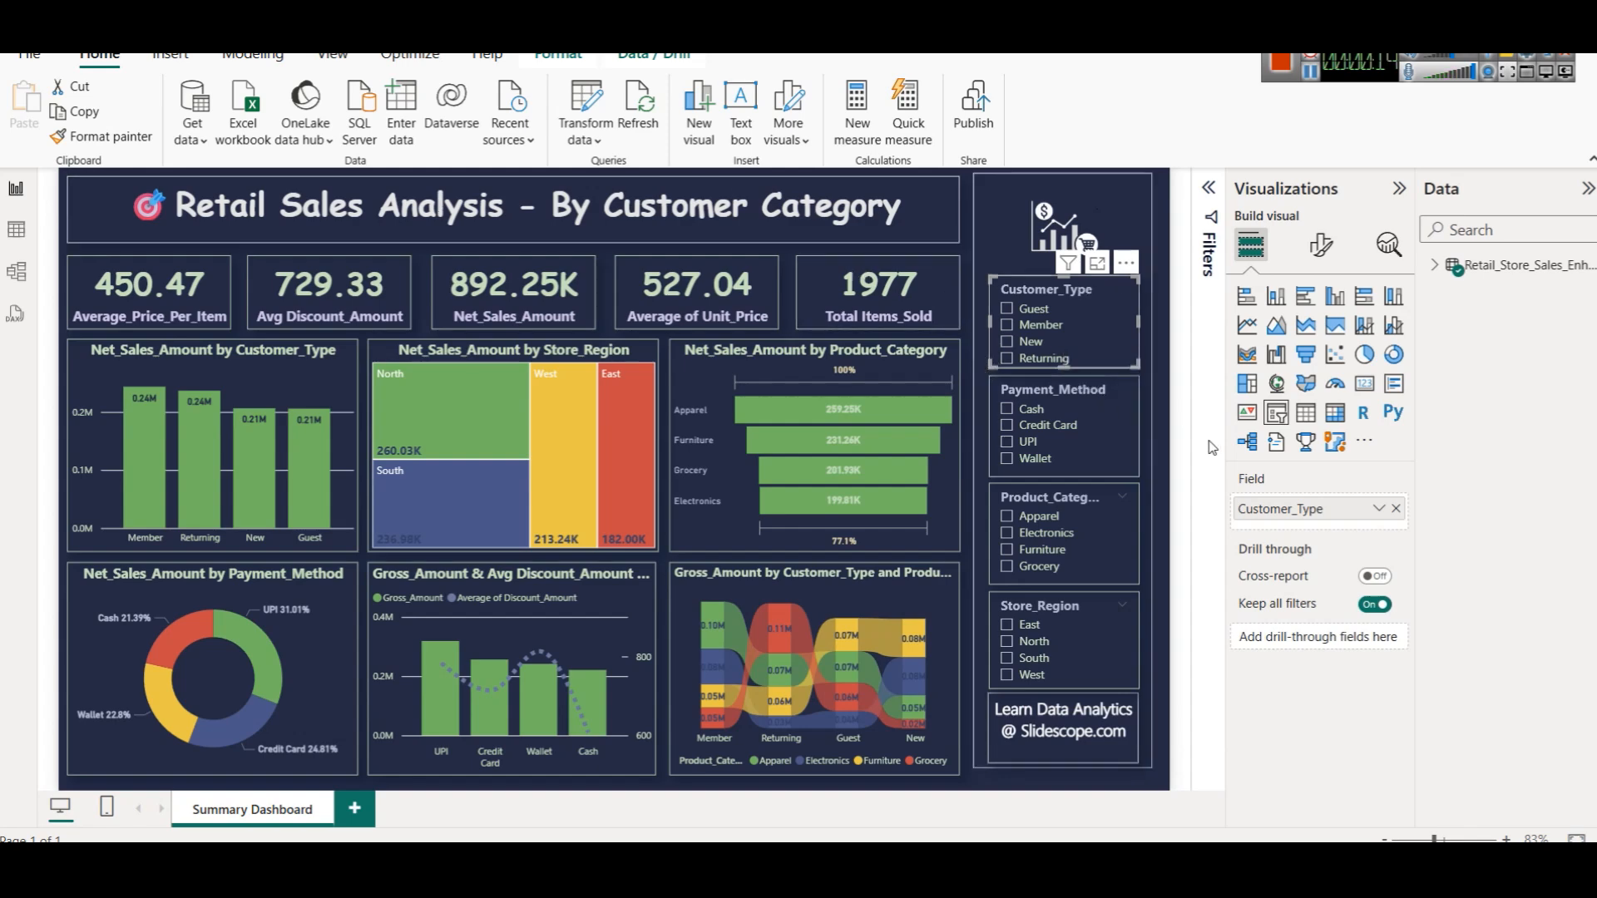
Step: Try the Customer_Type slicer by filtering the dashboard to Guest and Member, clearing each selection
left_click(1035, 312)
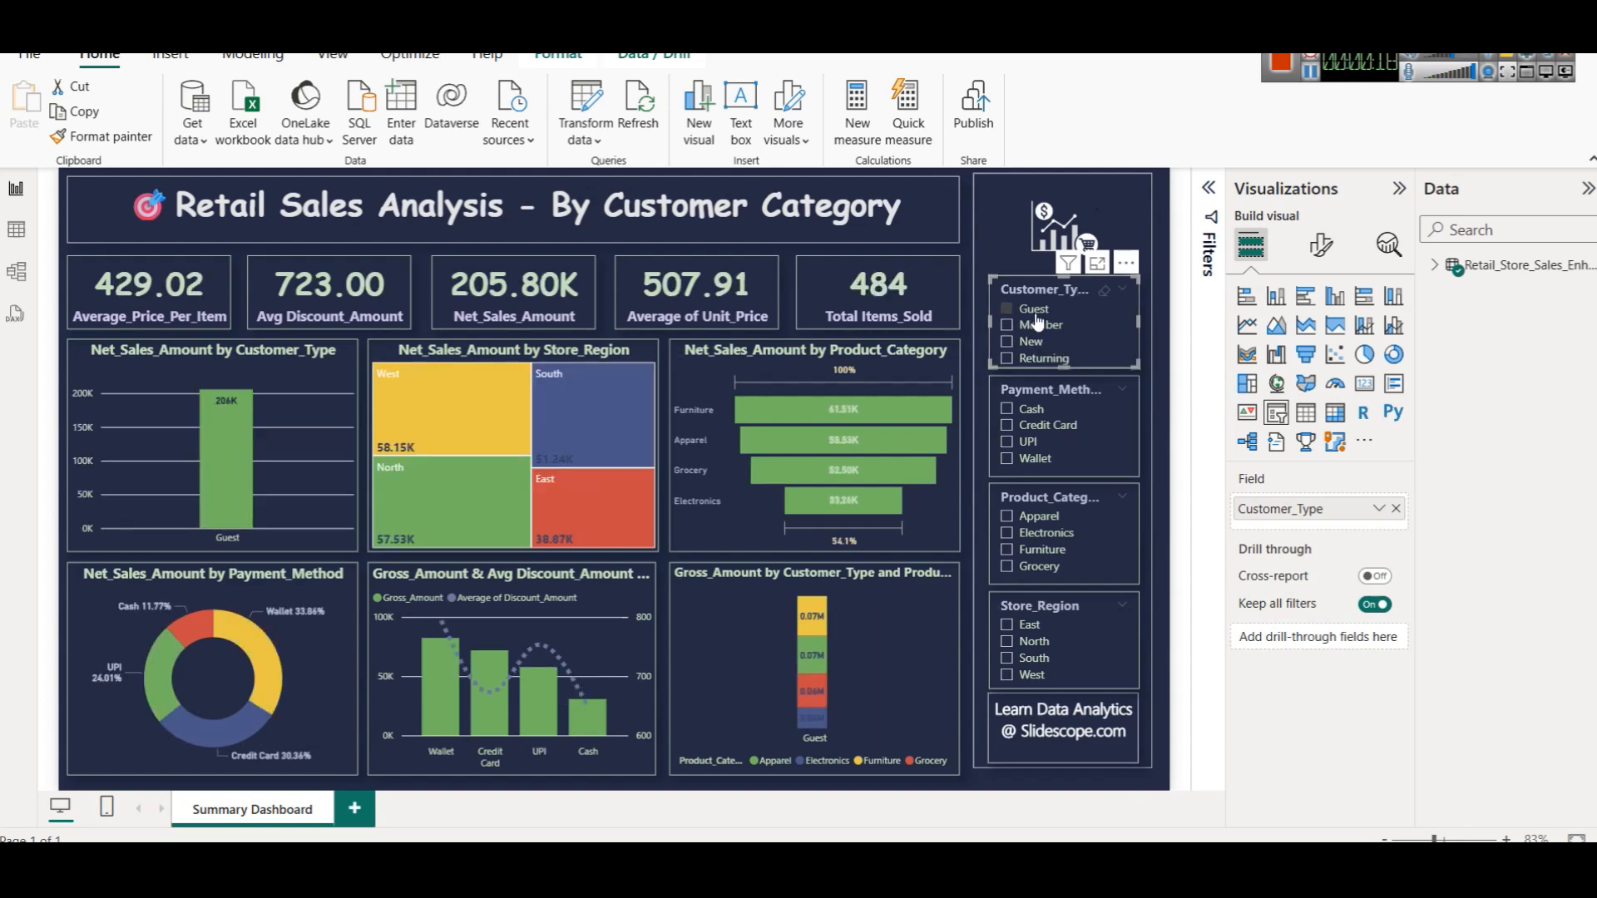
left_click(1036, 316)
left_click(1057, 331)
left_click(1056, 331)
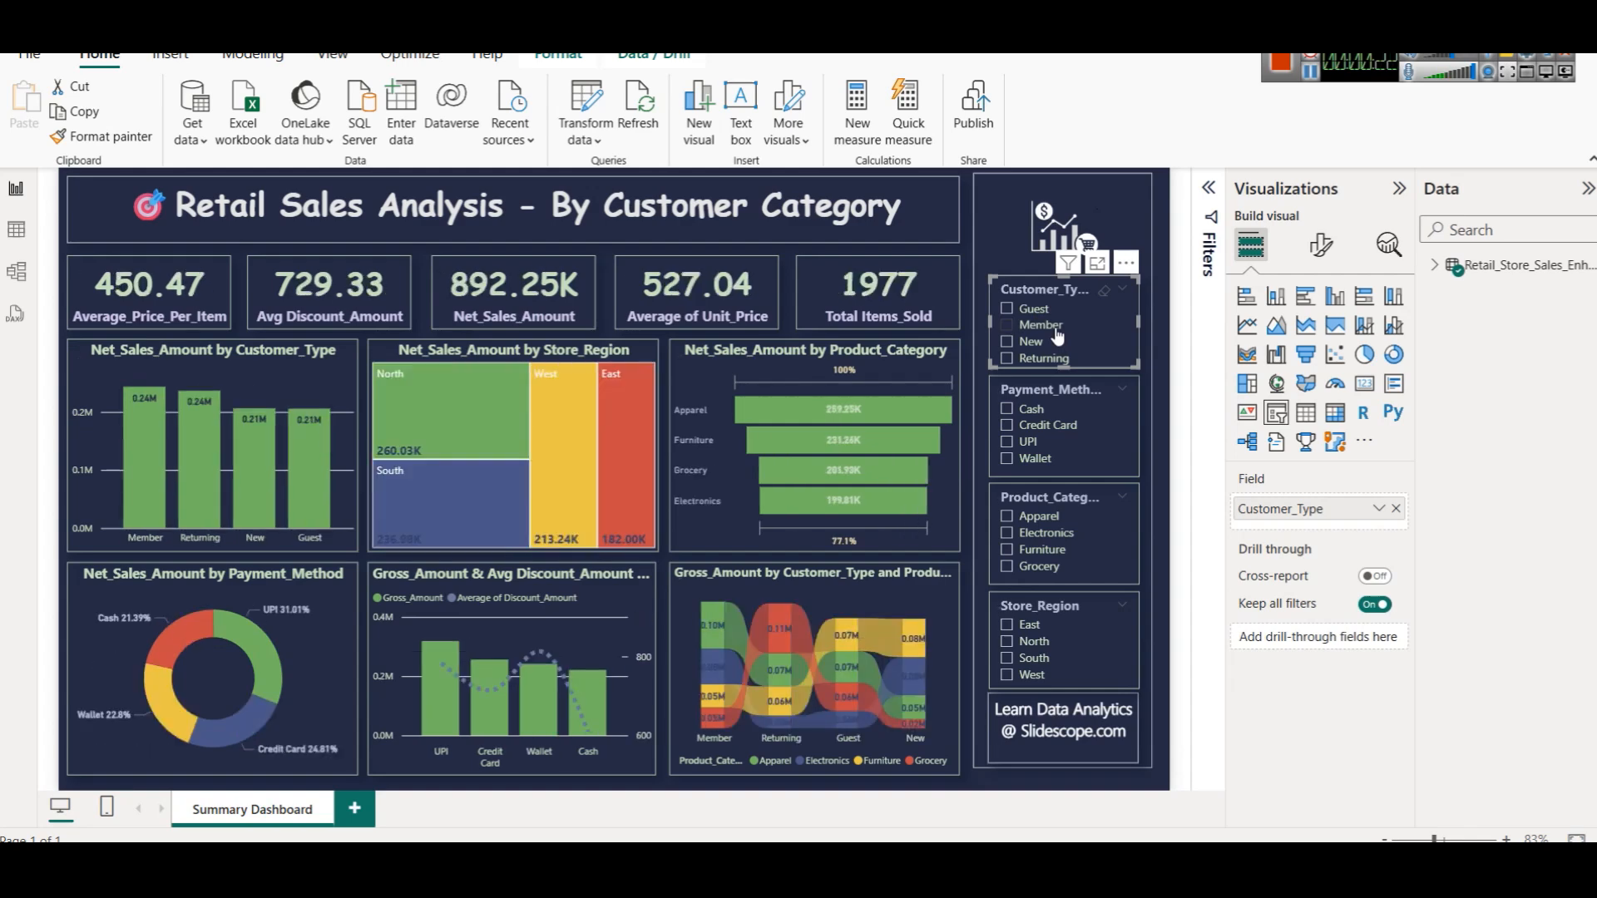
Step: Try filtering the dashboard by the UPI payment method and by the Electronics product category, clearing each filter
left_click(1028, 441)
left_click(1028, 442)
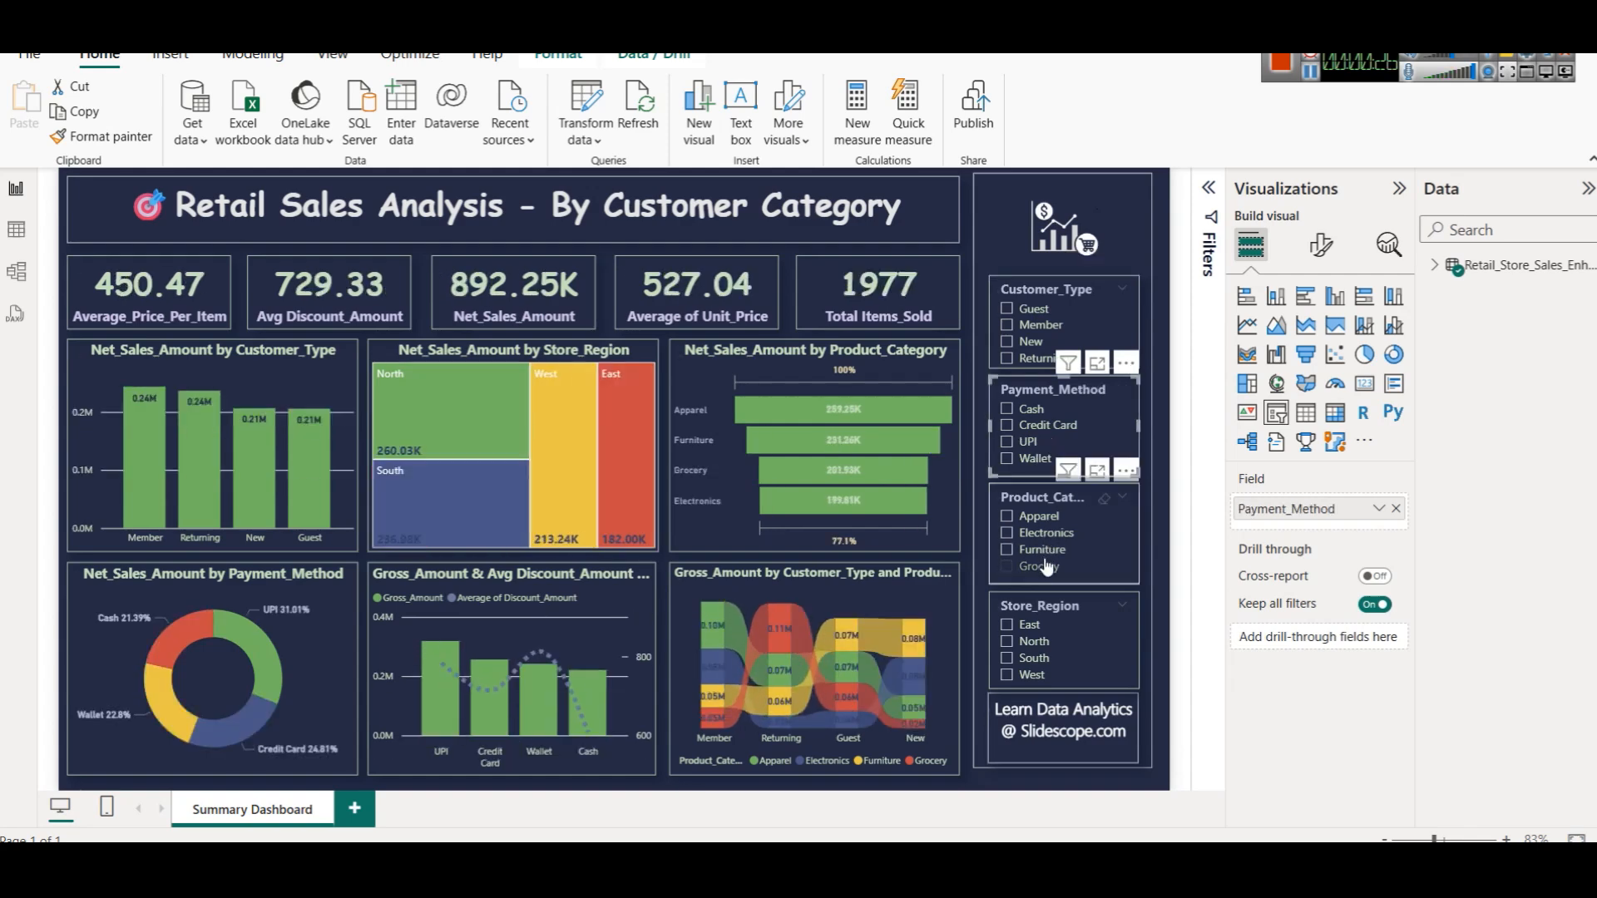
left_click(1047, 534)
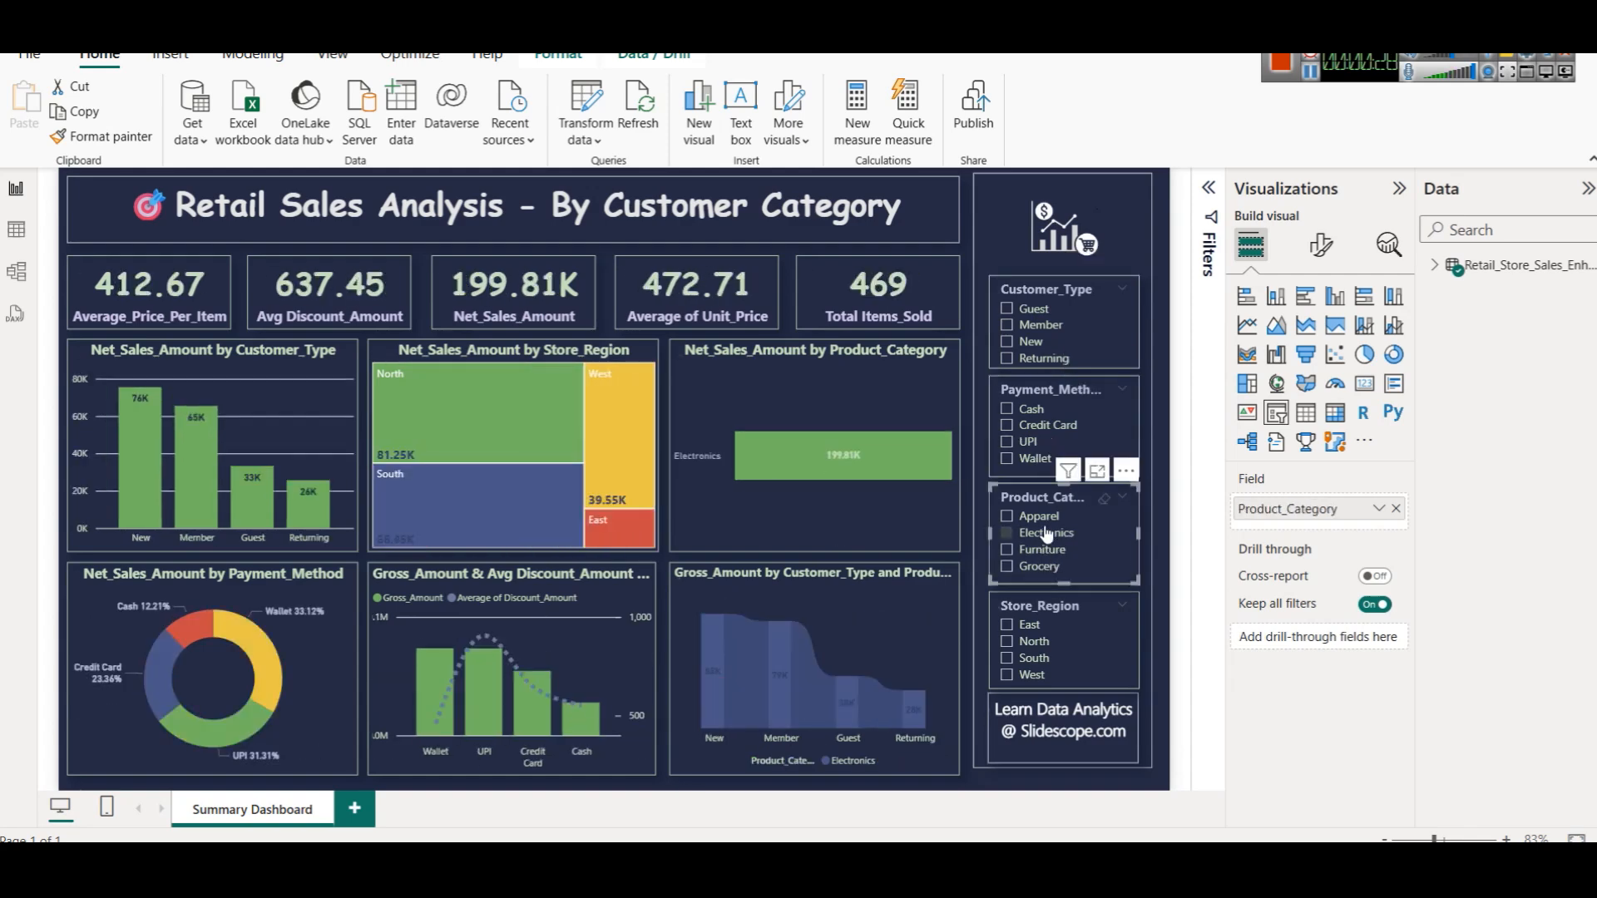
left_click(1048, 534)
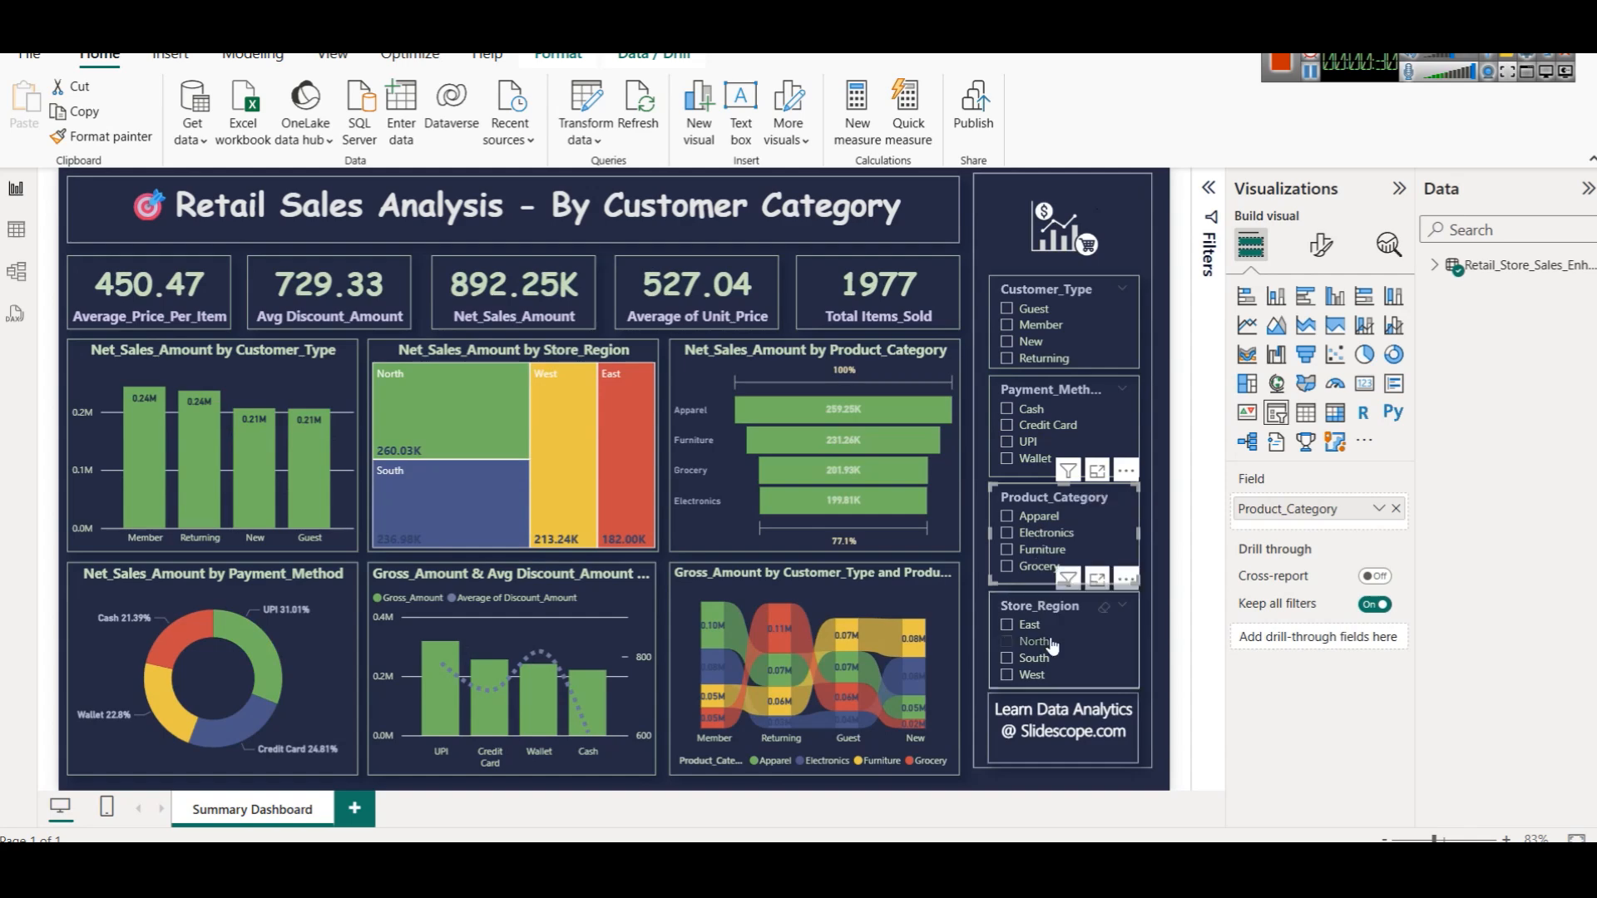
Step: Try the Store_Region slicer with East, North and South, leaving no region selected
left_click(1027, 631)
left_click(1028, 630)
left_click(1031, 642)
left_click(1025, 660)
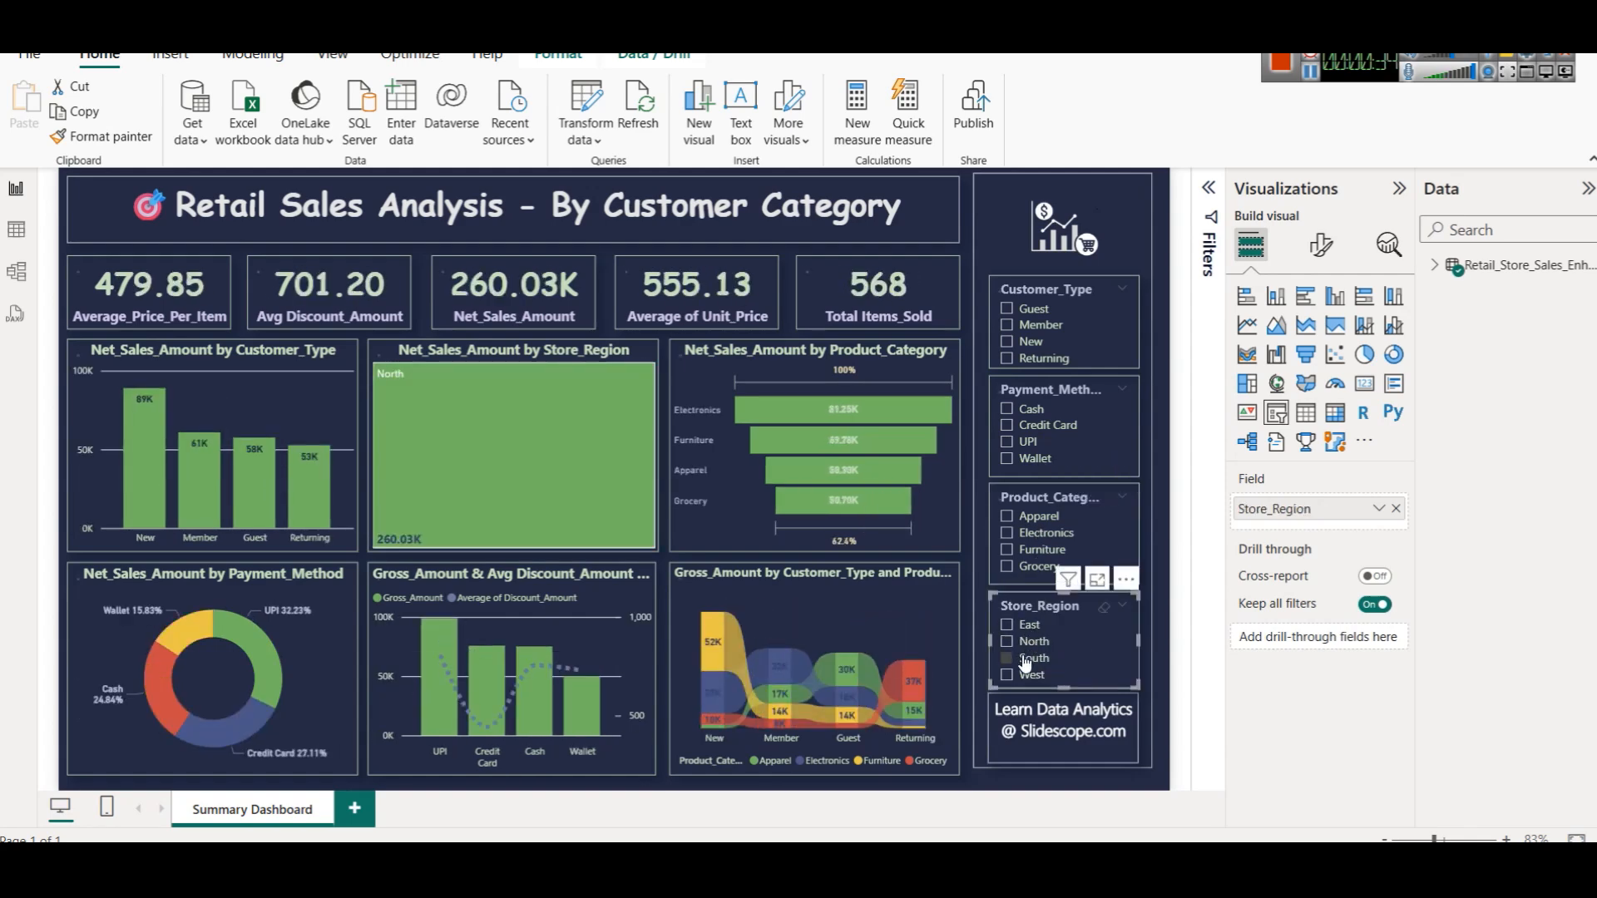
left_click(1026, 660)
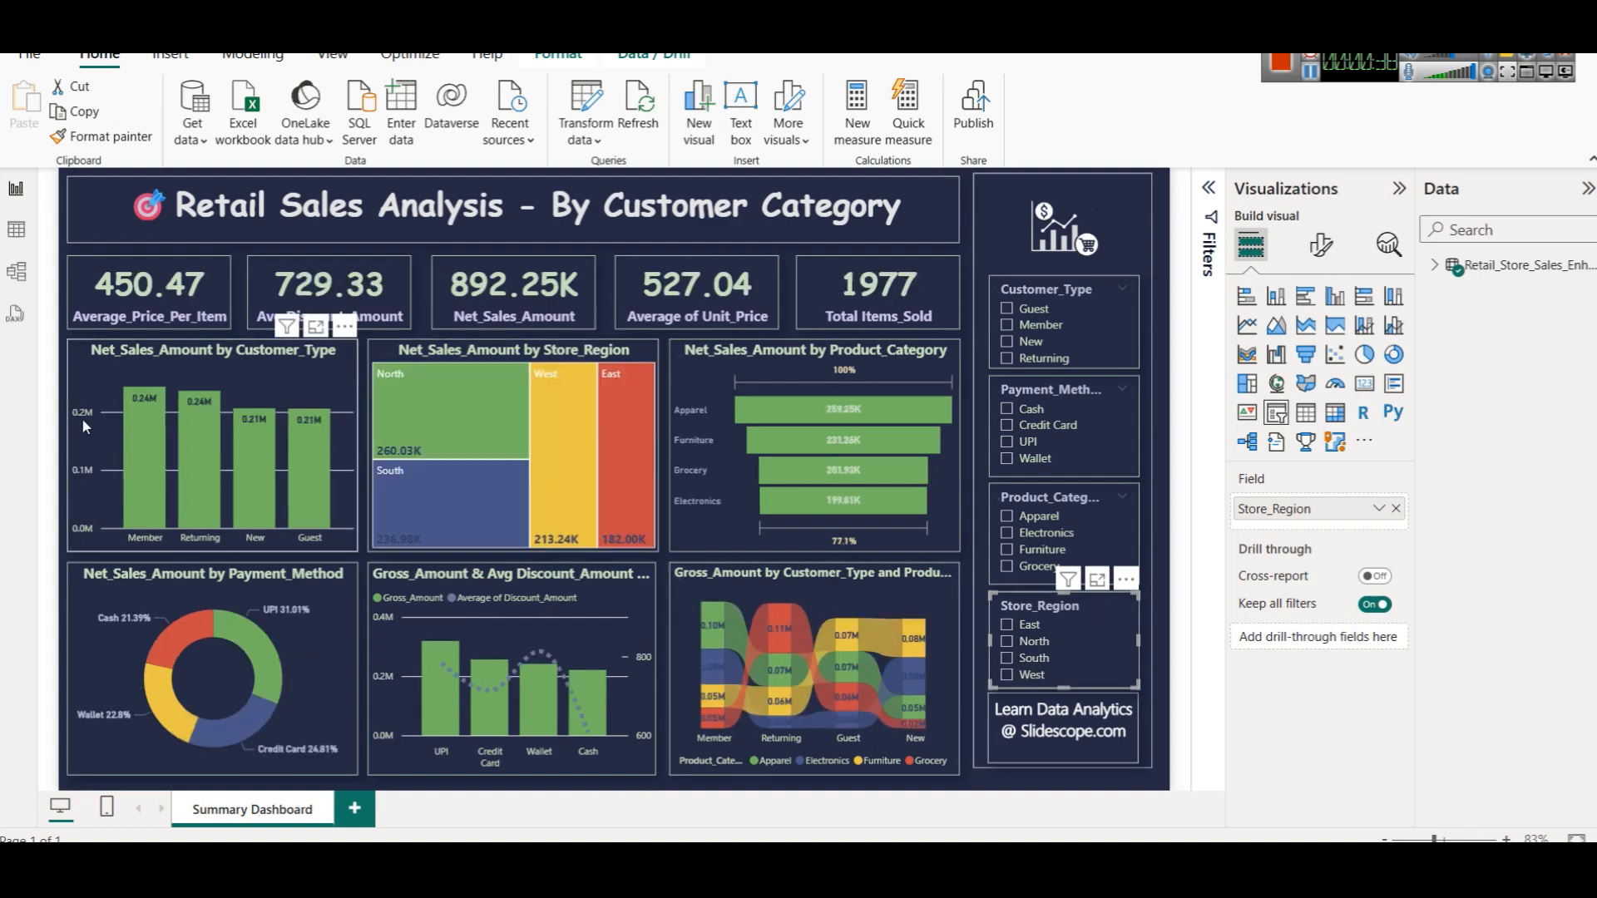
Step: Inspect the visual type and field assignments of each of the six dashboard charts, ending with the payment method donut
left_click(264, 390)
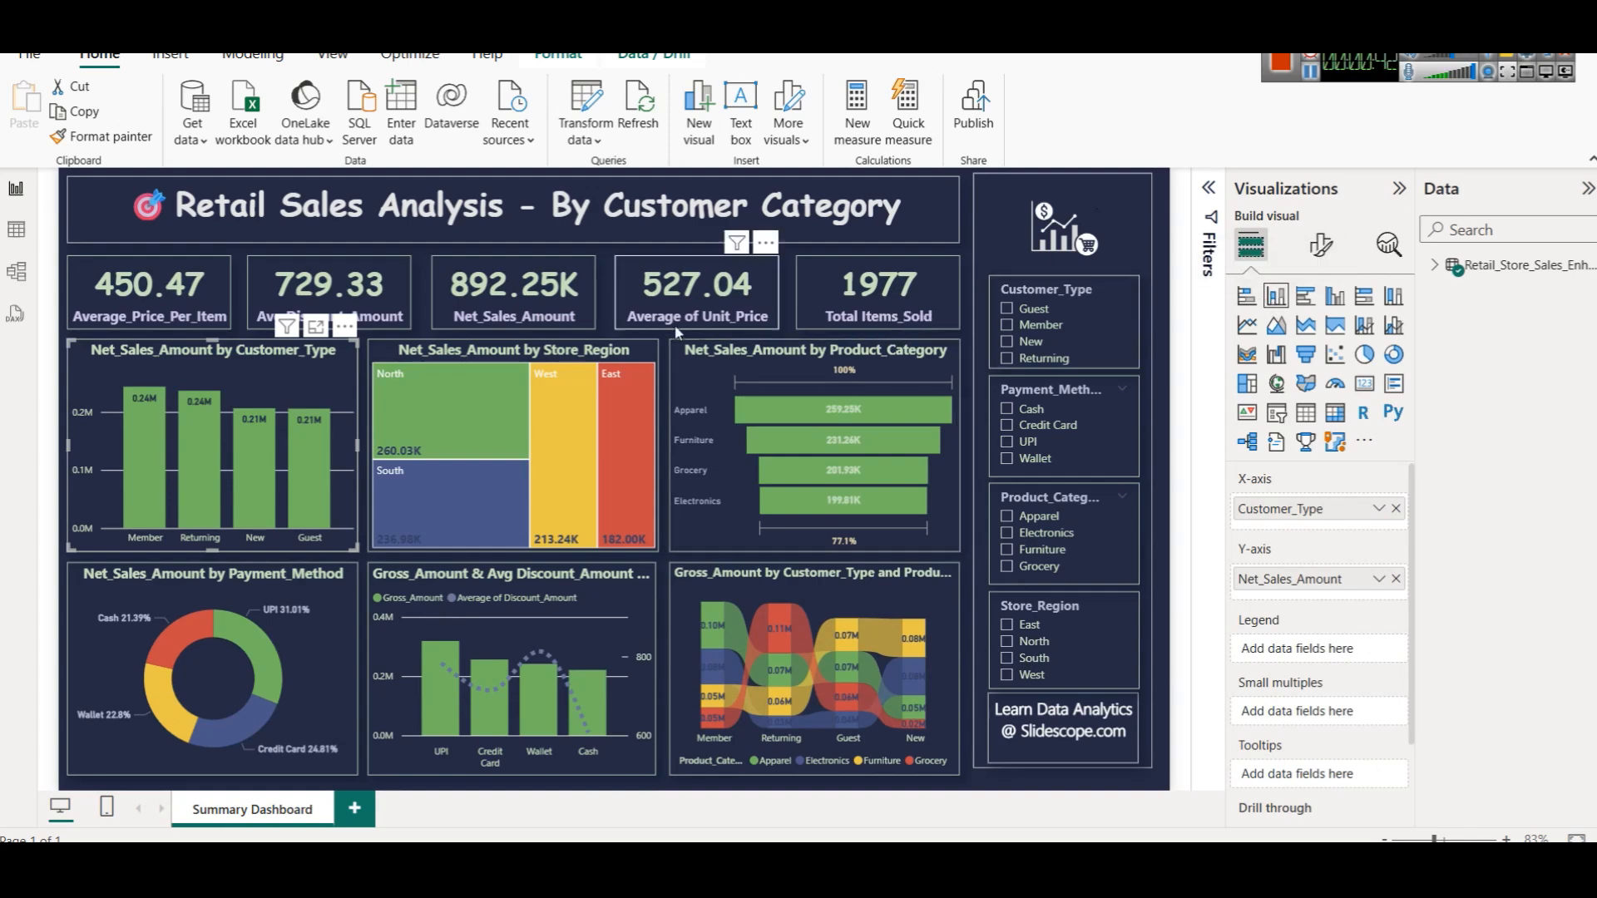
left_click(514, 350)
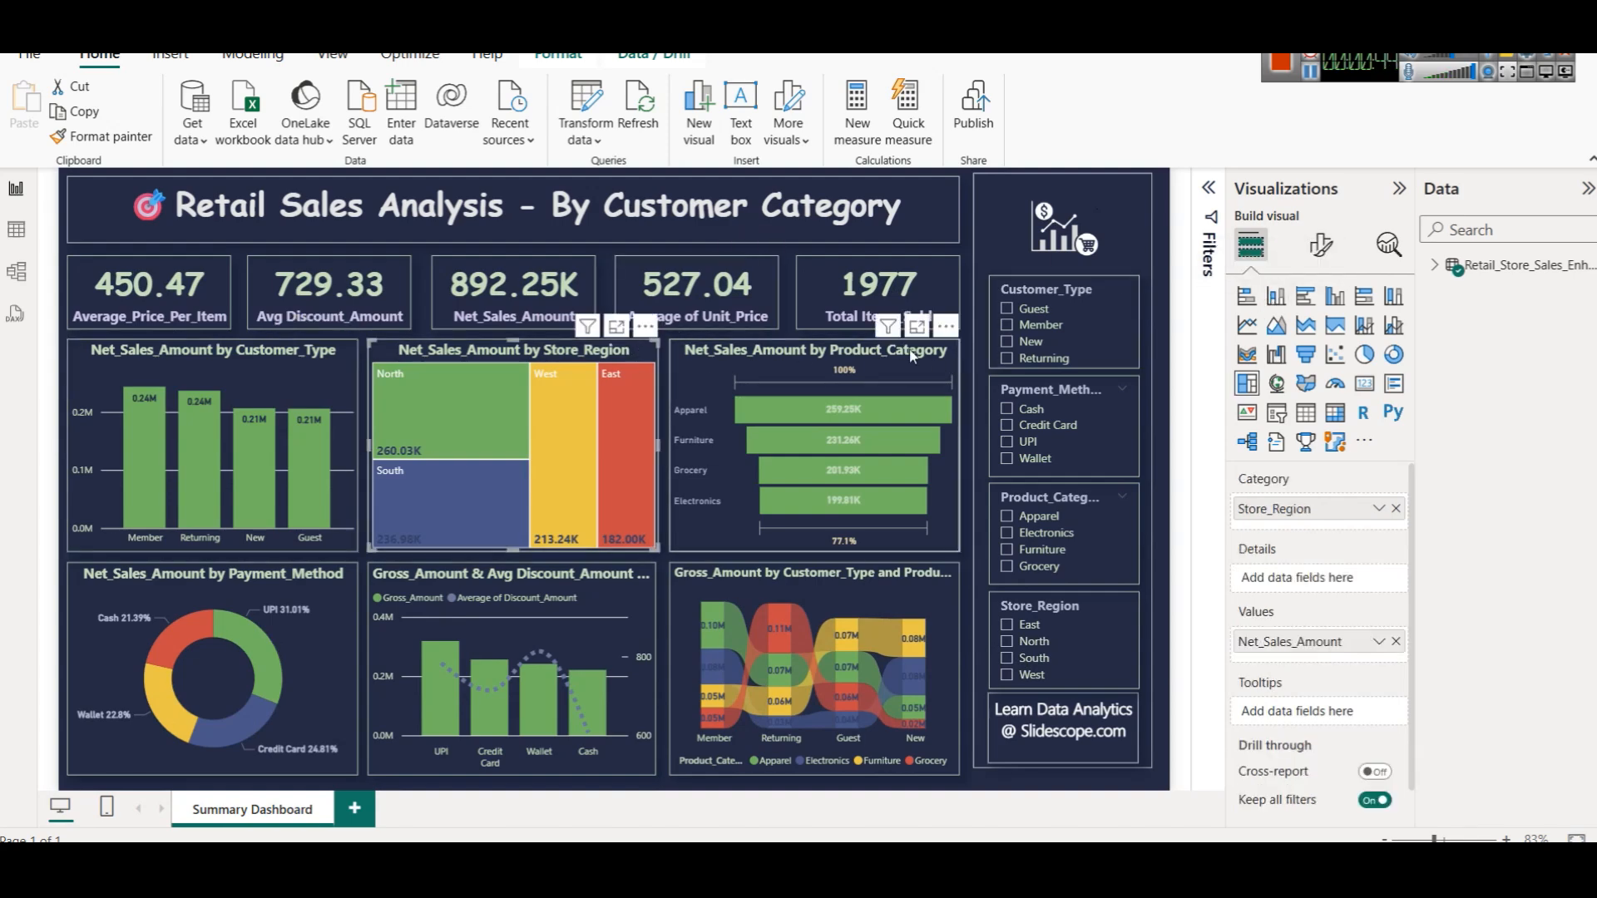
left_click(912, 356)
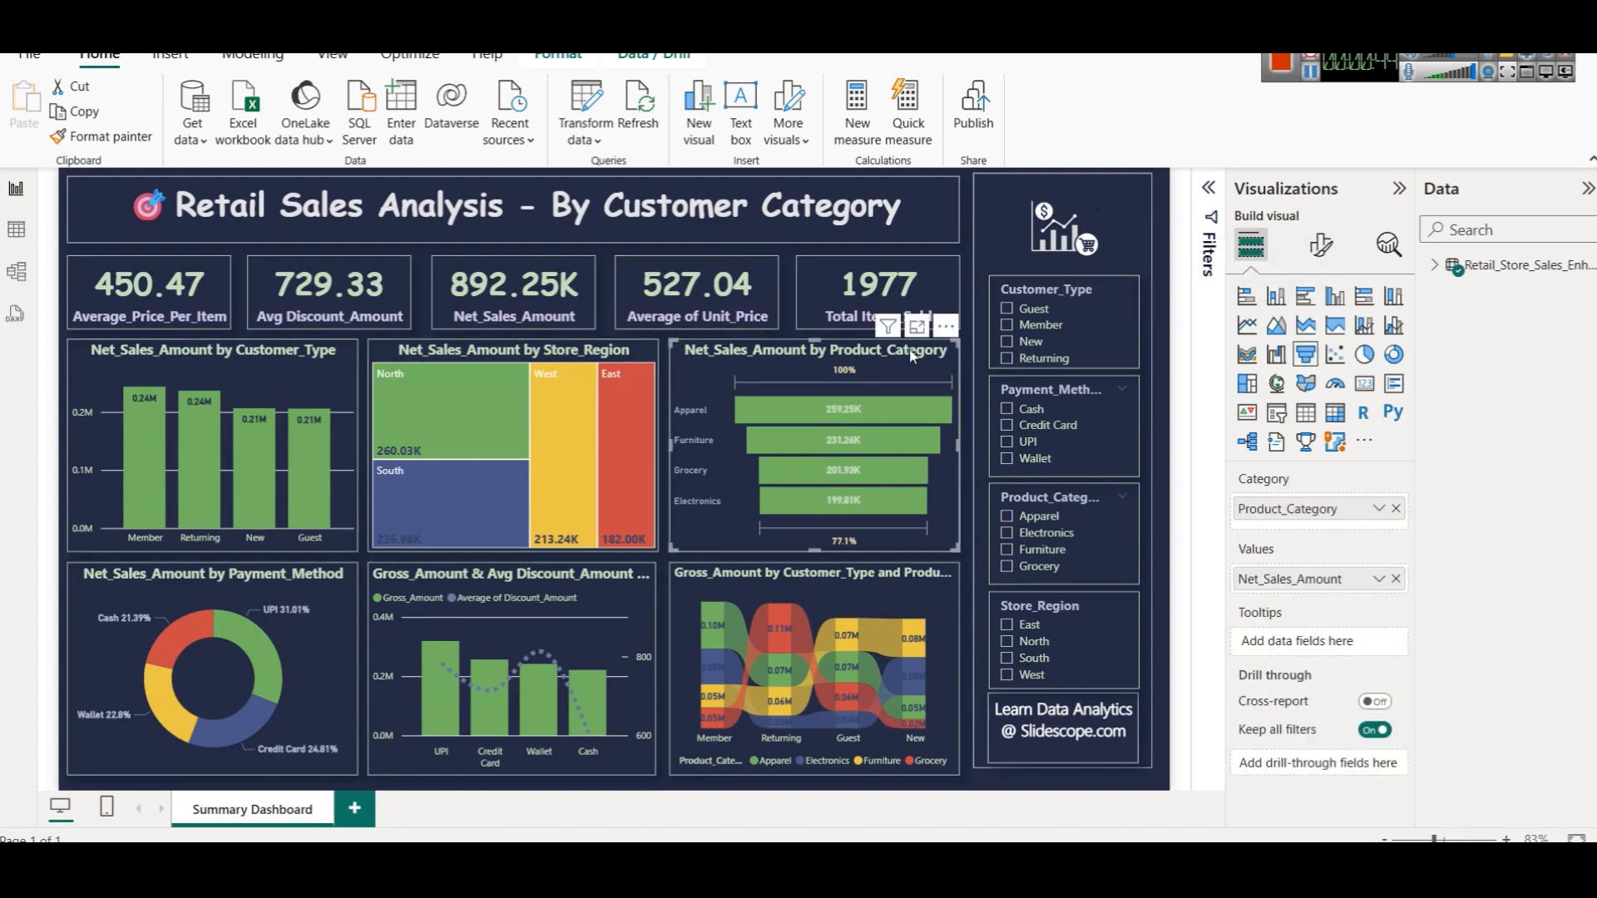
left_click(887, 583)
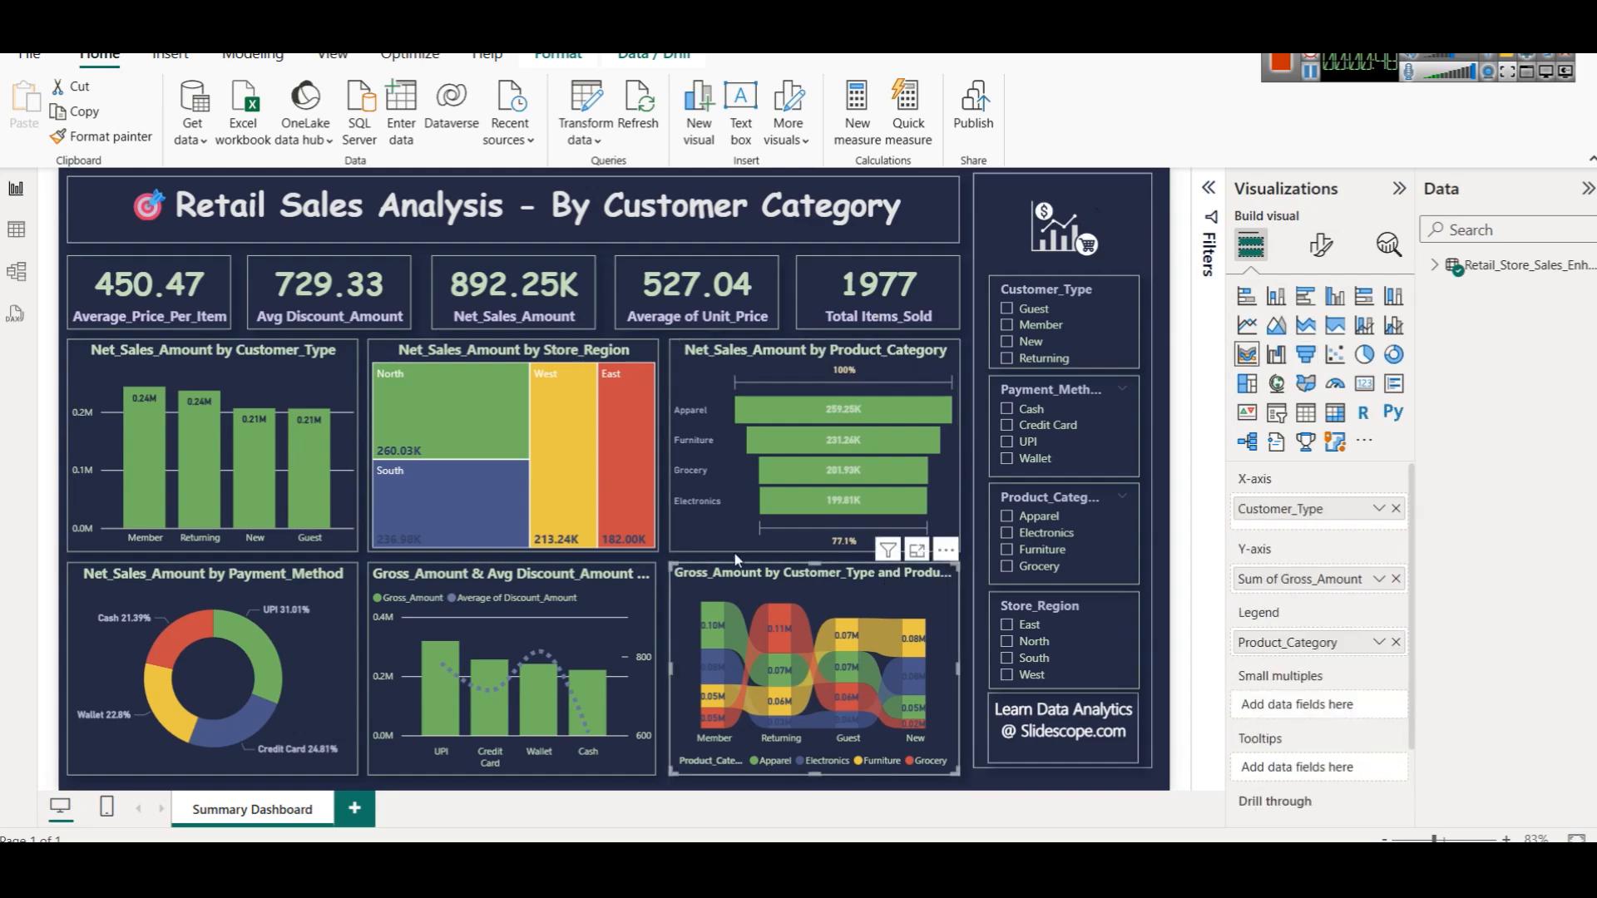
left_click(486, 574)
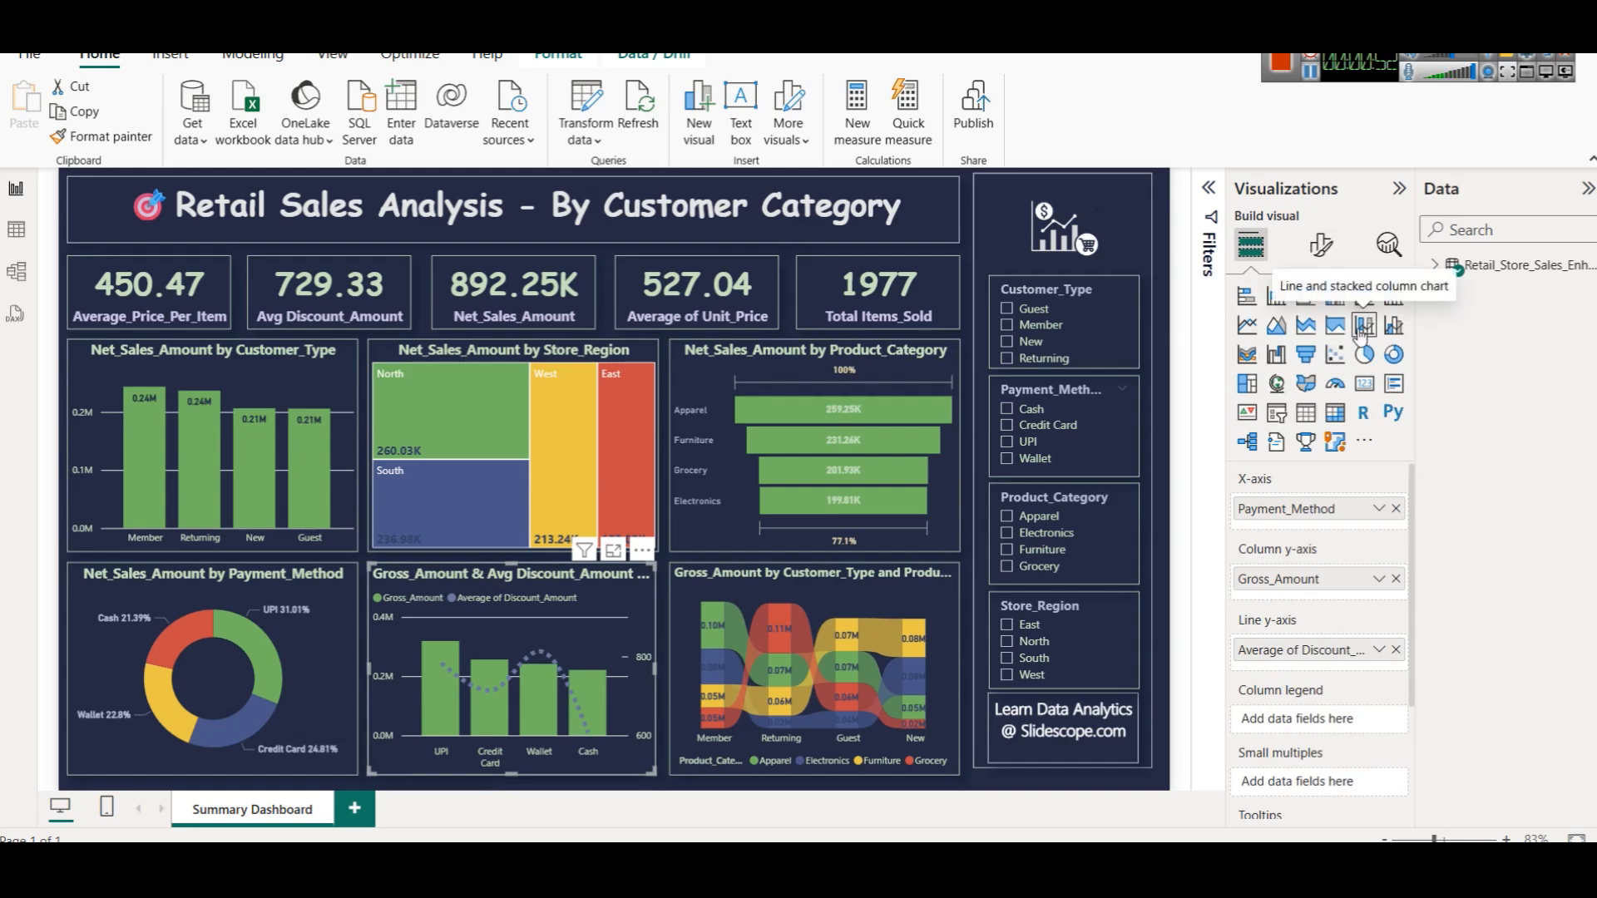
left_click(263, 598)
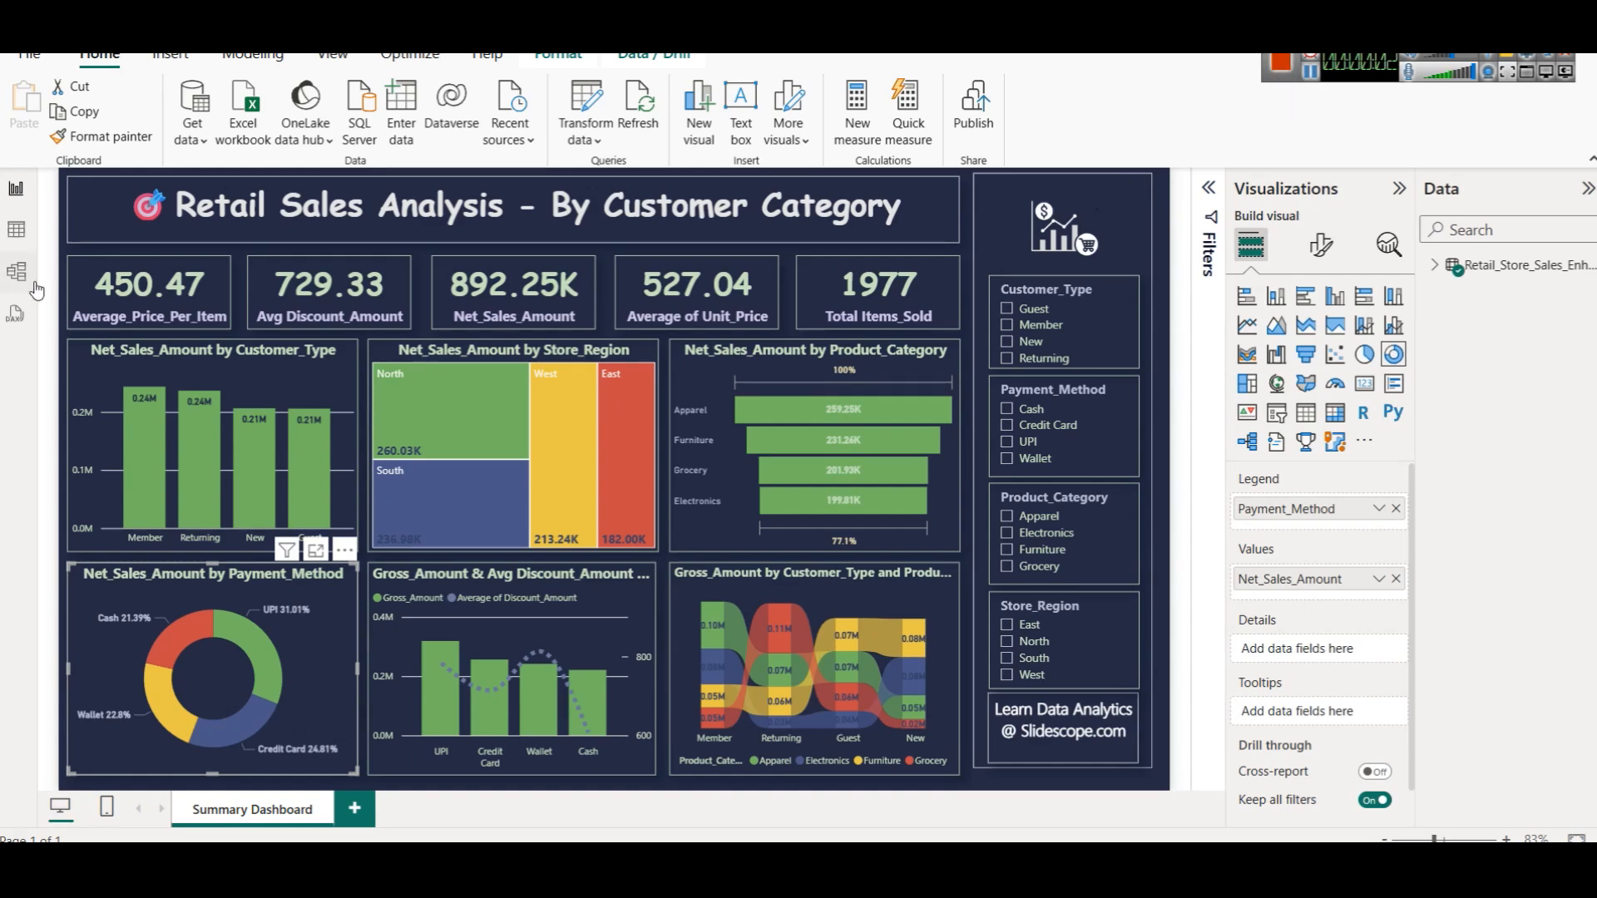
Step: Review the rows and columns of the retail sales table and the common data sources available for import
left_click(11, 235)
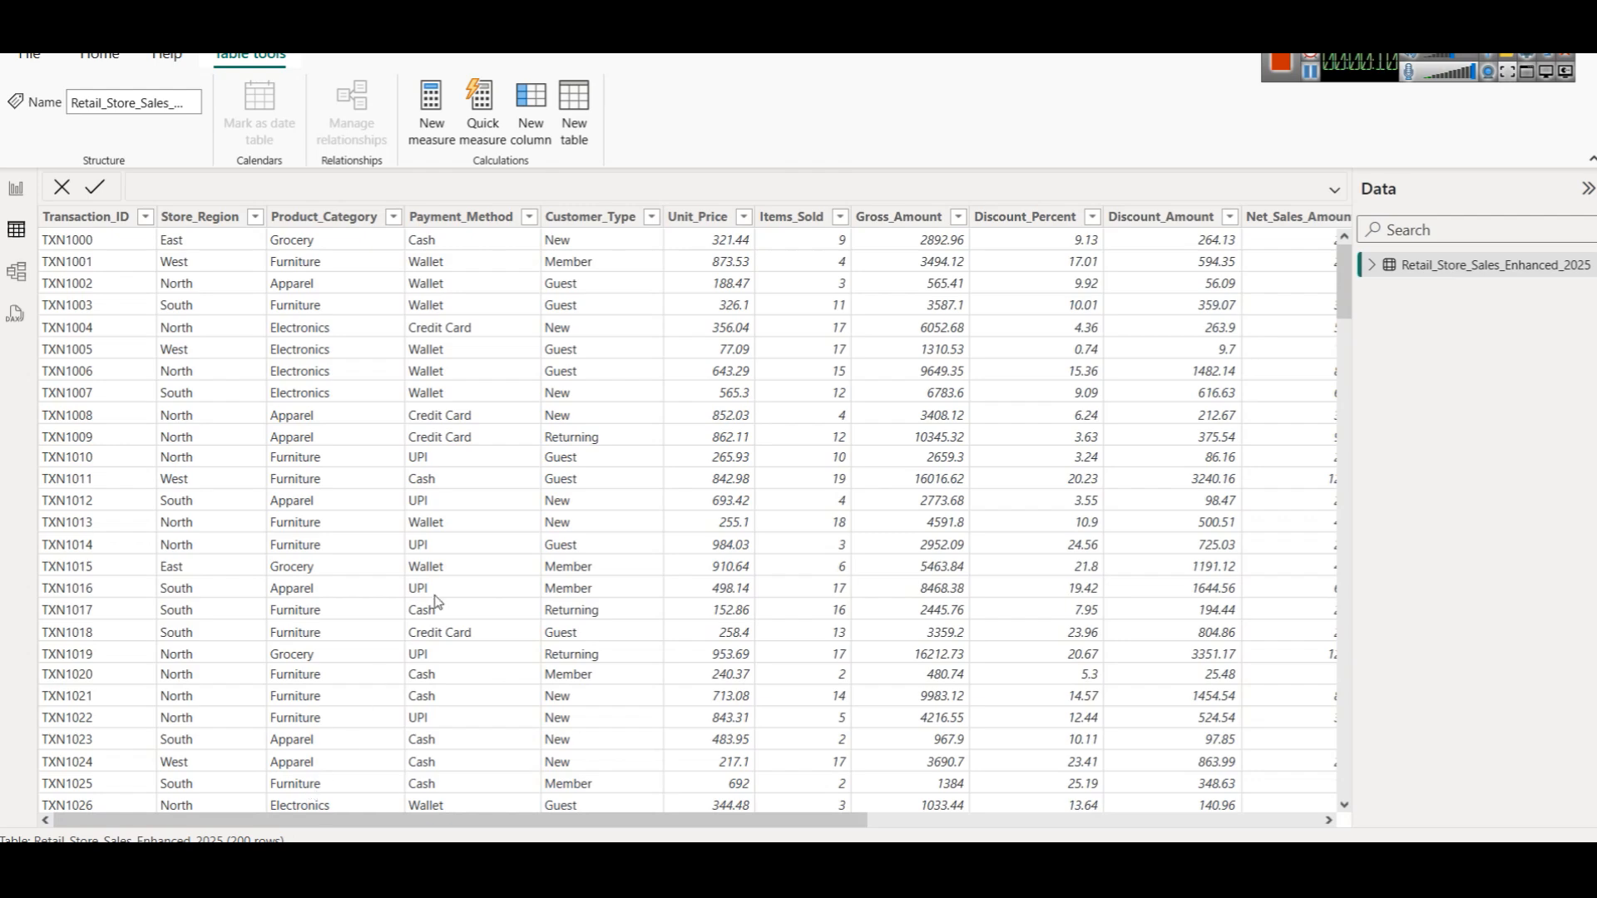
left_click(12, 191)
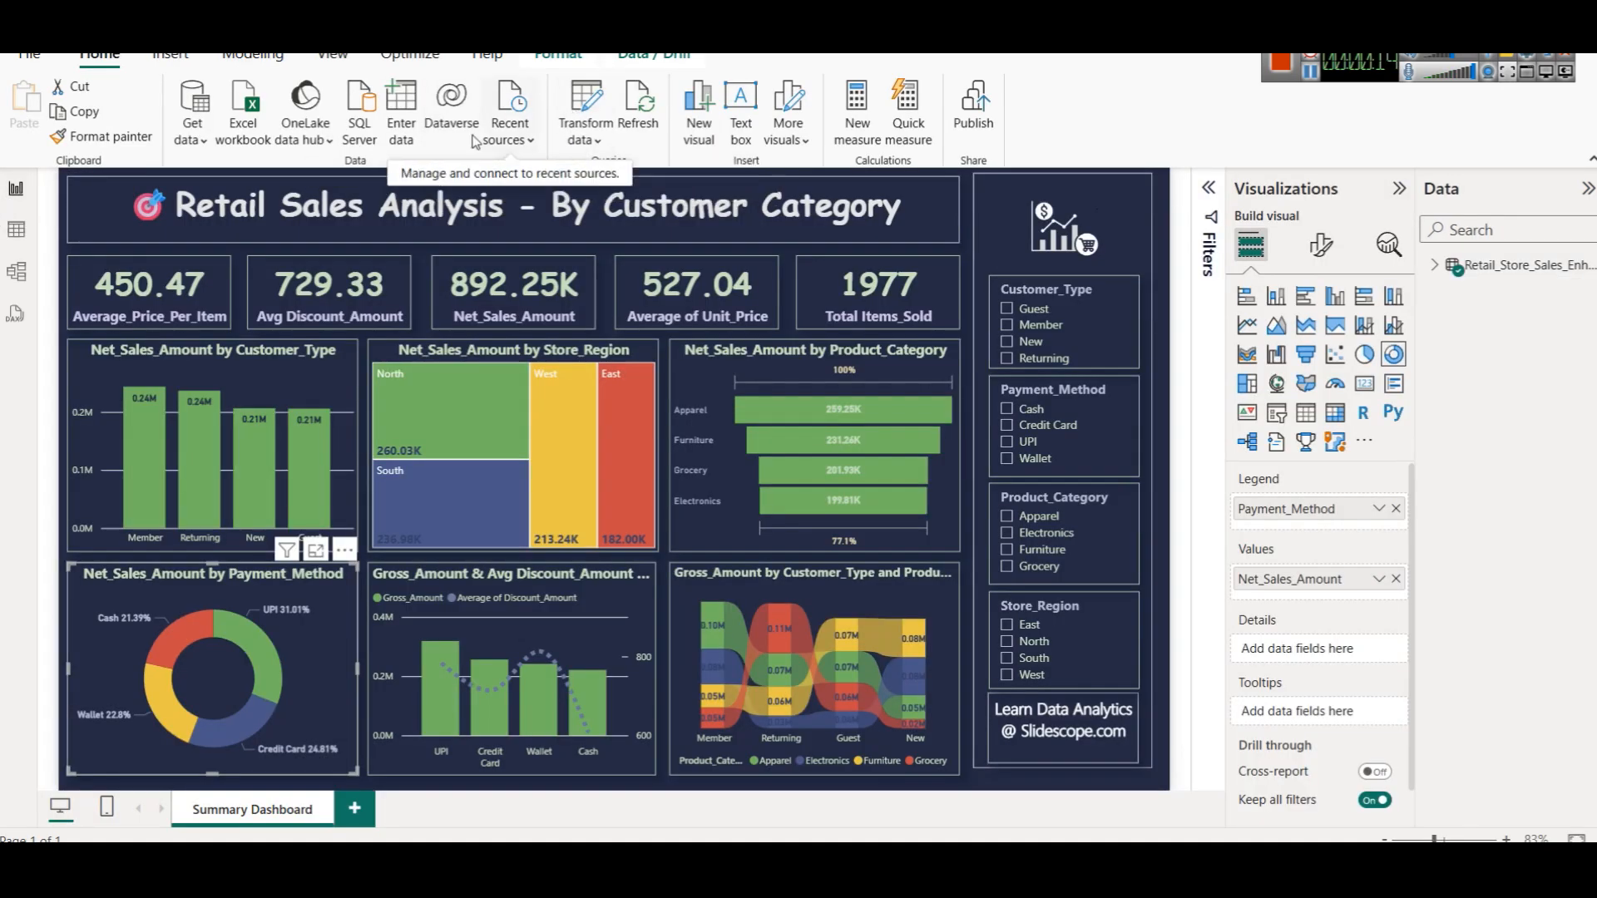
left_click(200, 140)
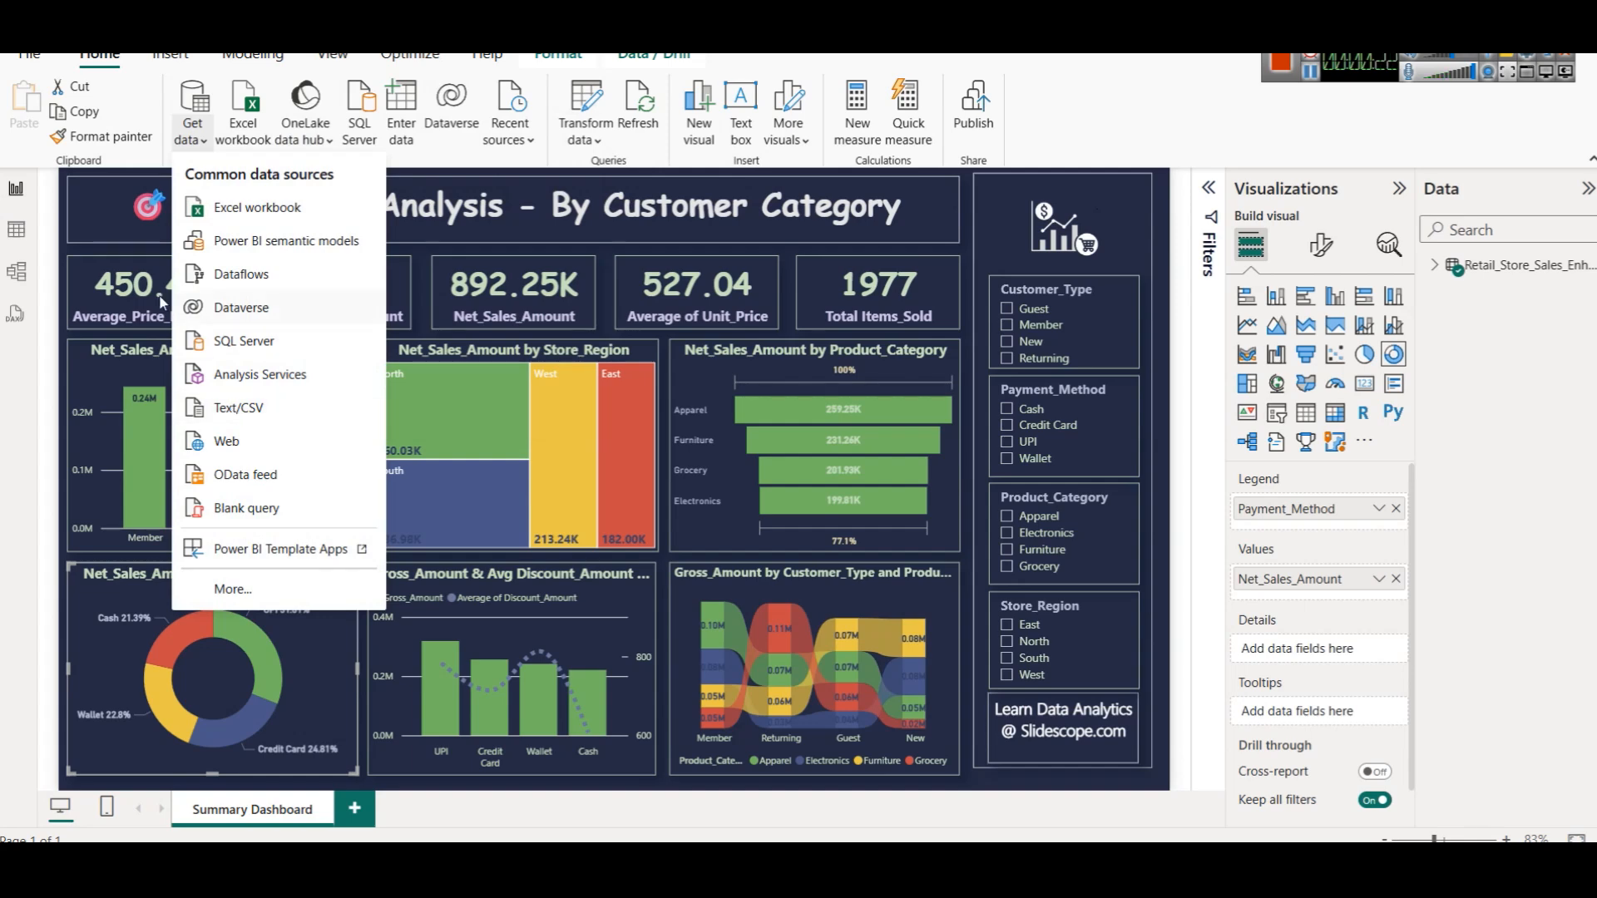
left_click(16, 228)
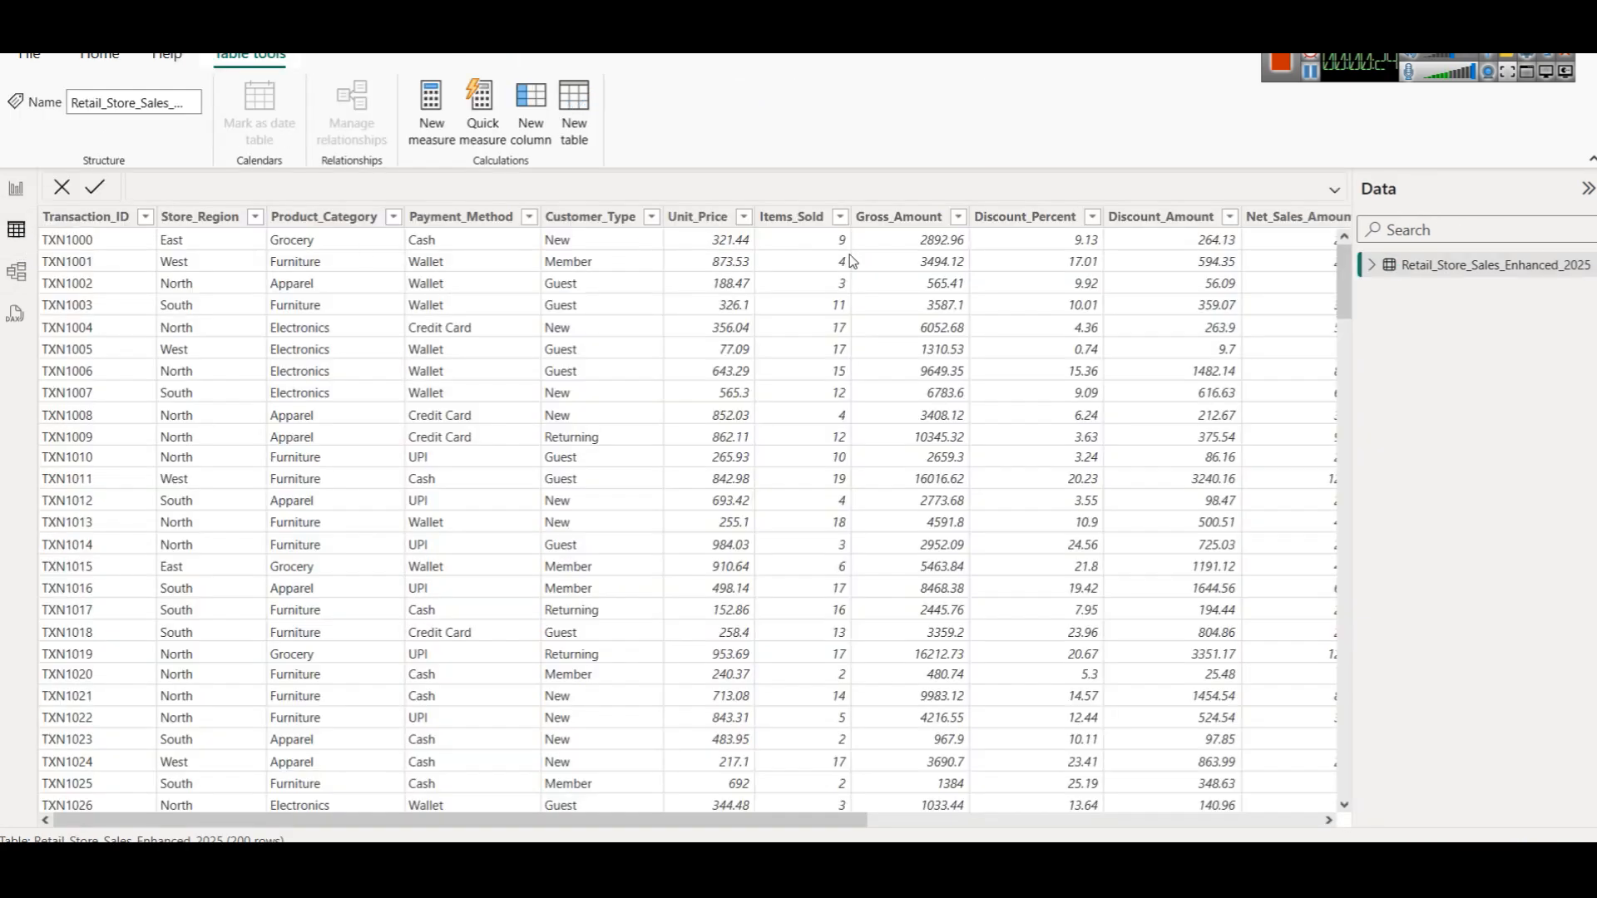
left_click(675, 219)
Step: Open the model view and lengthen the Retail_Store_Sales_Enhanced_2025 table card to show more fields
left_click(12, 276)
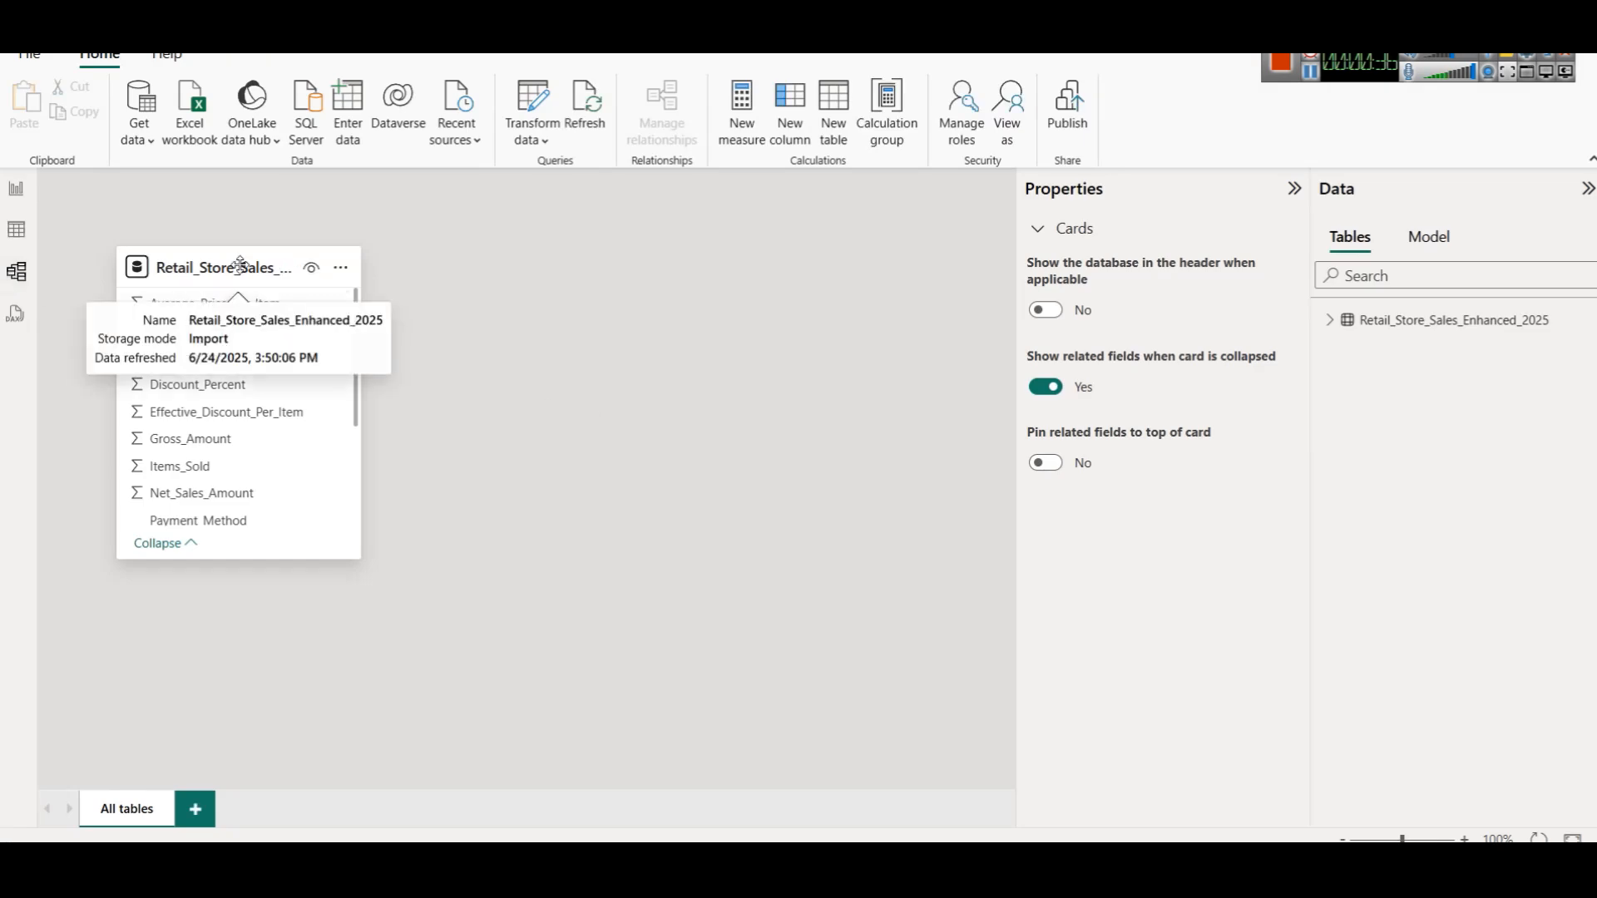
left_click(241, 265)
left_click_drag(292, 558, 299, 682)
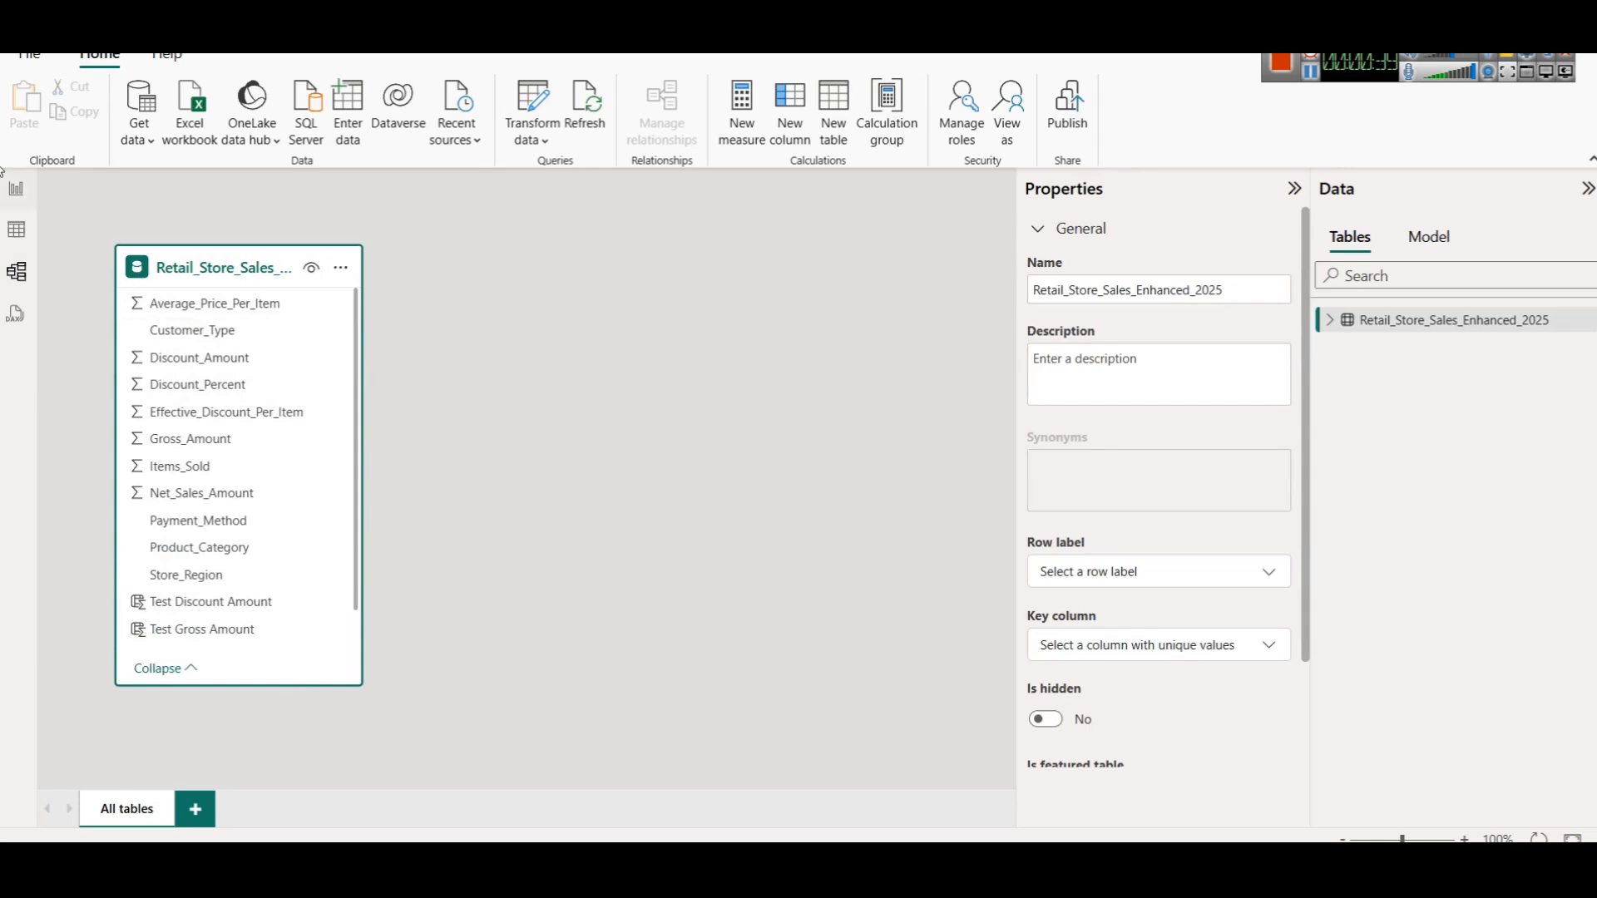
Step: Return to the report view, expand the retail sales table's field list and deselect the donut chart
left_click(15, 189)
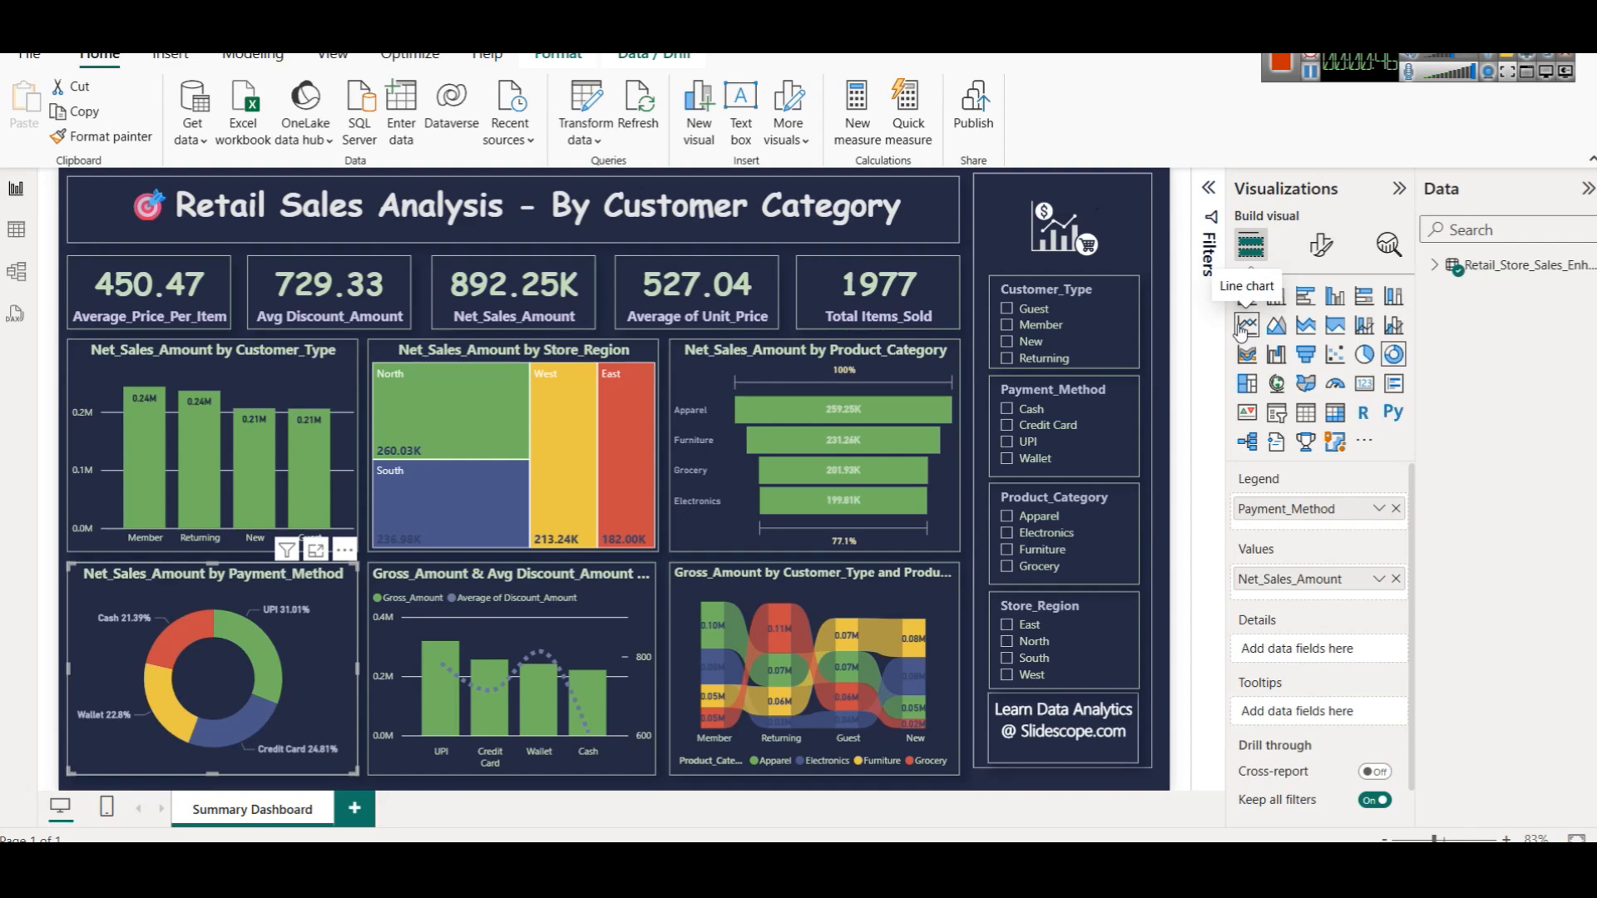
left_click(1434, 265)
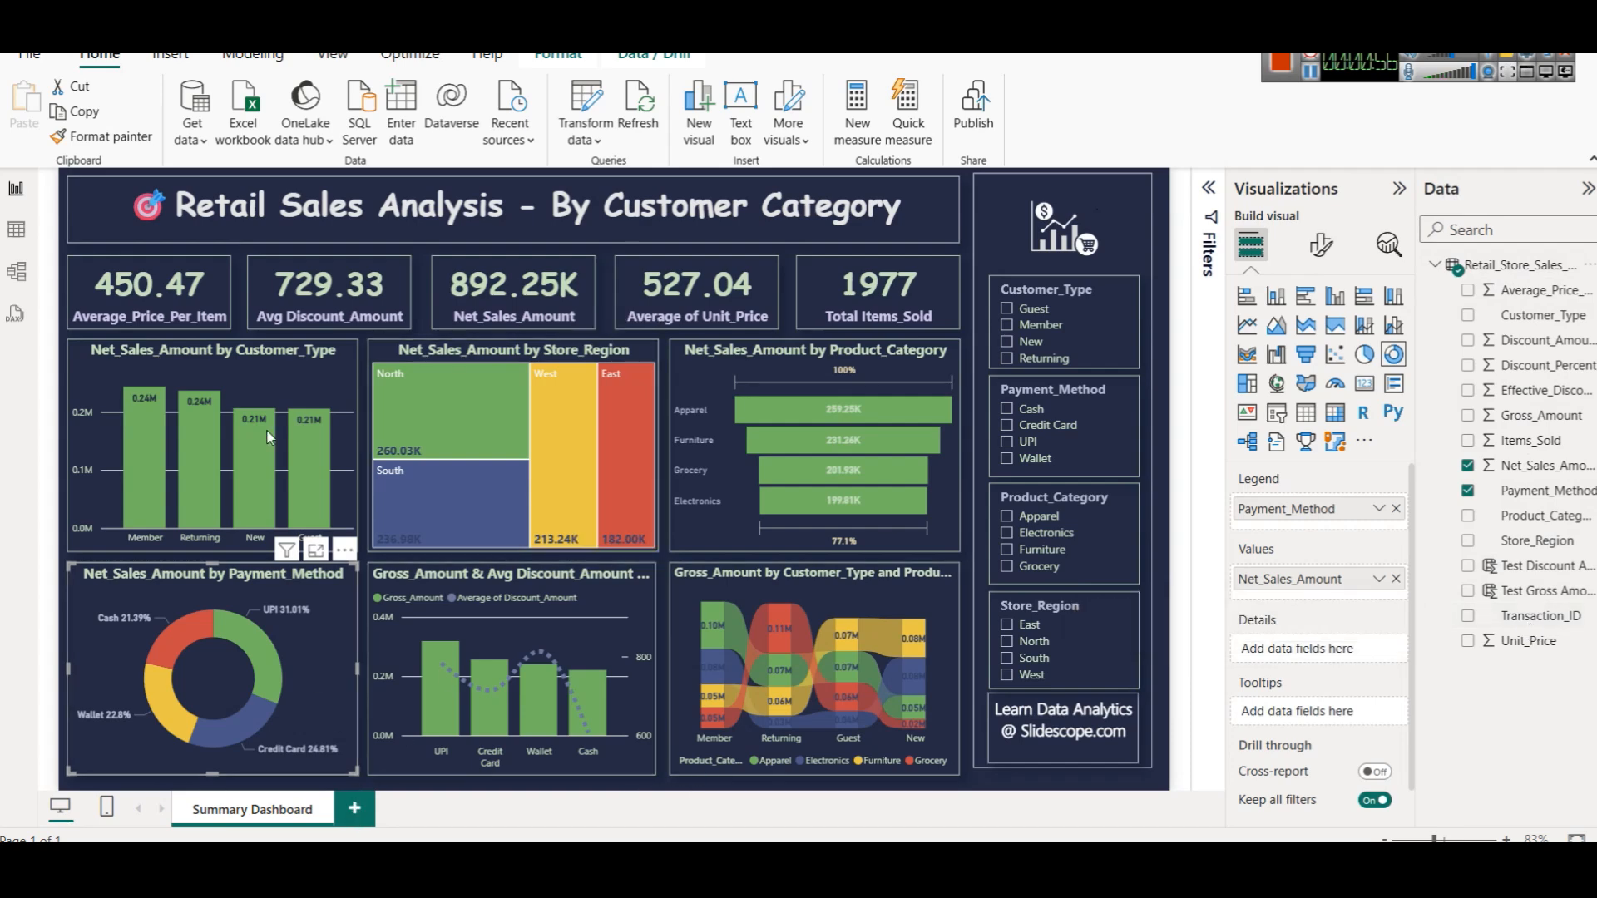
left_click(62, 177)
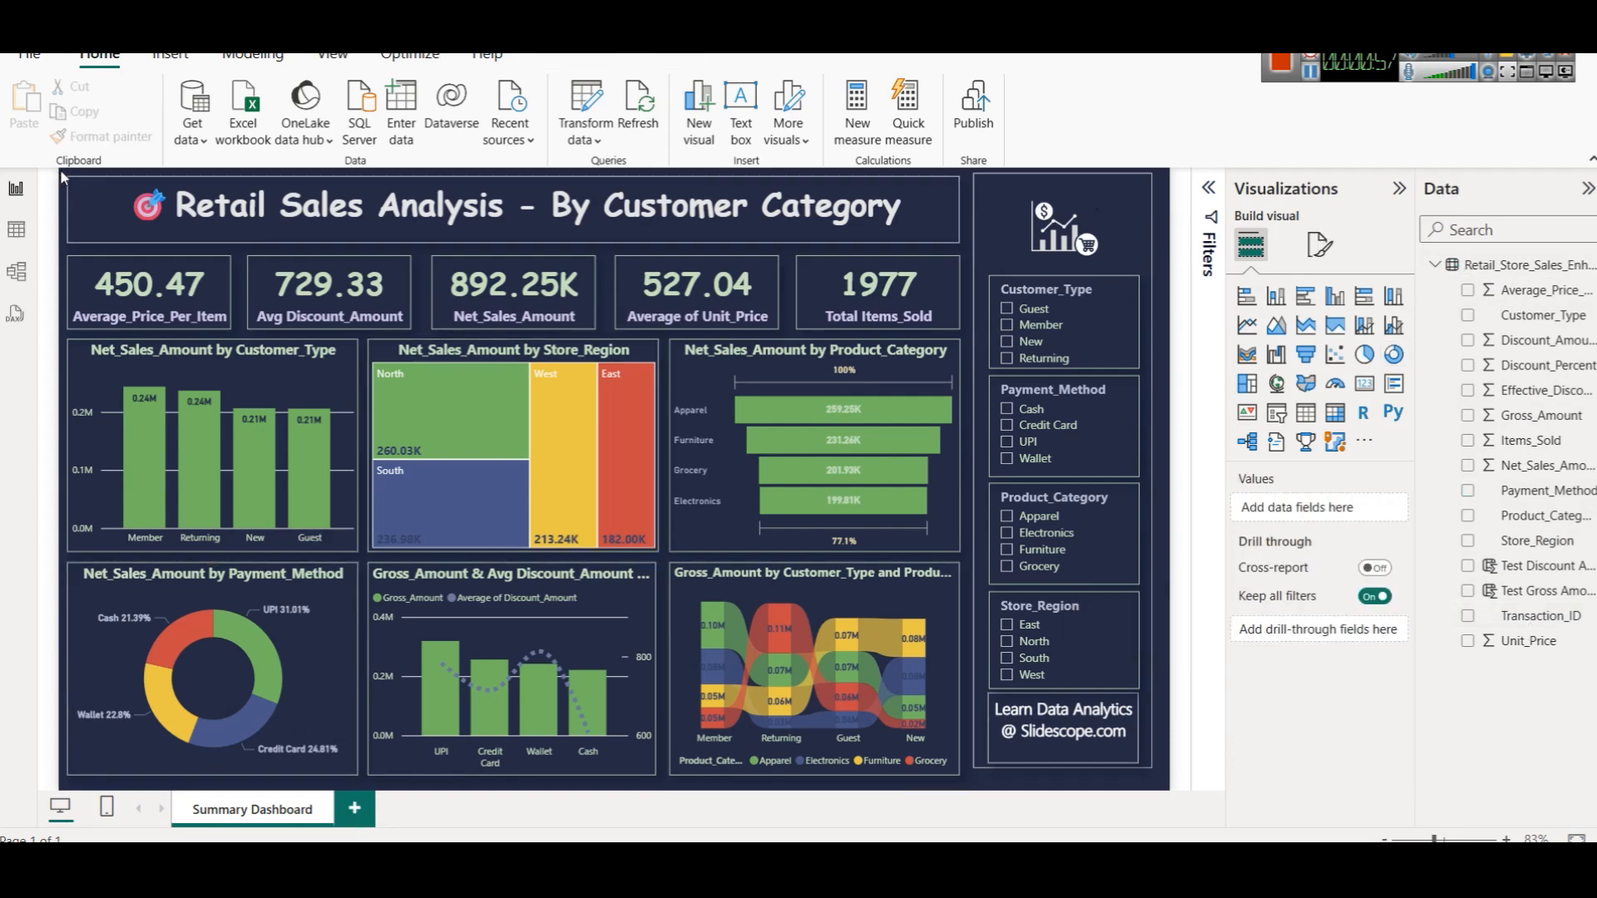
Step: Add a blank report page and open the color choices for its canvas background
left_click(356, 807)
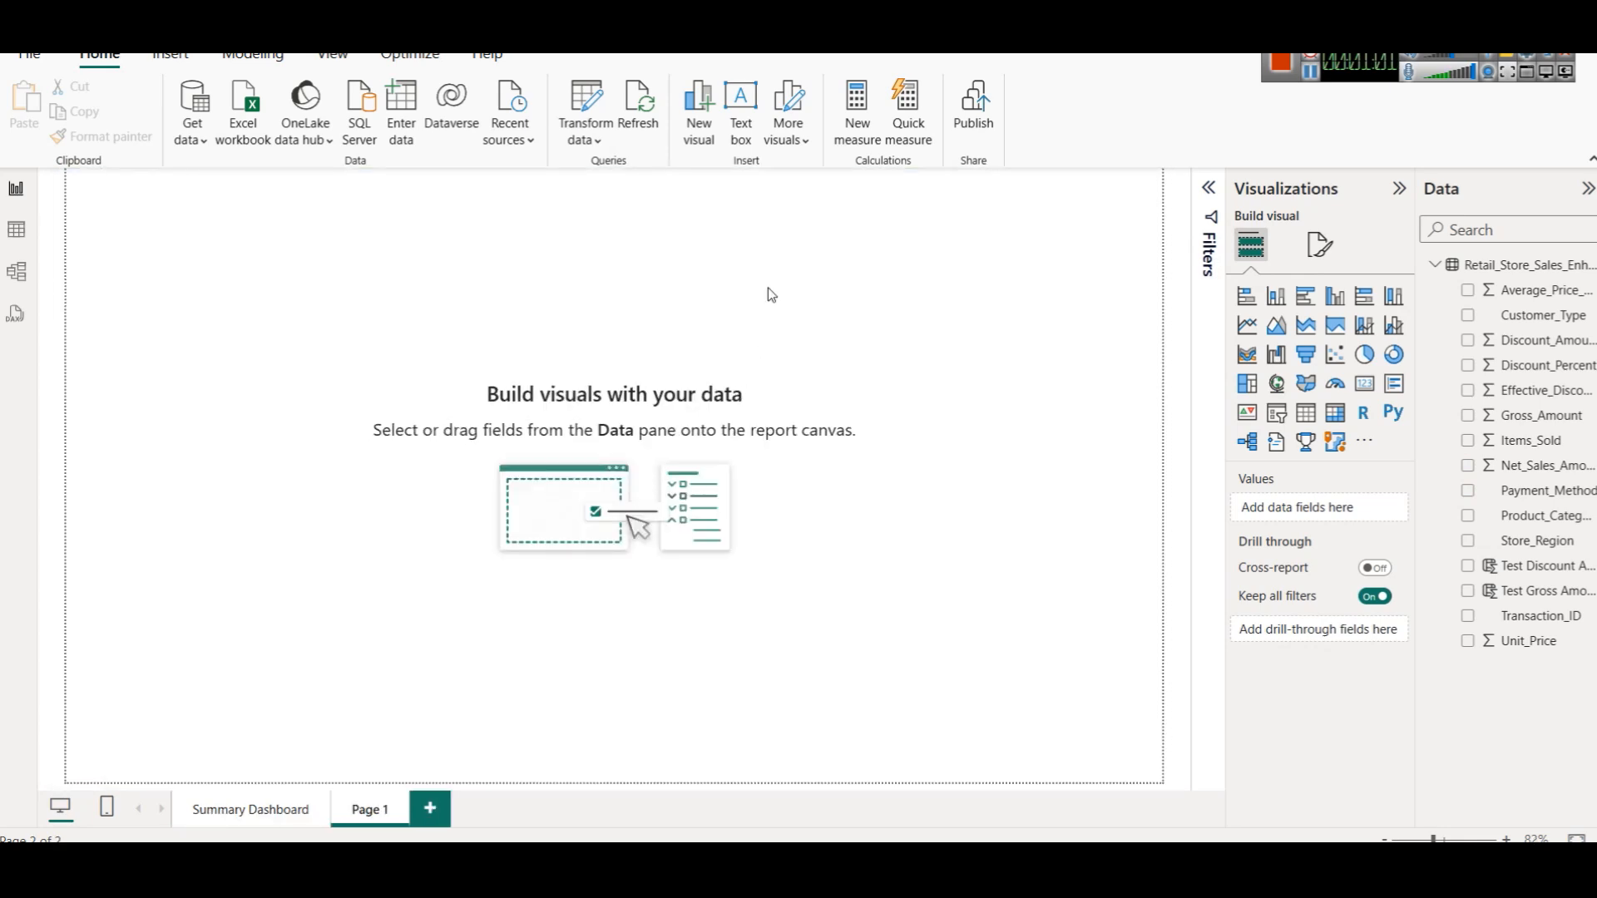
left_click(1320, 243)
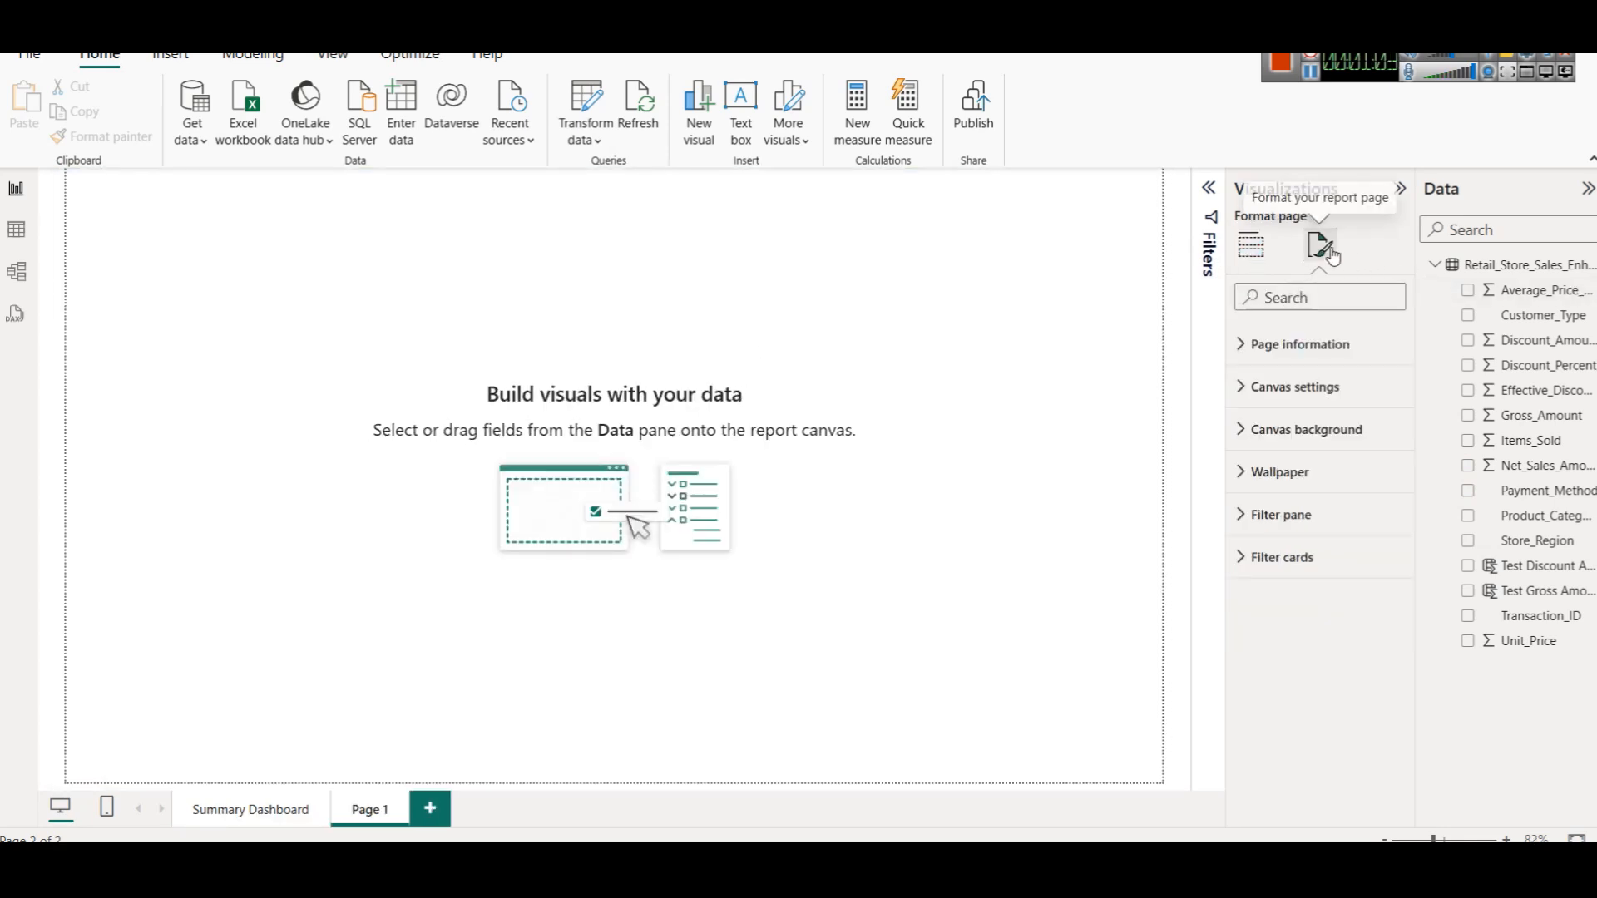
left_click(1300, 431)
left_click(1282, 501)
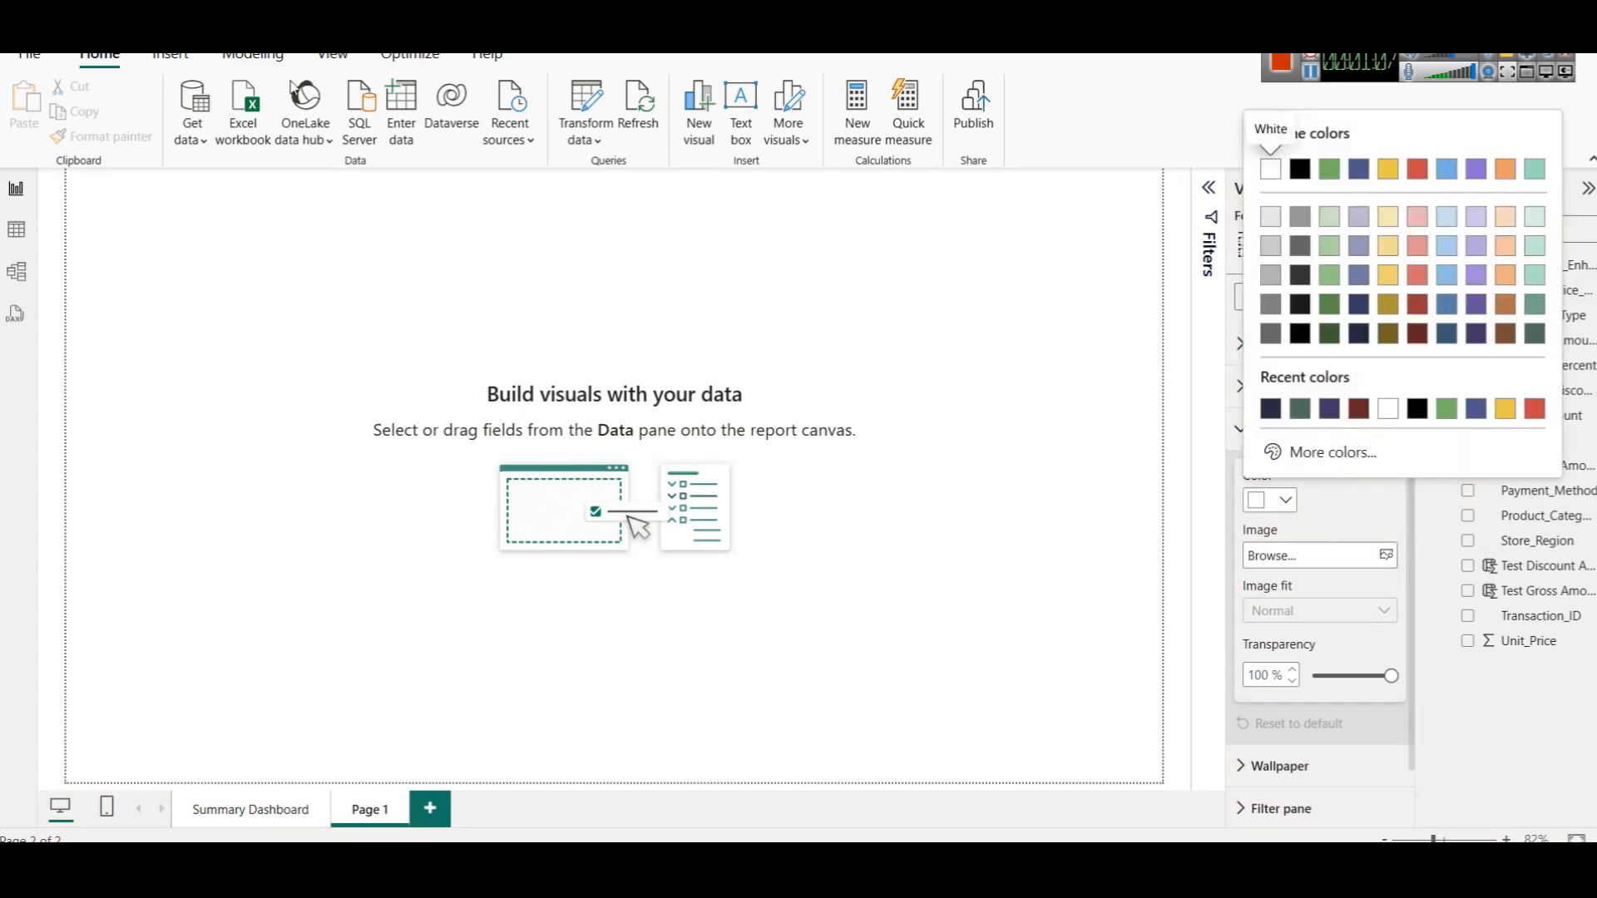
Step: Check which color theme the report currently uses in the theme gallery, leaving the theme unchanged
left_click(316, 56)
left_click(335, 55)
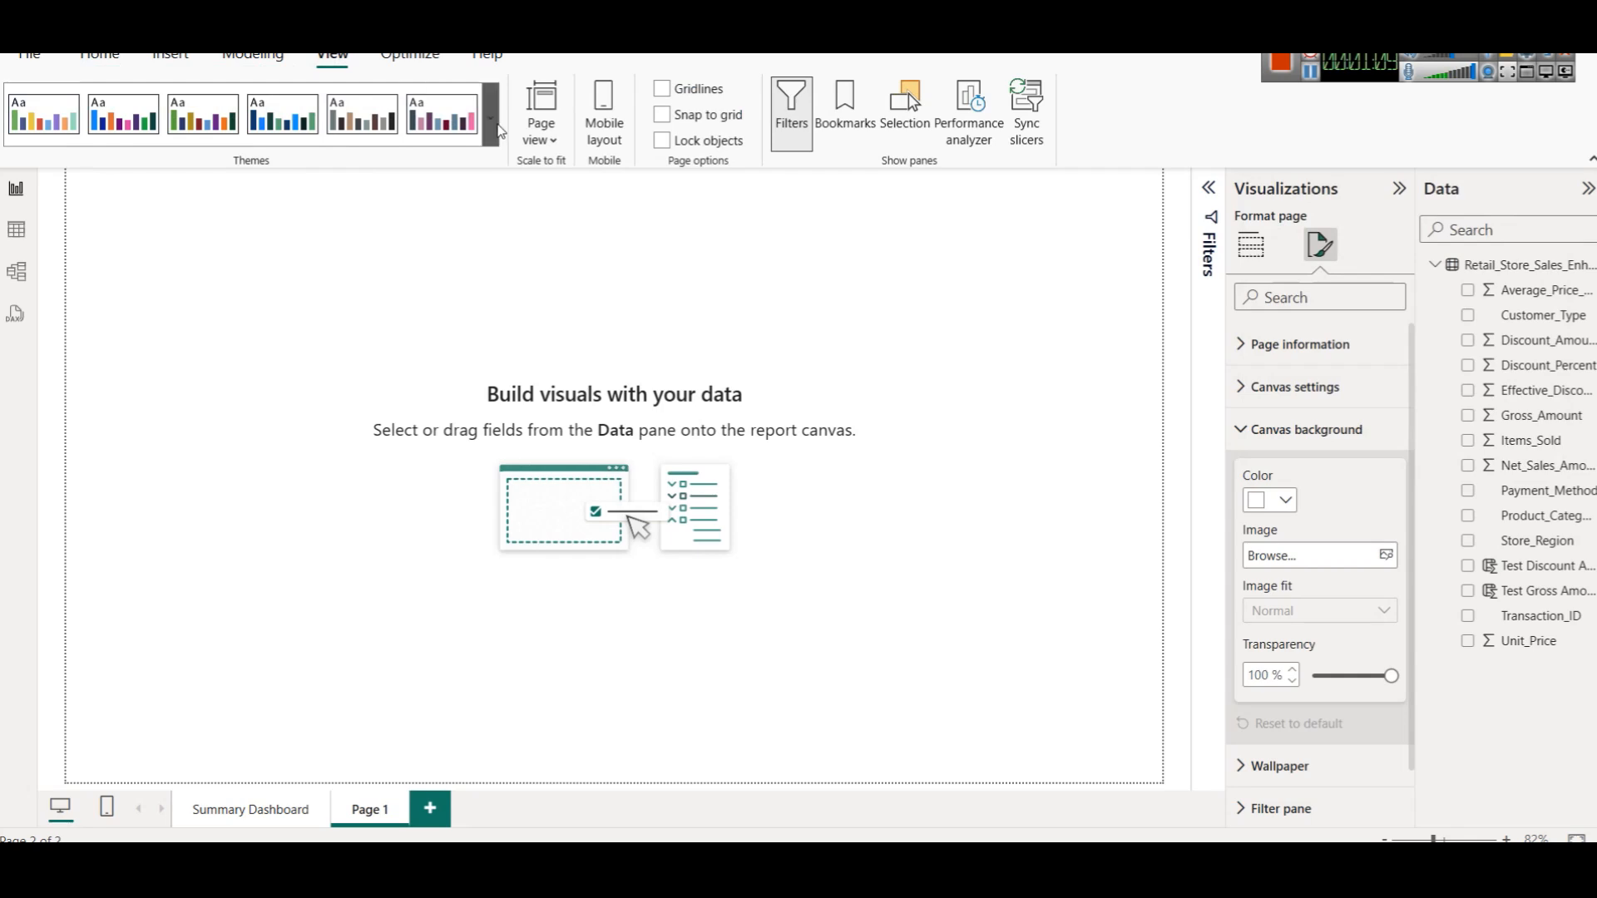
left_click(493, 121)
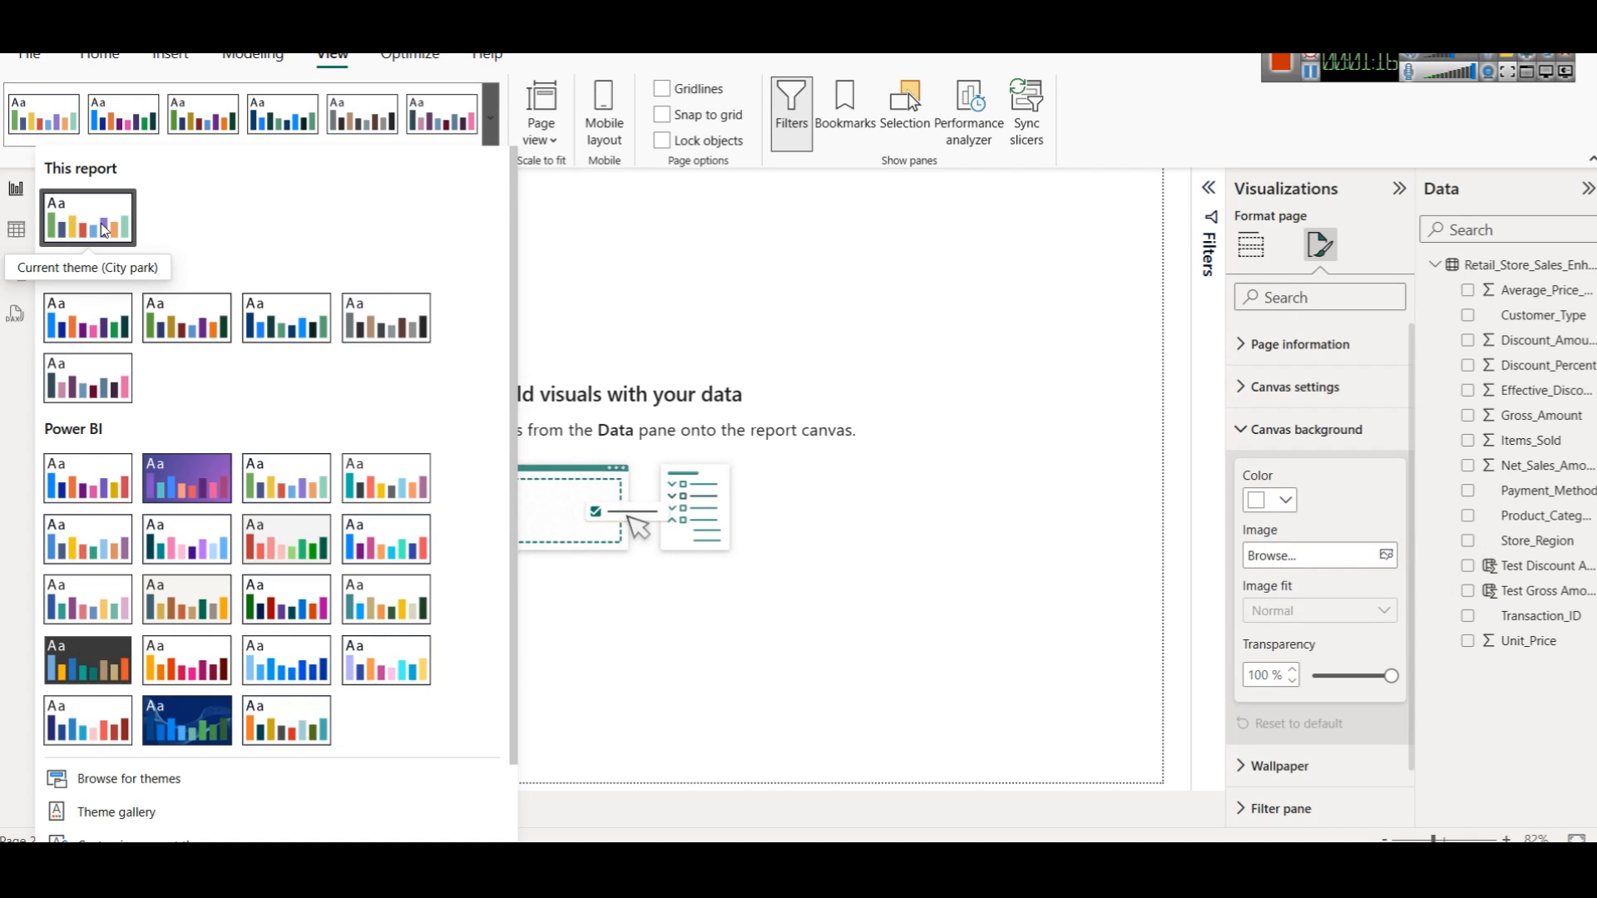
left_click(1251, 244)
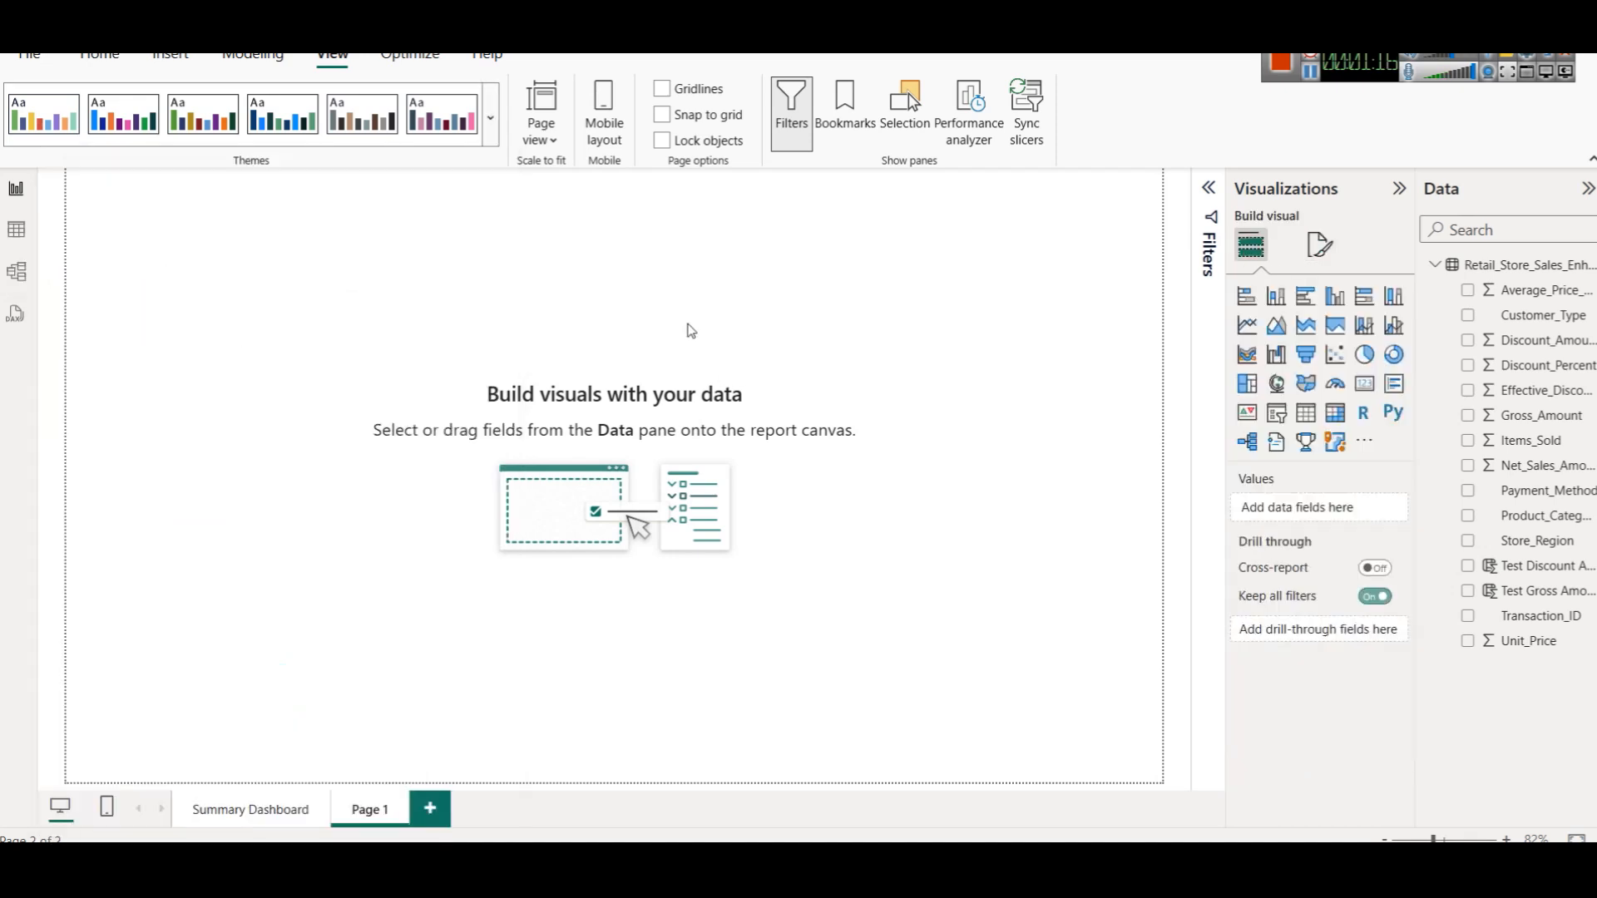
Step: Set the new page's canvas background to the dark navy theme color used on Summary Dashboard, with 0% transparency
left_click(1320, 246)
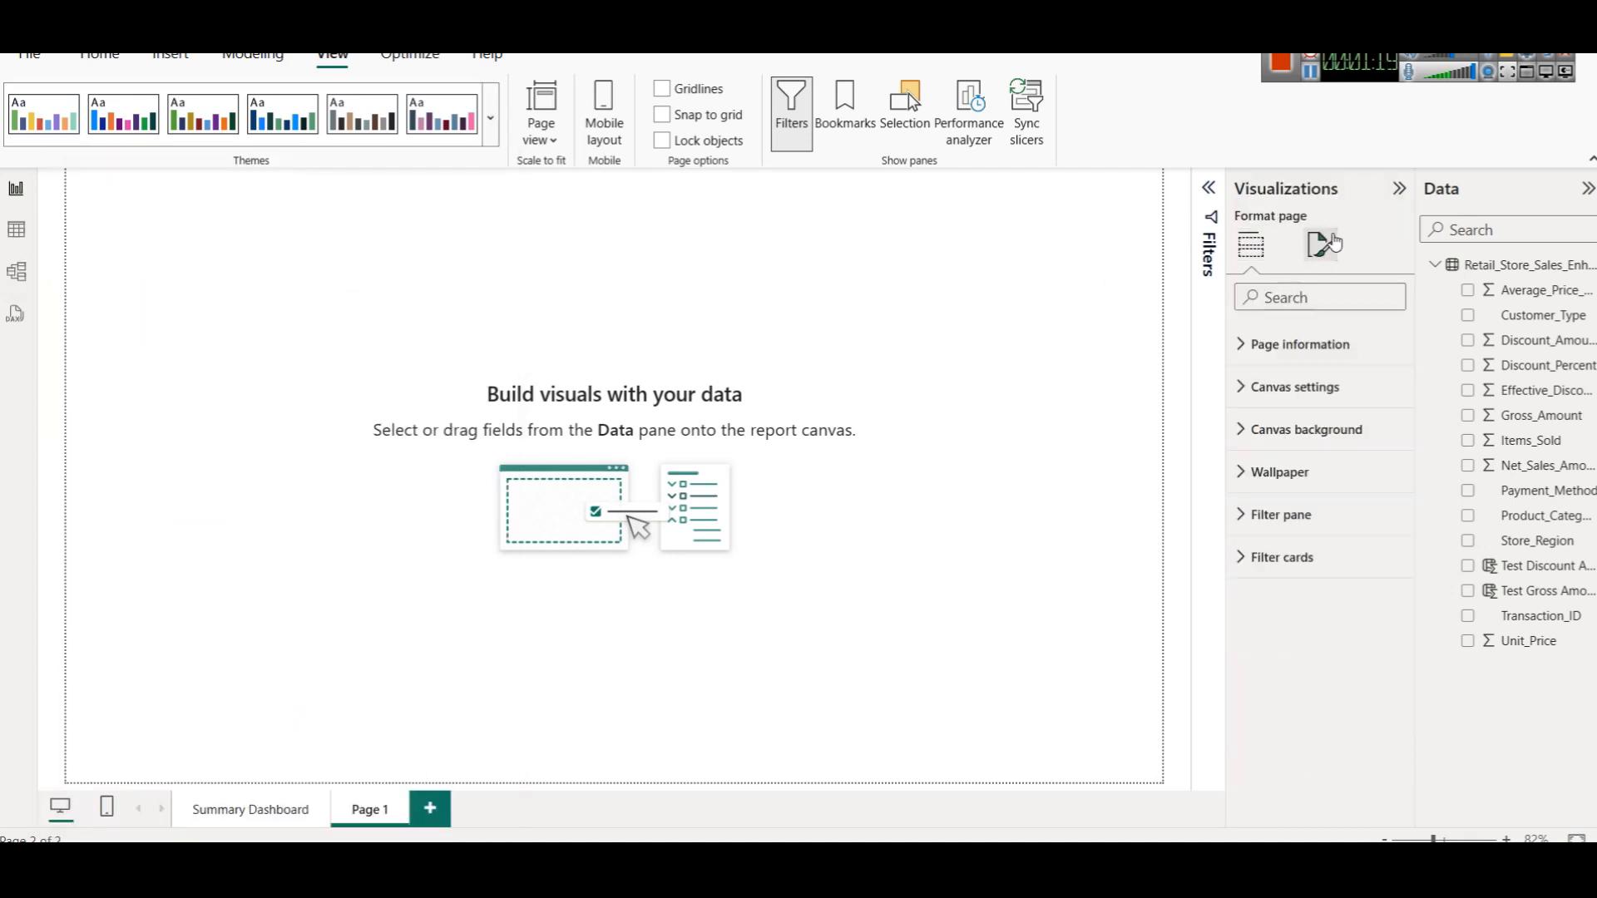
left_click(1329, 426)
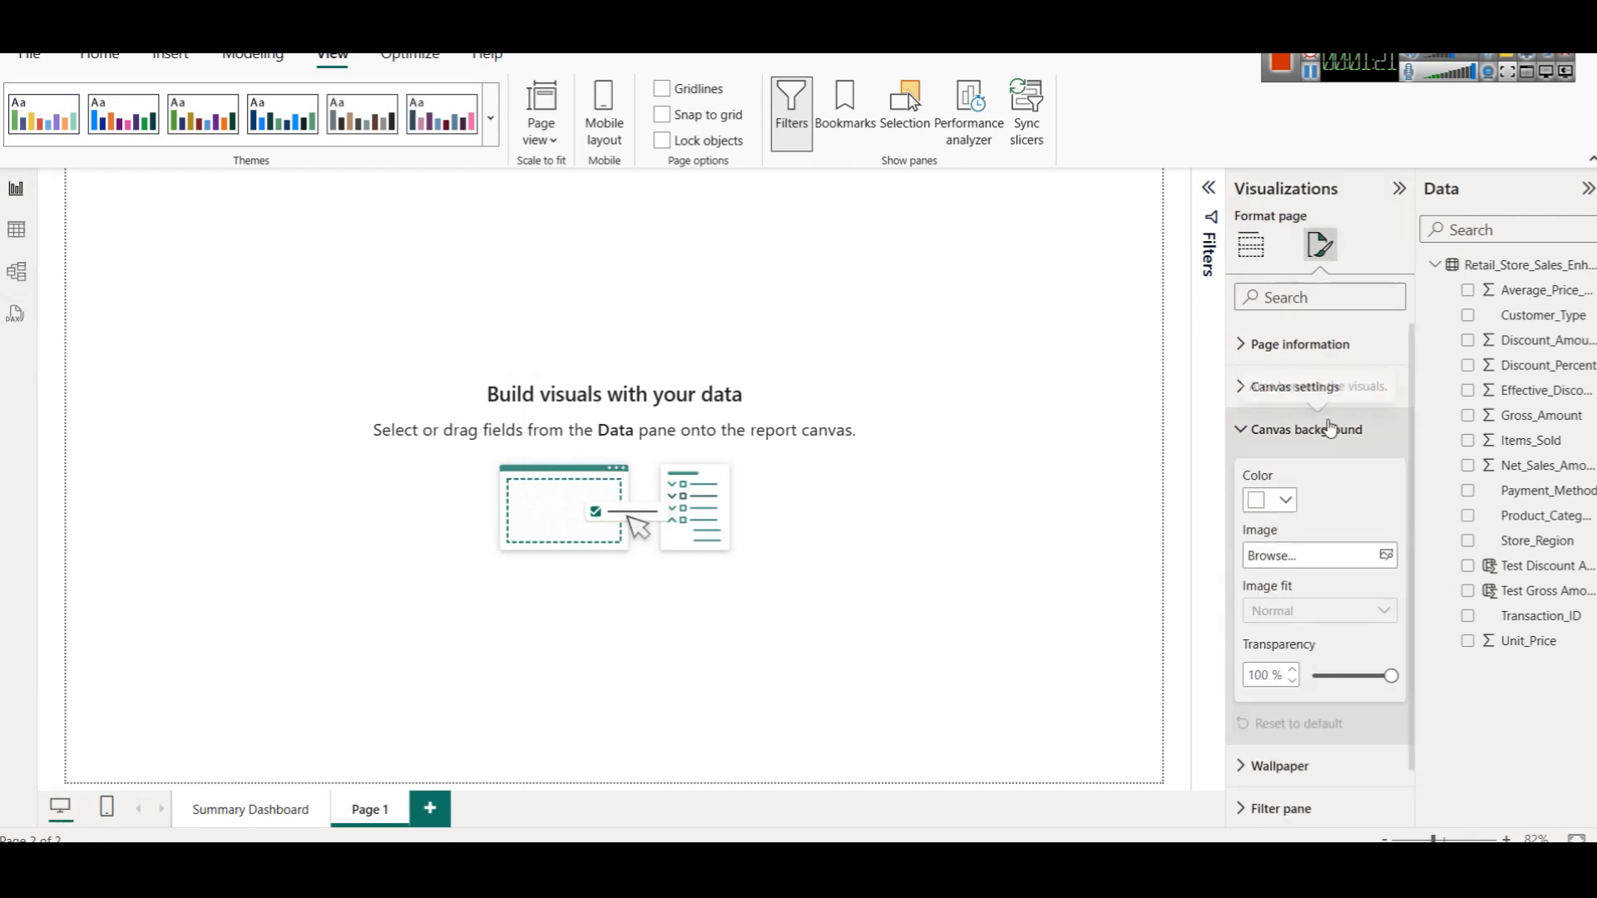
left_click(1286, 500)
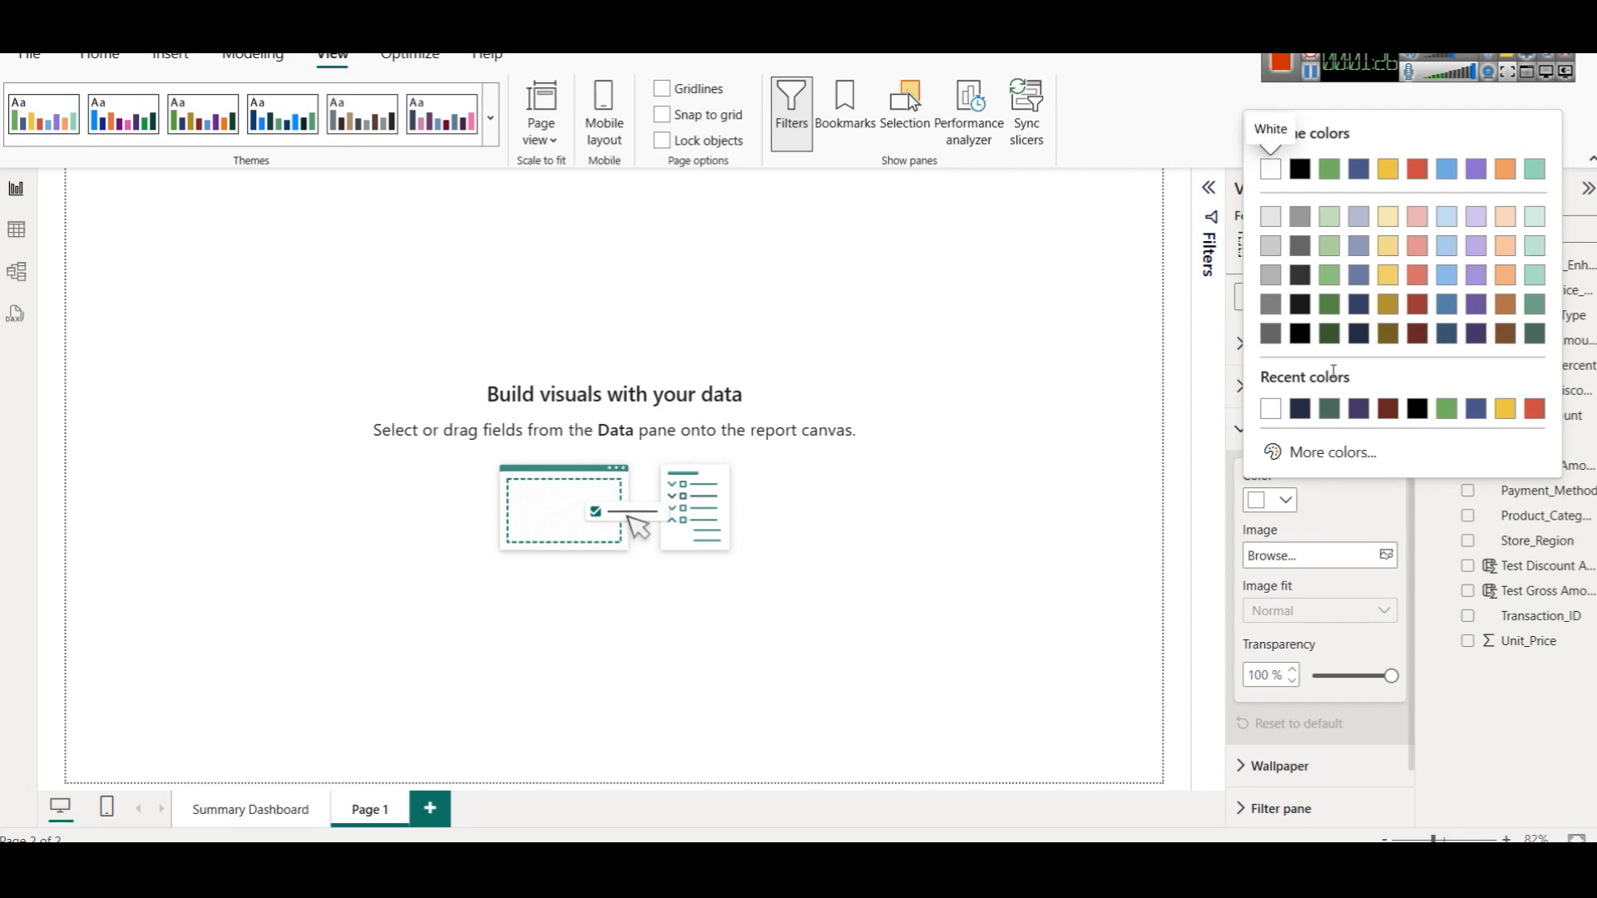
left_click(1351, 337)
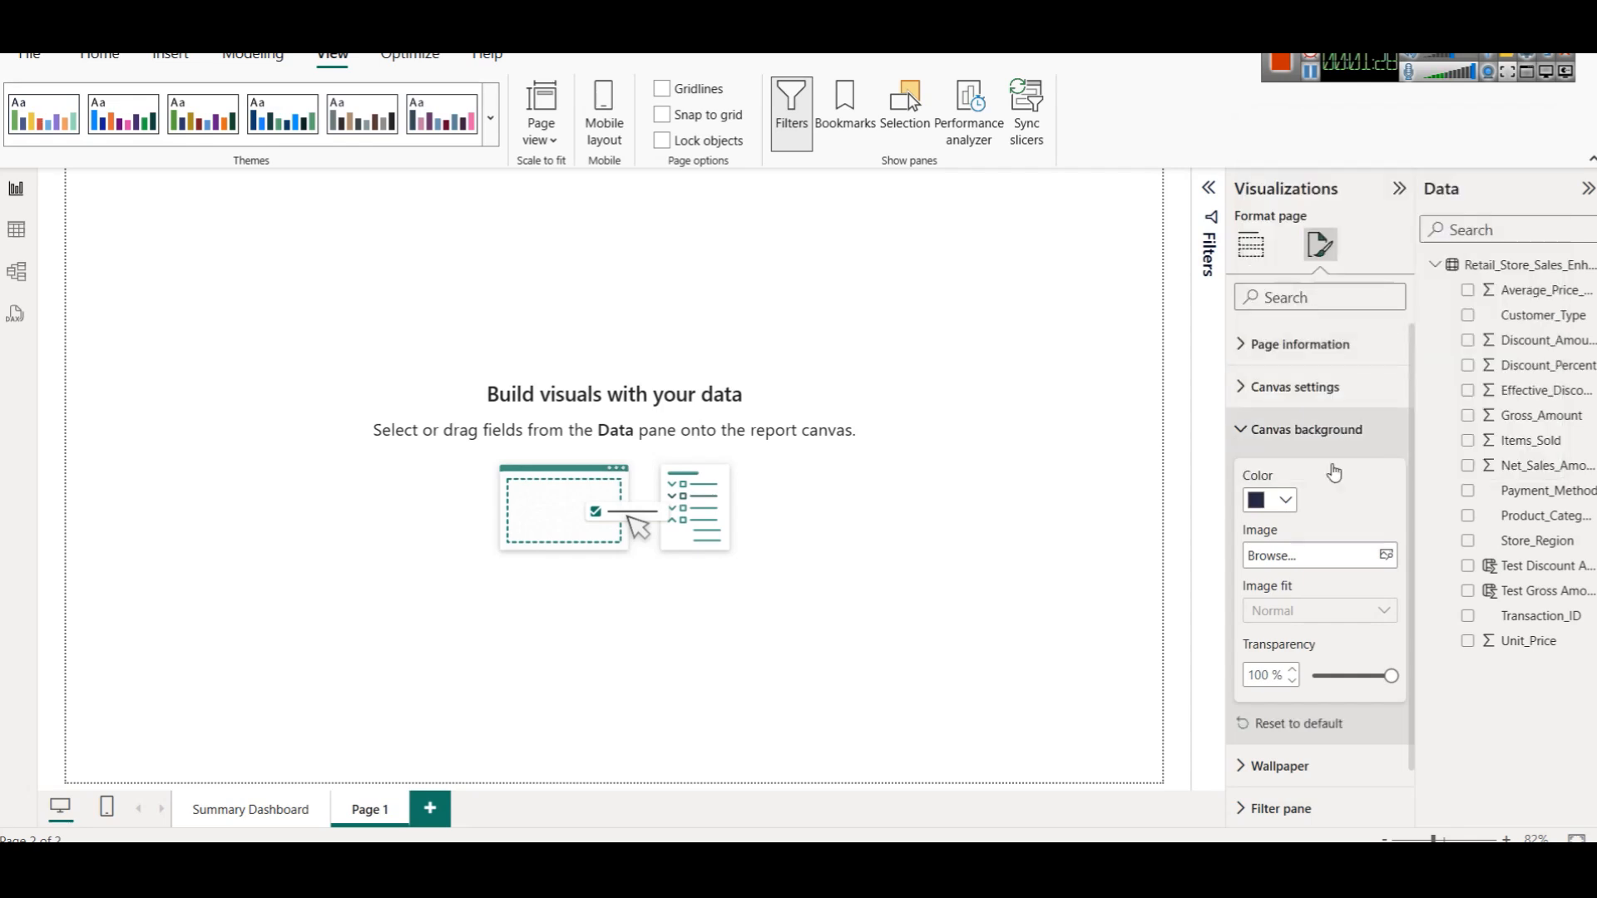
left_click(265, 807)
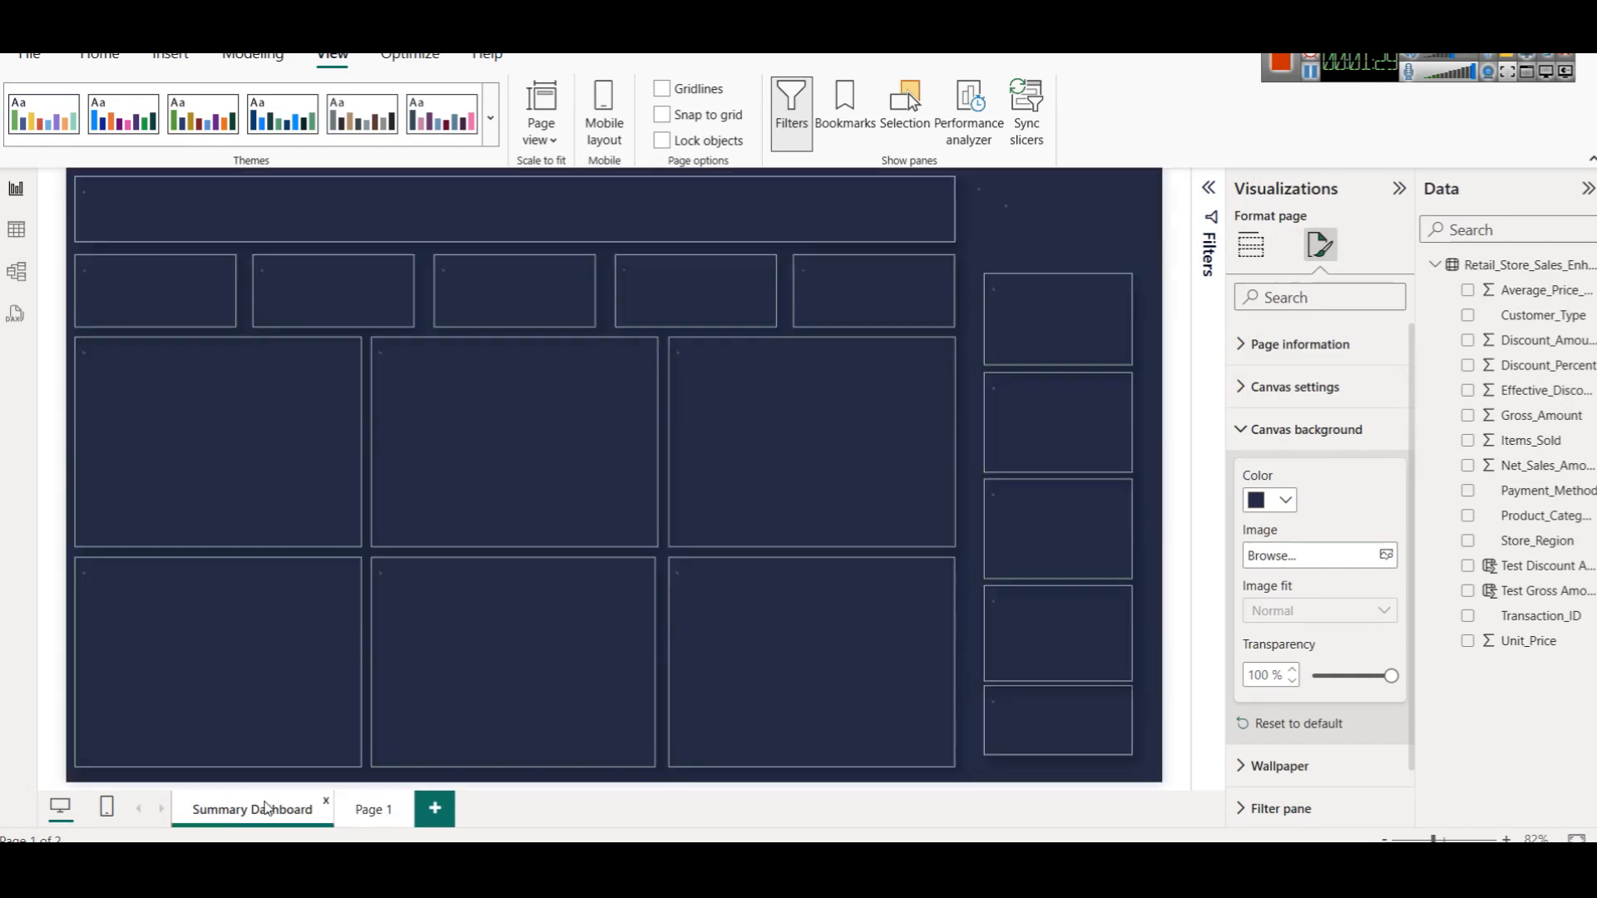
left_click(373, 810)
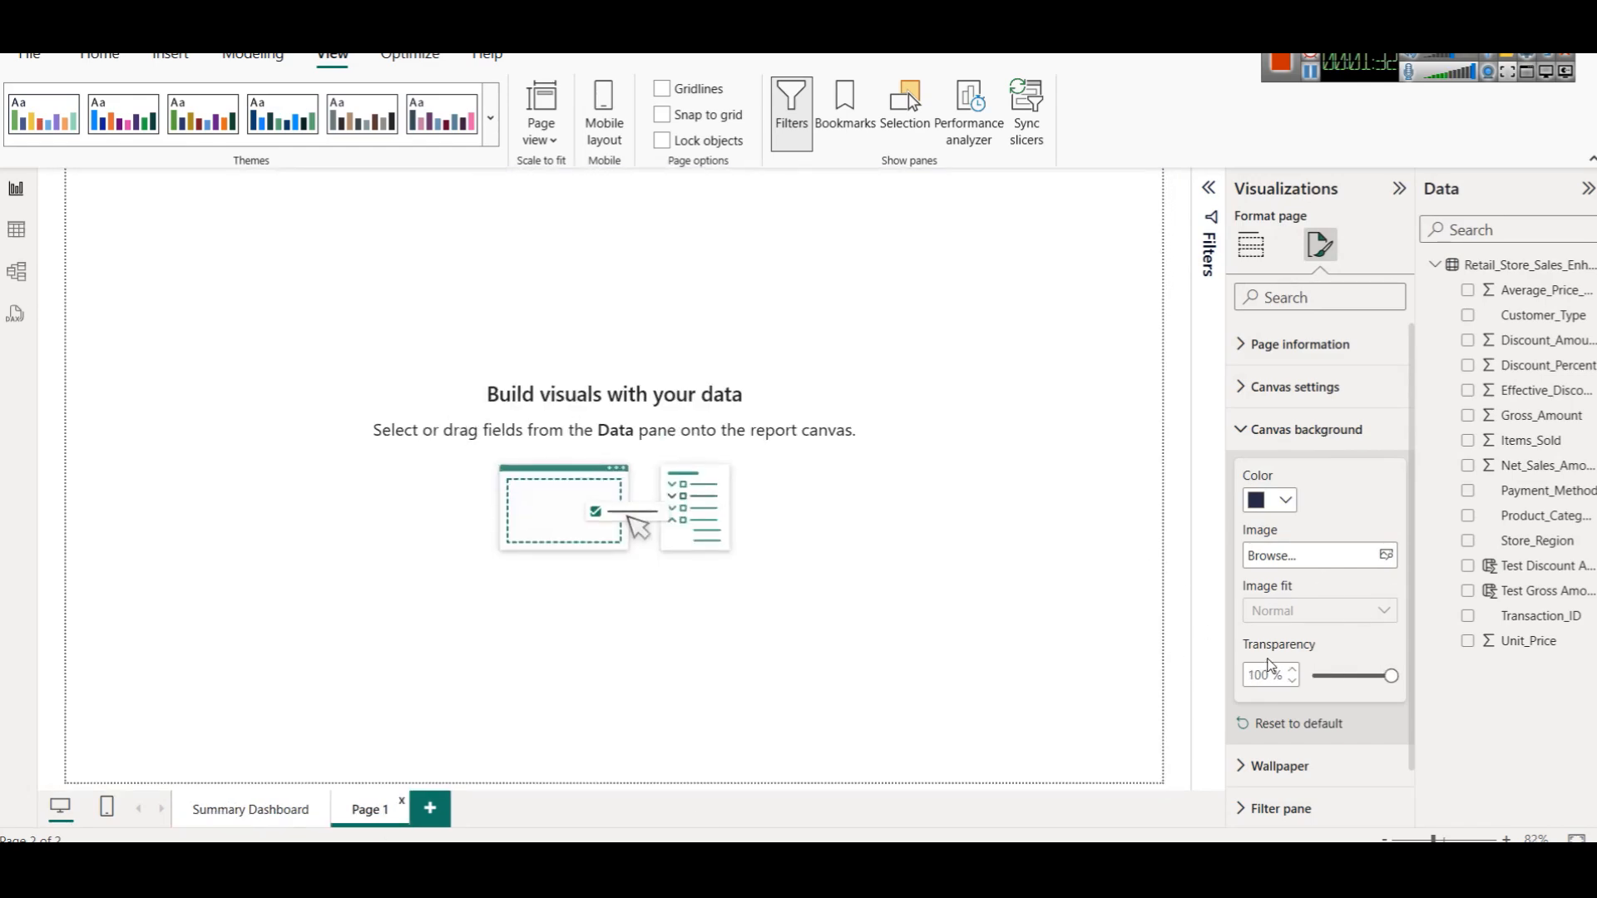
left_click_drag(1389, 675, 1112, 652)
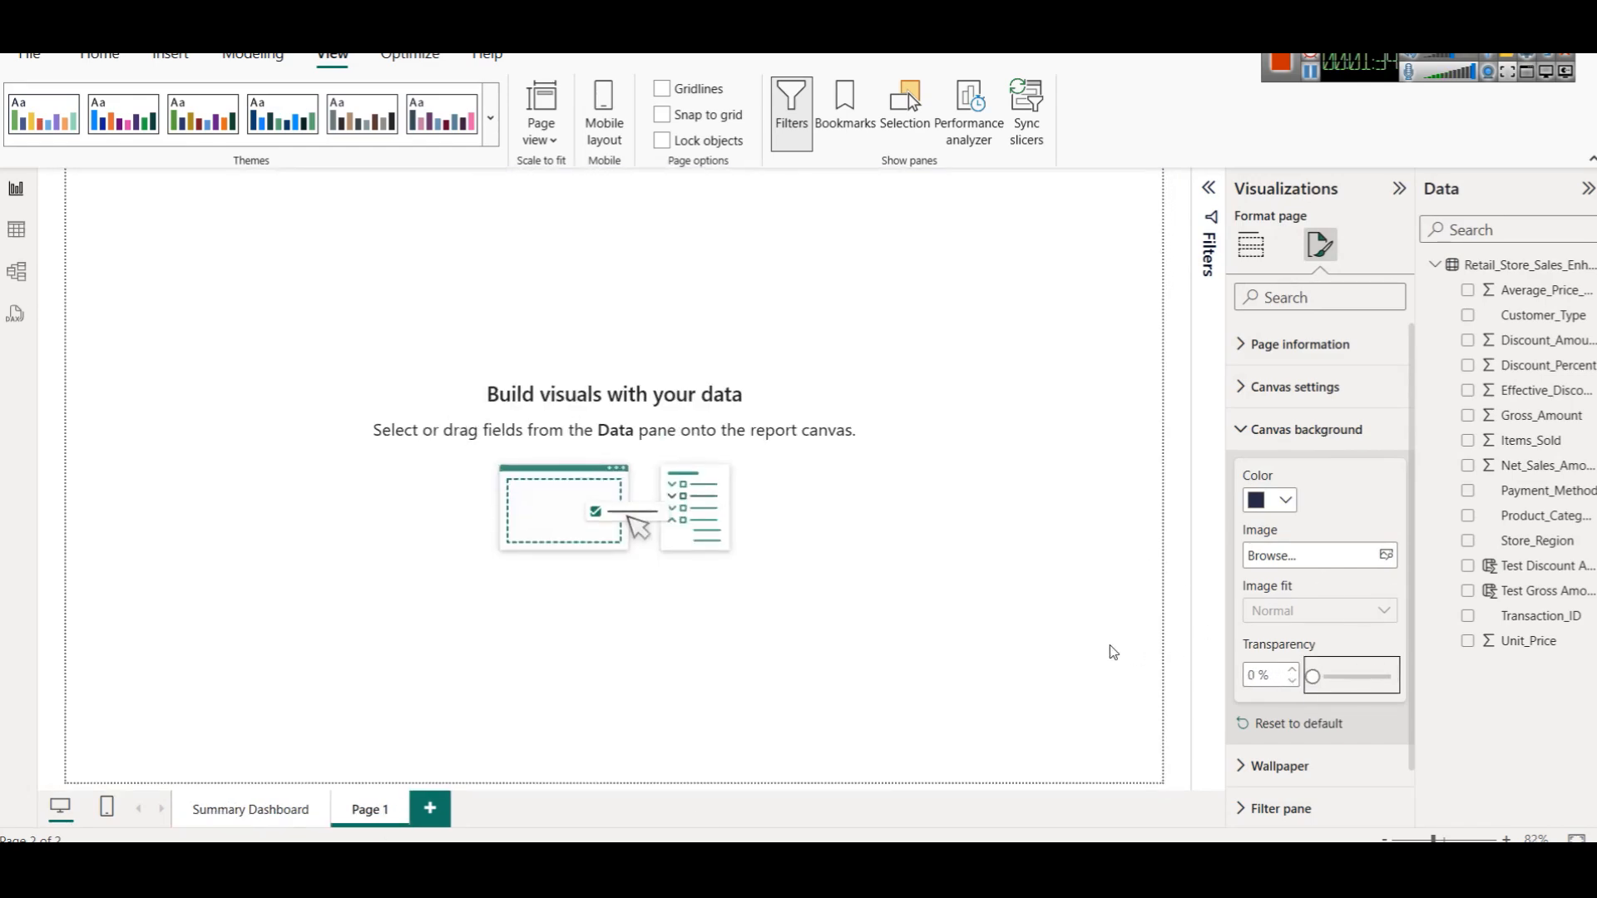
Step: Add a text box to the new page containing the placeholder text "heading for your analysis"
left_click(977, 455)
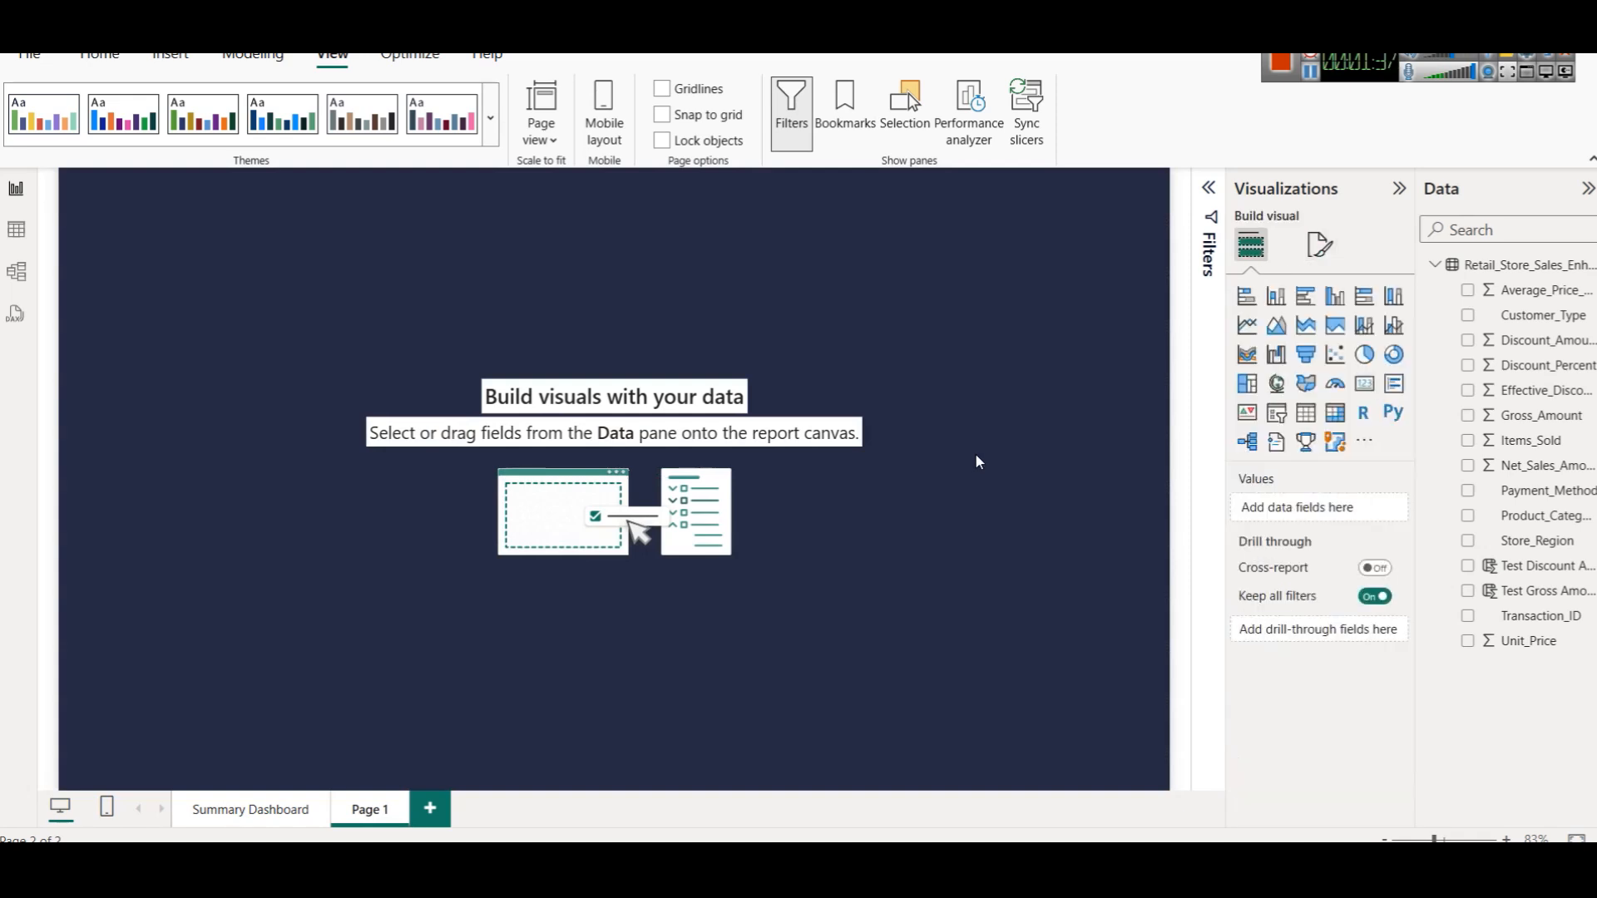
left_click(171, 55)
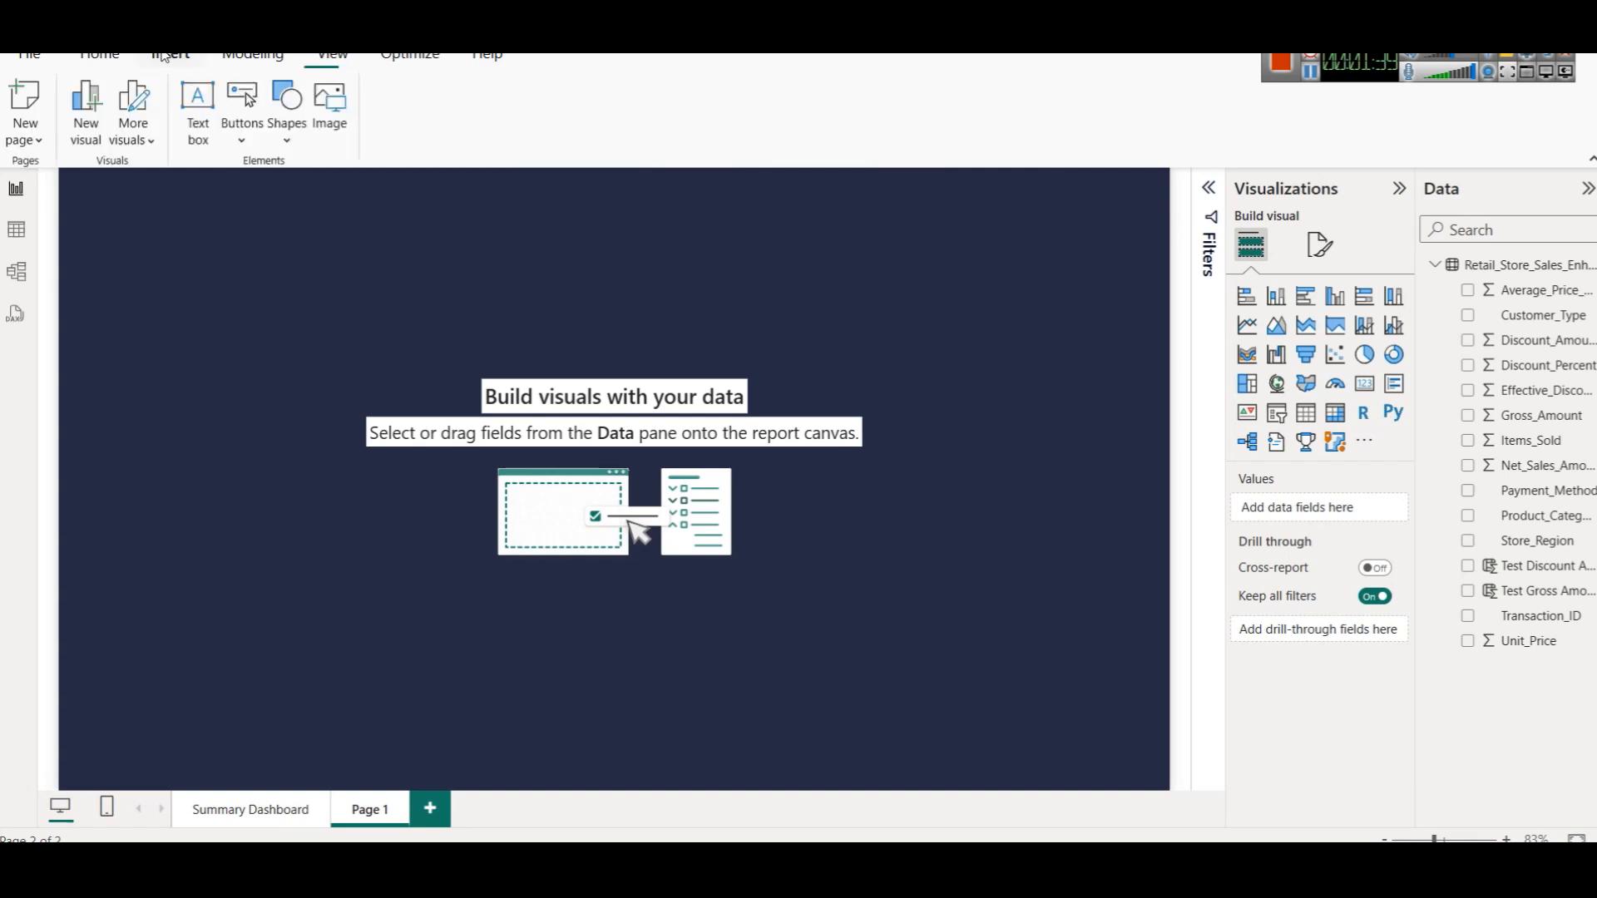
left_click(200, 112)
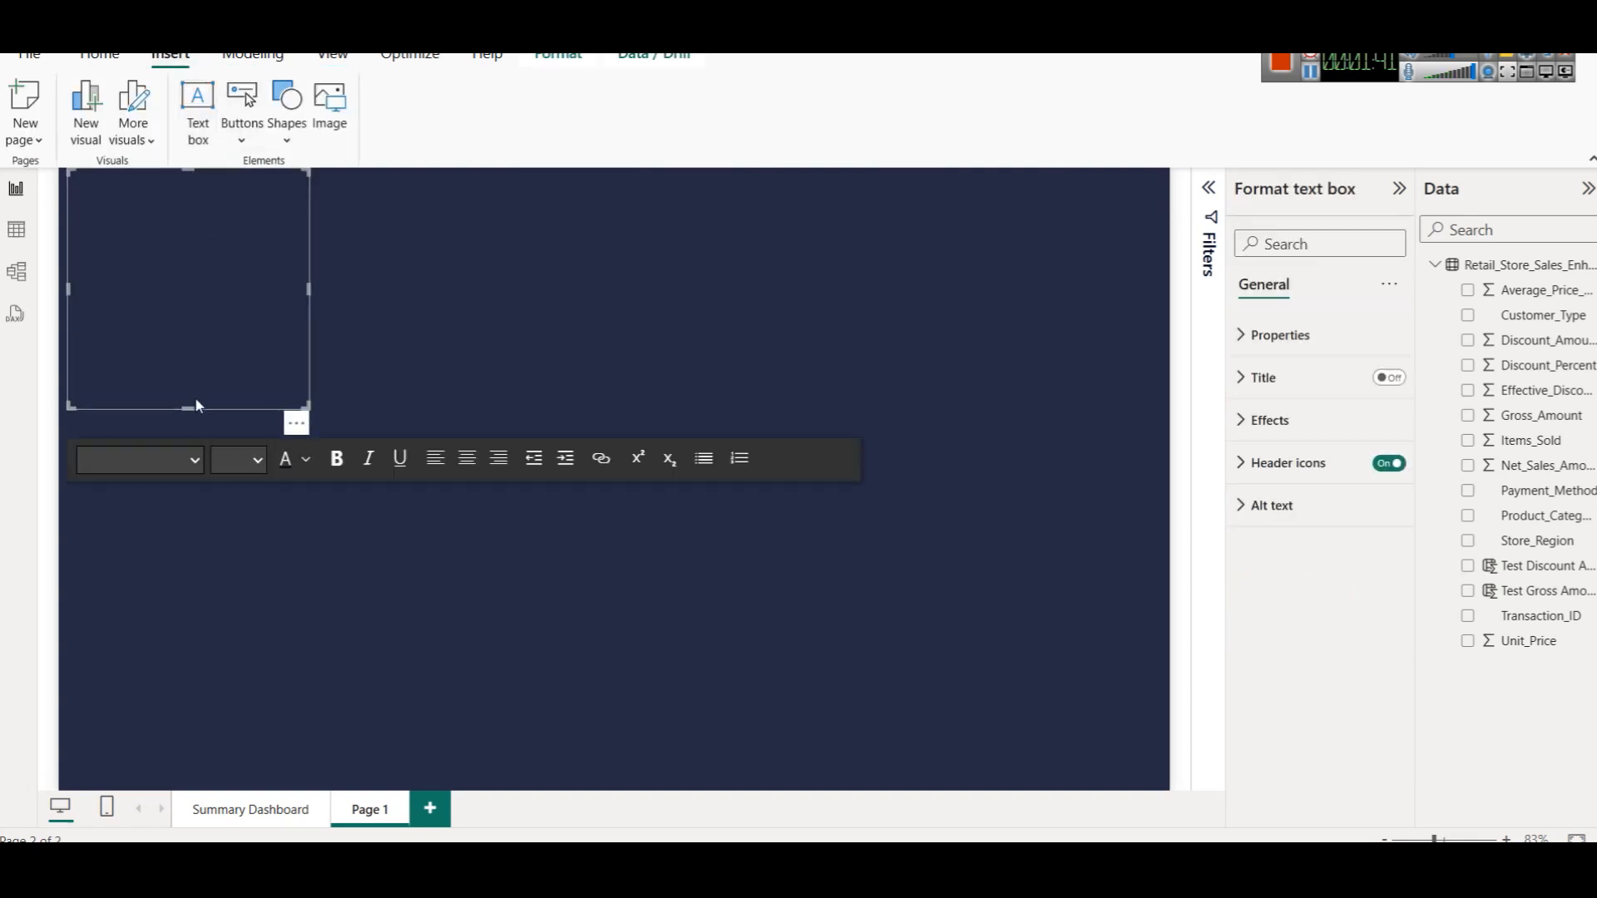
left_click(100, 210)
type("Analy")
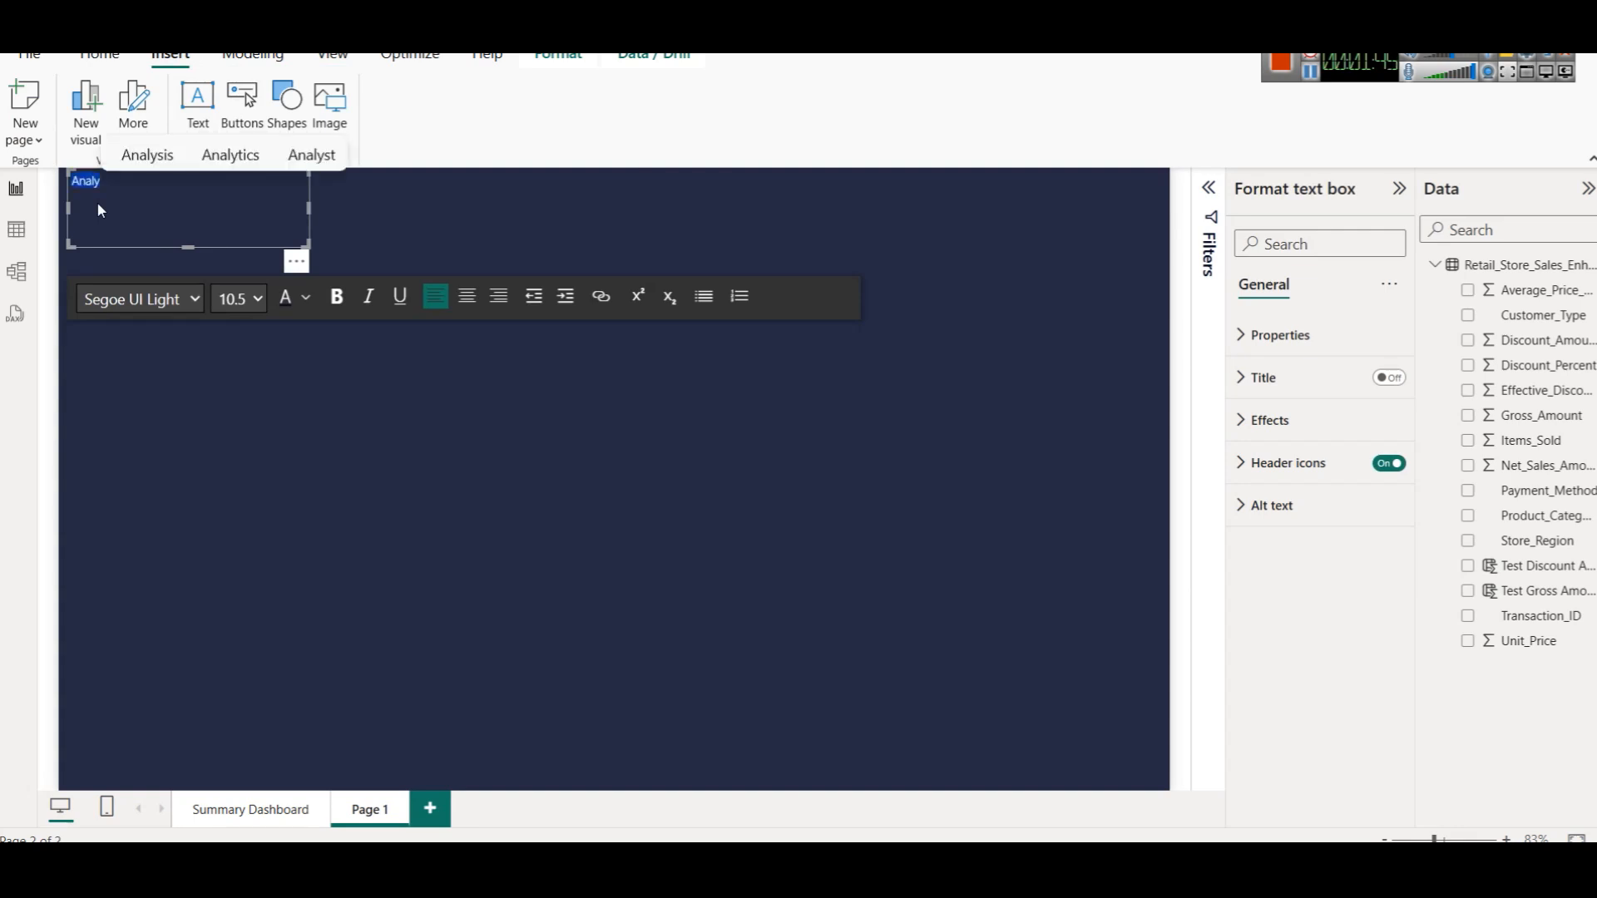
key("BackSpace")
type("Heading for y")
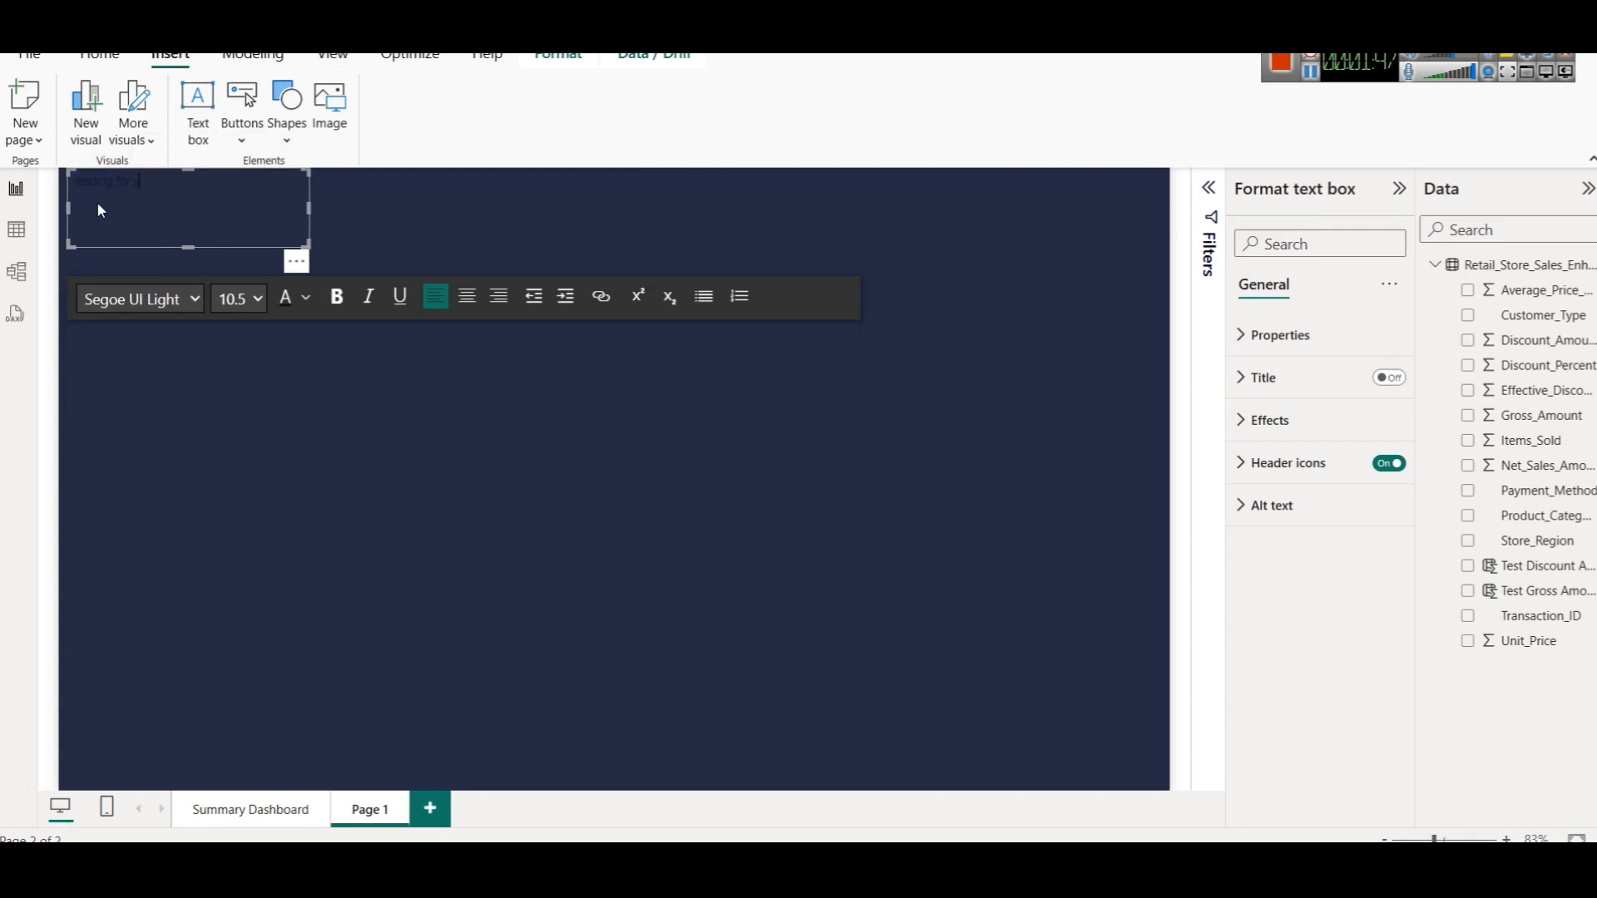
type("our analysis")
Step: Center the heading text, widen its text box across most of the page and reduce the box's height slightly
key("ctrl+a")
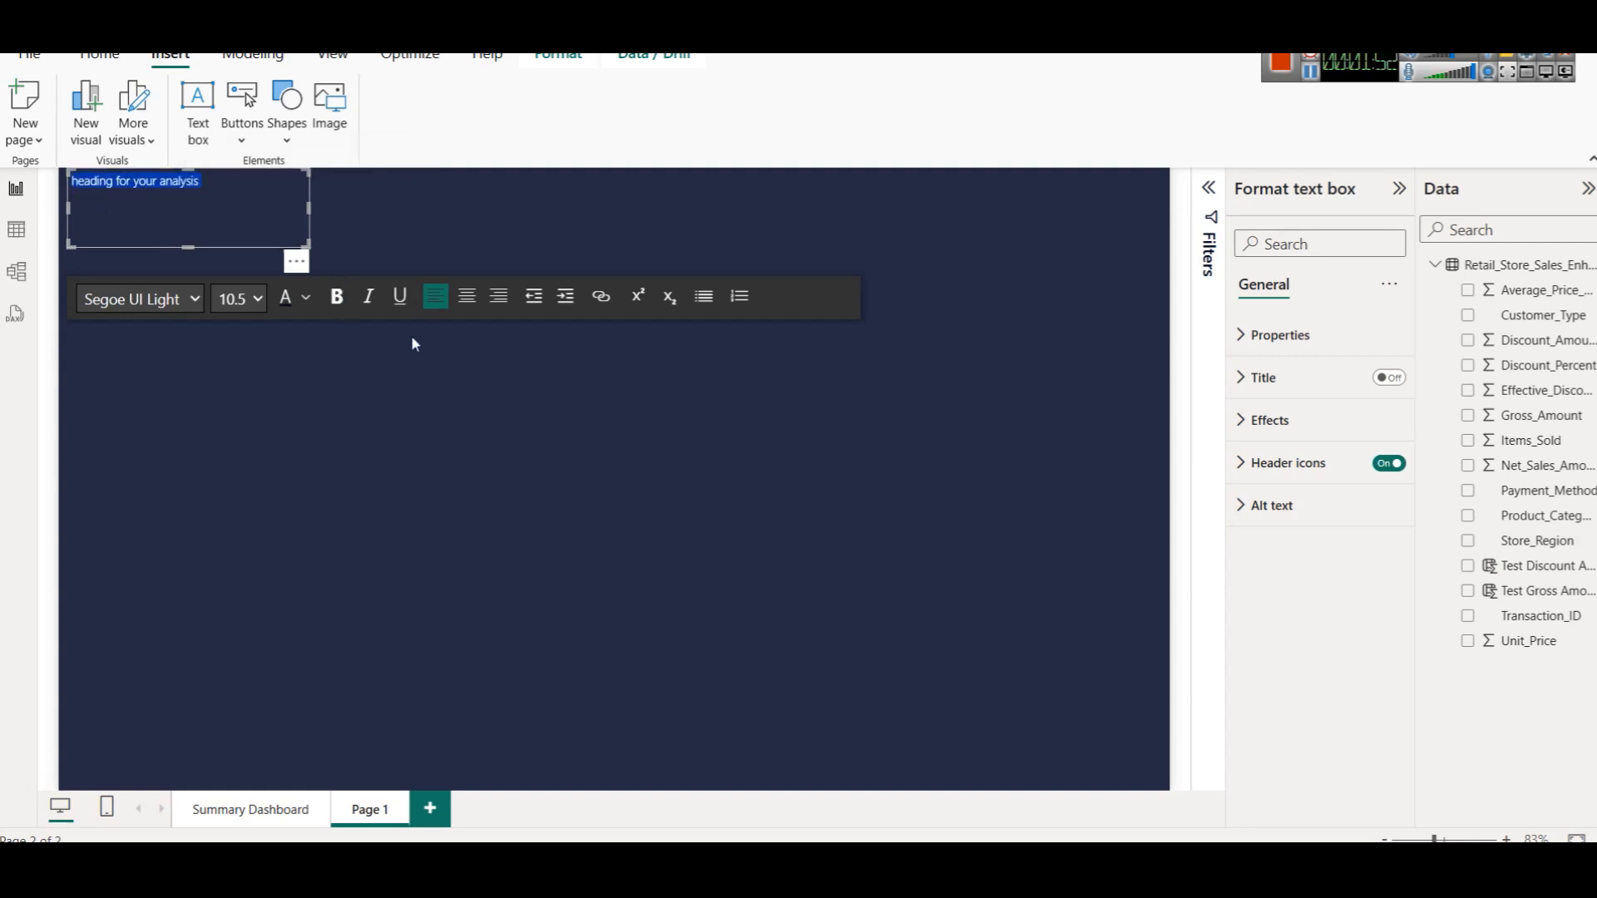
left_click(465, 300)
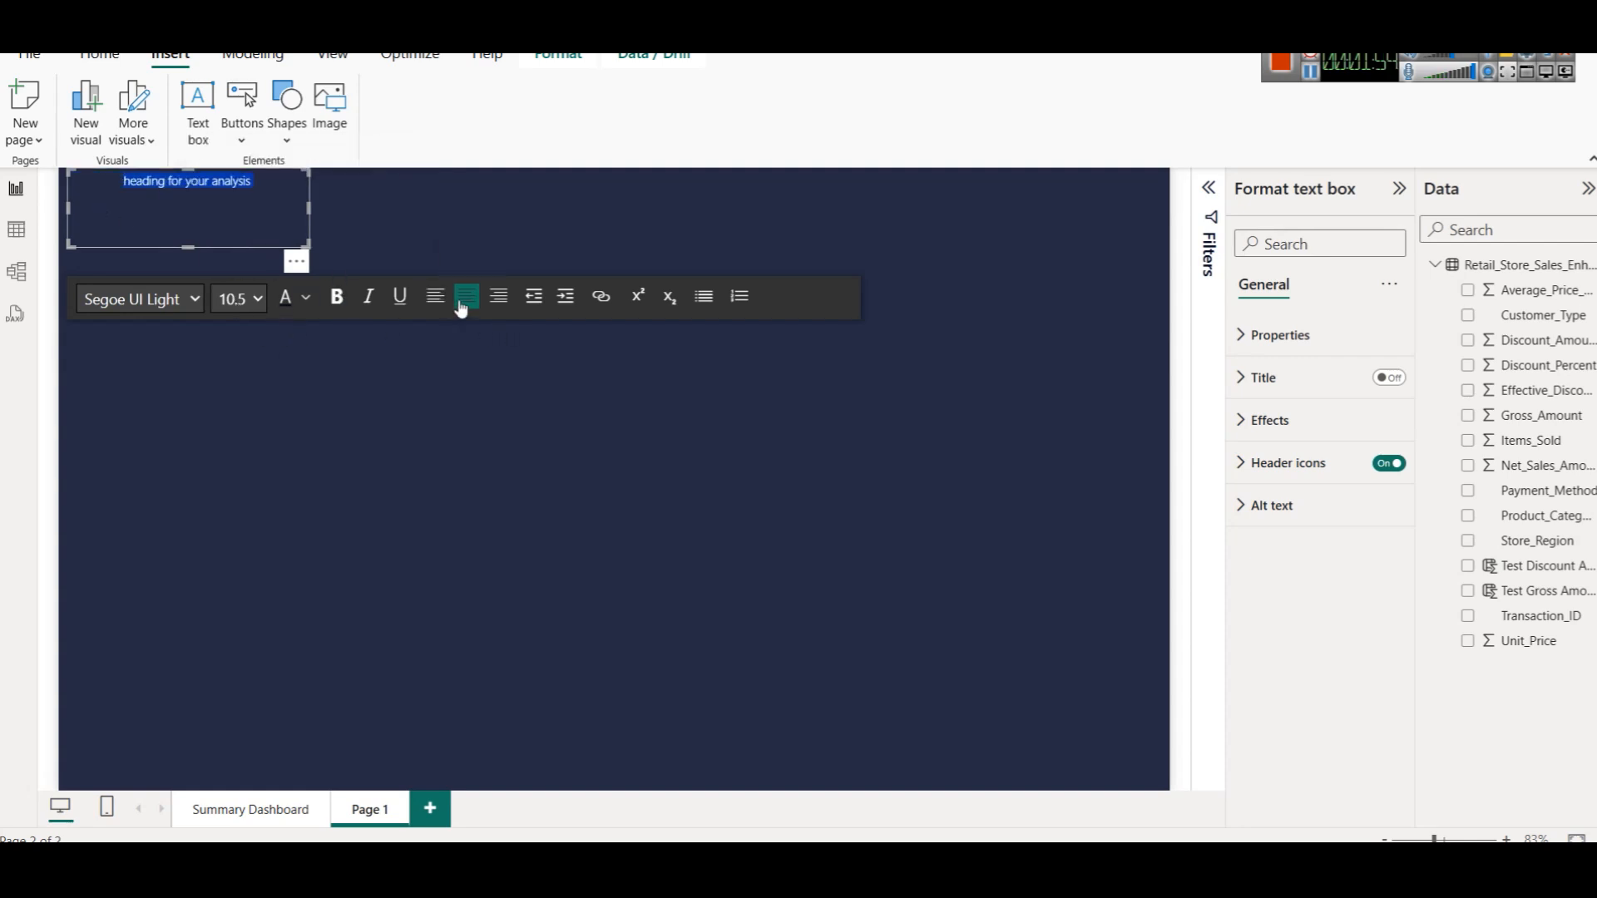
left_click_drag(356, 211, 992, 205)
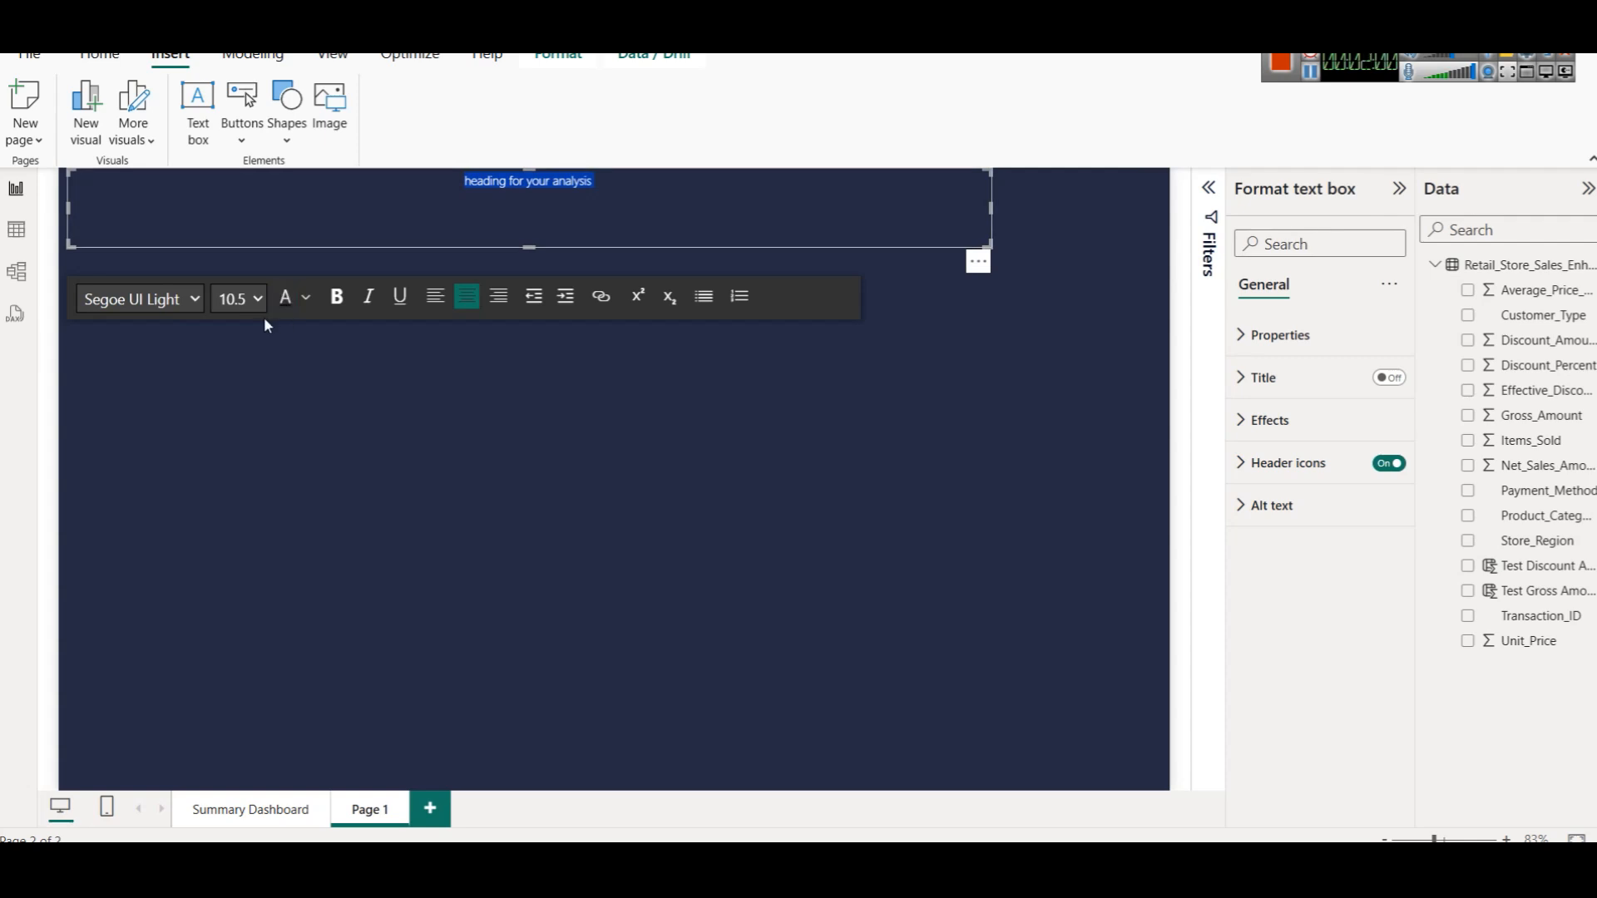
left_click_drag(530, 247, 531, 236)
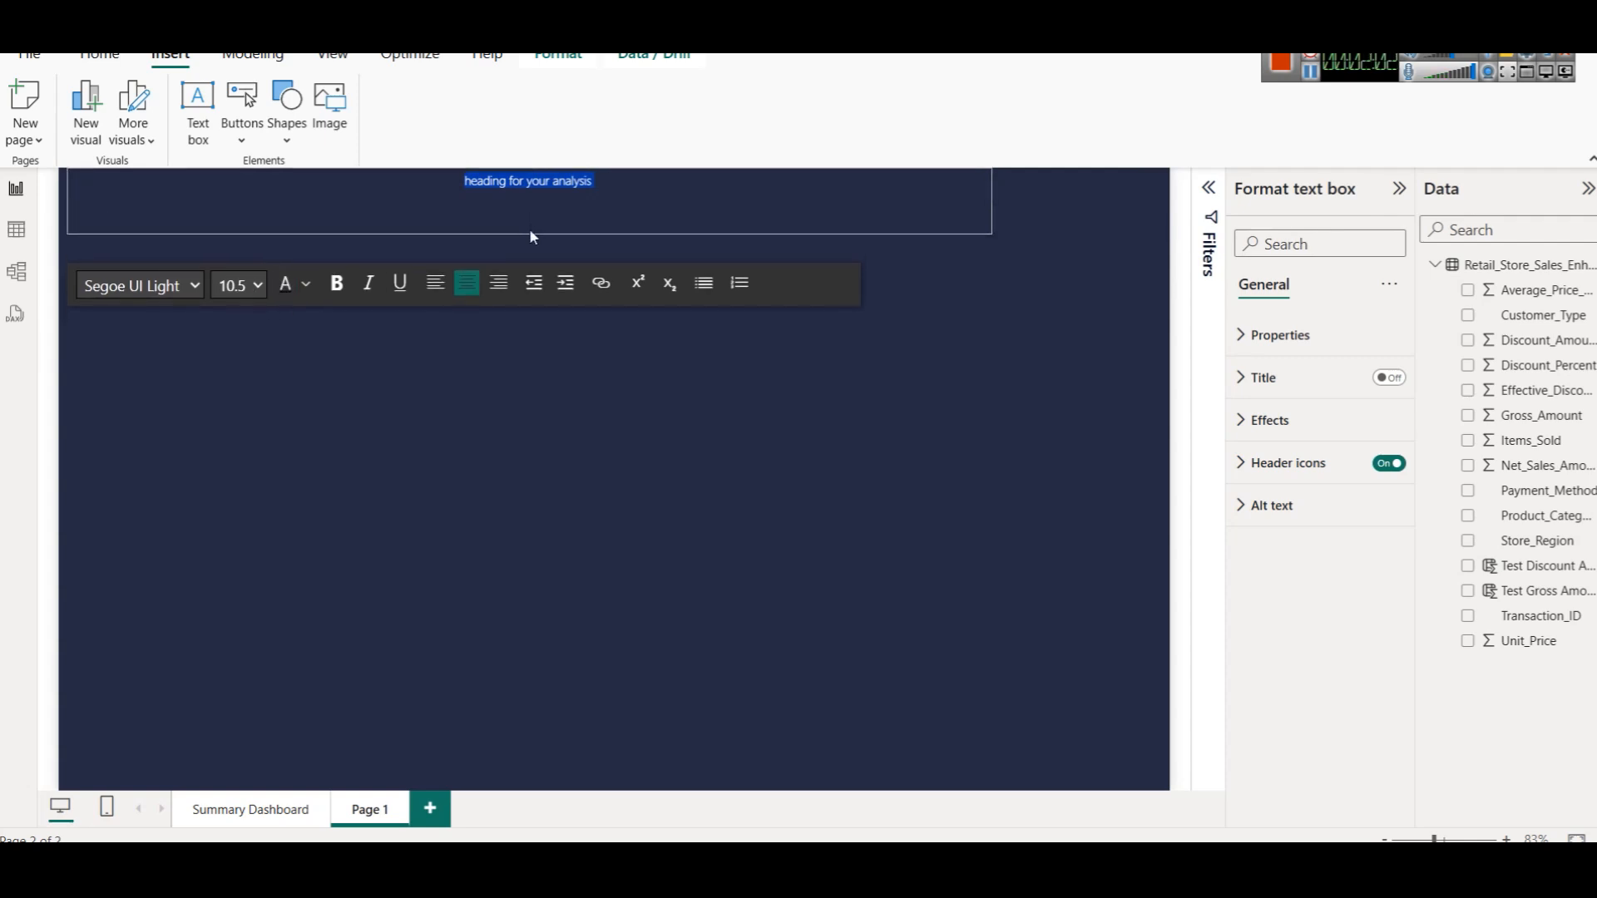
Step: Format the heading text as bold Comic Sans MS at size 36
left_click(239, 285)
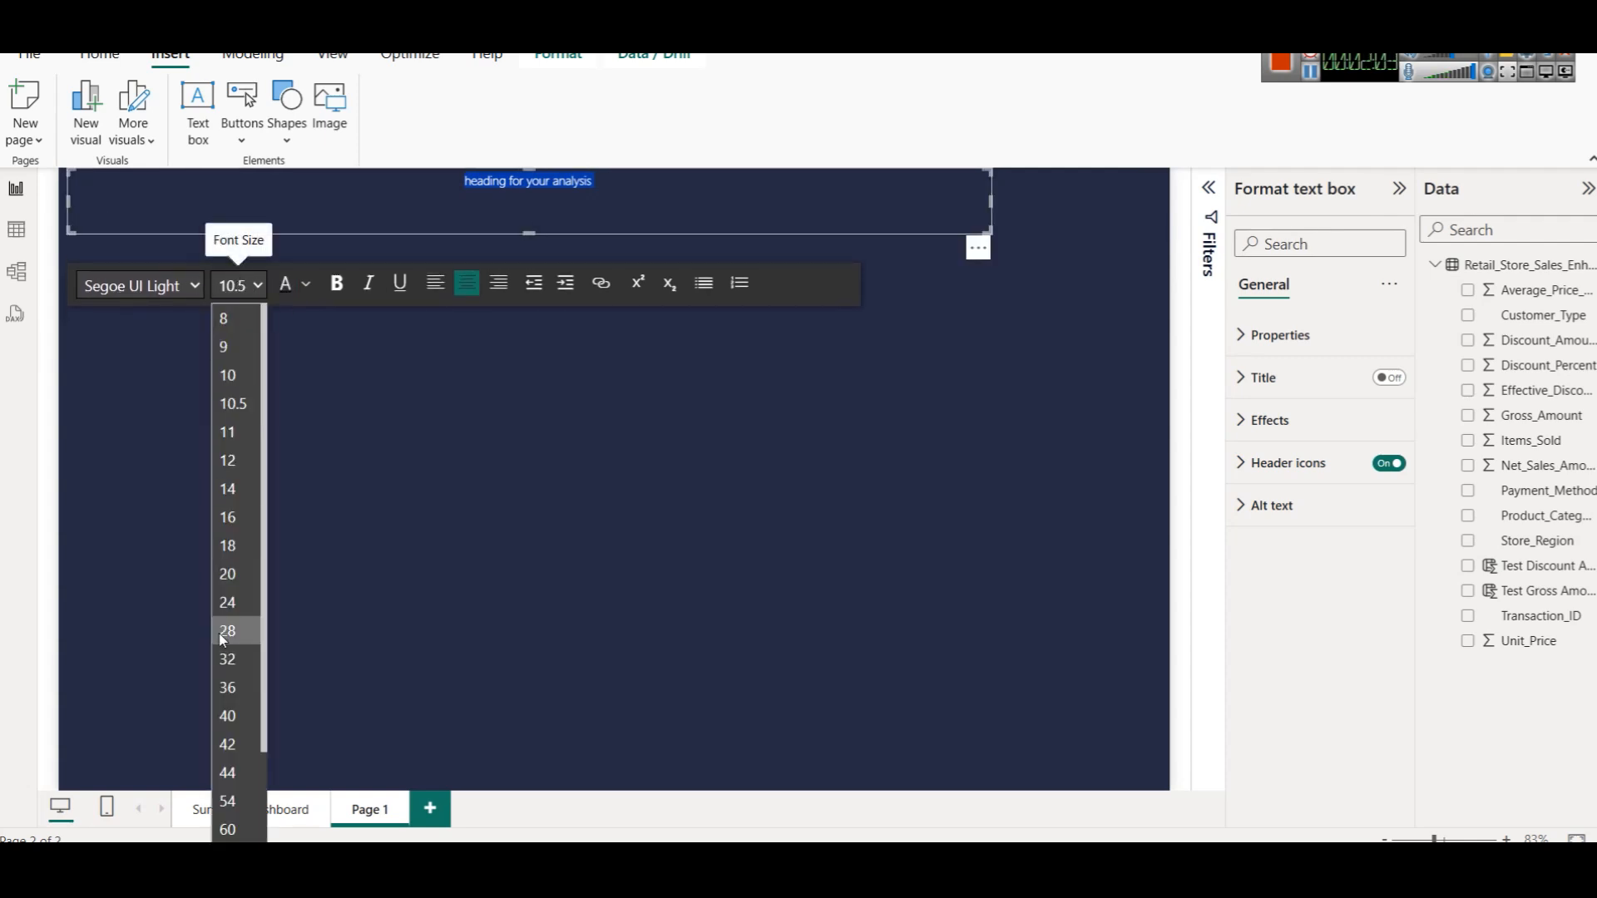
left_click(228, 687)
left_click(297, 204)
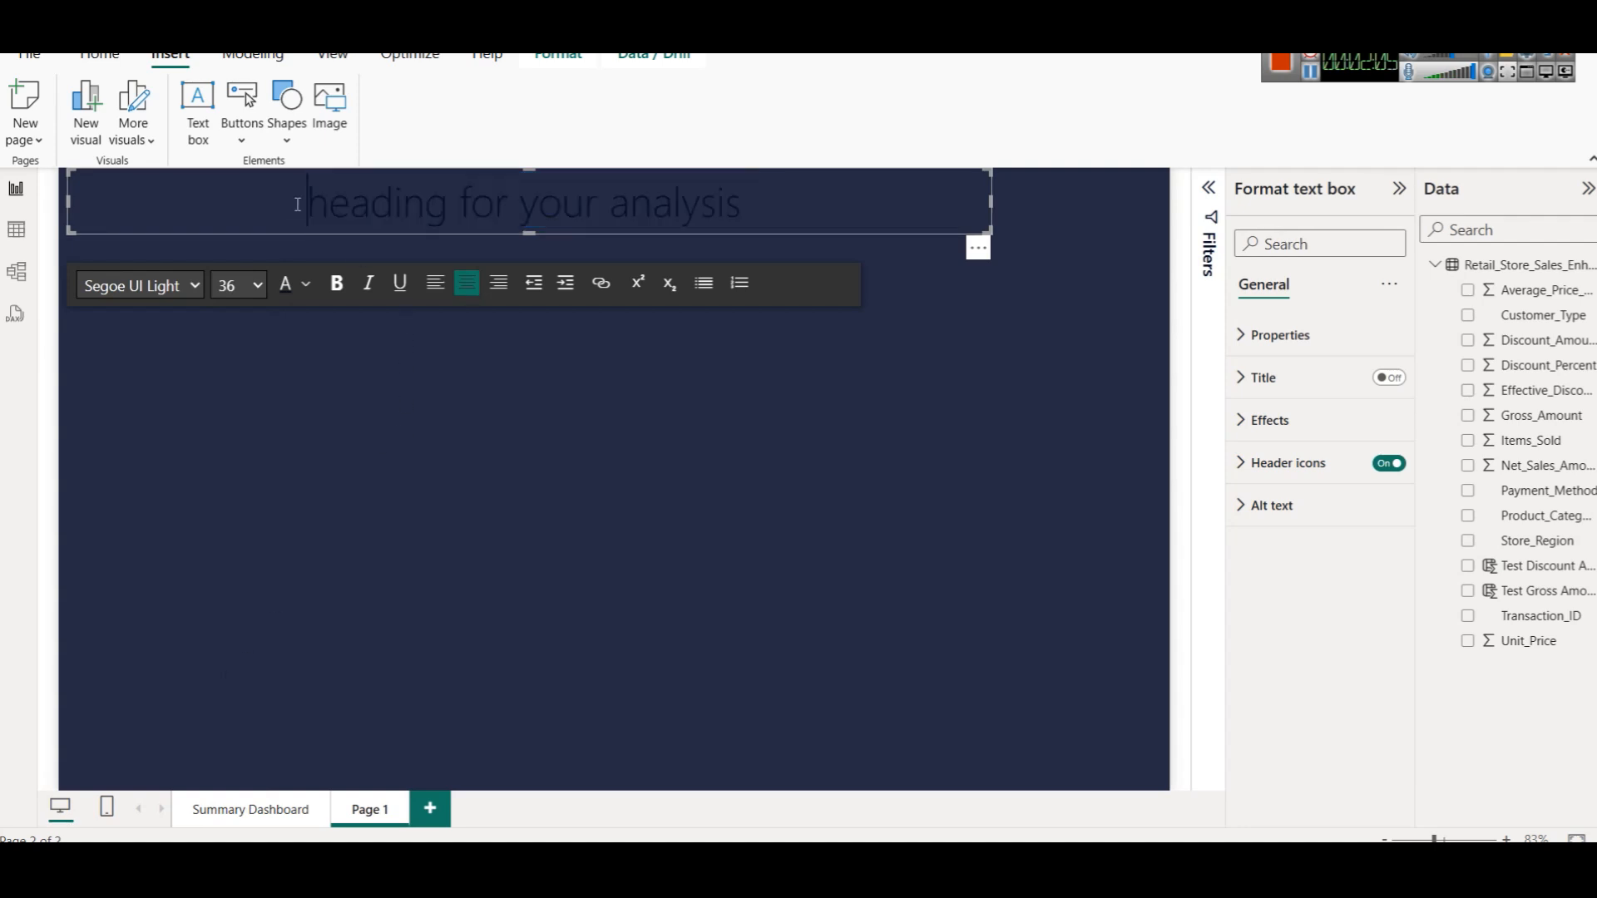
triple_click(308, 206)
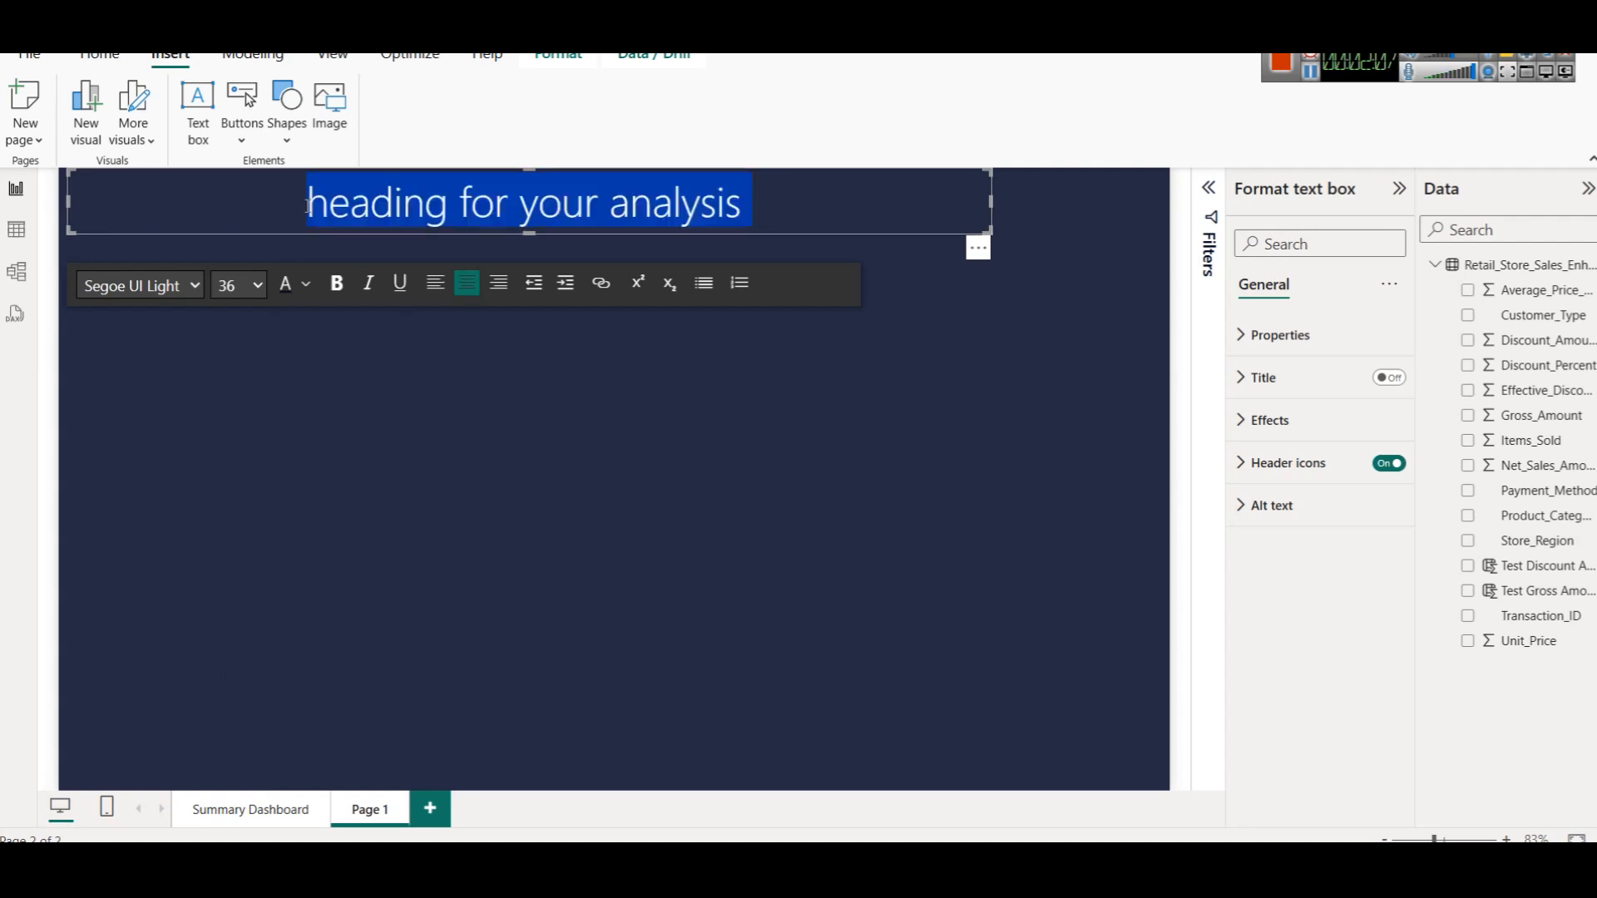
left_click(337, 284)
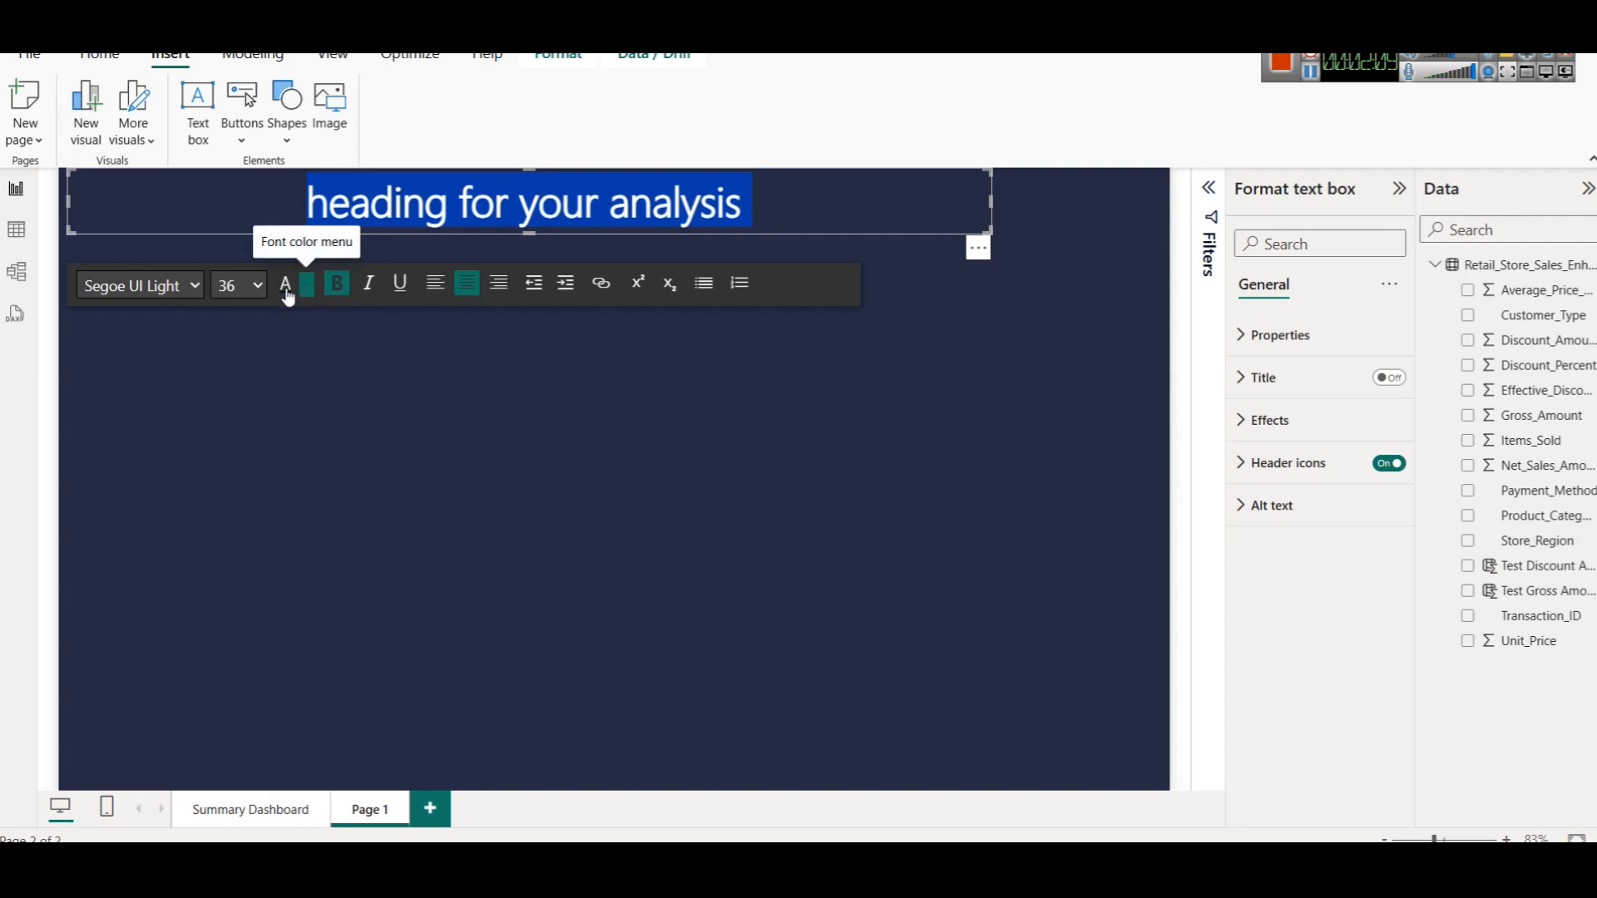
left_click(160, 291)
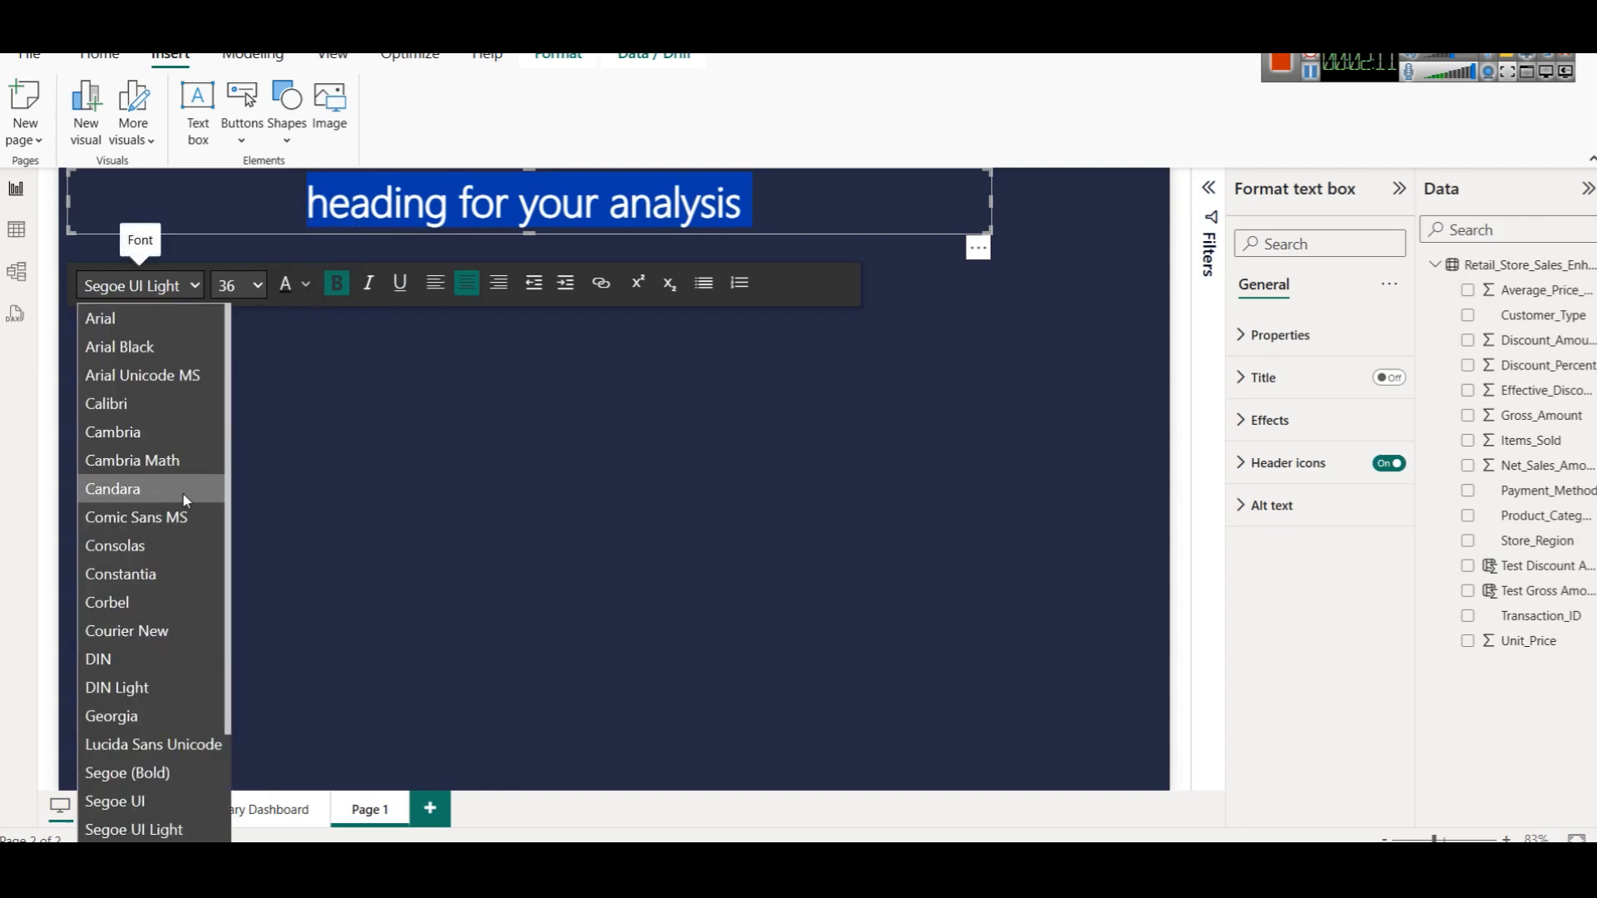
left_click(162, 516)
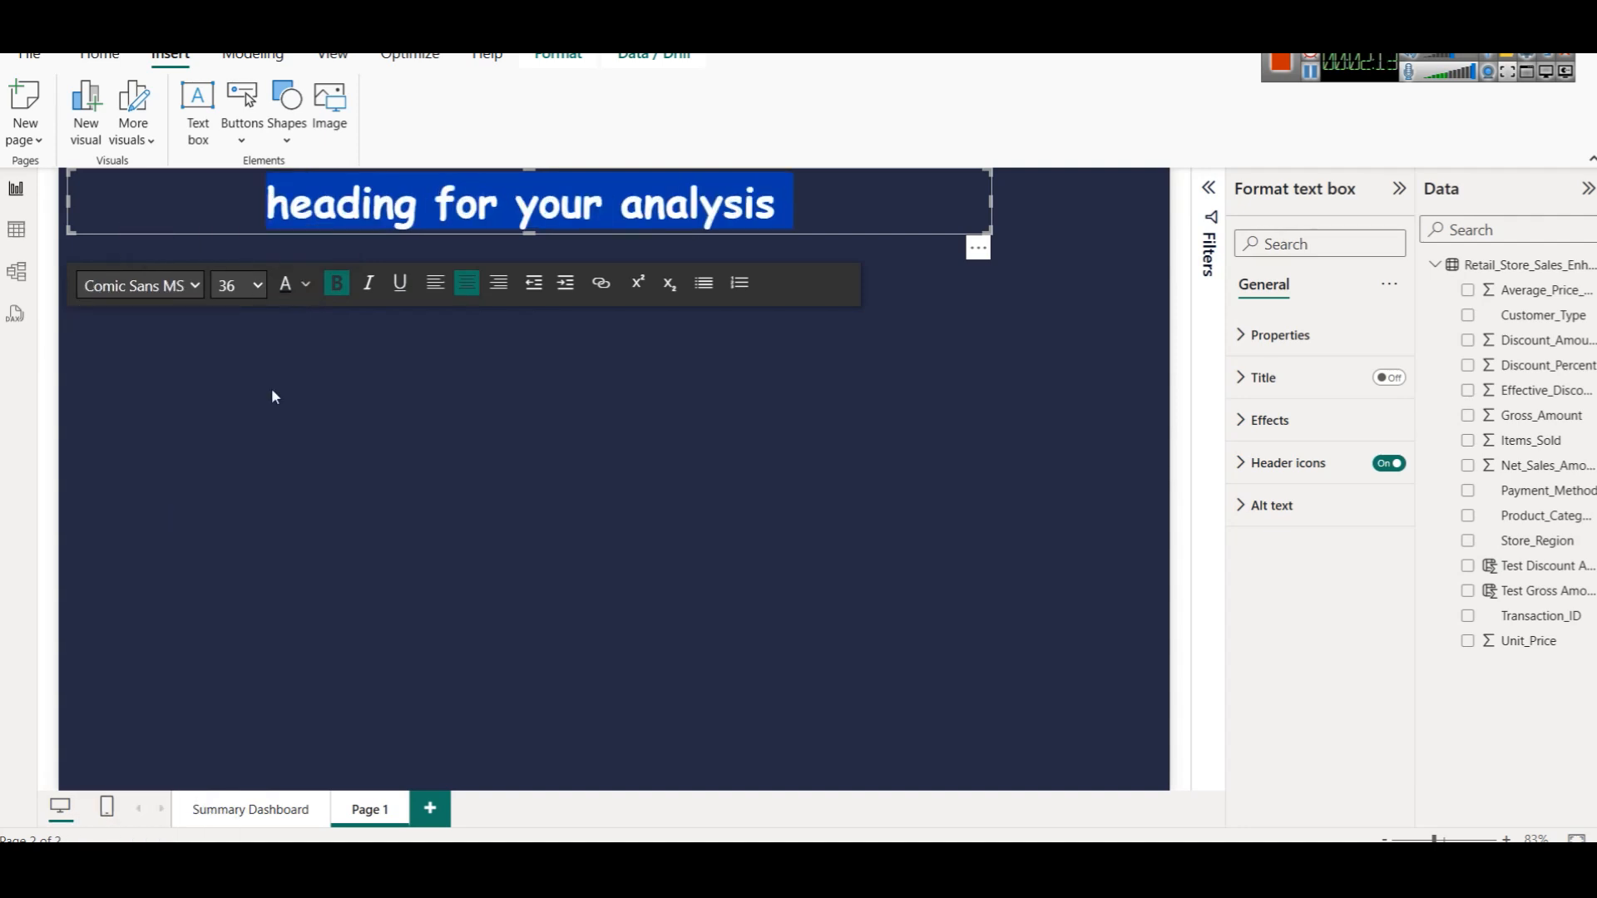
Step: Set the font color of the entire heading text to white
left_click(340, 207)
key("ctrl+a")
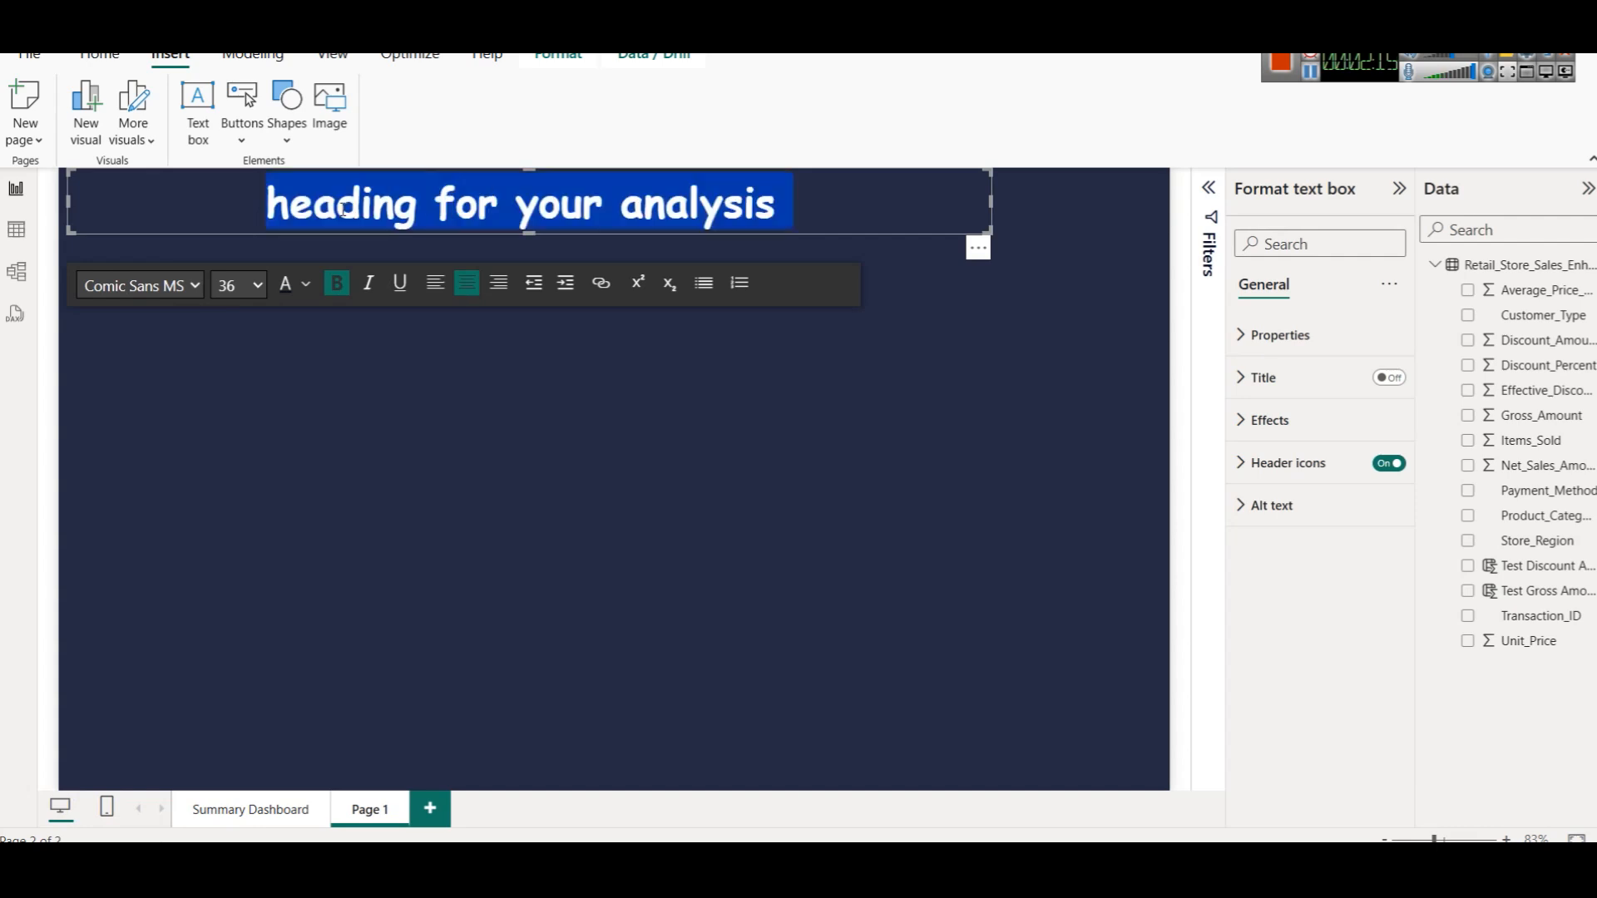
left_click(305, 285)
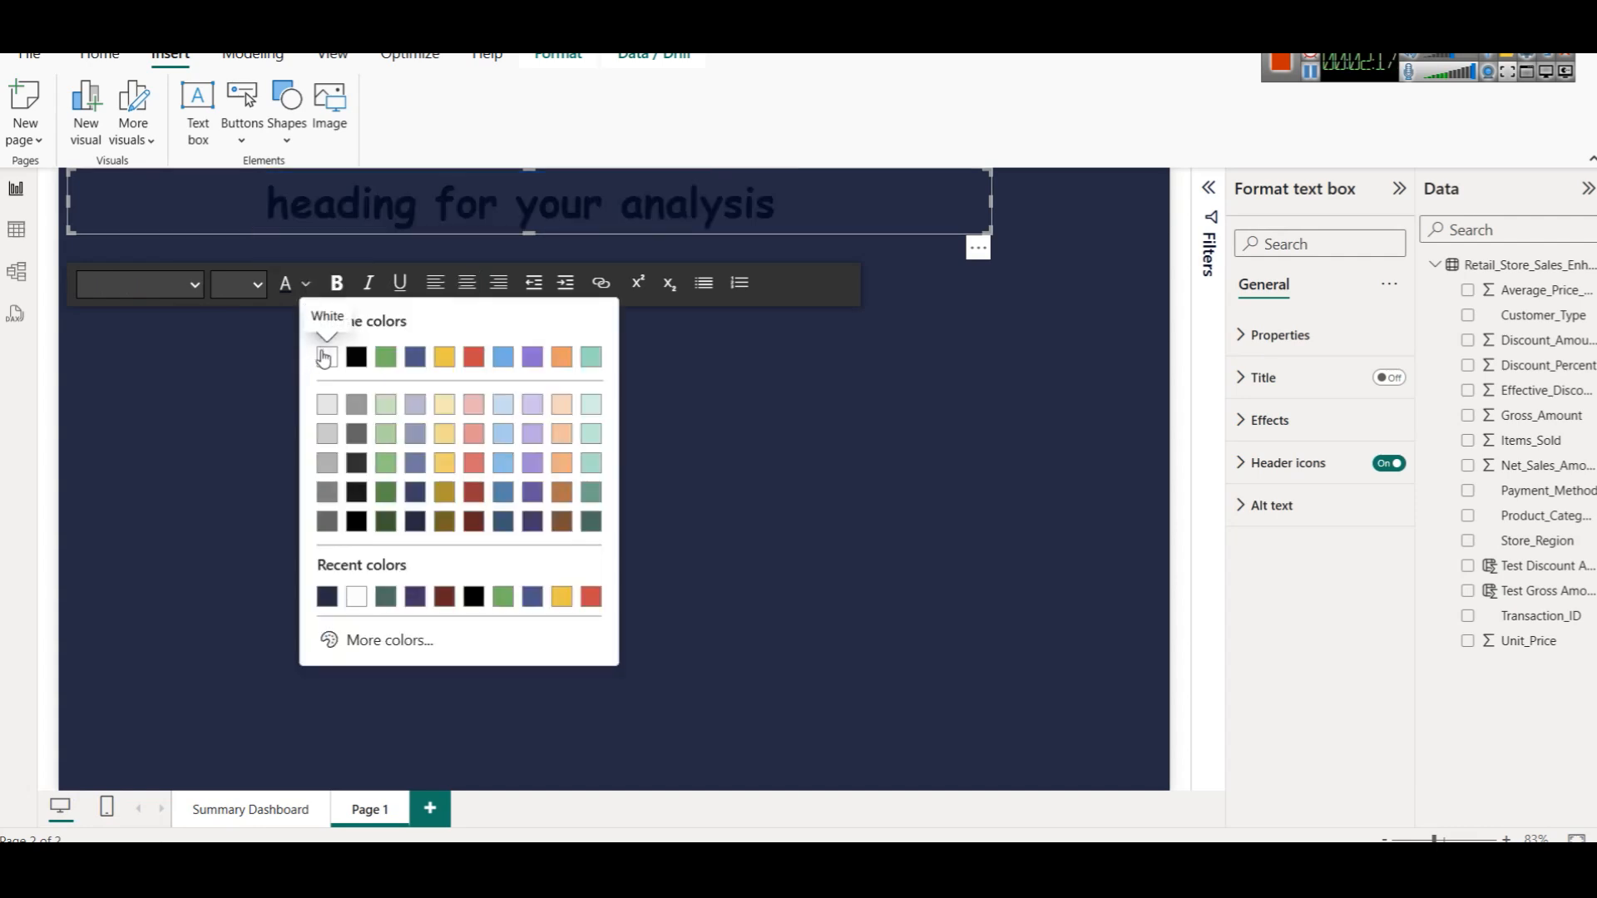
left_click(317, 357)
Step: Replace the placeholder heading text with "Retail Sales Analysis"
left_click(848, 205)
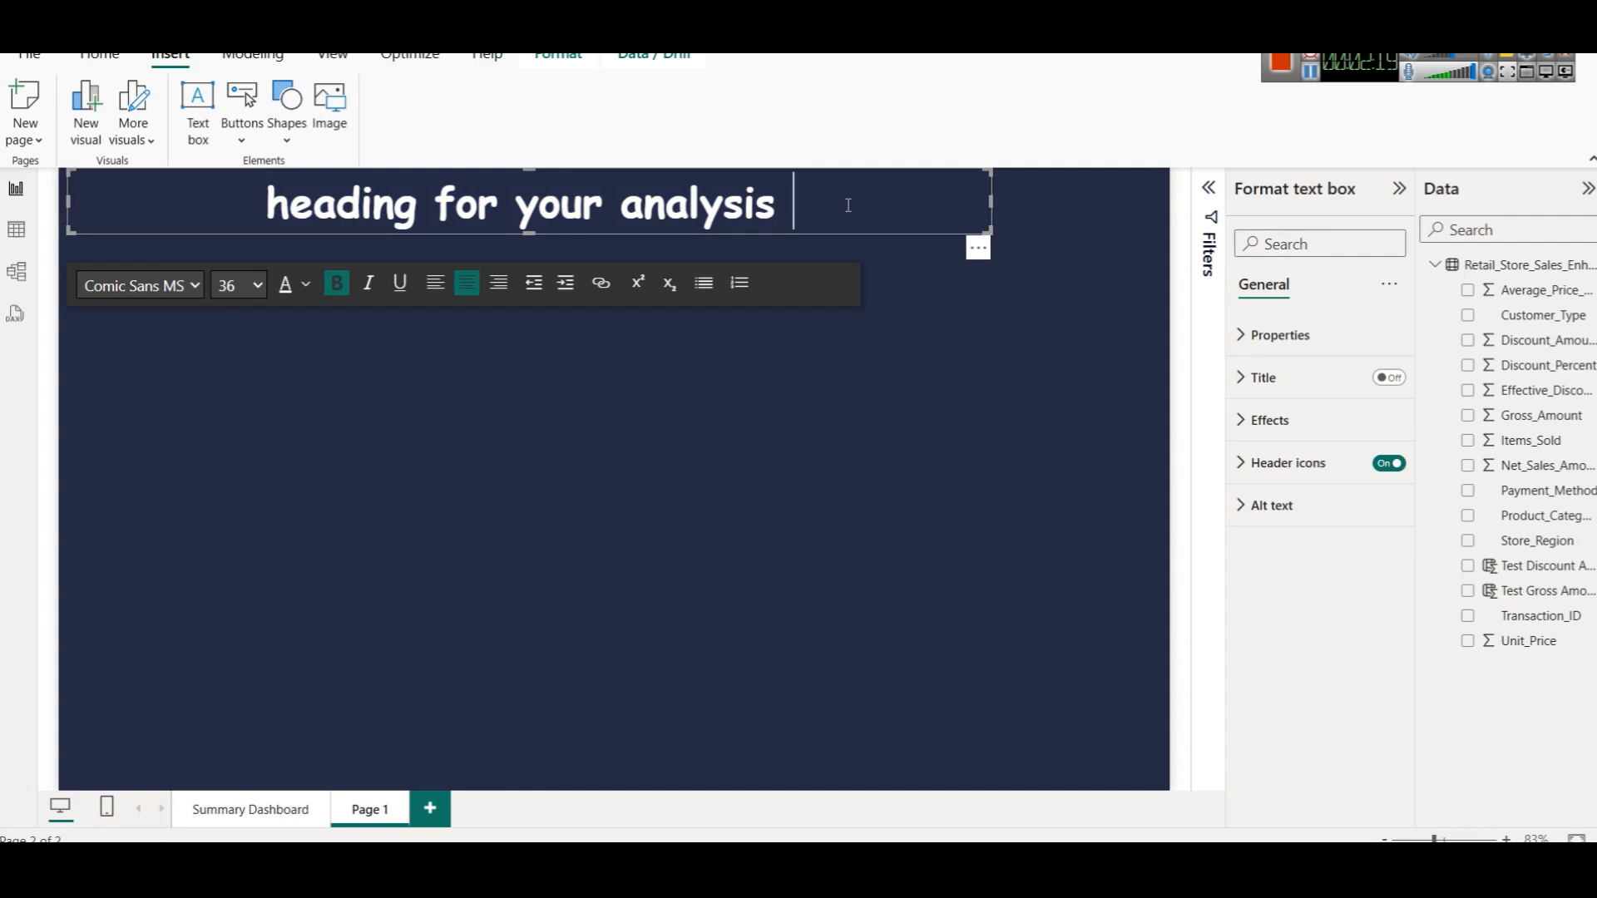
key("BackSpace")
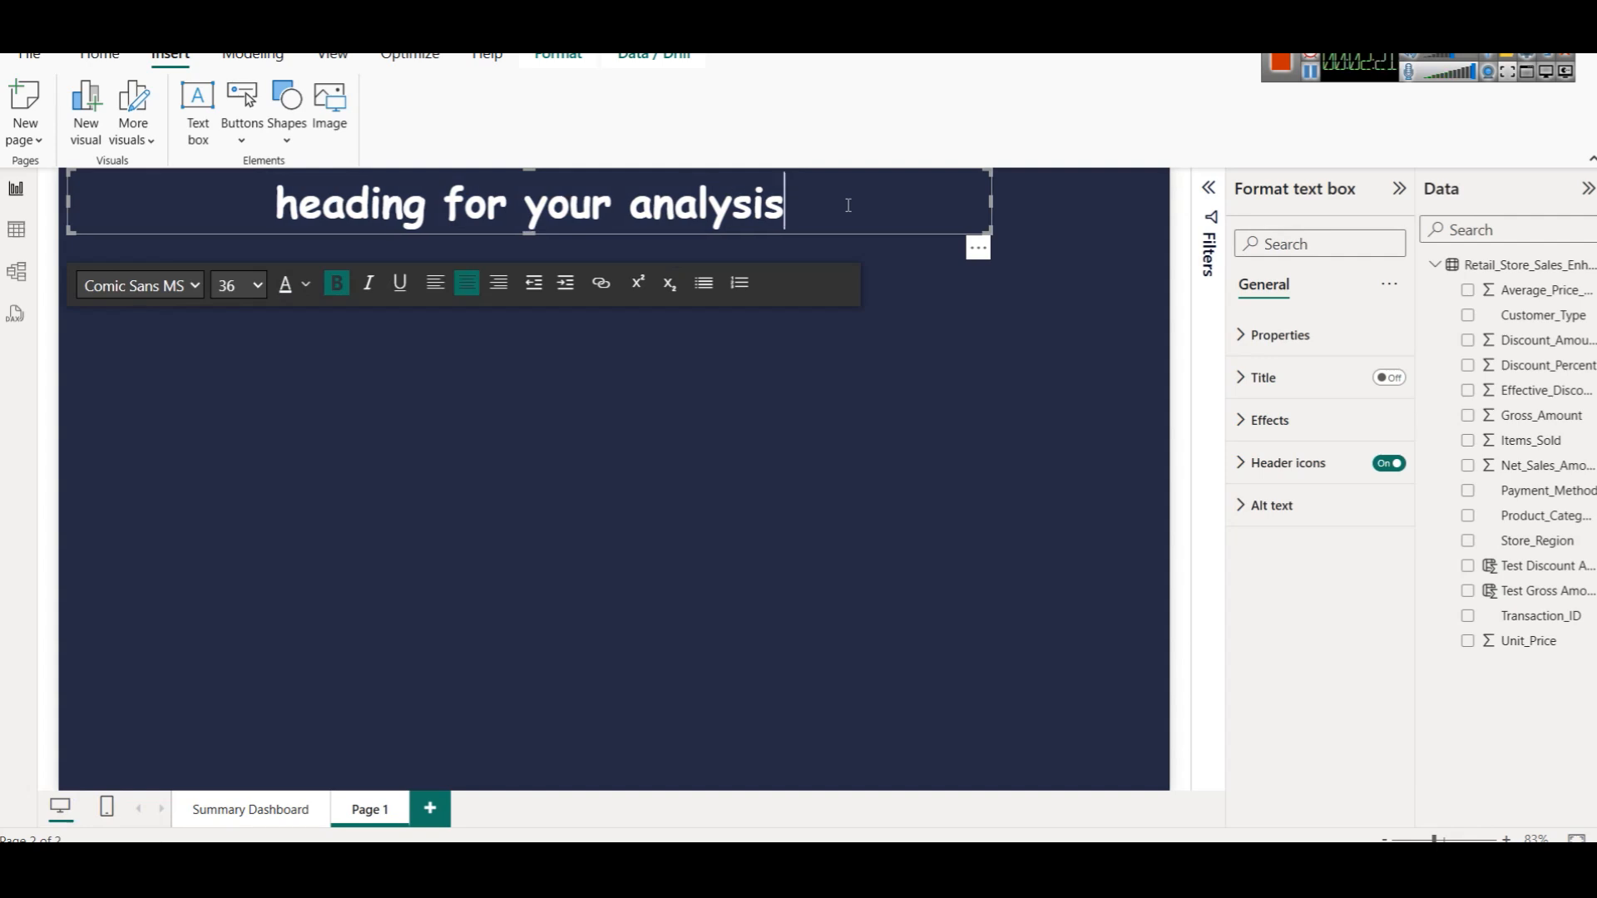
type("s")
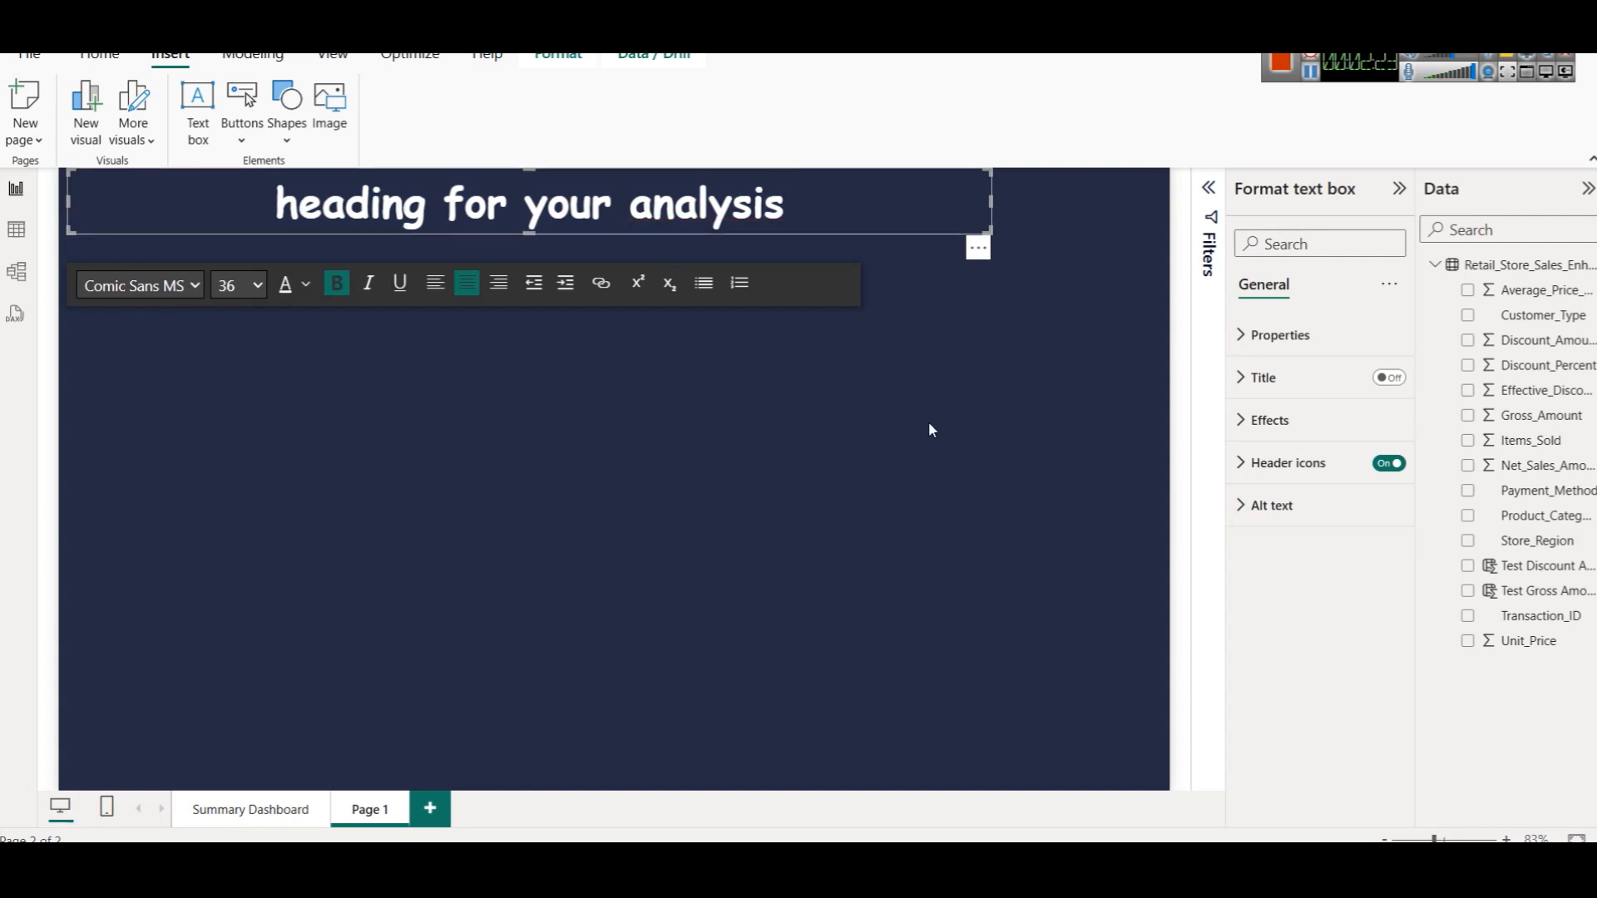
key("ctrl+a")
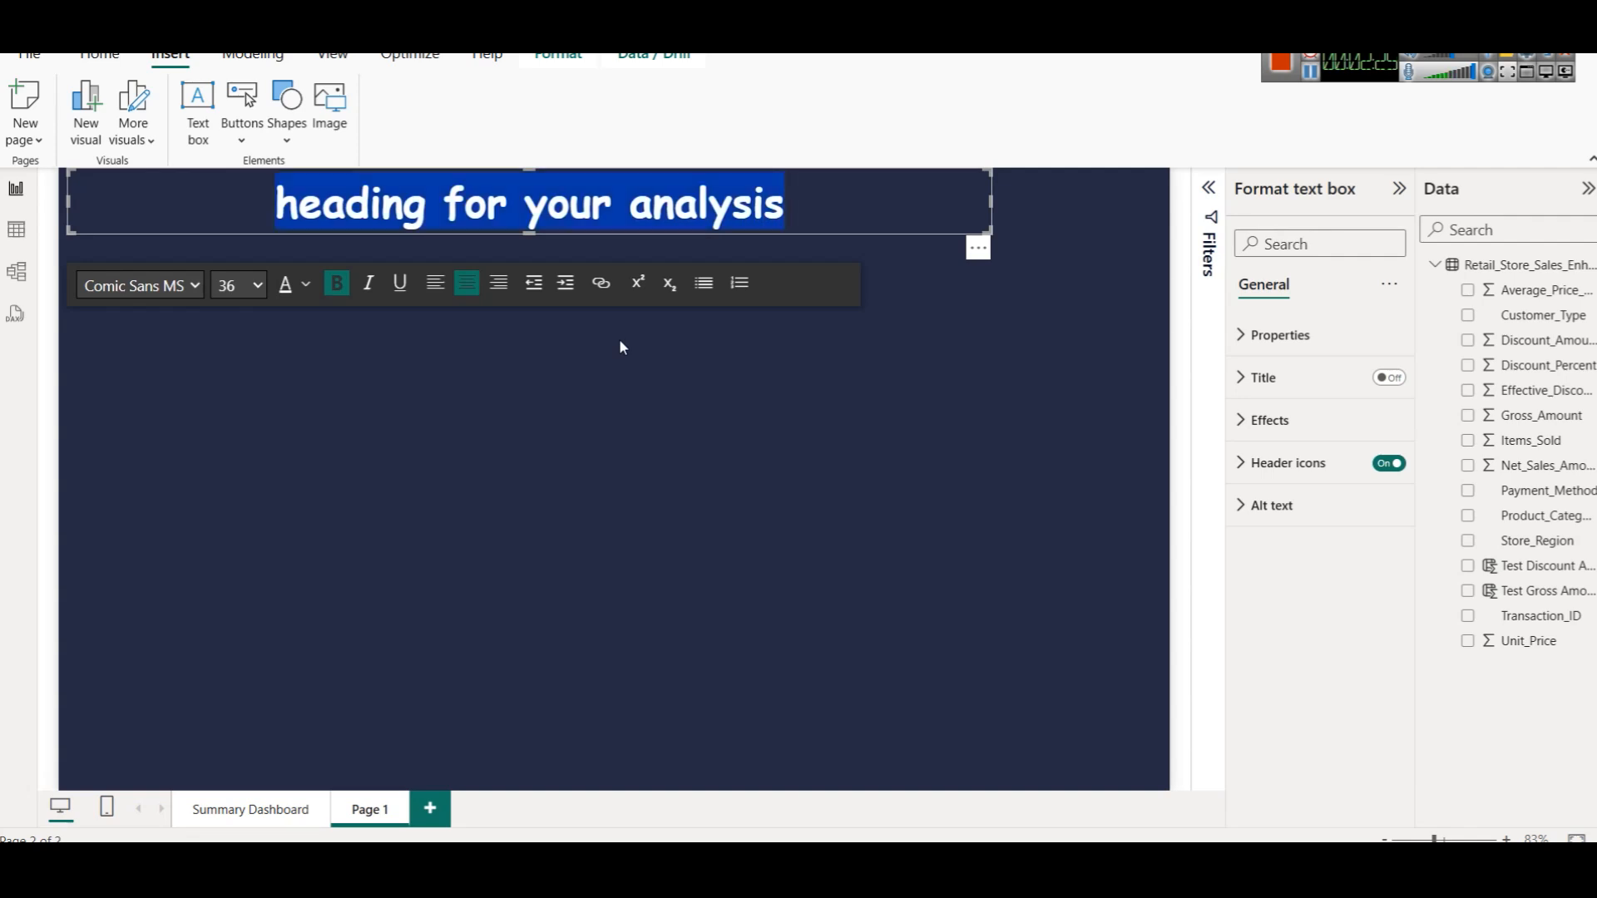
type("Retail Sales Analysis")
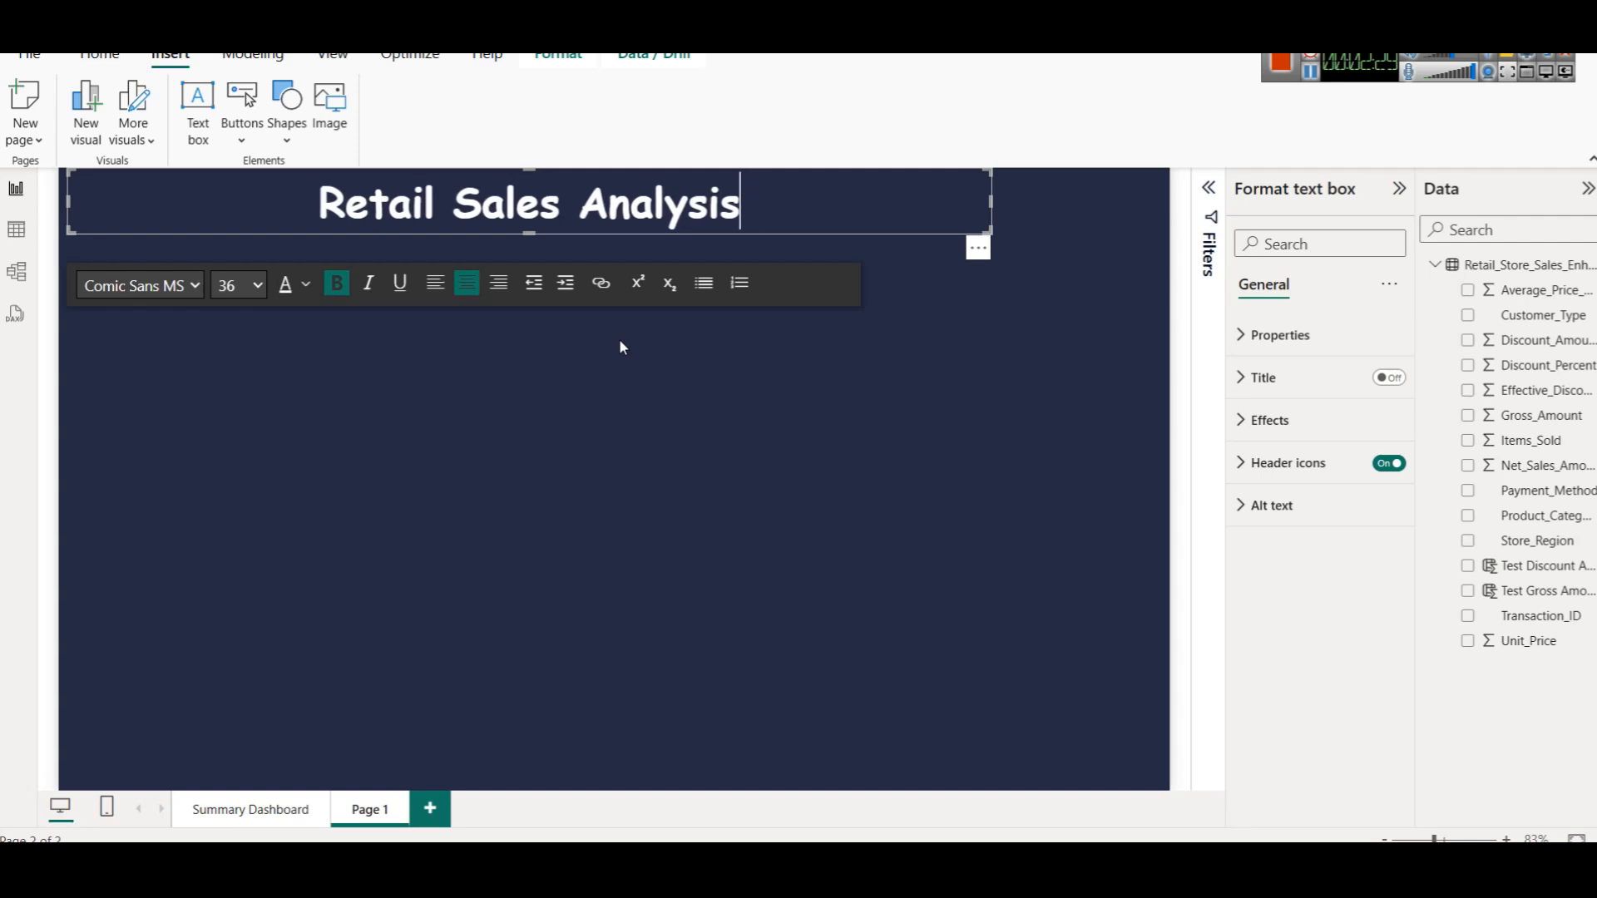
Step: Move the heading text box slightly down from the page's upper edge
left_click(919, 488)
left_click(831, 225)
left_click(834, 240)
left_click(868, 173)
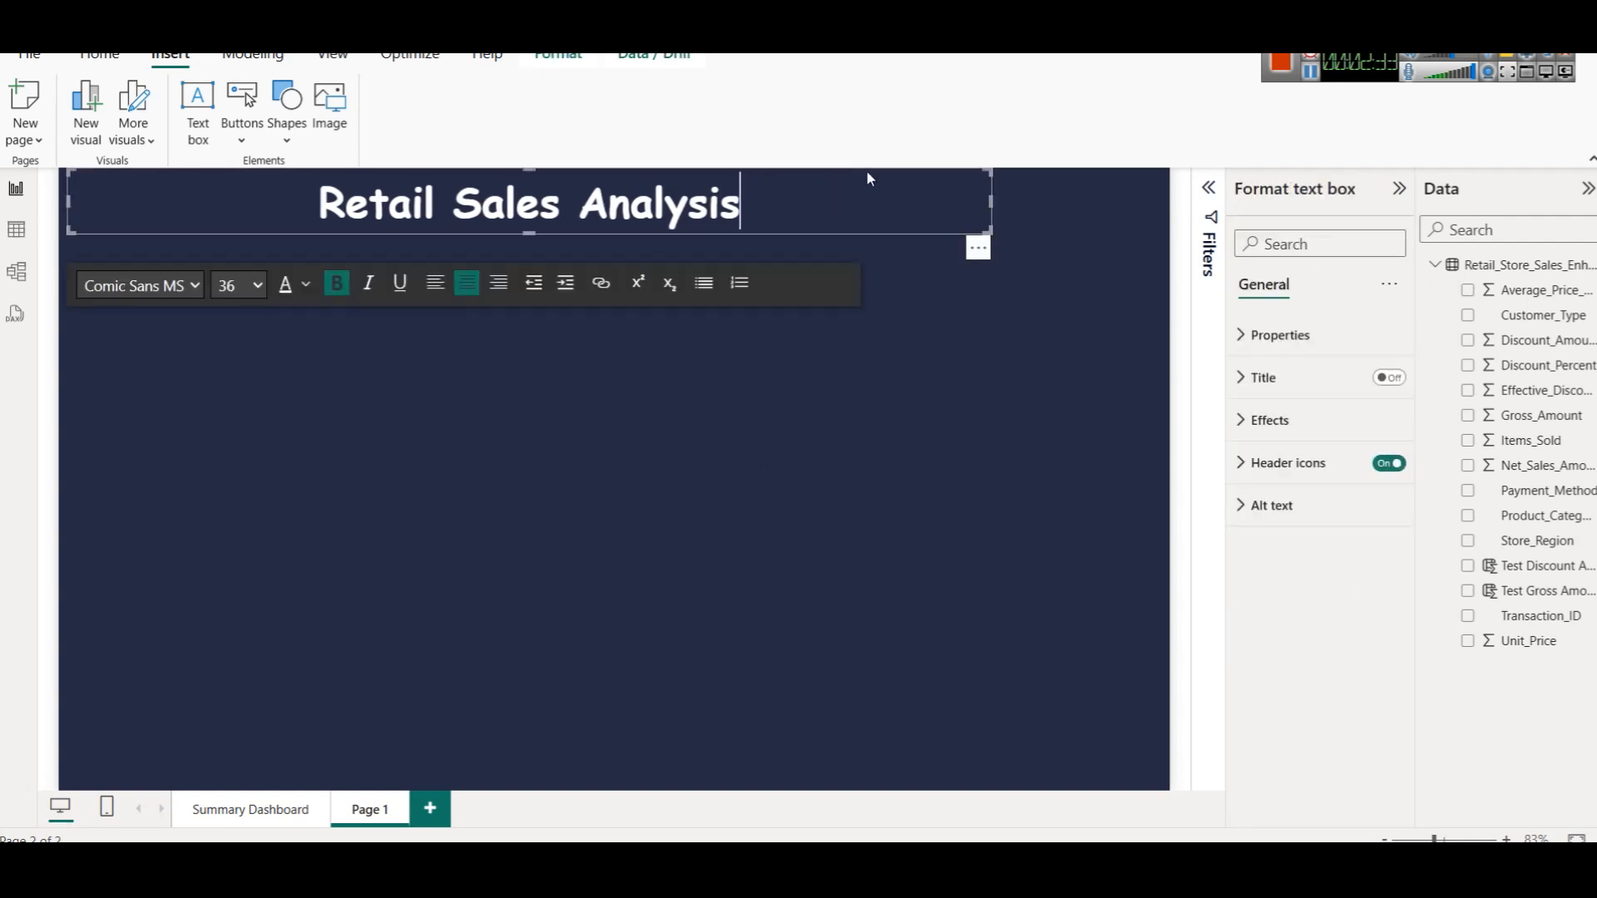
left_click_drag(912, 233, 914, 233)
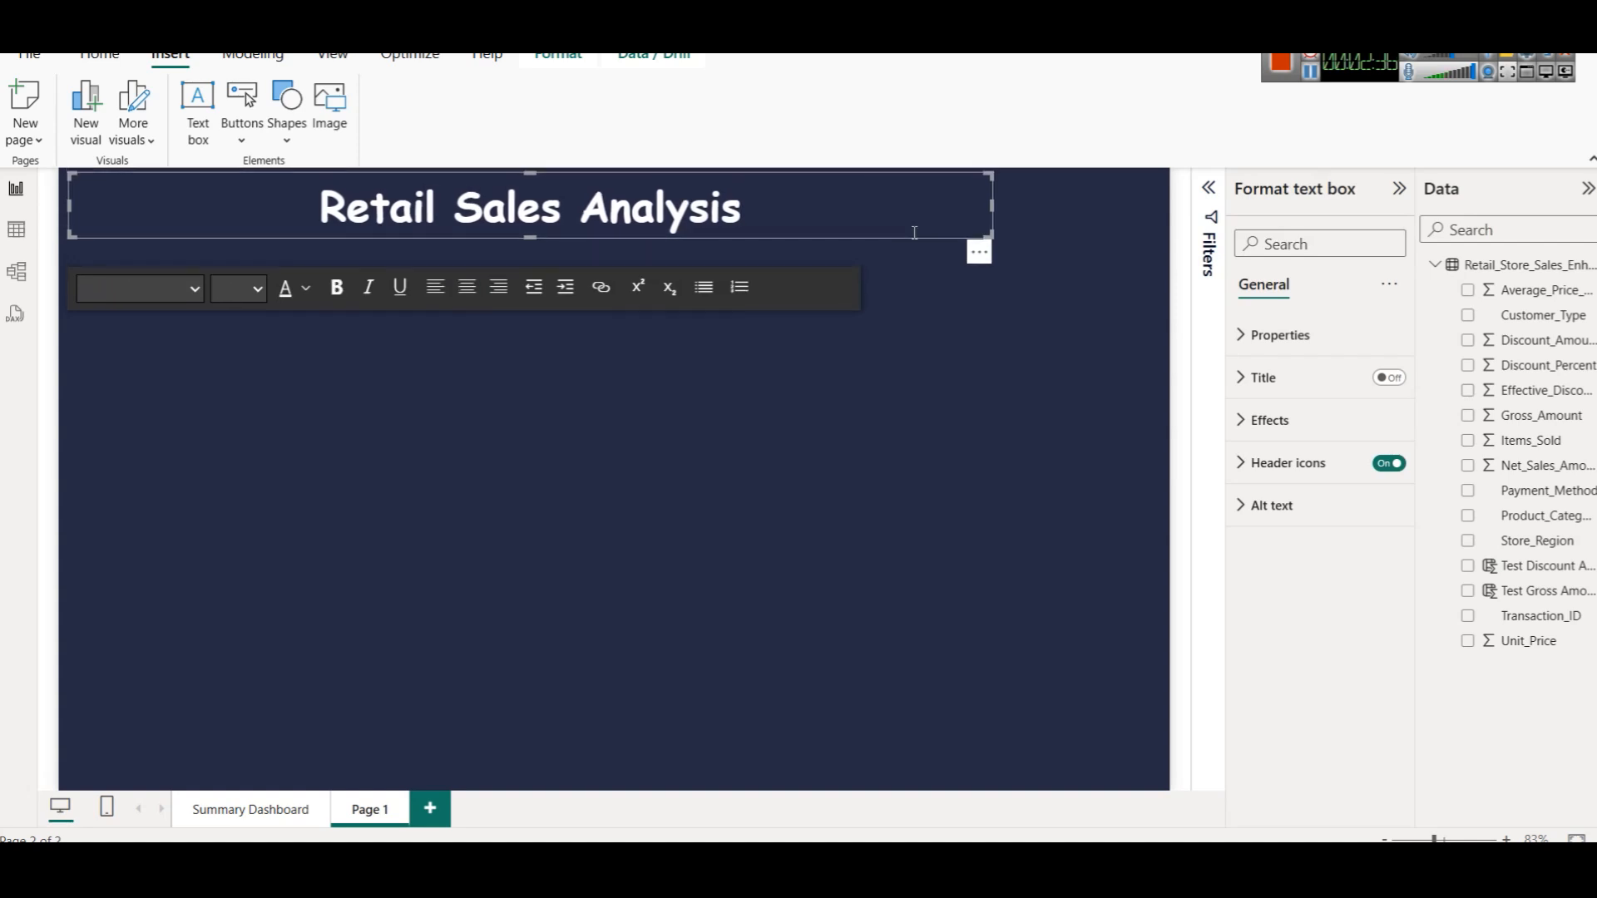
Step: Give the heading text box a light gray visual border and turn on its shadow
left_click(1305, 433)
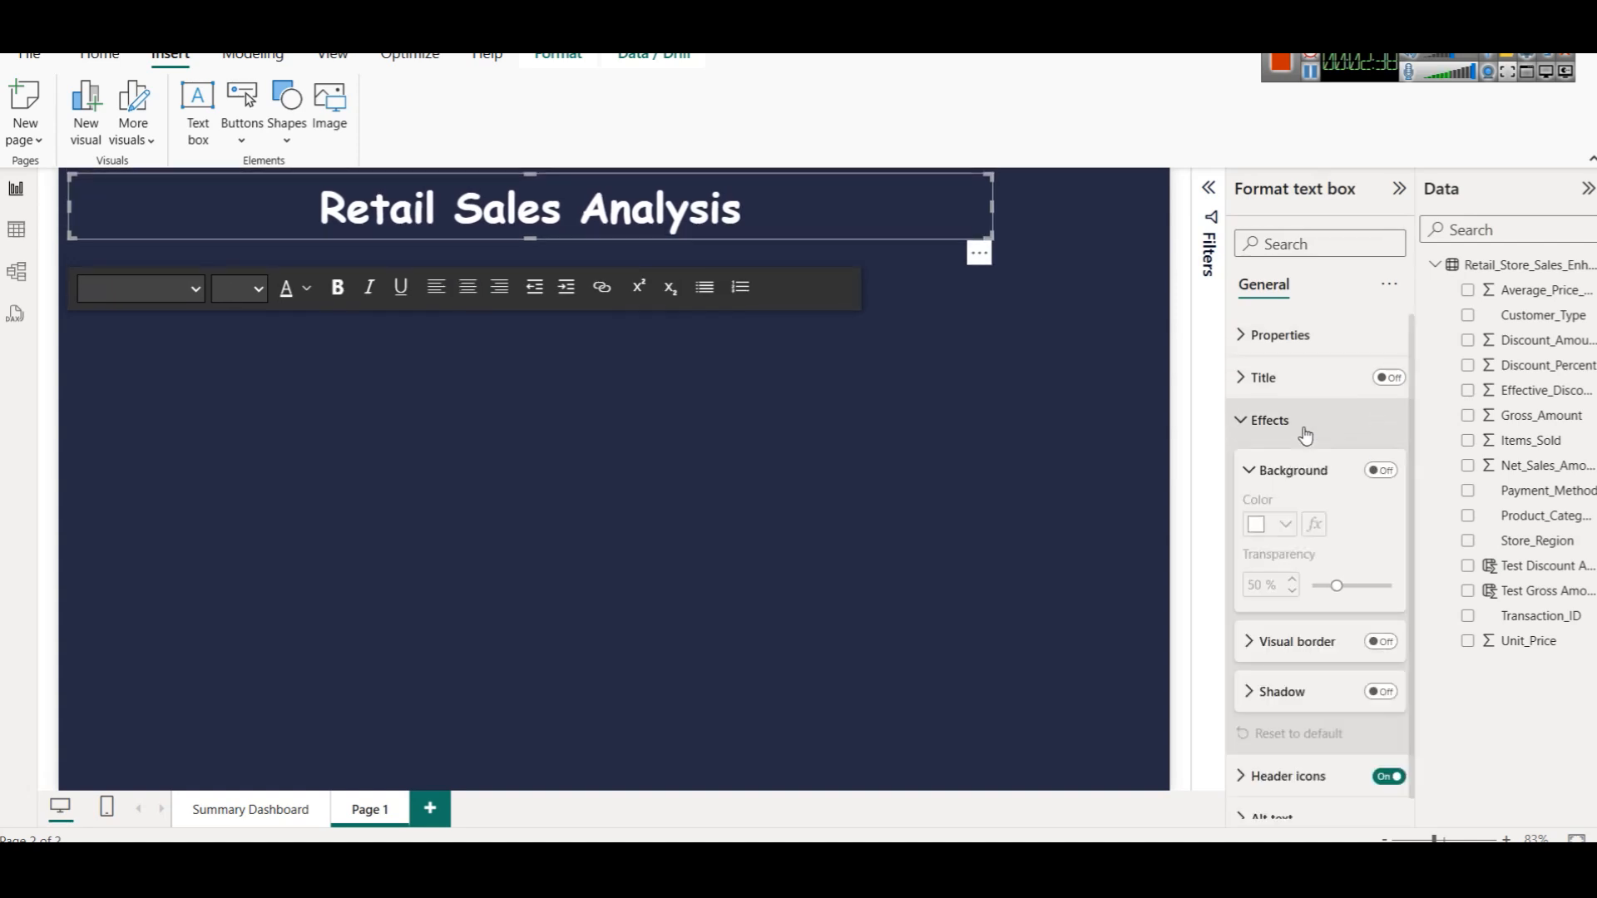
left_click(1381, 642)
left_click(1287, 646)
scroll(1287, 655, "down", 2)
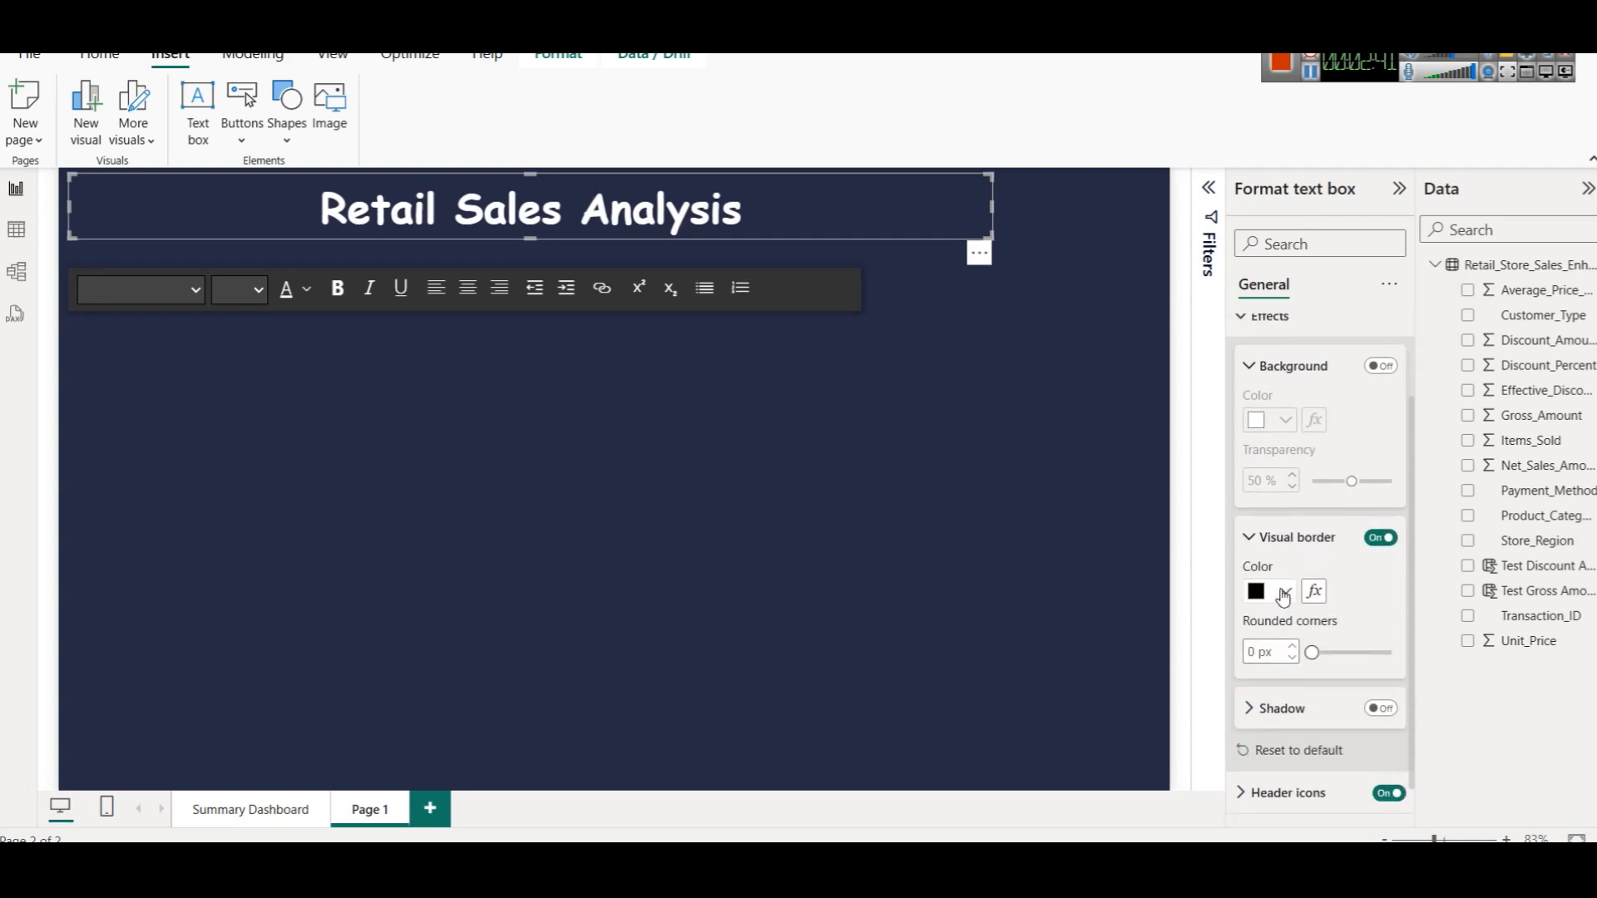
left_click(1284, 591)
left_click(1272, 310)
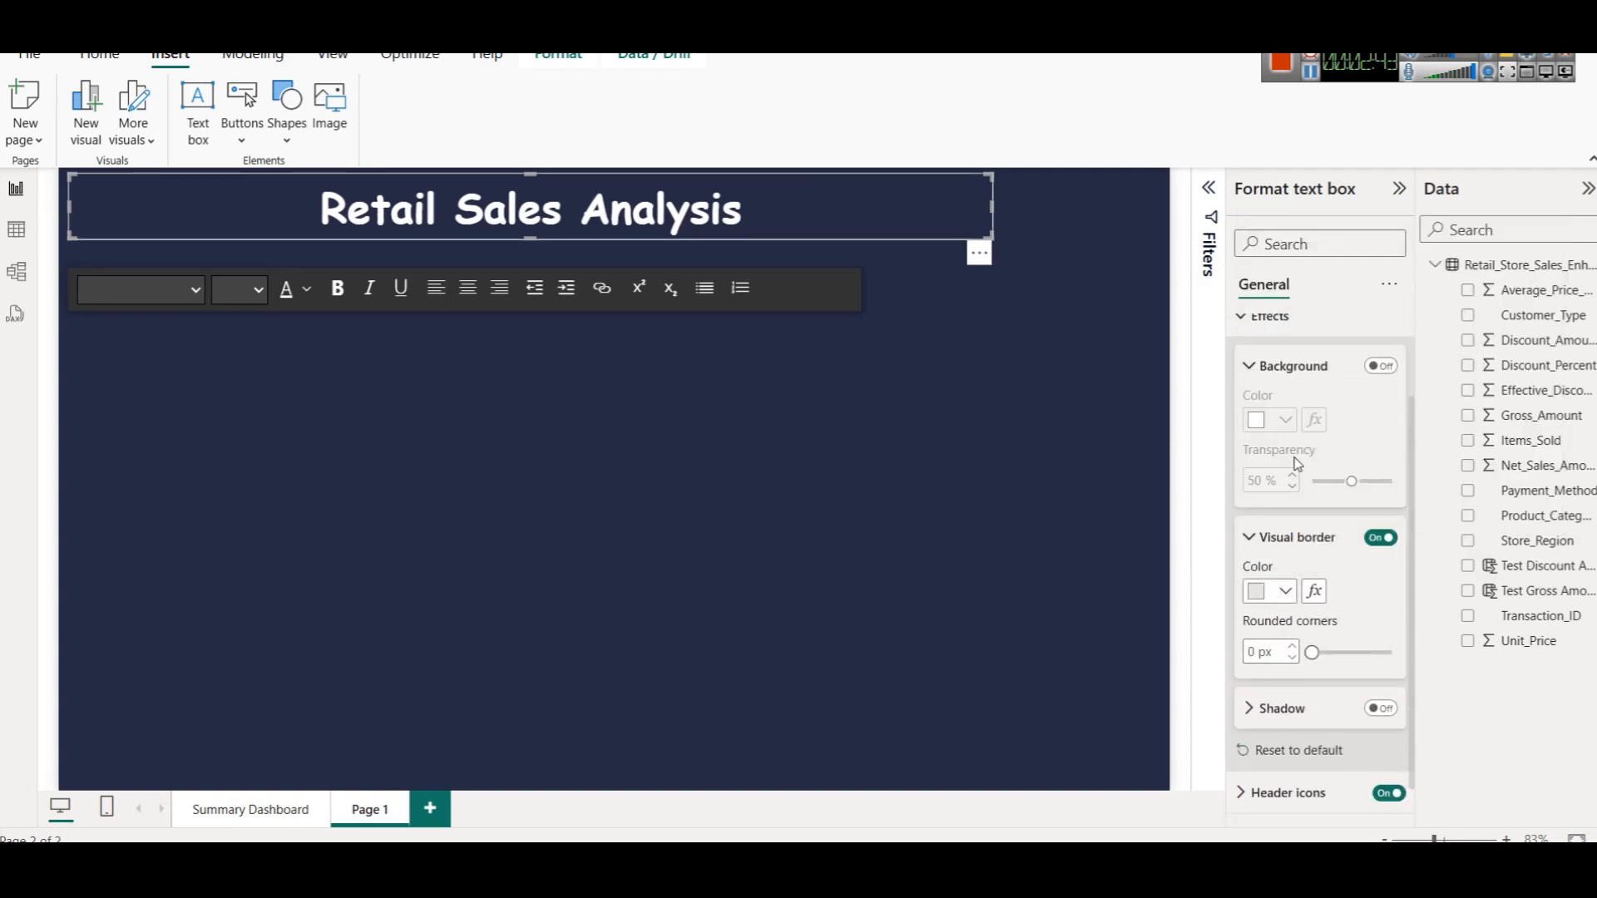
left_click(1381, 707)
left_click(933, 408)
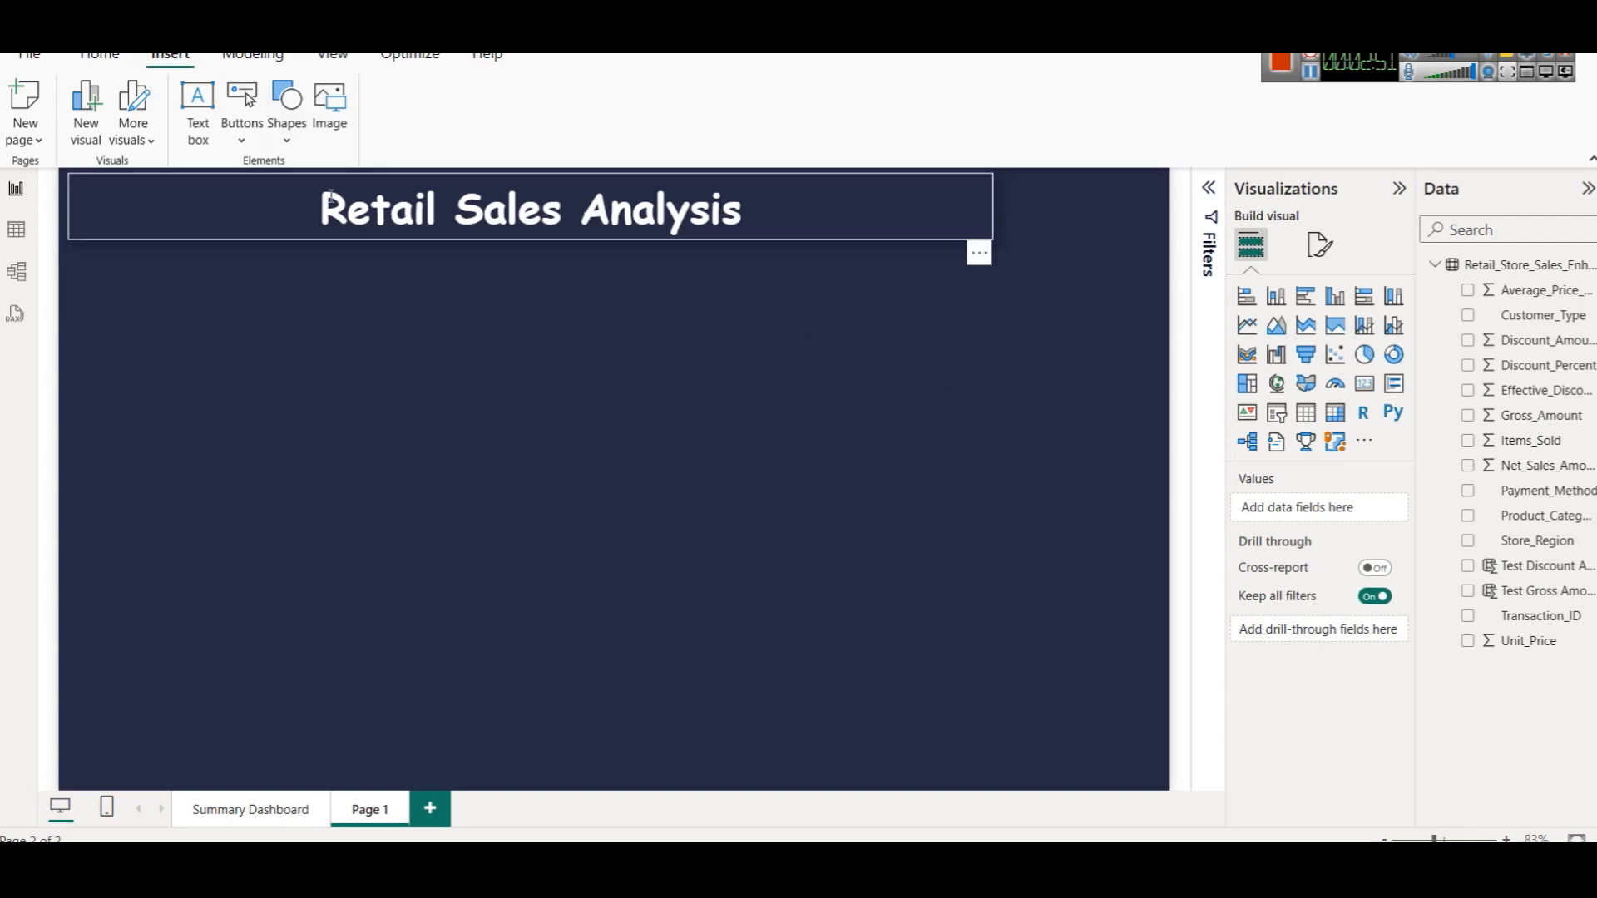
Step: Insert a rectangle shape and narrow it to a block about as wide as the space beside the heading
left_click(275, 143)
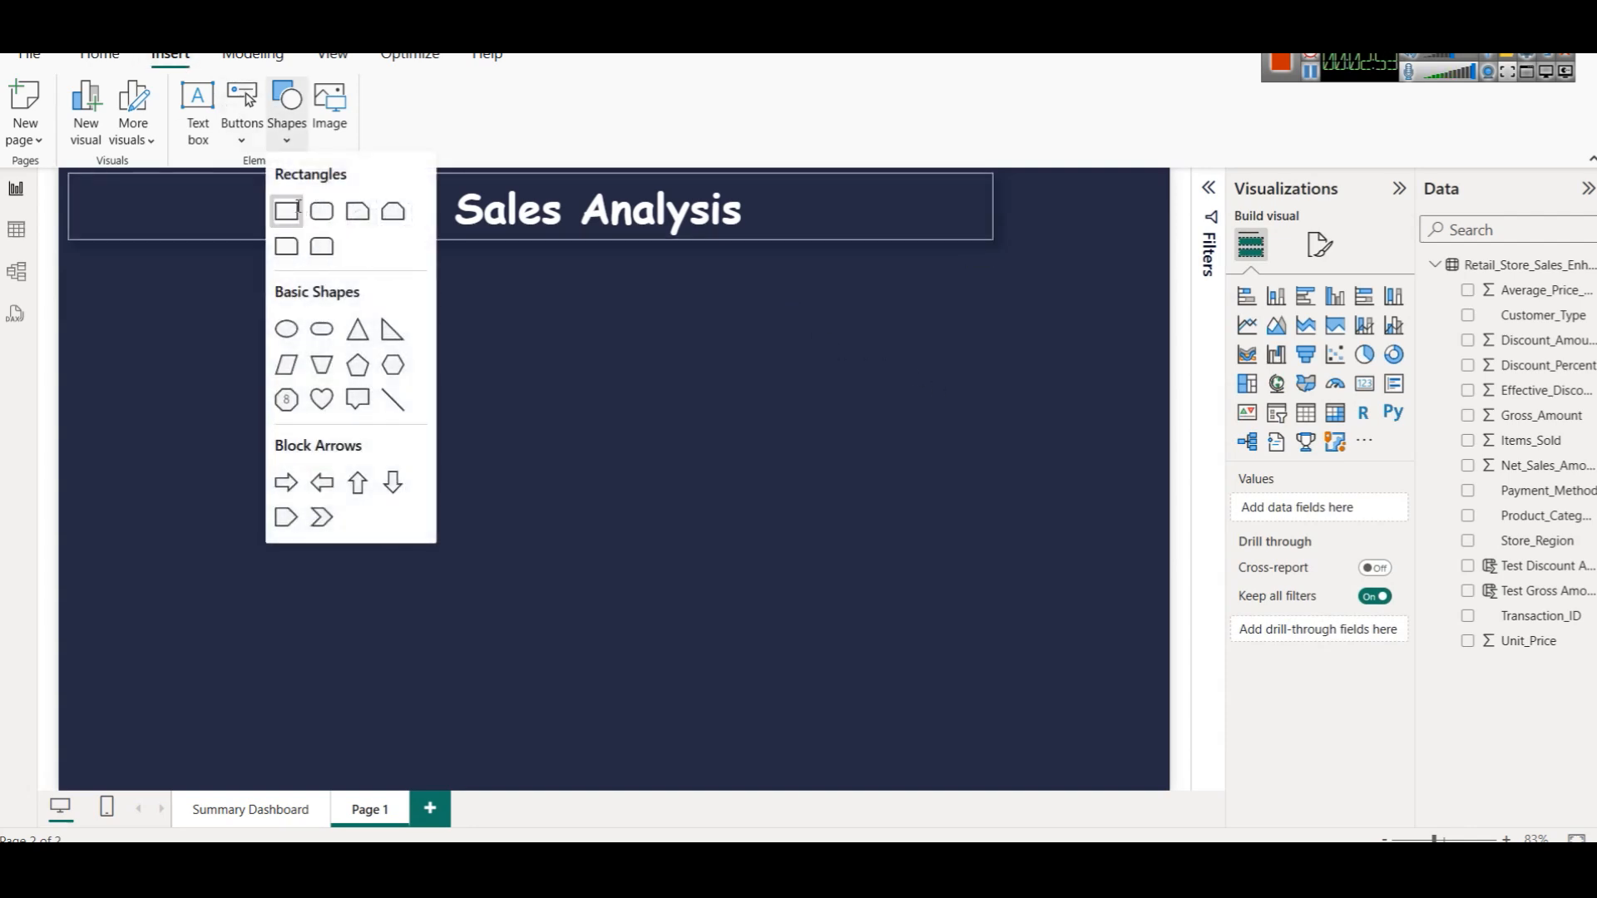
left_click(321, 241)
left_click_drag(698, 360, 962, 385)
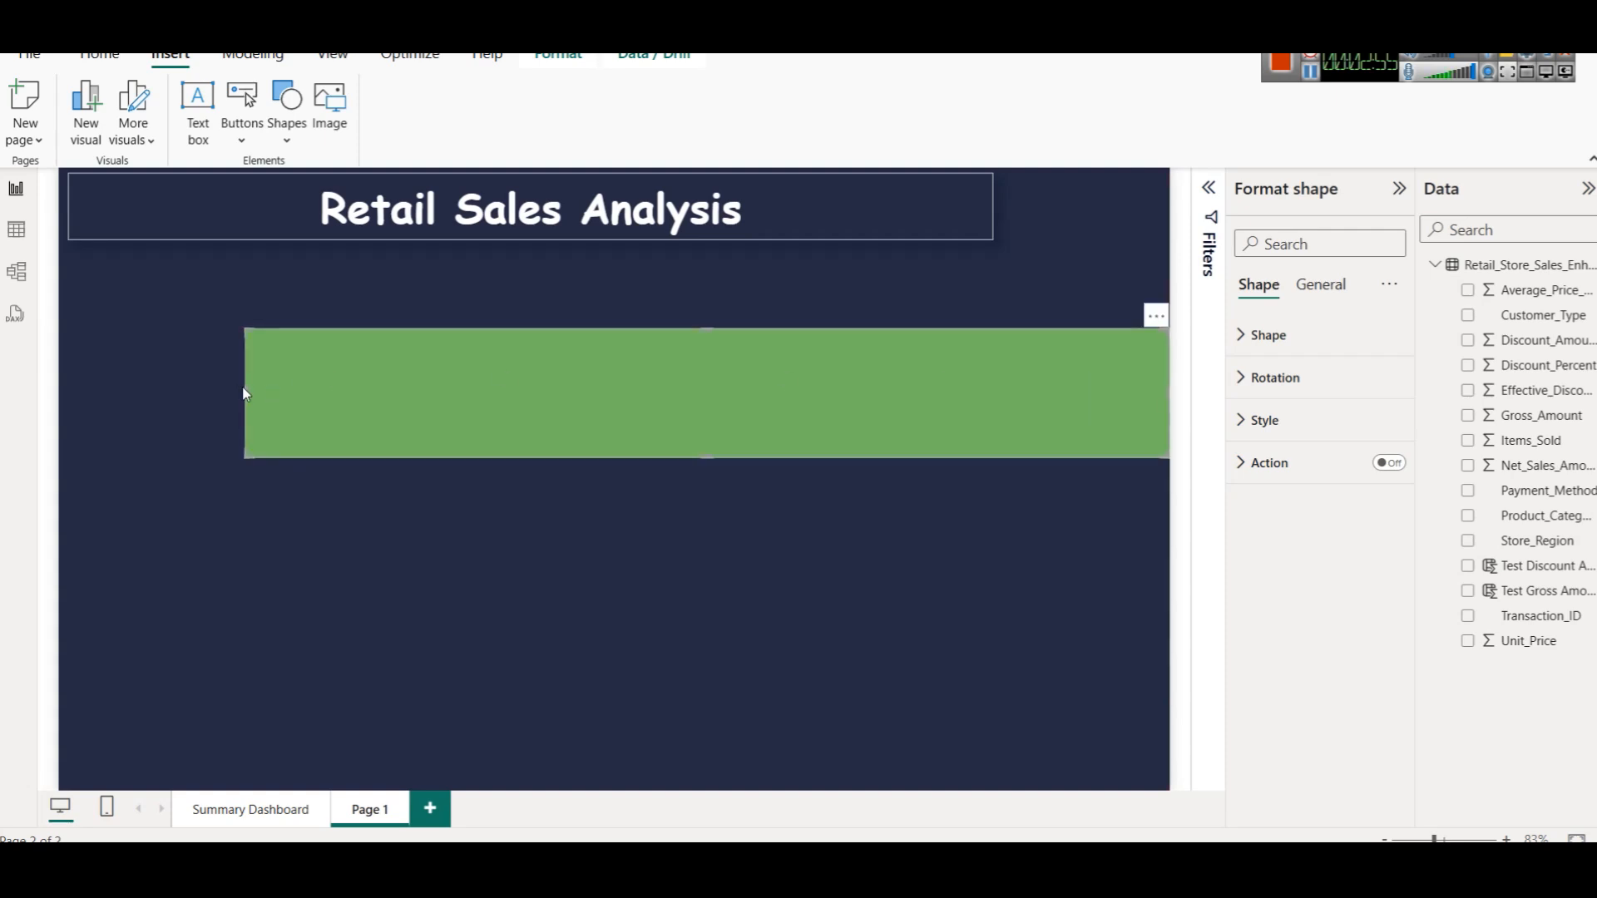
left_click_drag(246, 394, 1010, 378)
Step: Place the rectangle beside the heading along the page's right edge and stretch it down to the page's lower edge
left_click_drag(1113, 390, 1105, 233)
key("Right")
key("Right")
key("Right")
key("Right")
key("Right")
key("Right")
key("Right")
key("Right")
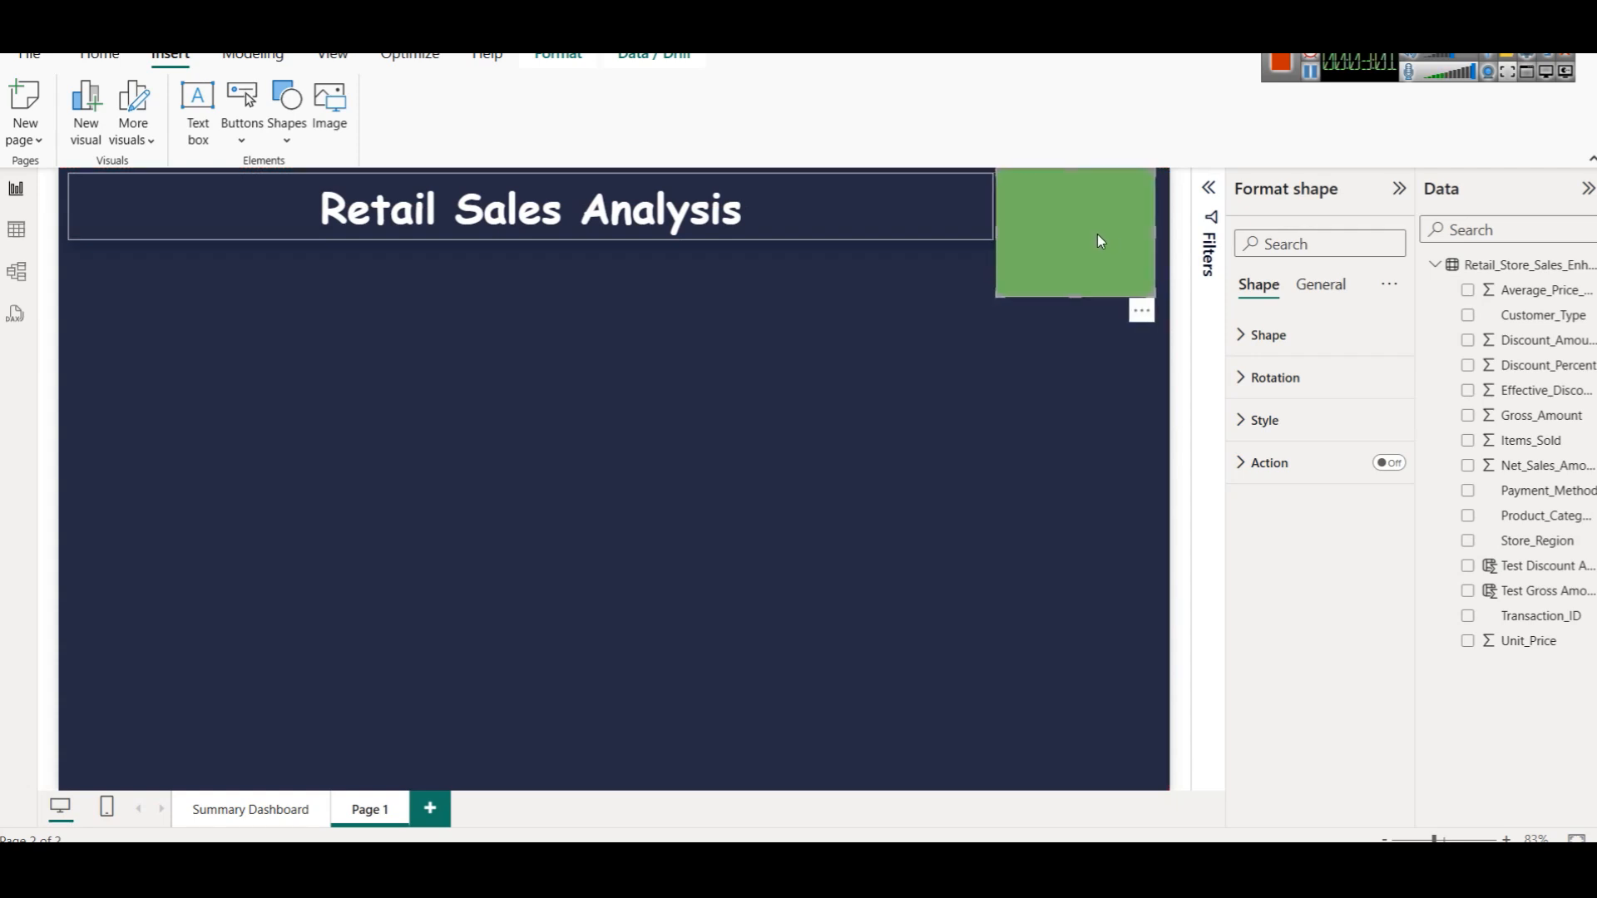
key("Right")
key("Right")
key("Right")
left_click_drag(1082, 291, 1088, 791)
left_click(850, 491)
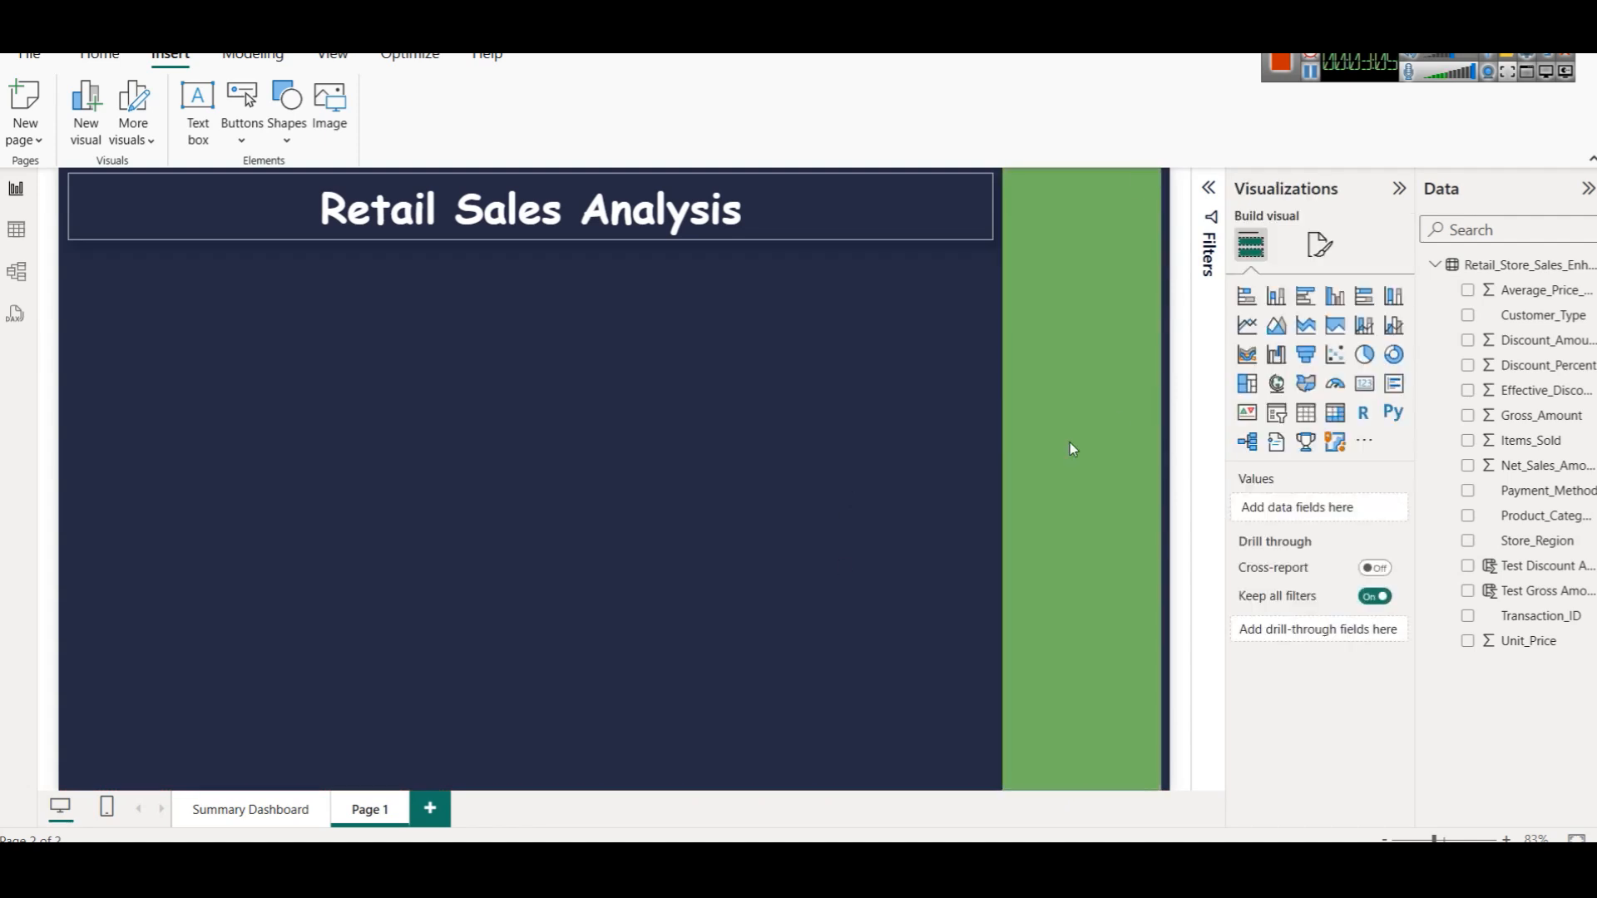
Step: Change the side rectangle's fill to the same dark navy as the page background
left_click(1088, 363)
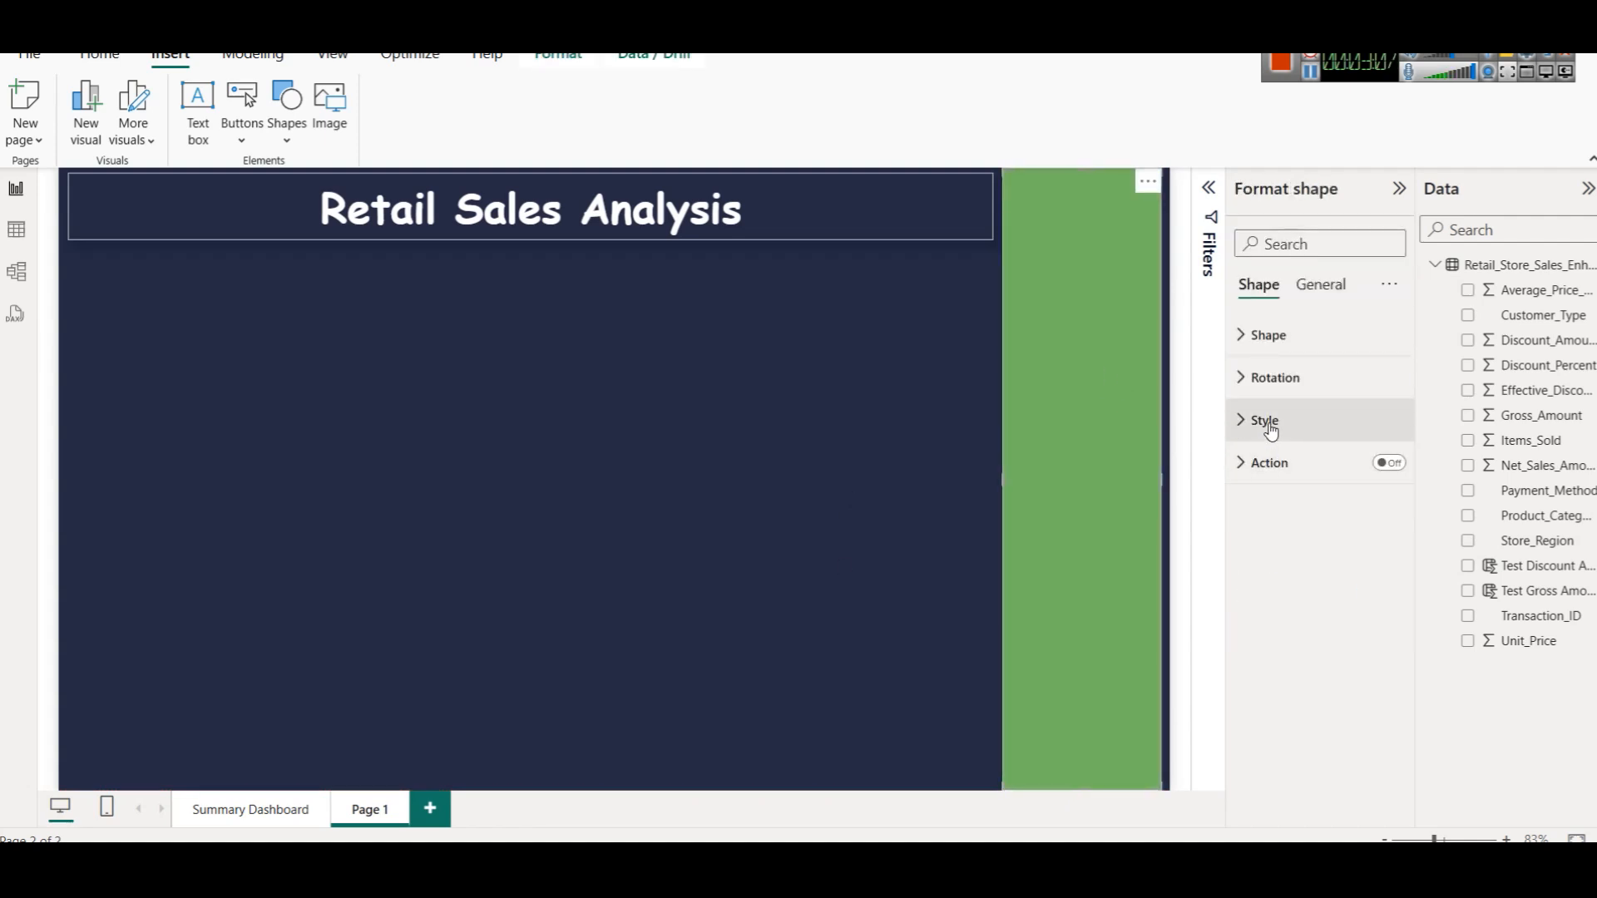
left_click(1271, 421)
left_click(1273, 524)
left_click(1306, 433)
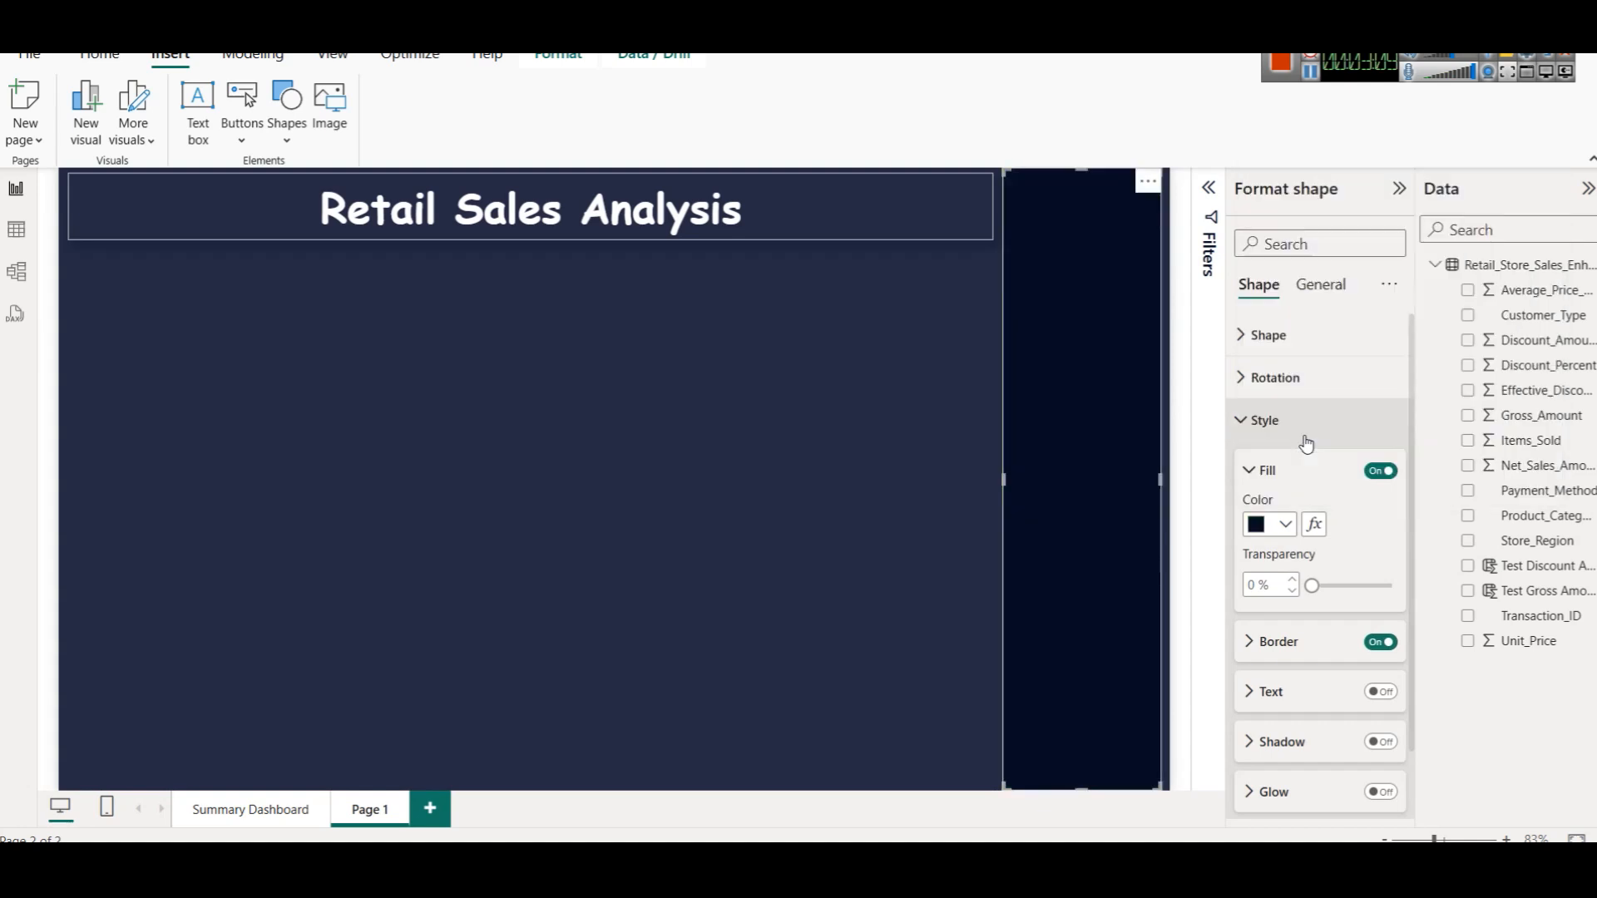
left_click(1272, 525)
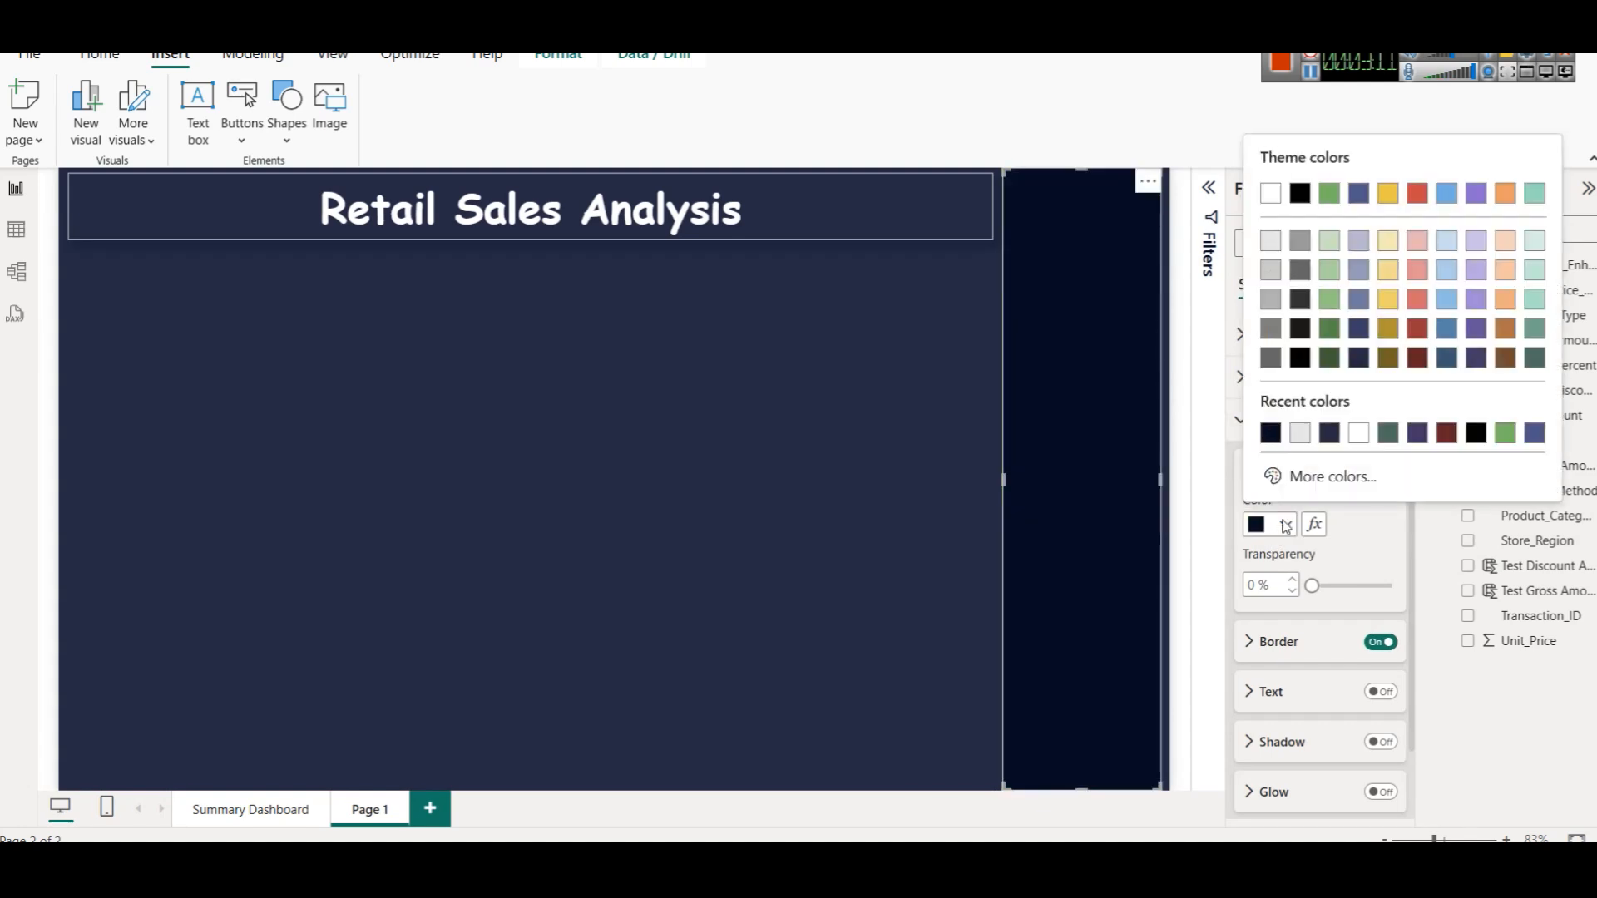
left_click(1331, 436)
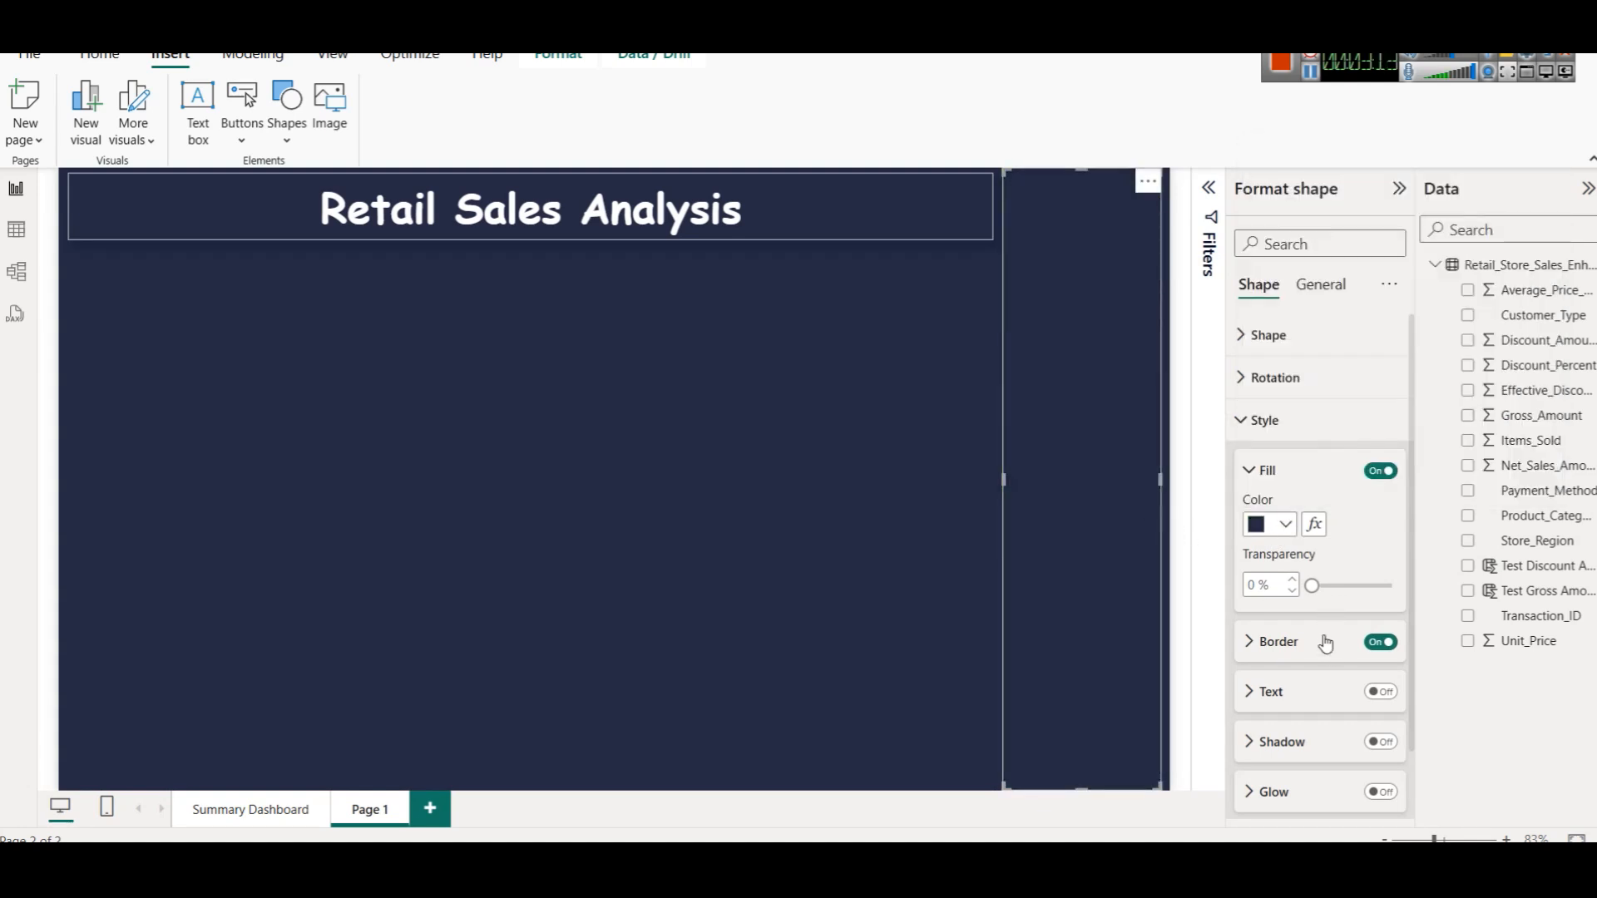
Step: Set the side rectangle's border color to white and lower its upper edge slightly to line up with the heading box
scroll(1299, 703, "down", 1)
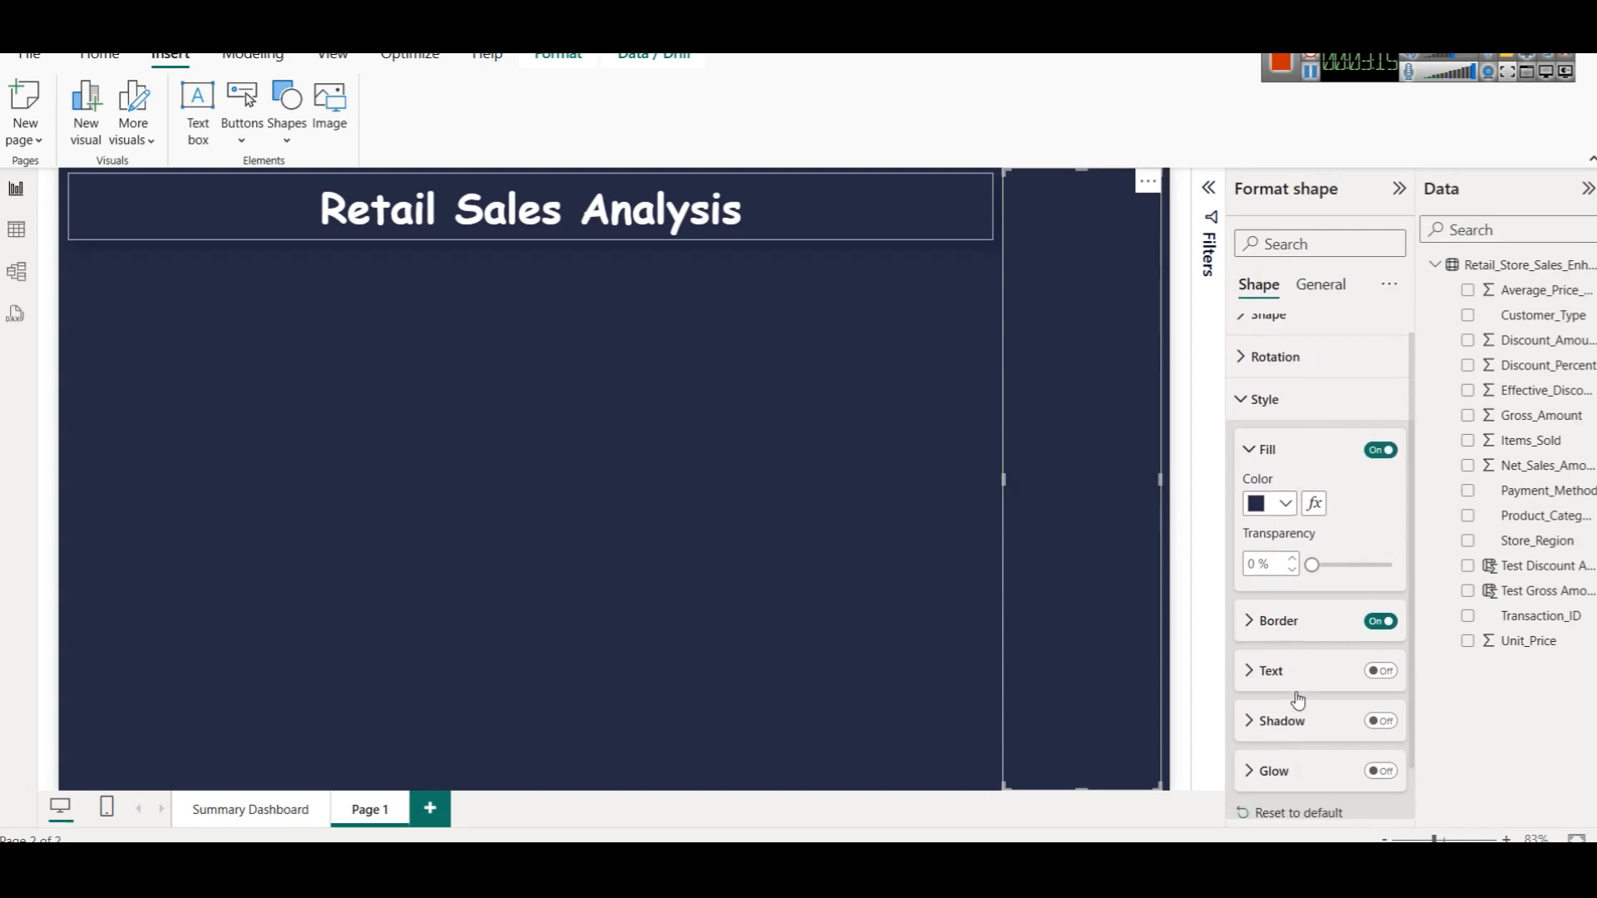
scroll(1299, 702, "down", 1)
left_click(1294, 564)
left_click(1287, 620)
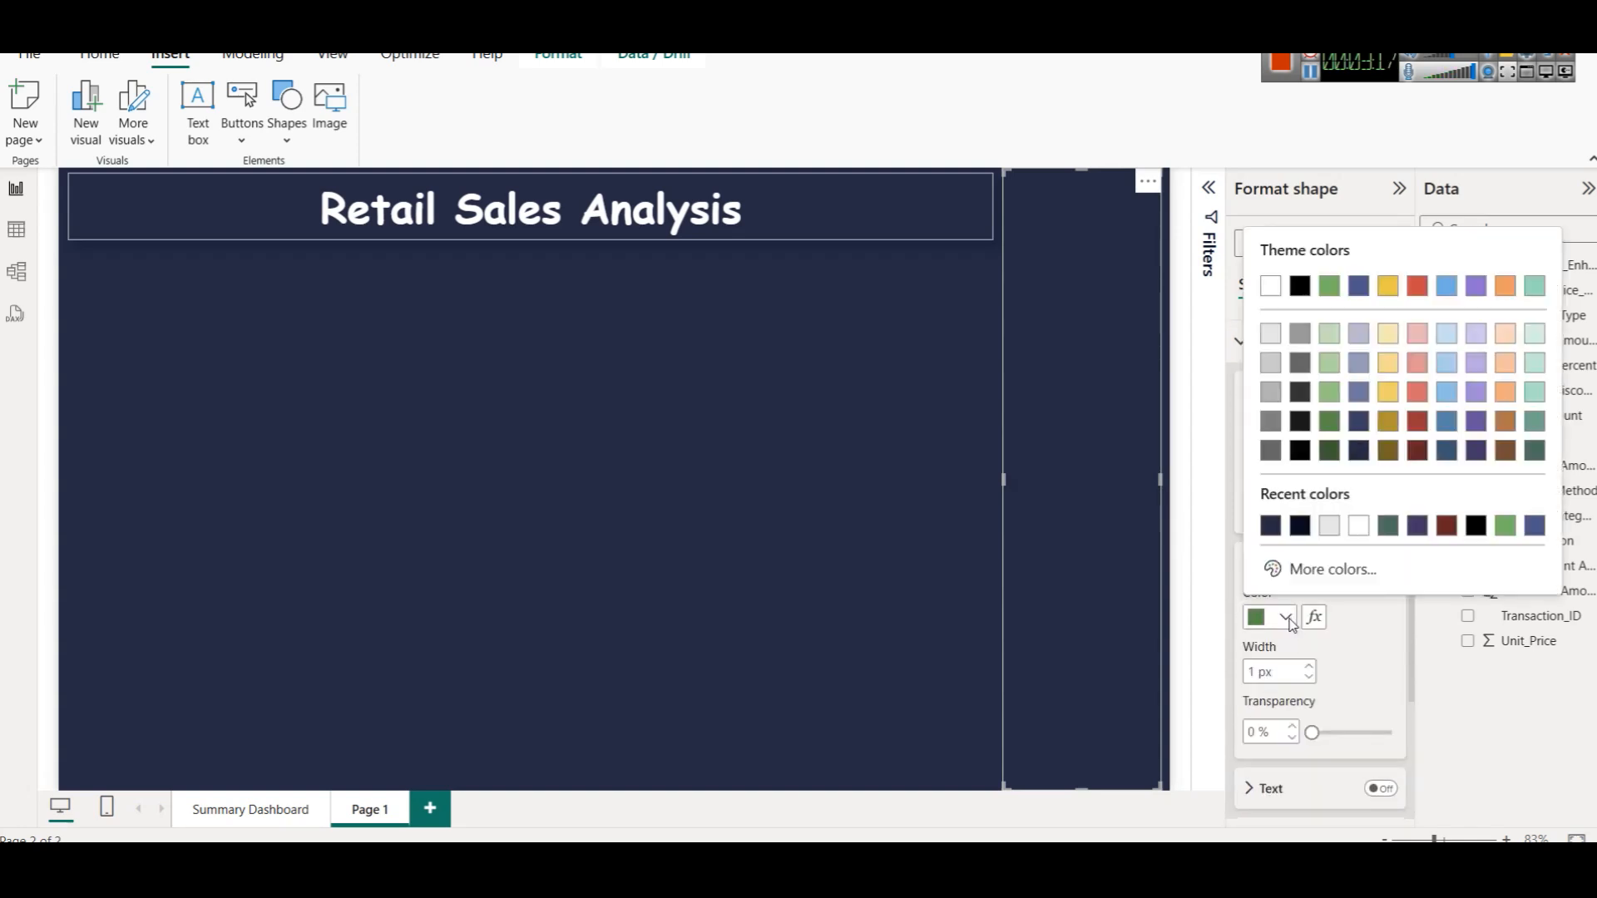
left_click(1270, 286)
left_click(859, 470)
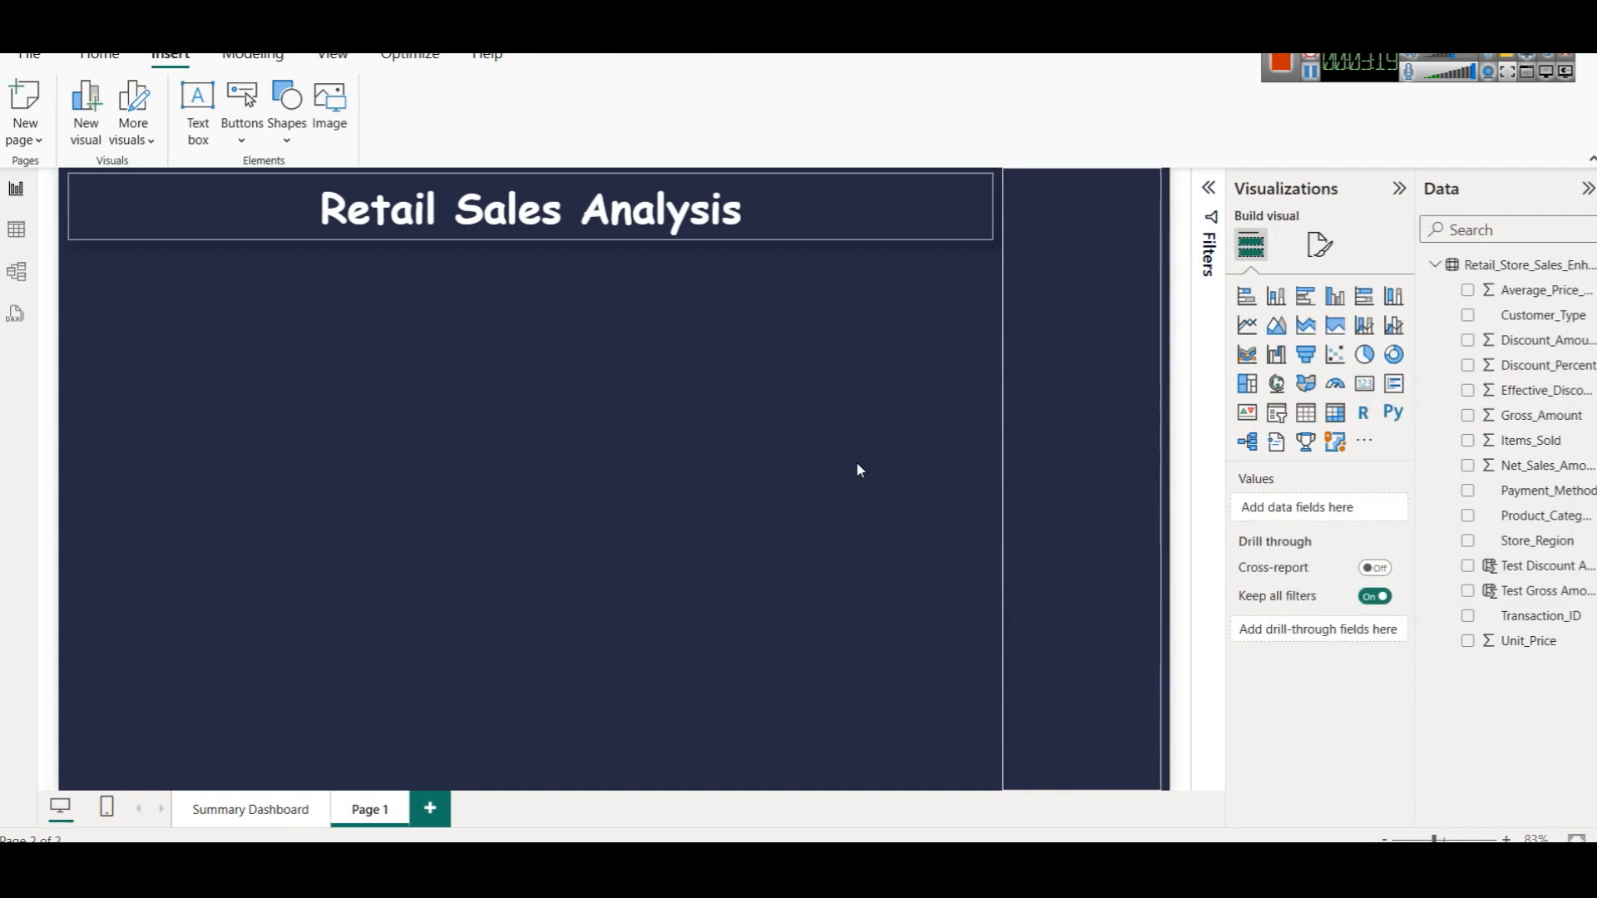
left_click(1072, 172)
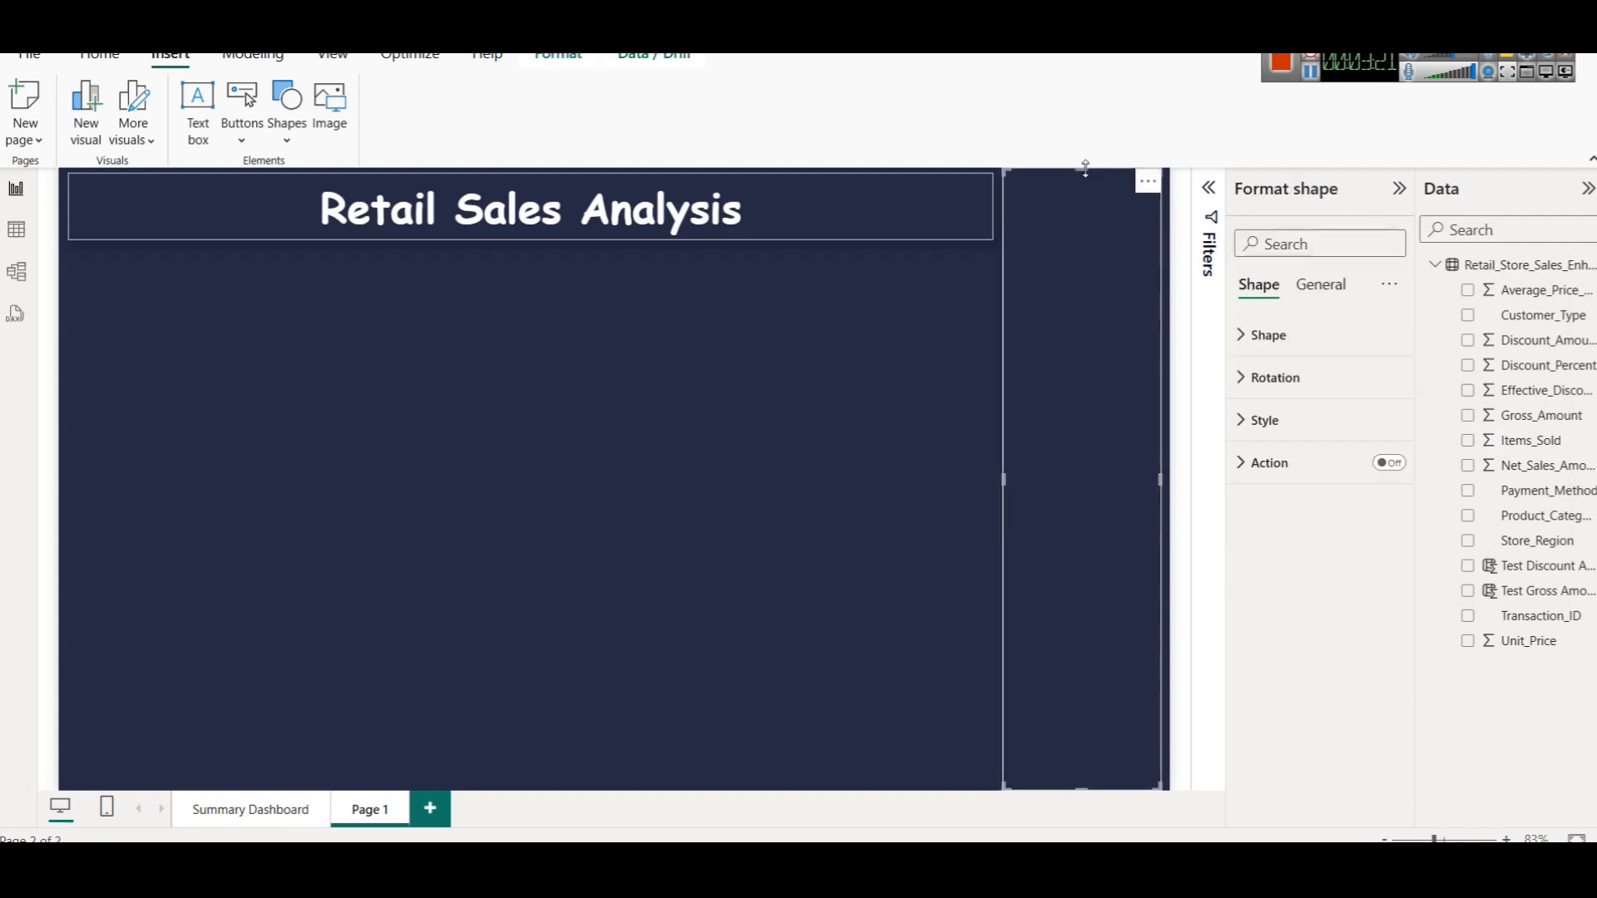
left_click(800, 391)
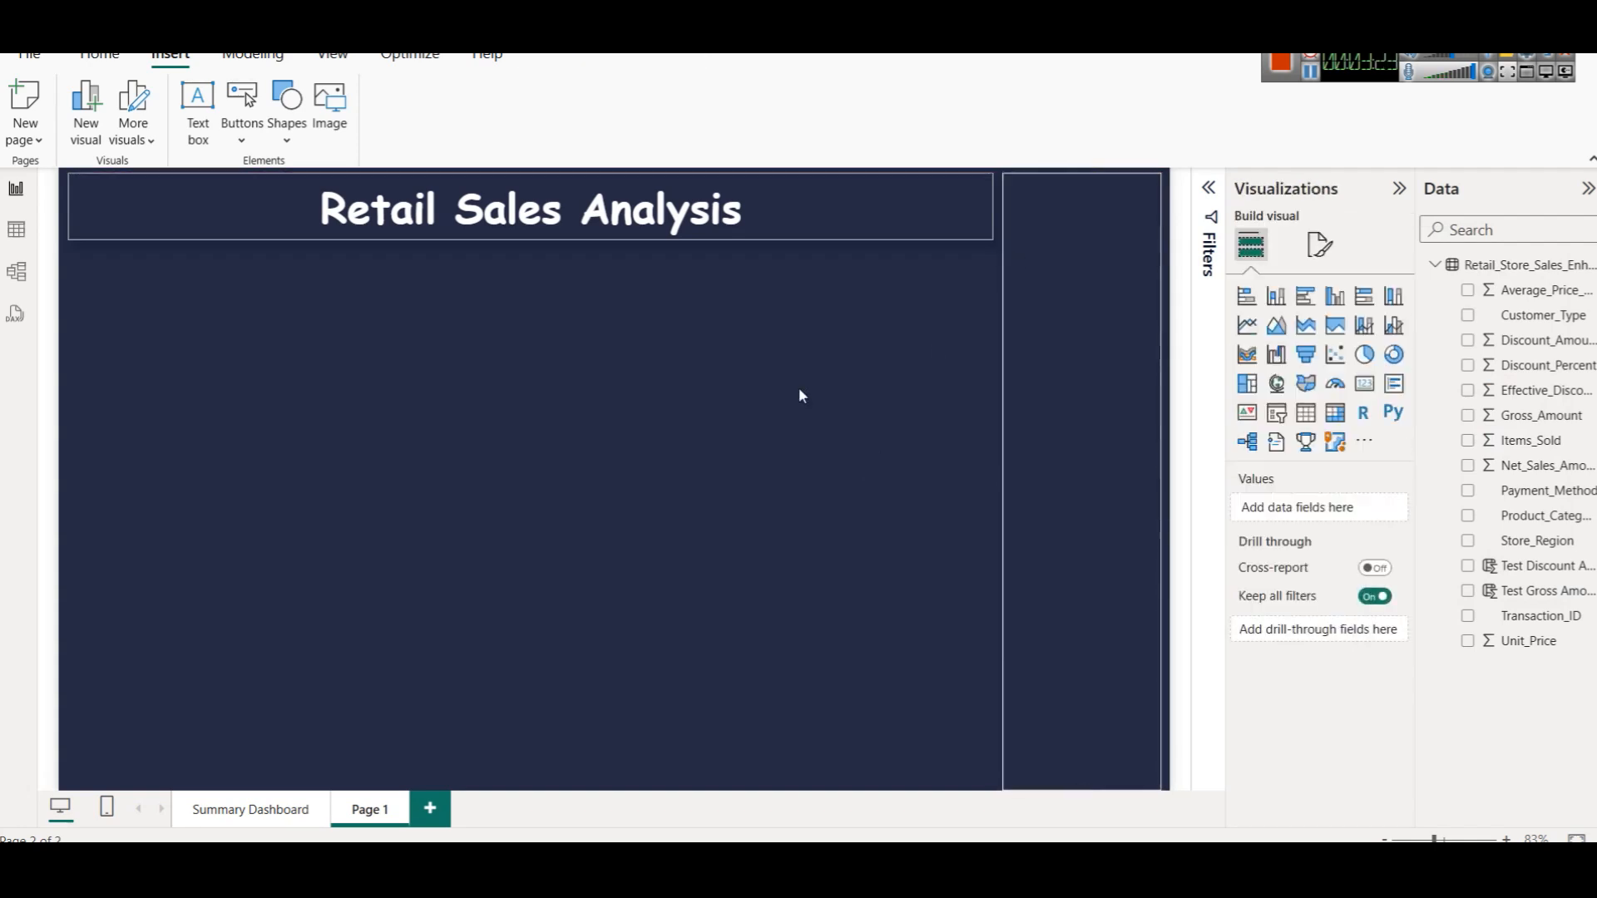
Step: Copy the sales chart icon from the Summary Dashboard page to Page 1 and center it at the top of the side panel
left_click(249, 813)
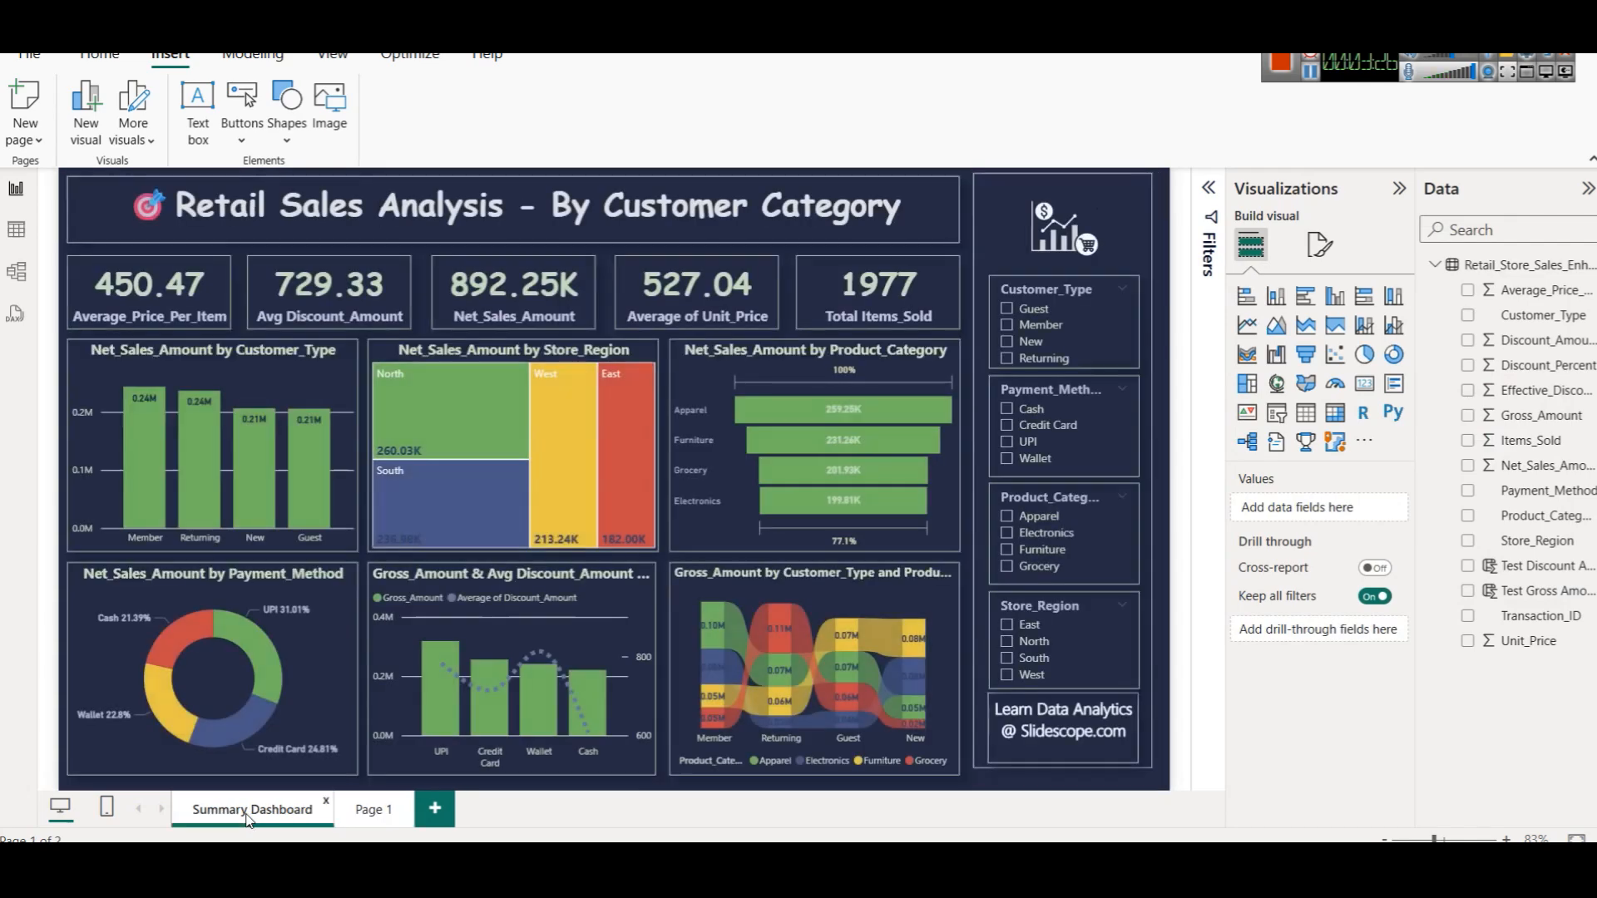
left_click(1046, 230)
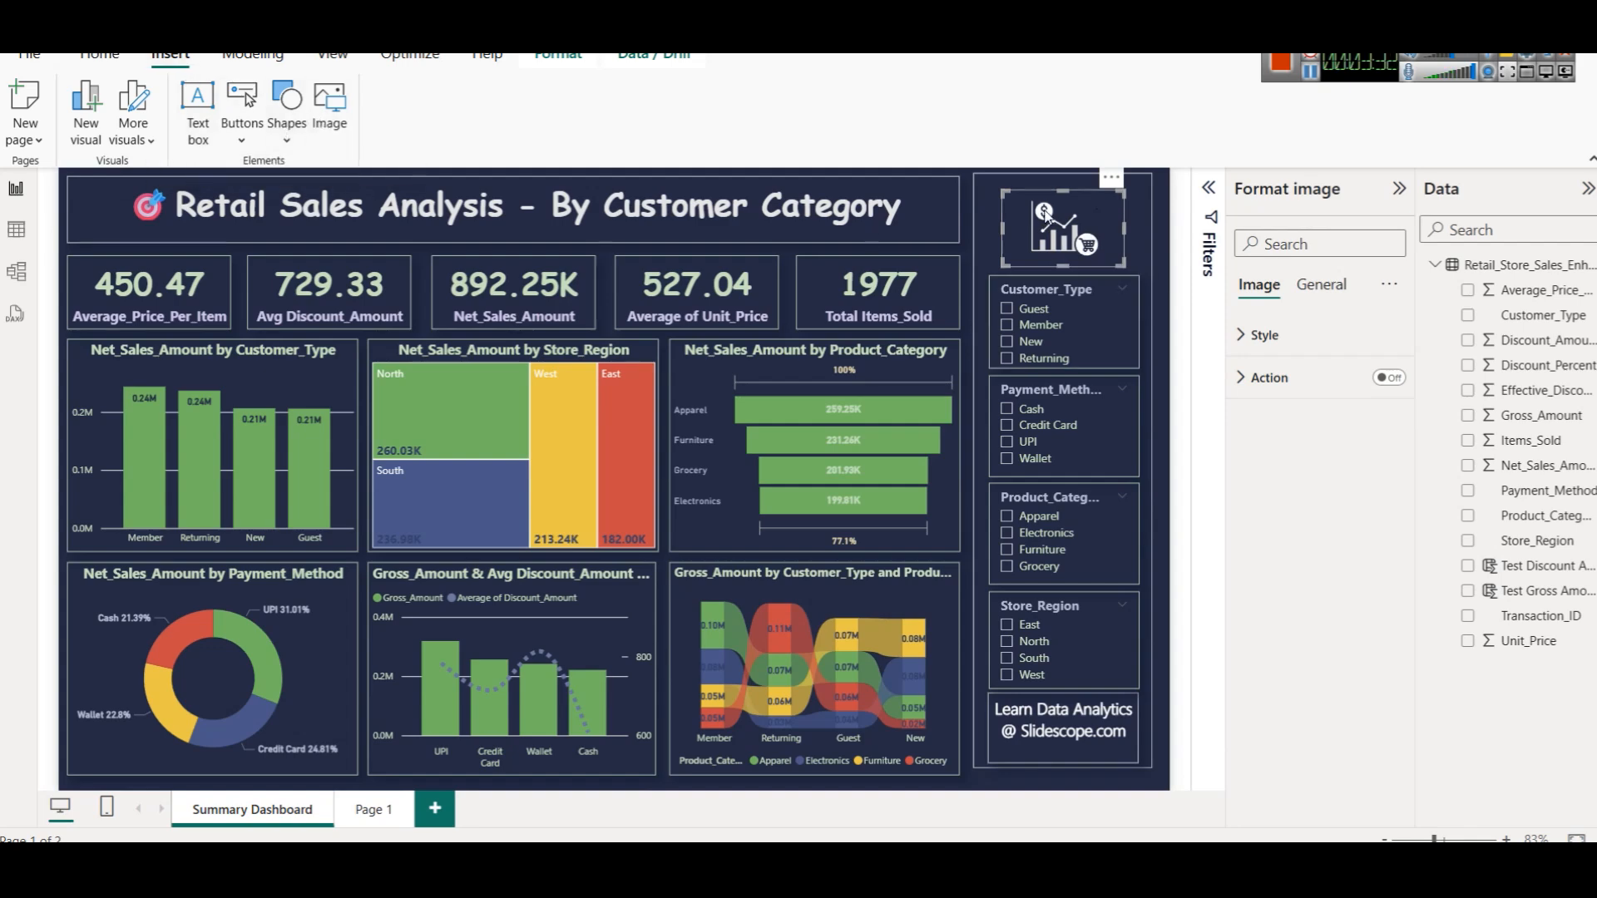
left_click(374, 809)
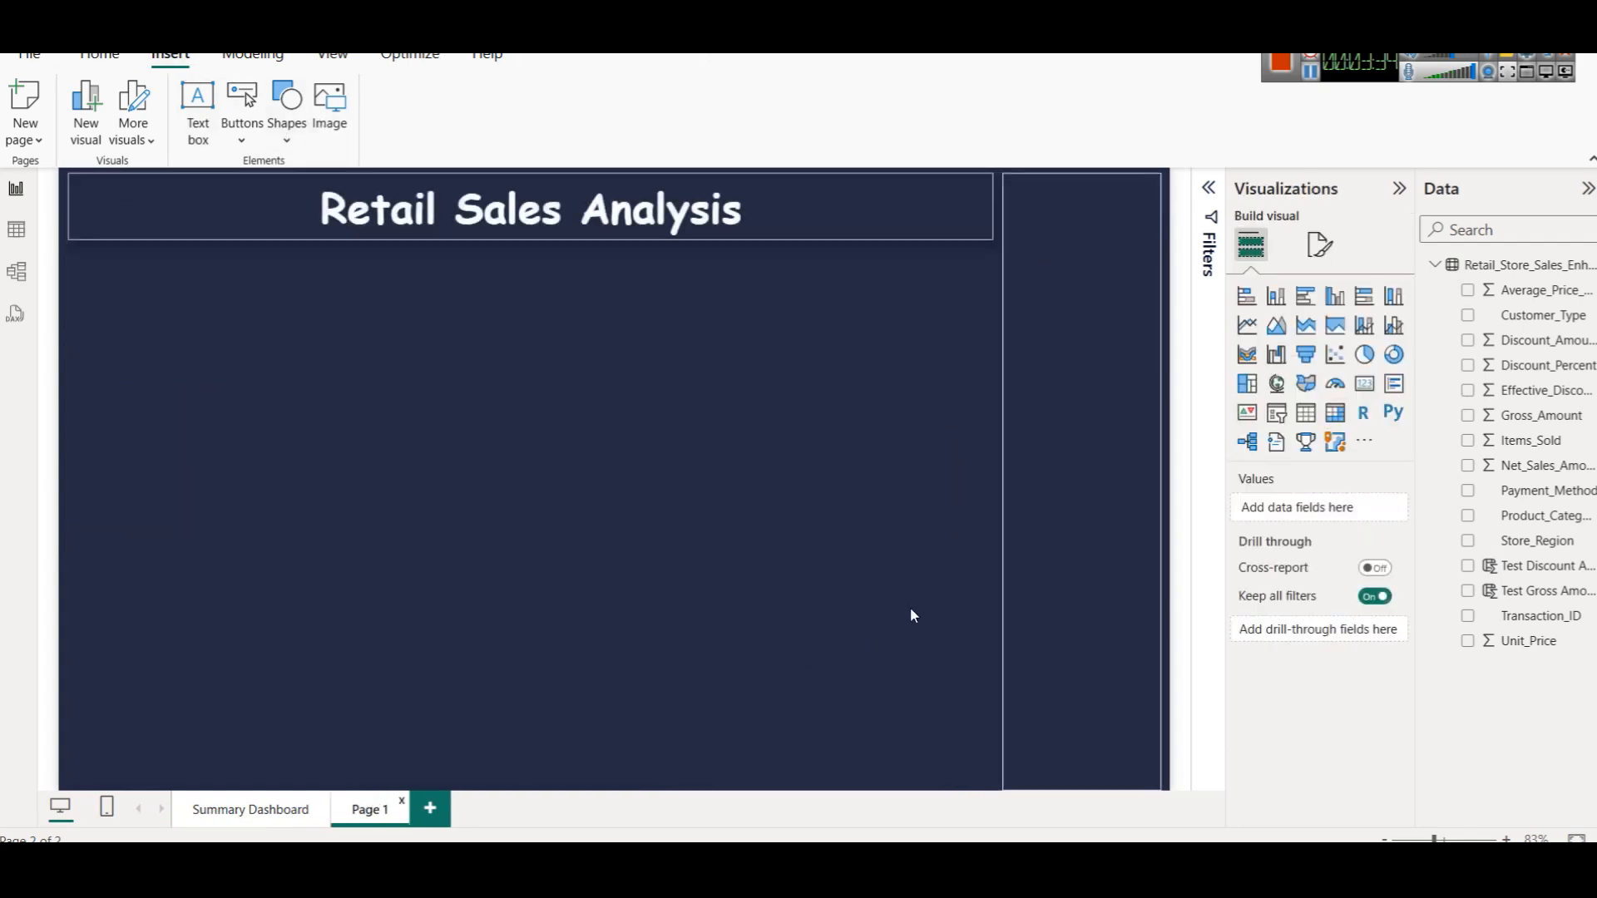
left_click_drag(1066, 230, 1084, 228)
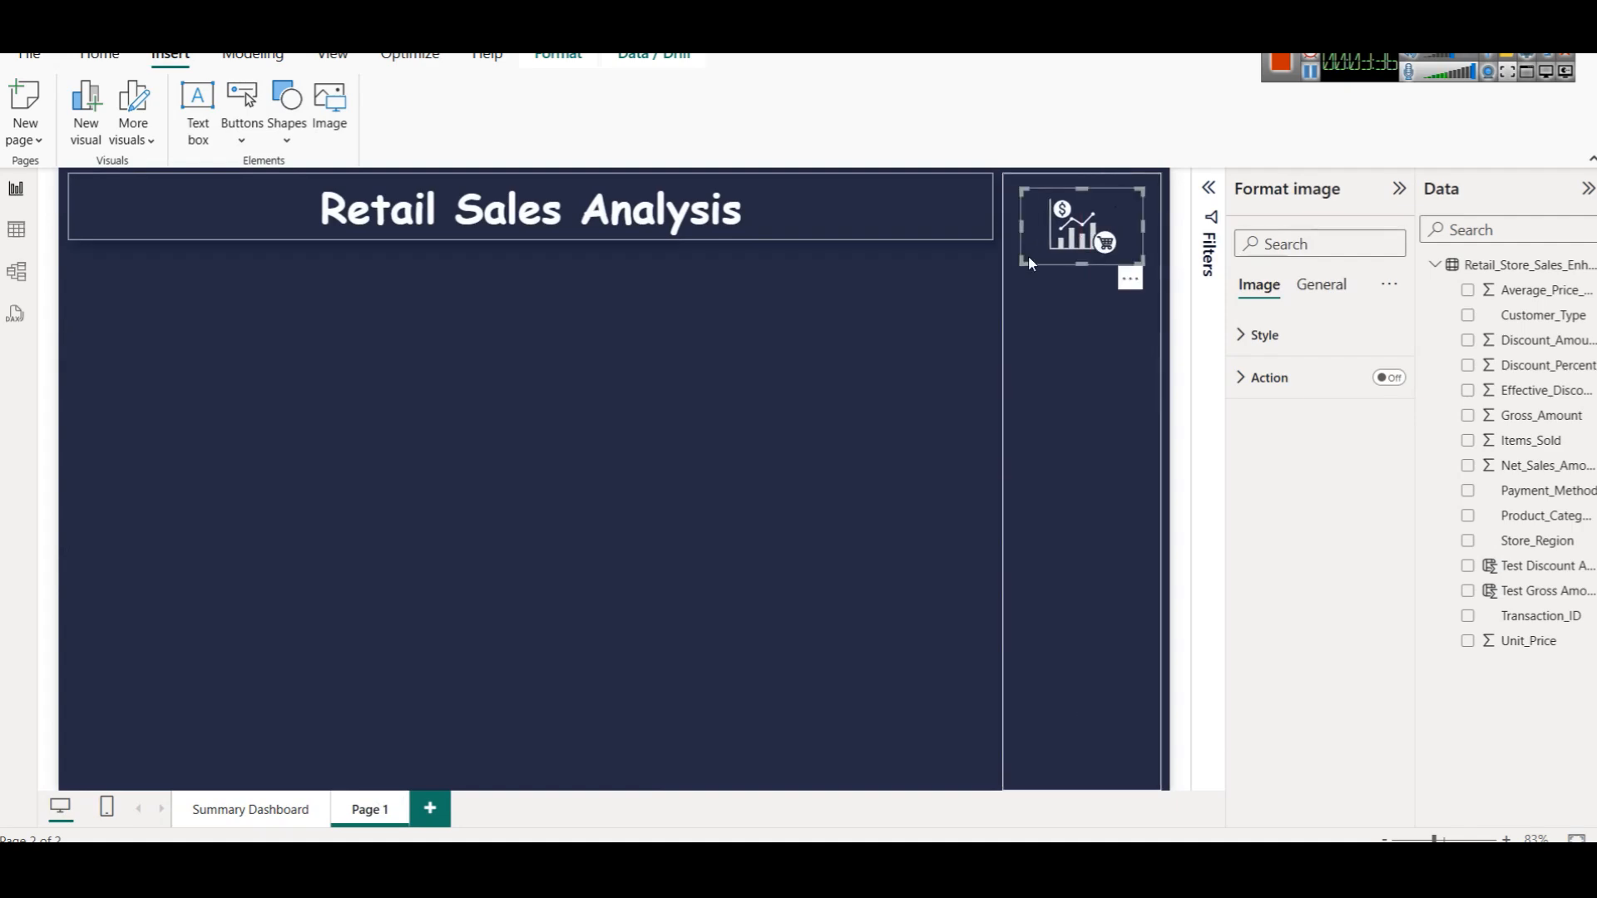
left_click(813, 425)
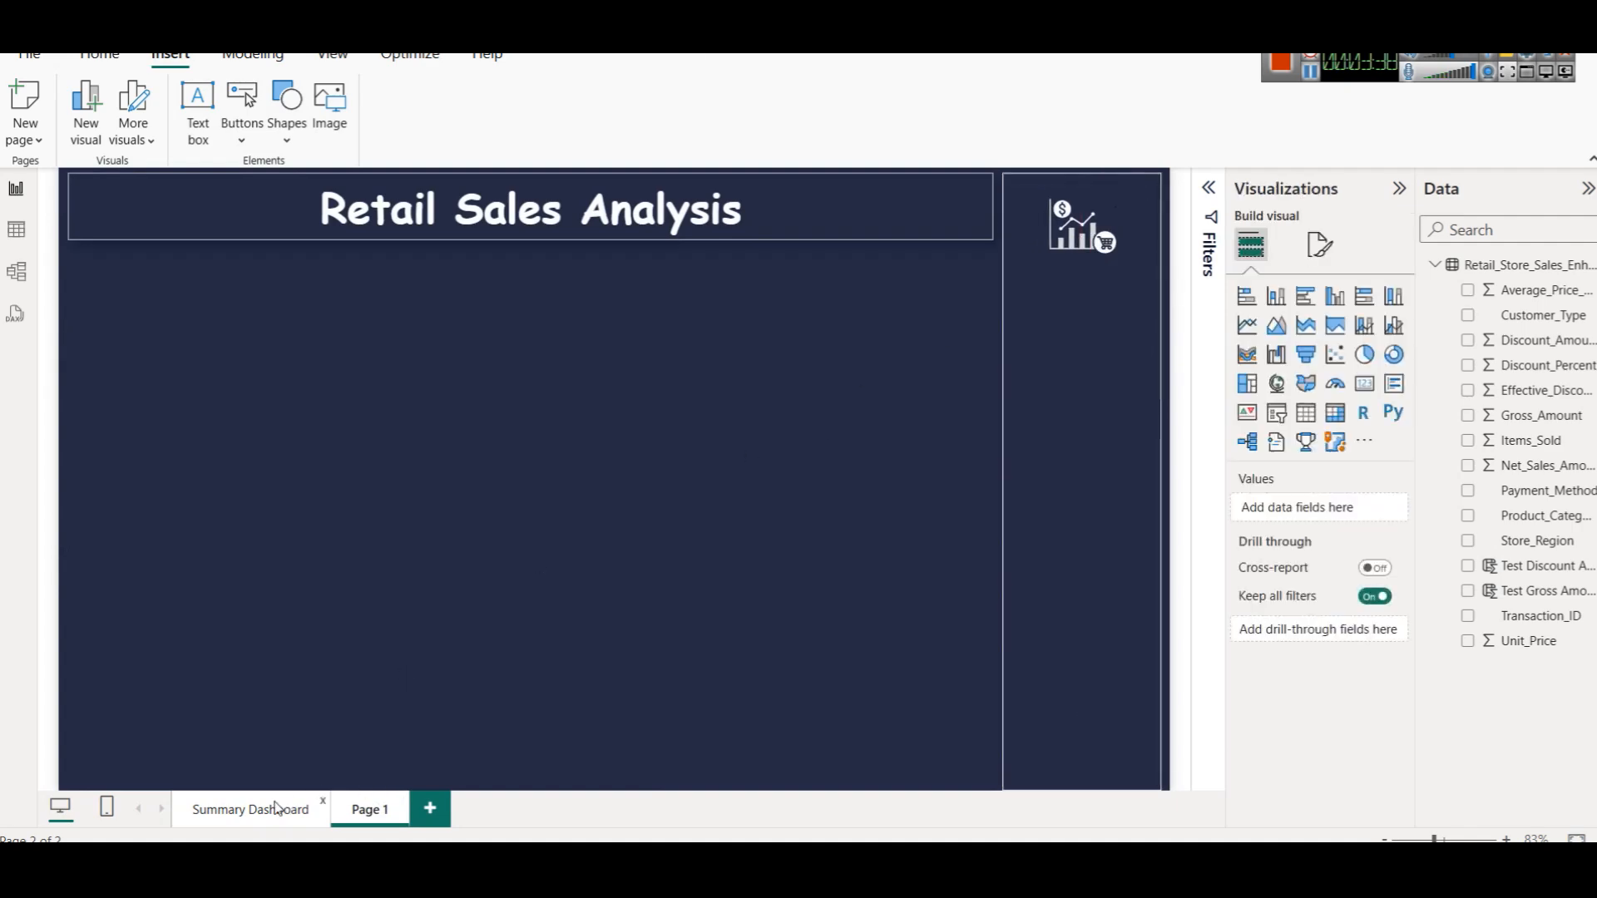
Step: Insert an empty Card visual on Page 1, shrink it to a small tile and place it under the heading's left end
left_click(251, 809)
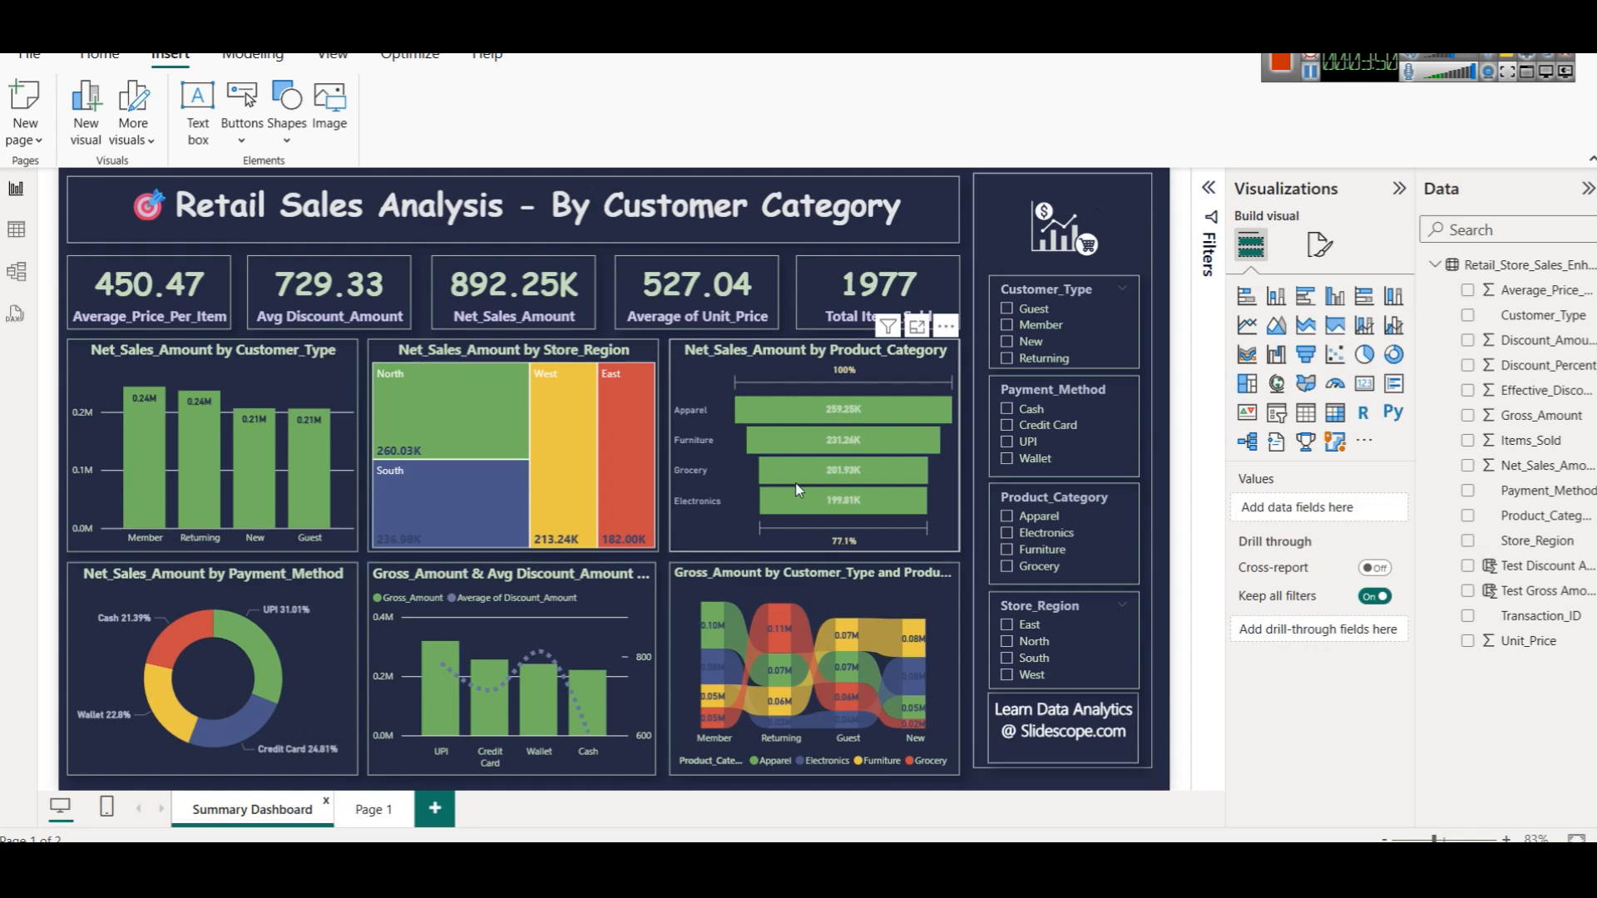
left_click(372, 809)
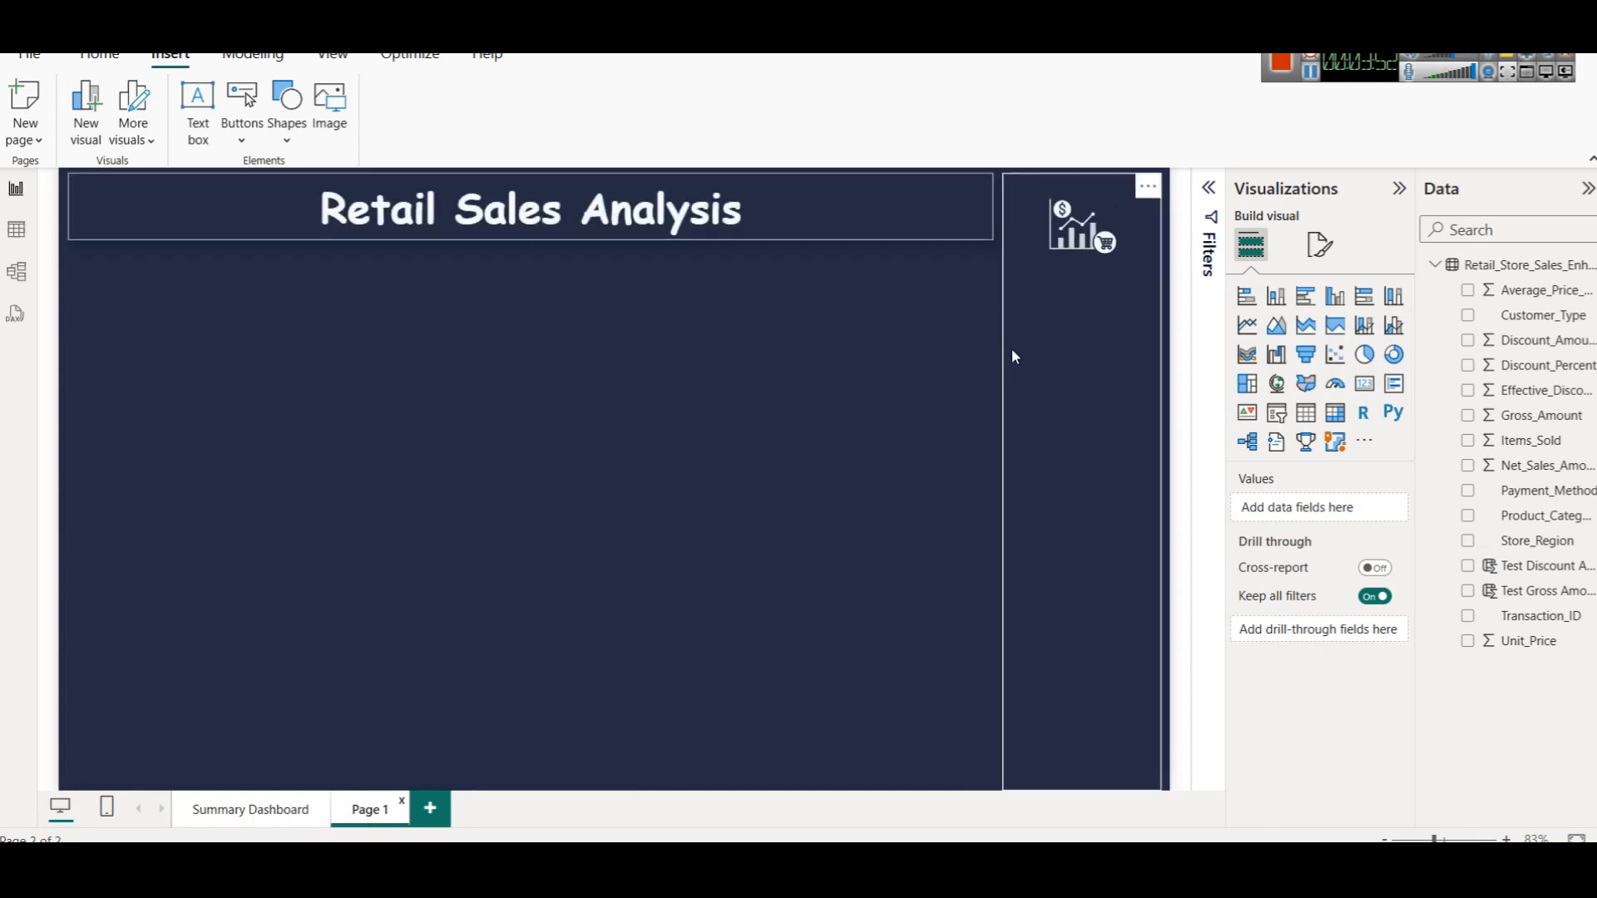
left_click(1371, 398)
left_click_drag(535, 242, 558, 314)
left_click_drag(994, 298, 140, 330)
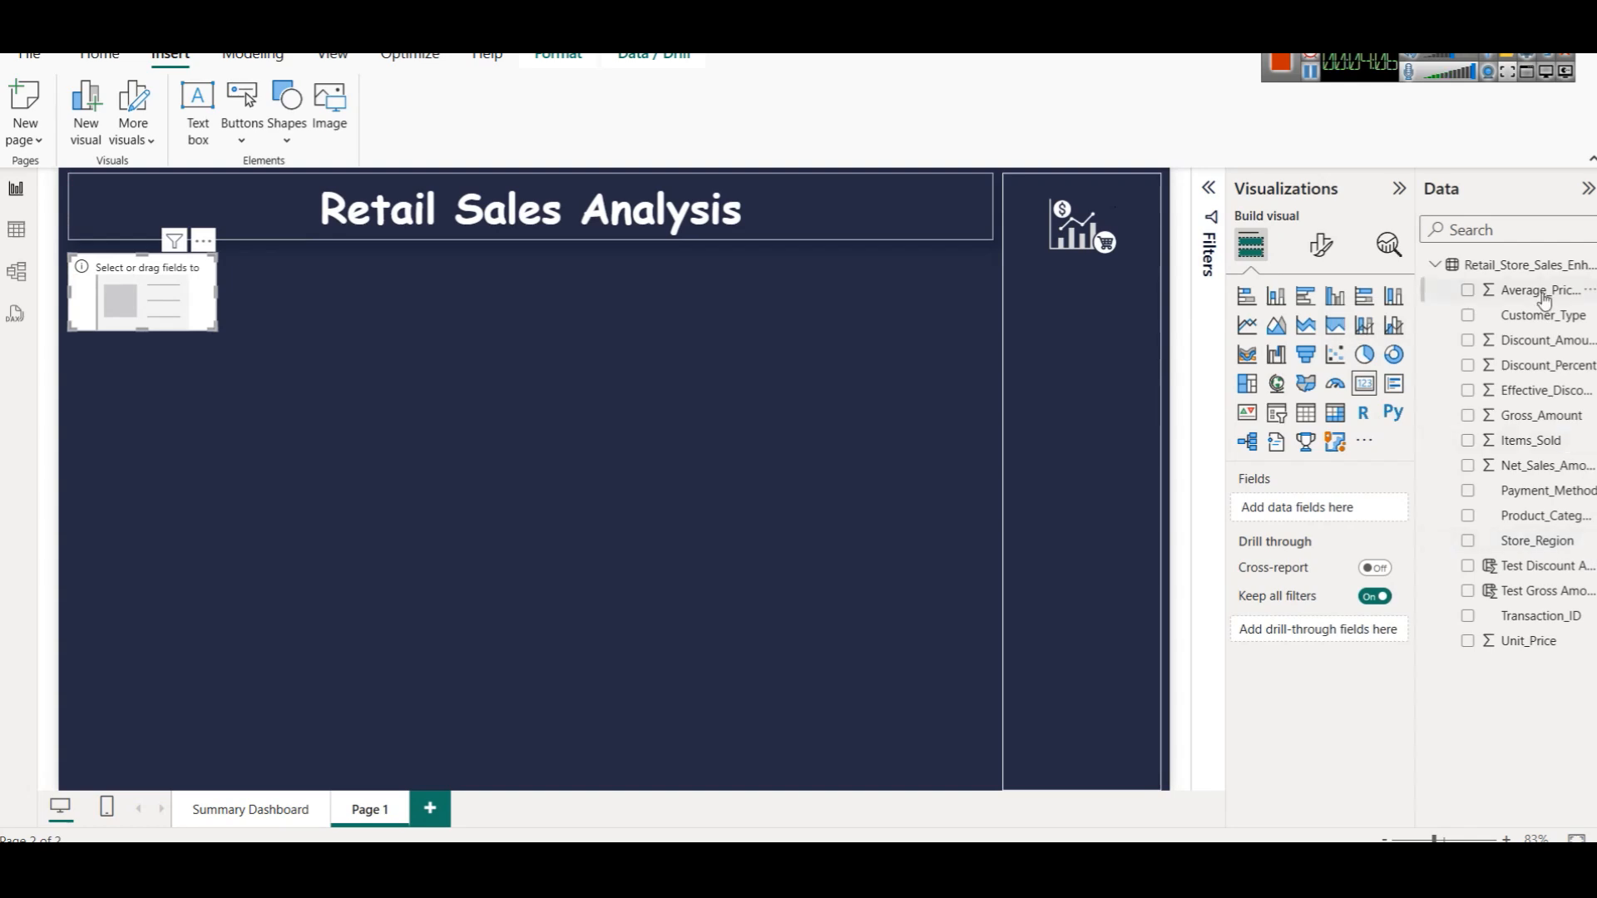
Step: Examine the Transaction_ID, Store_Region, Product_Category, Payment_Method and Customer_Type columns in the retail sales table, including the category values
left_click(16, 228)
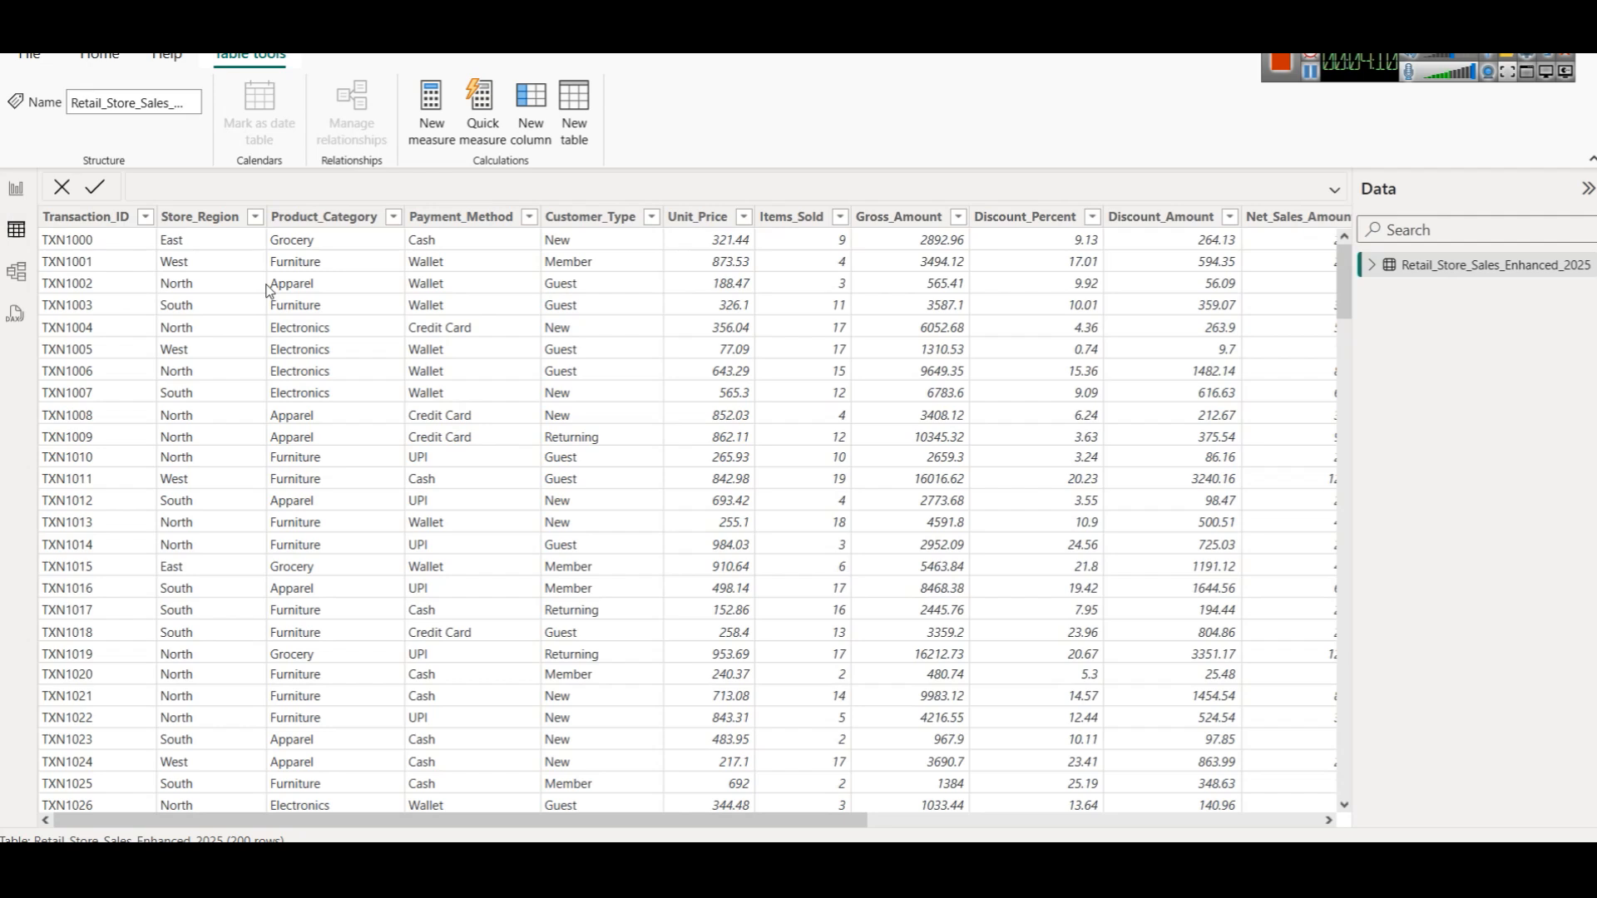
left_click(91, 223)
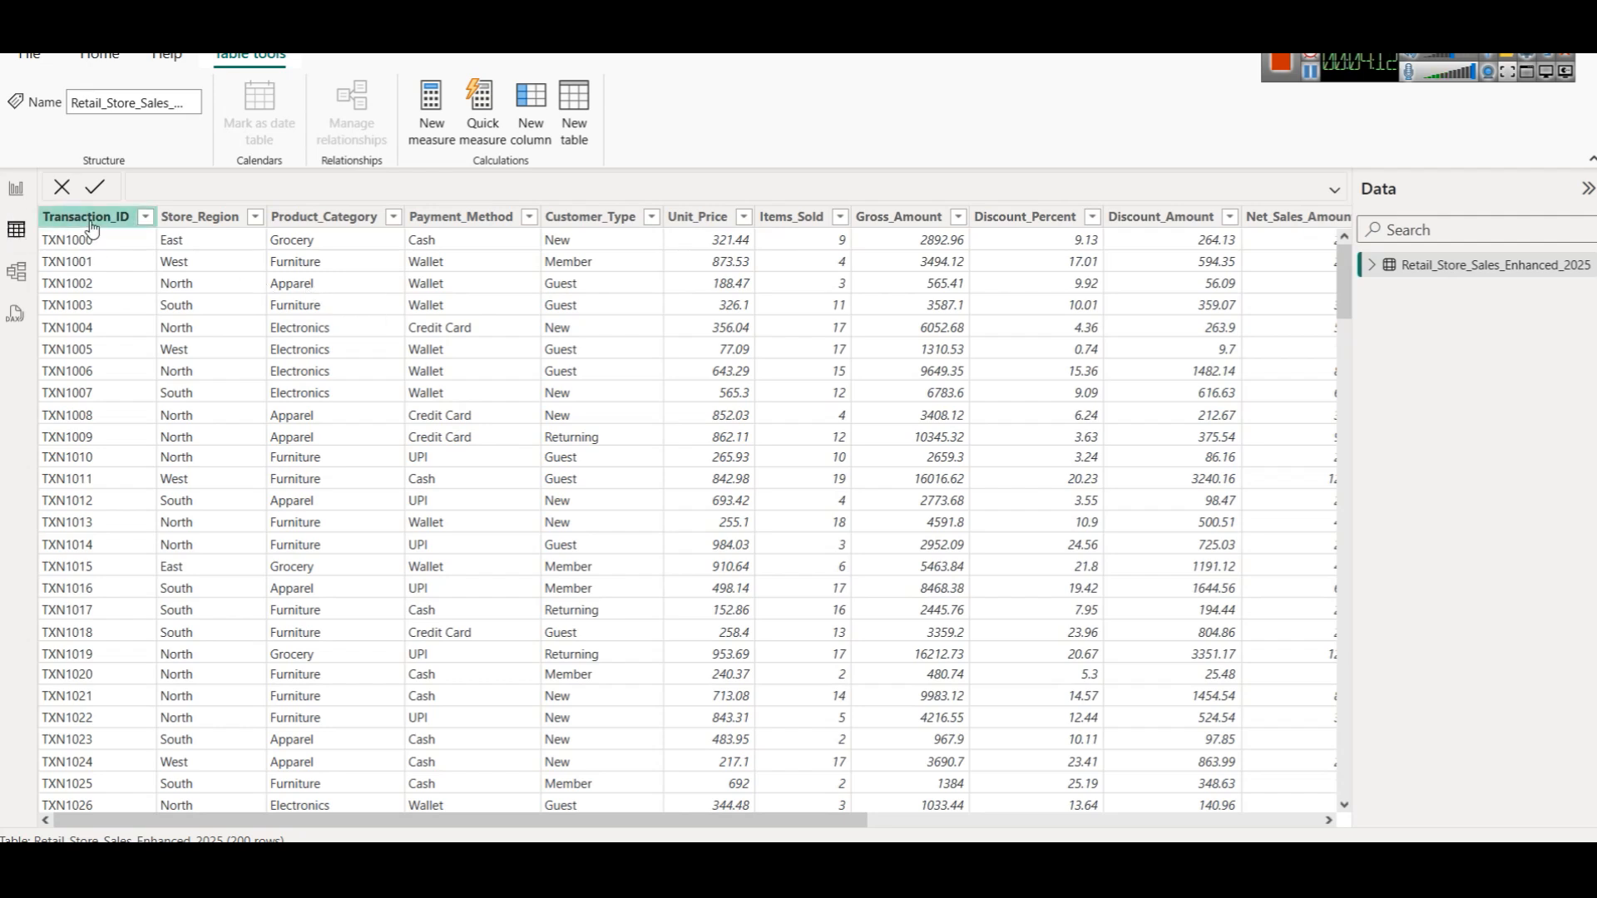
left_click(194, 222)
left_click(195, 230)
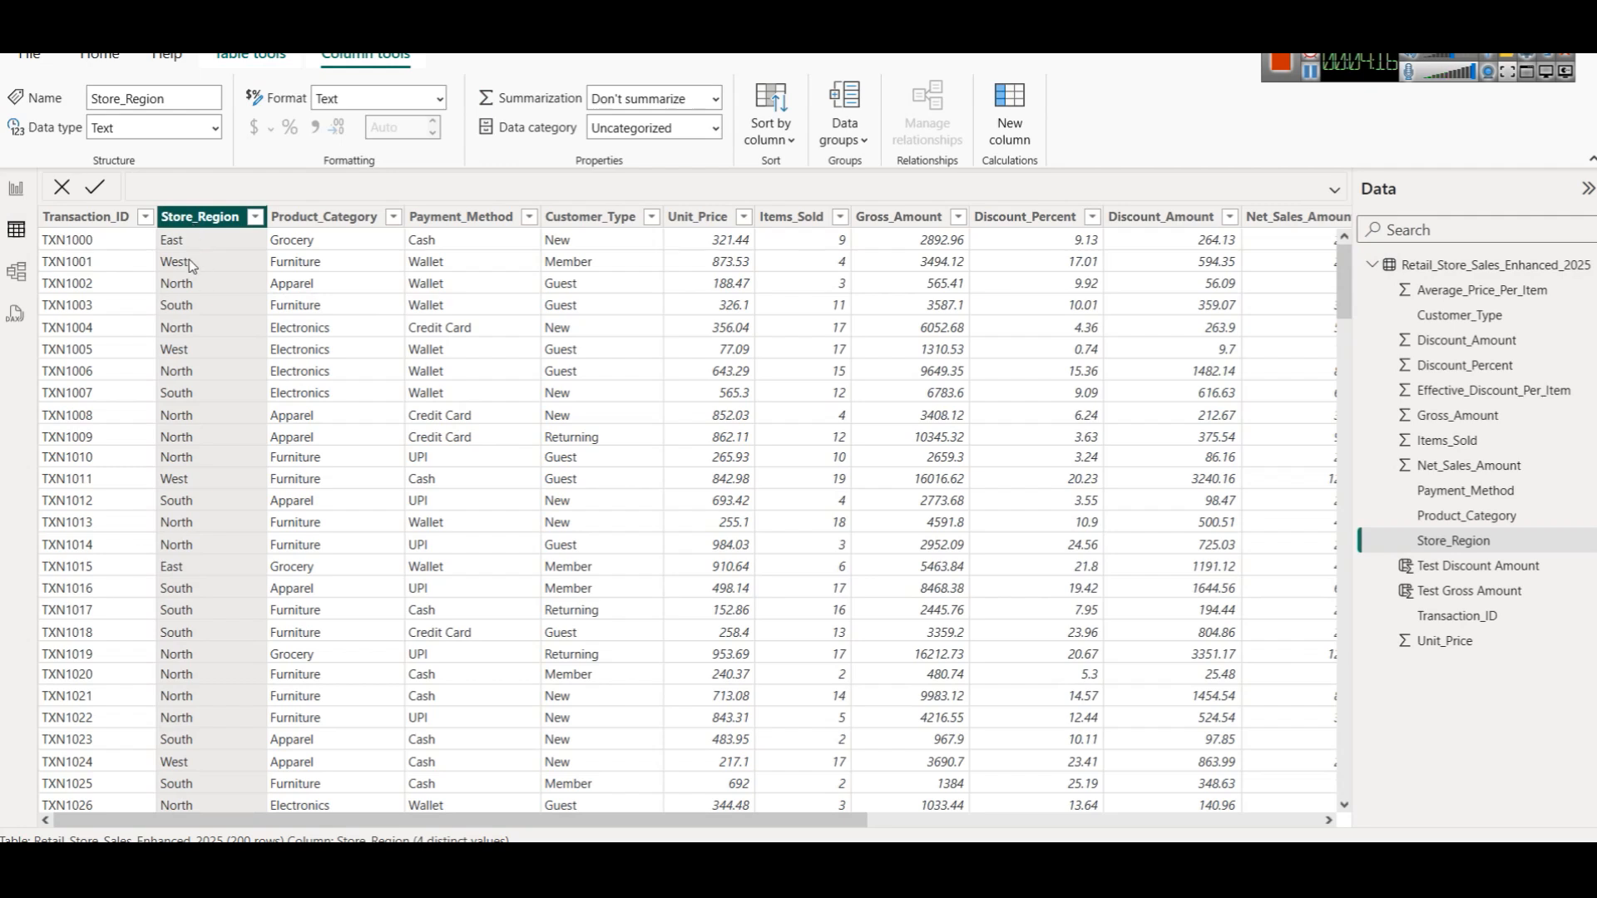
left_click(317, 223)
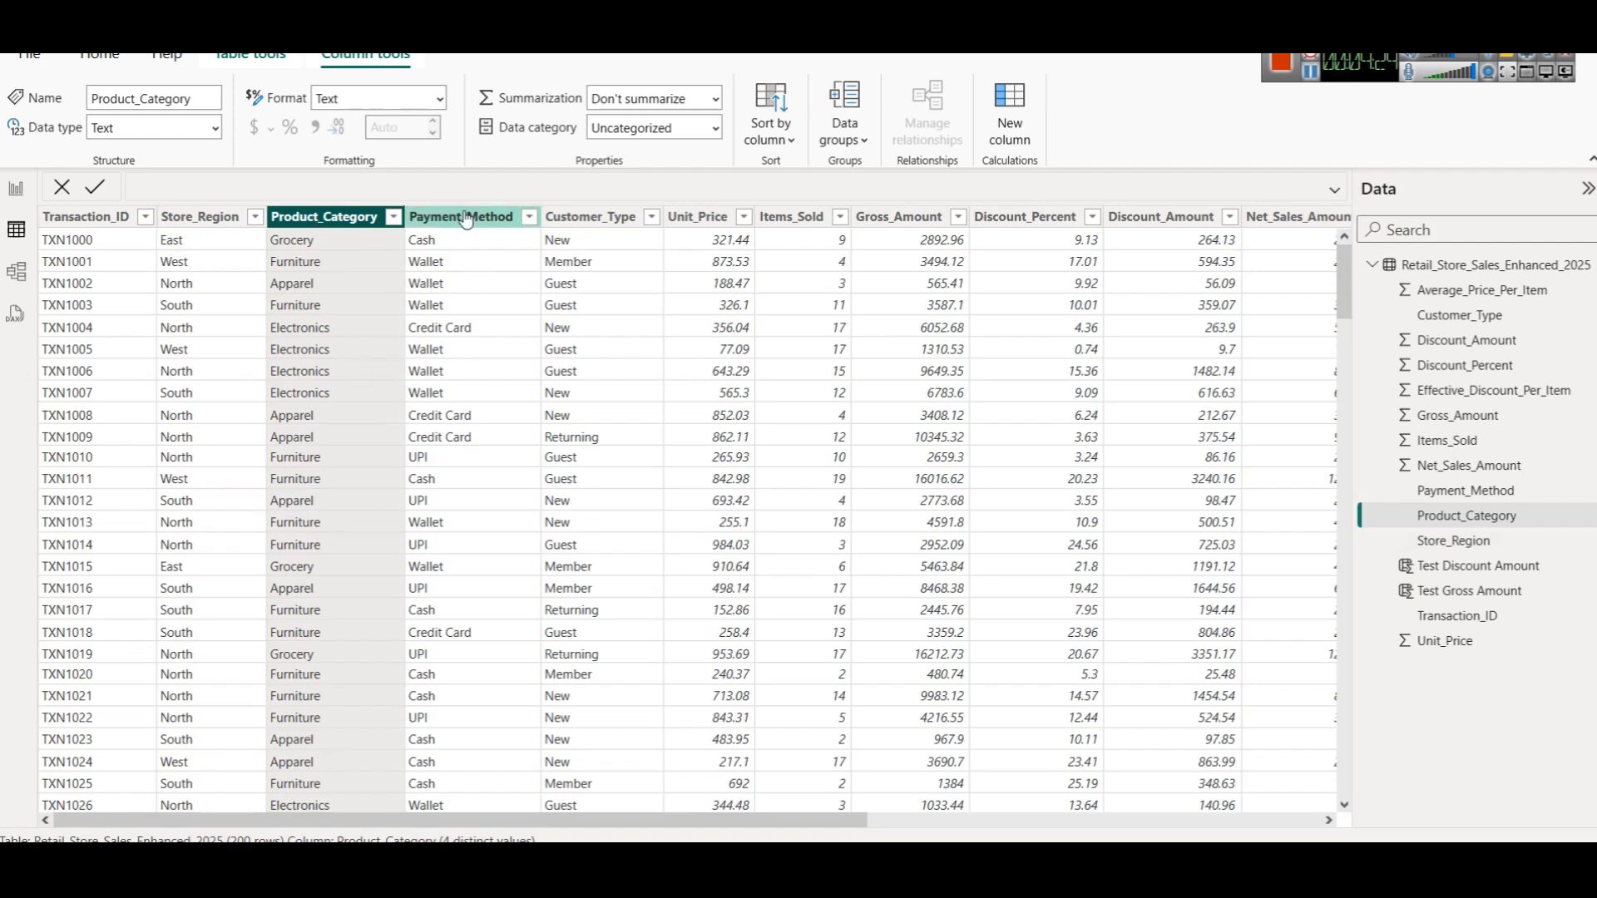
left_click(528, 216)
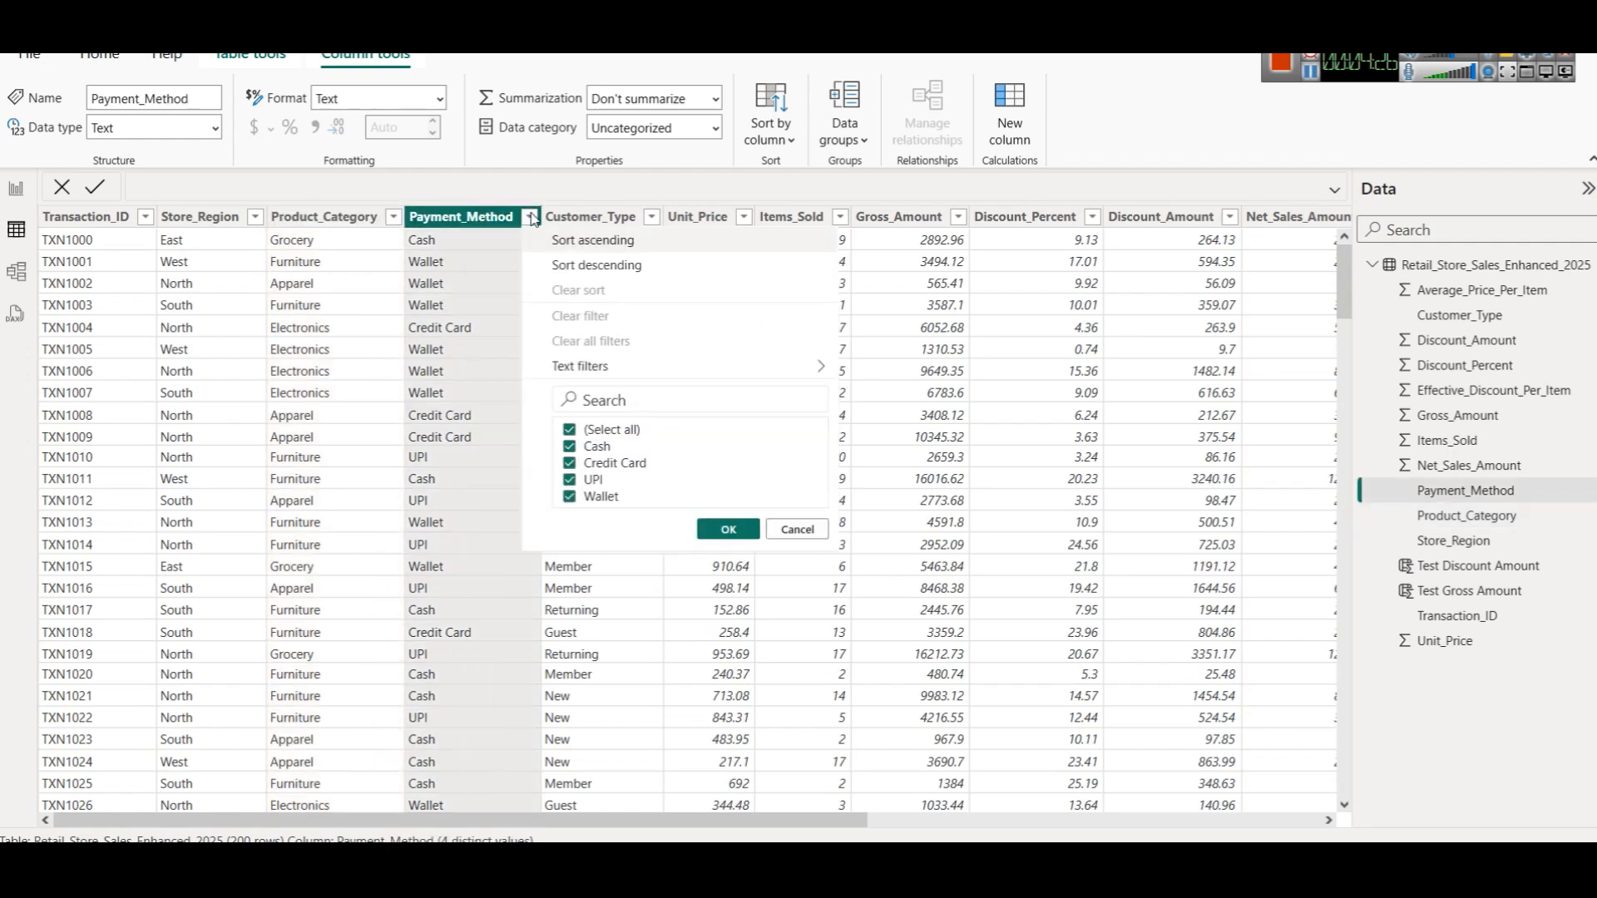
left_click(794, 530)
left_click(653, 217)
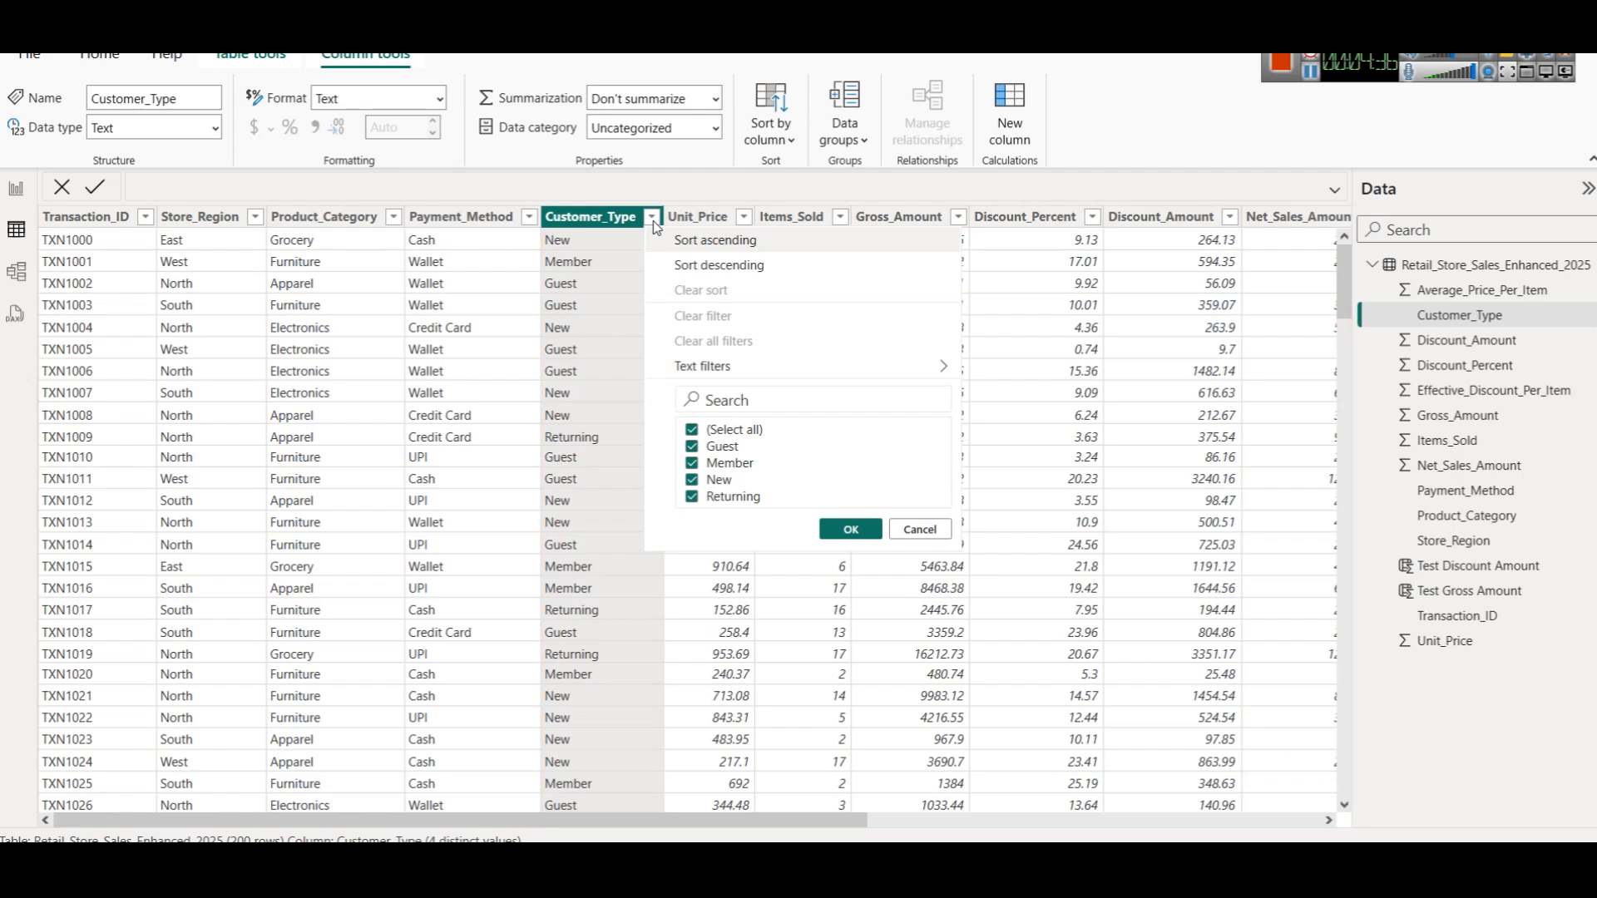
left_click(919, 530)
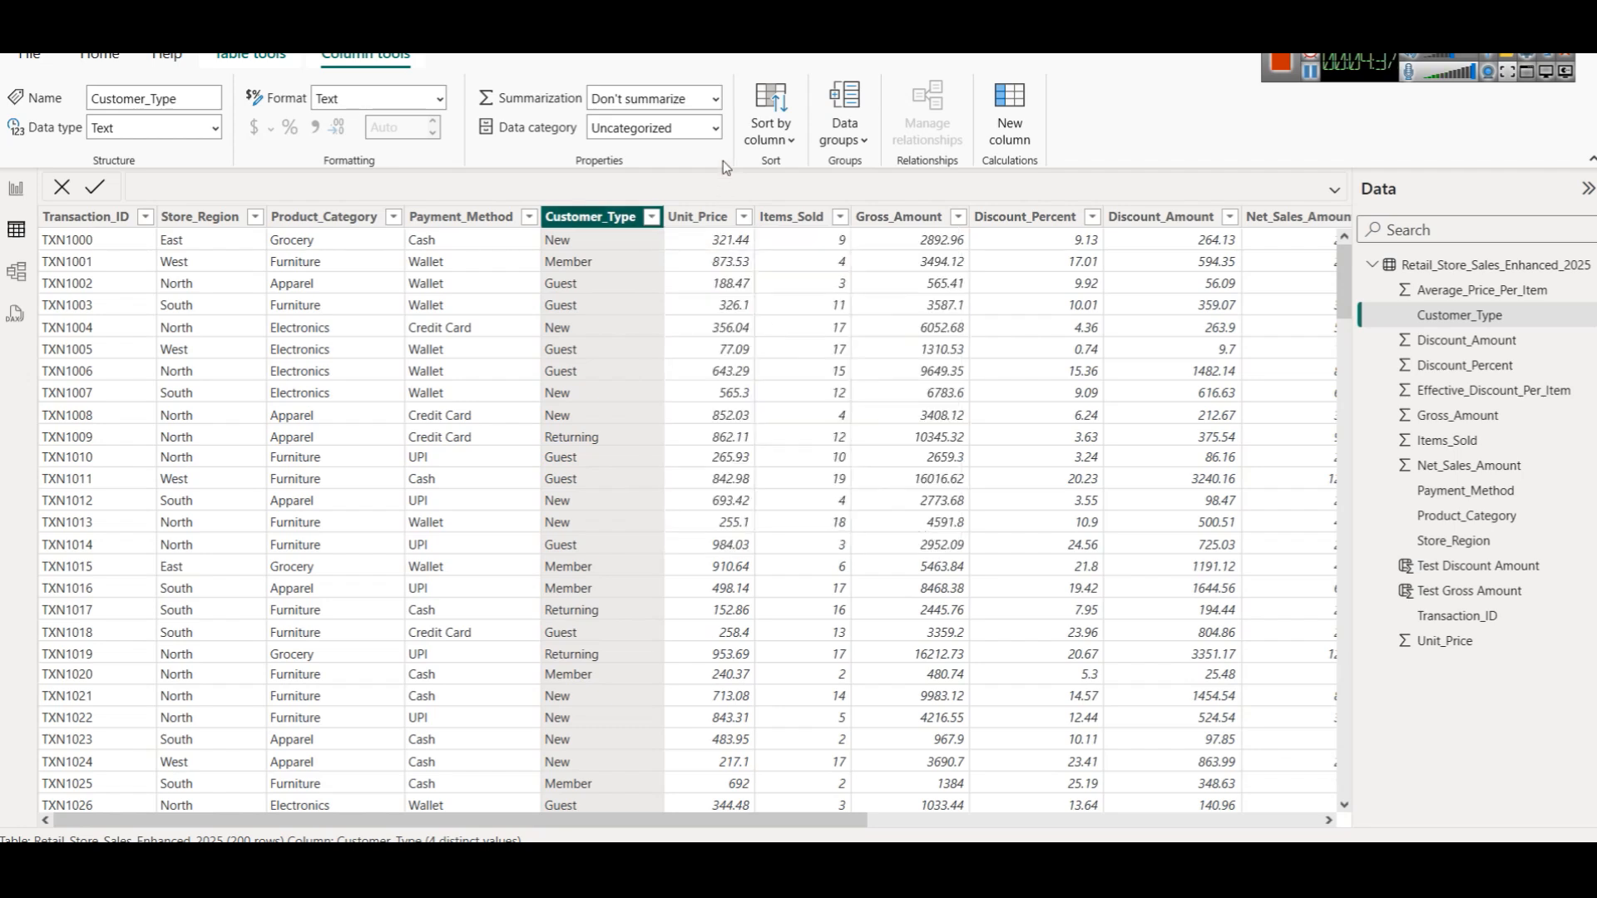
Step: Examine the numeric columns of the retail sales table, from Unit_Price and Items_Sold through Gross_Amount and the discounts to Net_Sales_Amount
left_click(742, 218)
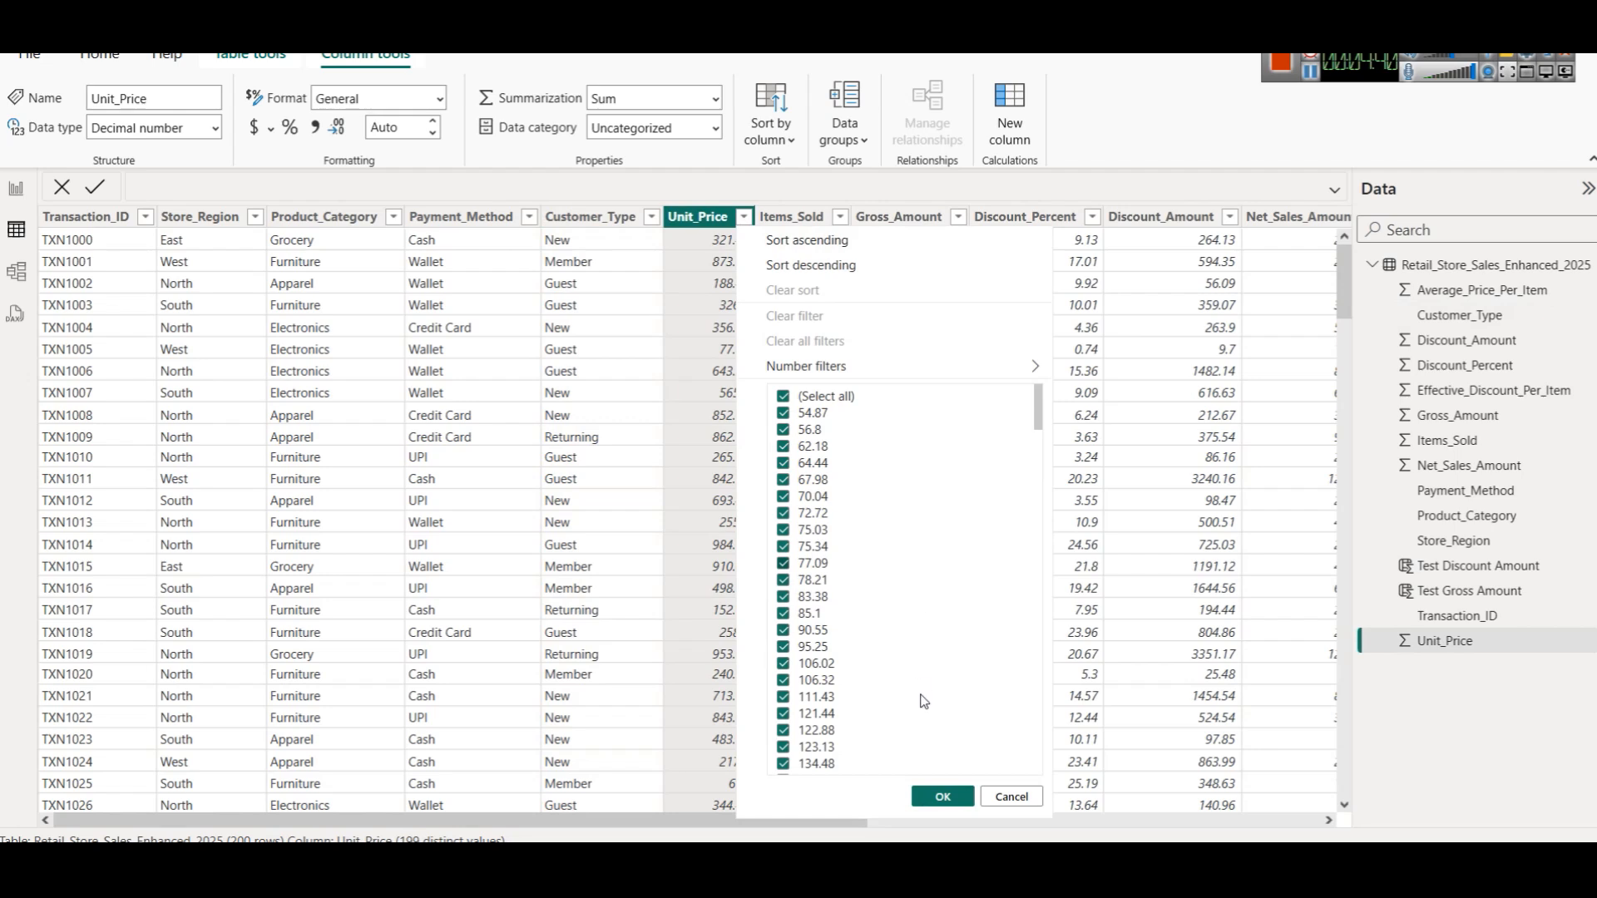
left_click(1012, 797)
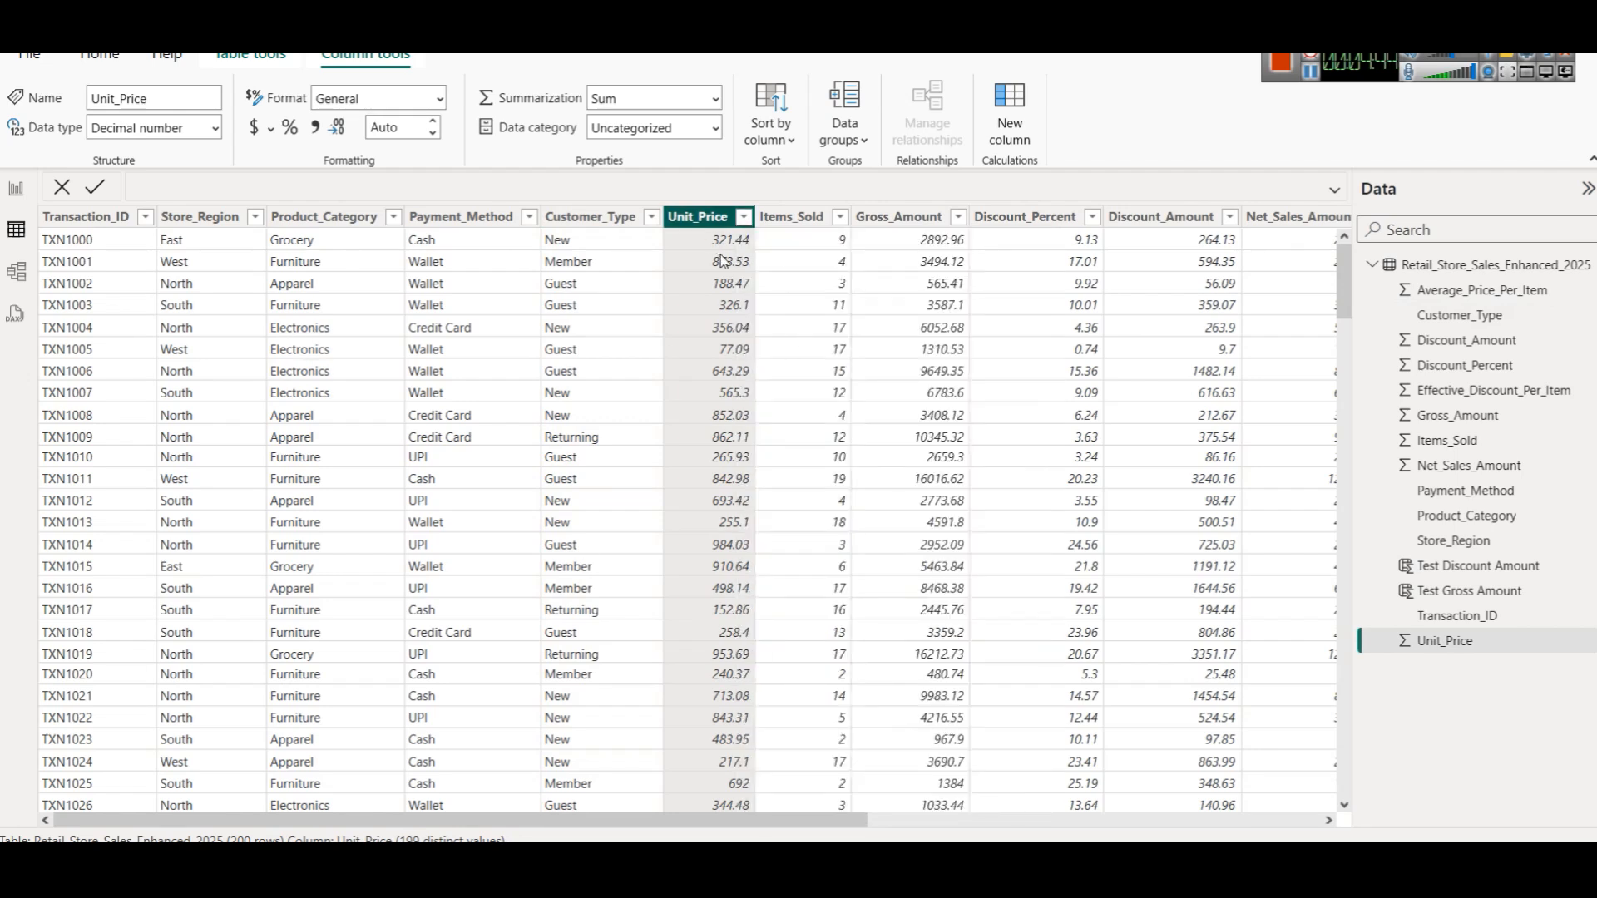
left_click(803, 219)
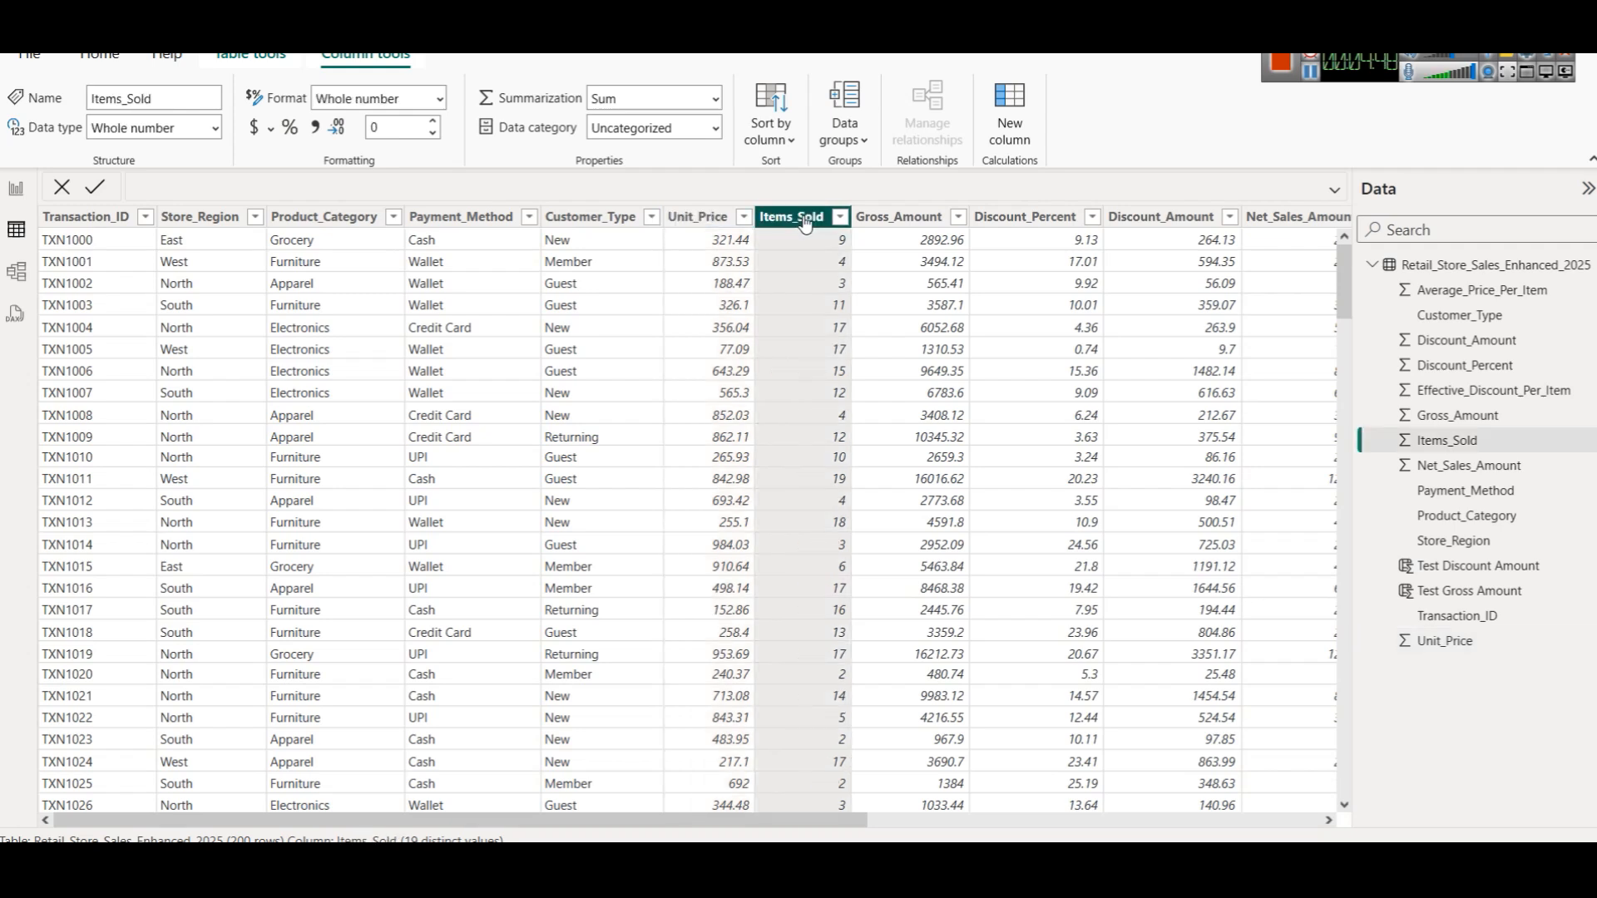
left_click(730, 309)
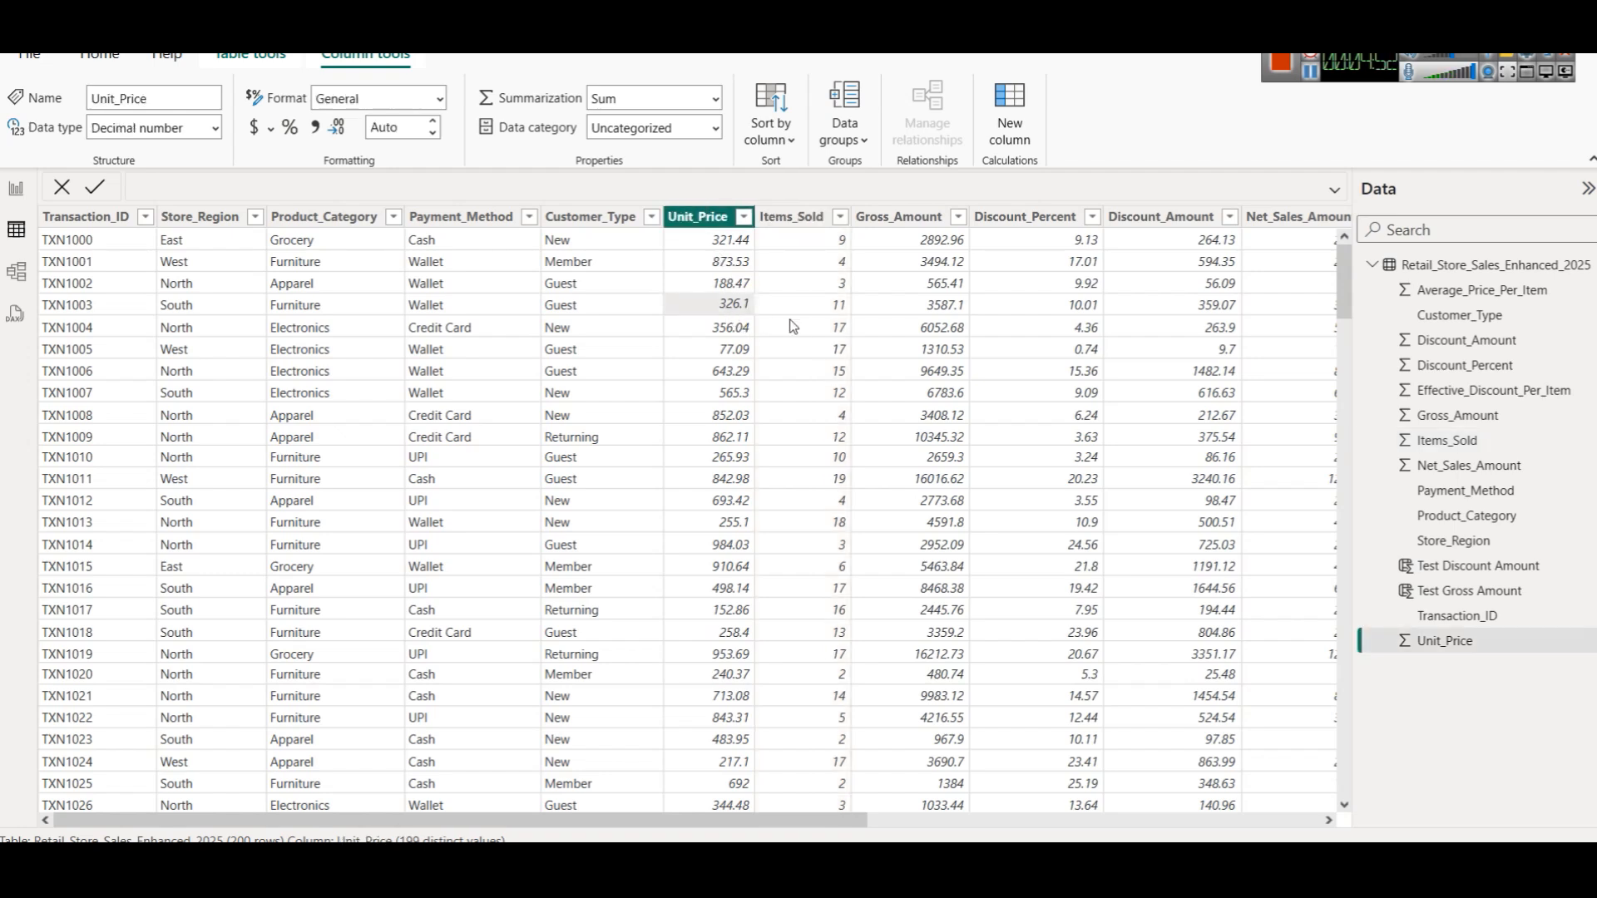
left_click(813, 313)
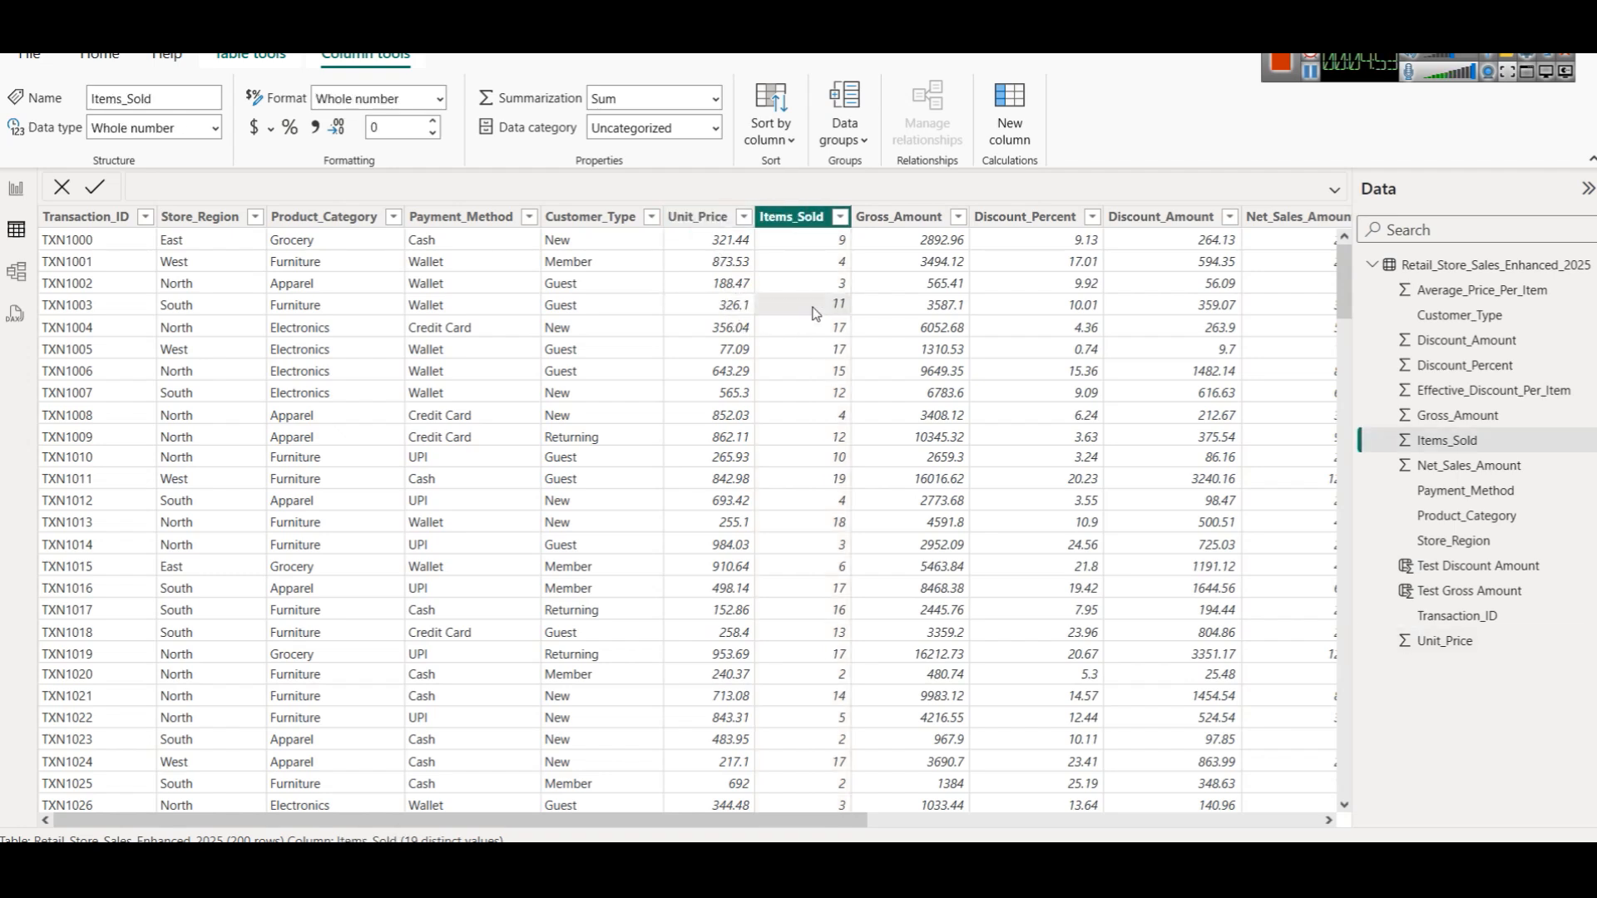
left_click(900, 241)
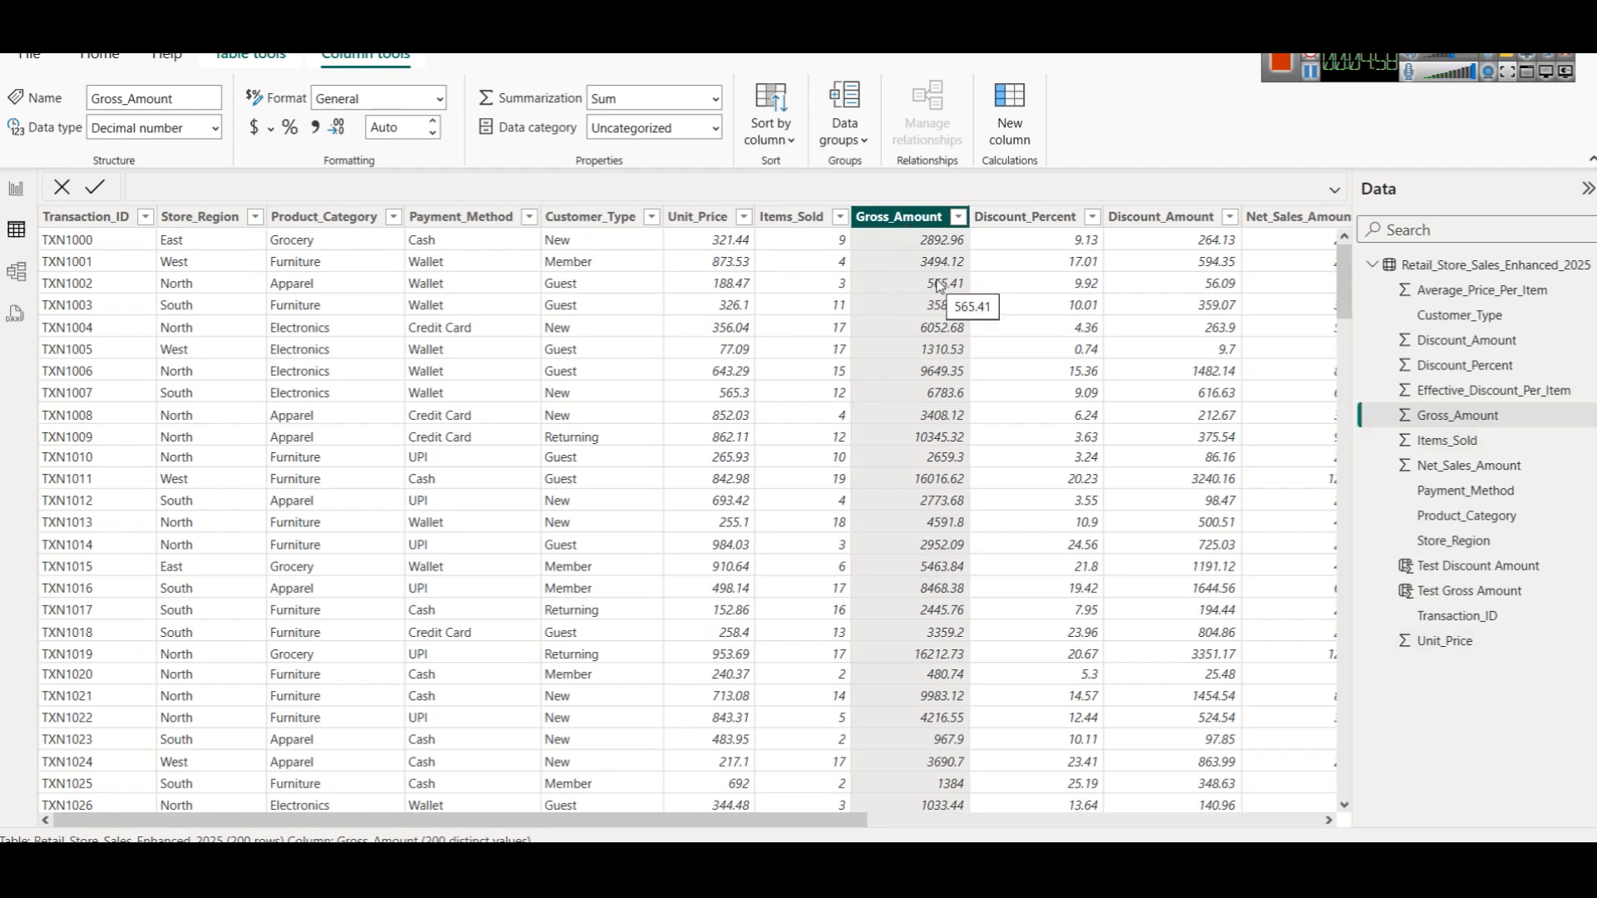
left_click(1039, 225)
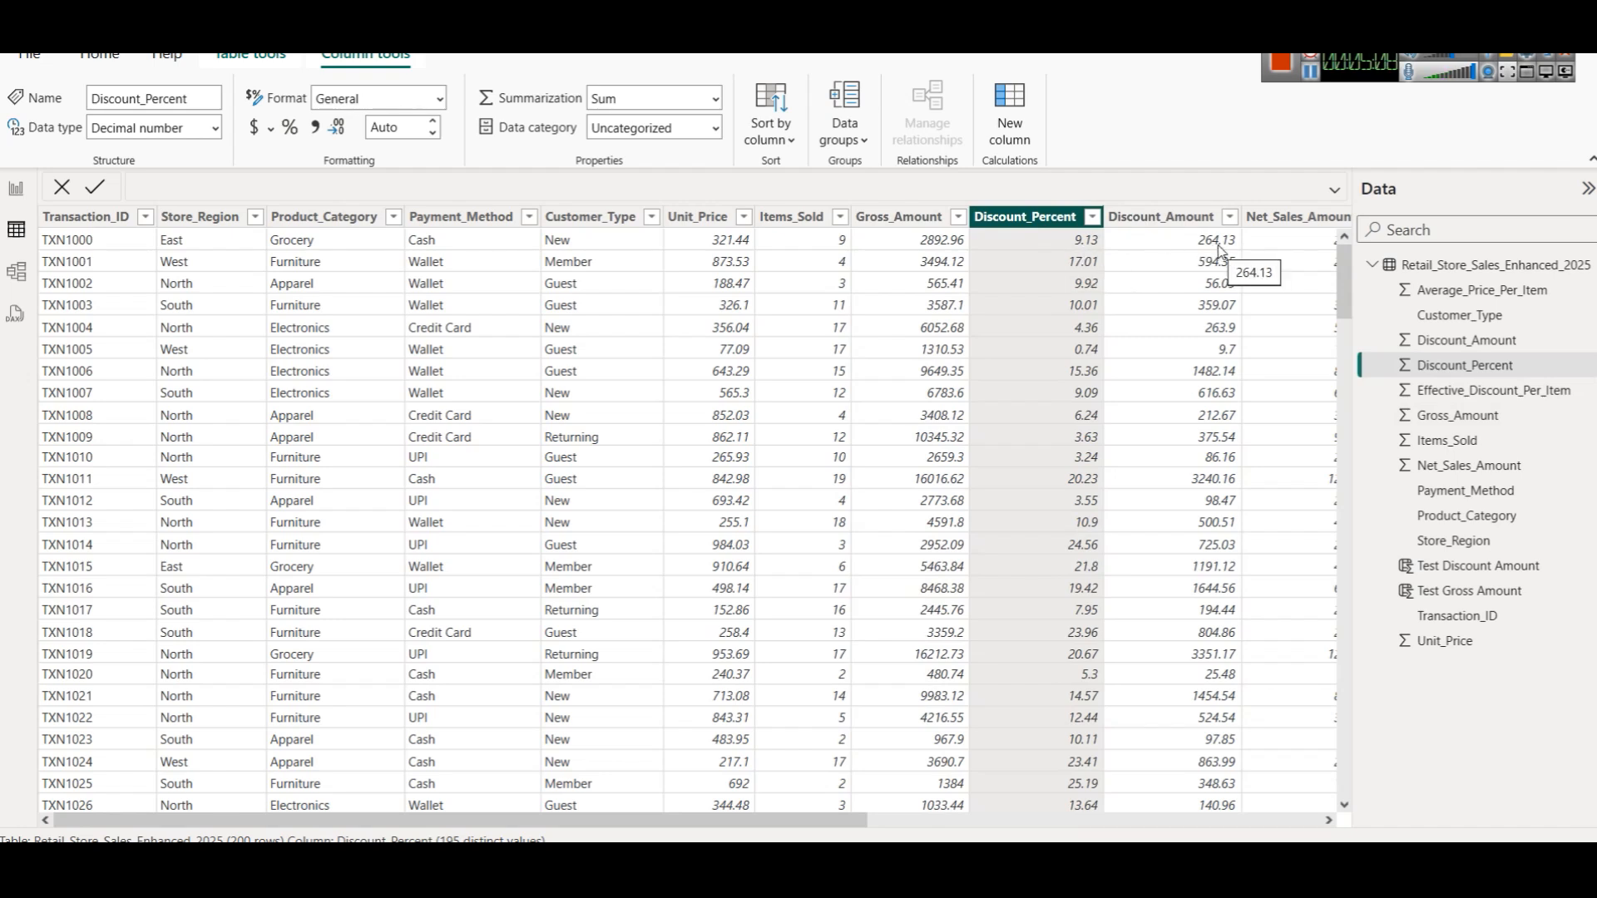
left_click(948, 246)
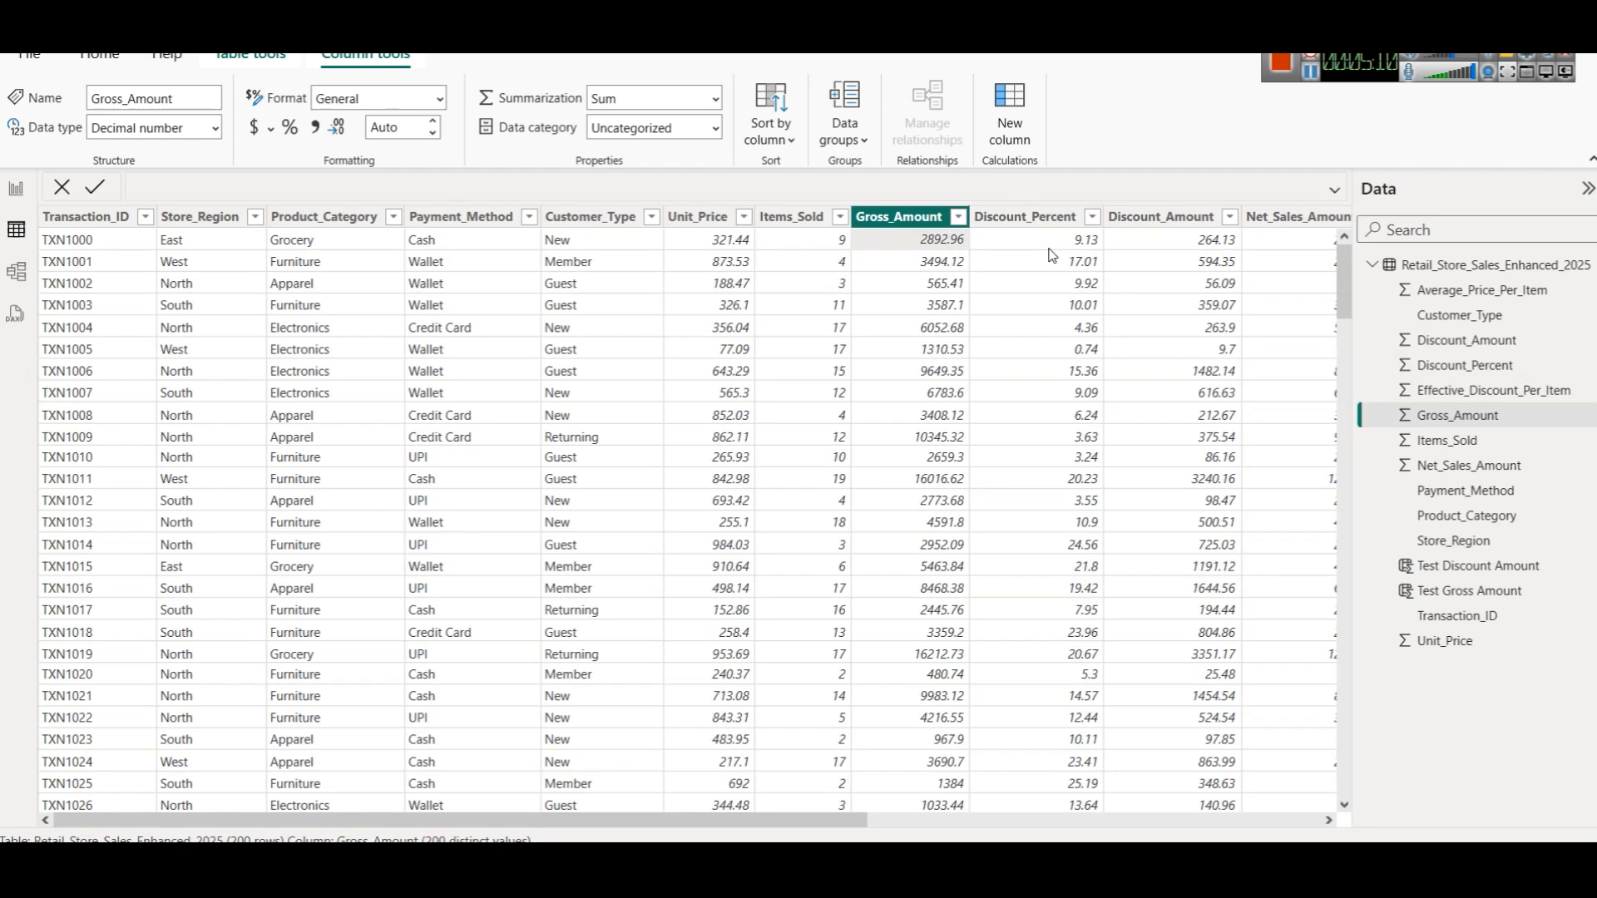
left_click(1068, 249)
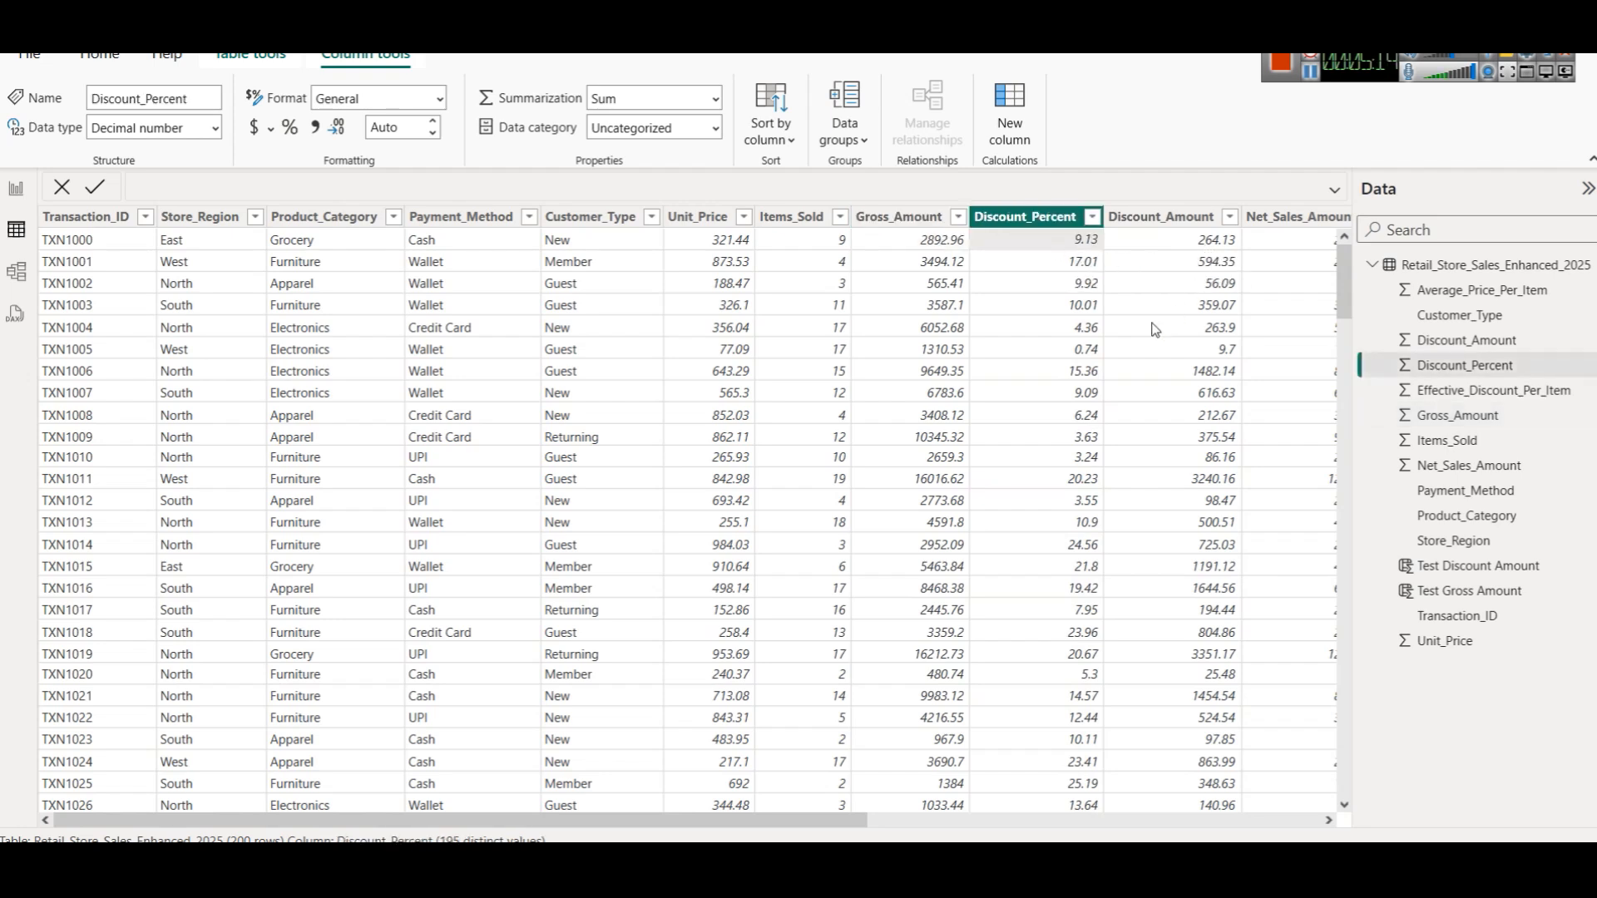
left_click_drag(797, 822, 1137, 822)
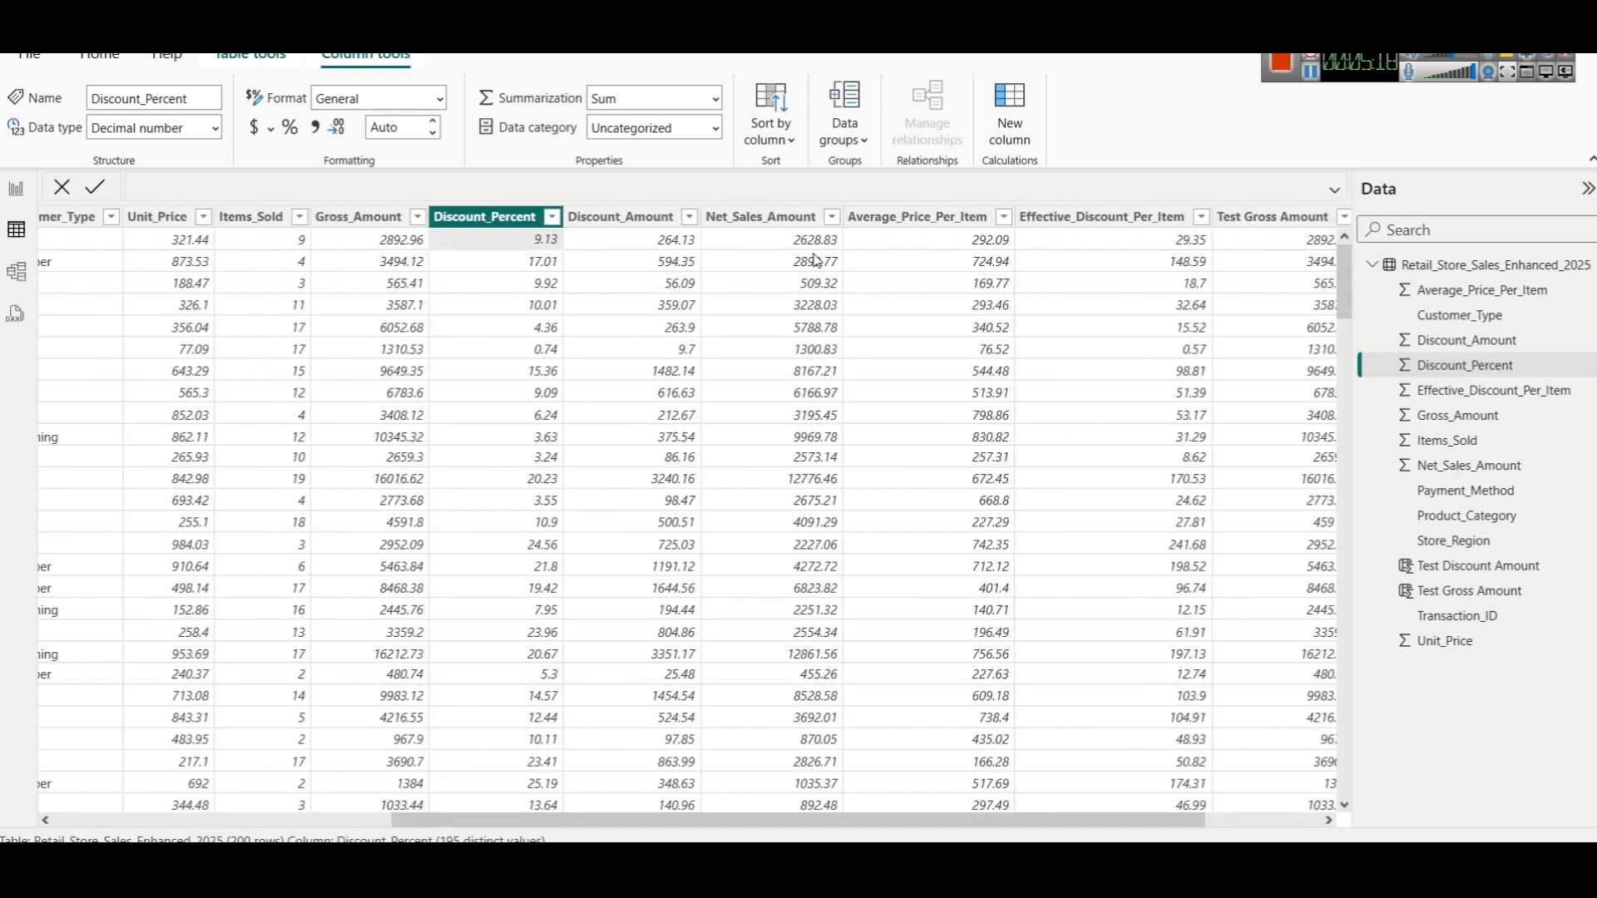
left_click(782, 218)
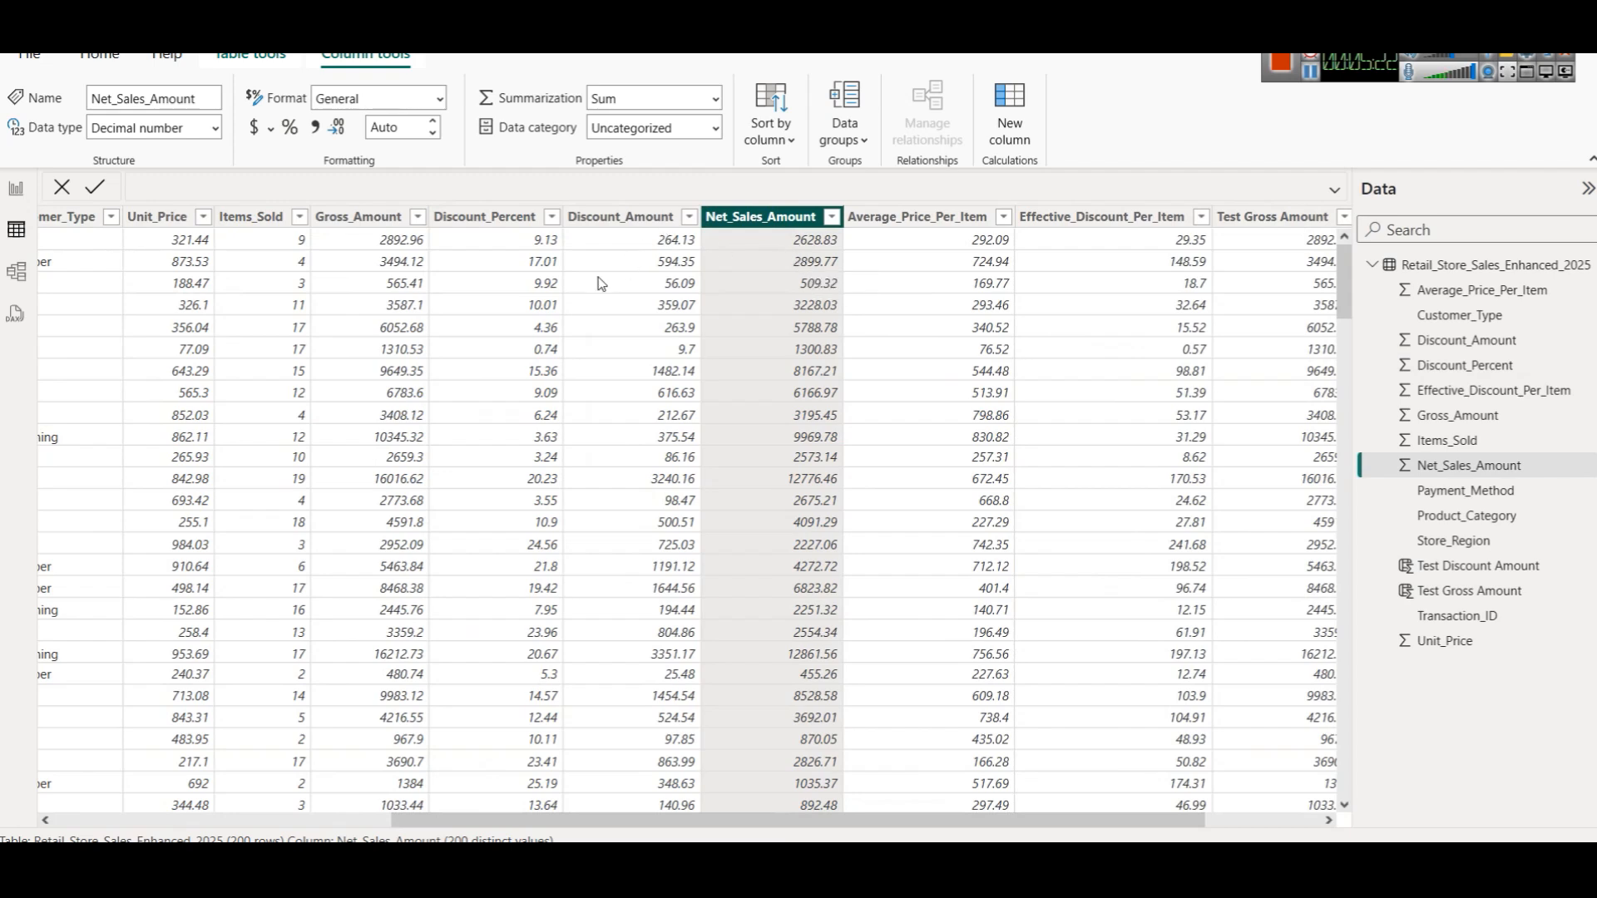
Step: Compare the Gross_Amount, Net_Sales_Amount and Average_Price_Per_Item columns of the retail sales table
left_click(392, 251)
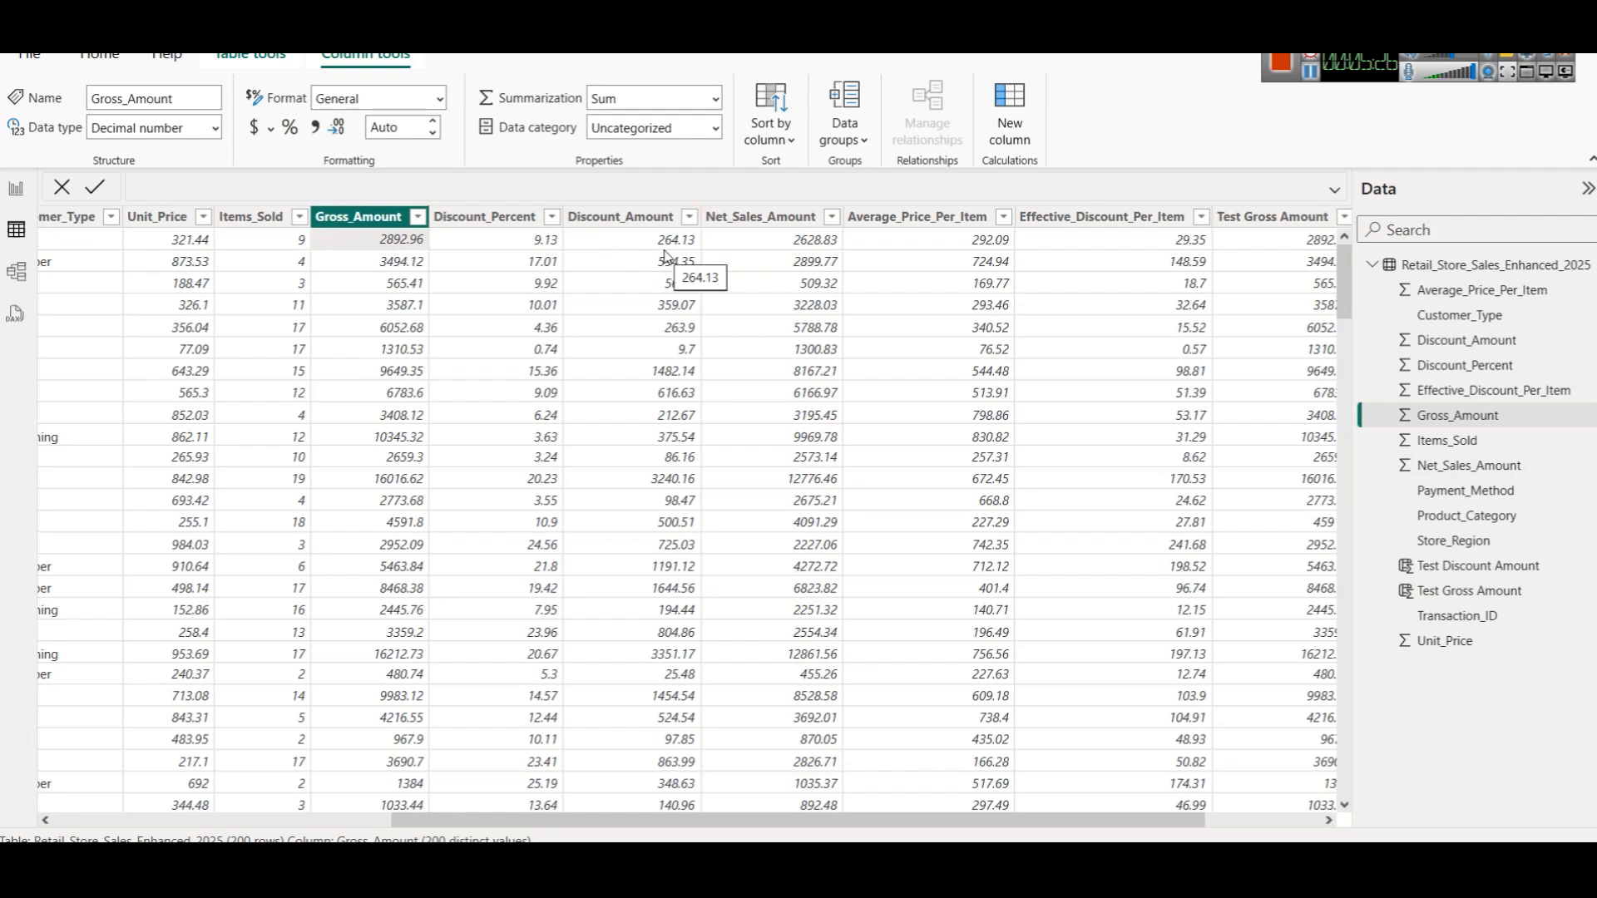
left_click(796, 244)
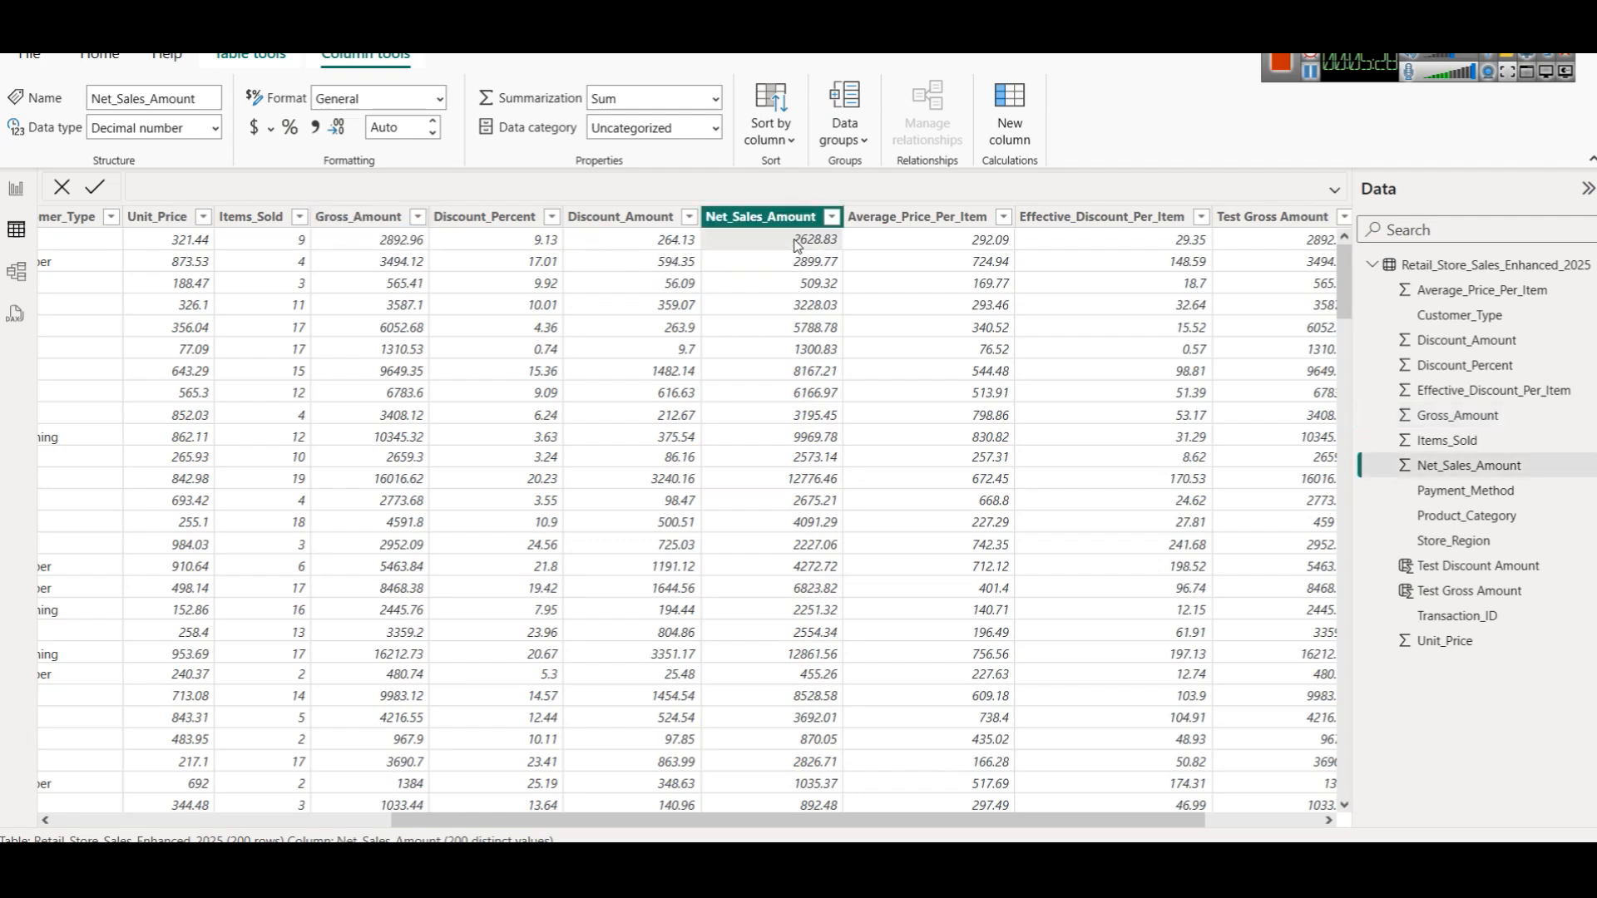
left_click(899, 226)
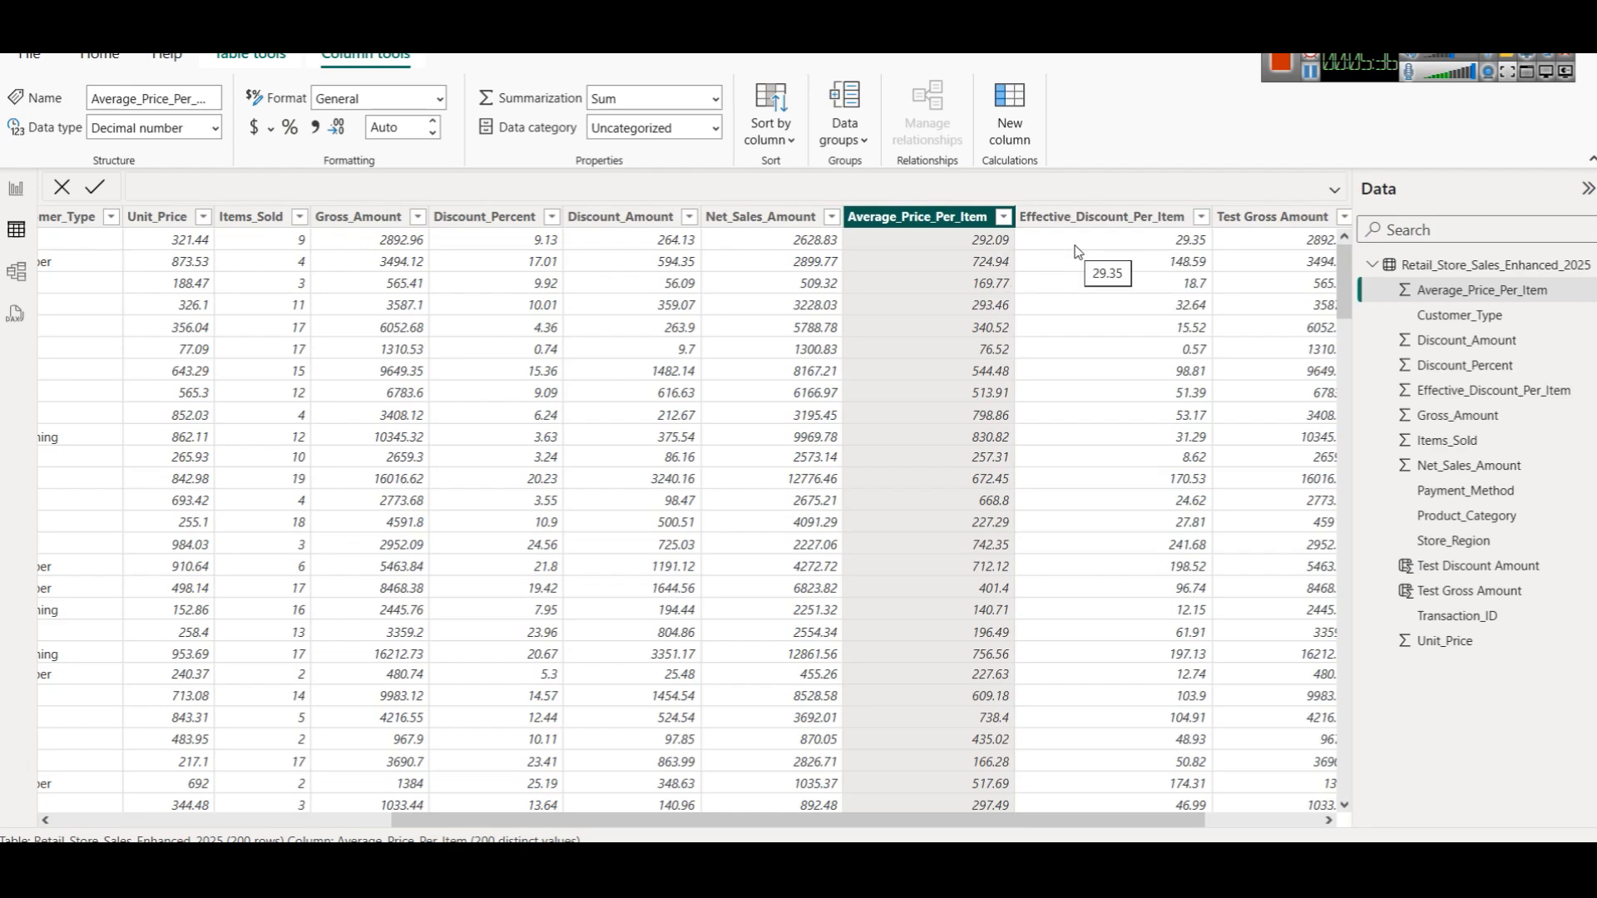
Step: Examine the formulas of the calculated columns Test Gross Amount and Test Discount Amount and the fields they use
left_click_drag(1194, 821, 1319, 830)
left_click(1096, 217)
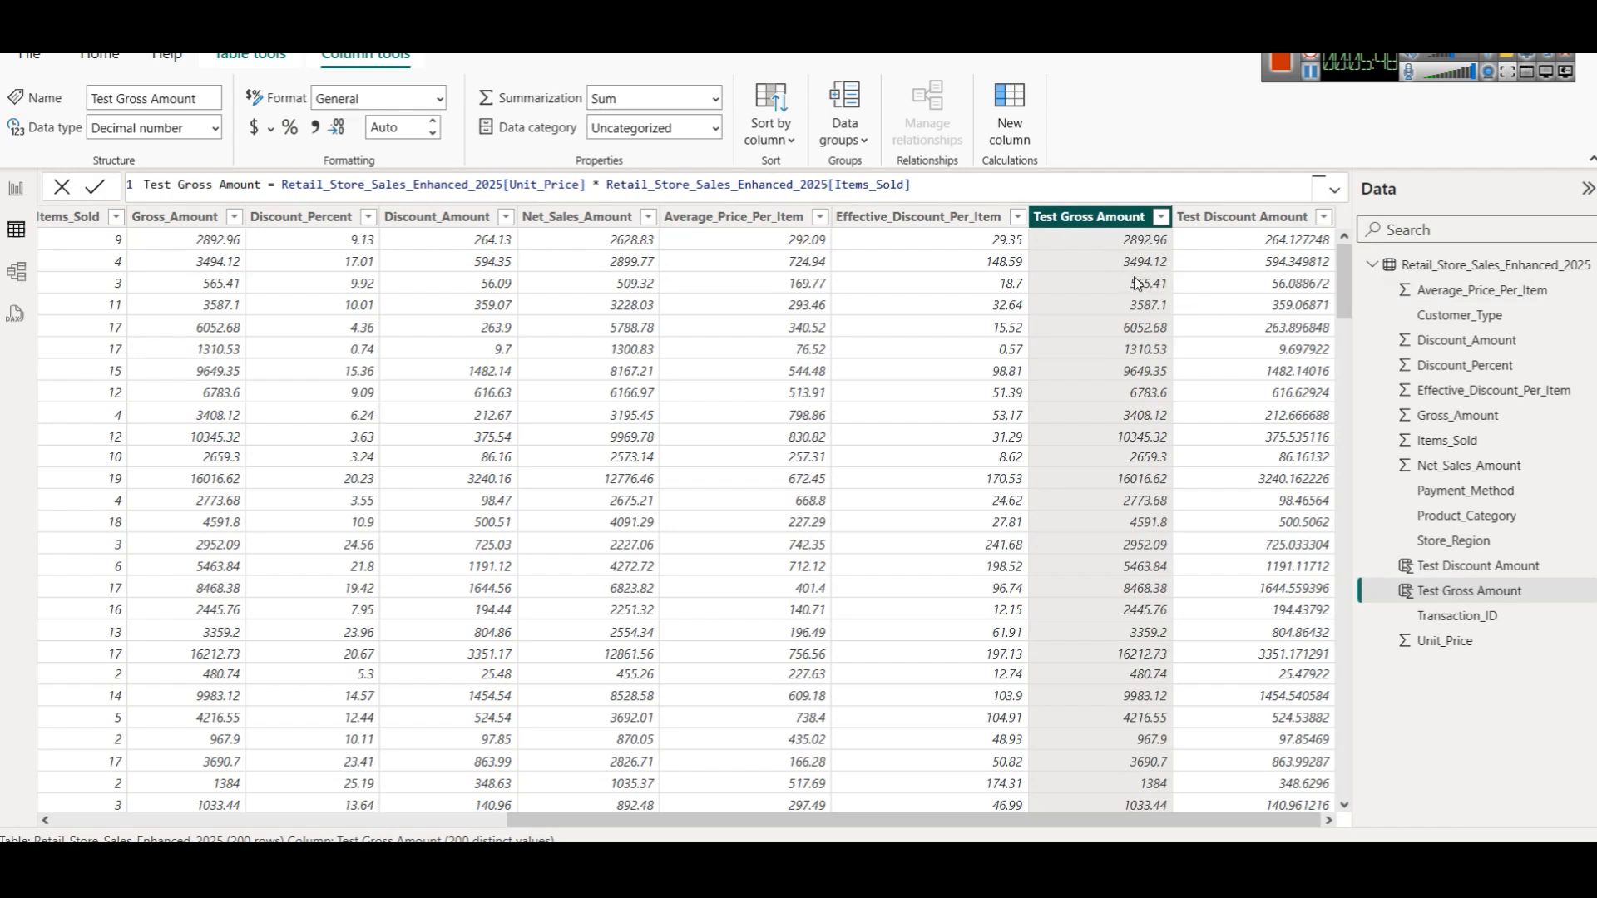
left_click(1423, 569)
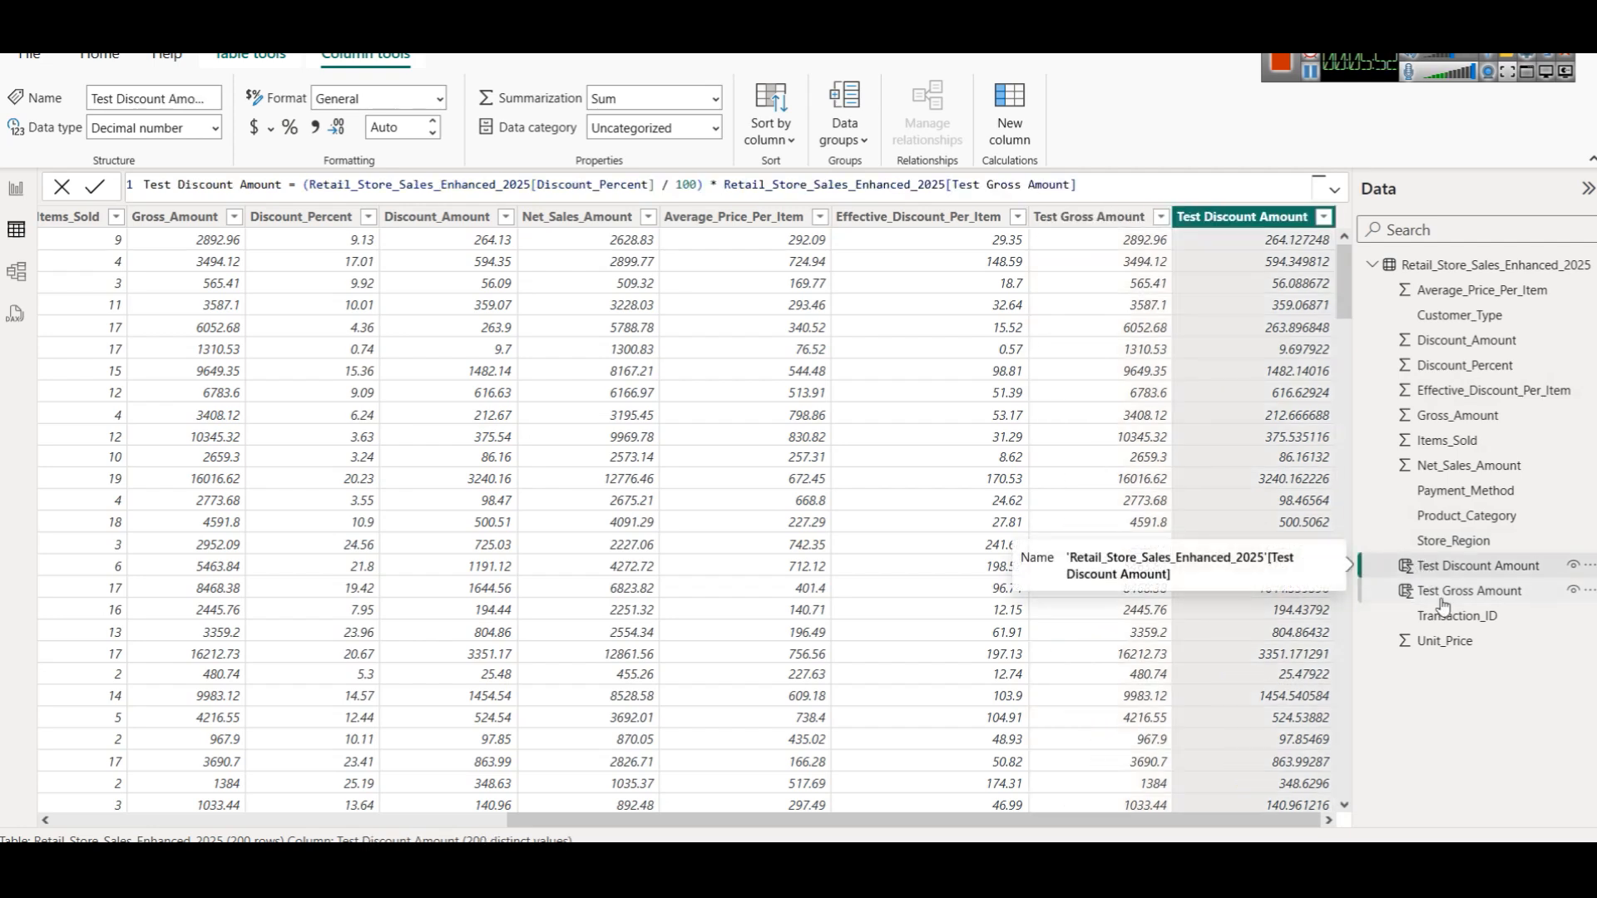
left_click(1447, 594)
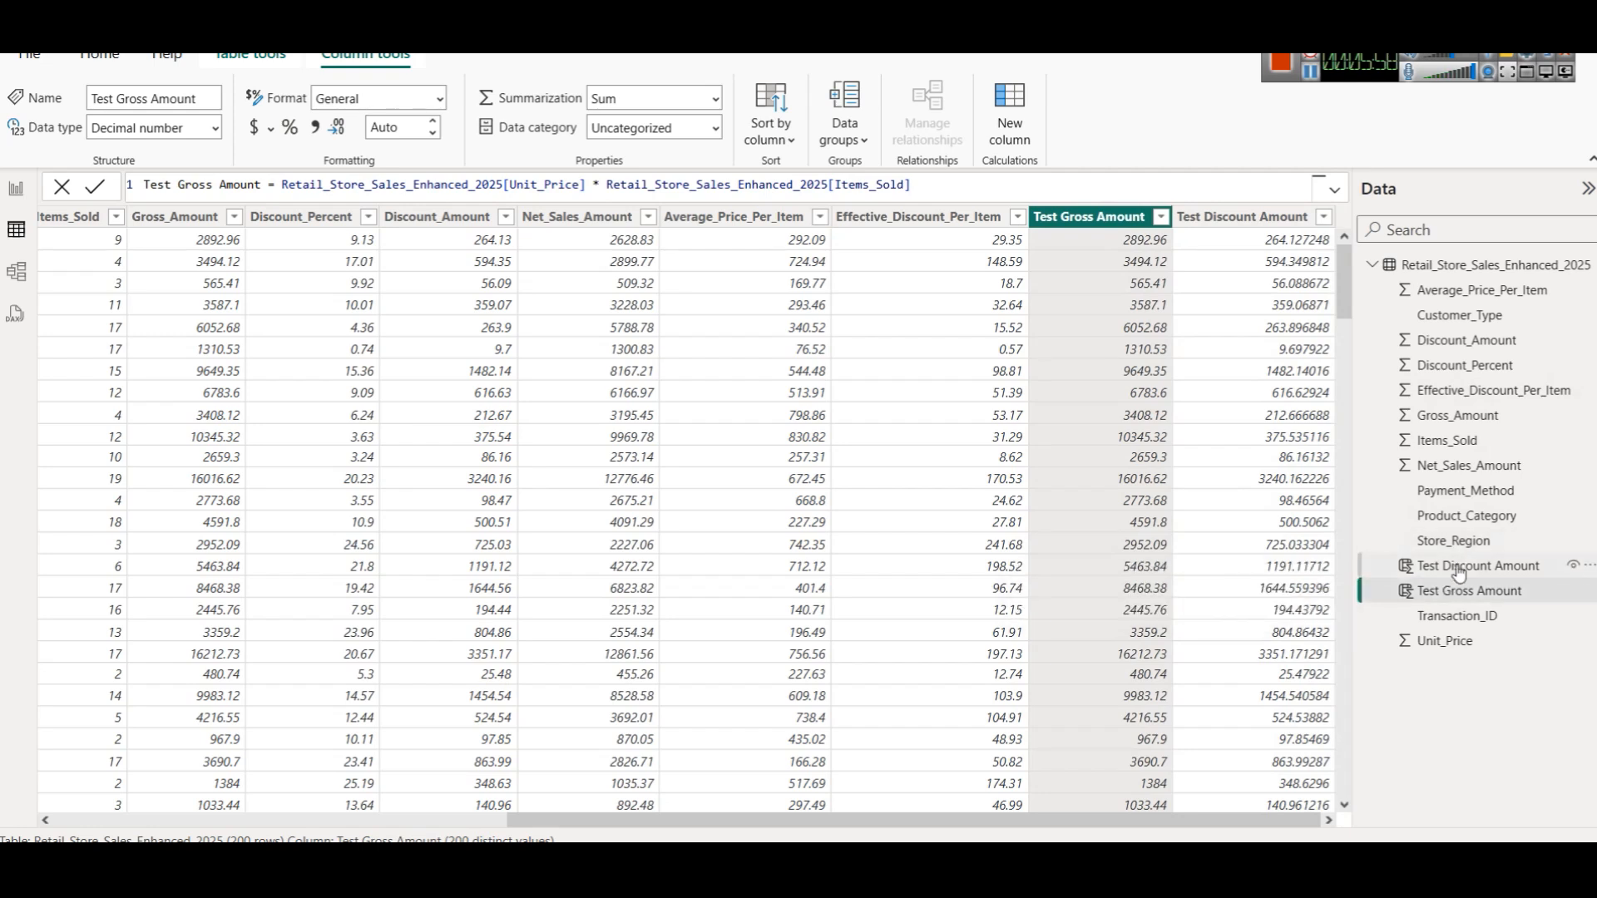
left_click(1462, 568)
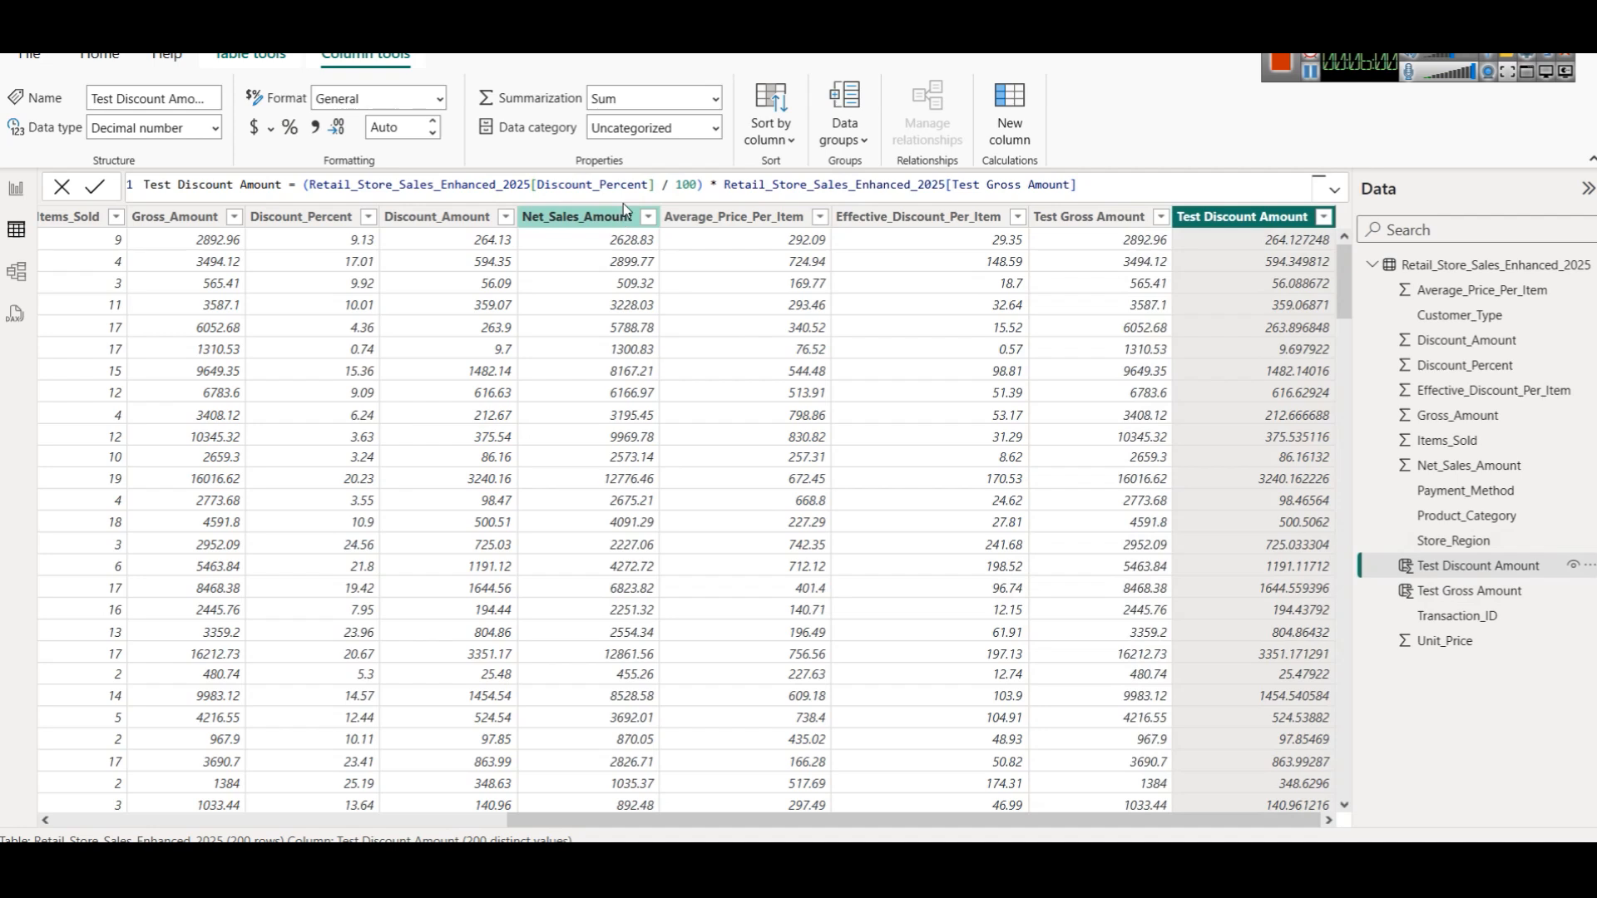
left_click_drag(707, 186, 310, 186)
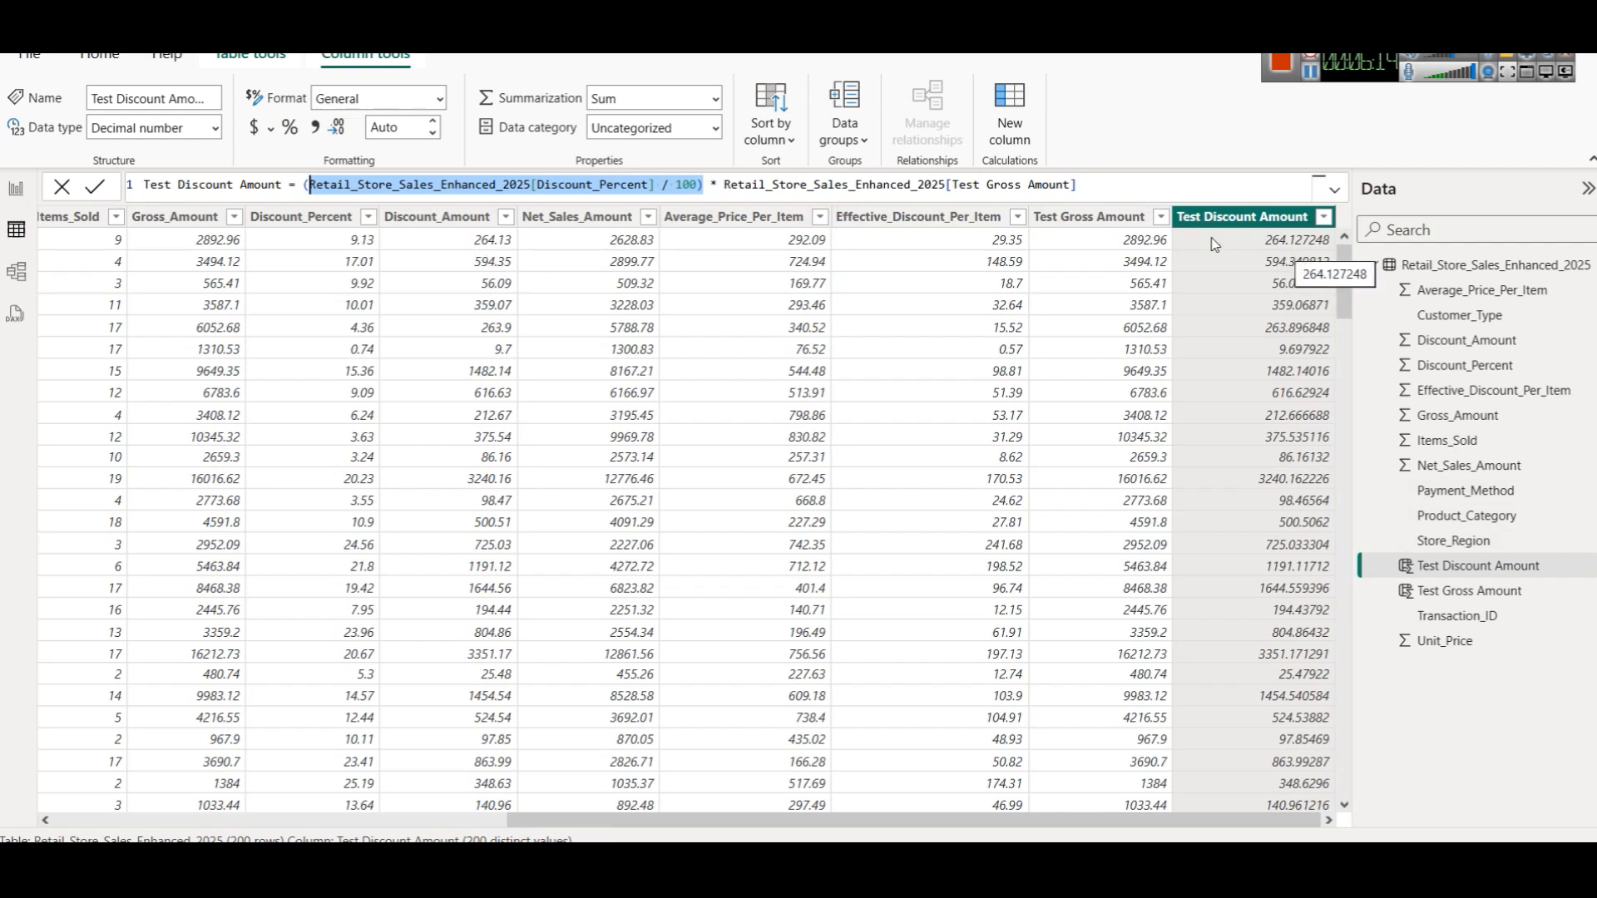
left_click(1107, 223)
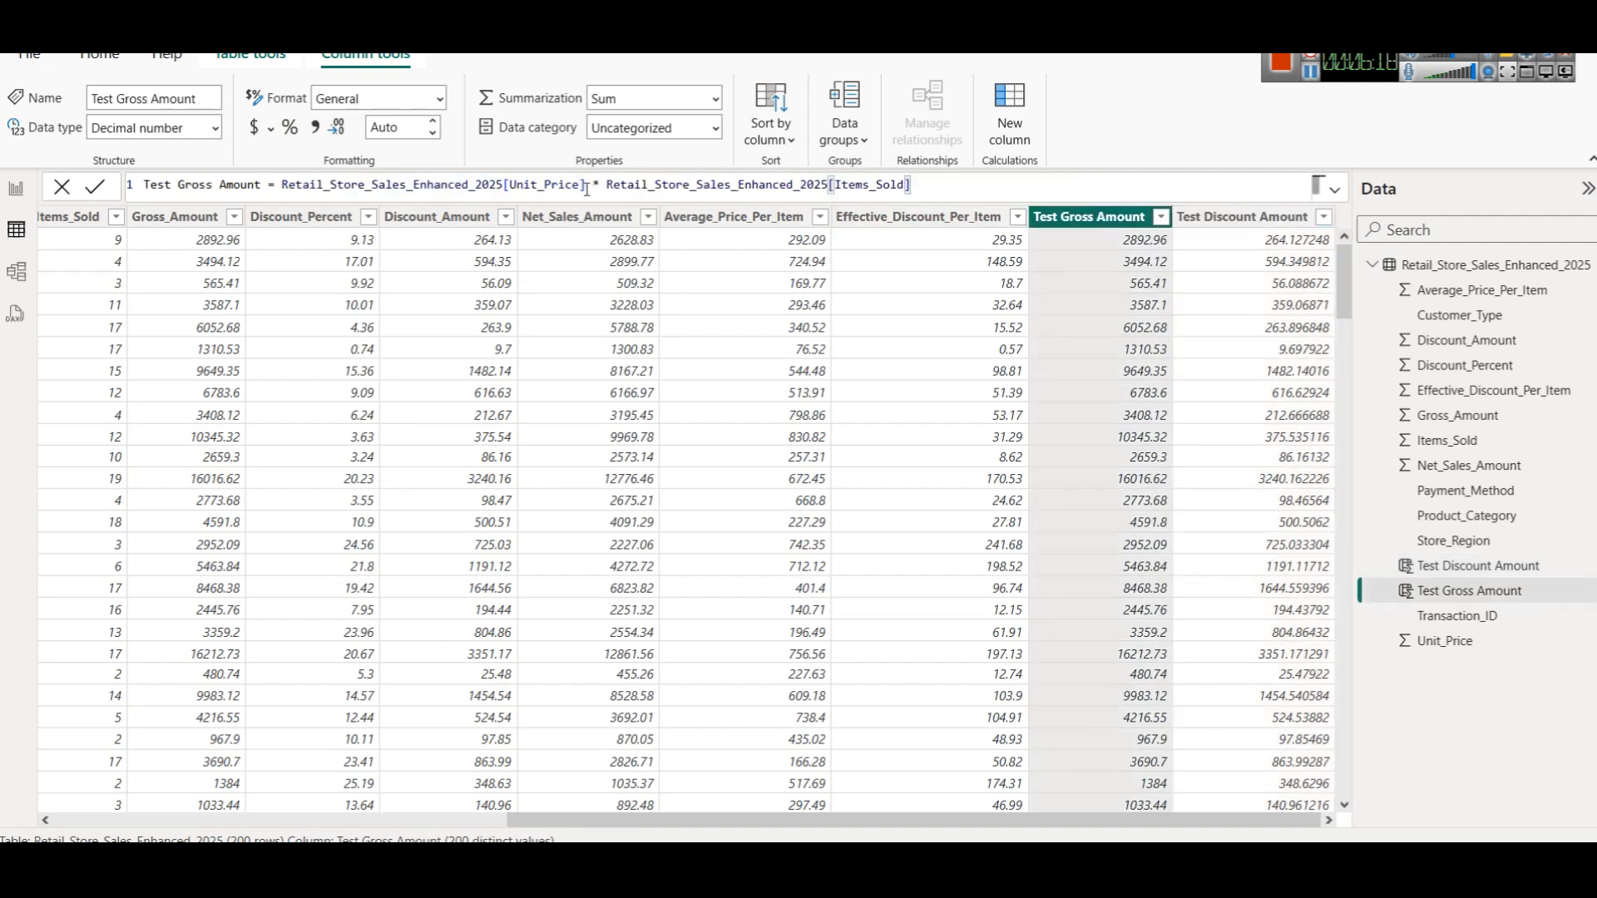
left_click_drag(589, 184, 400, 188)
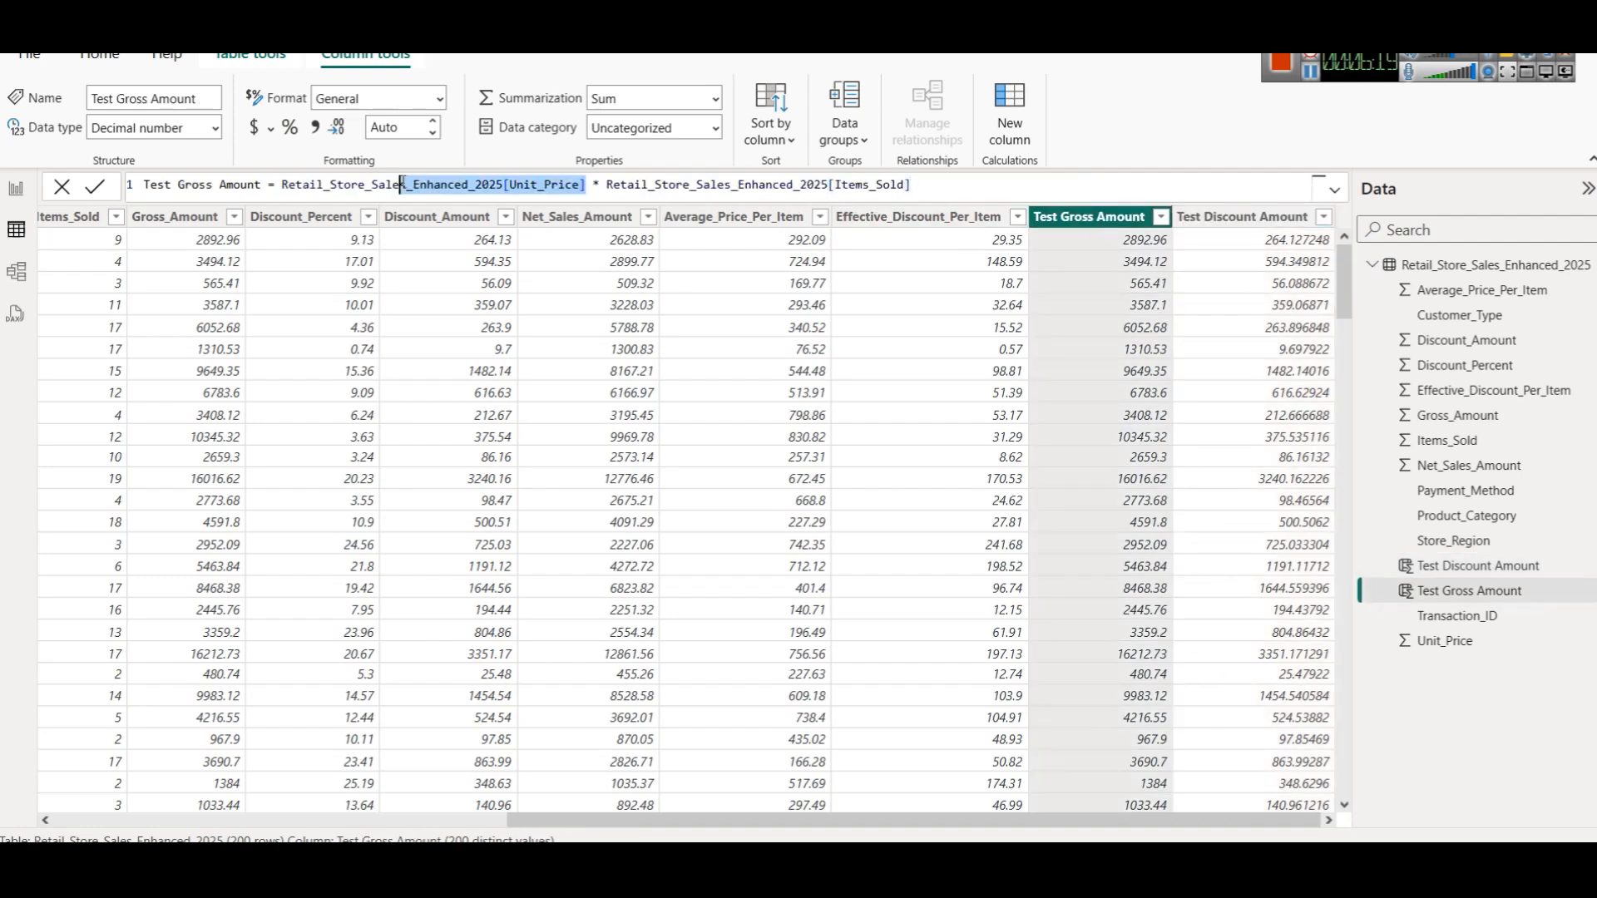
left_click(947, 192)
left_click(779, 186, "shift")
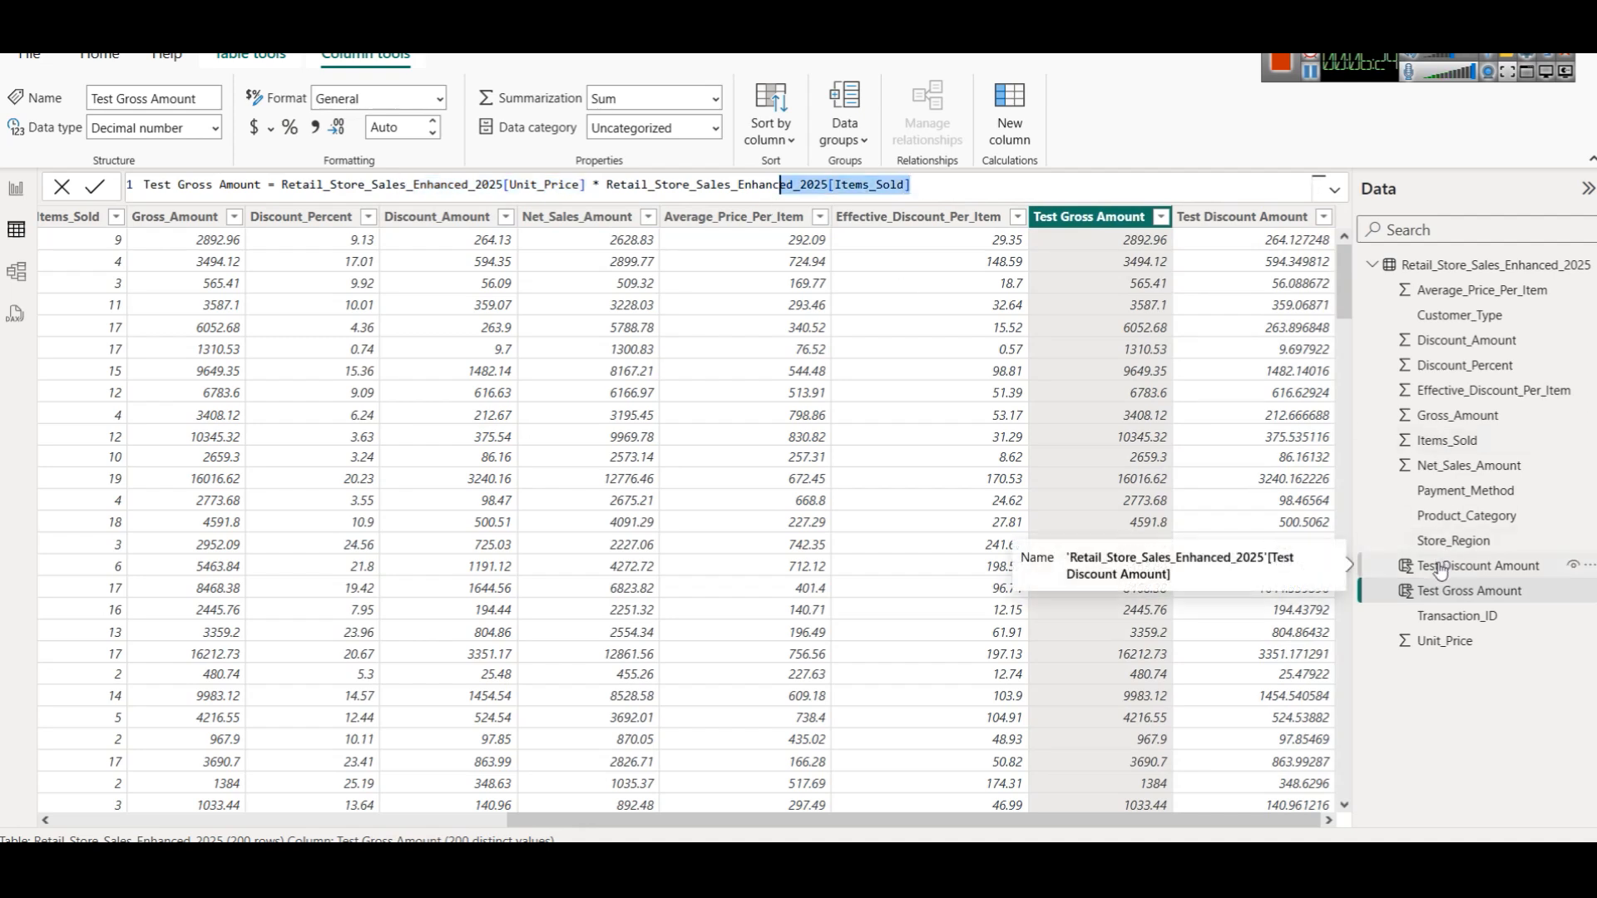
left_click_drag(337, 184, 889, 207)
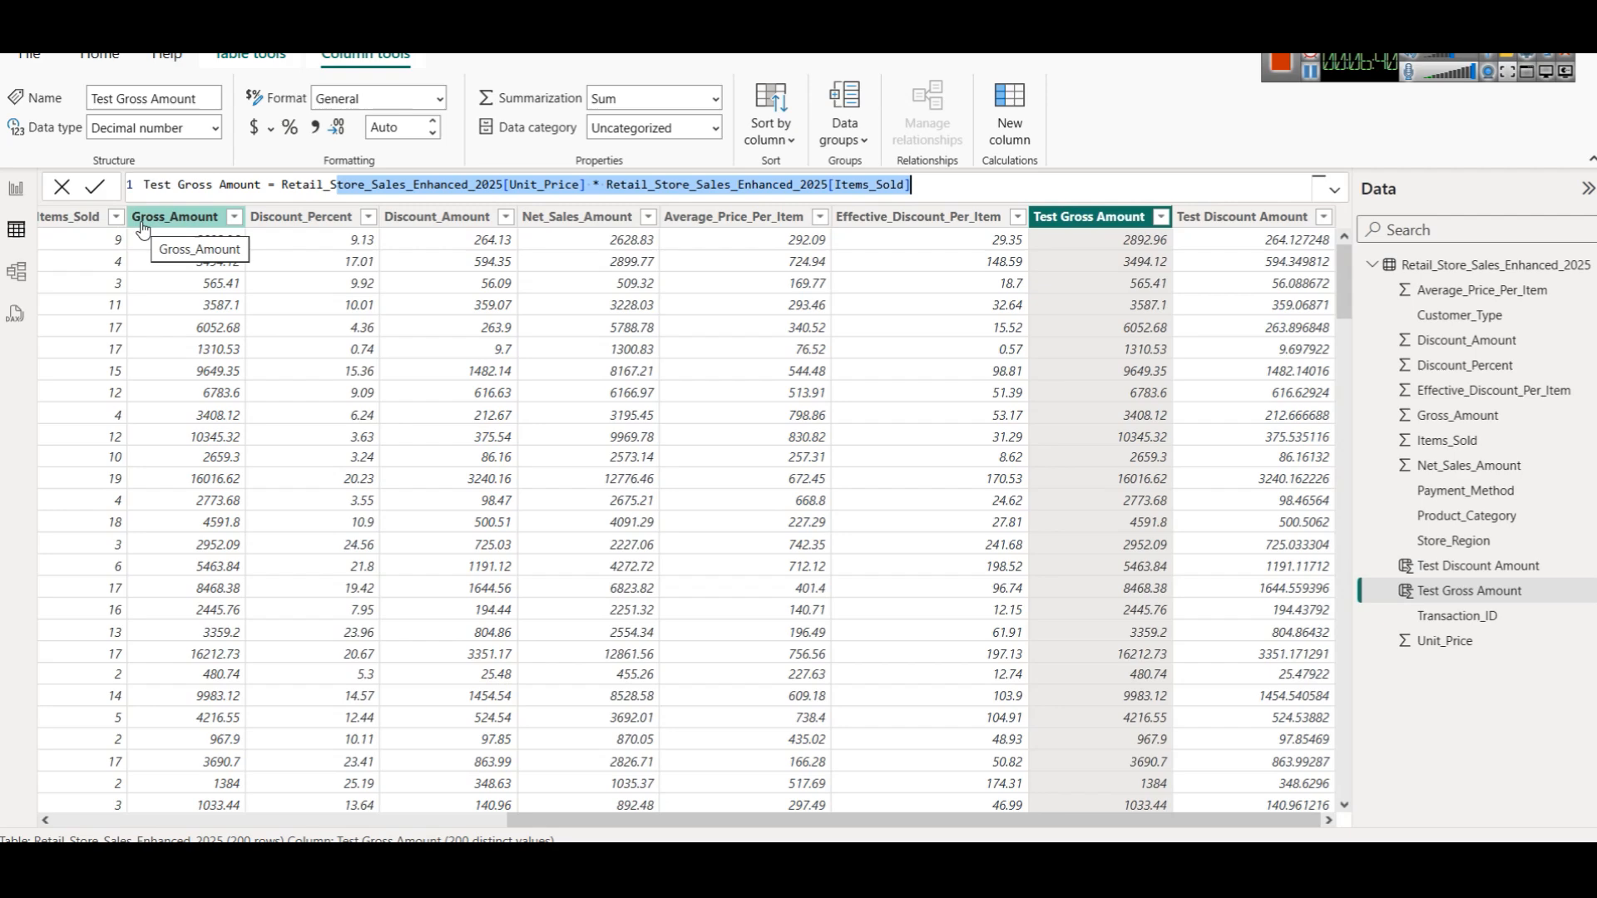
Step: Return to Page 1 of the report and add the Average_Price_Per_Item field to the empty card
left_click(7, 191)
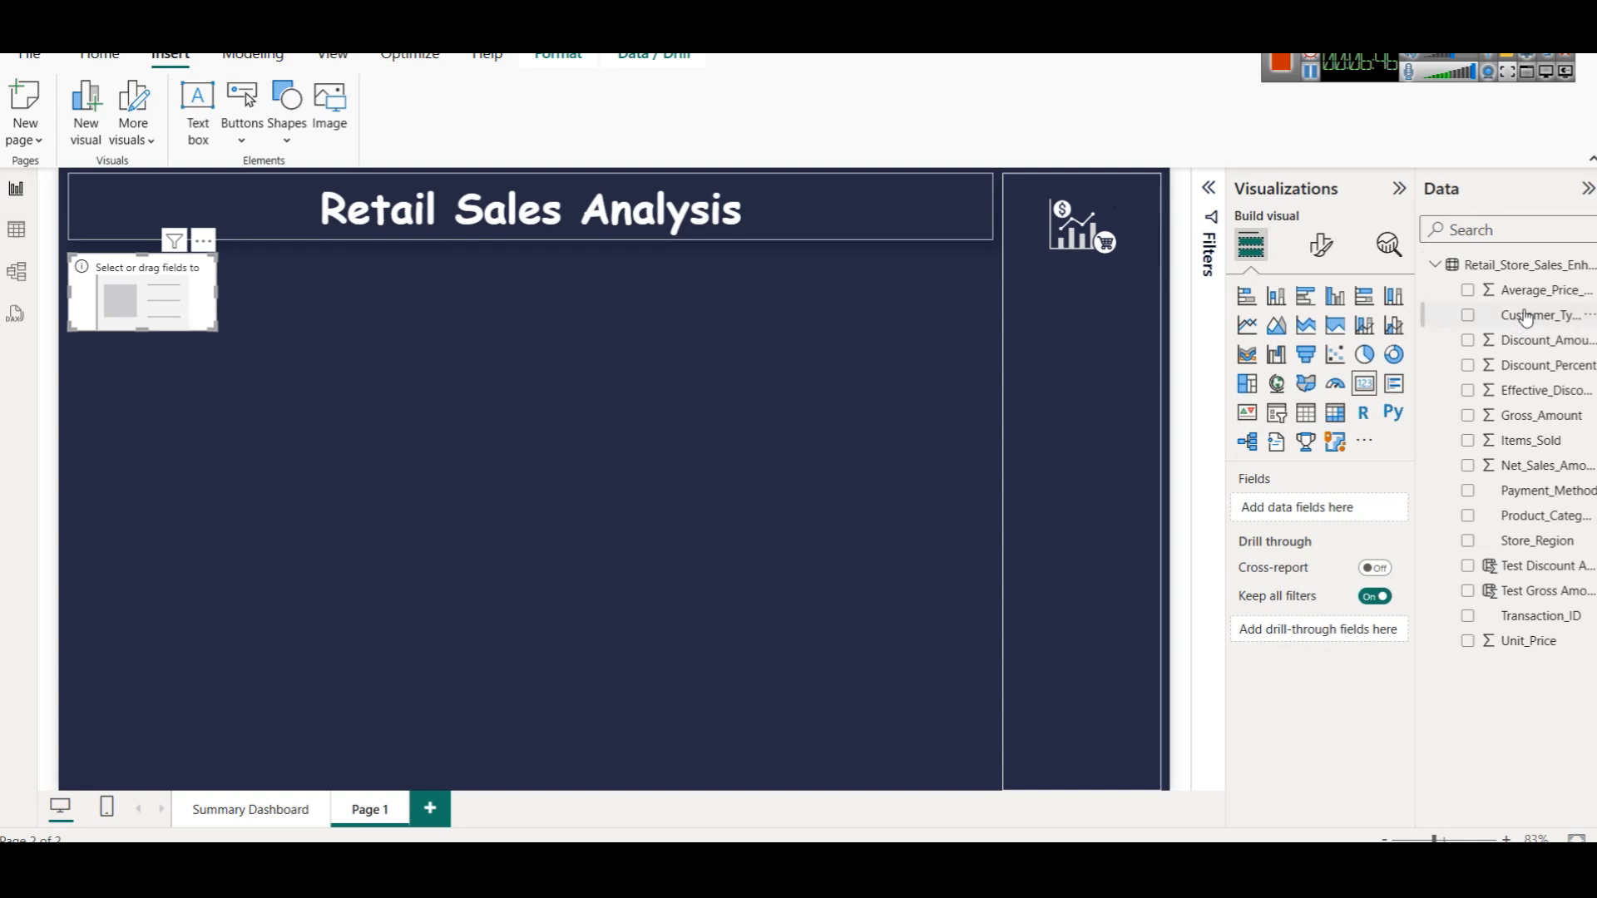
left_click_drag(1526, 301, 196, 291)
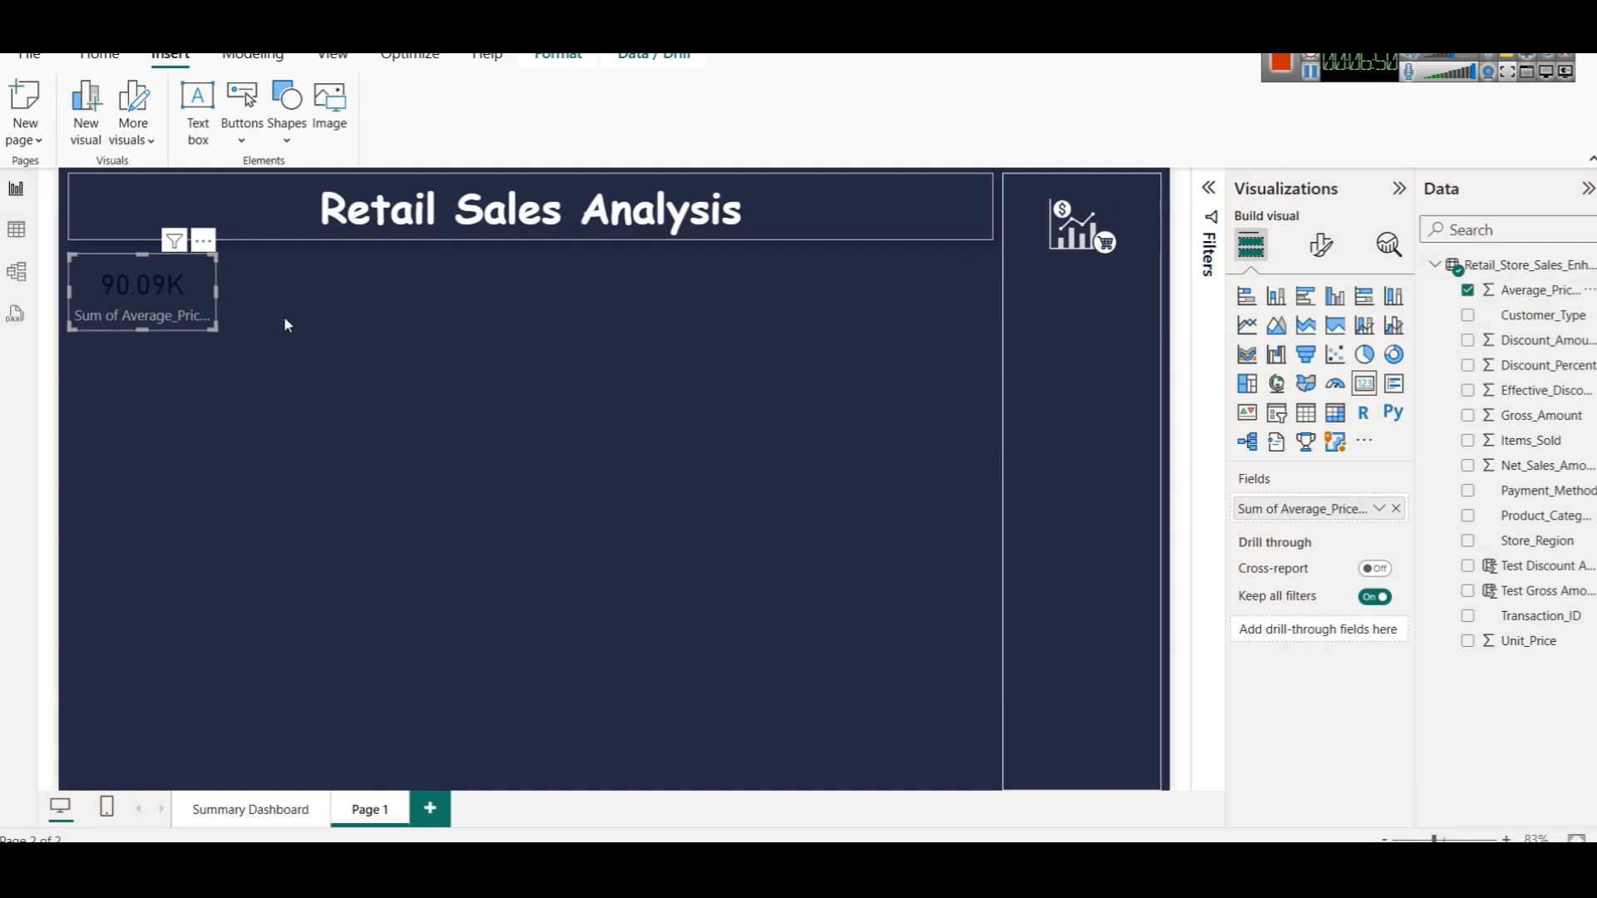
Step: Give the average price card a shadow and a white visual border
left_click(1321, 245)
left_click(1319, 337)
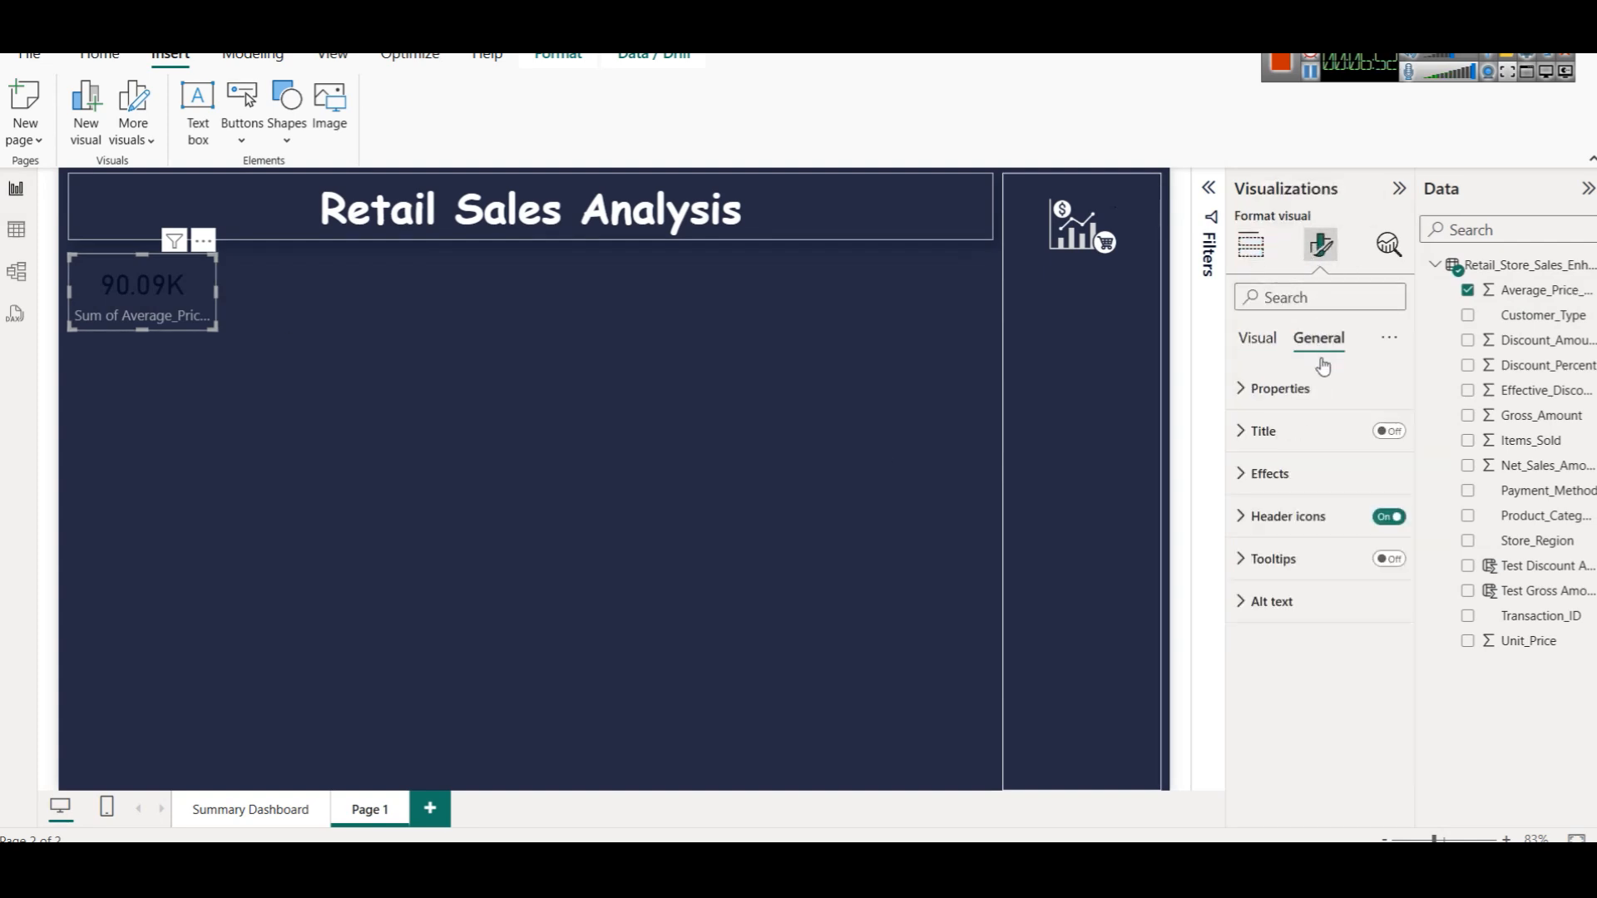
left_click(1290, 475)
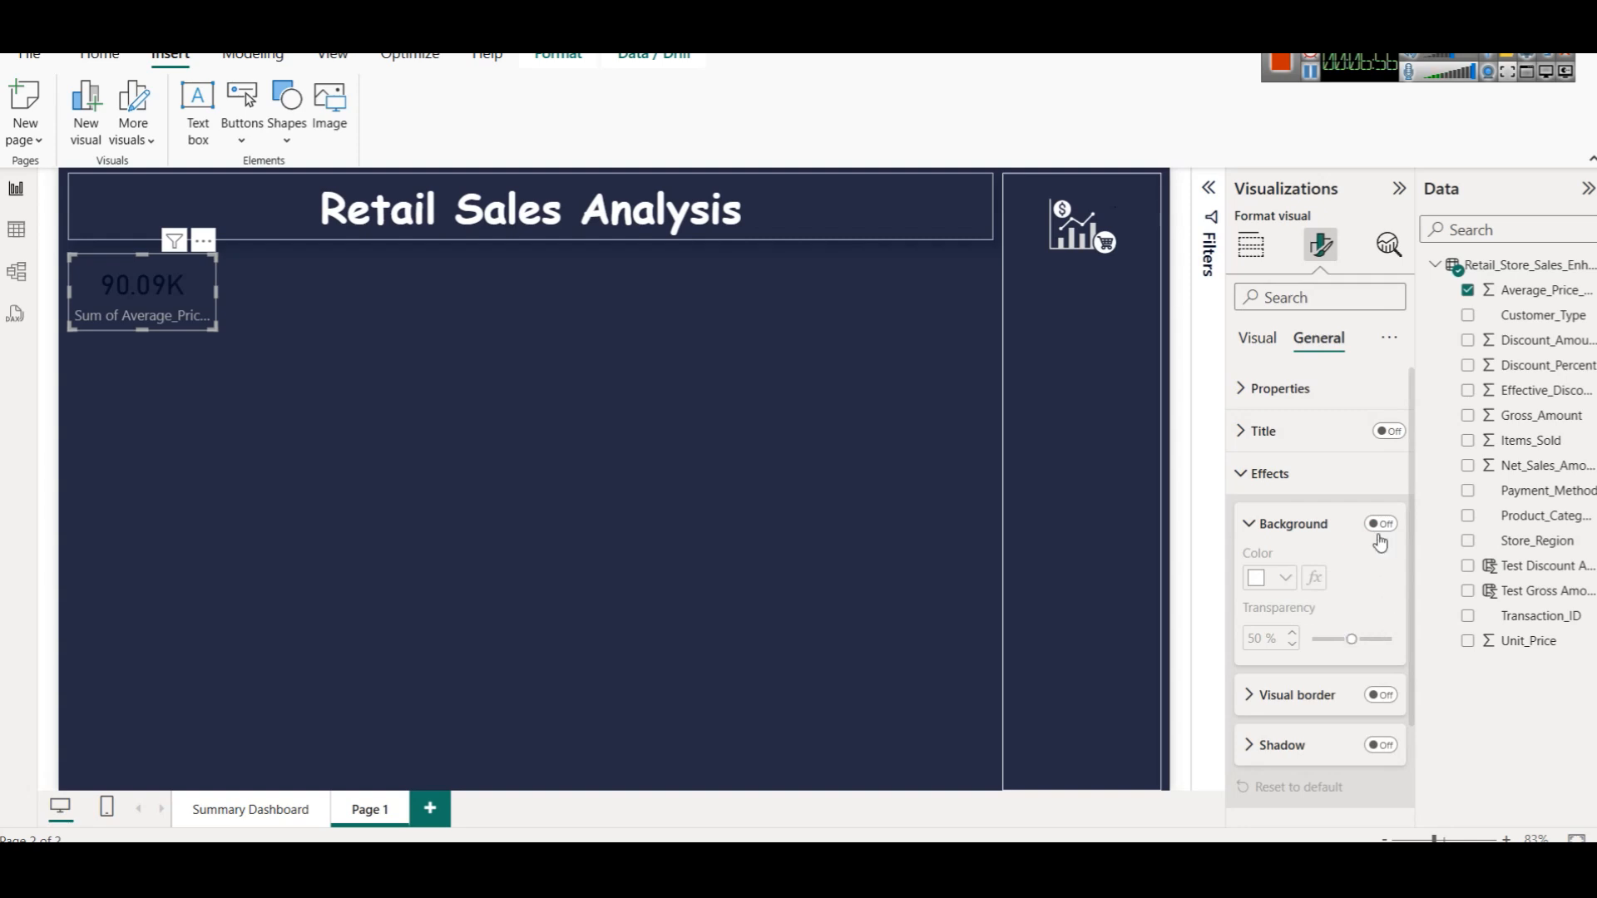
left_click(1381, 745)
left_click(1271, 707)
left_click(1381, 696)
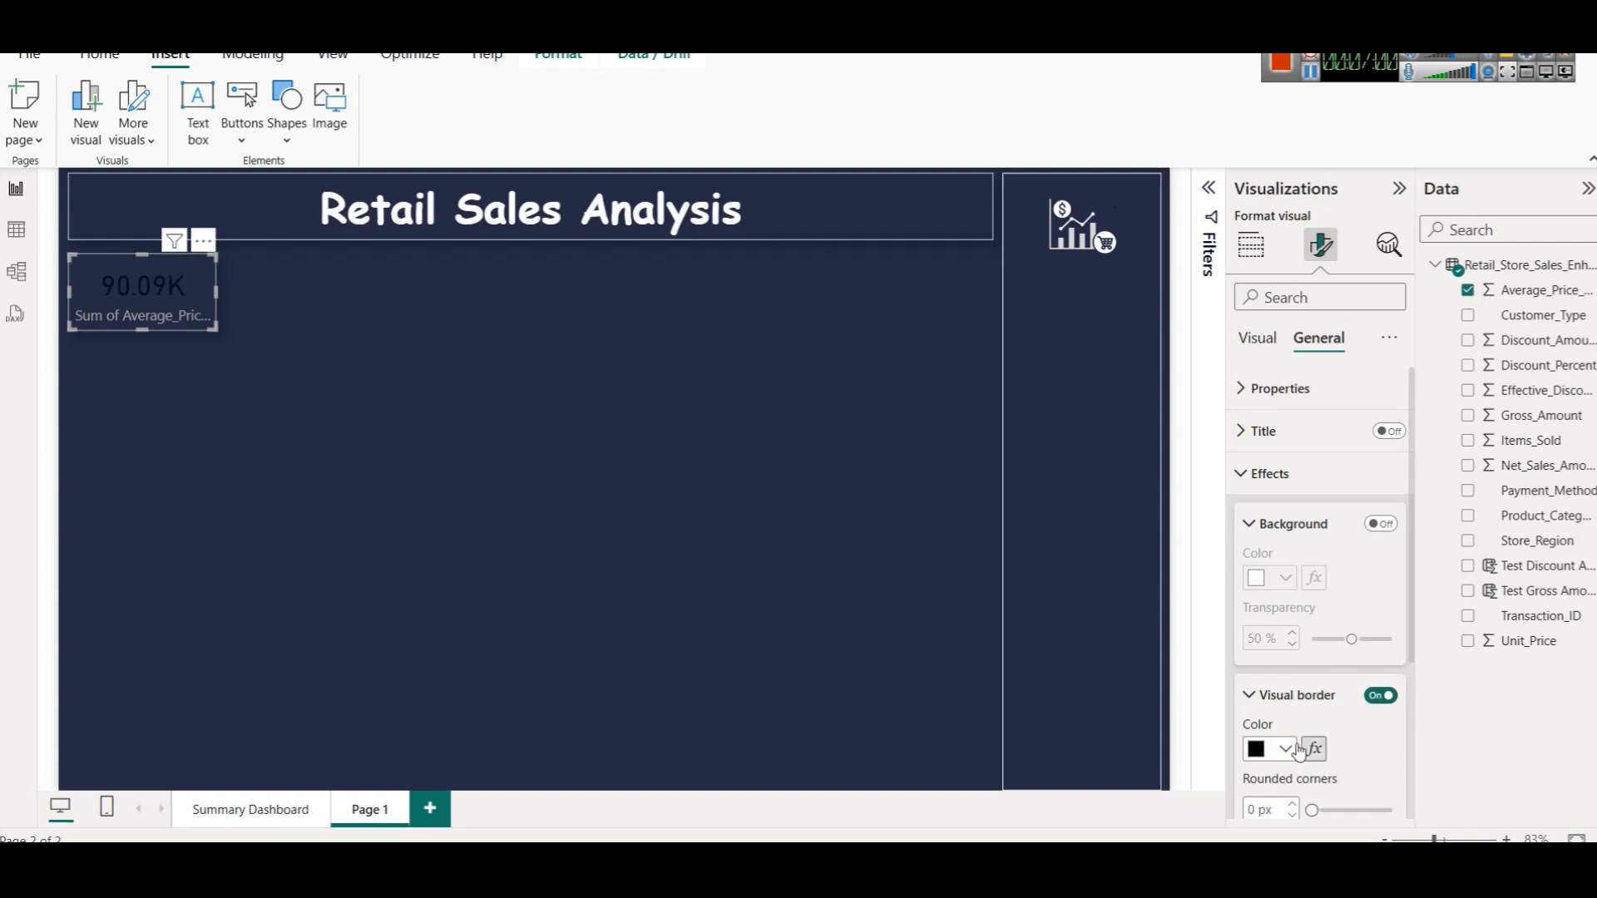
left_click(1269, 748)
left_click(1271, 418)
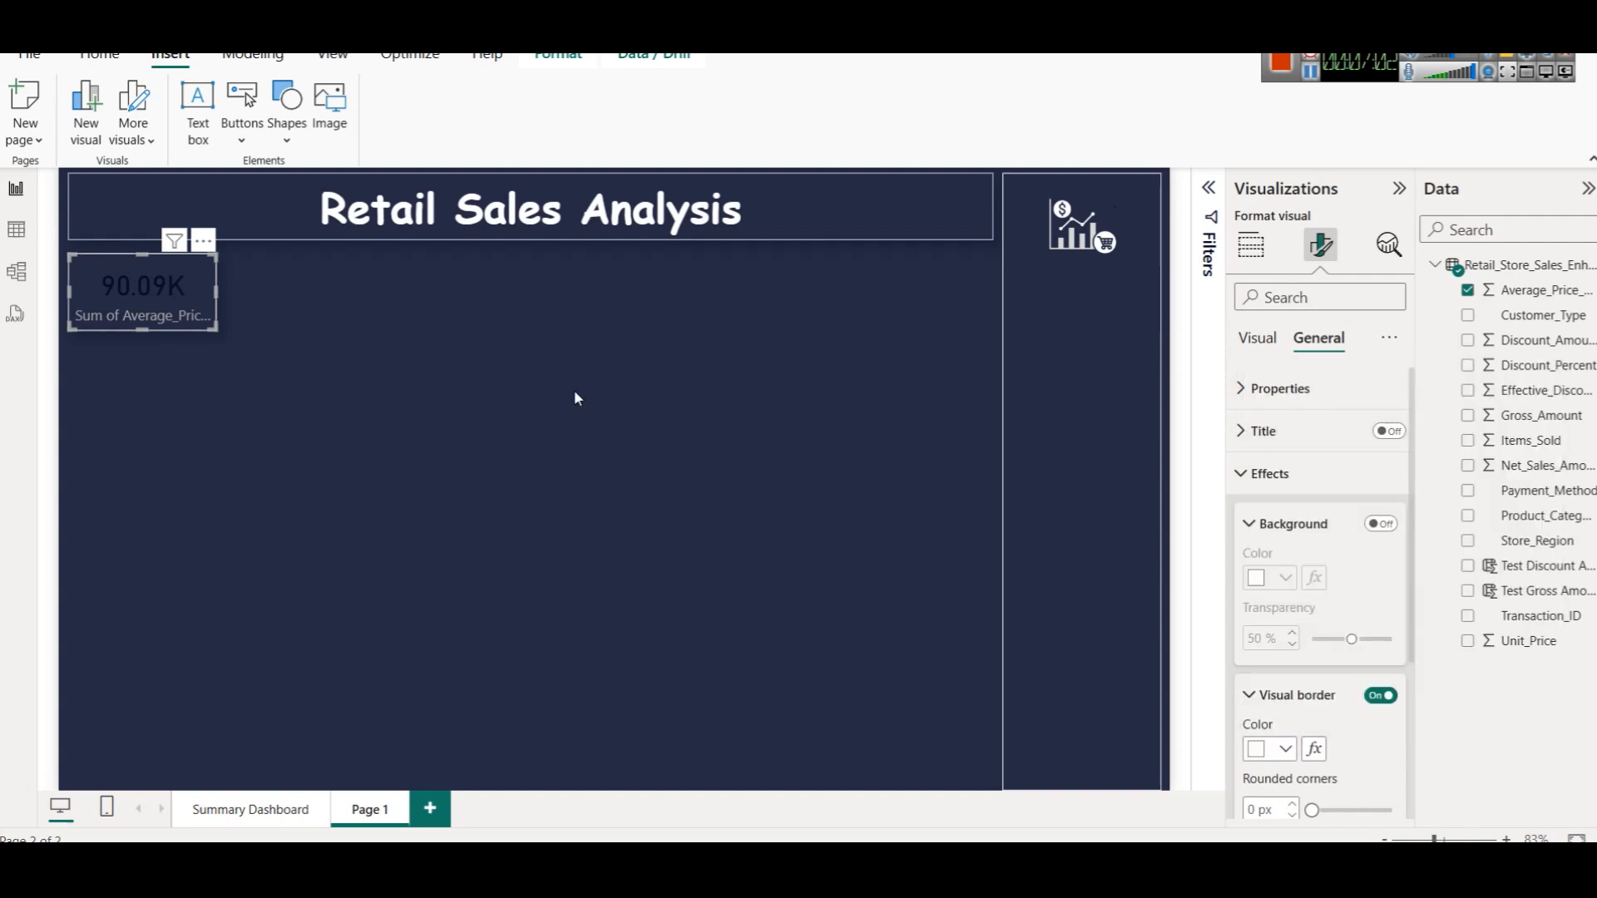
left_click(615, 403)
Step: Format the card's callout value in white with the Comic Sans MS font
left_click(152, 273)
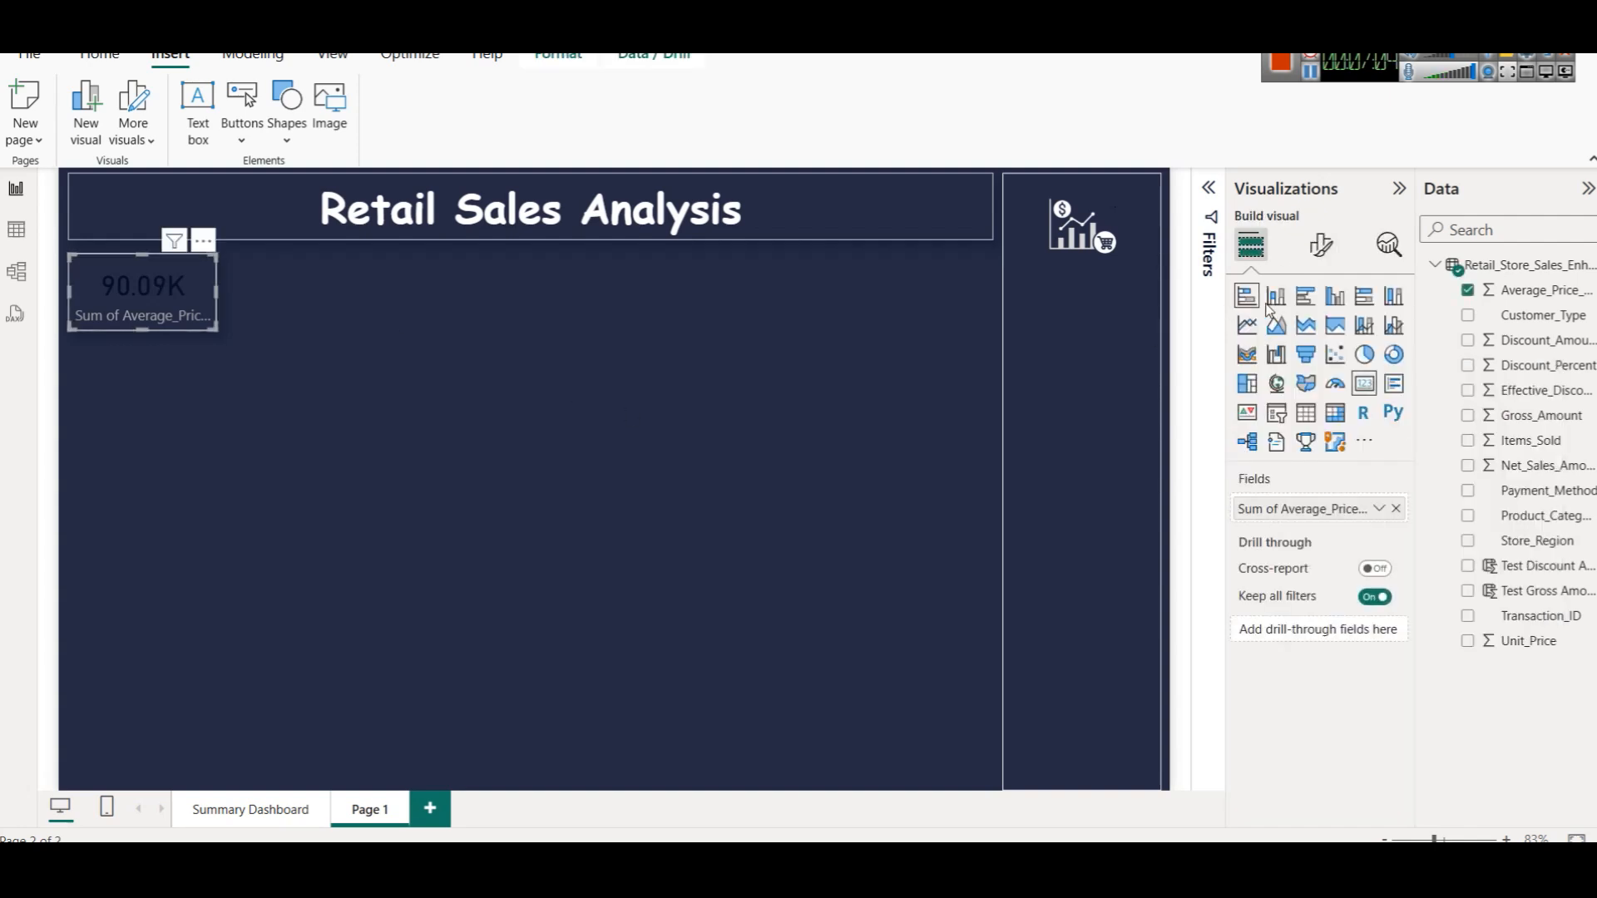
left_click(1321, 244)
left_click(1339, 386)
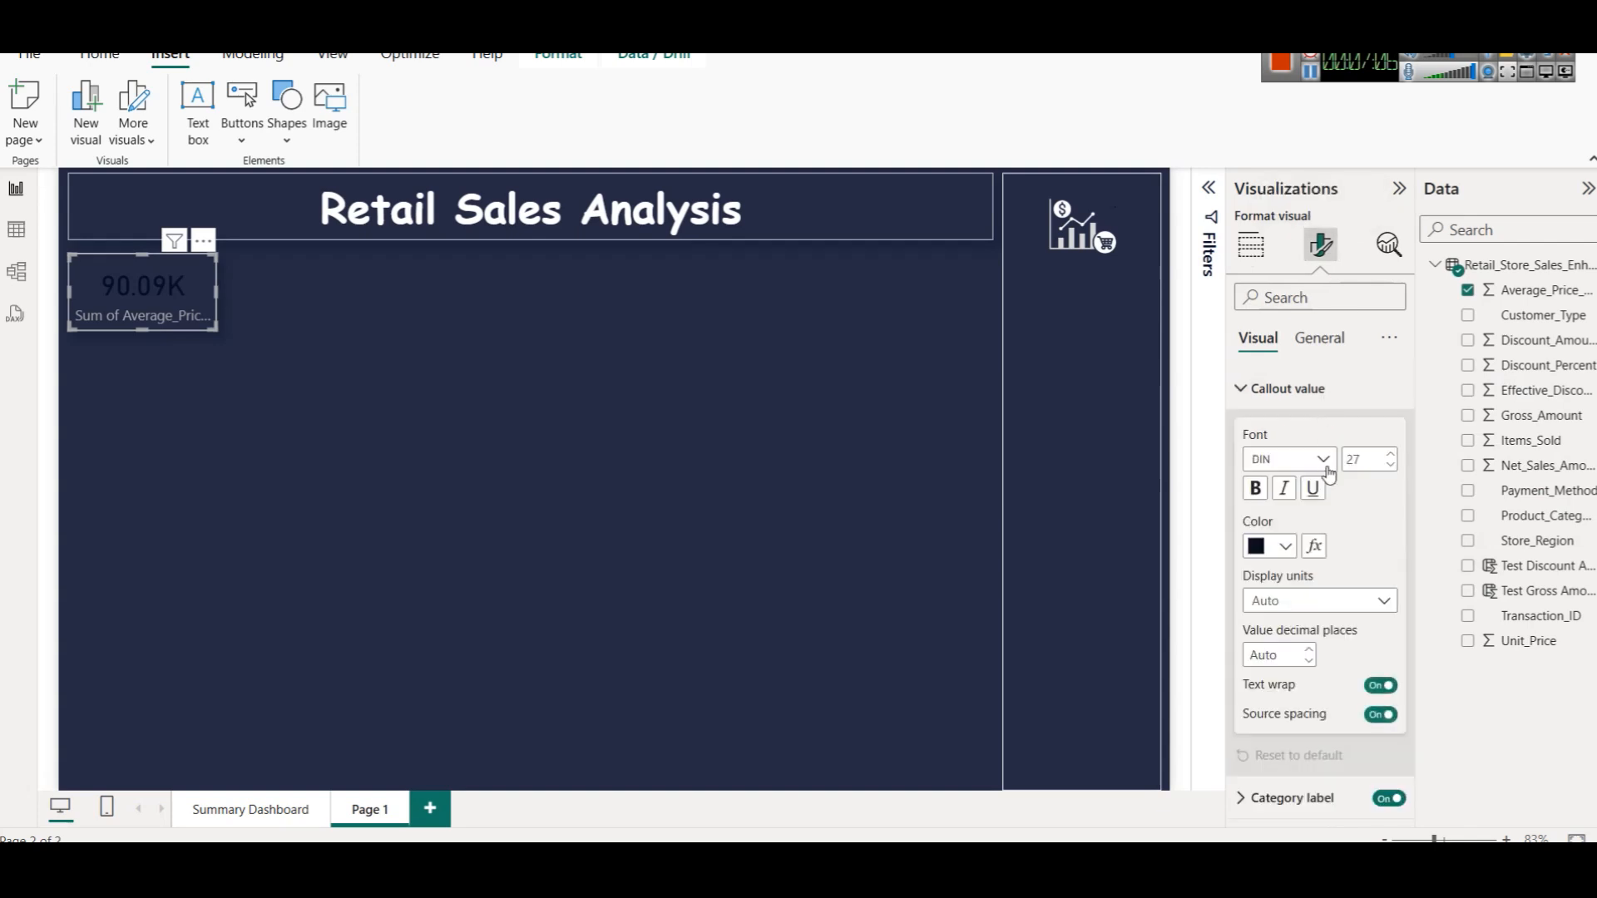
left_click(1296, 545)
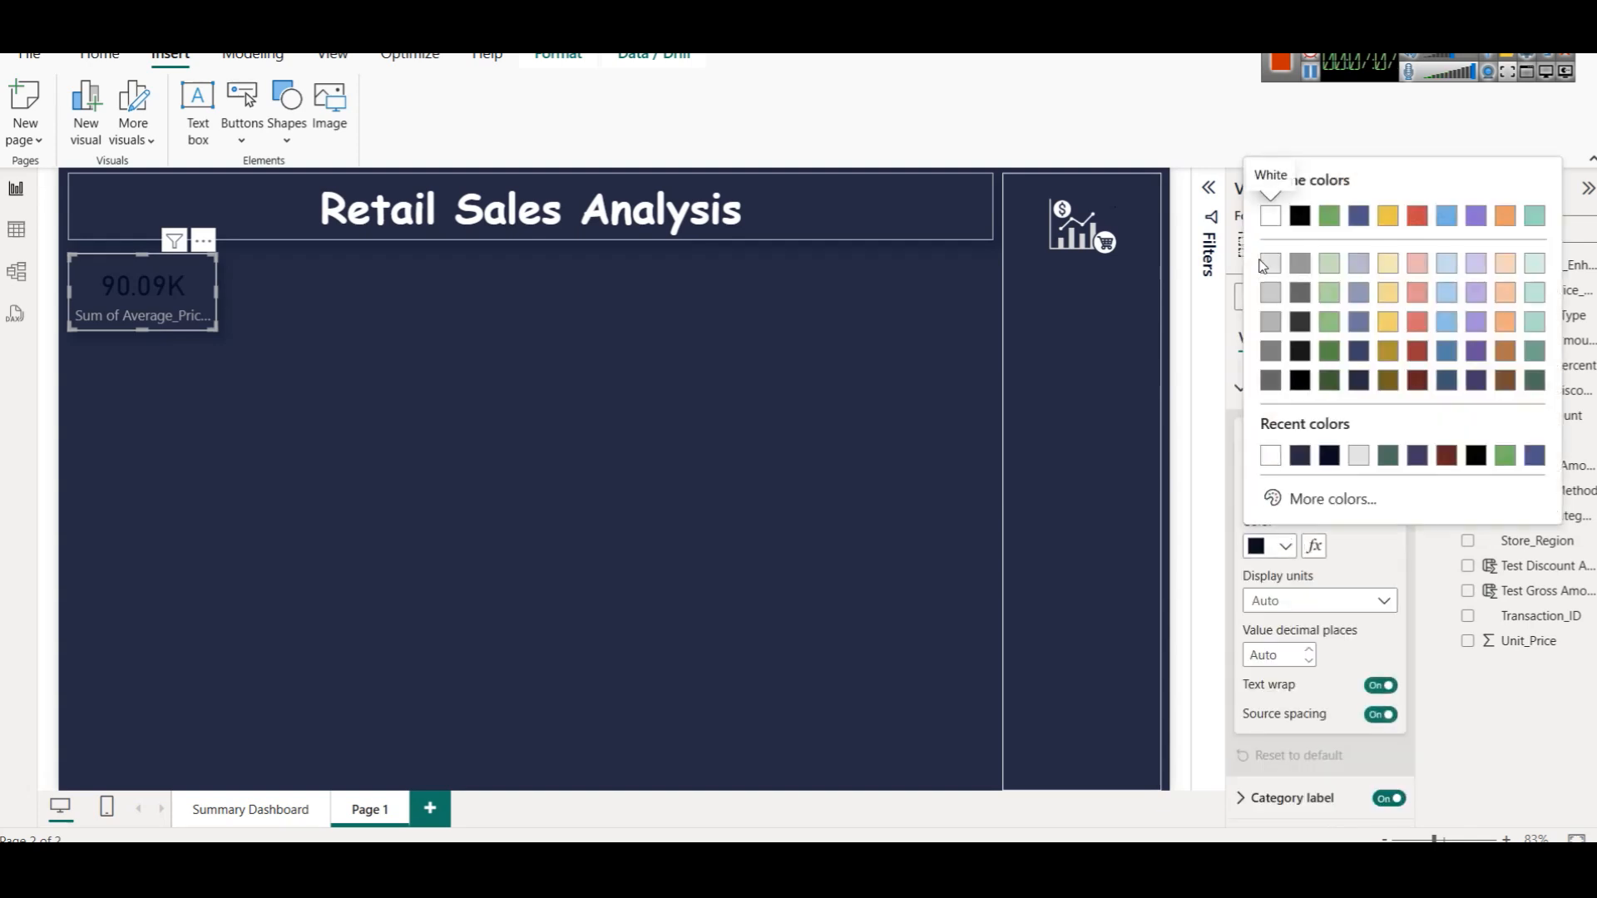
left_click(1272, 217)
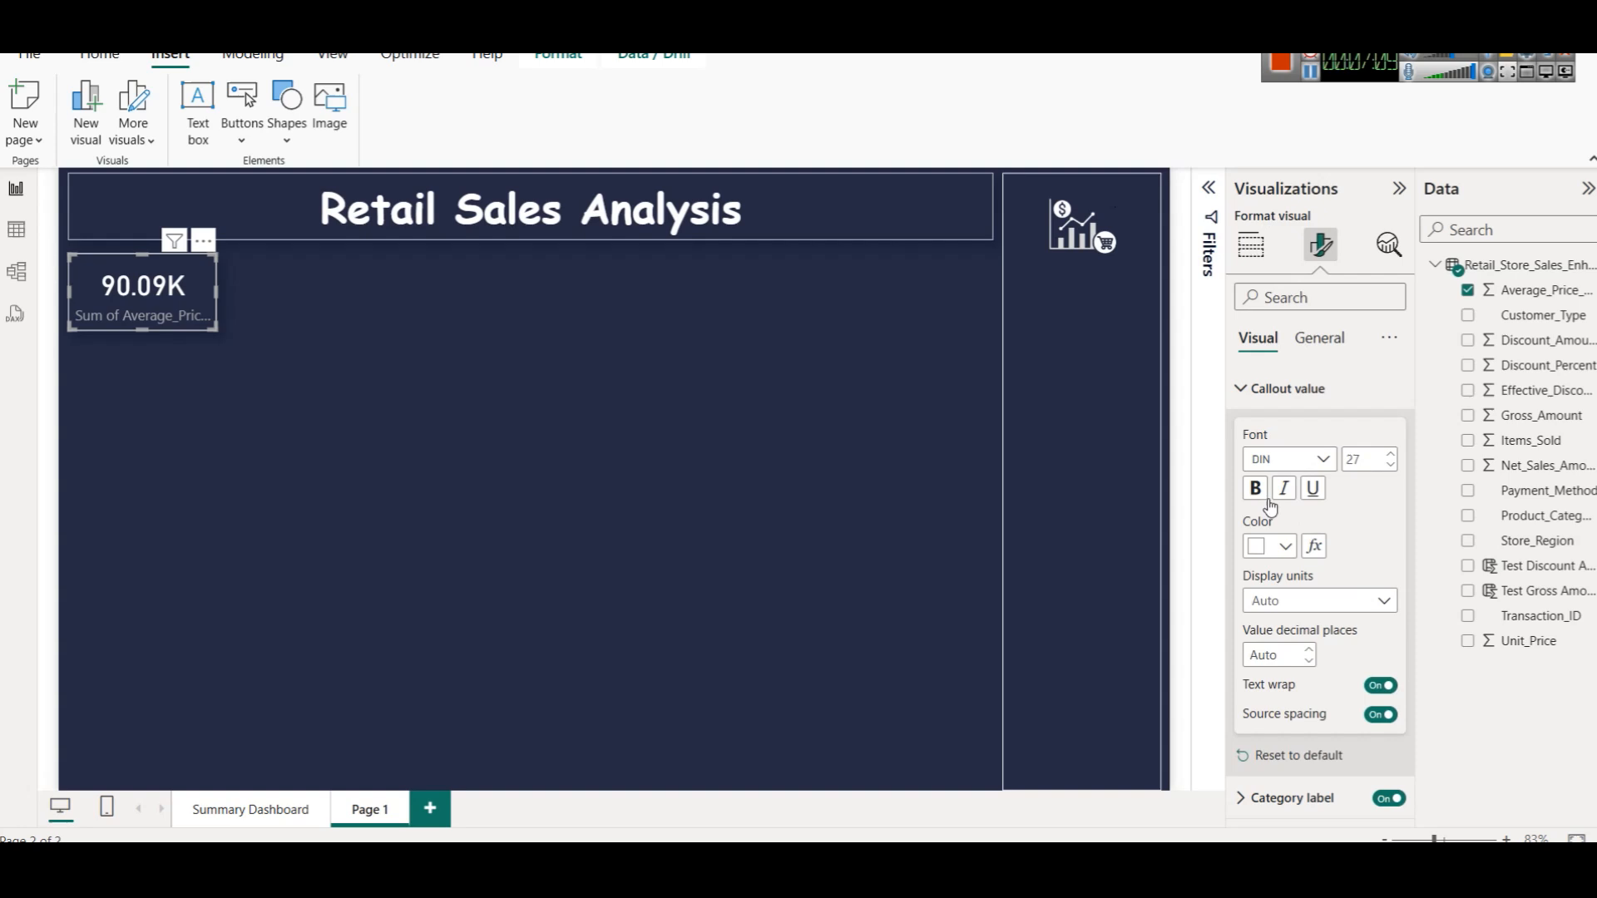
left_click(1289, 459)
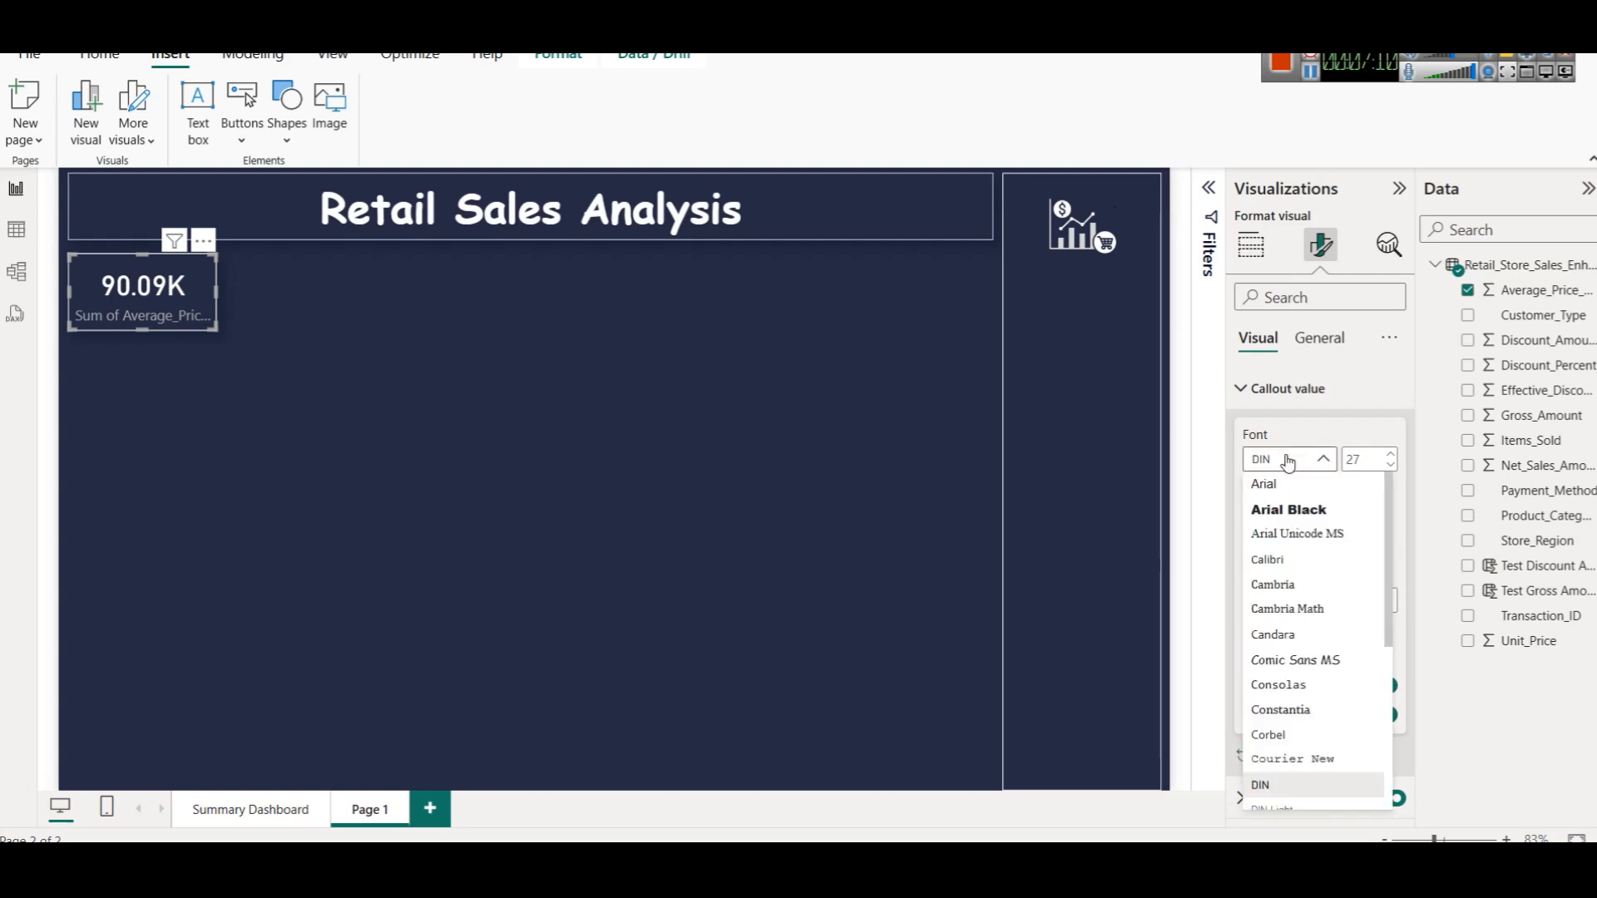
left_click(1309, 660)
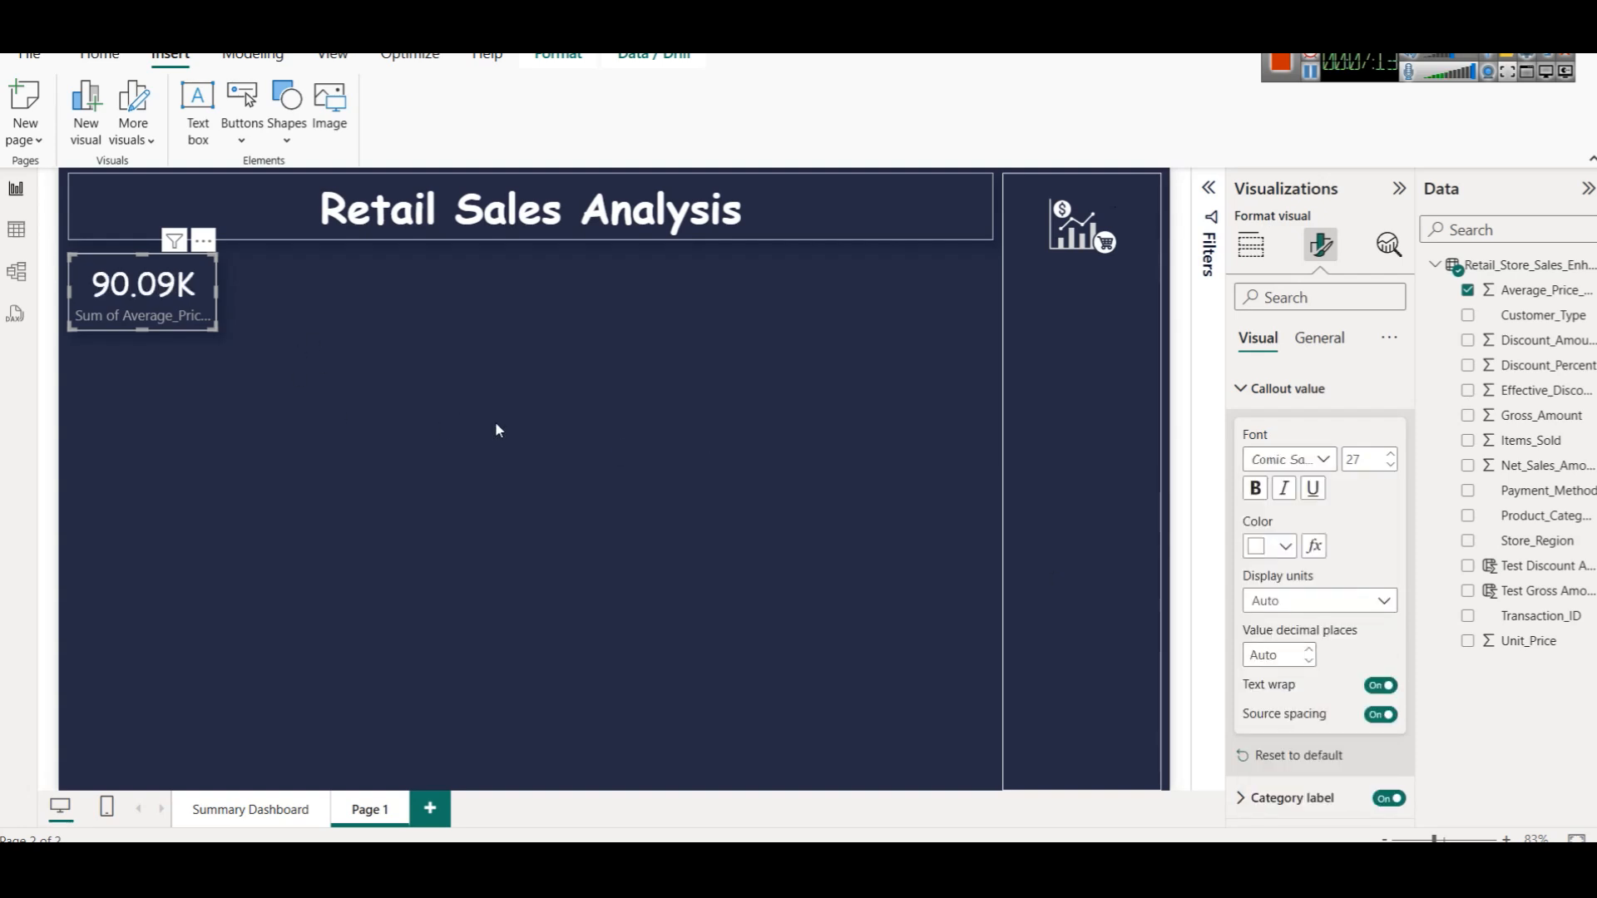
Step: Make the card's category label light green and bold, and widen the card so the whole label fits
left_click(1281, 798)
scroll(1295, 595, "down", 3)
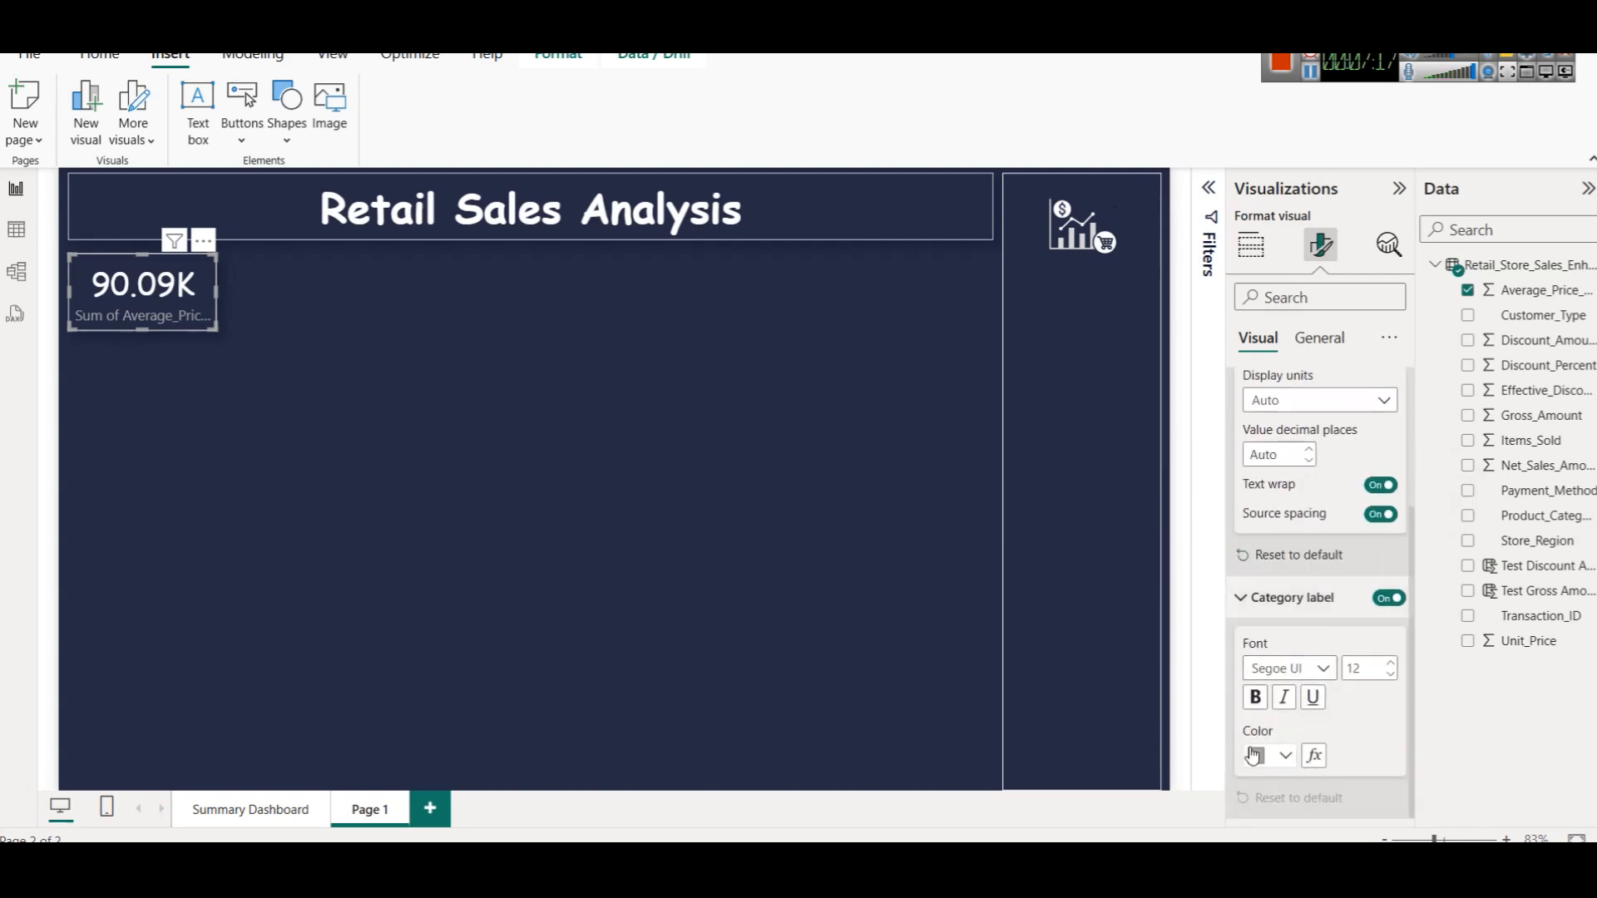
left_click(1273, 755)
left_click(1330, 590)
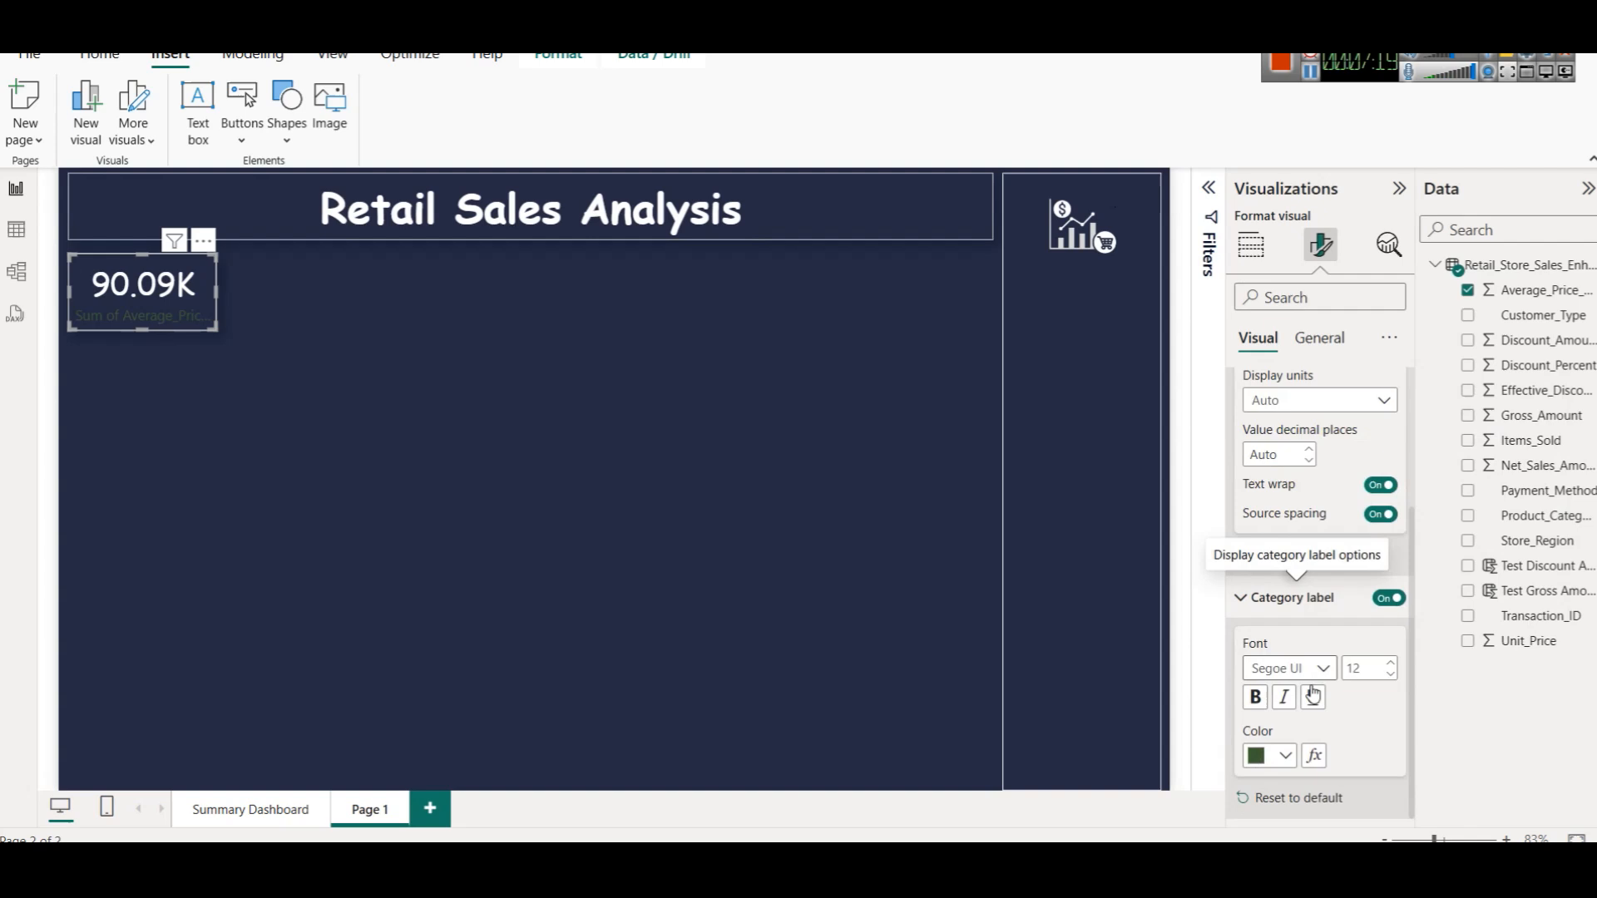
left_click(1269, 755)
left_click(1331, 474)
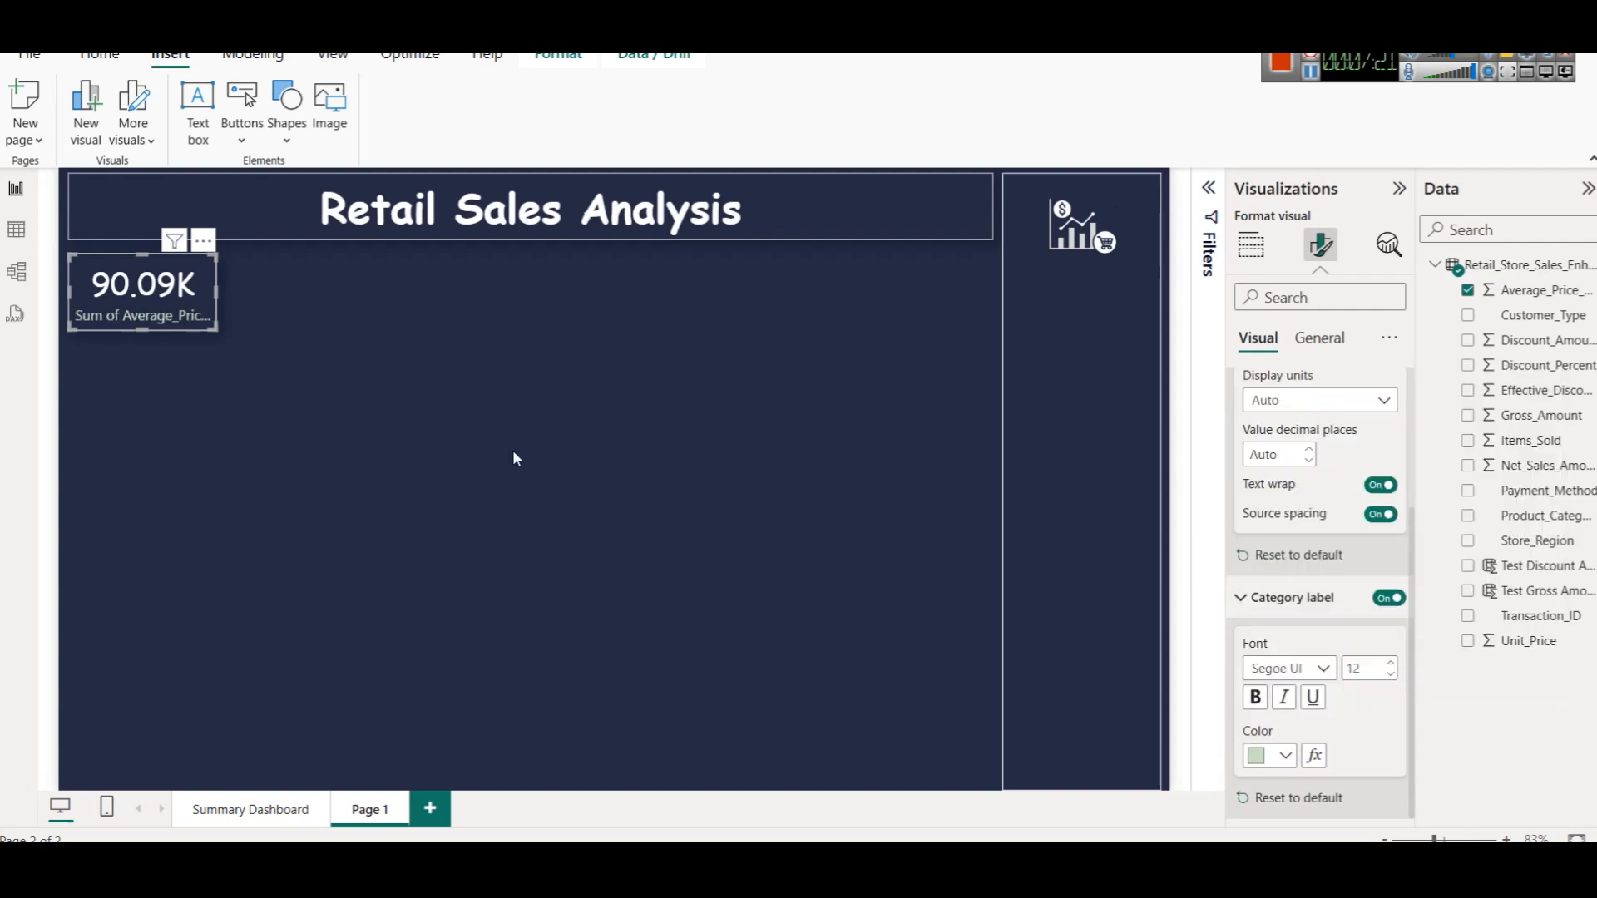
left_click(1267, 706)
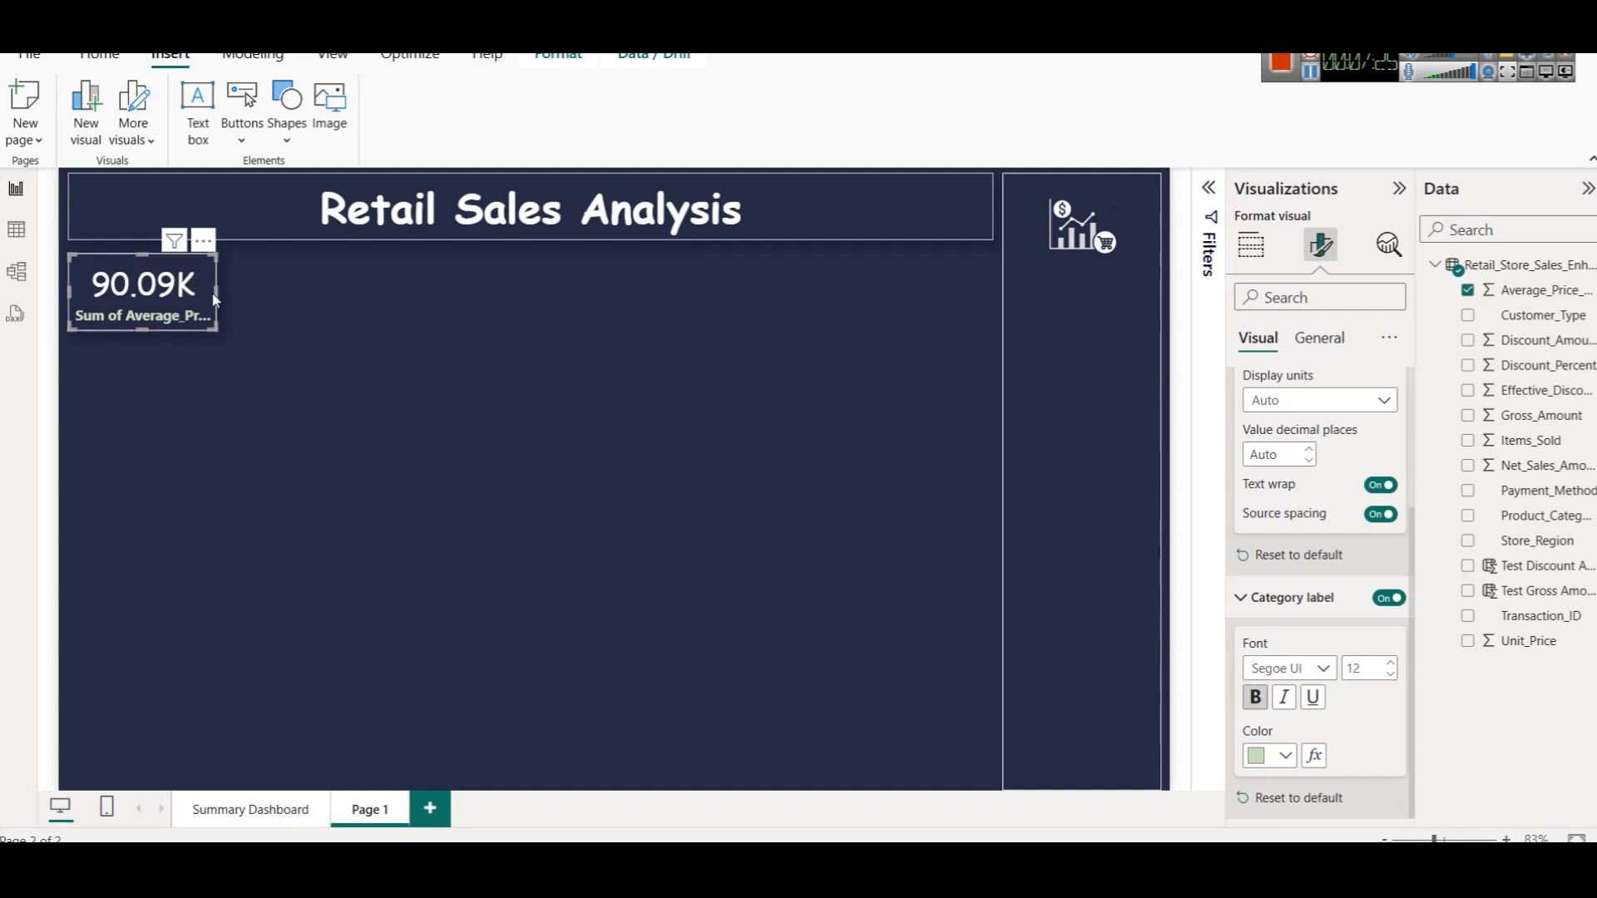
left_click_drag(218, 292, 292, 298)
left_click(554, 468)
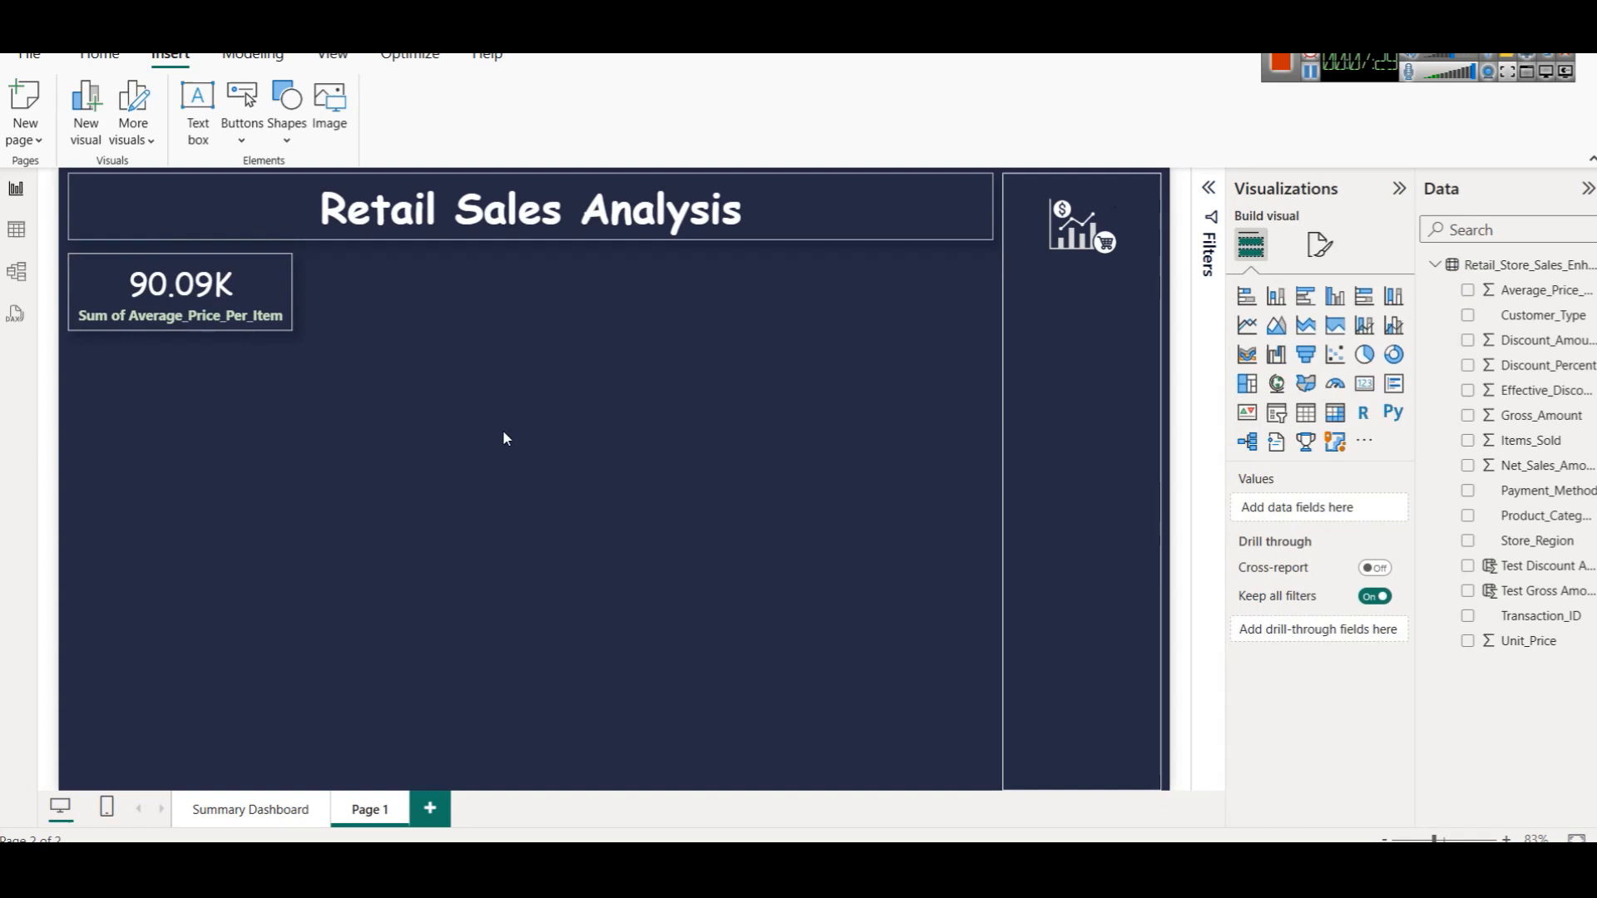
Step: Change the aggregation of the card's Average_Price_Per_Item field to Average
left_click(227, 303)
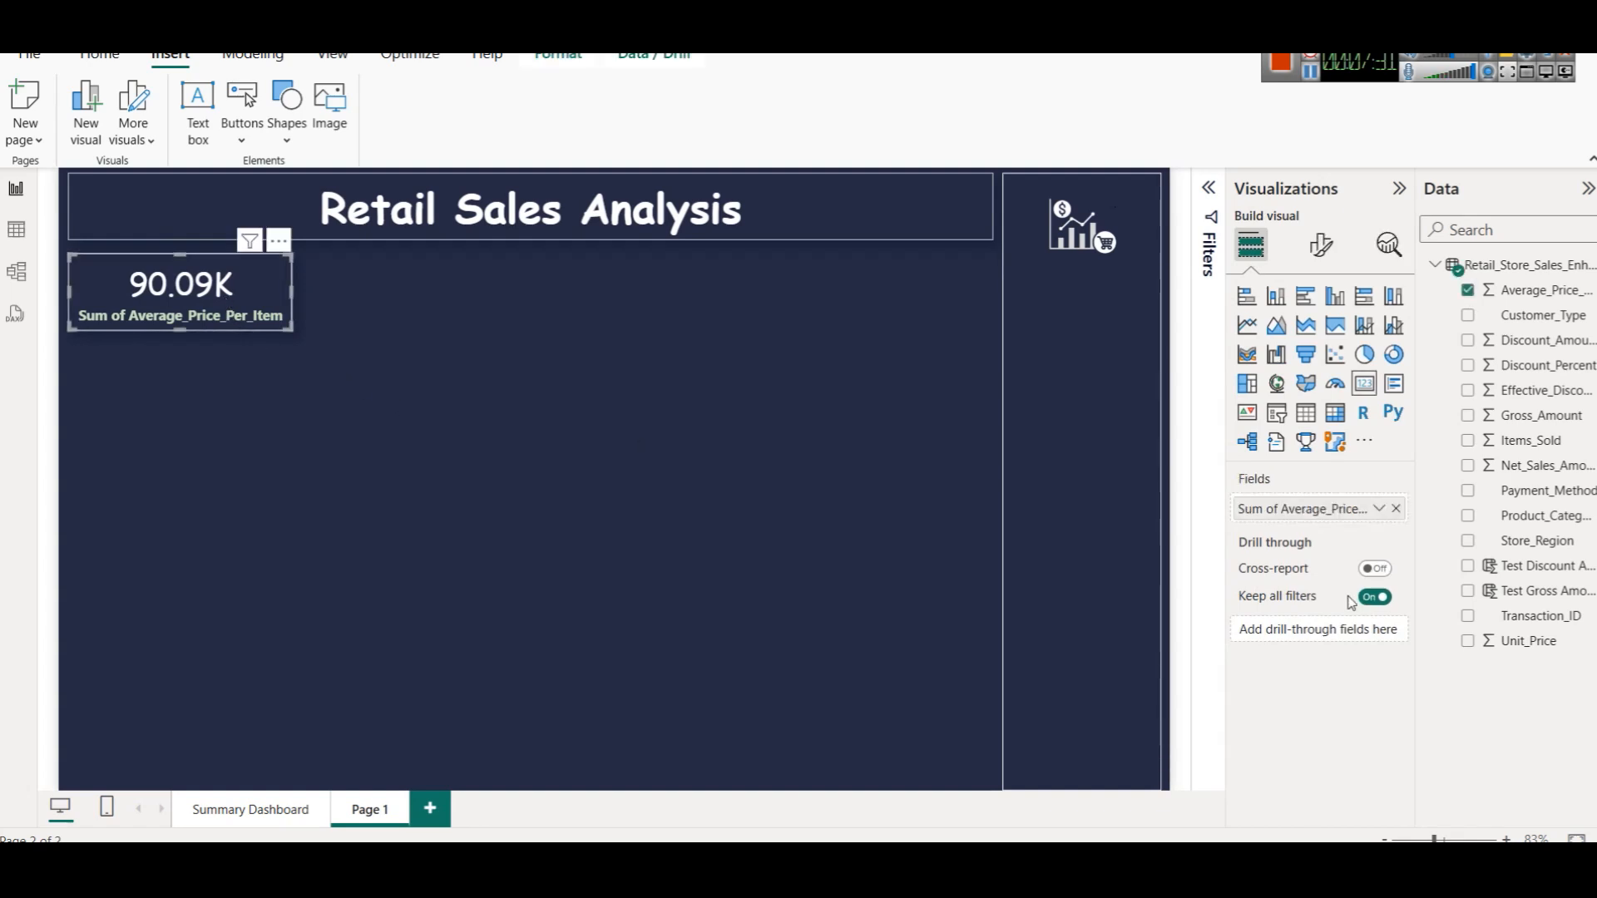
left_click(1378, 510)
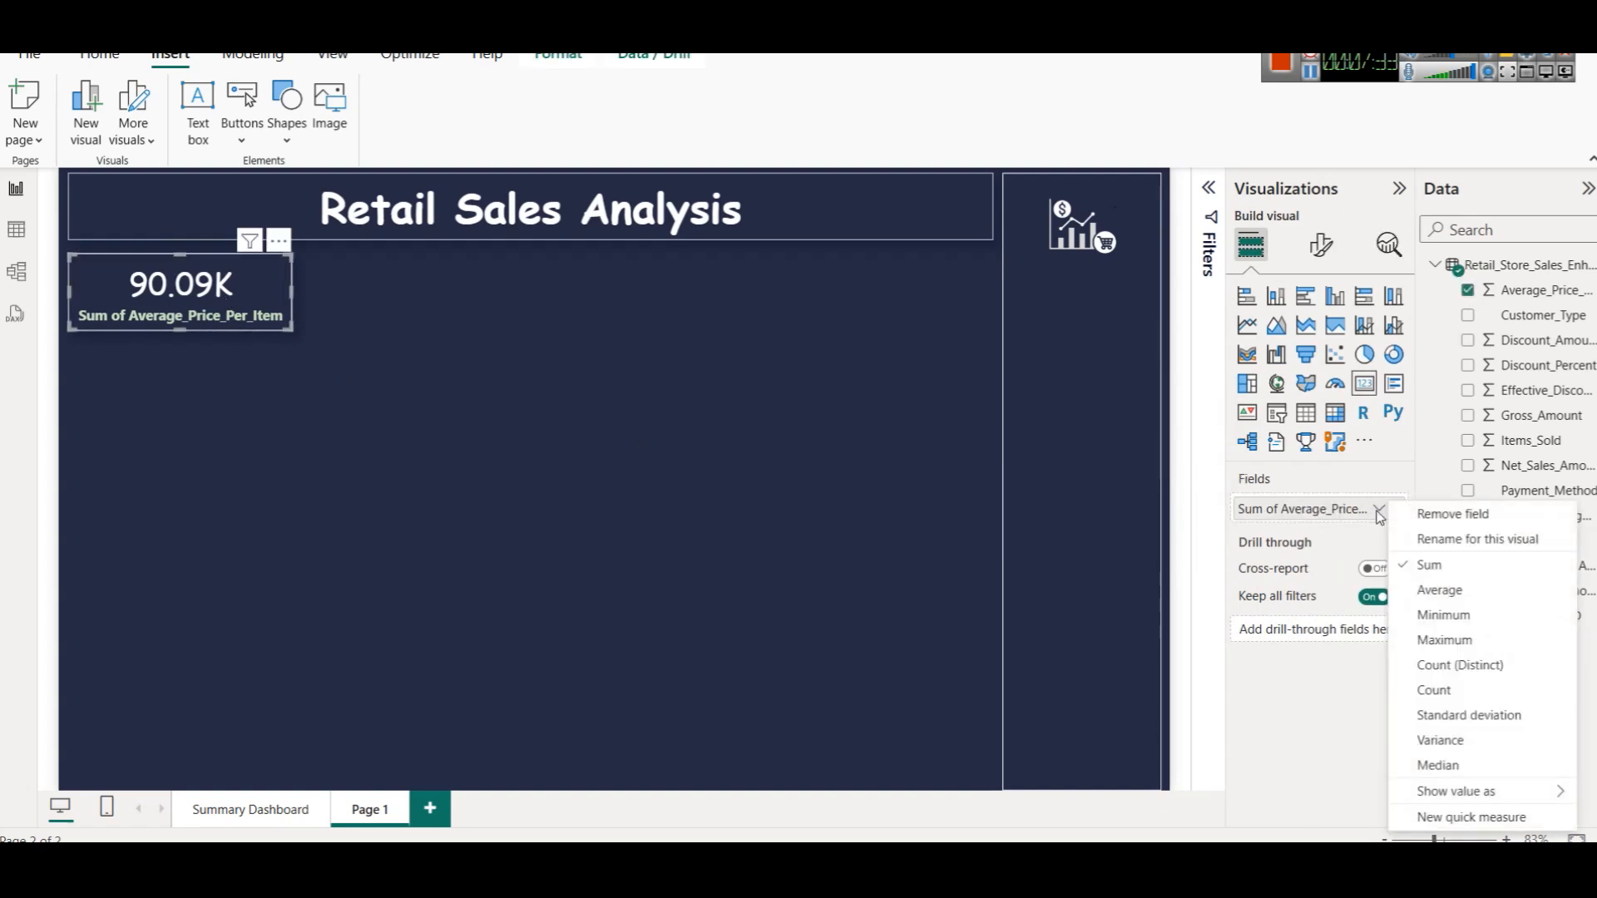
left_click(1443, 590)
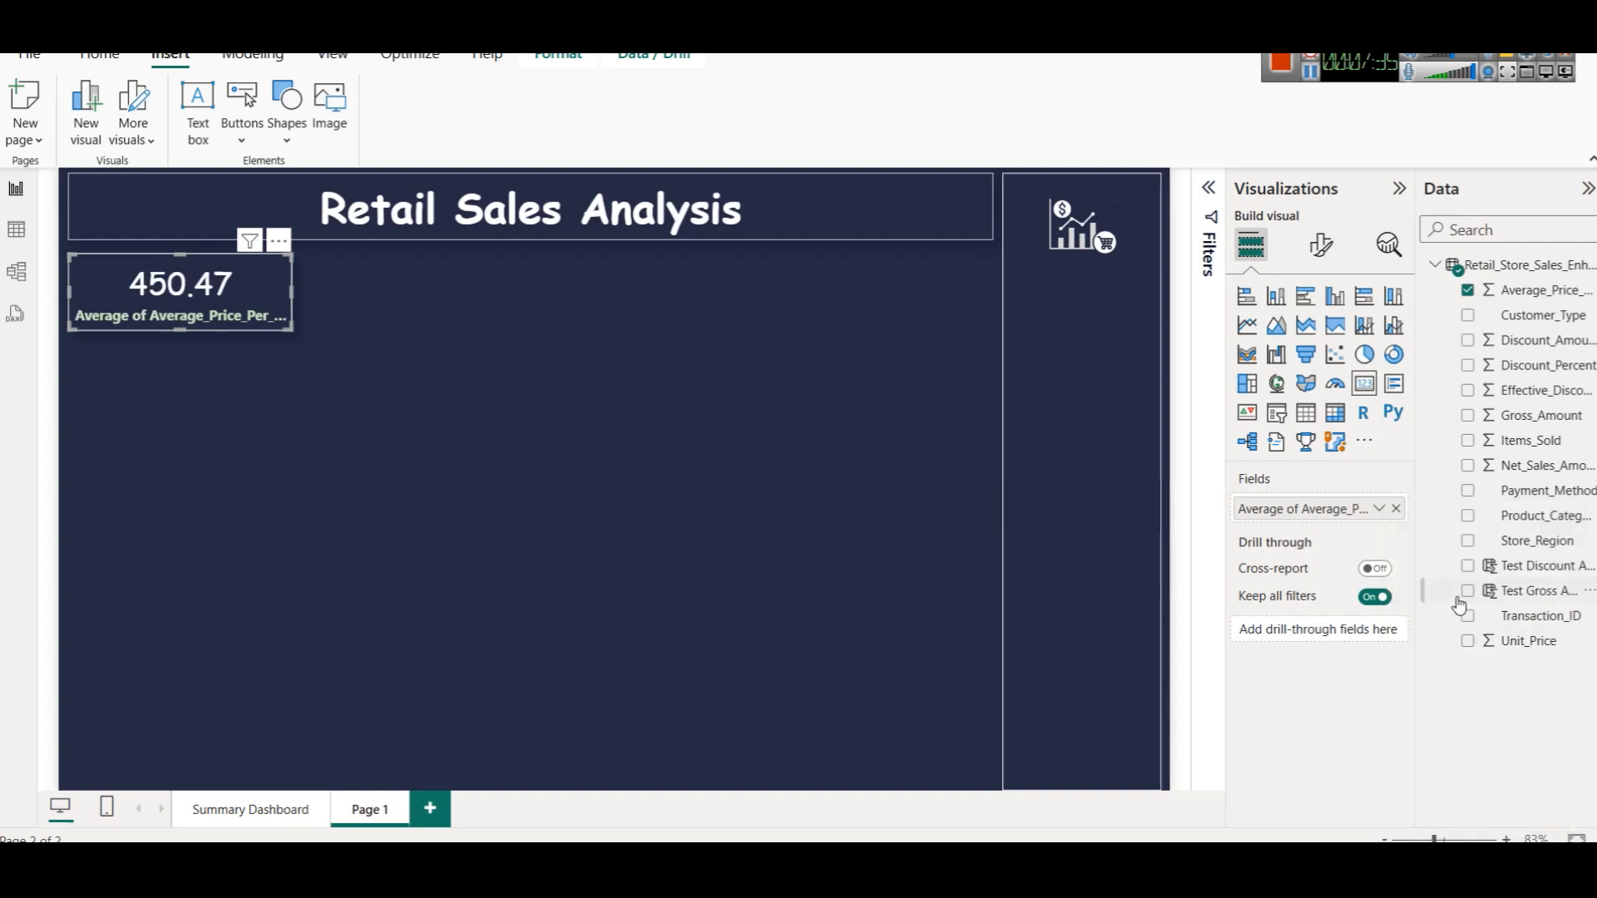
Step: Rename the card's field to Average_Price_Per_Item for this visual and narrow the card to fit the shorter label
left_click(1378, 509)
left_click(1449, 542)
key("Home")
key("shift+Right")
key("shift+Right")
key("shift+Right")
key("shift+Right")
key("shift+Right")
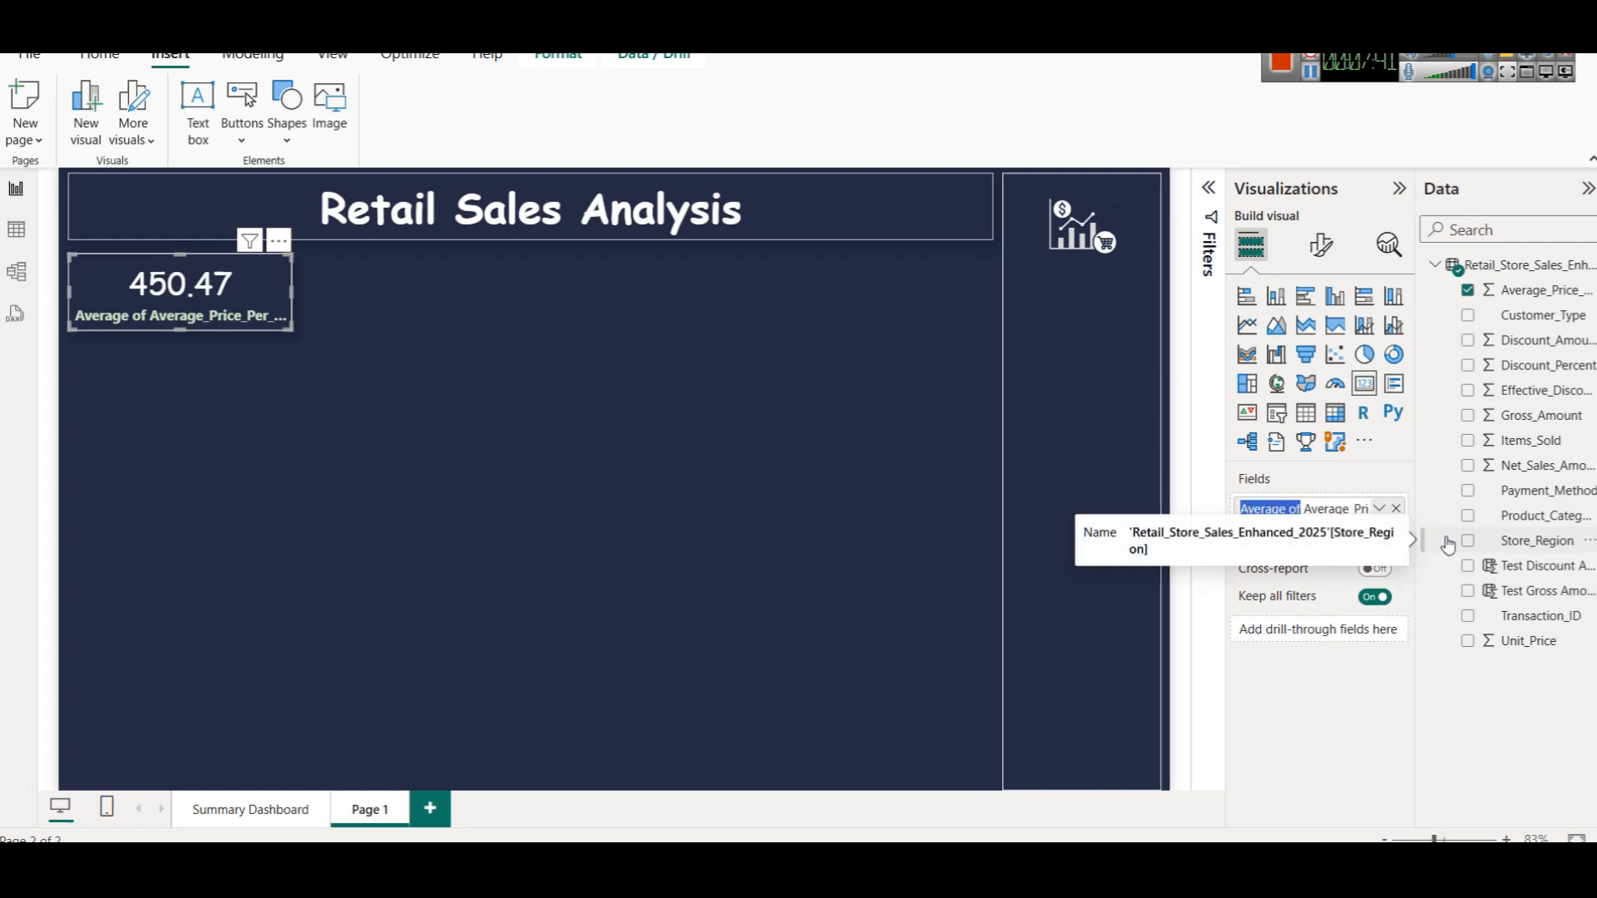
key("BackSpace")
key("Return")
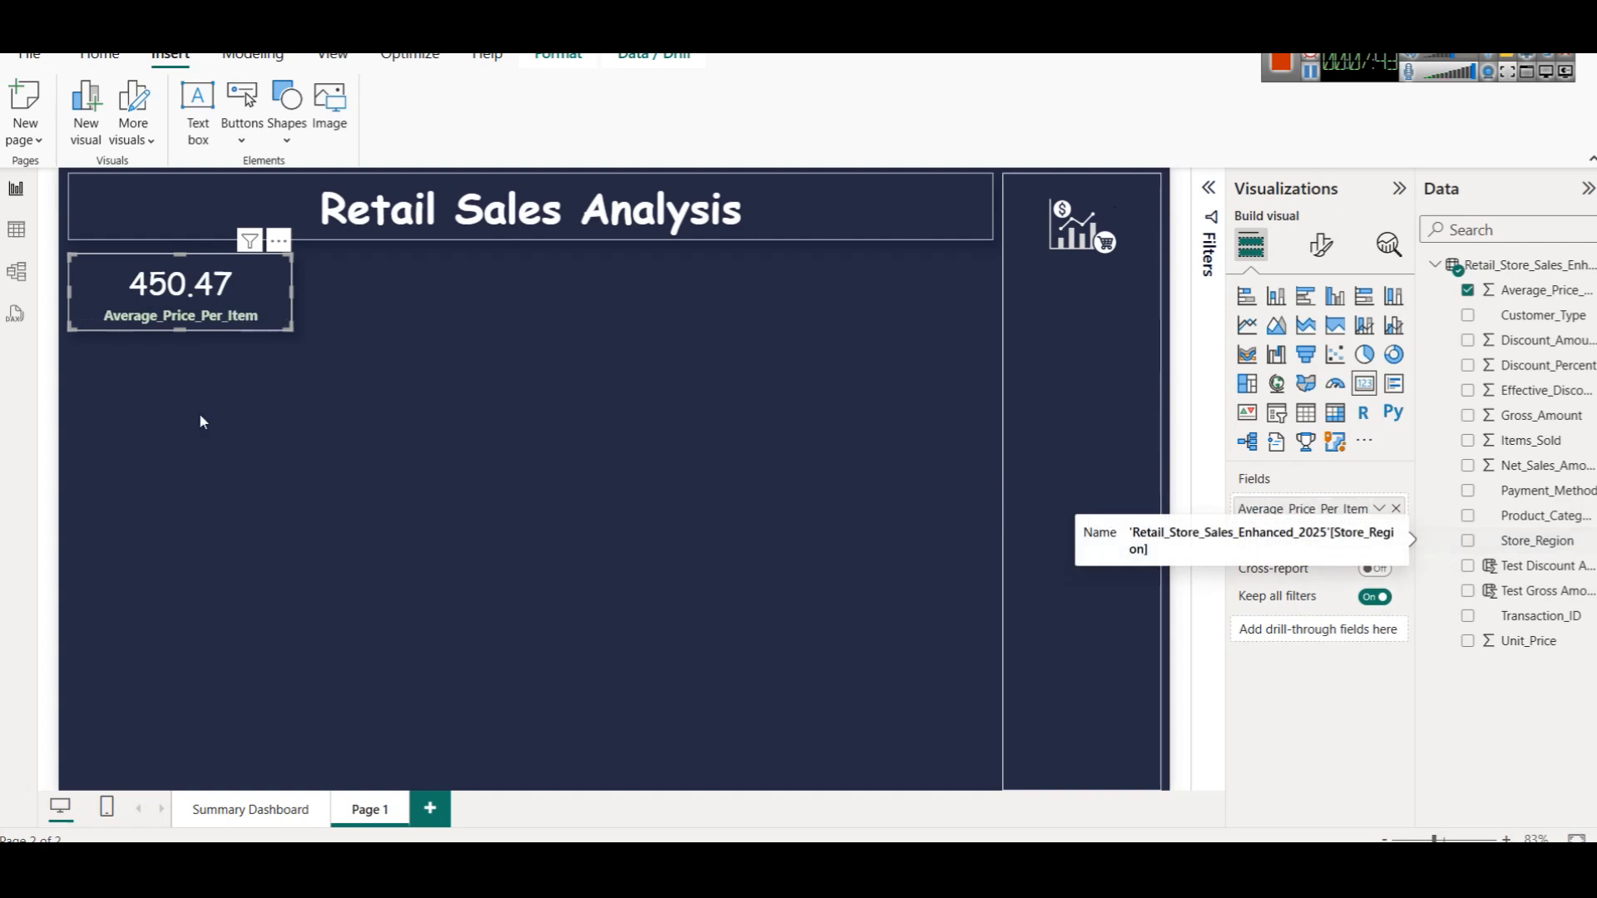
left_click_drag(292, 291, 250, 291)
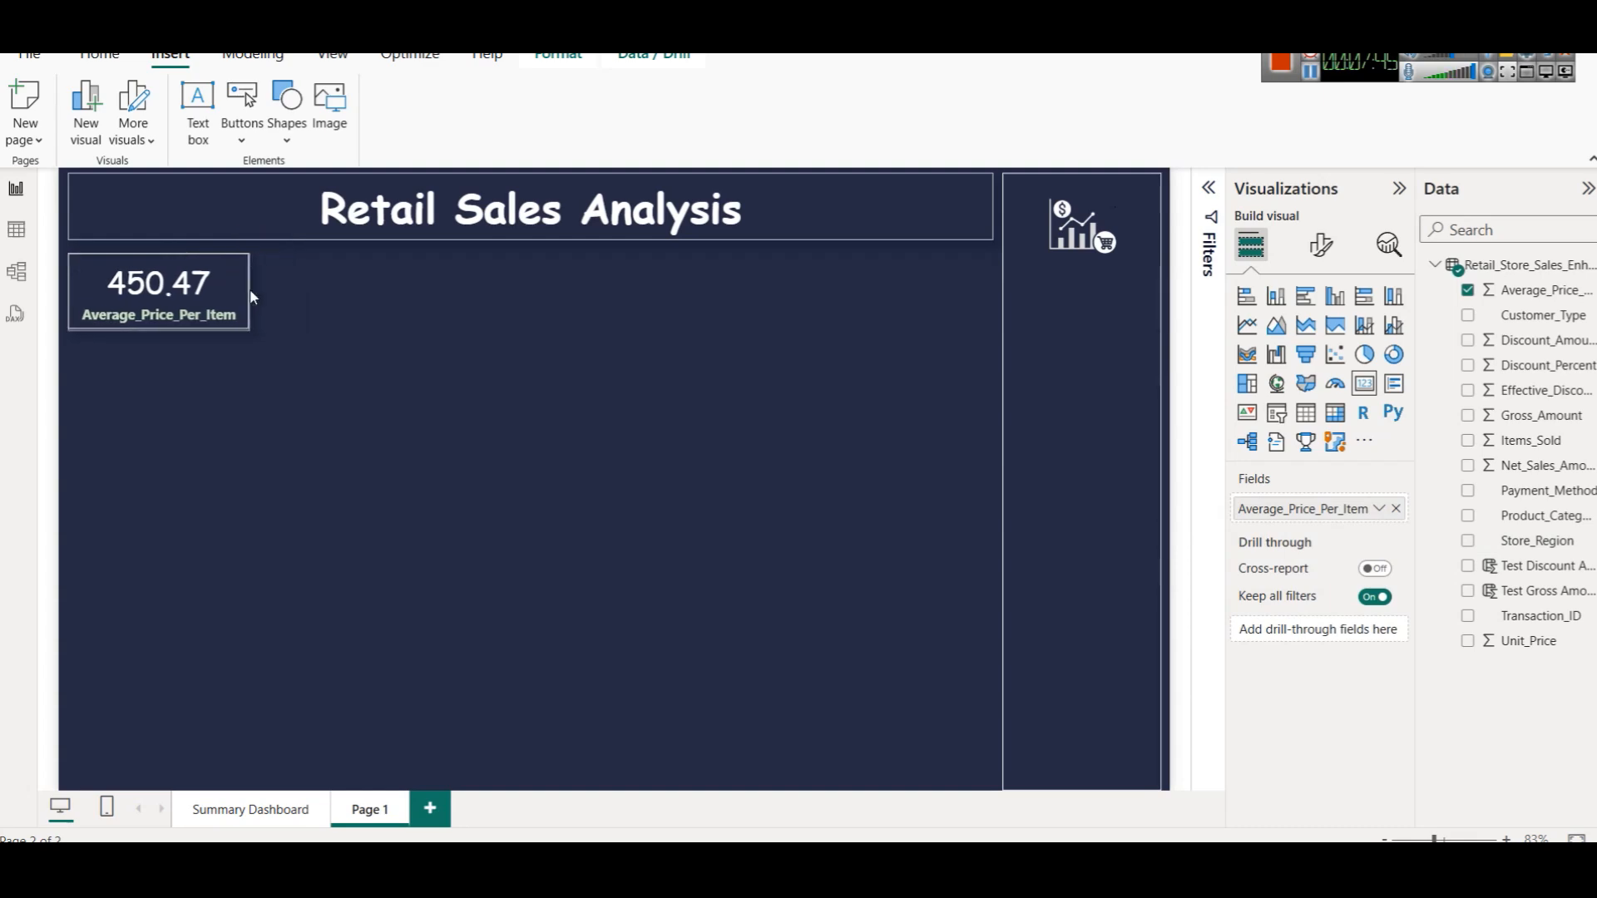
Step: Try duplicating the Average_Price_Per_Item card on the Summary Dashboard page and moving the copy beside it, and undo the attempt
left_click(292, 349)
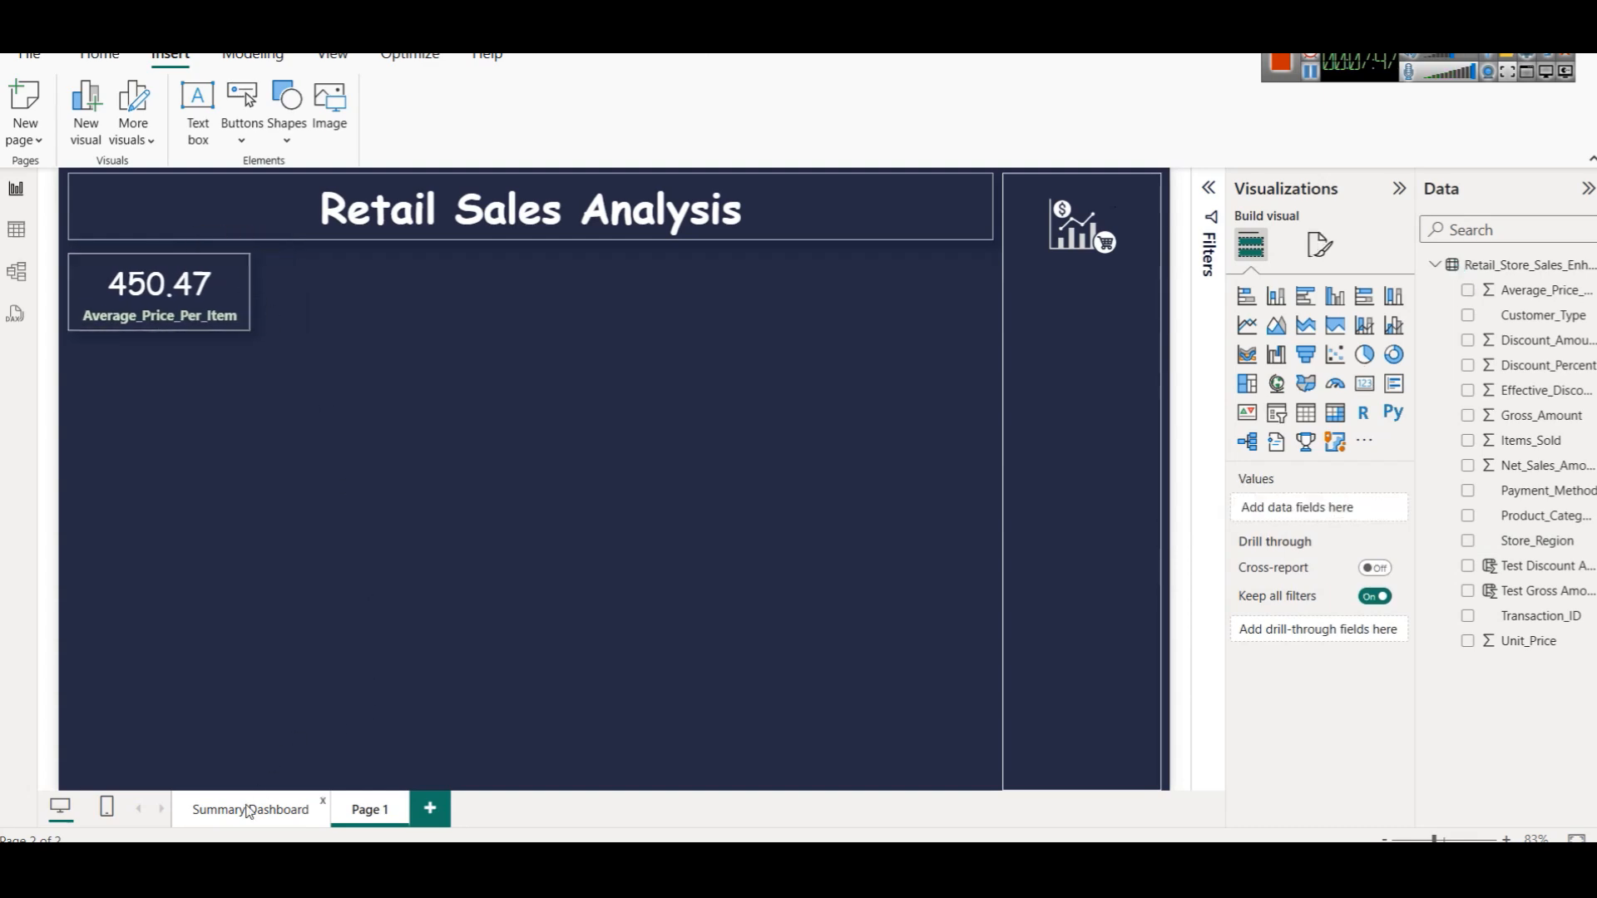
left_click(248, 811)
left_click(153, 296)
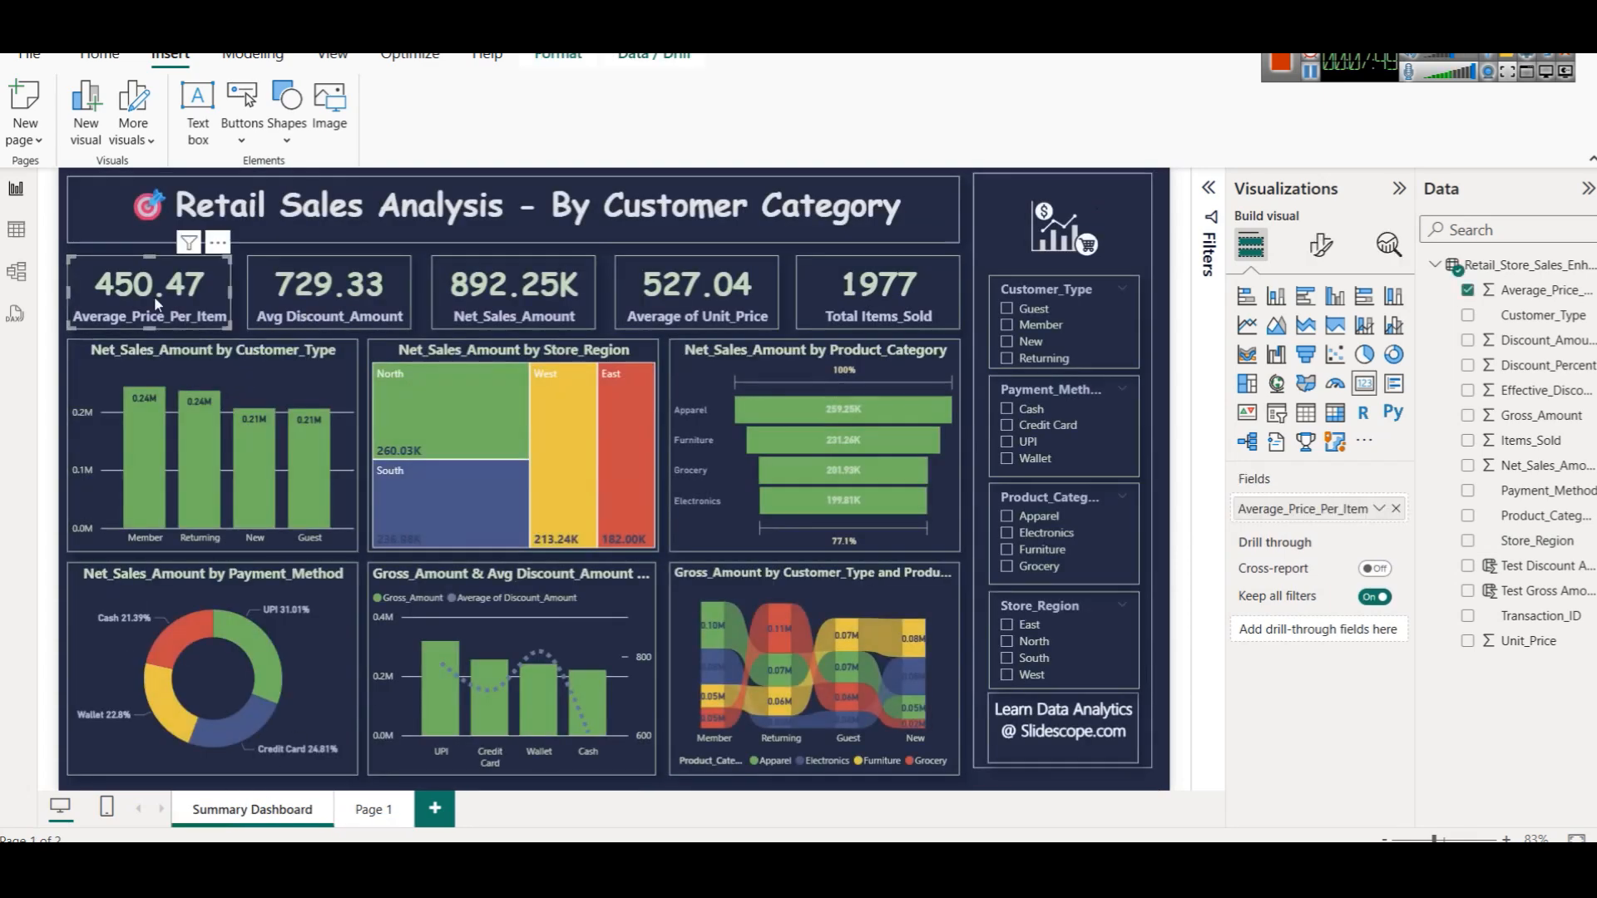
left_click(110, 54)
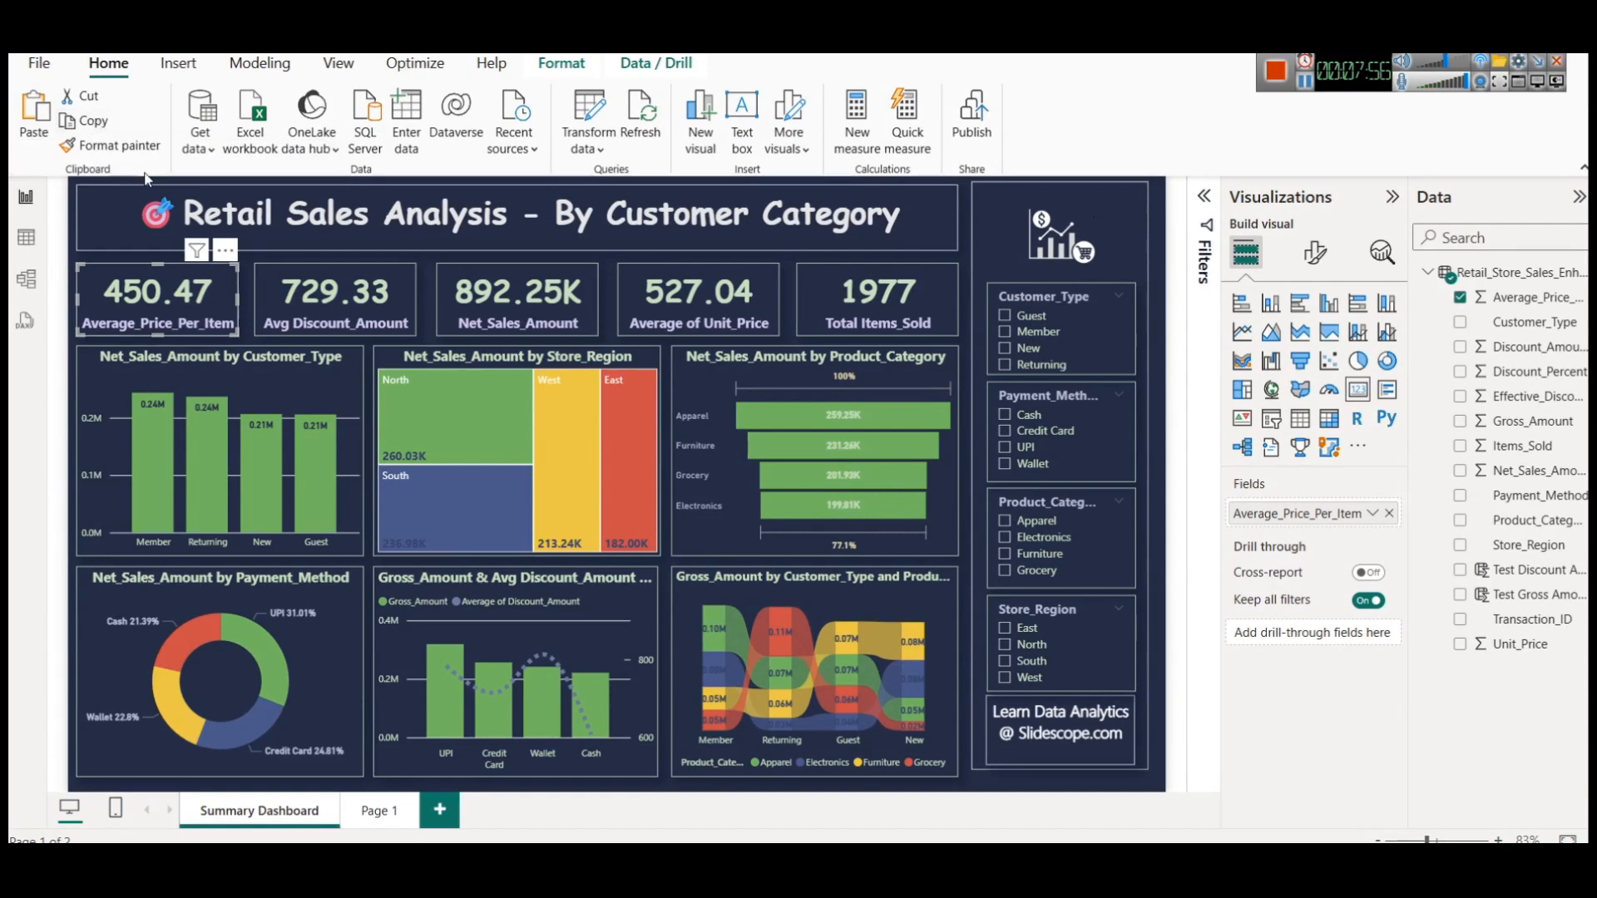
left_click(269, 278)
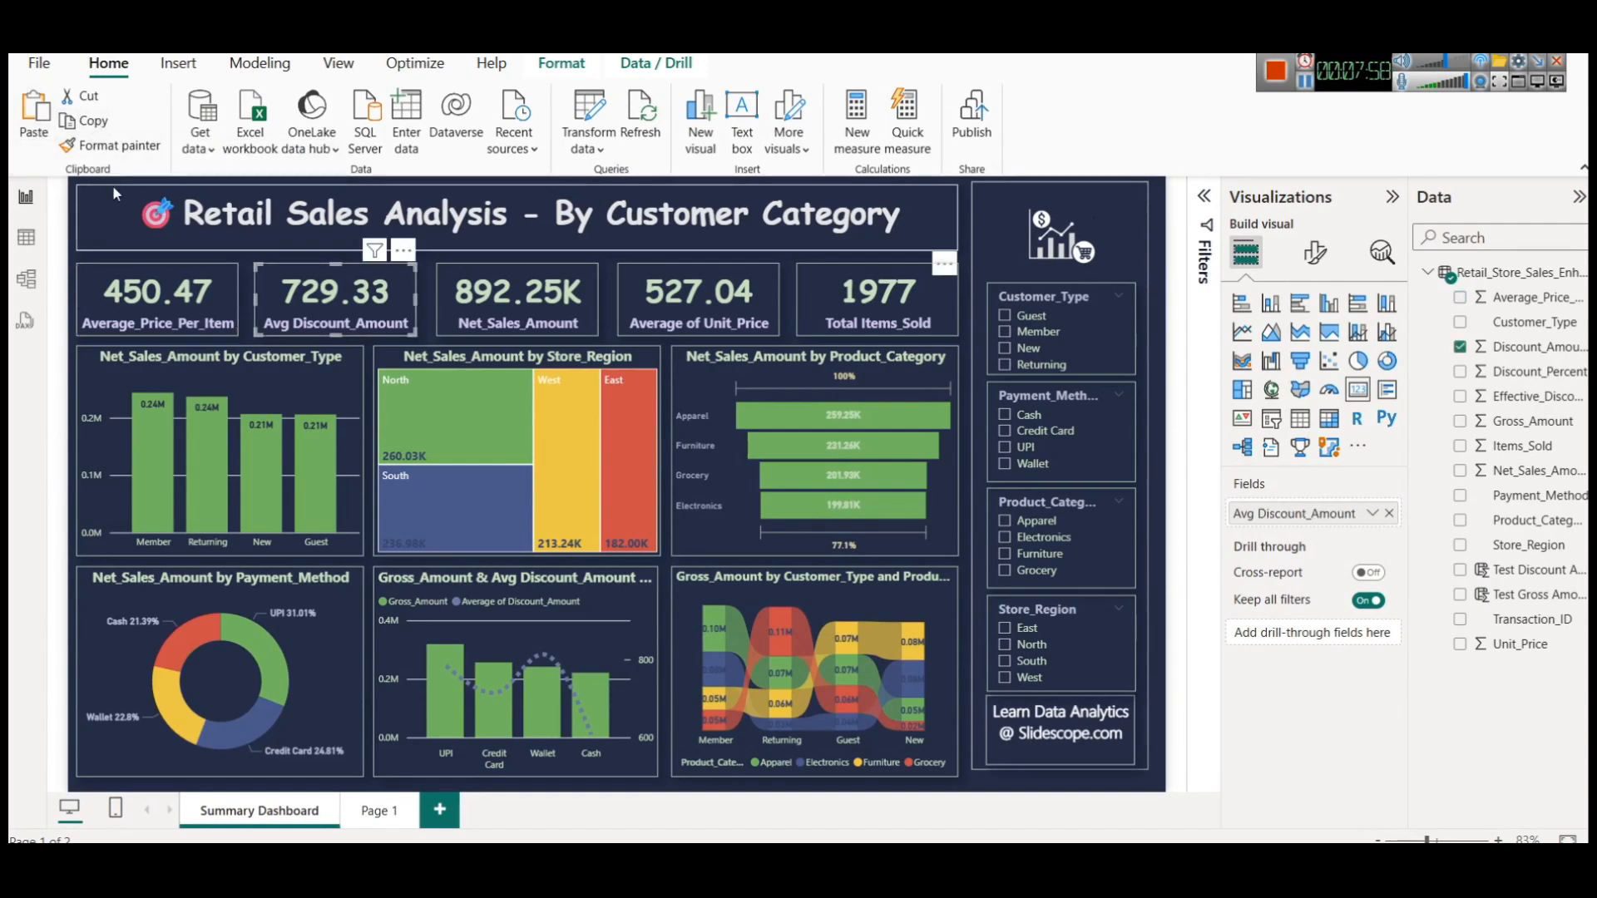
left_click(31, 133)
left_click_drag(139, 302, 399, 312)
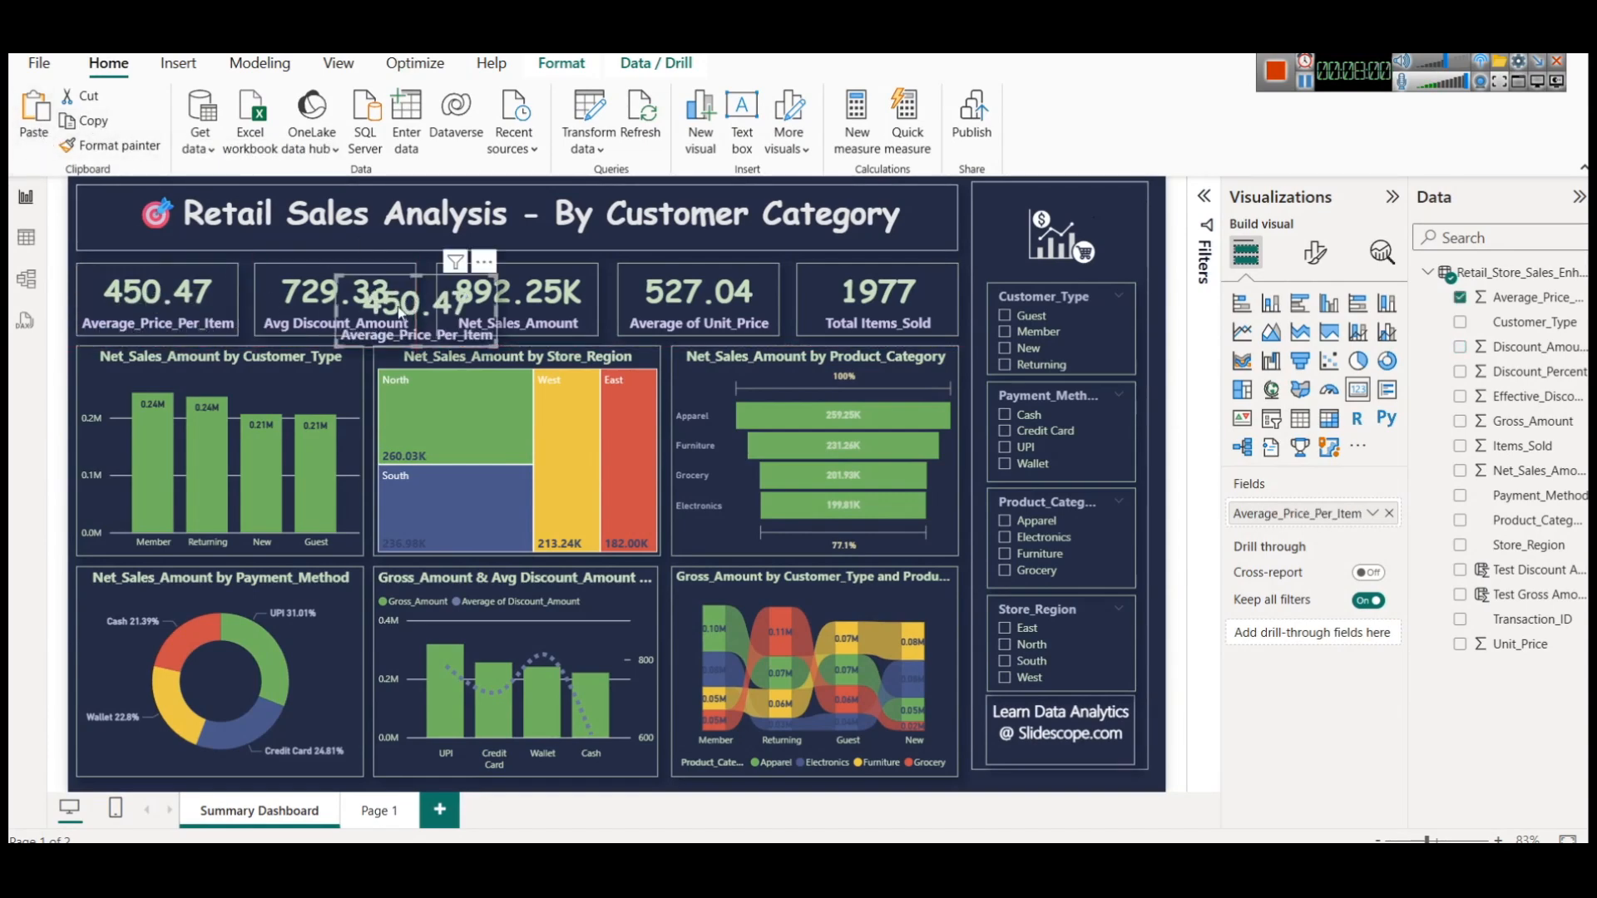
key("ctrl+z")
Step: Examine which field and aggregation the discount, net sales and unit price cards on the Summary Dashboard page use
left_click(283, 287)
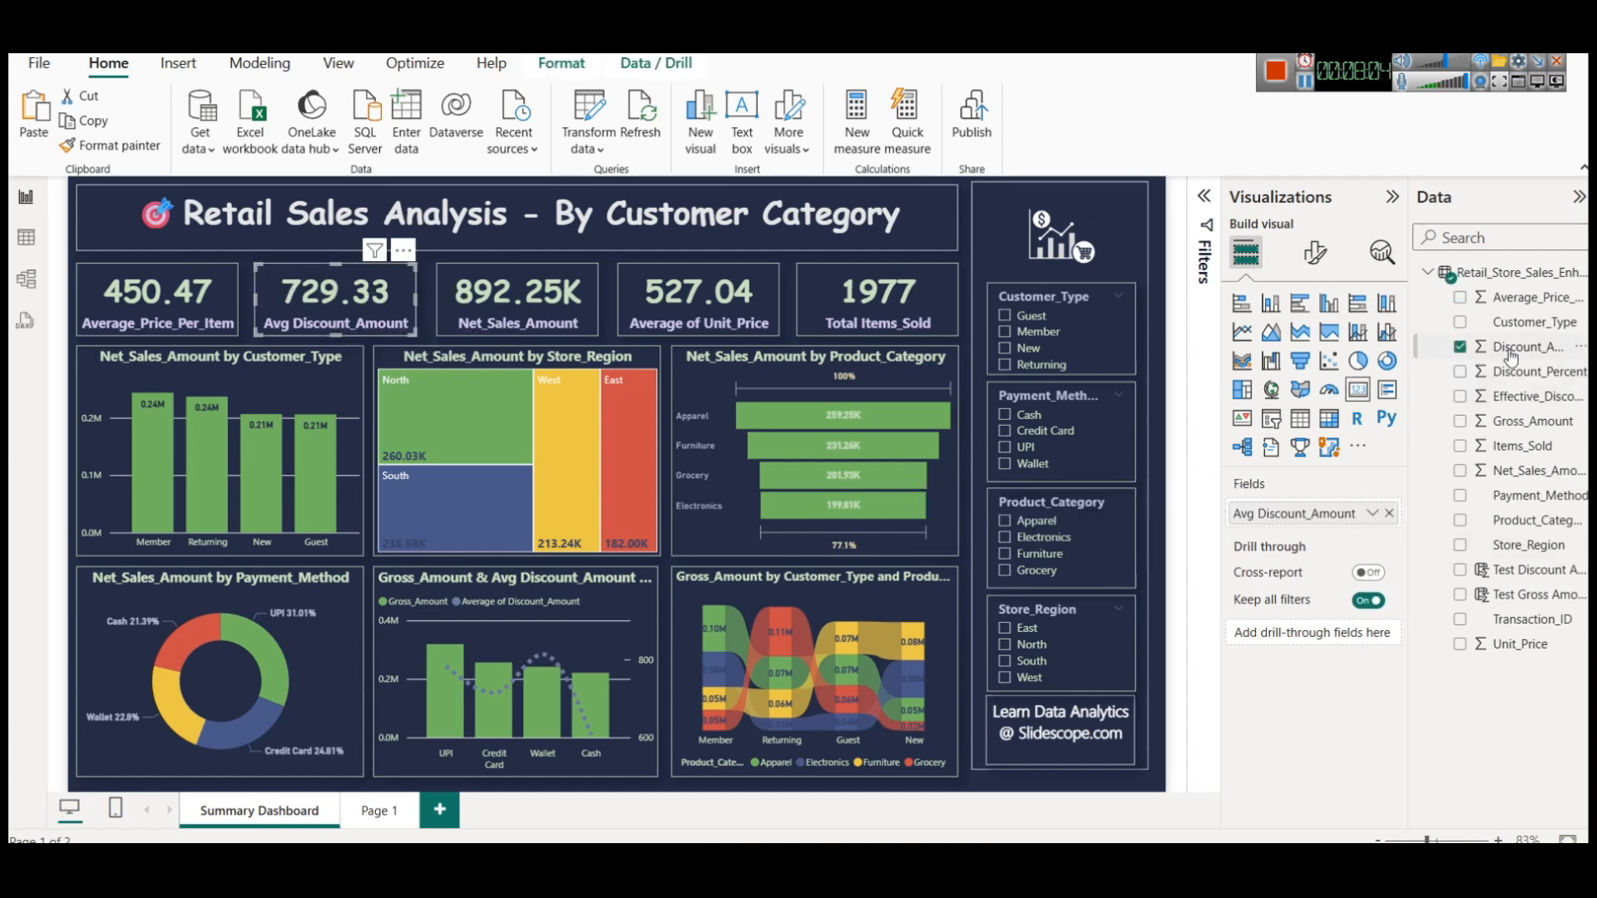
left_click(1372, 513)
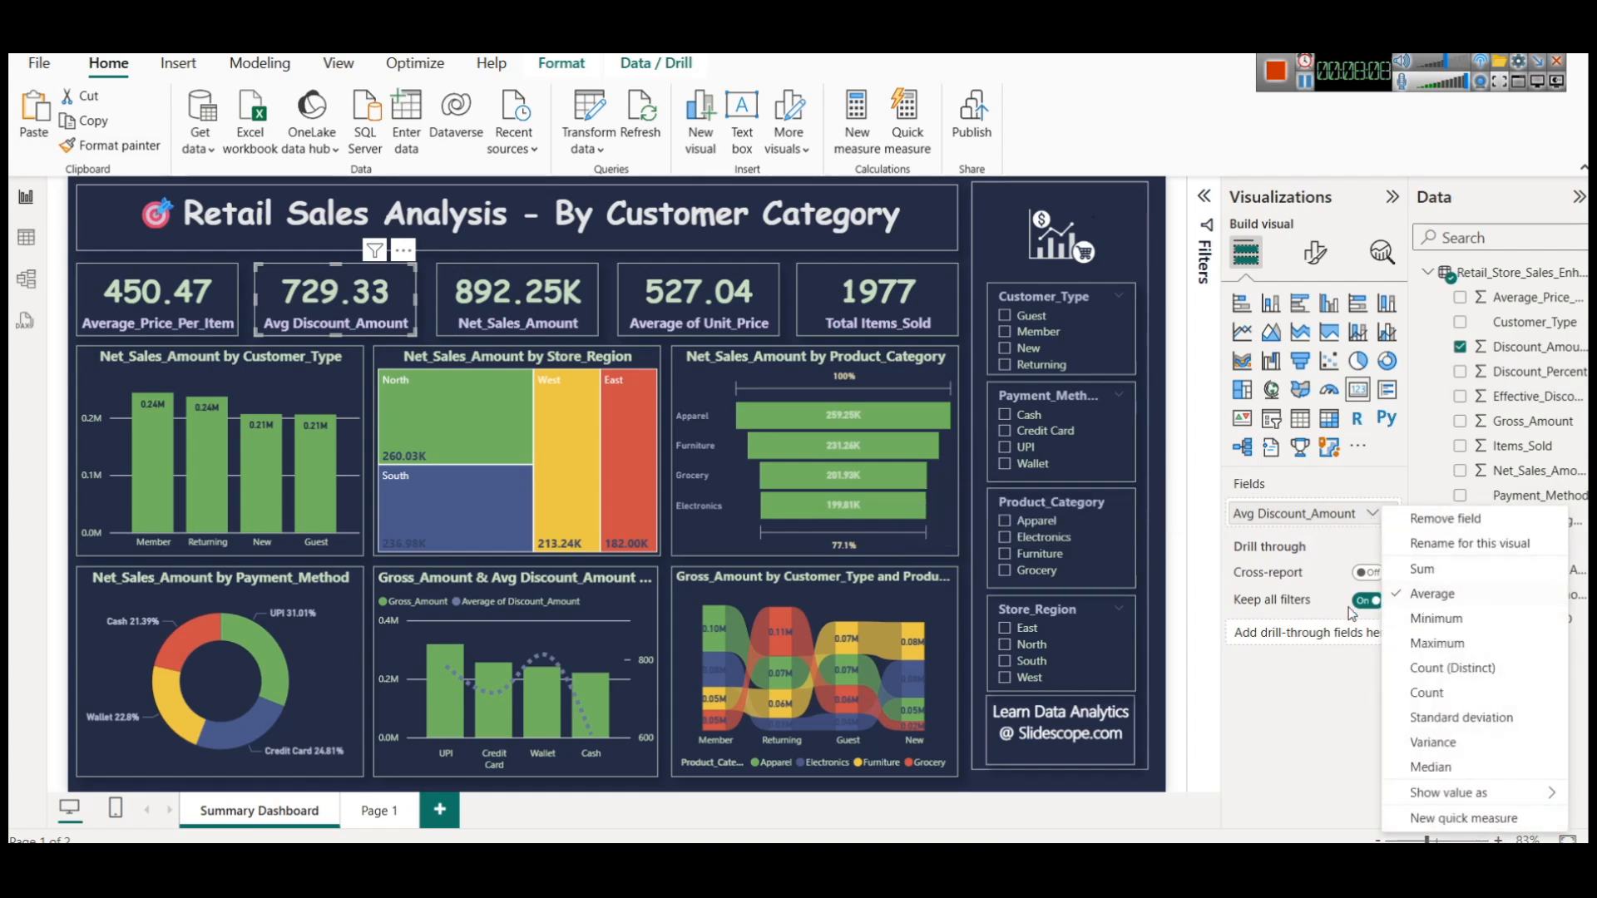
left_click(503, 316)
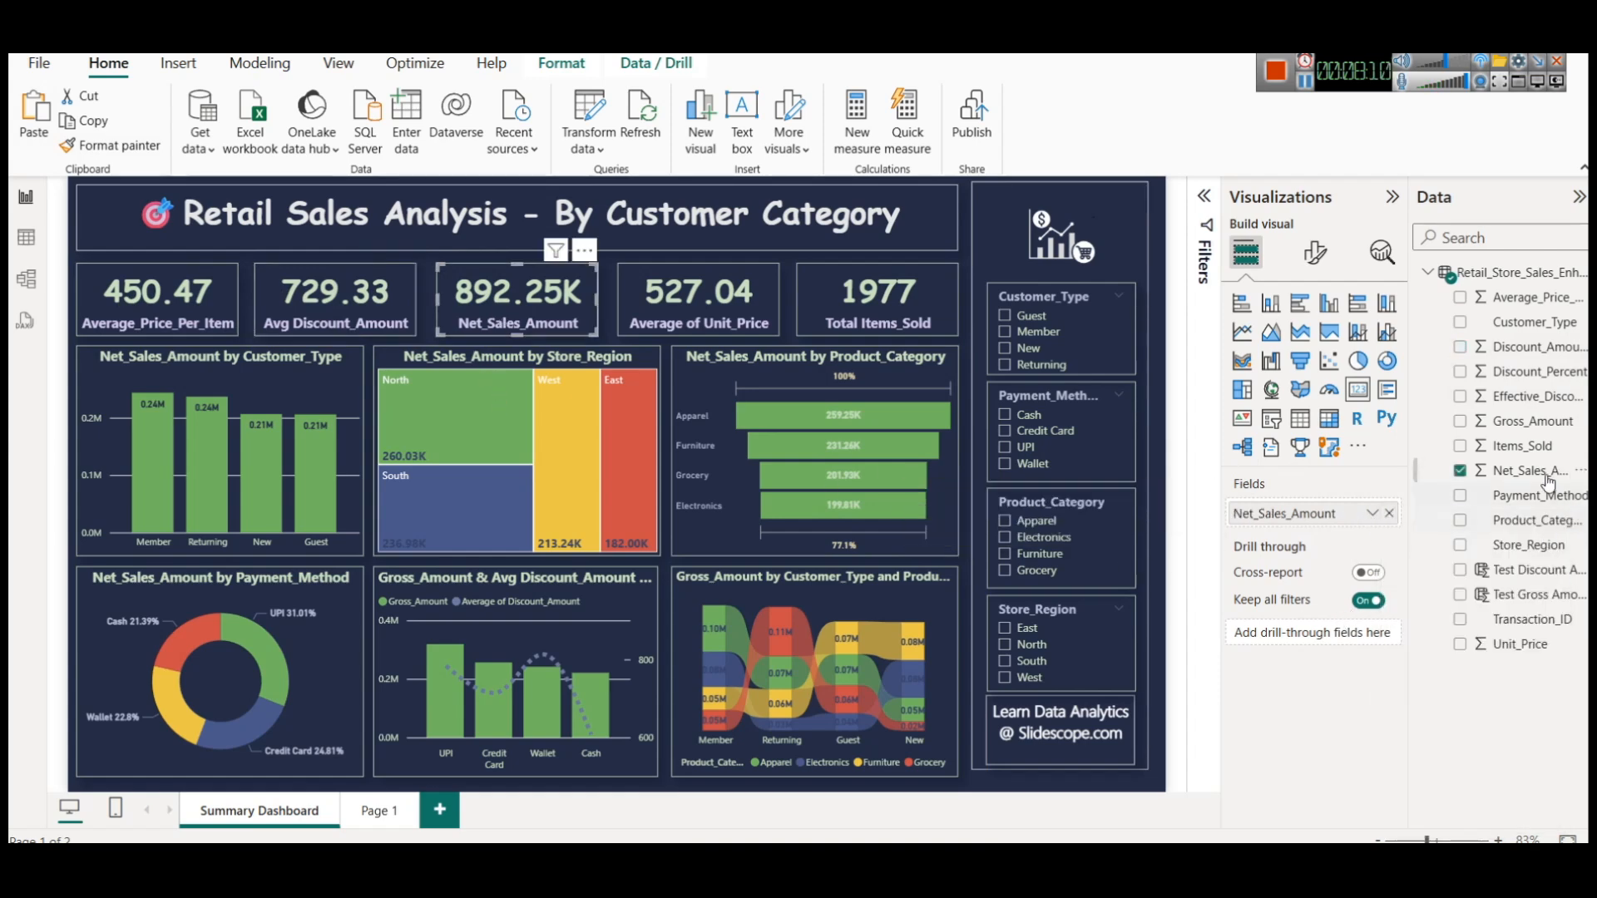
left_click(1371, 515)
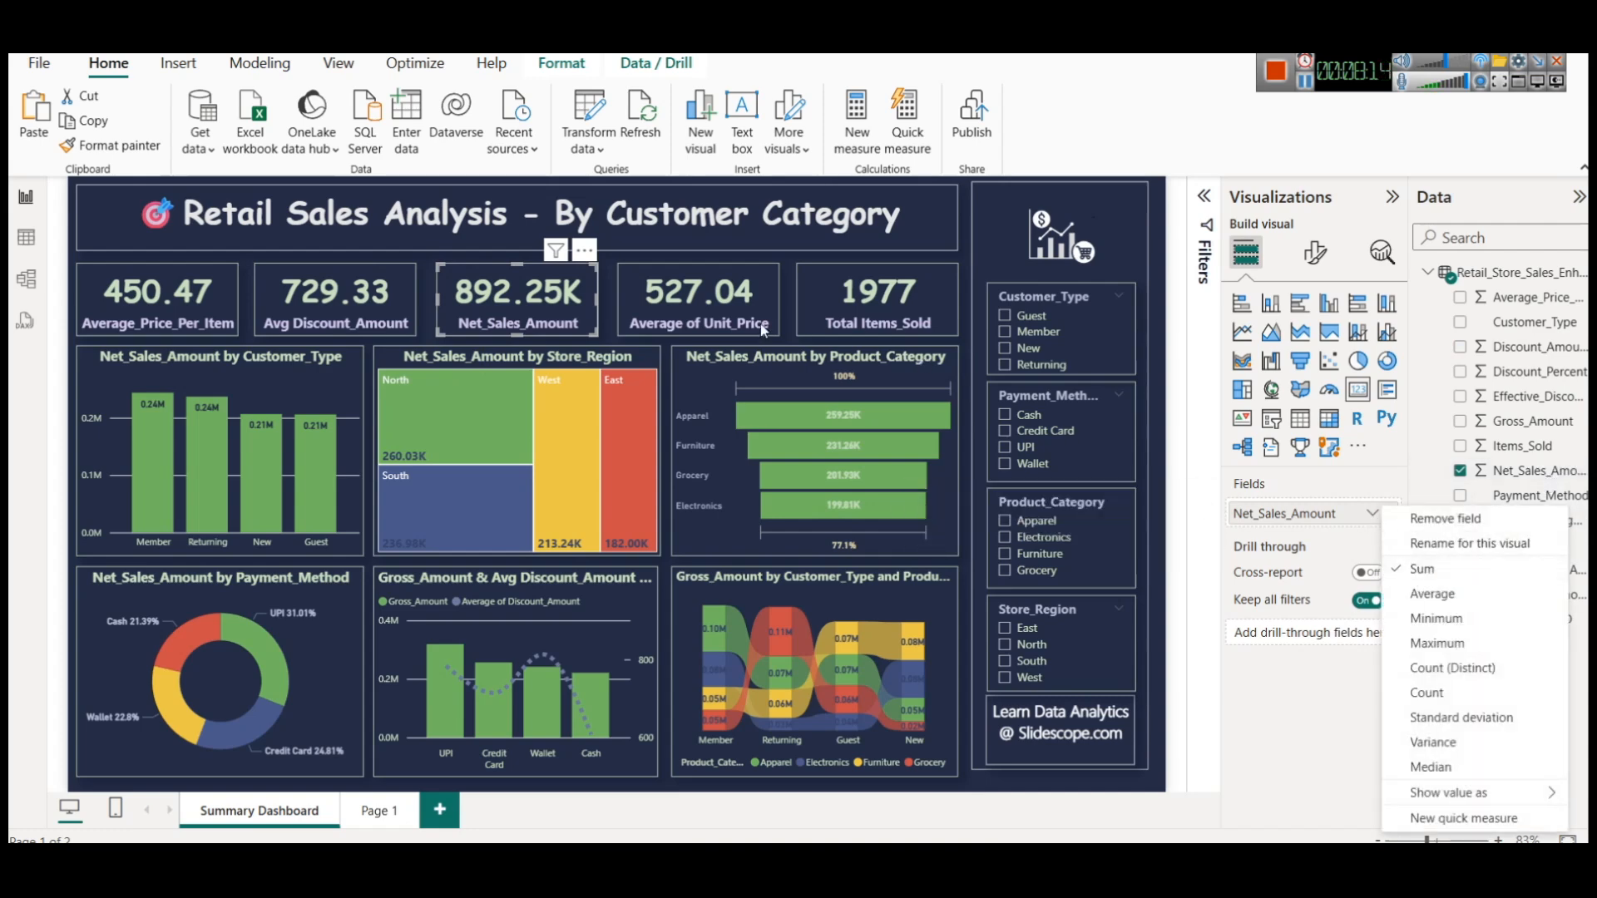
left_click(735, 318)
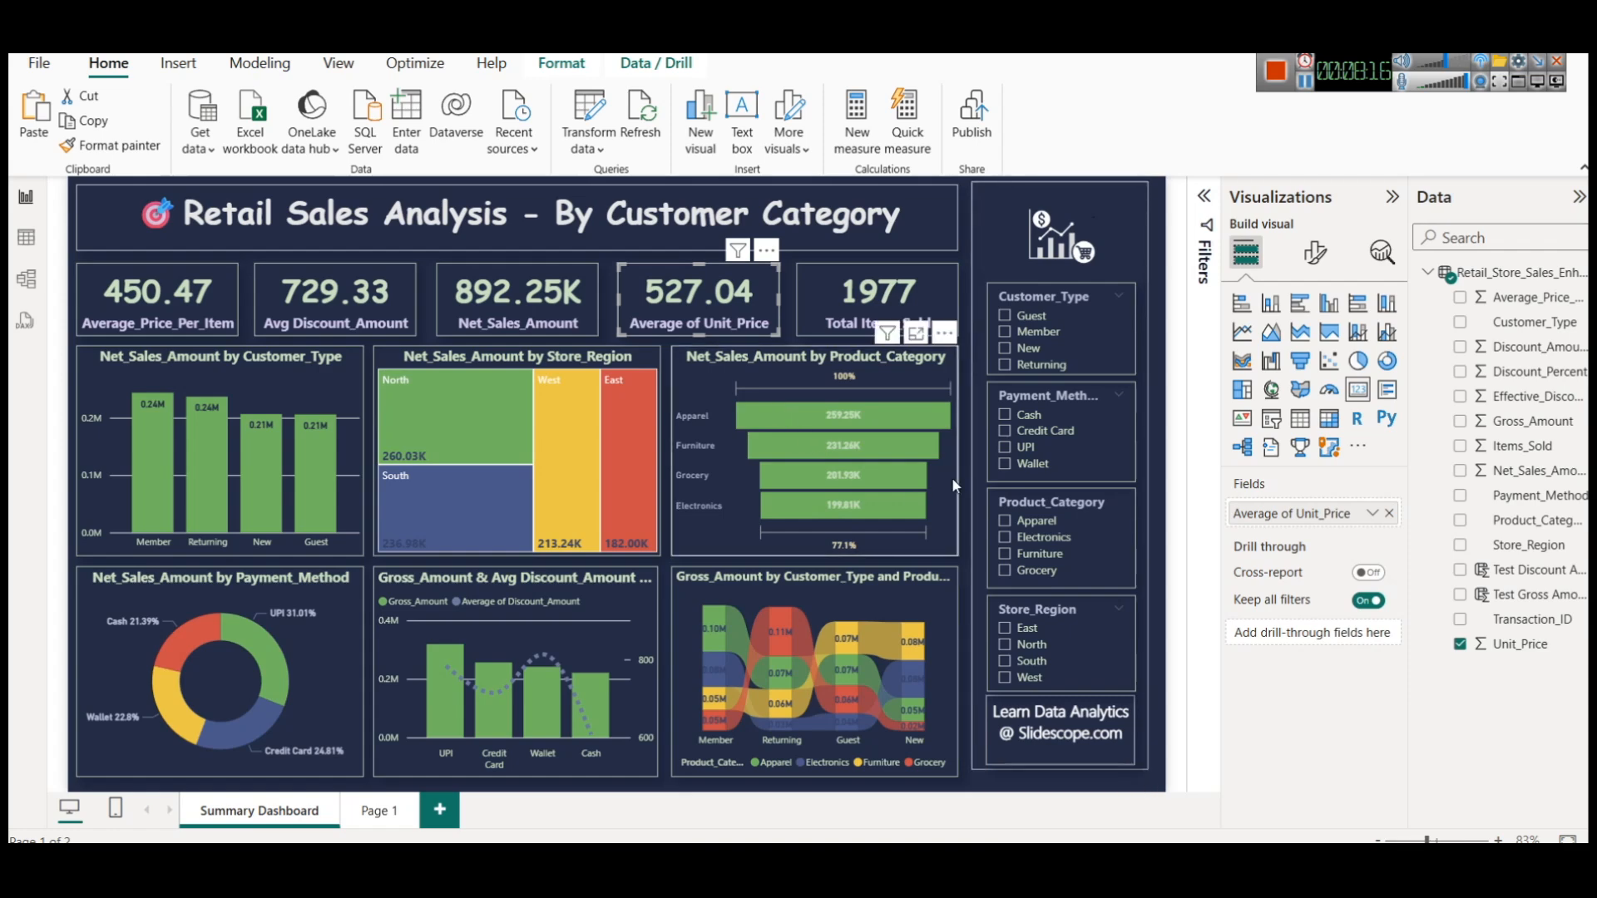
left_click(1376, 517)
left_click(1302, 707)
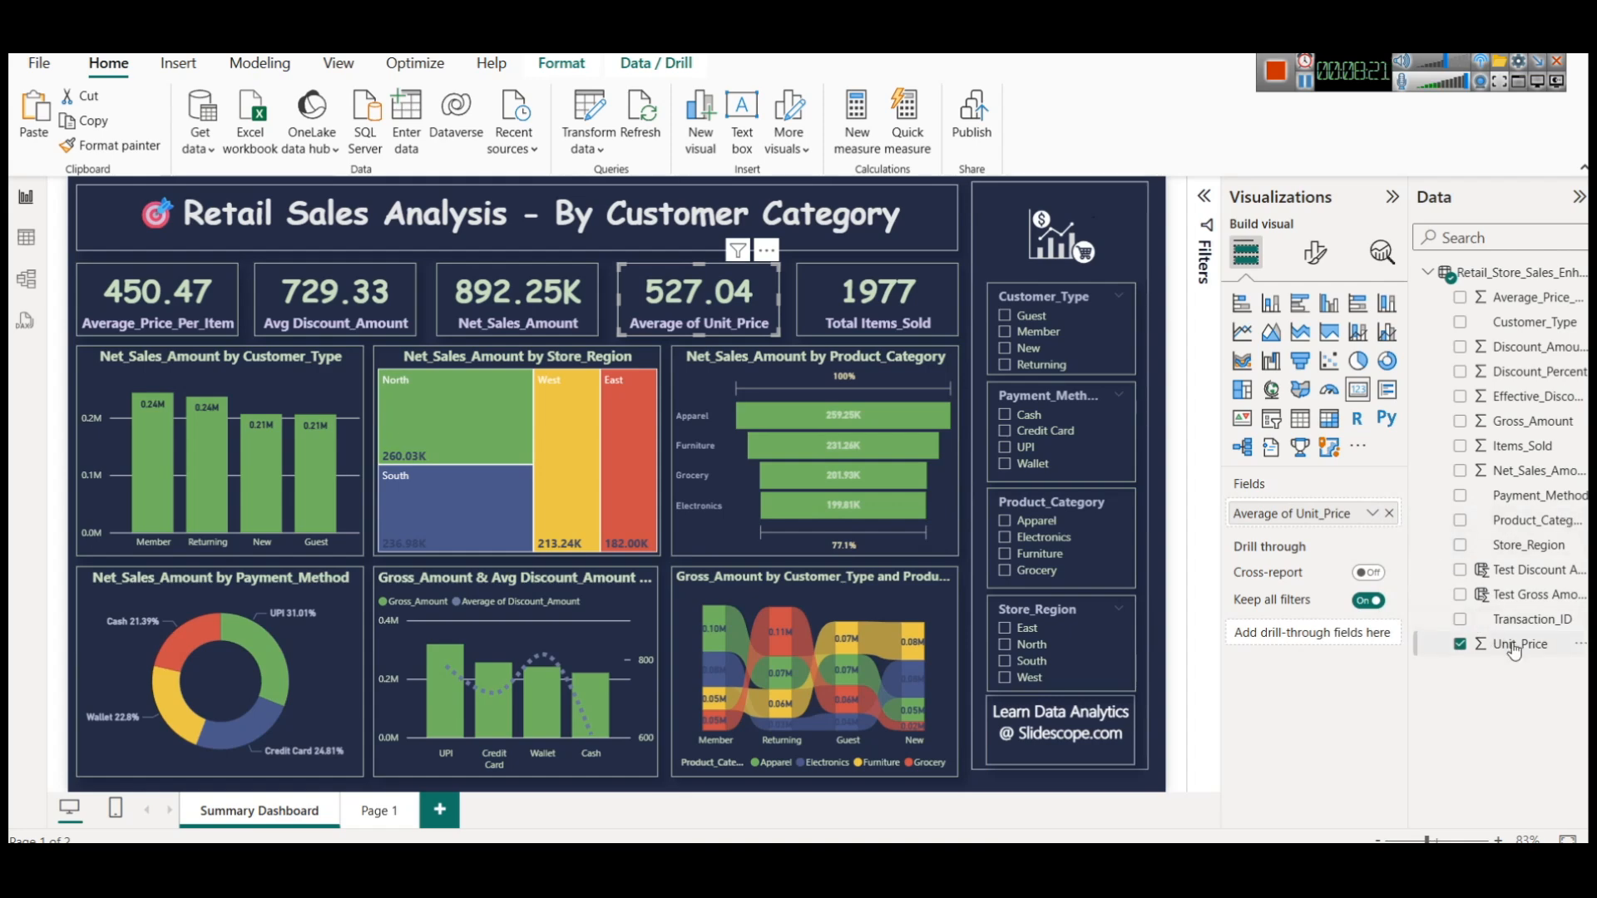
left_click(1373, 513)
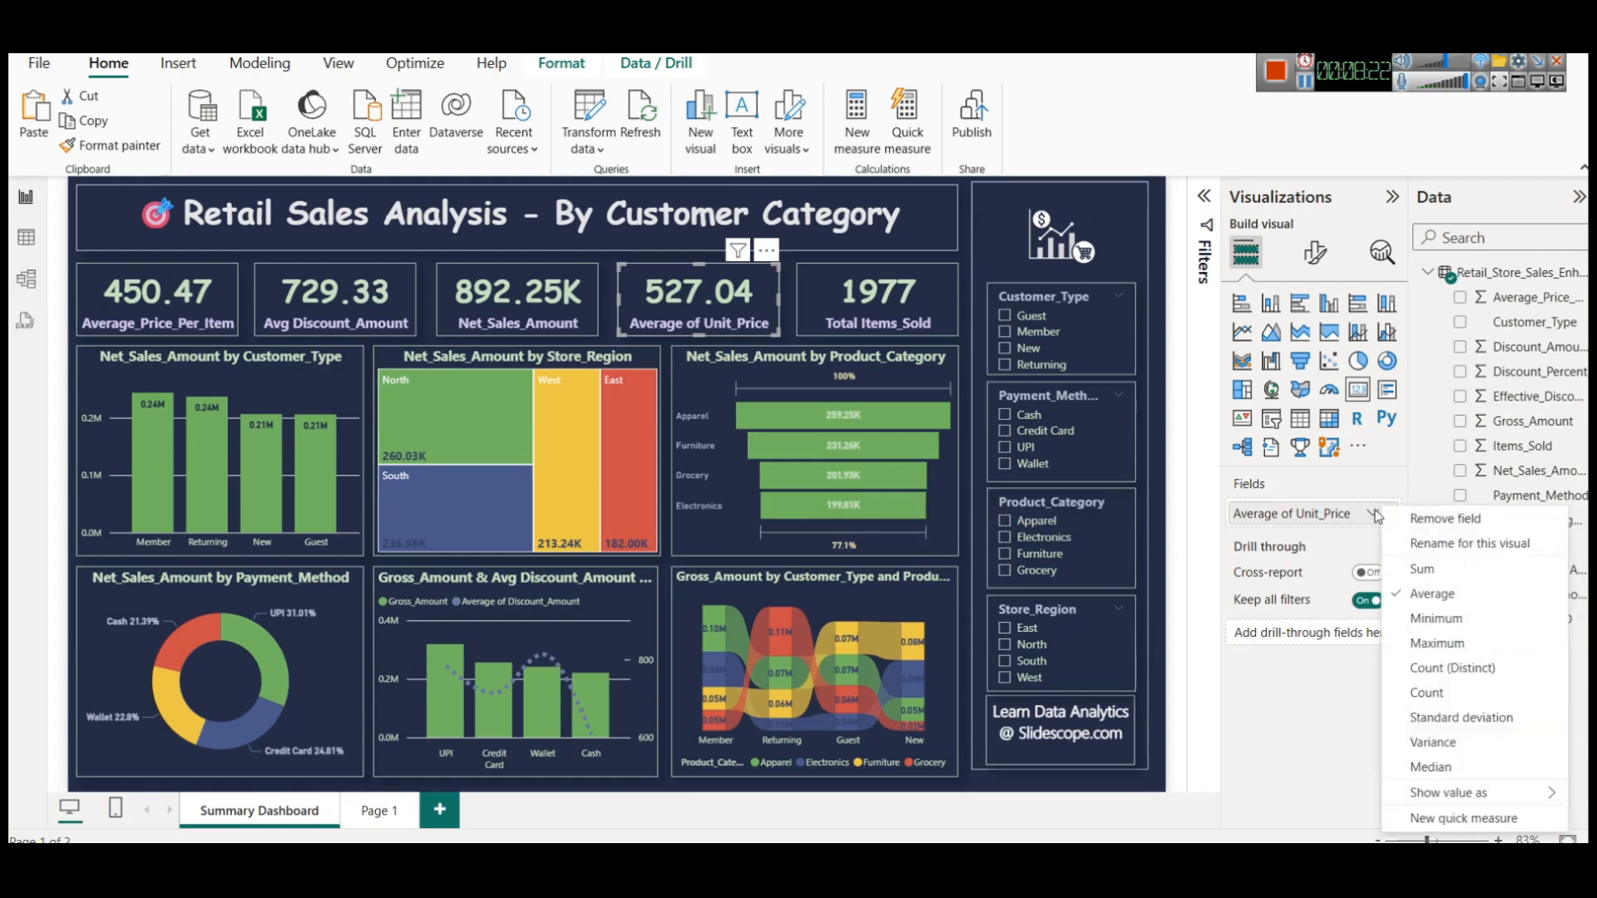
Step: Duplicate the Average_Price_Per_Item card on Page 1 and place the copy beside the original, aligned in the same row
left_click(356, 814)
left_click(163, 272)
key("ctrl+c")
key("ctrl+v")
left_click_drag(167, 292, 372, 292)
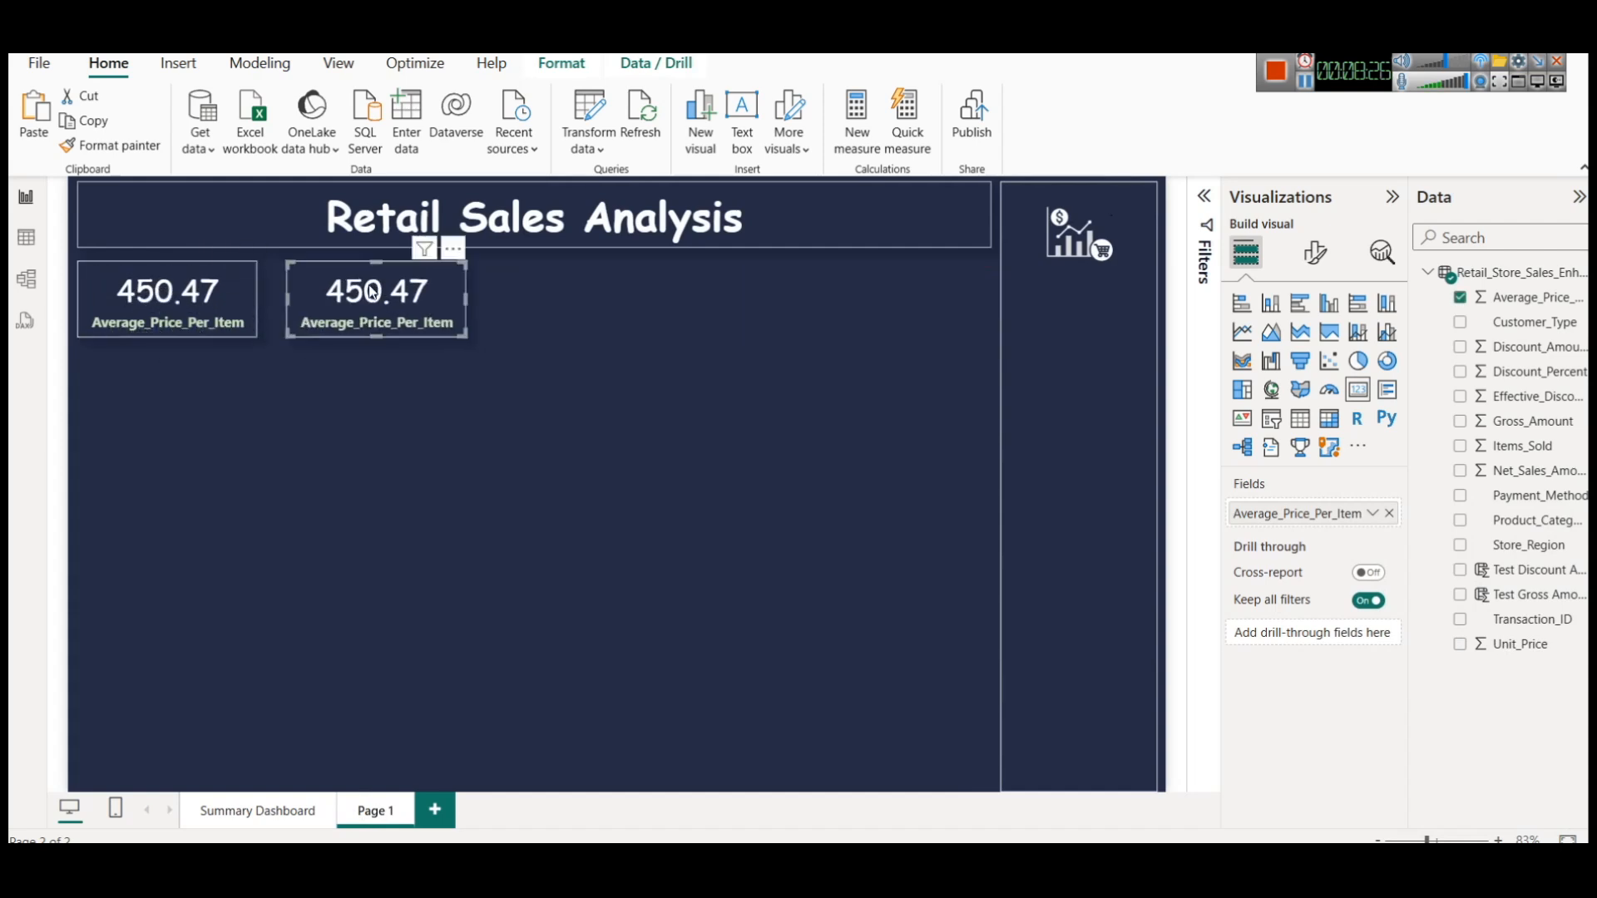
Step: Replace the second card's field with Unit_Price and set its aggregation to Average
left_click(1388, 514)
left_click_drag(1507, 646, 1314, 515)
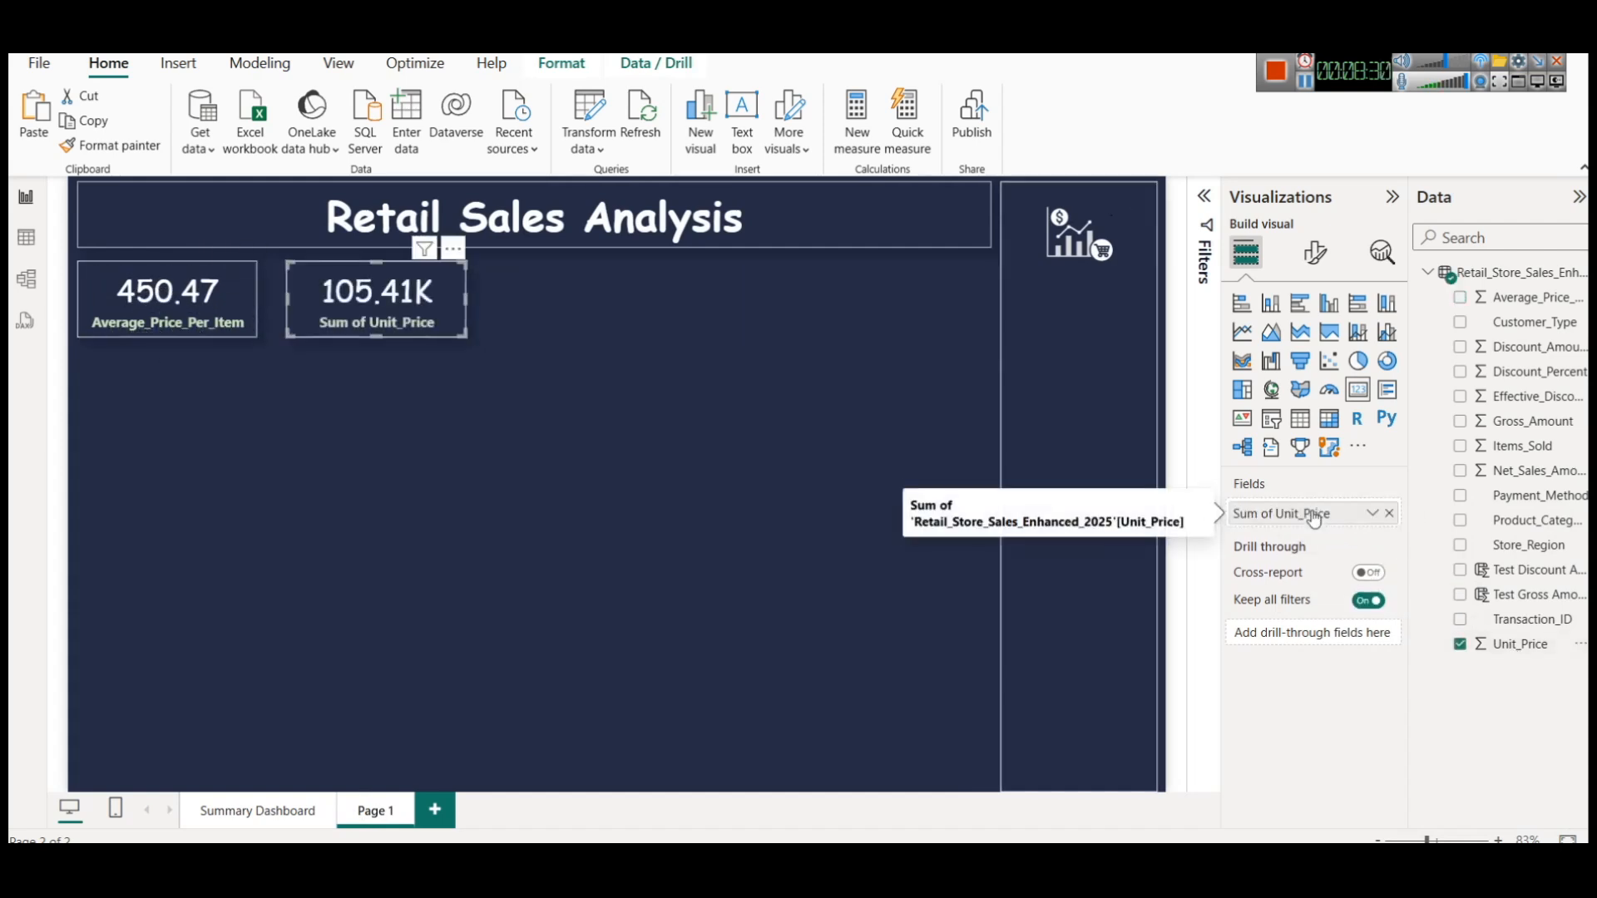
left_click(1373, 514)
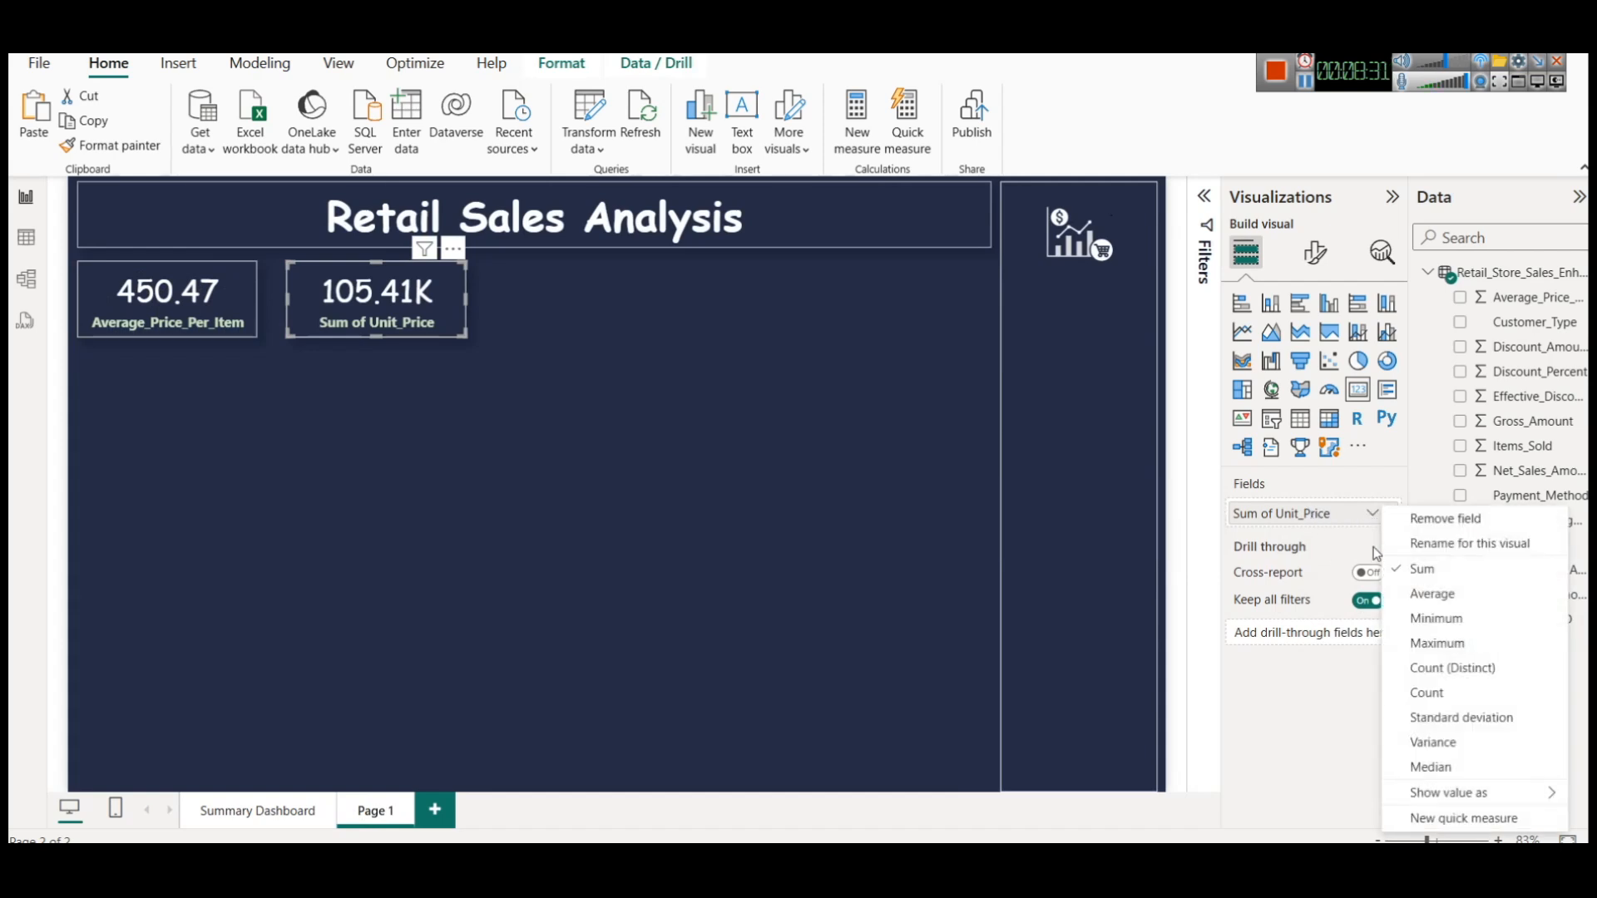
left_click(1435, 594)
left_click(699, 408)
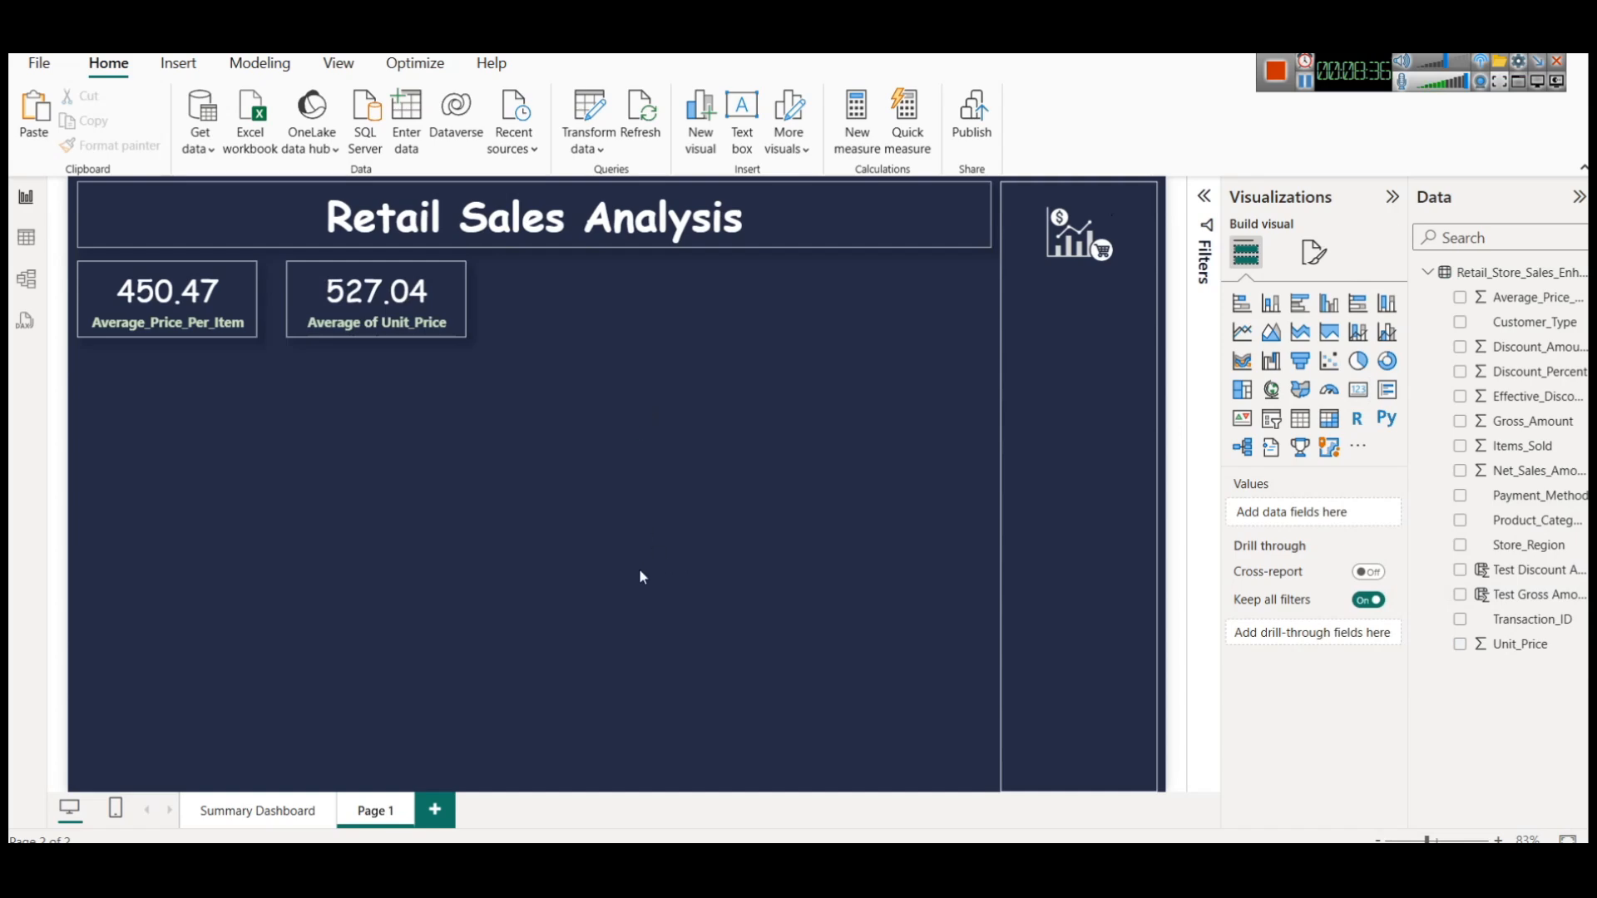
Step: Check the Total Items_Sold card's field on Summary Dashboard, and duplicate Page 1's unit price card as a third card in the row
left_click(268, 808)
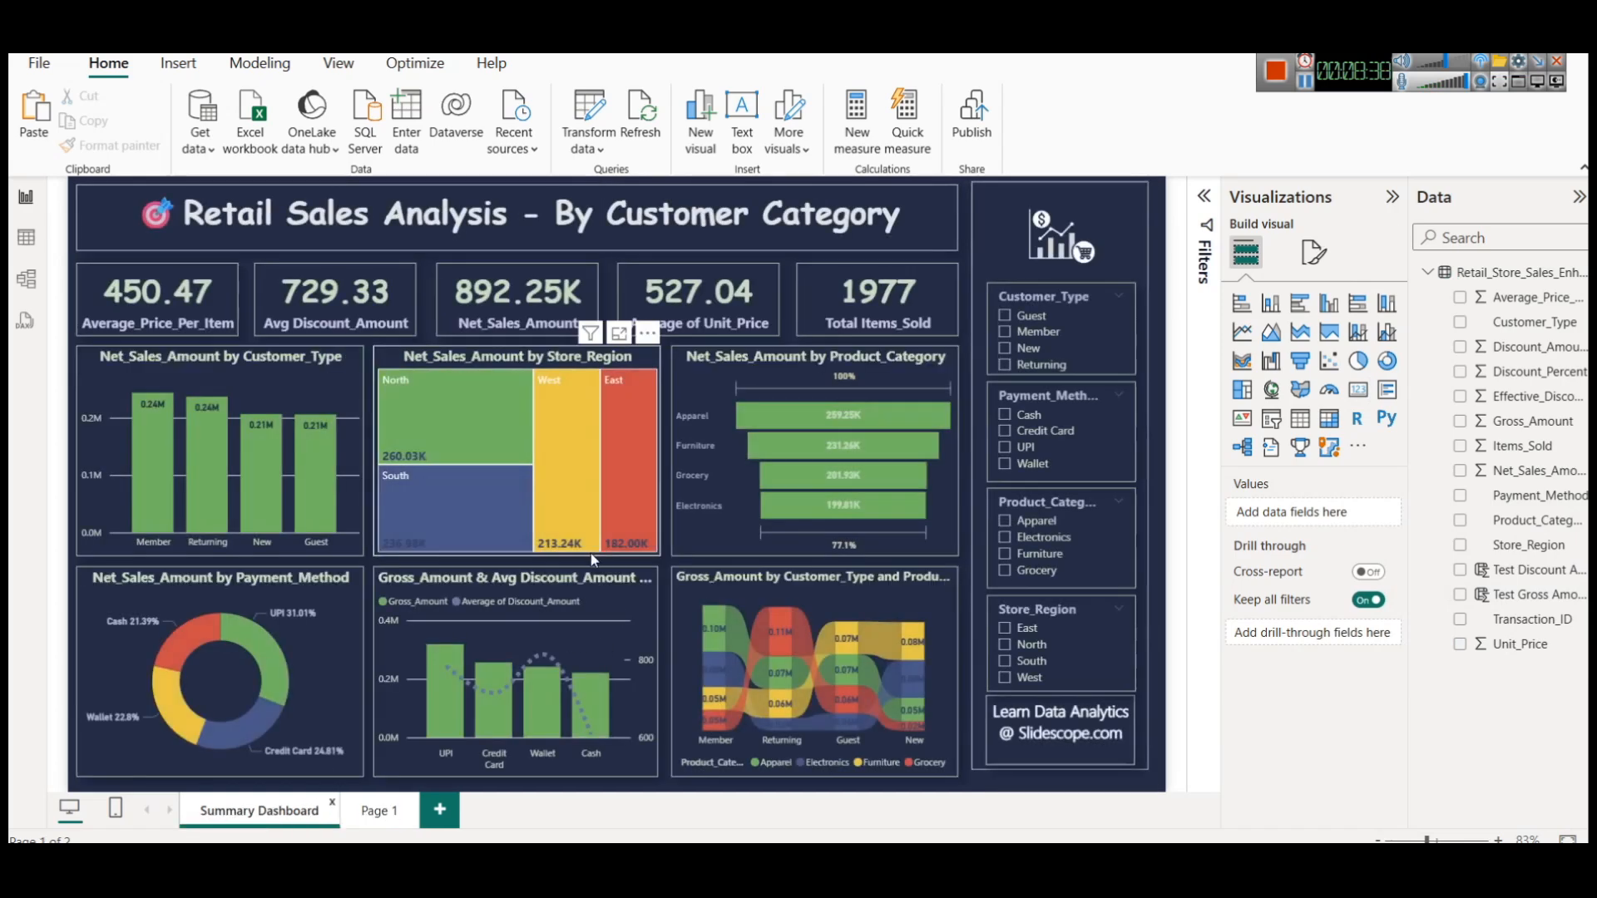
left_click(908, 298)
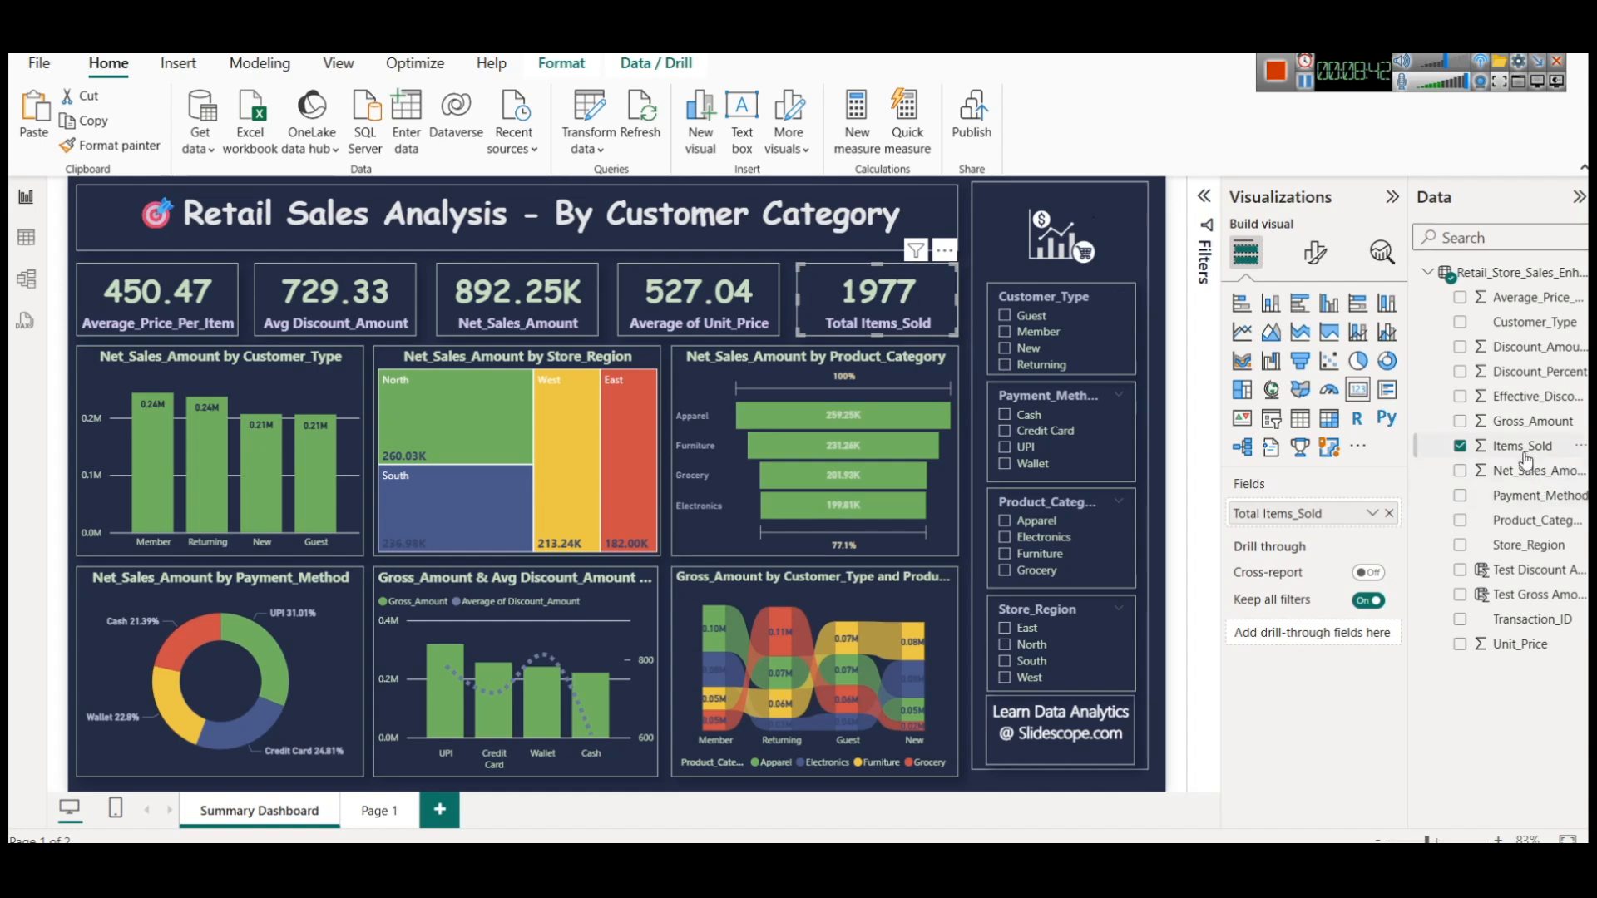
left_click(388, 822)
left_click(352, 303)
key("ctrl+c")
key("ctrl+v")
left_click_drag(579, 344, 587, 319)
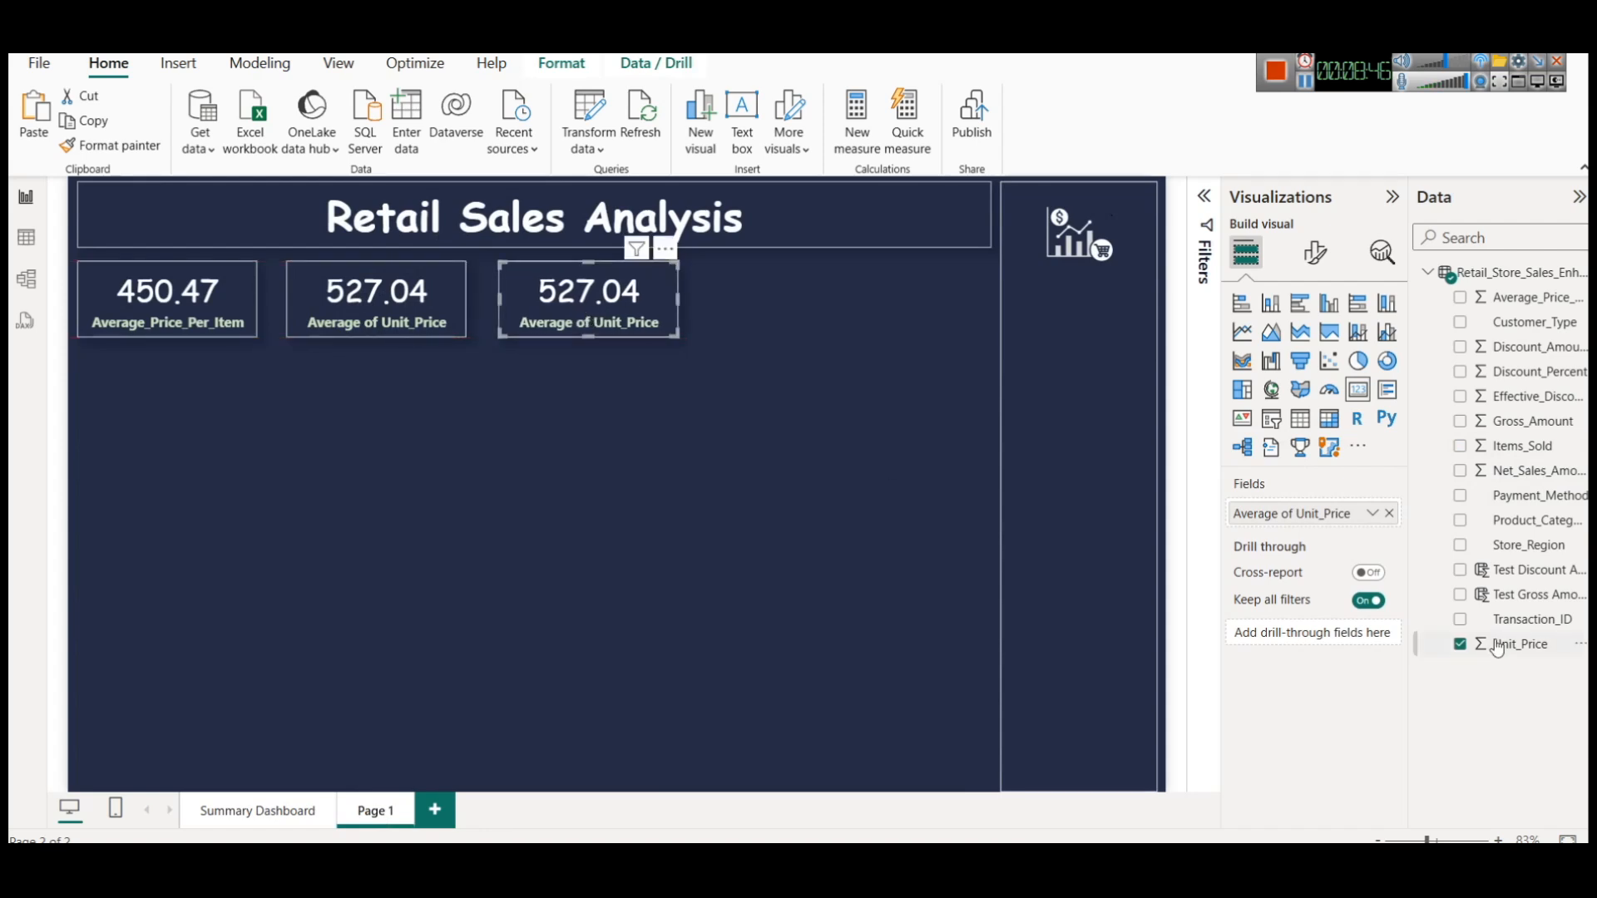
Step: Replace the third card's field with Items_Sold and rename it to Items_Sold for this visual
left_click(1389, 513)
left_click_drag(1522, 446, 1256, 514)
left_click(1372, 513)
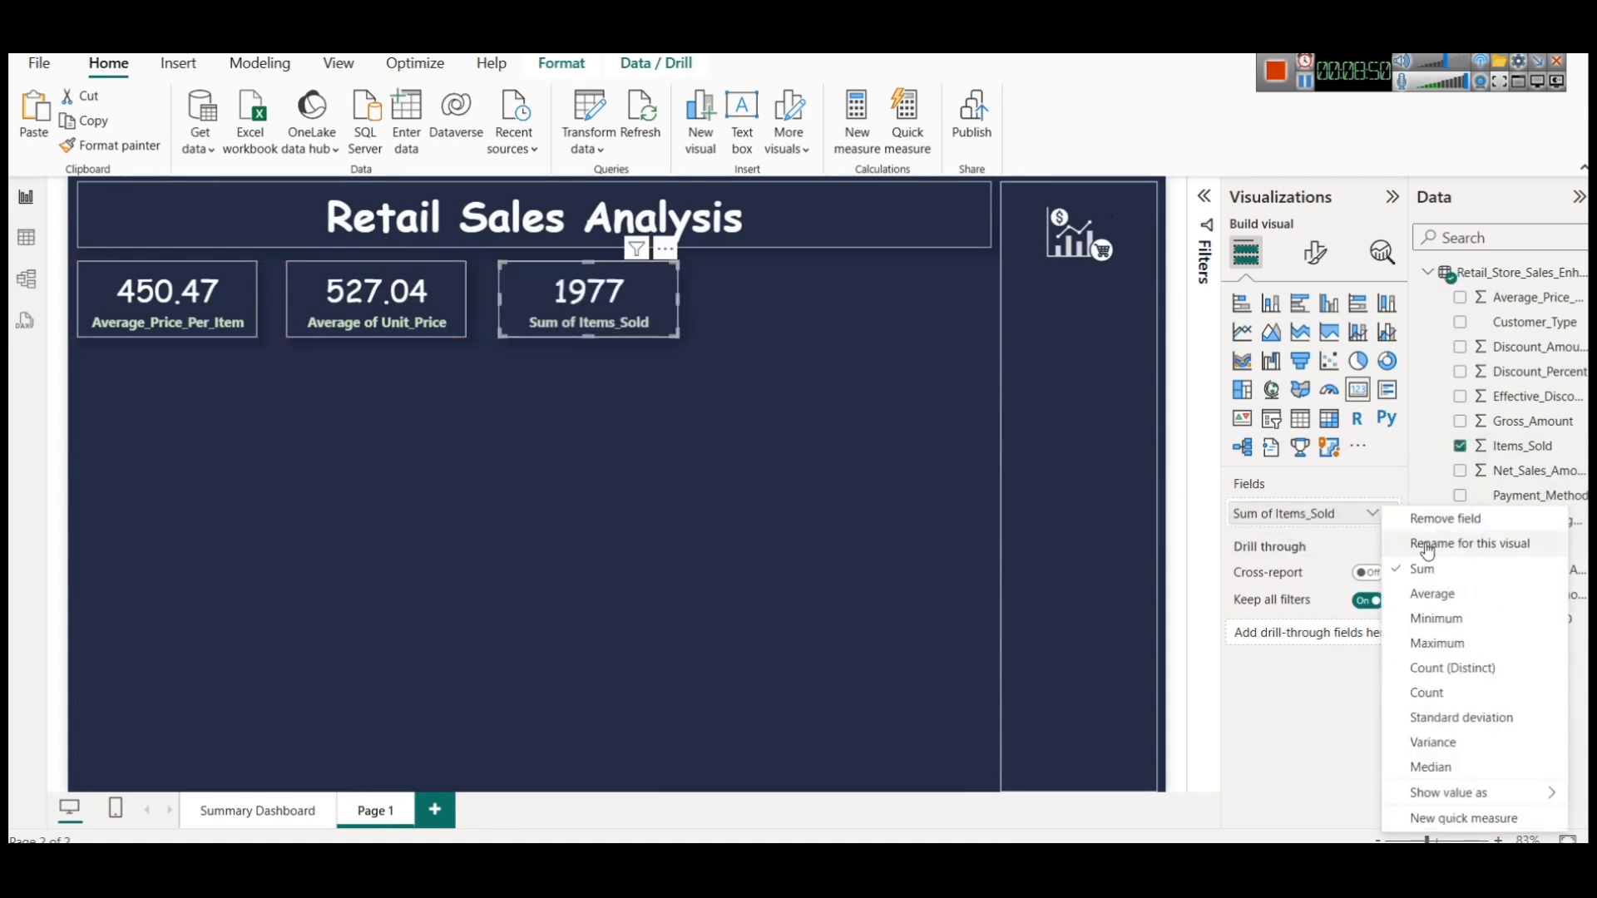
left_click(1452, 543)
left_click_drag(1281, 513, 1234, 514)
key("BackSpace")
key("Return")
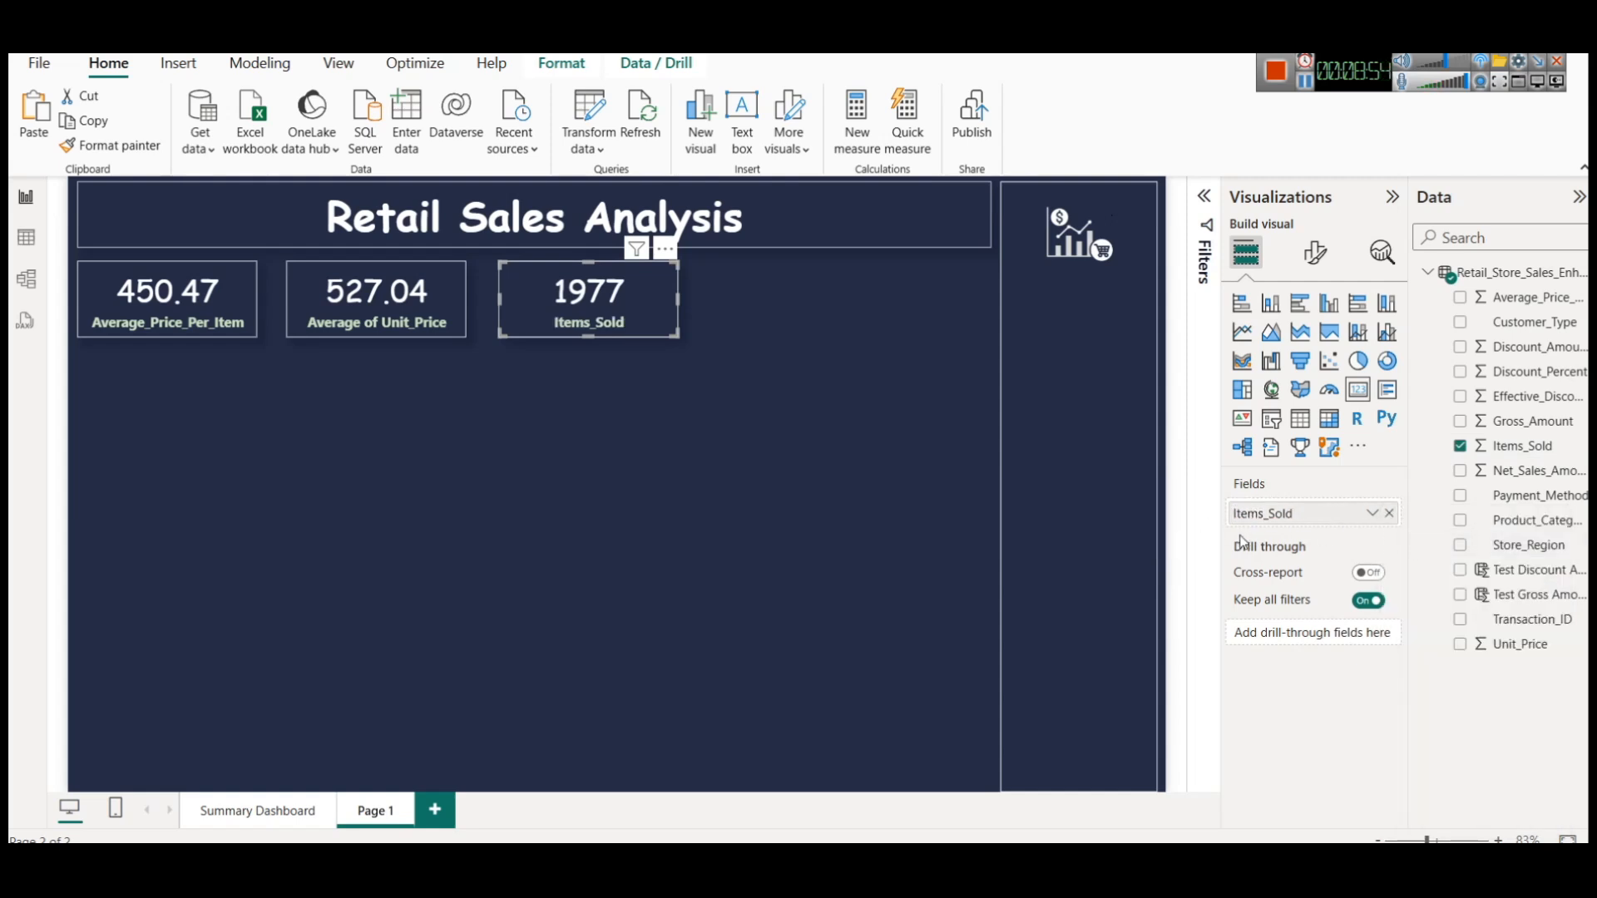
left_click(713, 466)
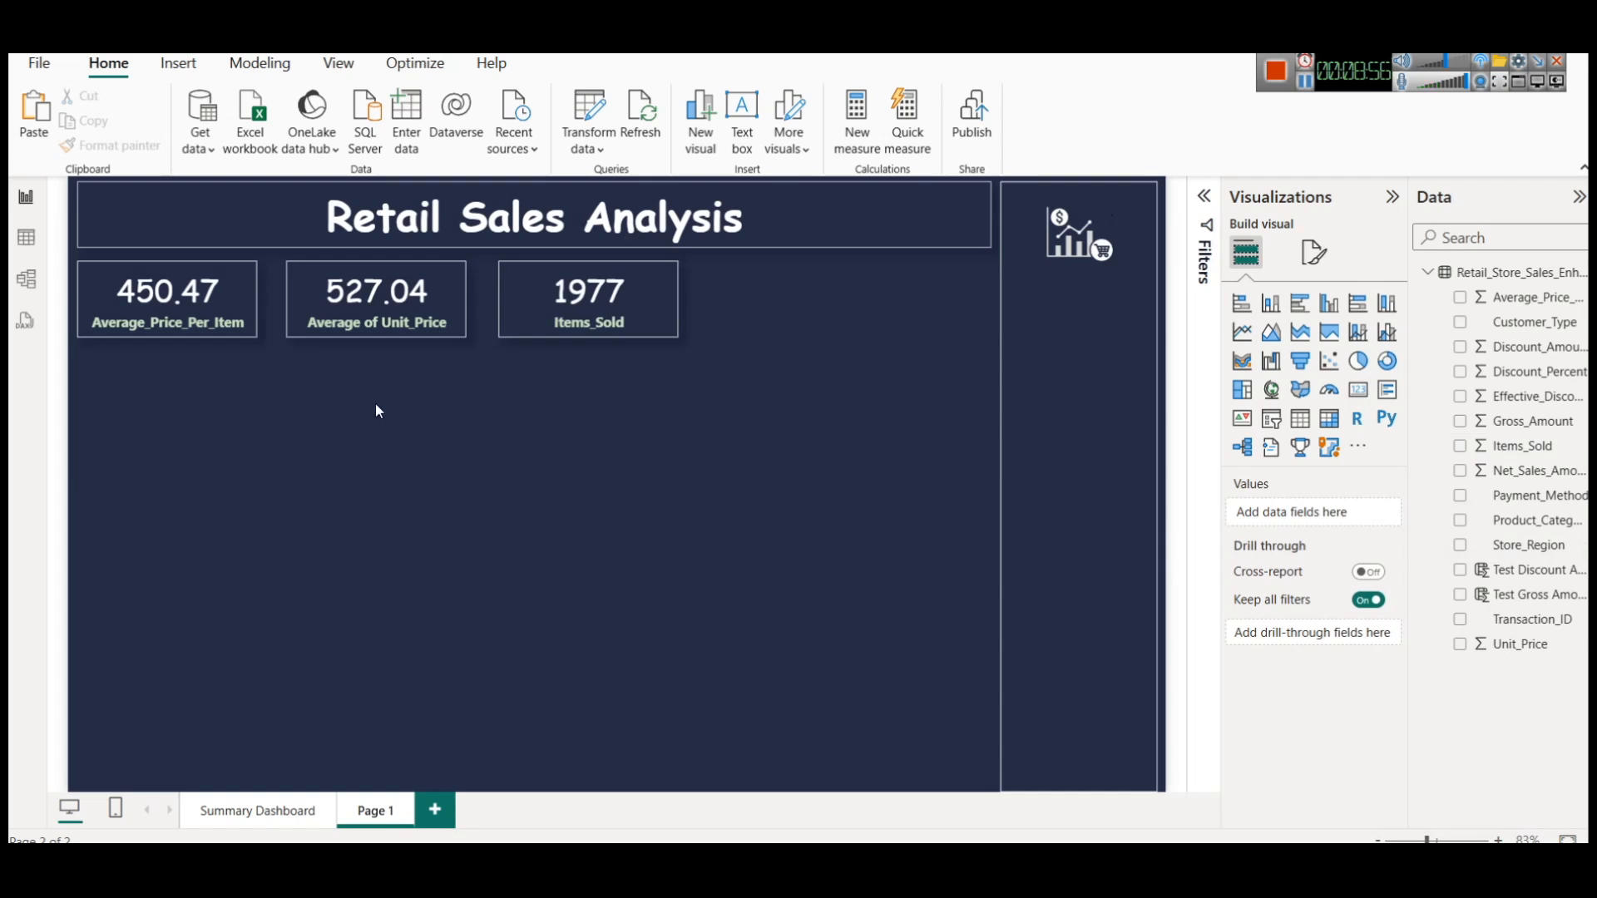
Step: Examine the fields behind the Summary Dashboard's customer type column chart and the Customer_Type values in the data table
left_click(287, 812)
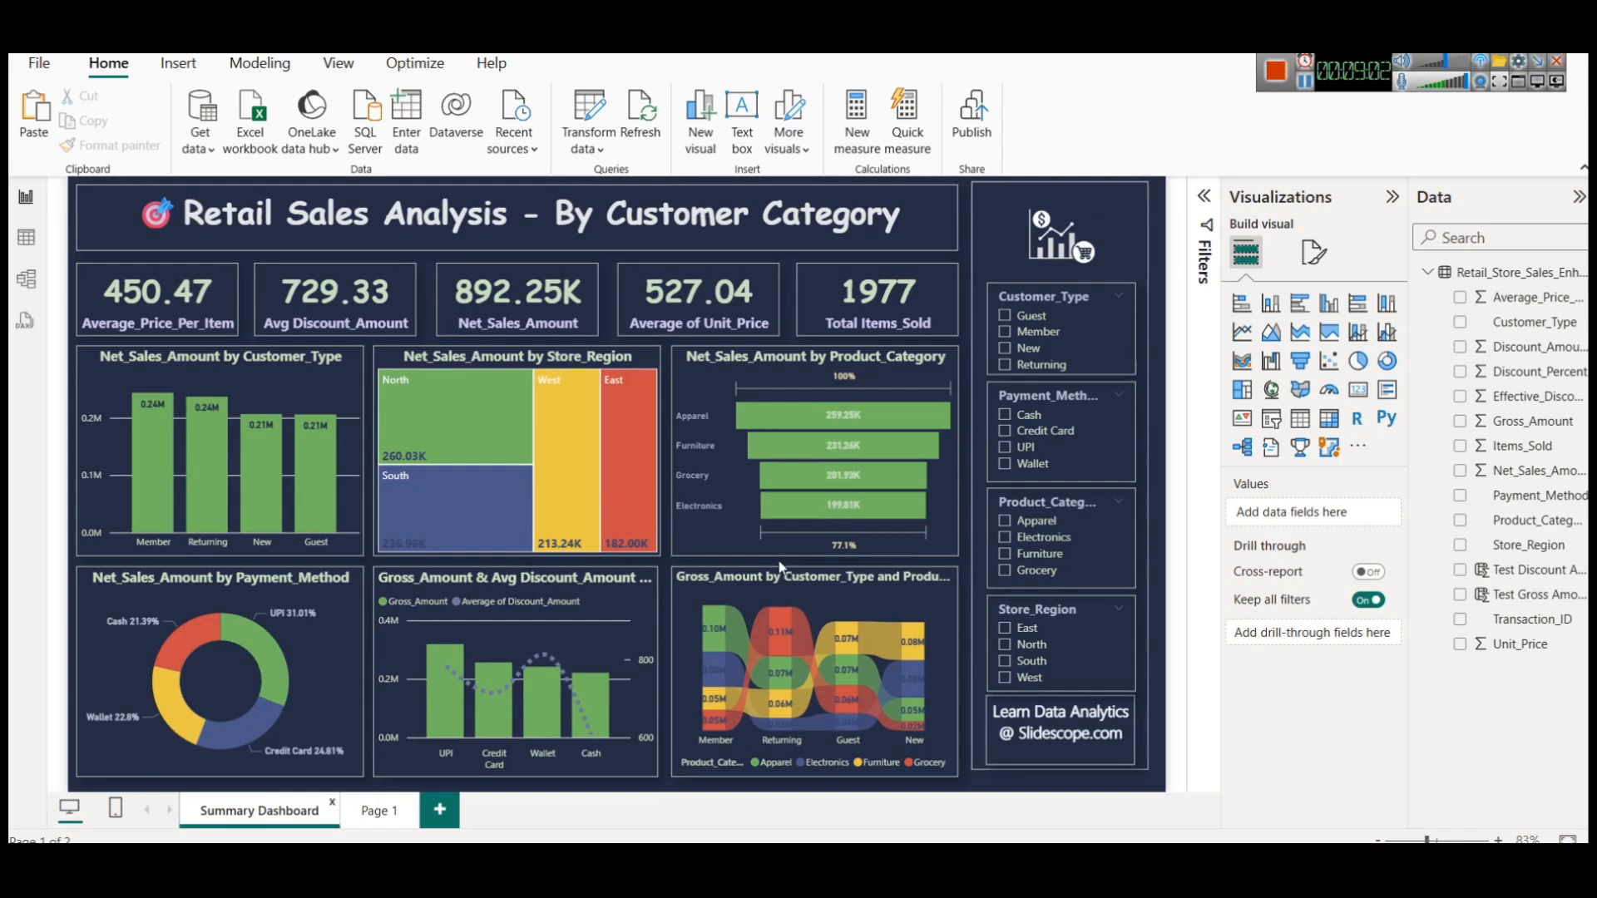
left_click(227, 367)
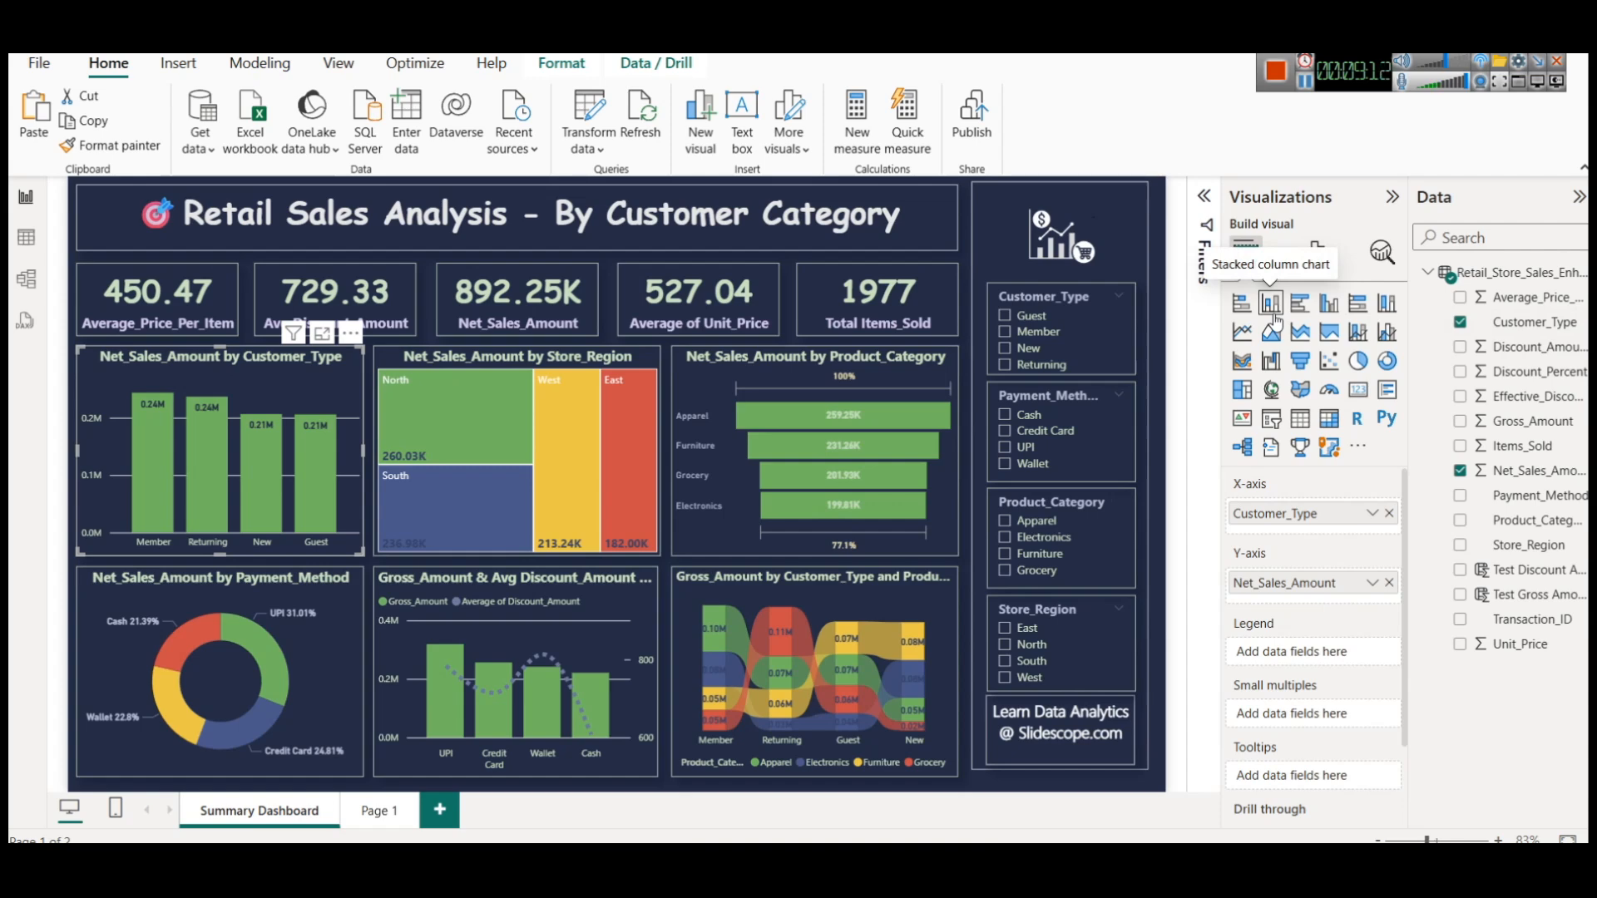
left_click(26, 238)
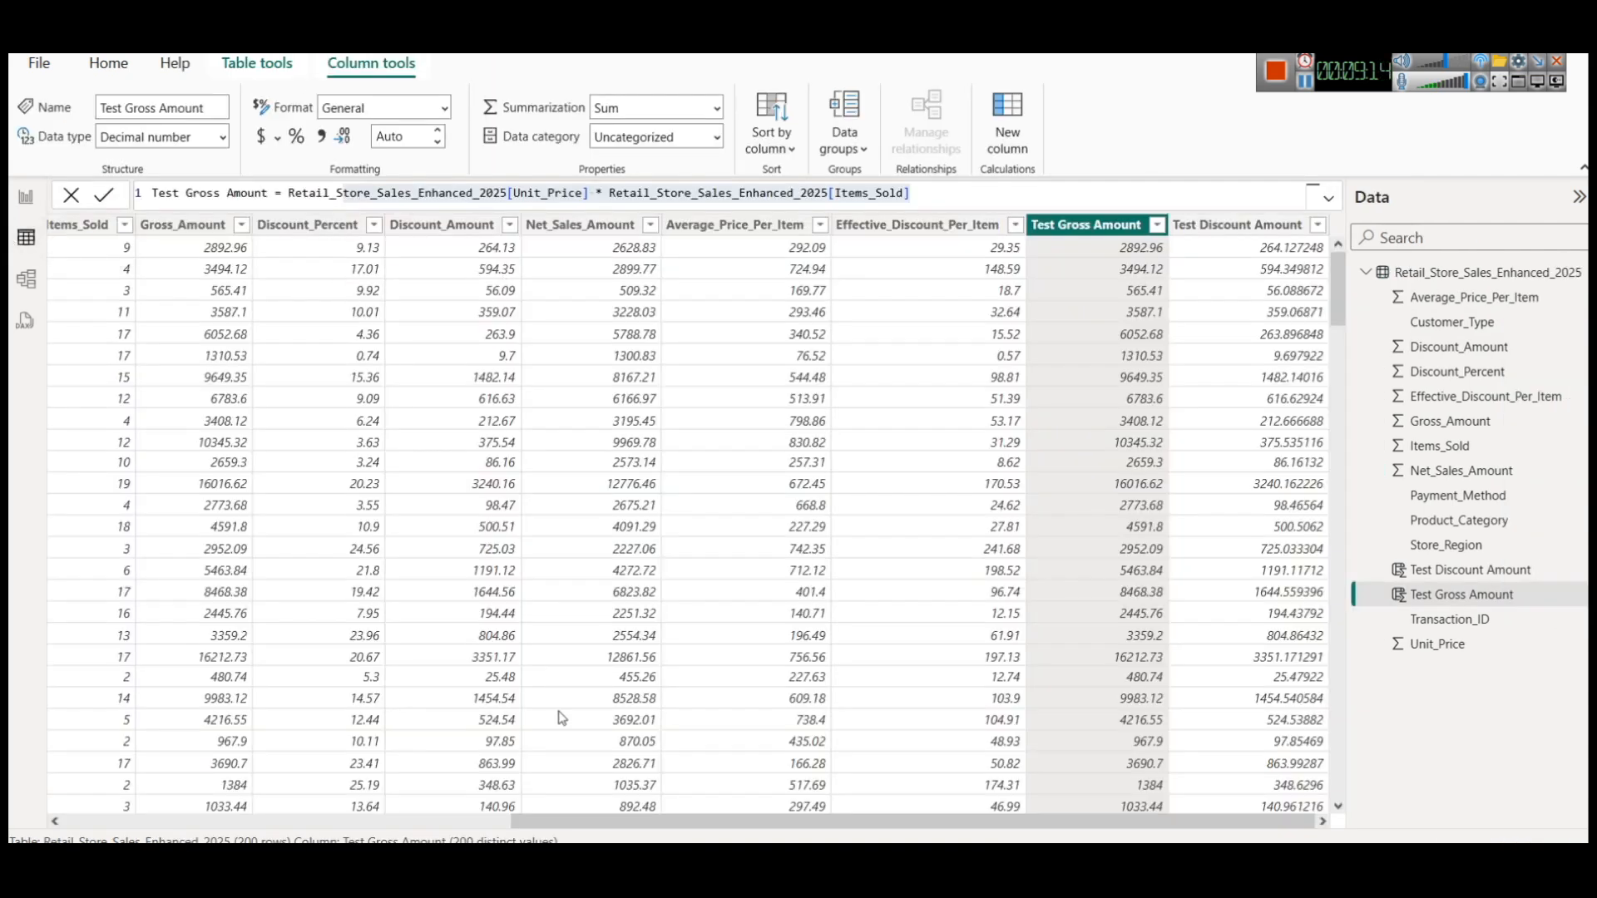
left_click_drag(549, 822, 103, 821)
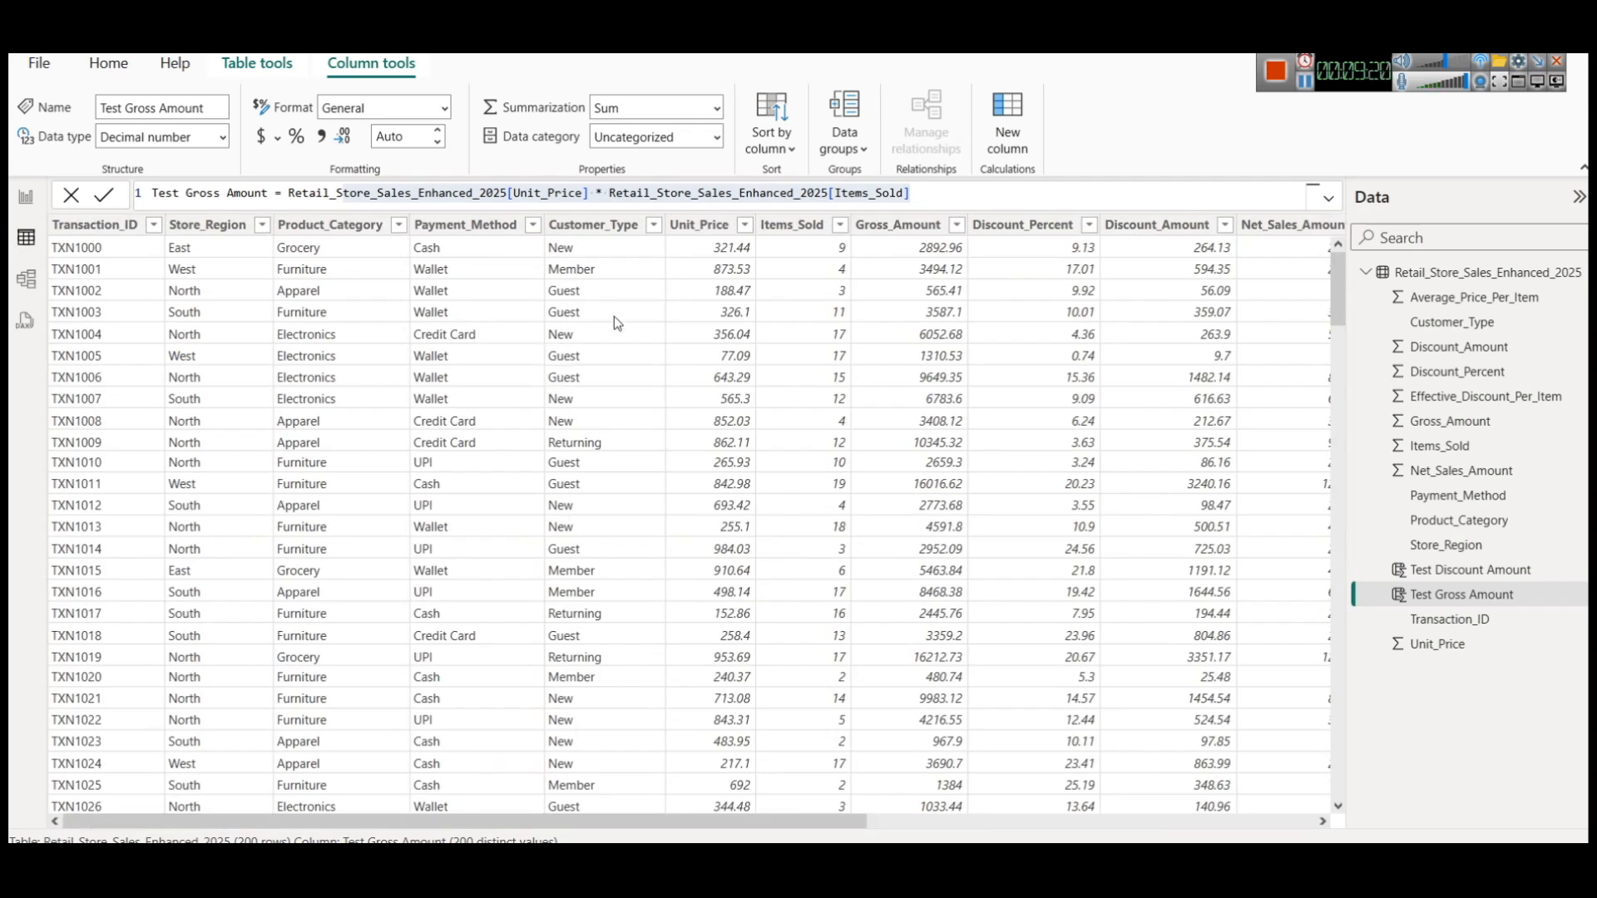
left_click(654, 225)
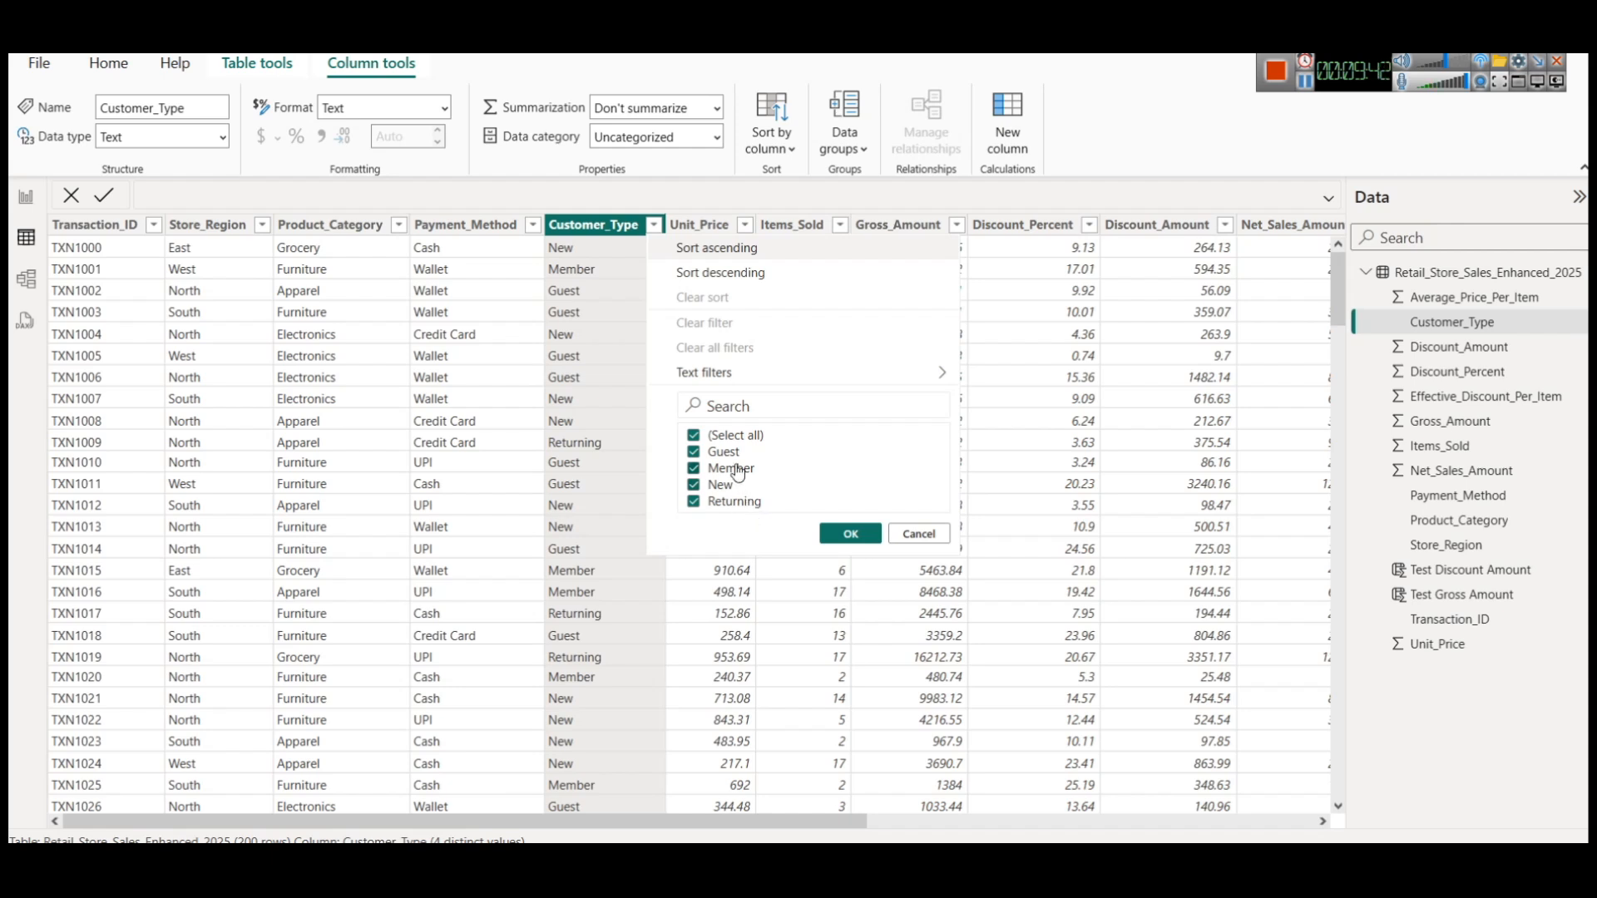
left_click(26, 200)
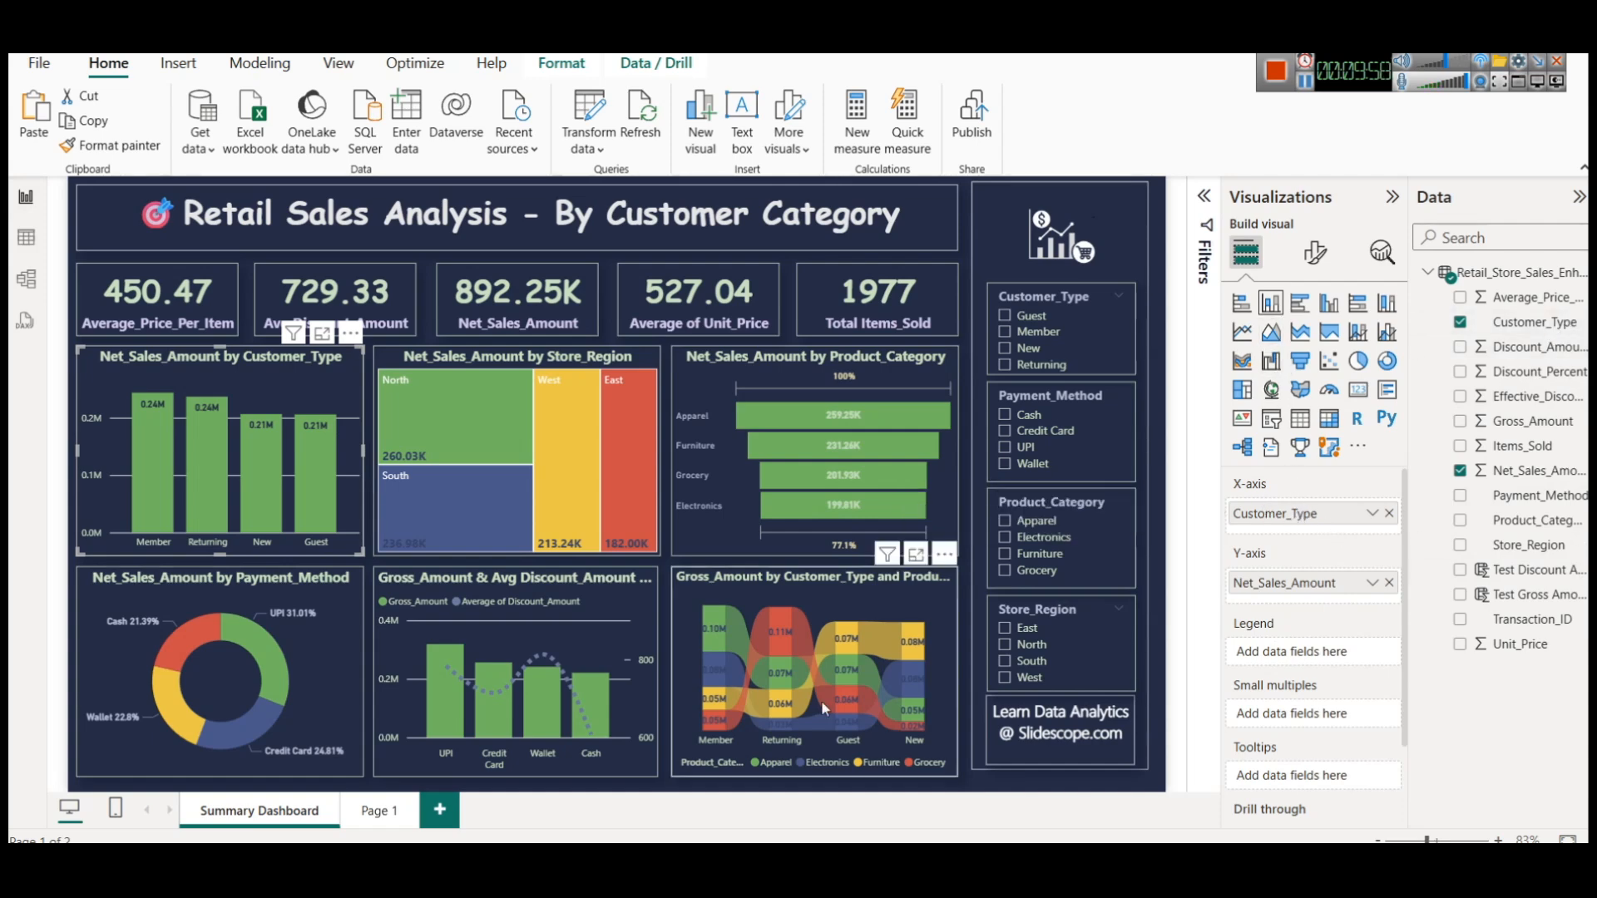
Step: Add a stacked column chart to Page 1 with Customer_Type on the X-axis and Net_Sales_Amount on the Y-axis
left_click(379, 810)
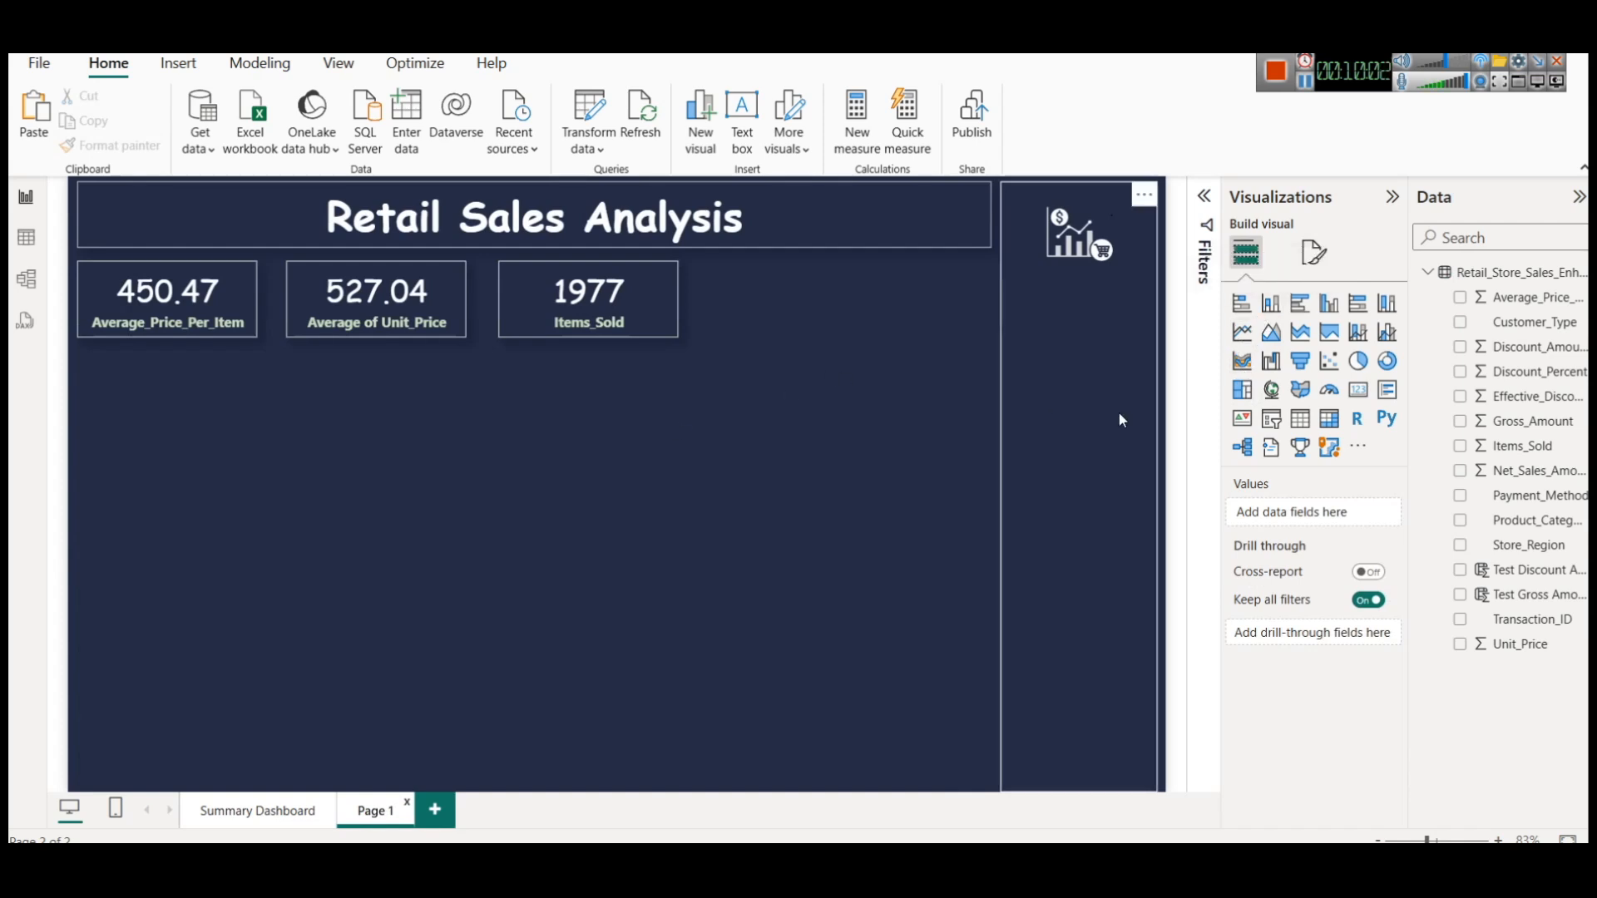
left_click(1278, 304)
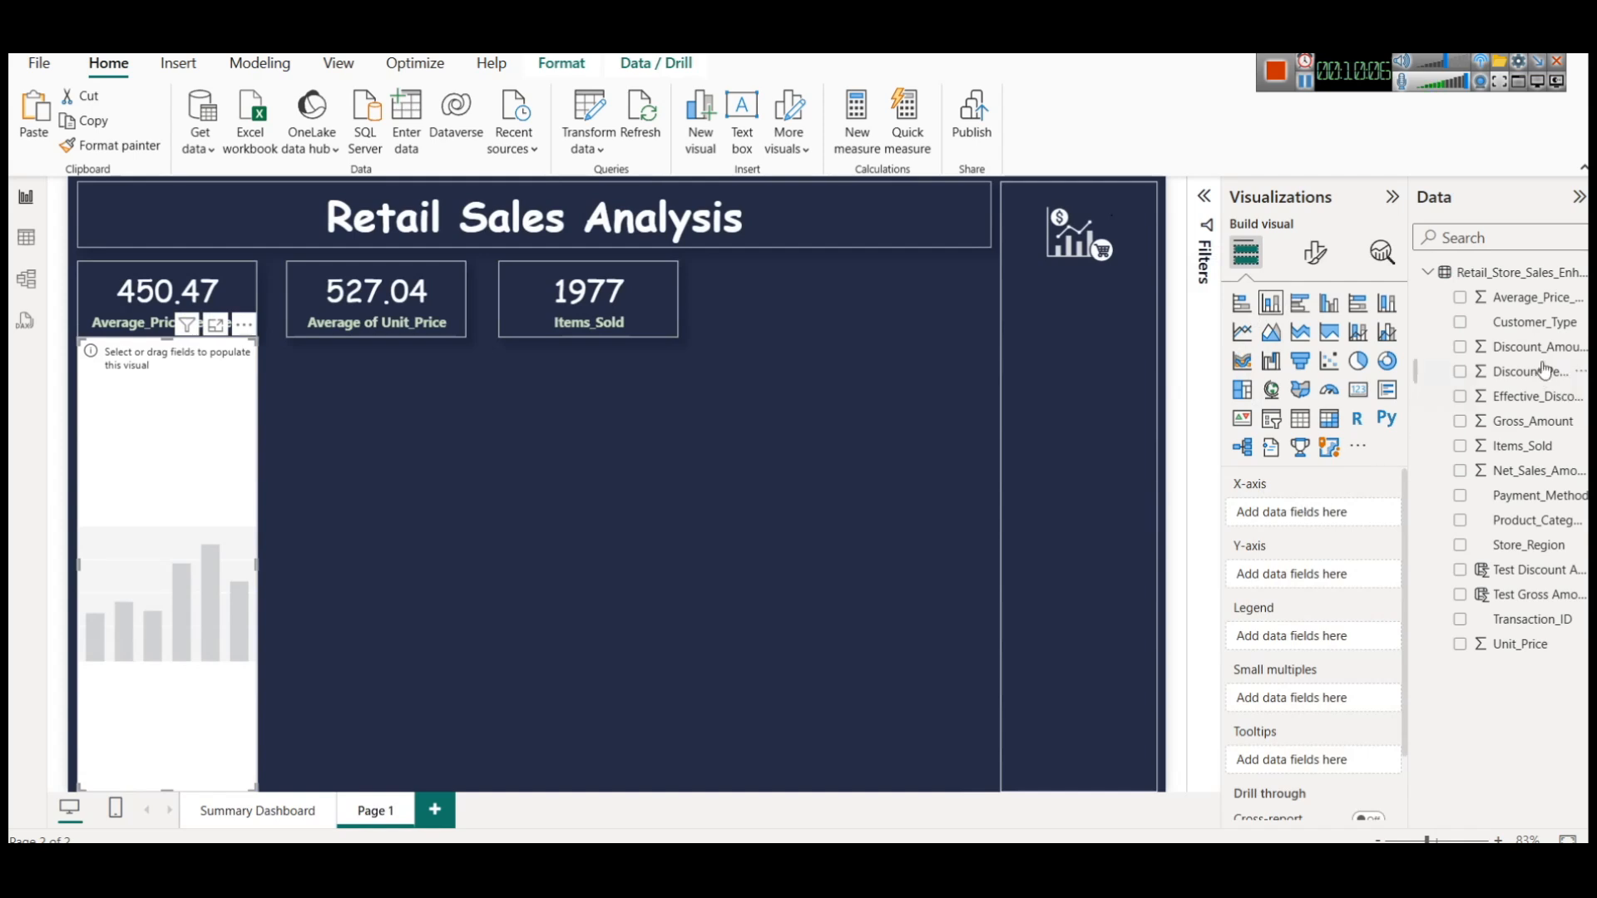
left_click_drag(1556, 323, 1300, 497)
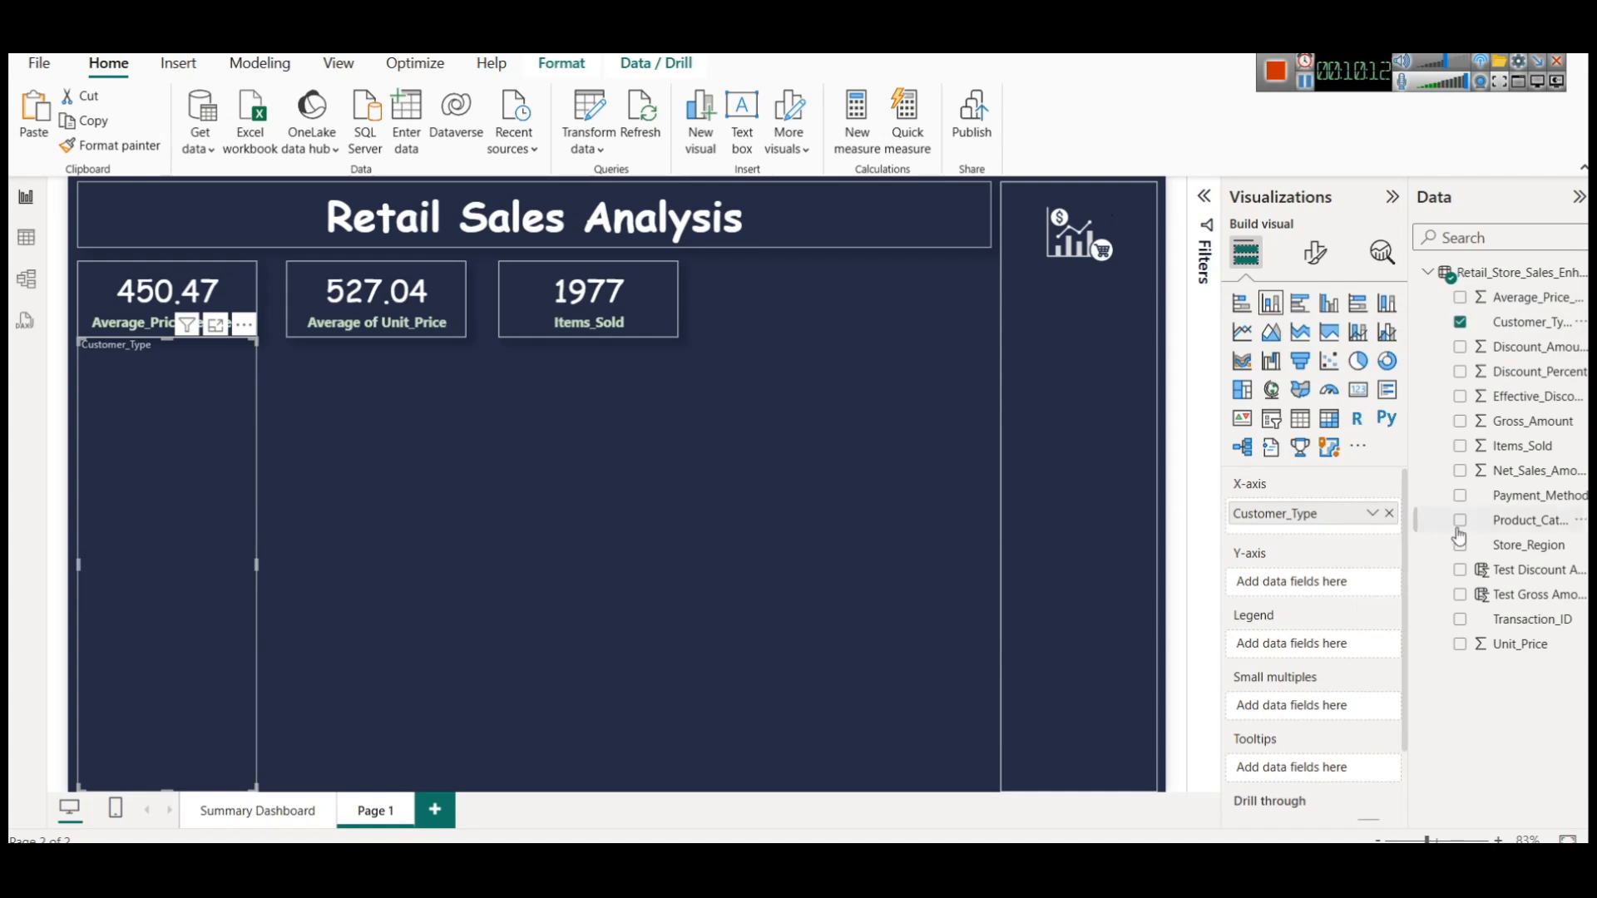
left_click_drag(1537, 471, 1298, 586)
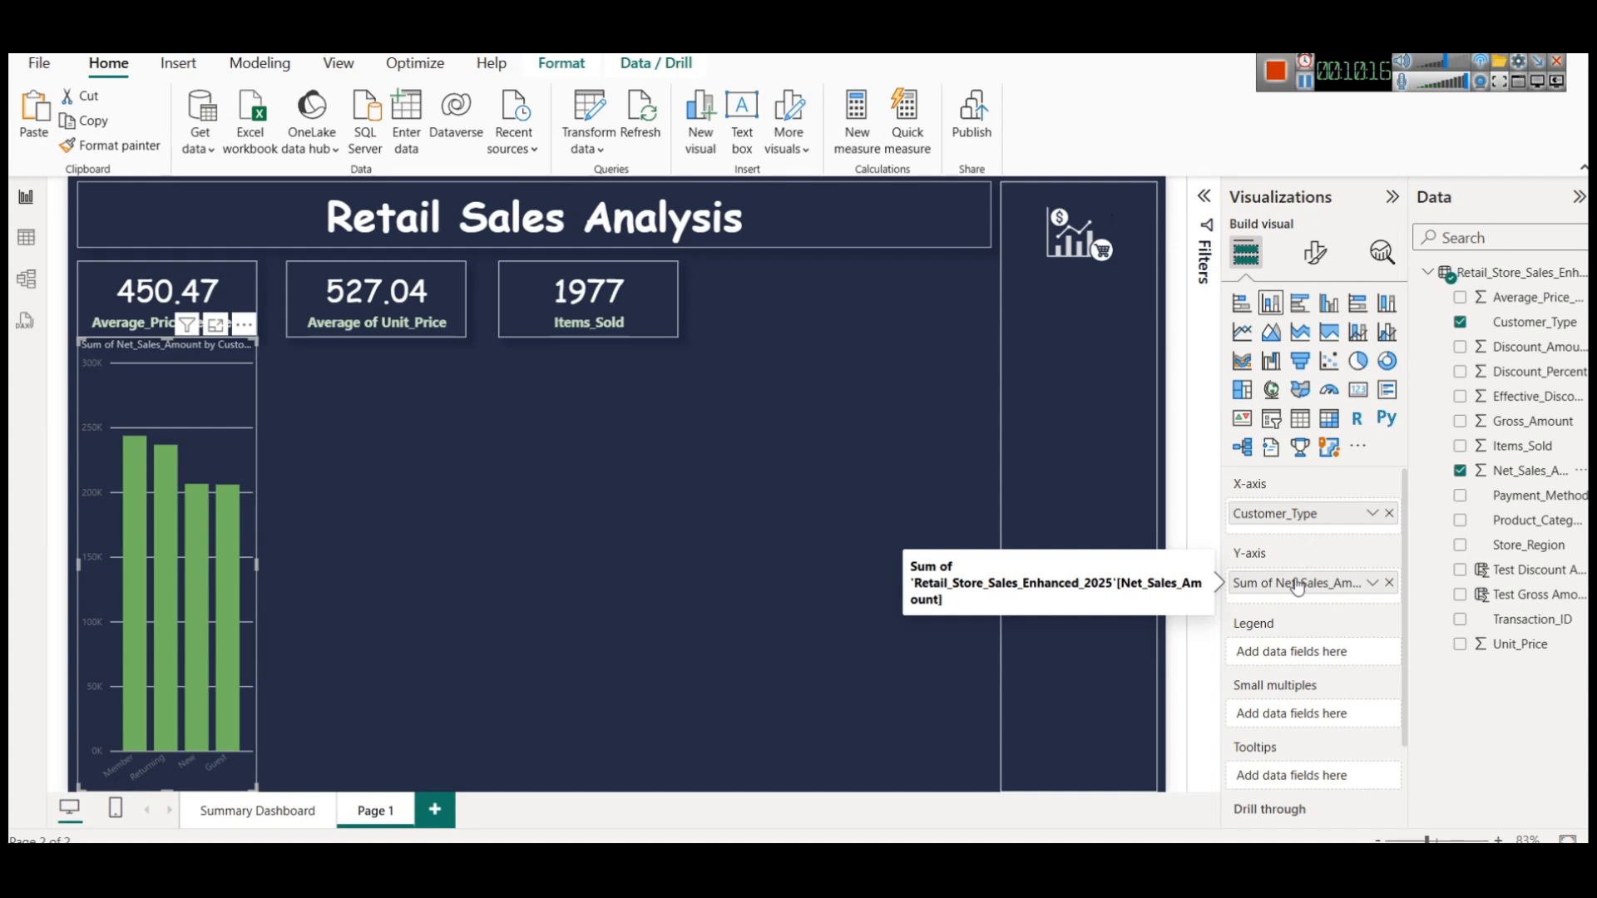
Step: Shorten and widen the column chart so it sits just below the first card, leaving a small gap
left_click_drag(208, 790, 214, 496)
left_click_drag(214, 491, 215, 519)
left_click_drag(169, 369, 170, 352)
left_click_drag(256, 425, 321, 450)
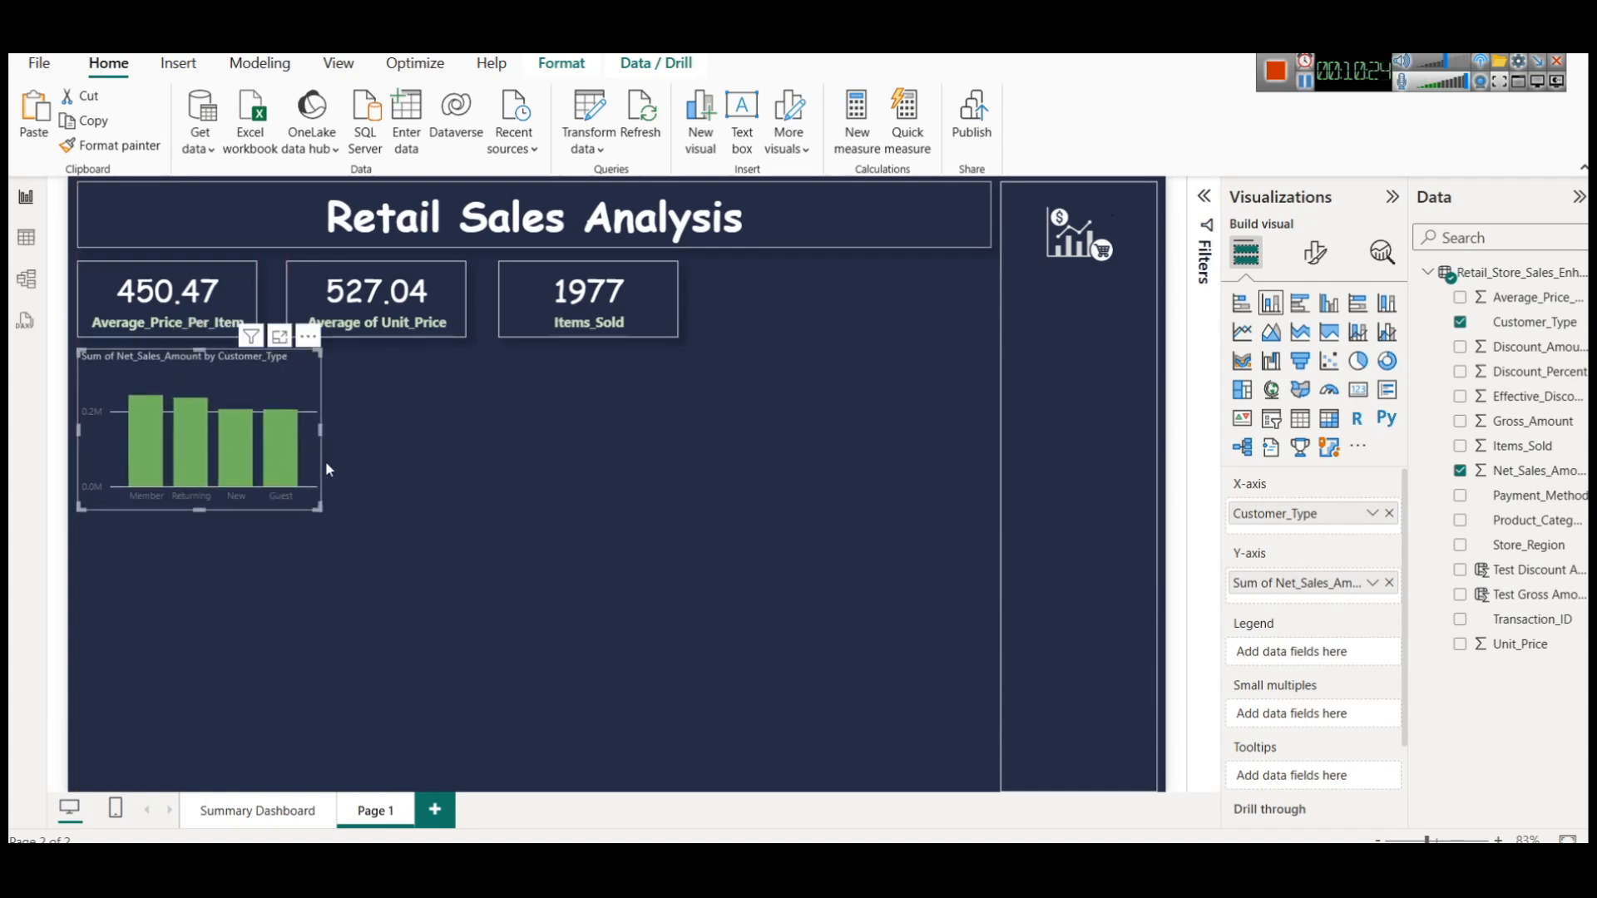
left_click(397, 477)
Step: Turn on a white visual border for the Net_Sales_Amount by Customer_Type column chart
left_click(317, 380)
left_click(1316, 252)
left_click(1314, 346)
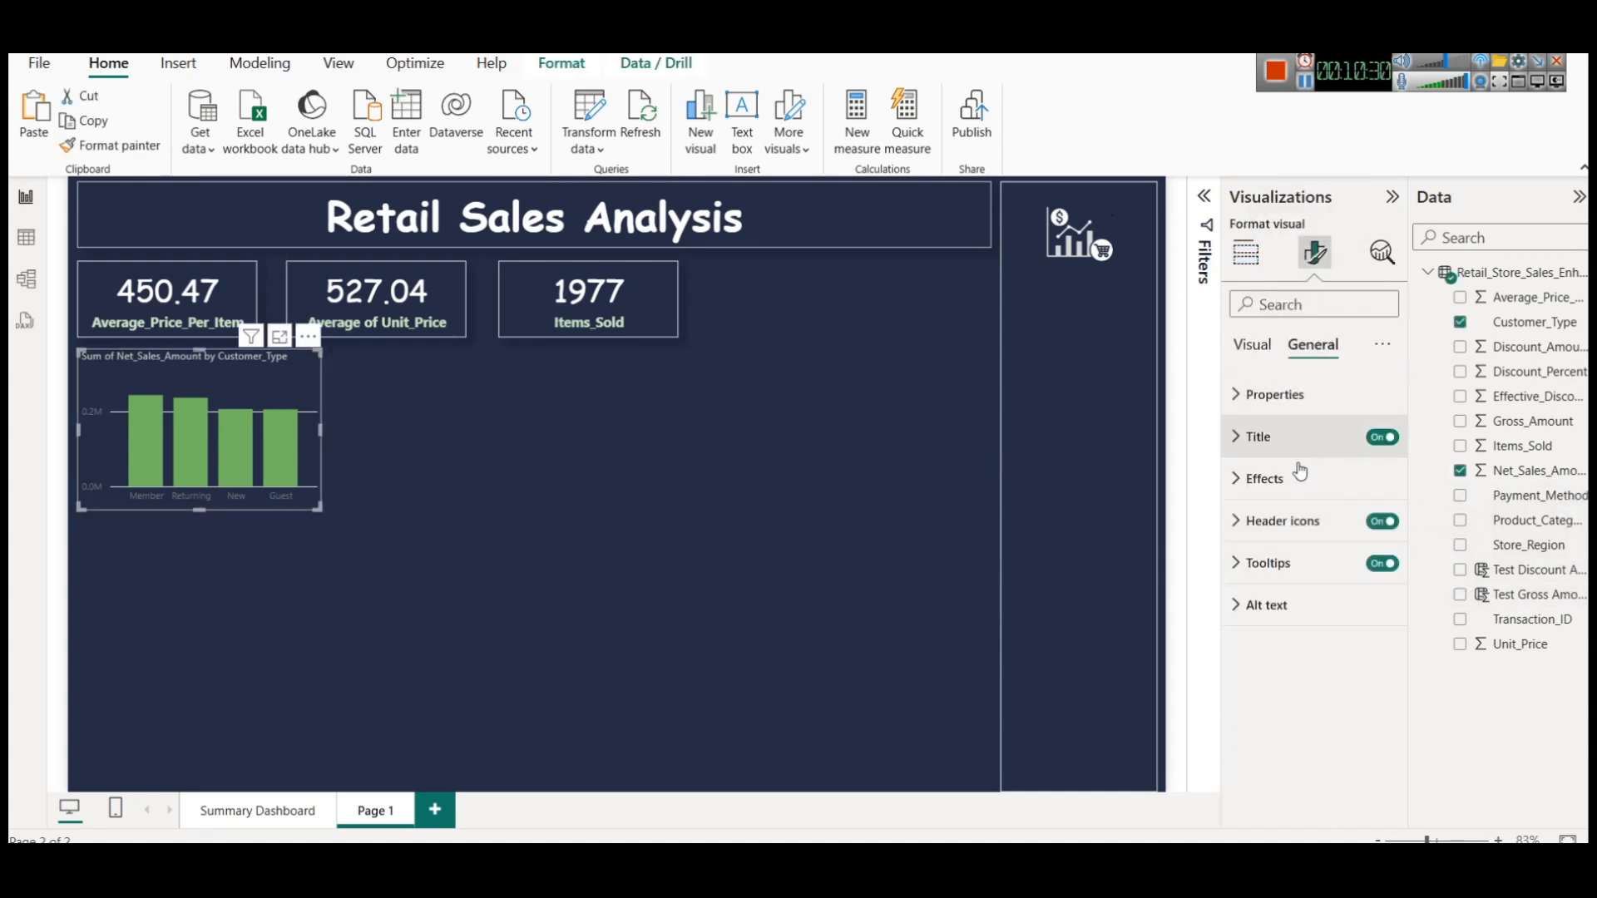
left_click(1299, 474)
left_click(1376, 699)
left_click(1277, 709)
left_click(1273, 751)
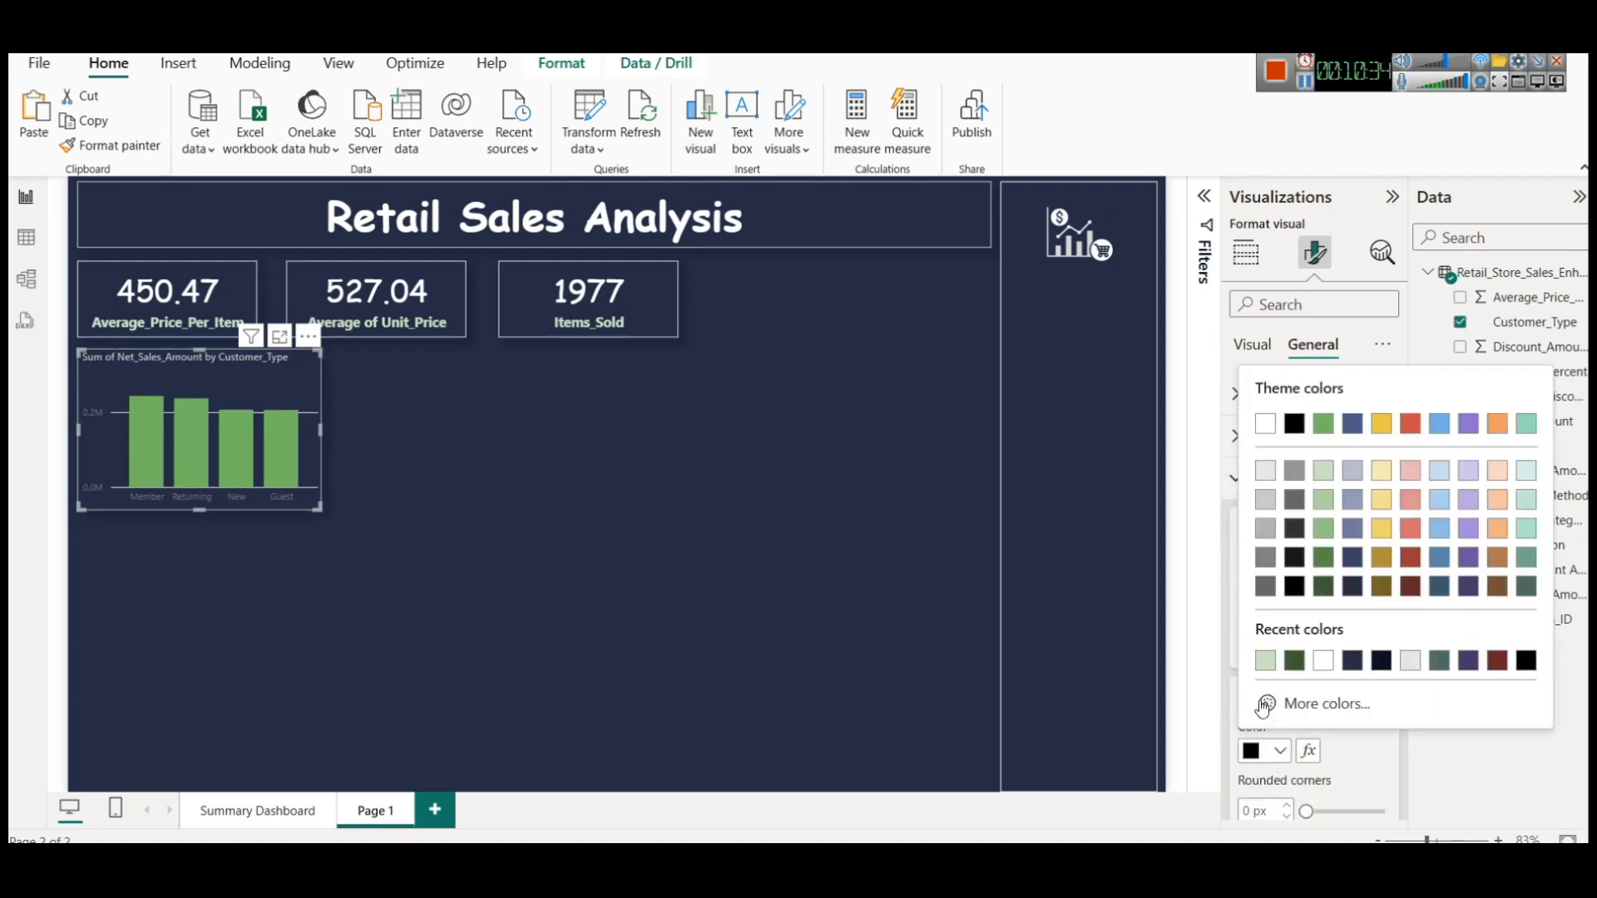
left_click(1265, 424)
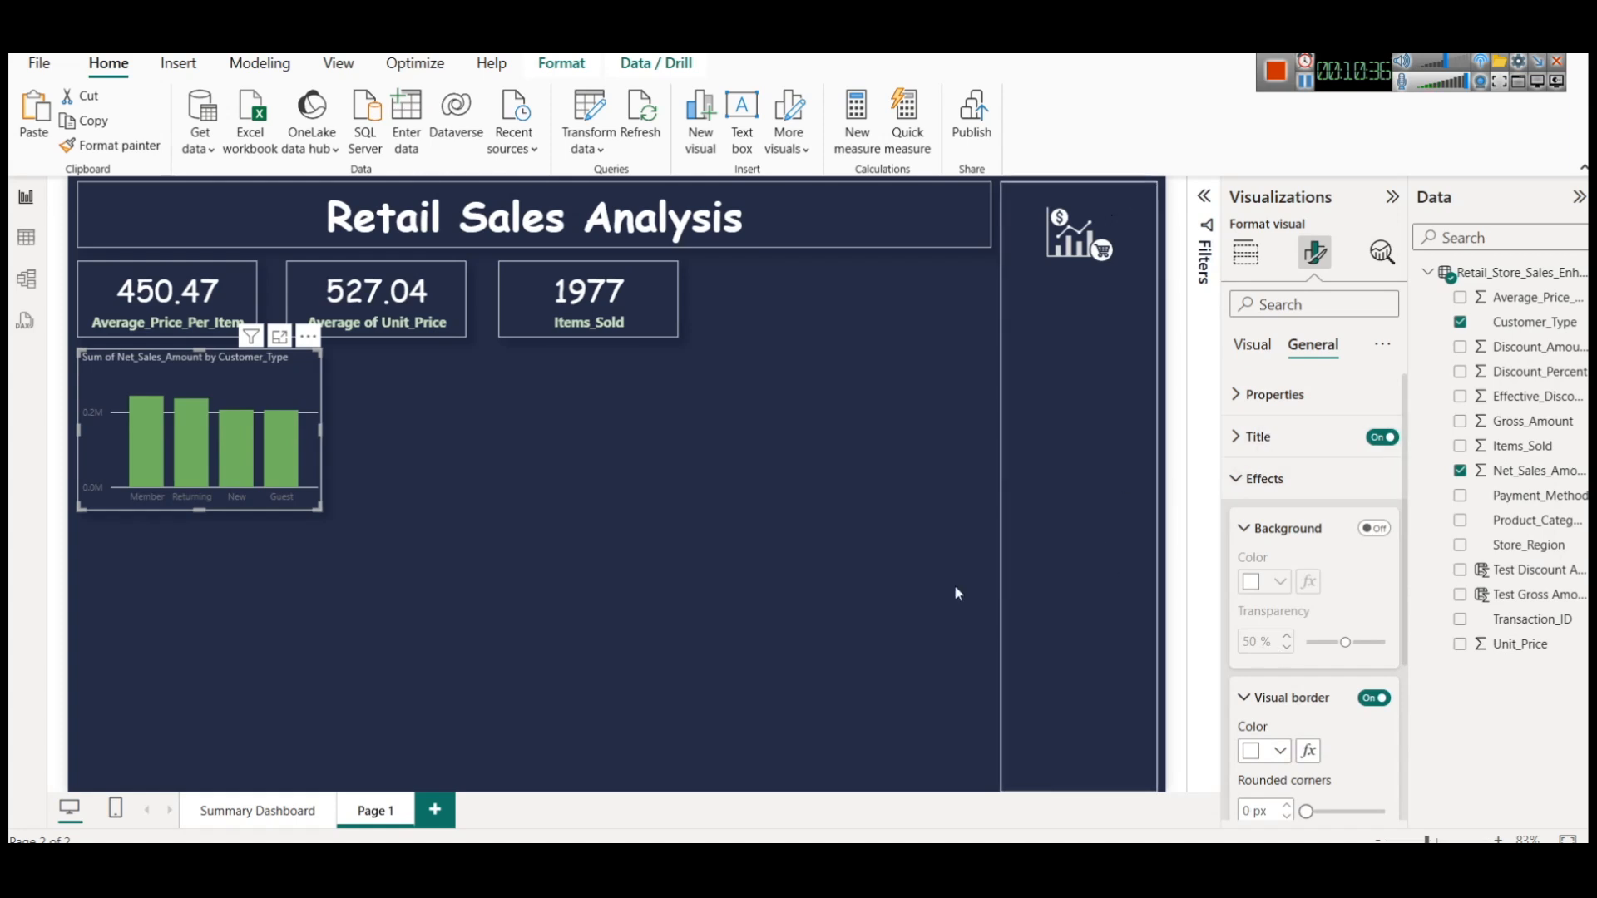
left_click(1261, 479)
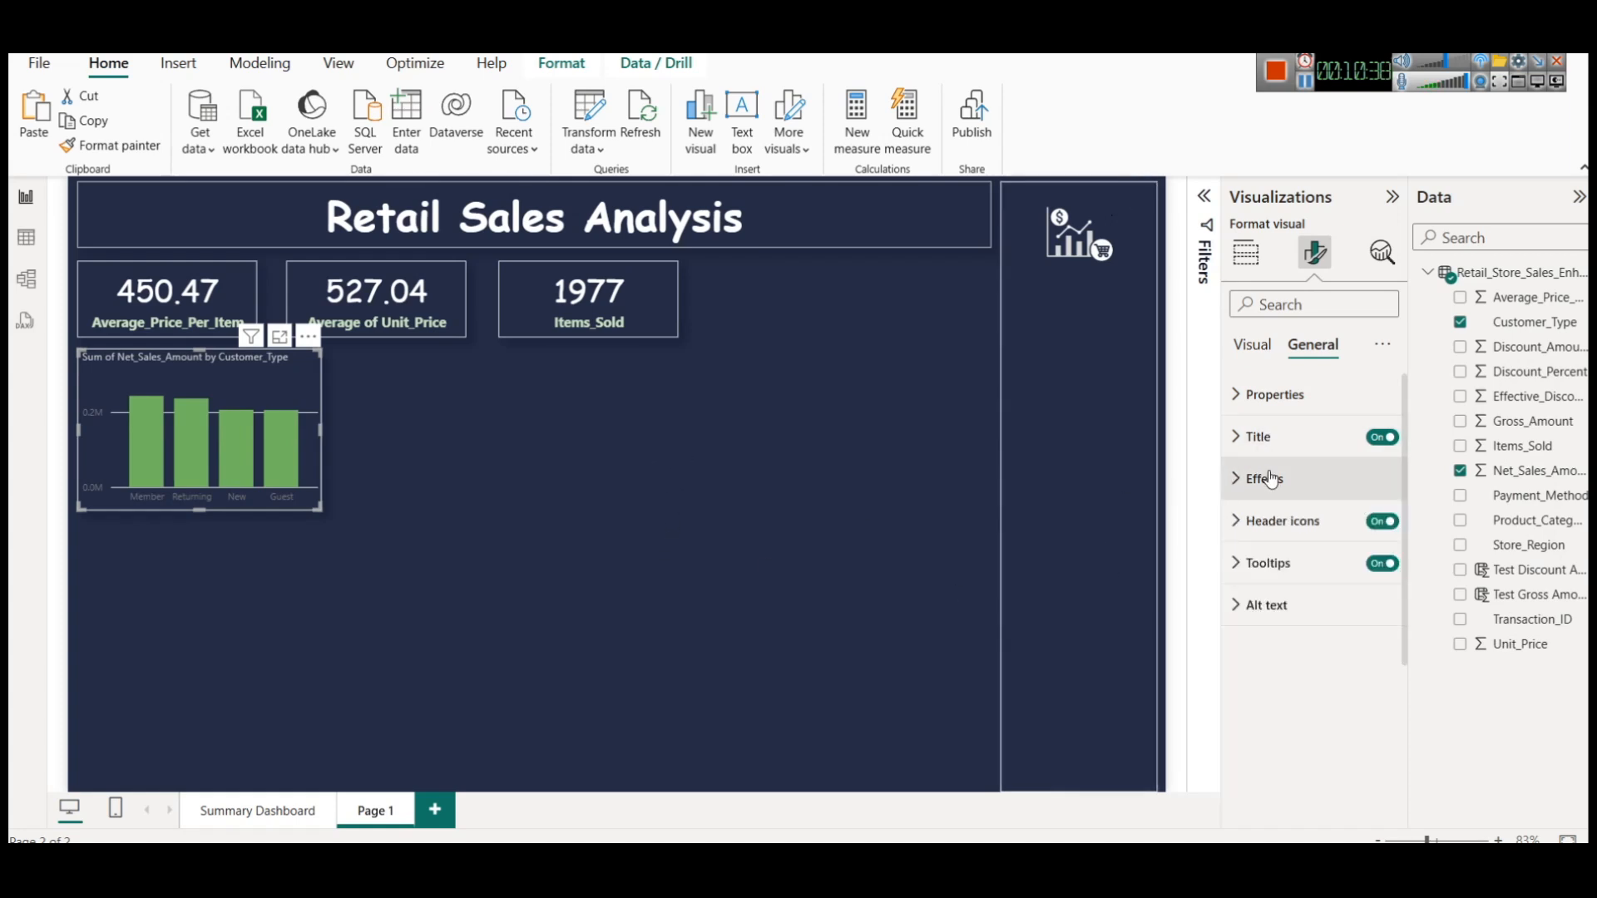
left_click(1240, 343)
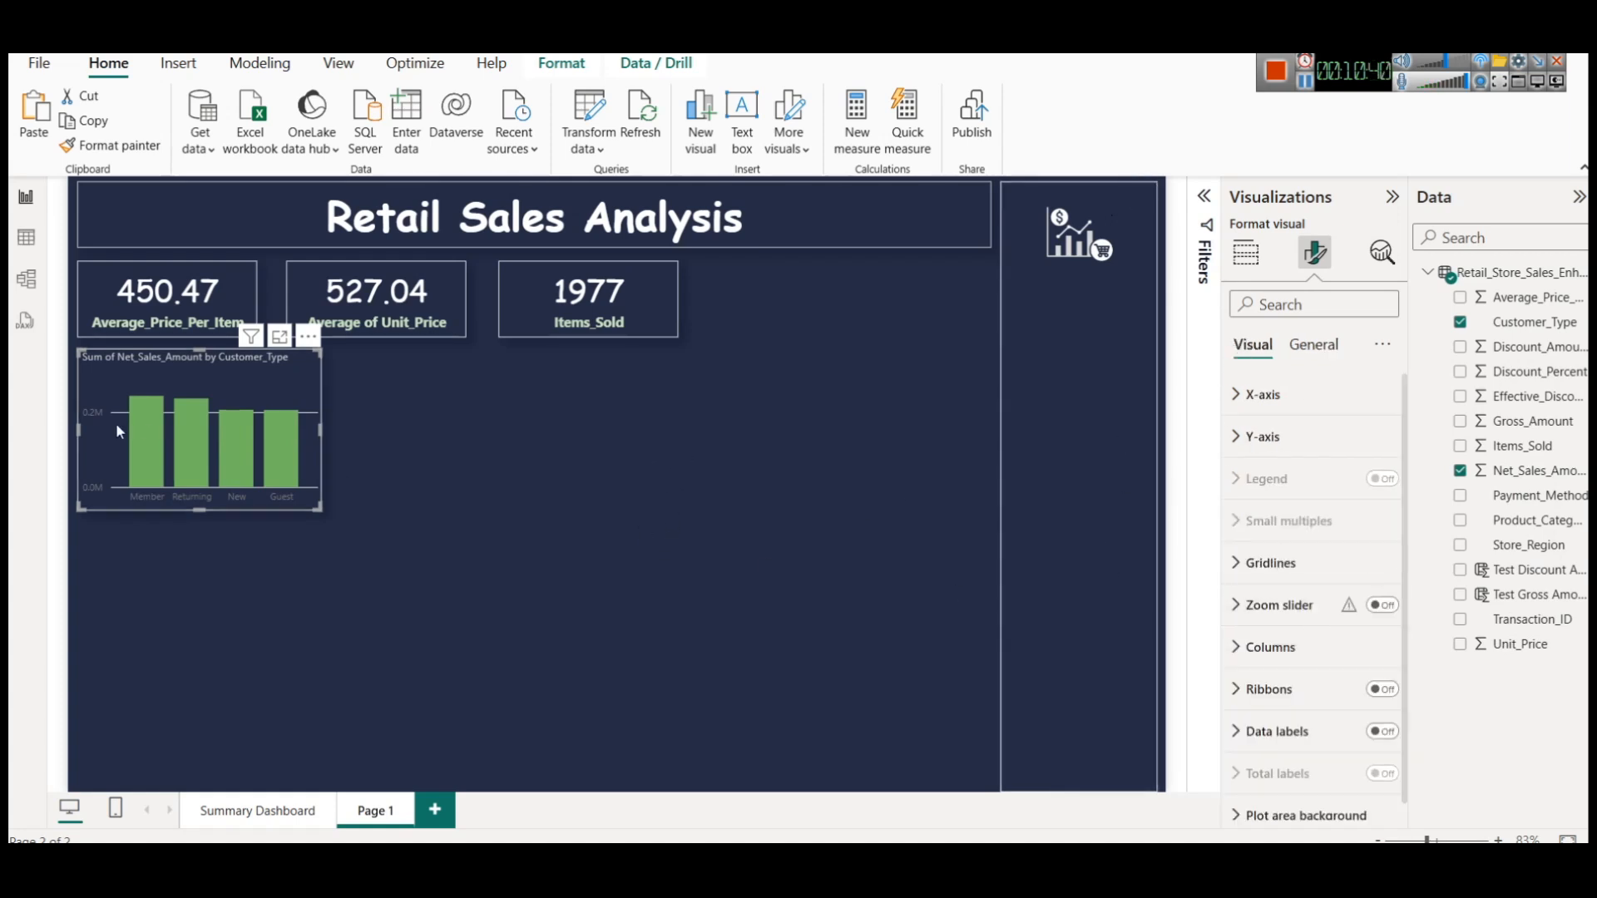
left_click(1313, 345)
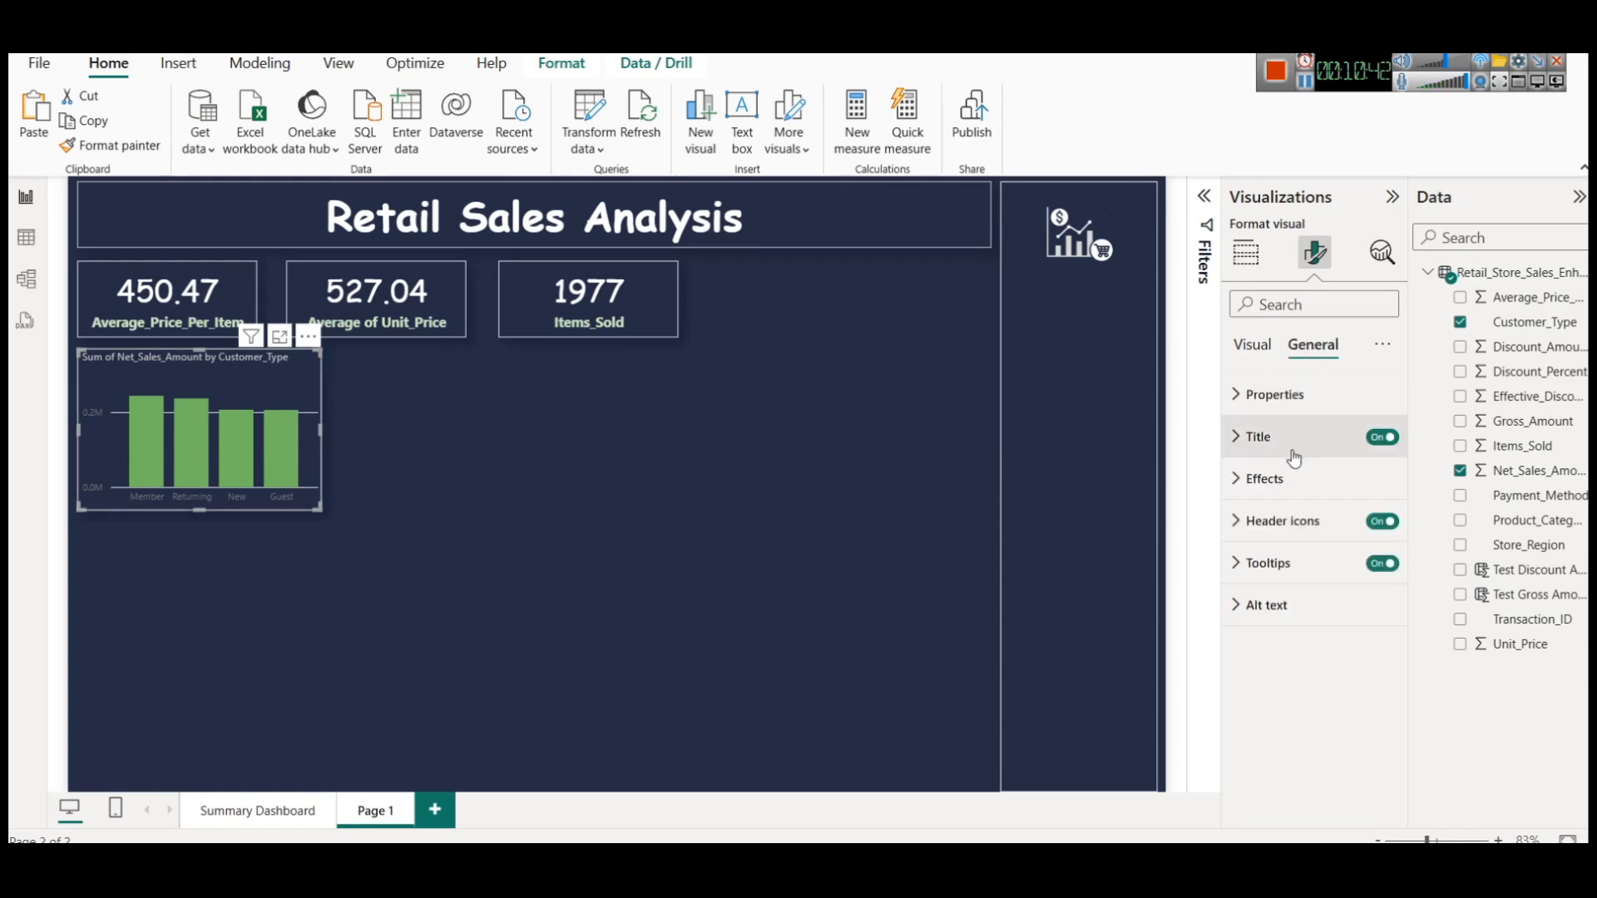
left_click(1281, 437)
left_click_drag(1287, 539, 1169, 548)
key("BackSpace")
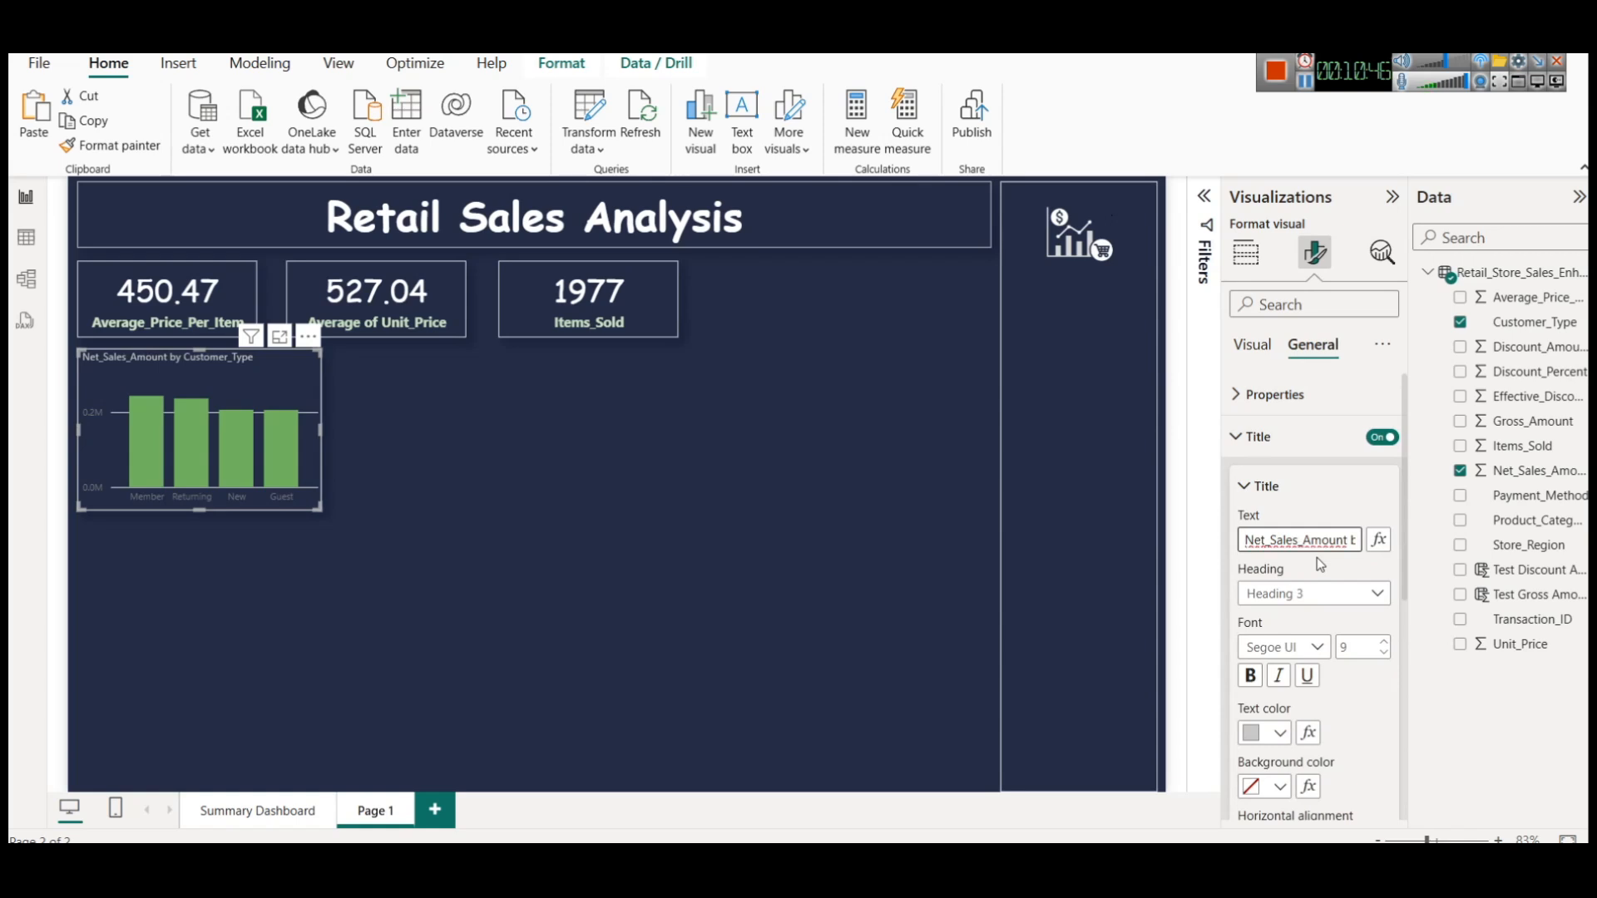
key("ctrl+z")
Step: Rename the column chart's Y-axis field to Net_Sales_Amount for this visual
left_click(1246, 253)
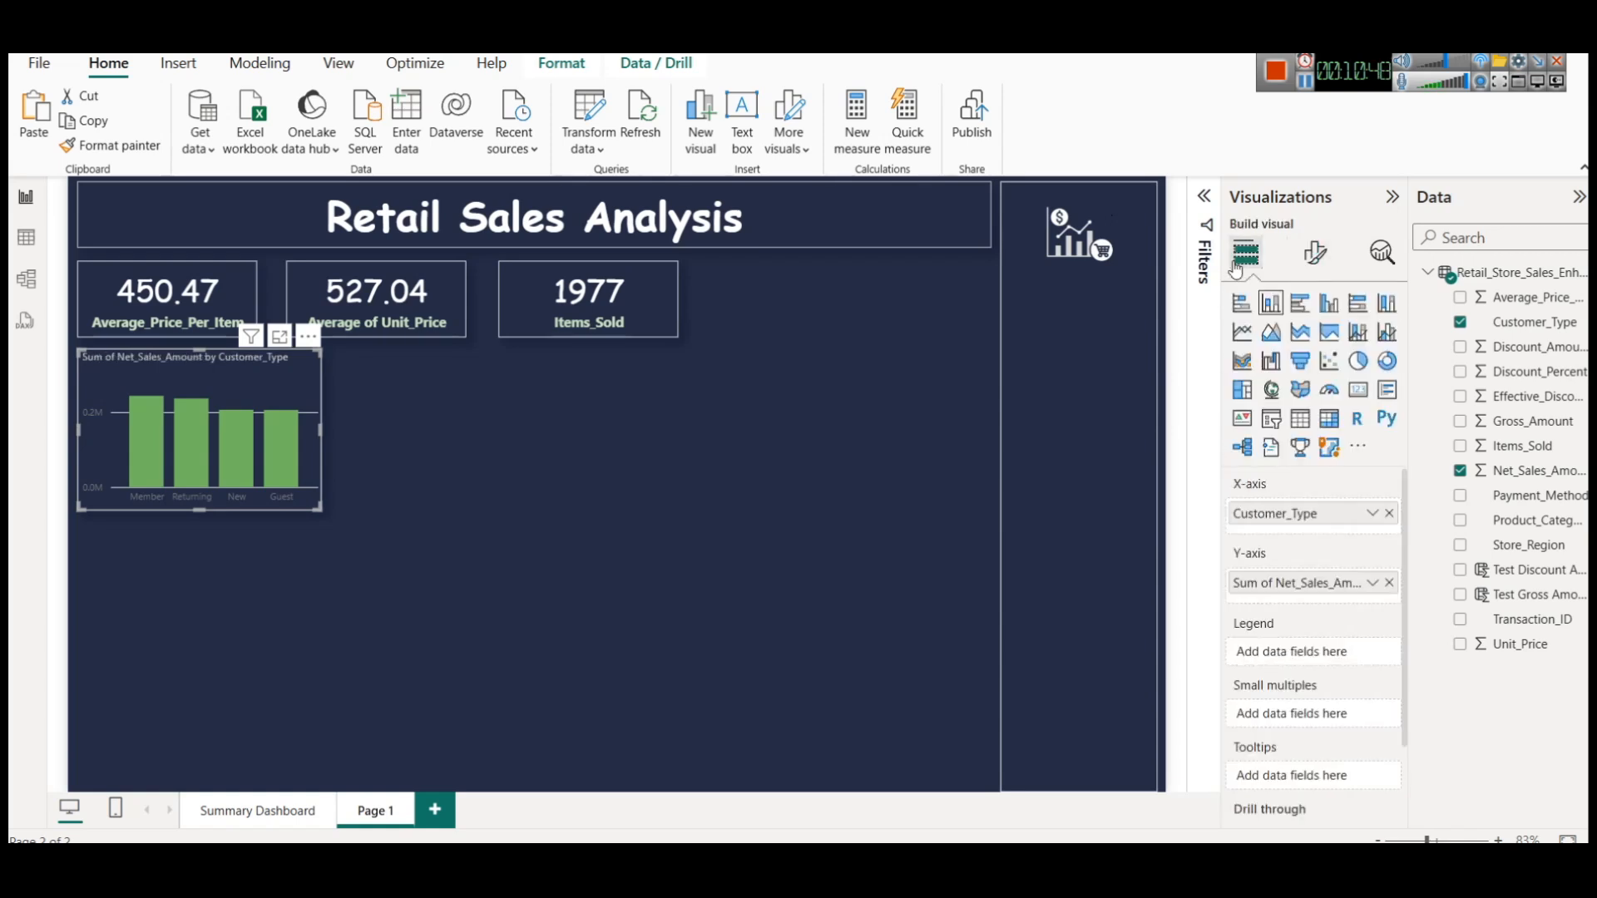
left_click(1372, 583)
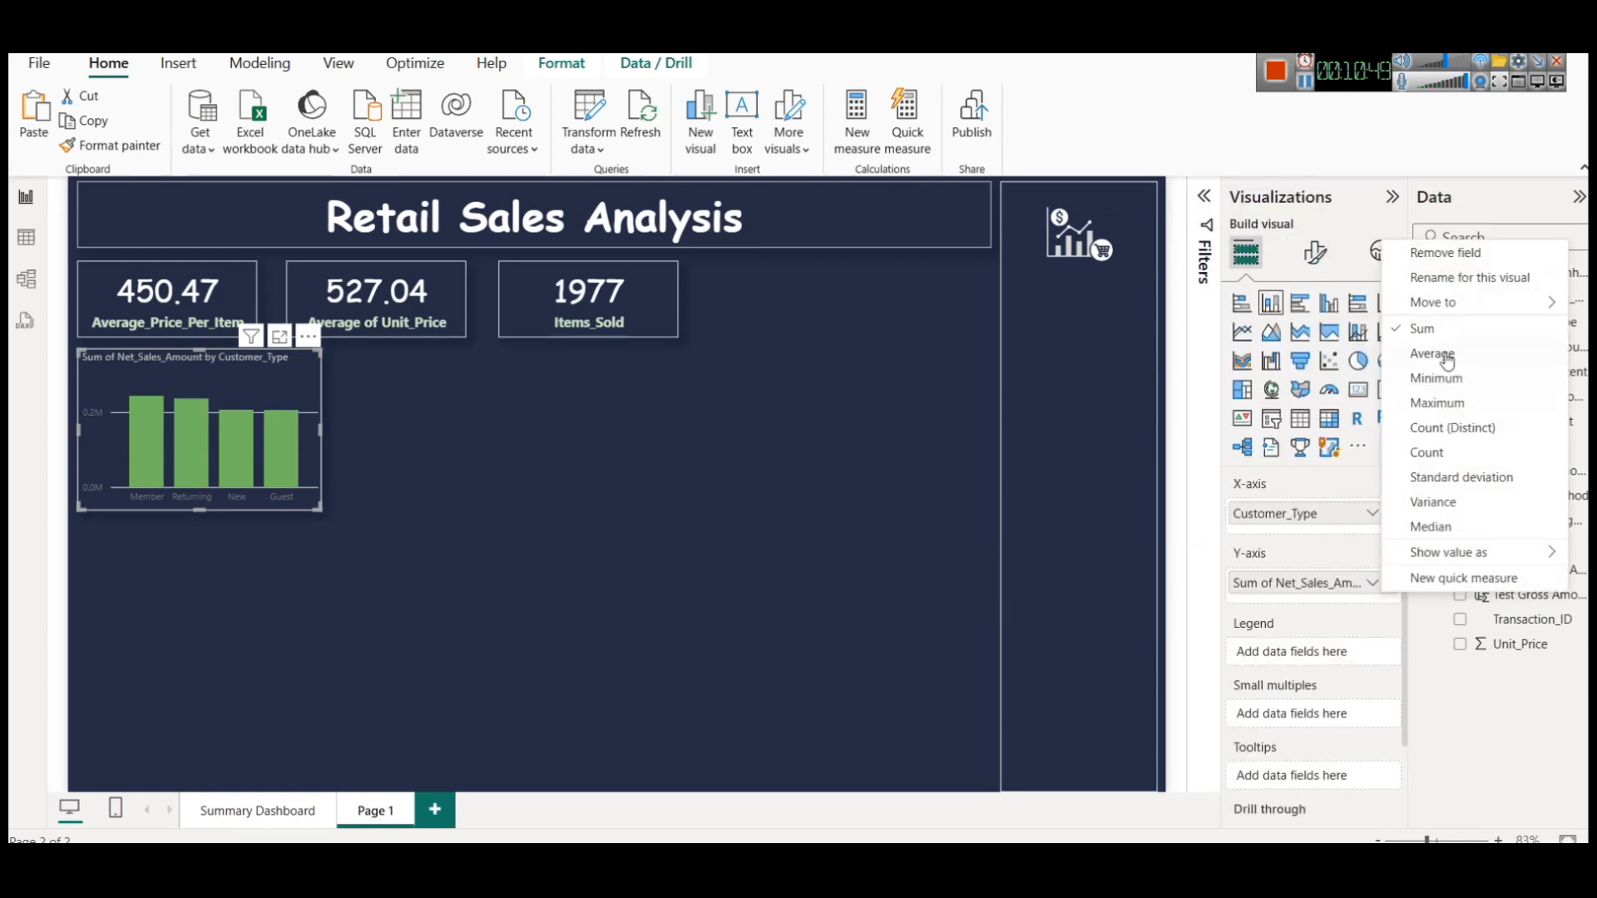
left_click(1451, 289)
key("Home")
key("shift+Right")
key("shift+Right")
key("shift+Right")
key("shift+Right")
key("shift+Right")
key("shift+Right")
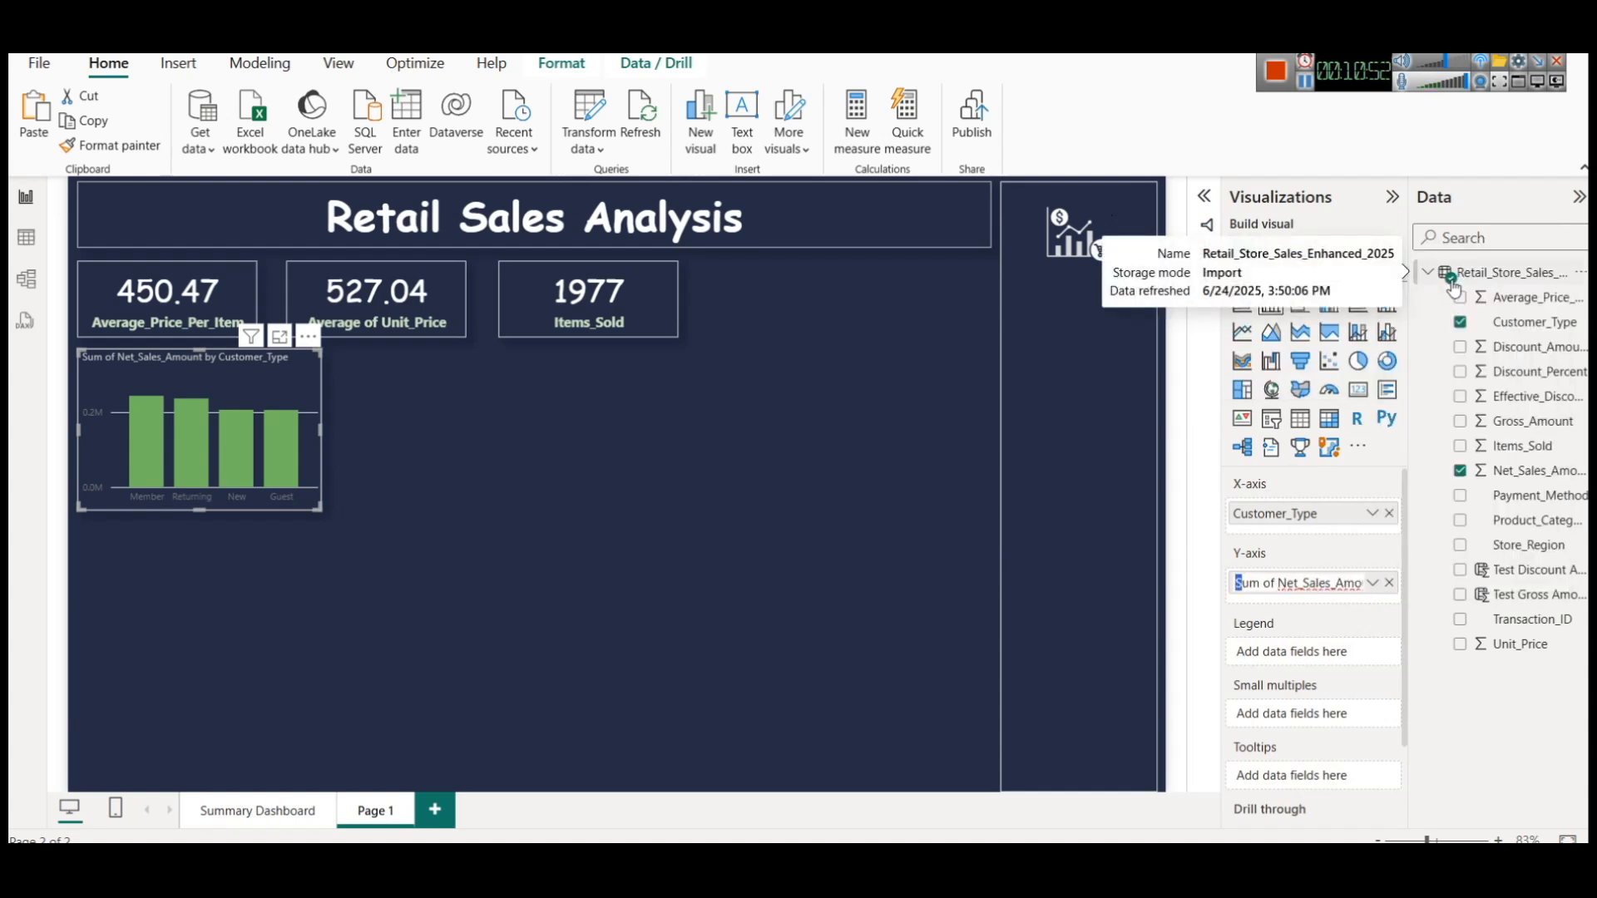
key("Delete")
key("Return")
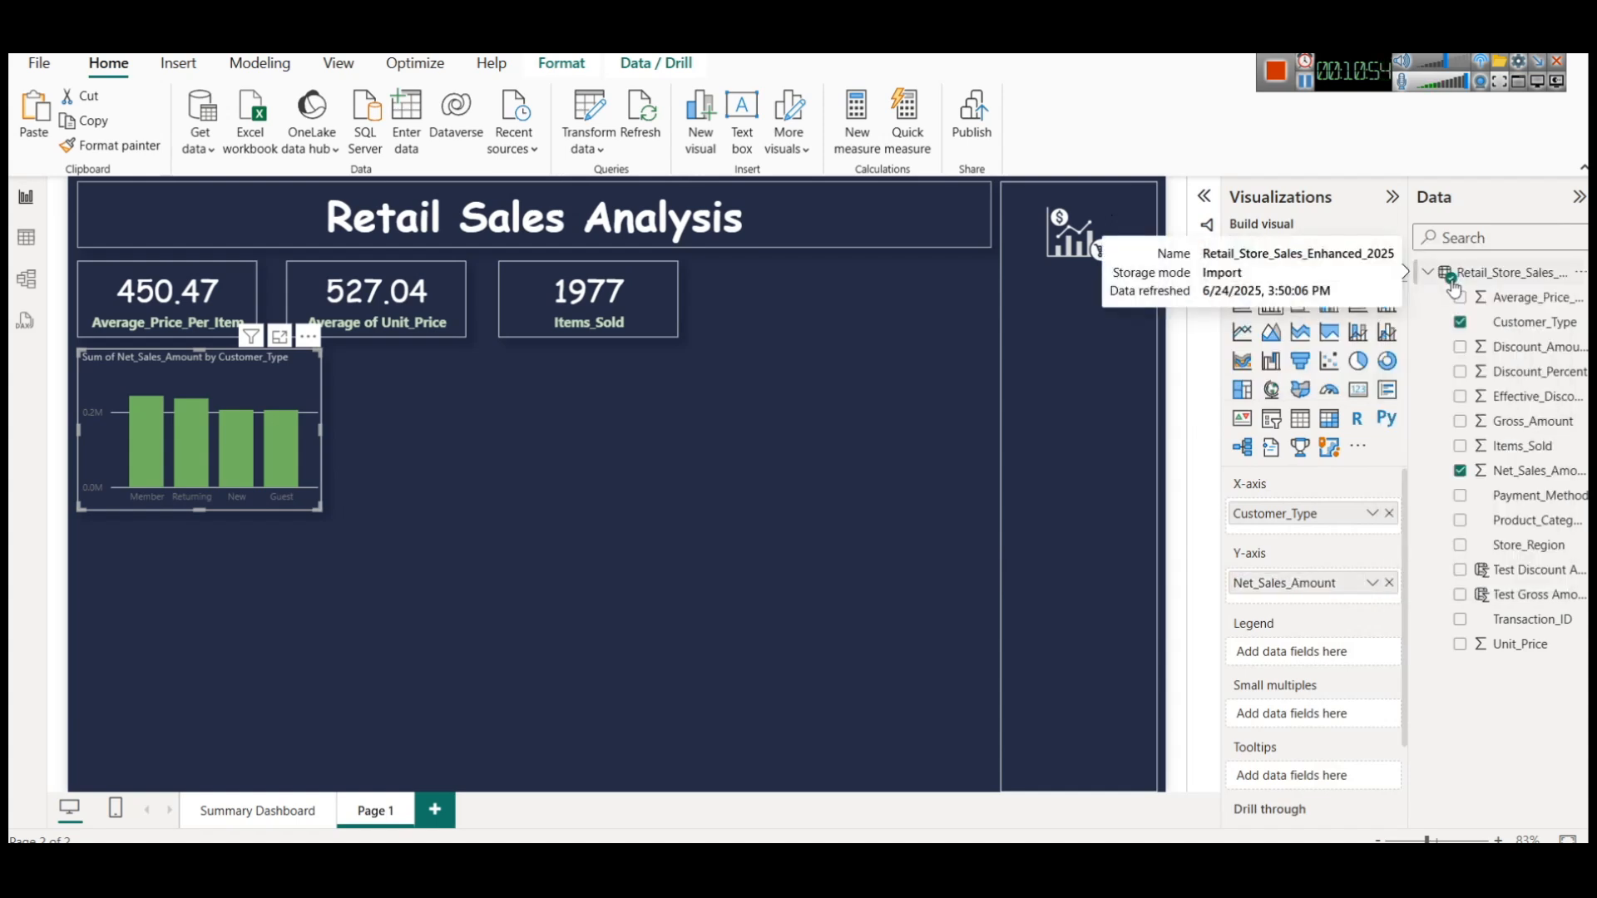
Step: Format the column chart's title in light green, bold, at font size 11
left_click(1314, 252)
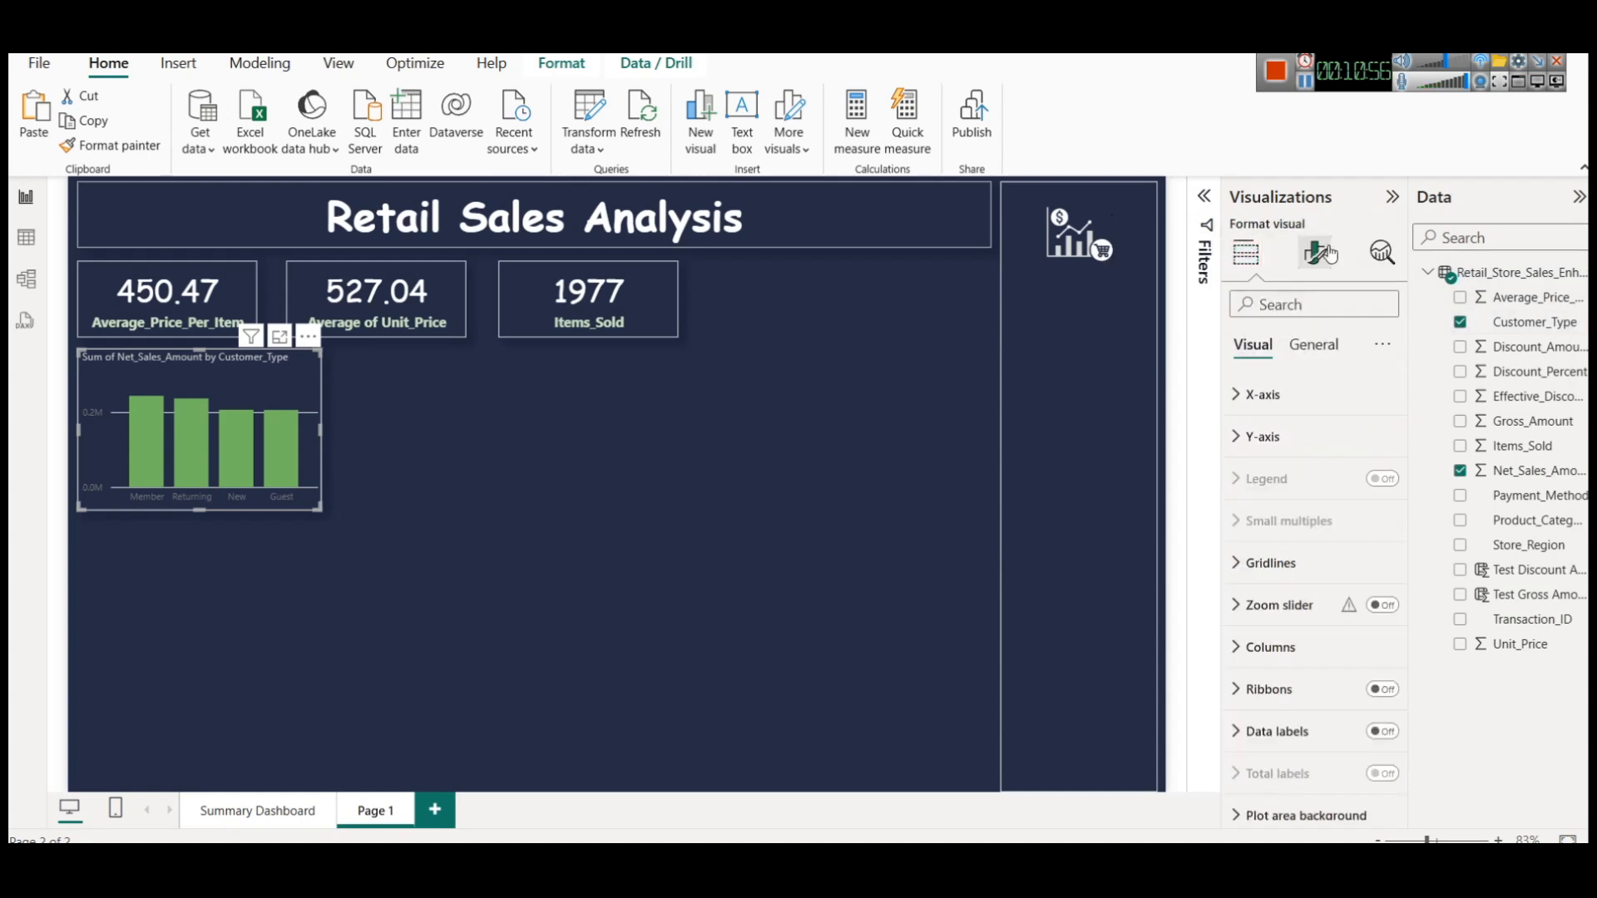
left_click(1316, 348)
left_click(1298, 437)
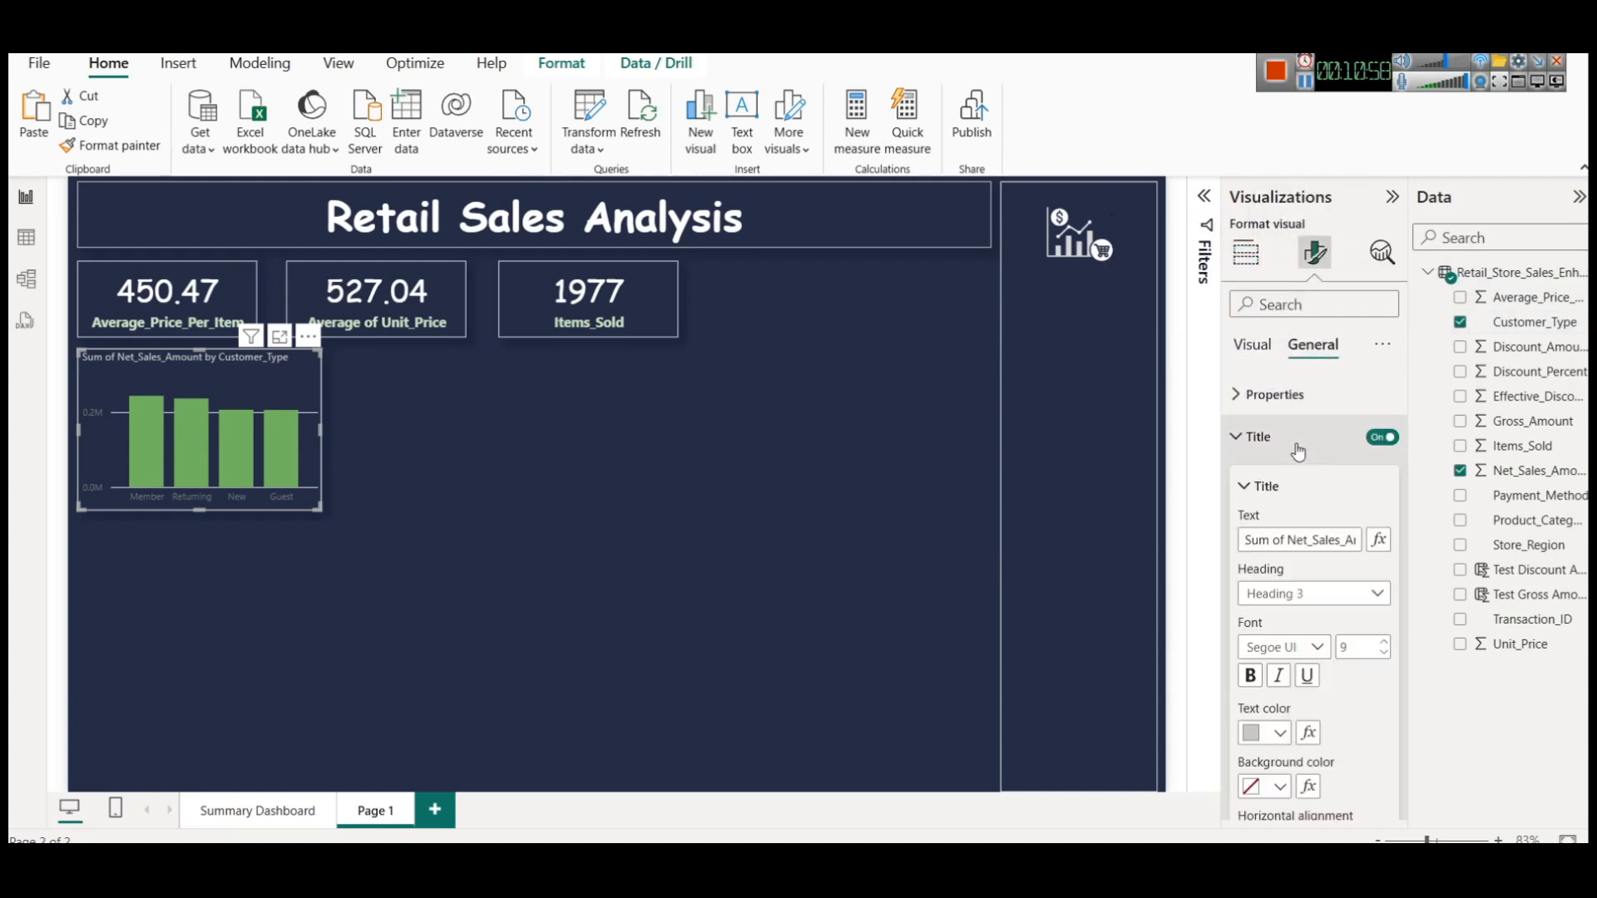
scroll(1277, 613, "down", 2)
left_click(1279, 630)
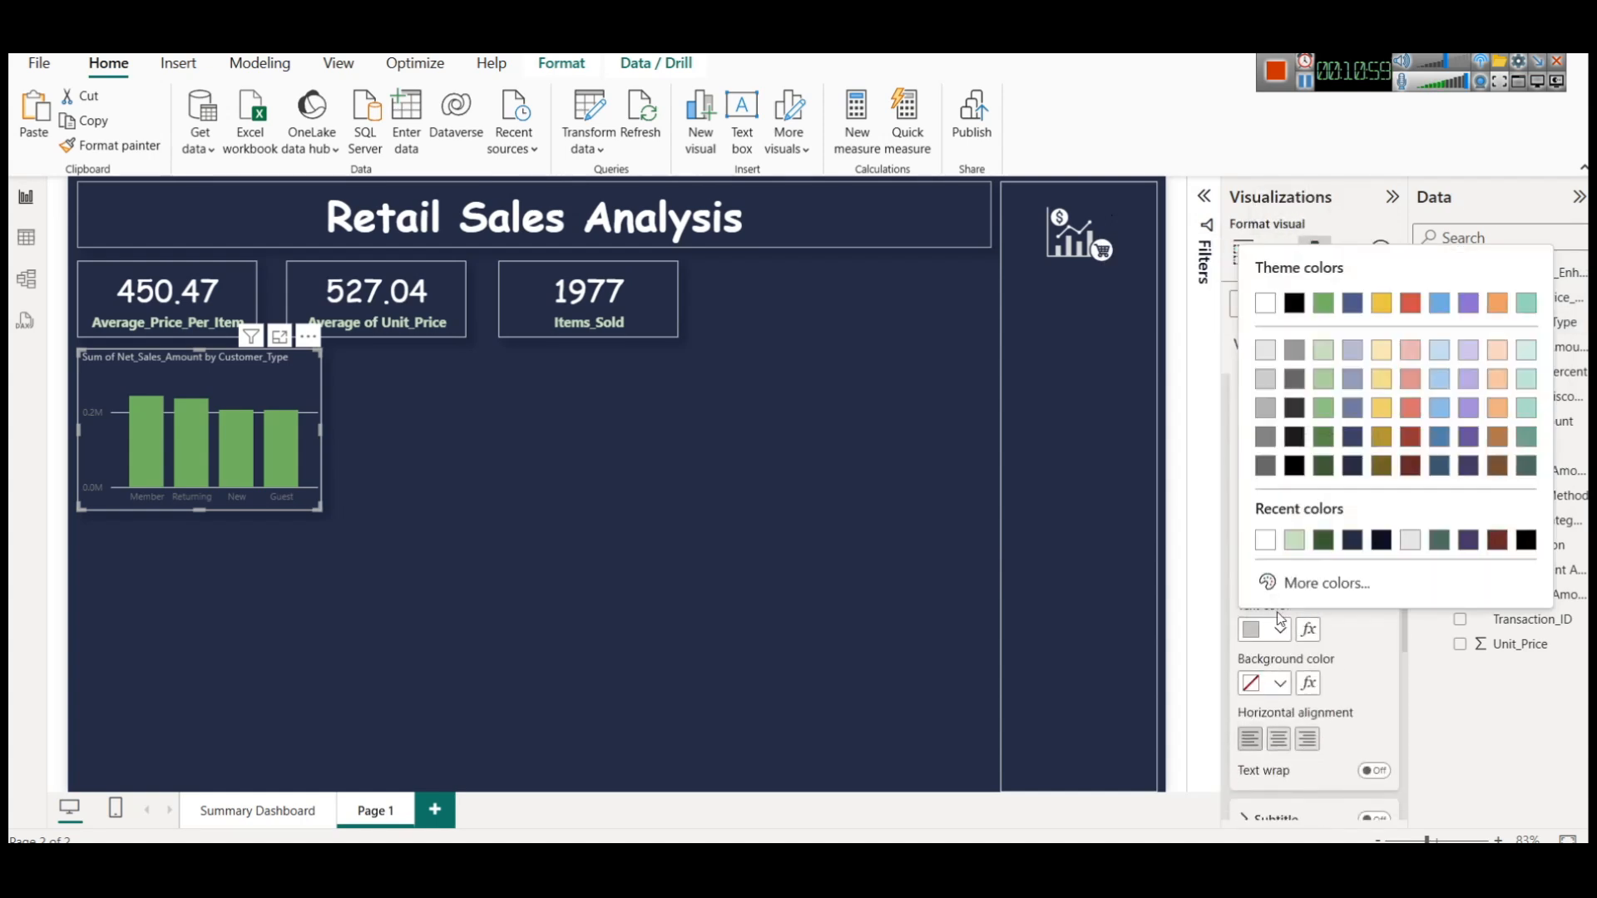
left_click(1328, 367)
left_click(1389, 539)
left_click(1389, 540)
scroll(1311, 722, "down", 5)
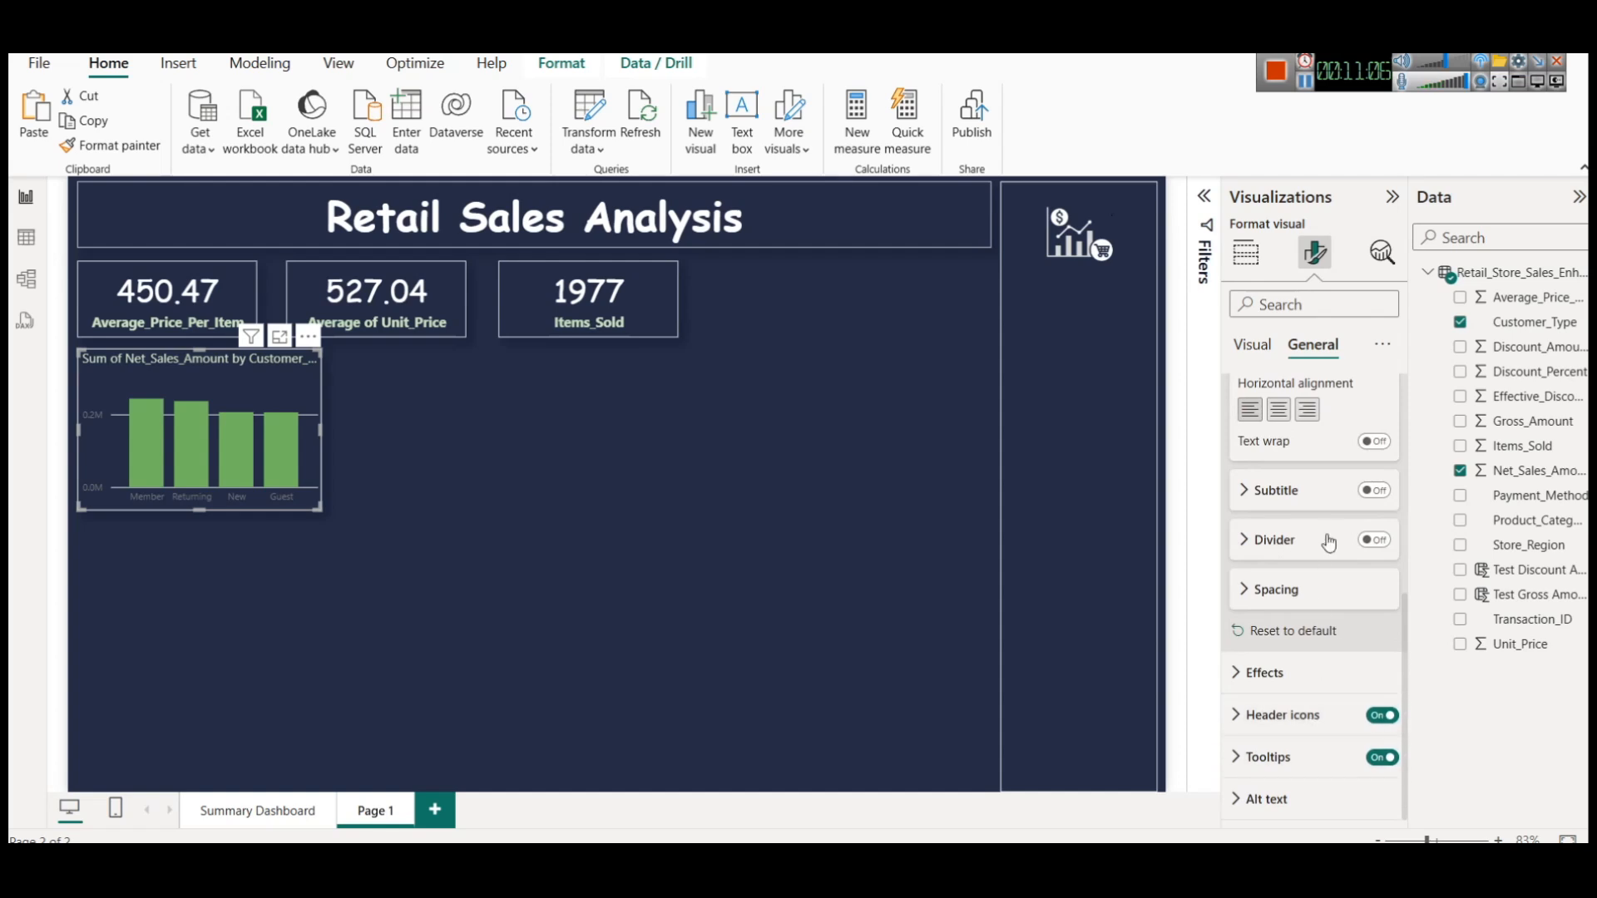
scroll(1321, 738, "up", 5)
left_click(1252, 657)
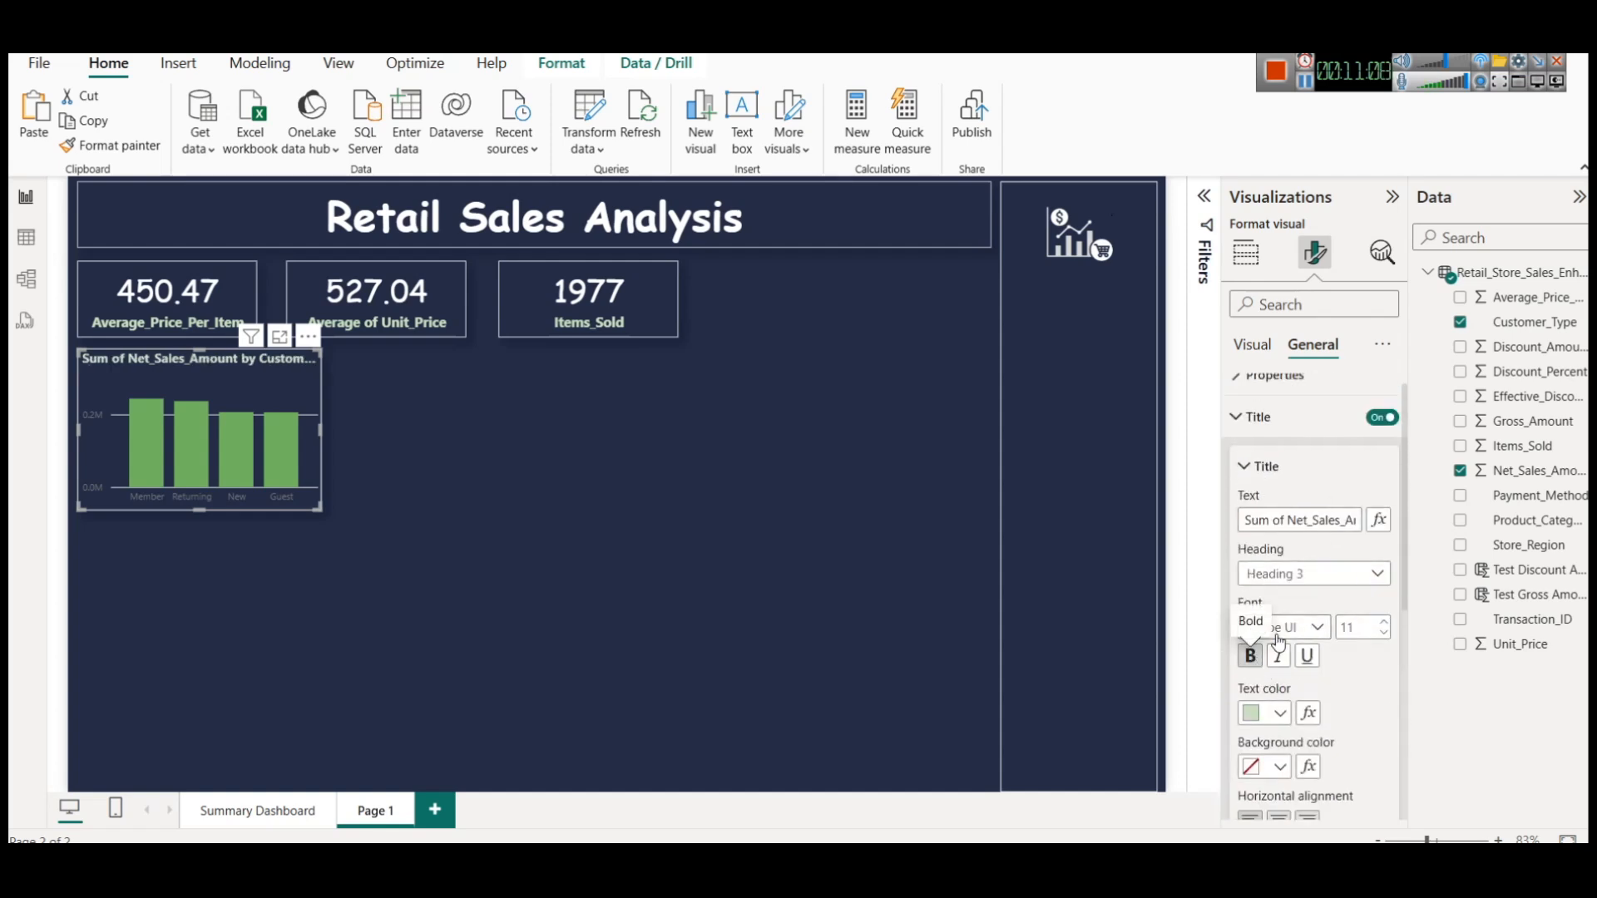
Step: Remove "Sum of" from the column chart's title so it reads Net_Sales_Amount by Customer_Type
left_click(1248, 256)
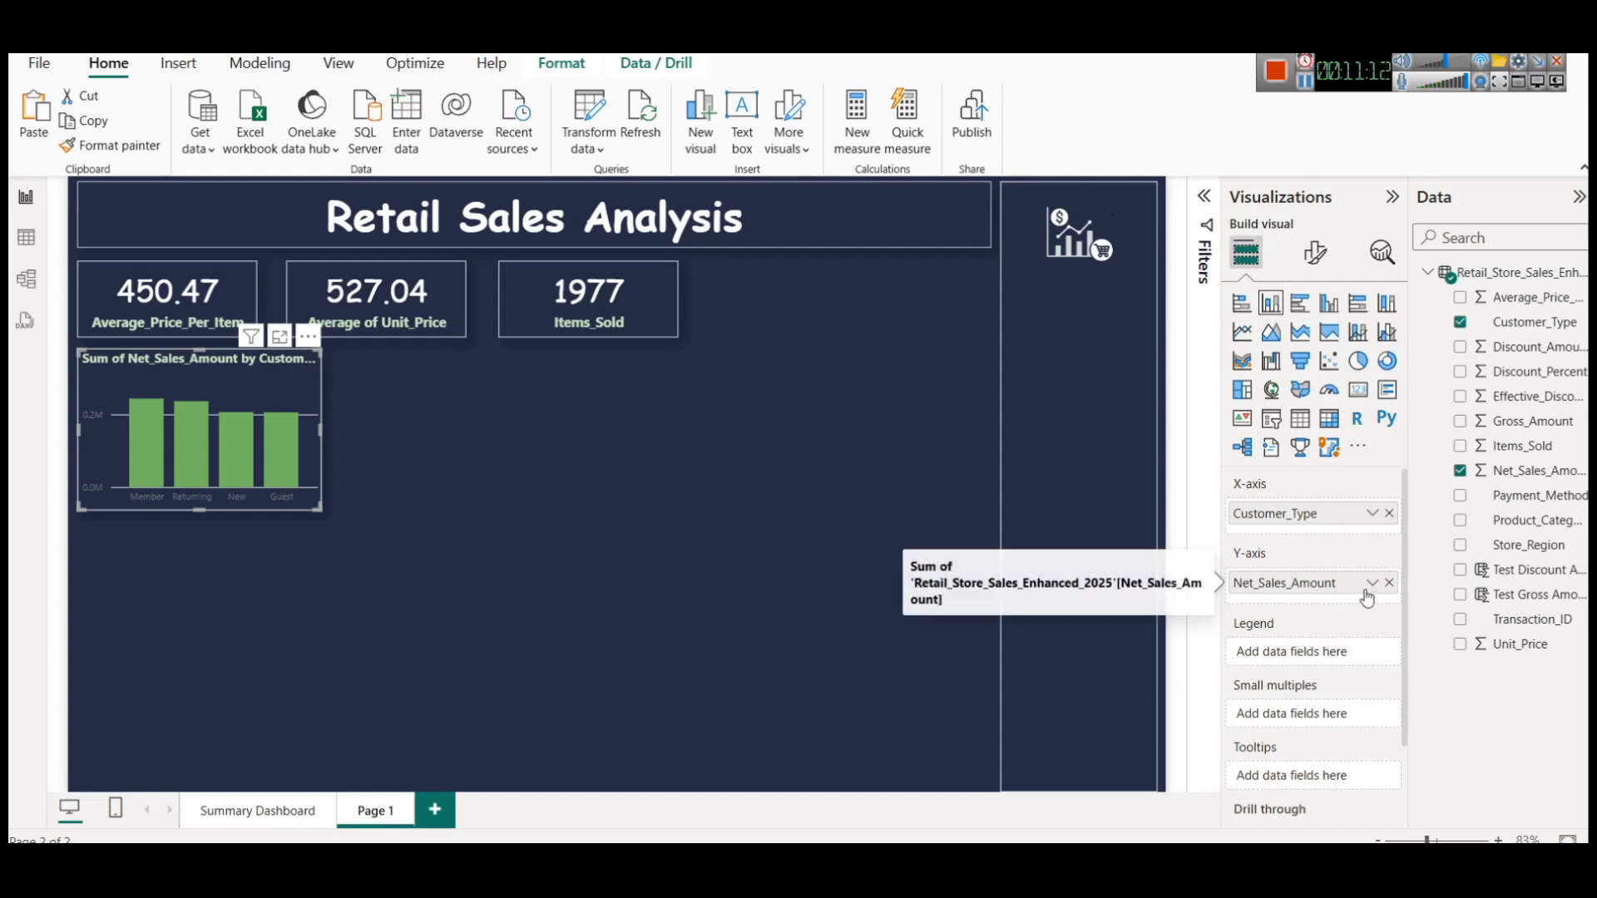
left_click(1316, 252)
left_click(1314, 344)
left_click(1290, 438)
left_click_drag(1293, 539, 1240, 539)
key("BackSpace")
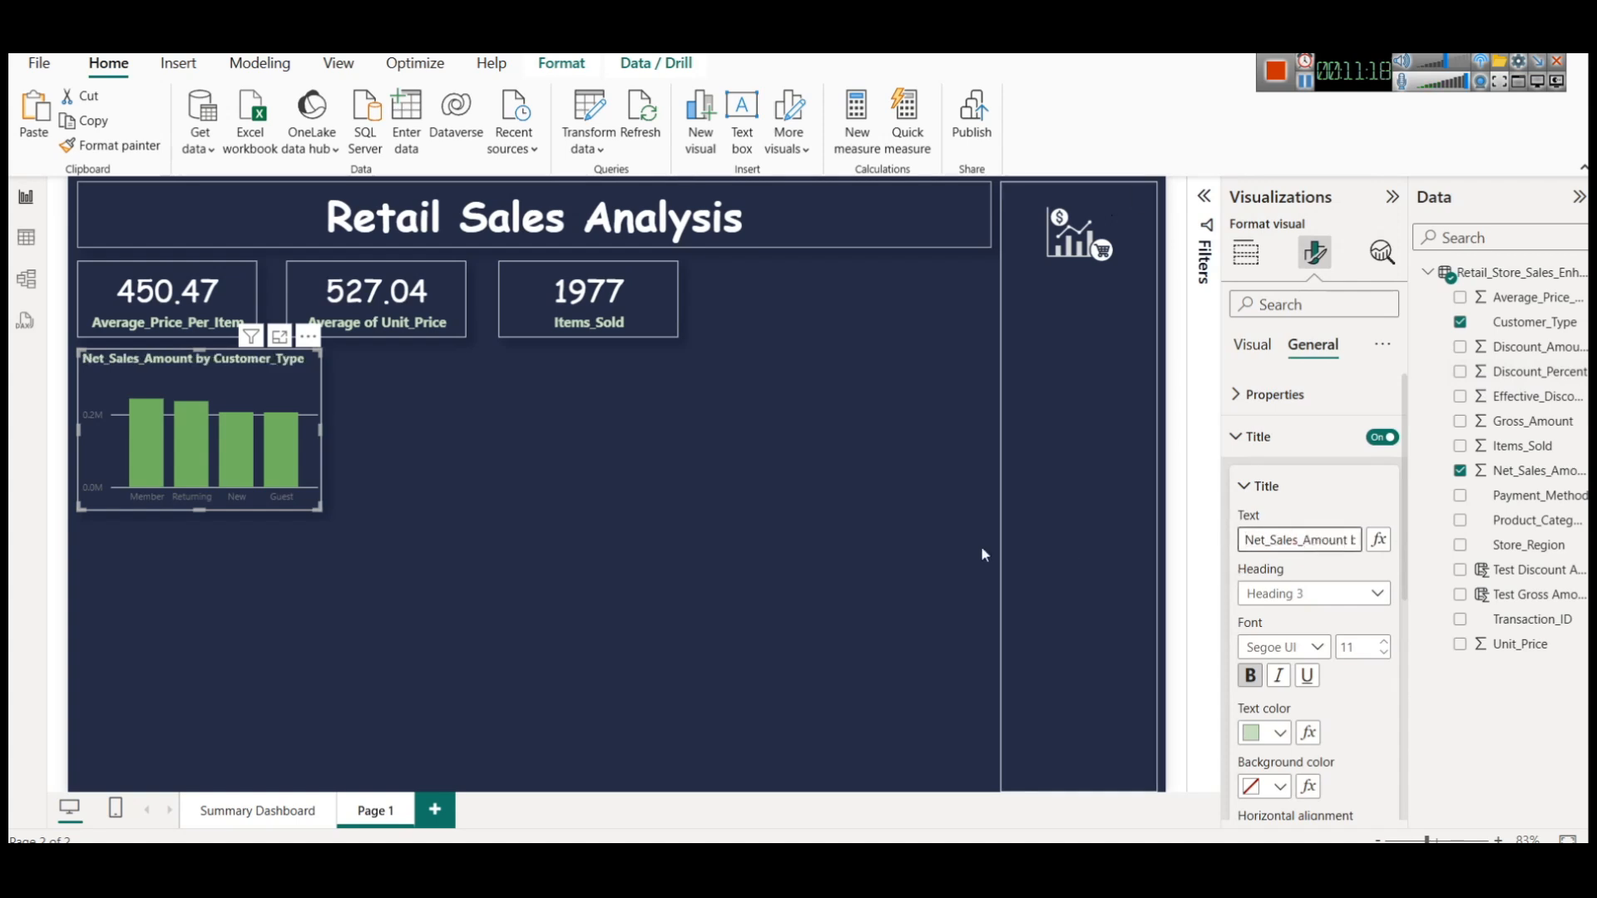
left_click(489, 522)
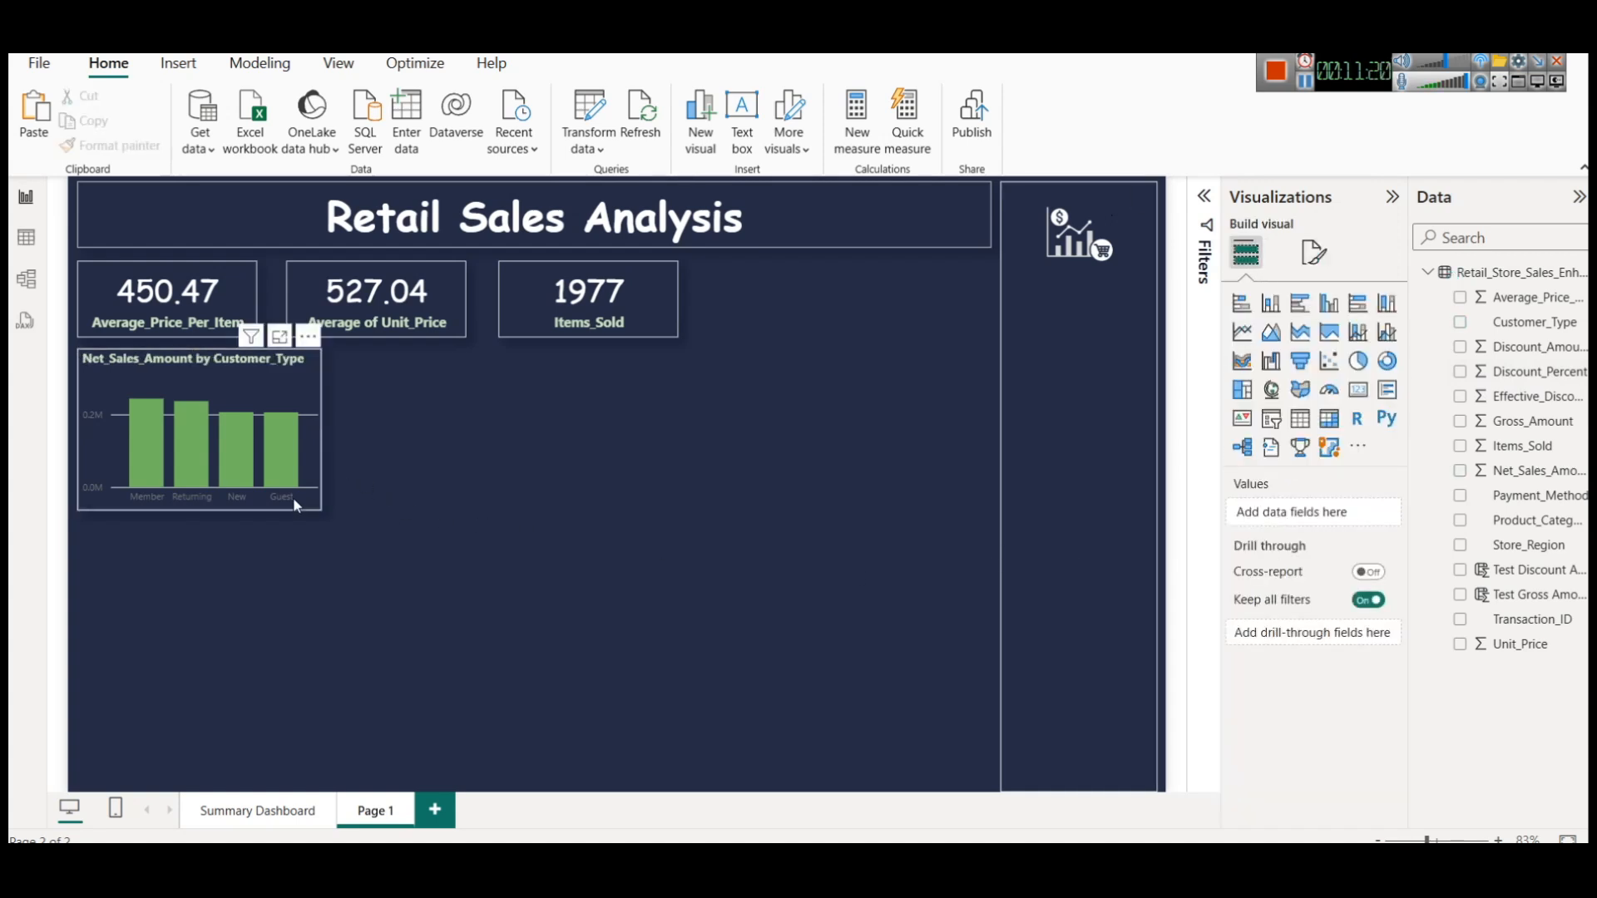
Step: Enlarge the column chart in both directions, extending its right edge to about the middle of the second card
left_click(321, 433)
left_click_drag(321, 432, 375, 432)
left_click_drag(215, 510, 227, 544)
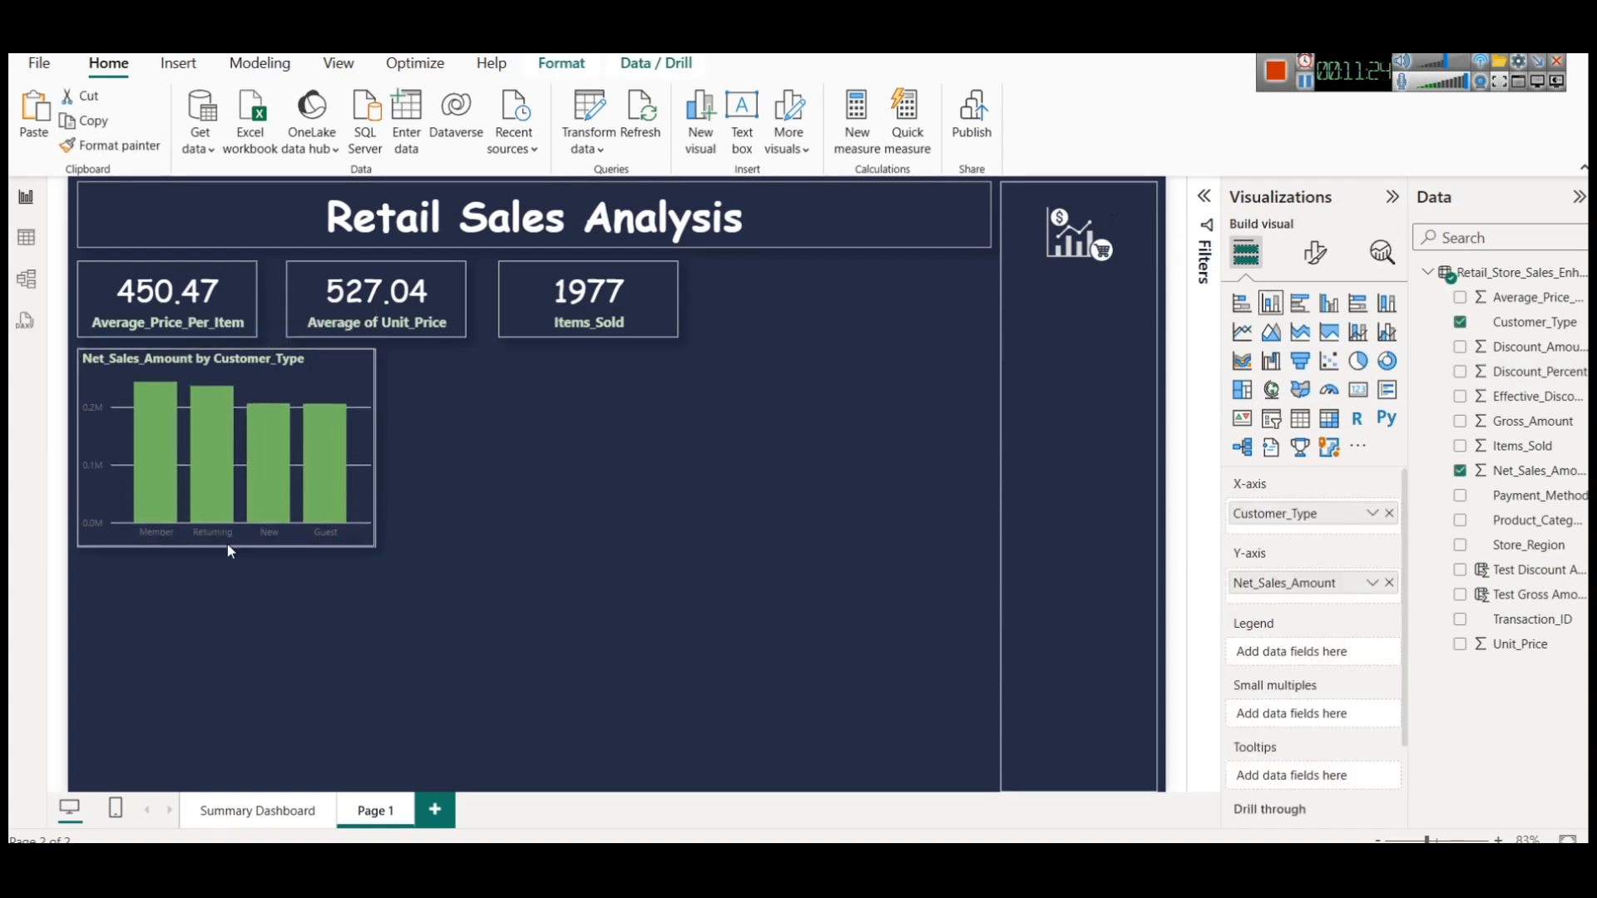
left_click(465, 512)
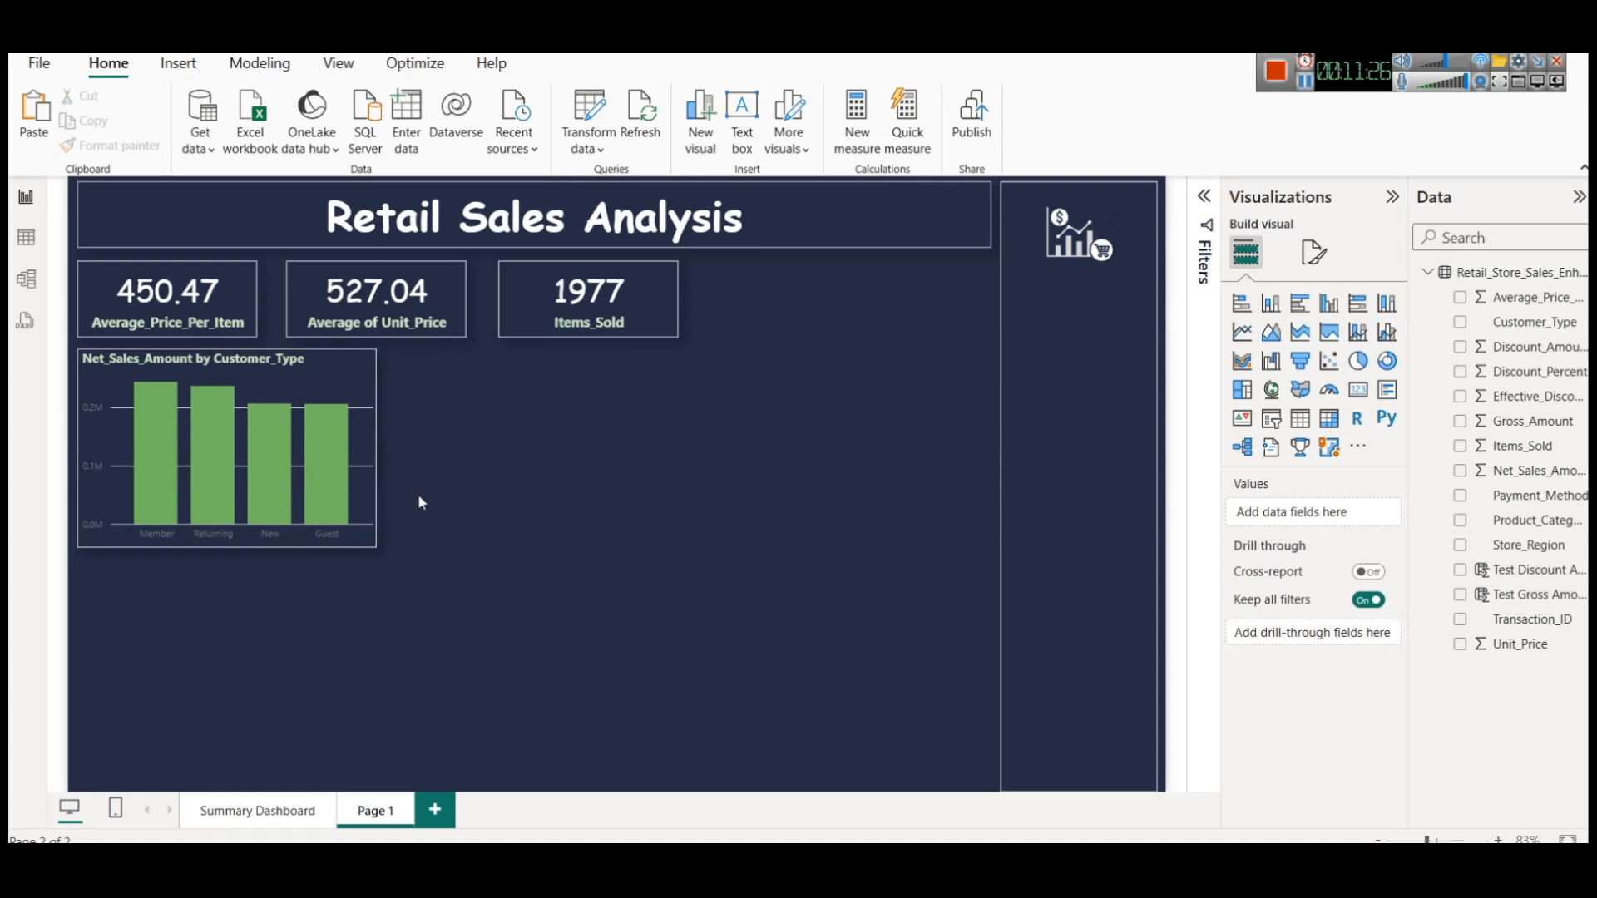
Step: Turn on the column chart's data labels and make their values bold at font size 13
left_click(317, 405)
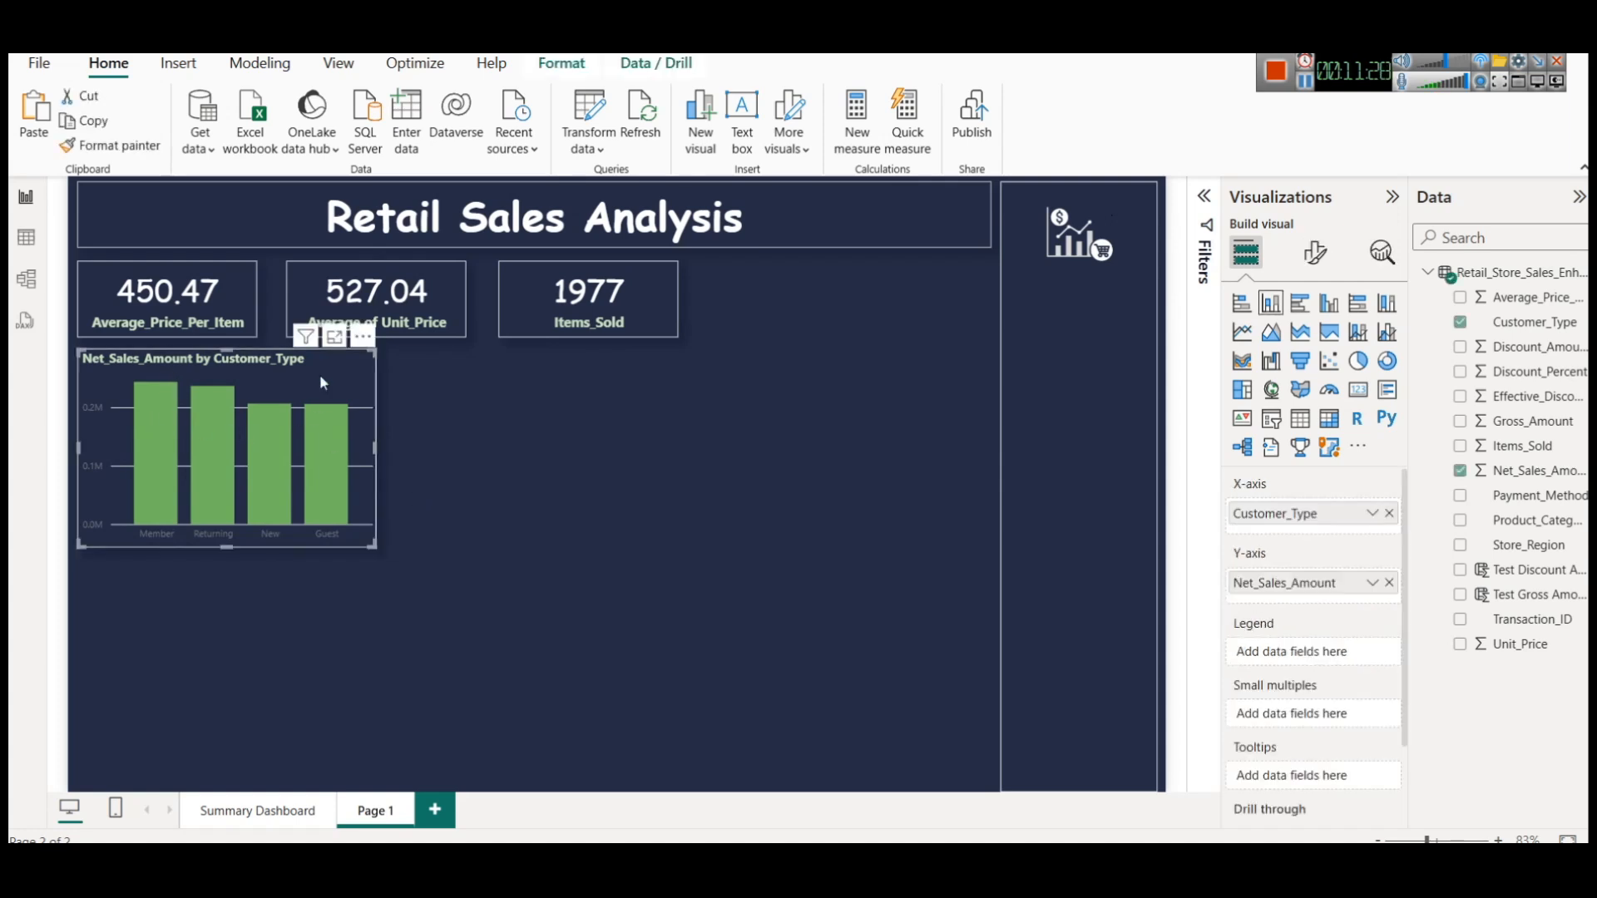
left_click(1314, 252)
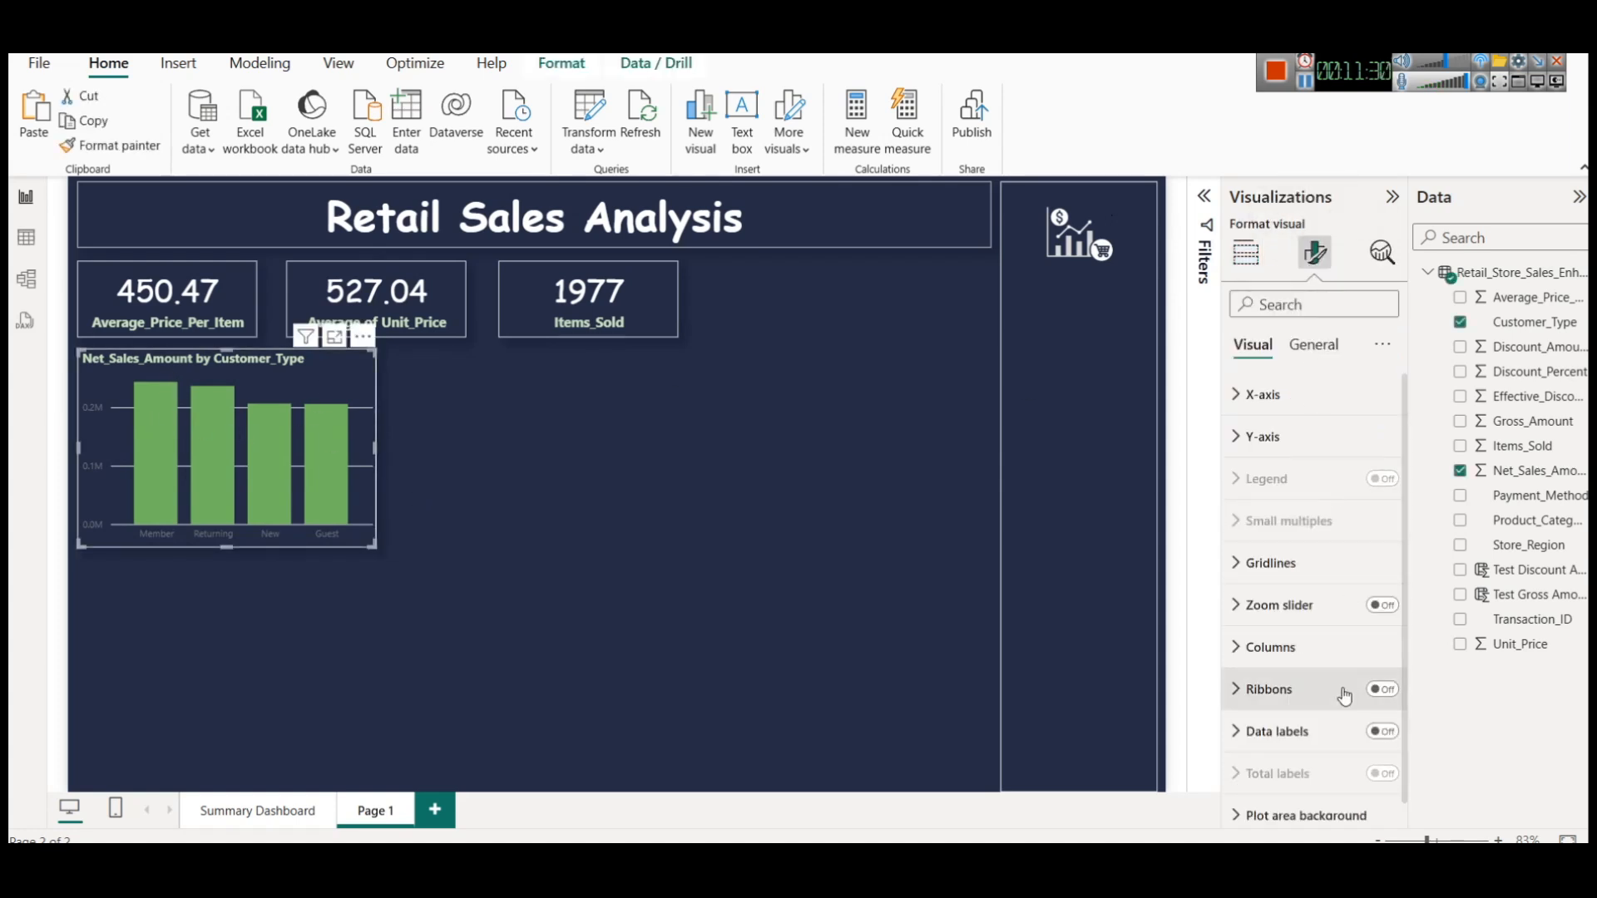
scroll(1347, 692, "down", 1)
left_click(1381, 717)
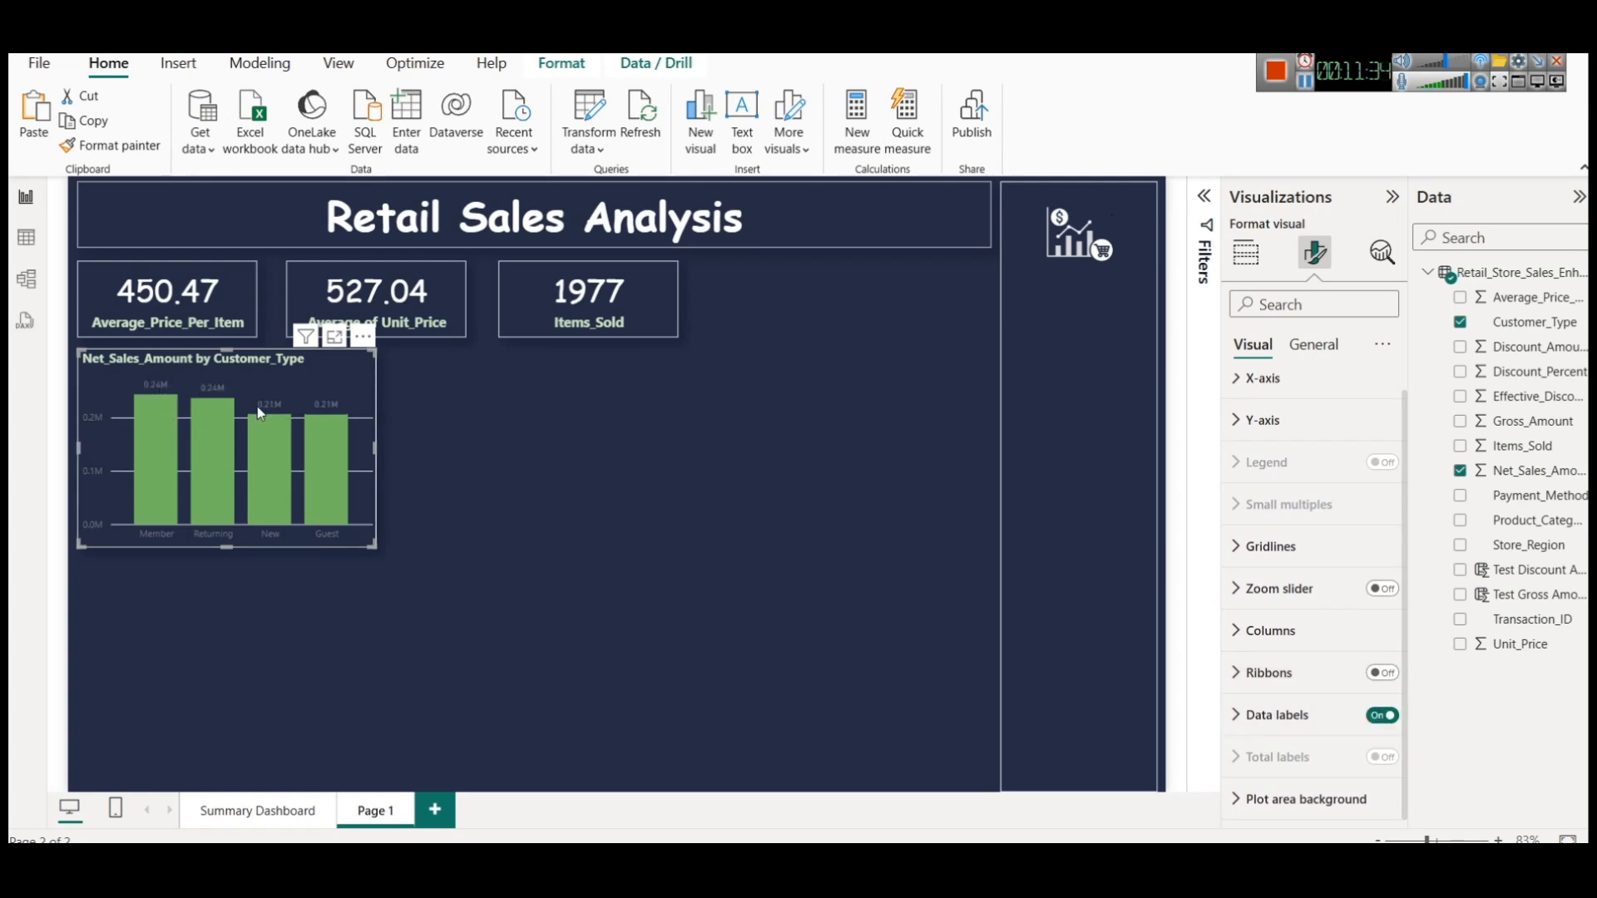
left_click(1289, 717)
scroll(1312, 709, "down", 3)
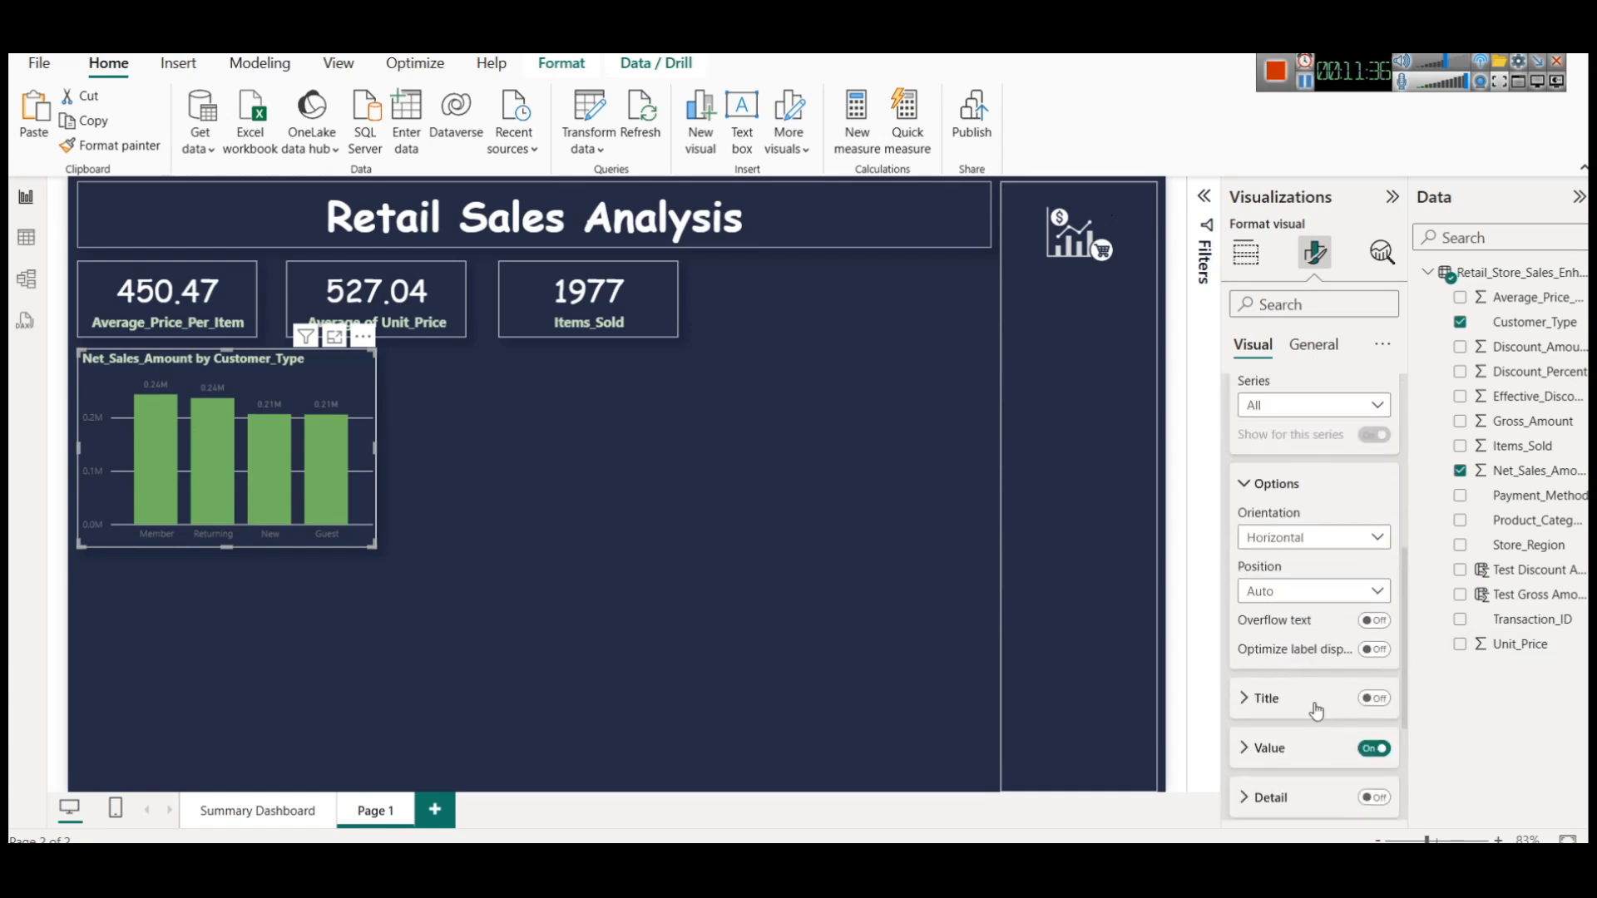
left_click(1292, 748)
scroll(1348, 649, "down", 4)
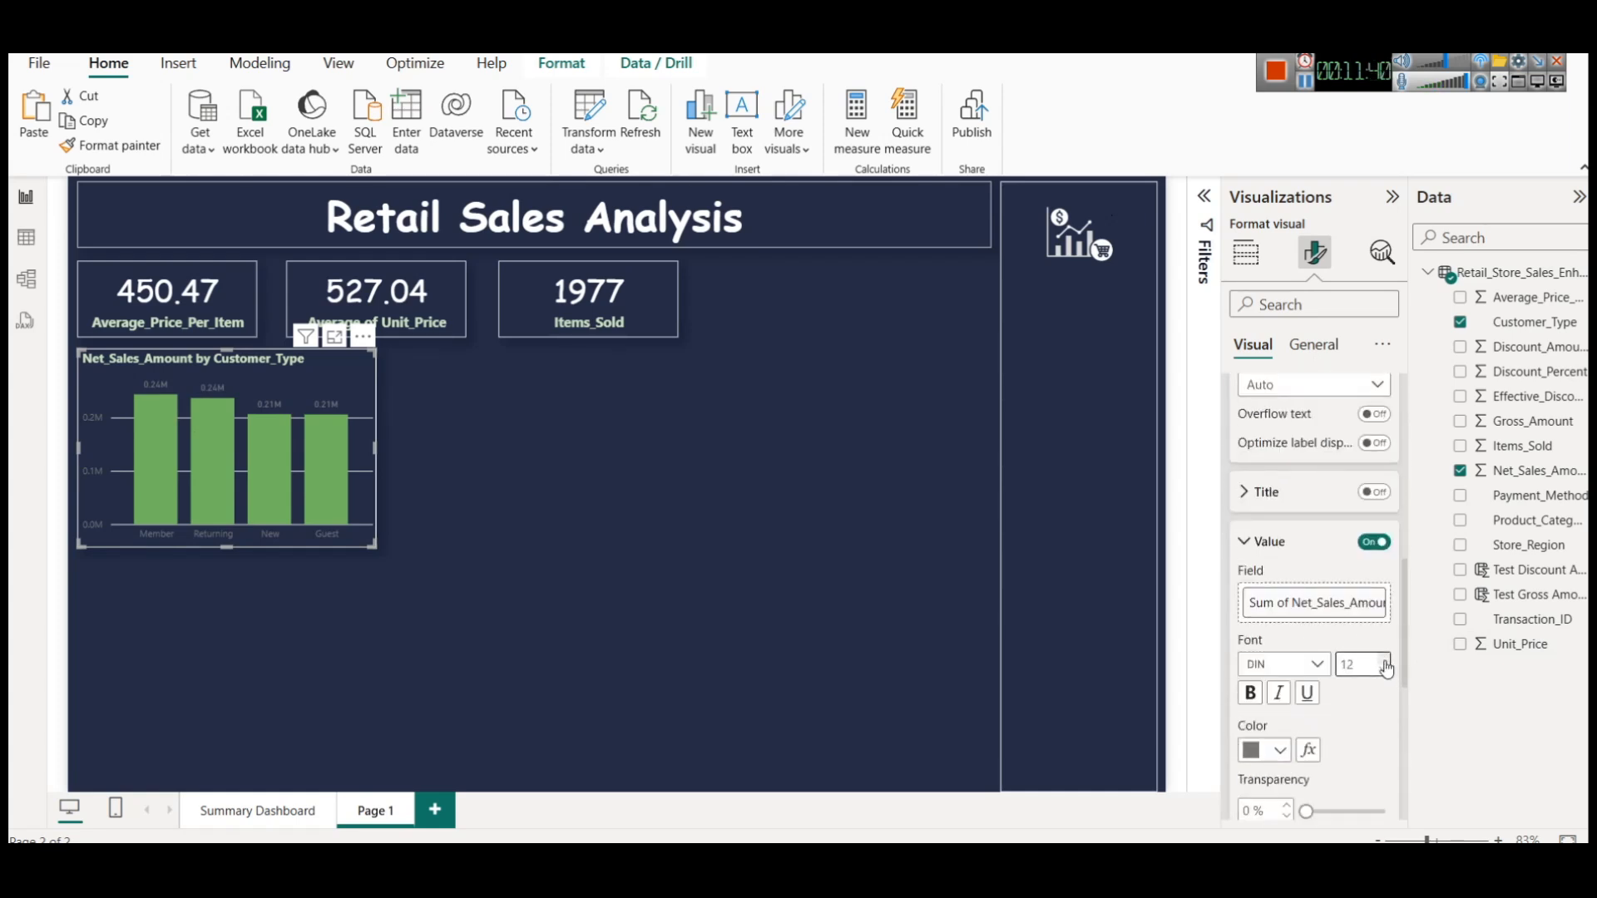
left_click(1250, 693)
Step: Set the display units of the column chart's data label values to Thousands
scroll(1342, 649, "up", 3)
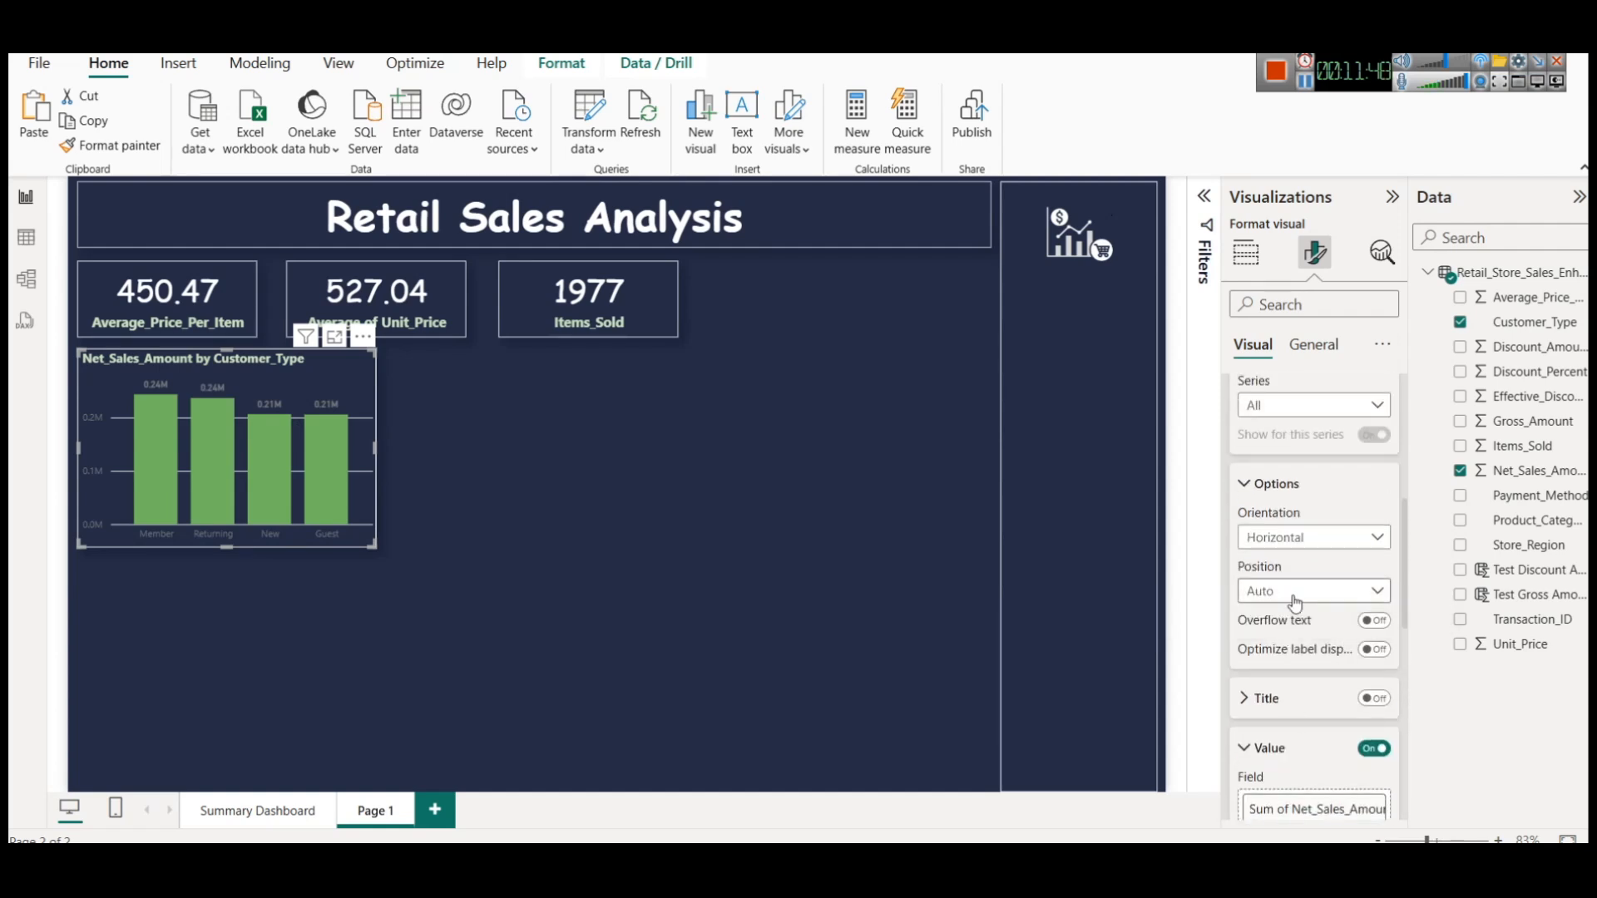
scroll(1297, 582, "up", 4)
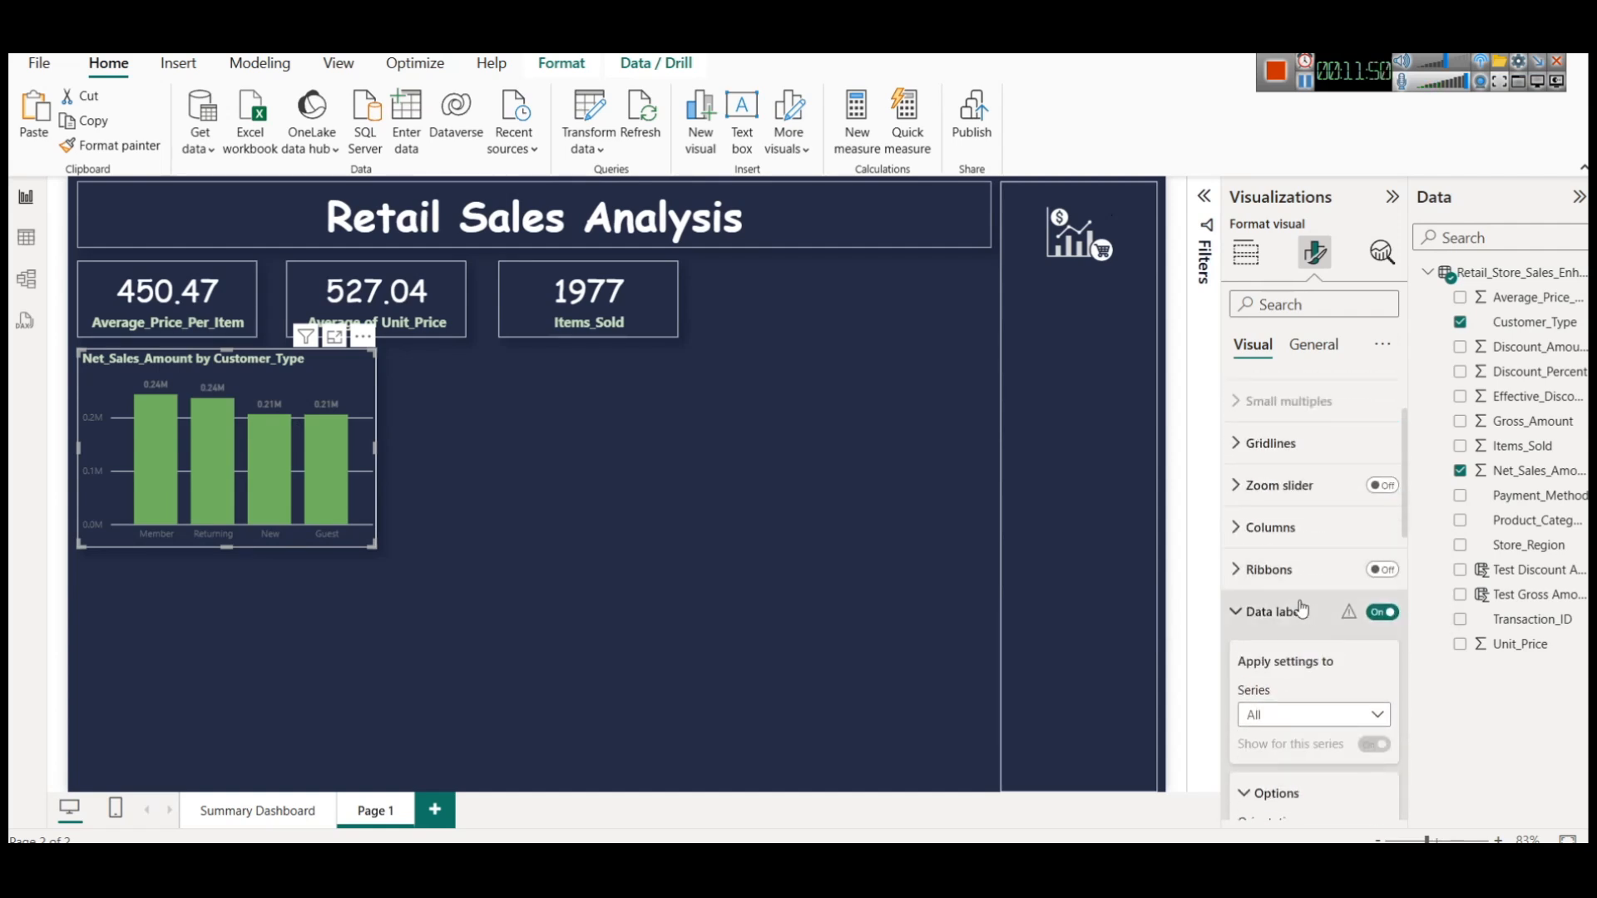
scroll(1314, 611, "down", 5)
scroll(1321, 615, "down", 5)
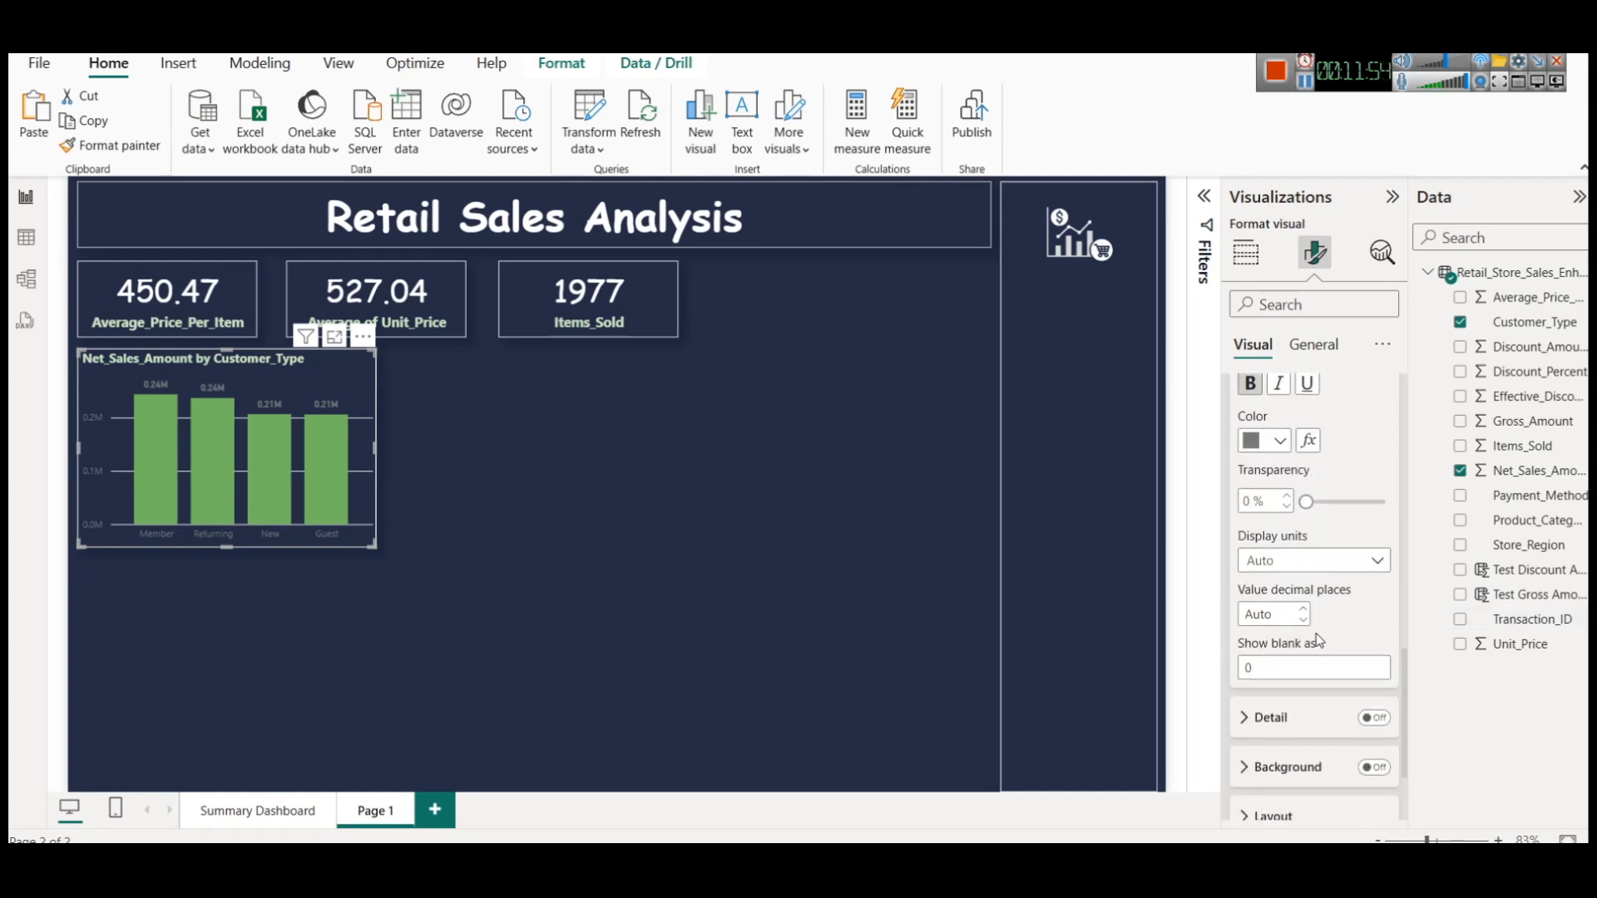
scroll(1317, 640, "down", 2)
scroll(1298, 661, "up", 3)
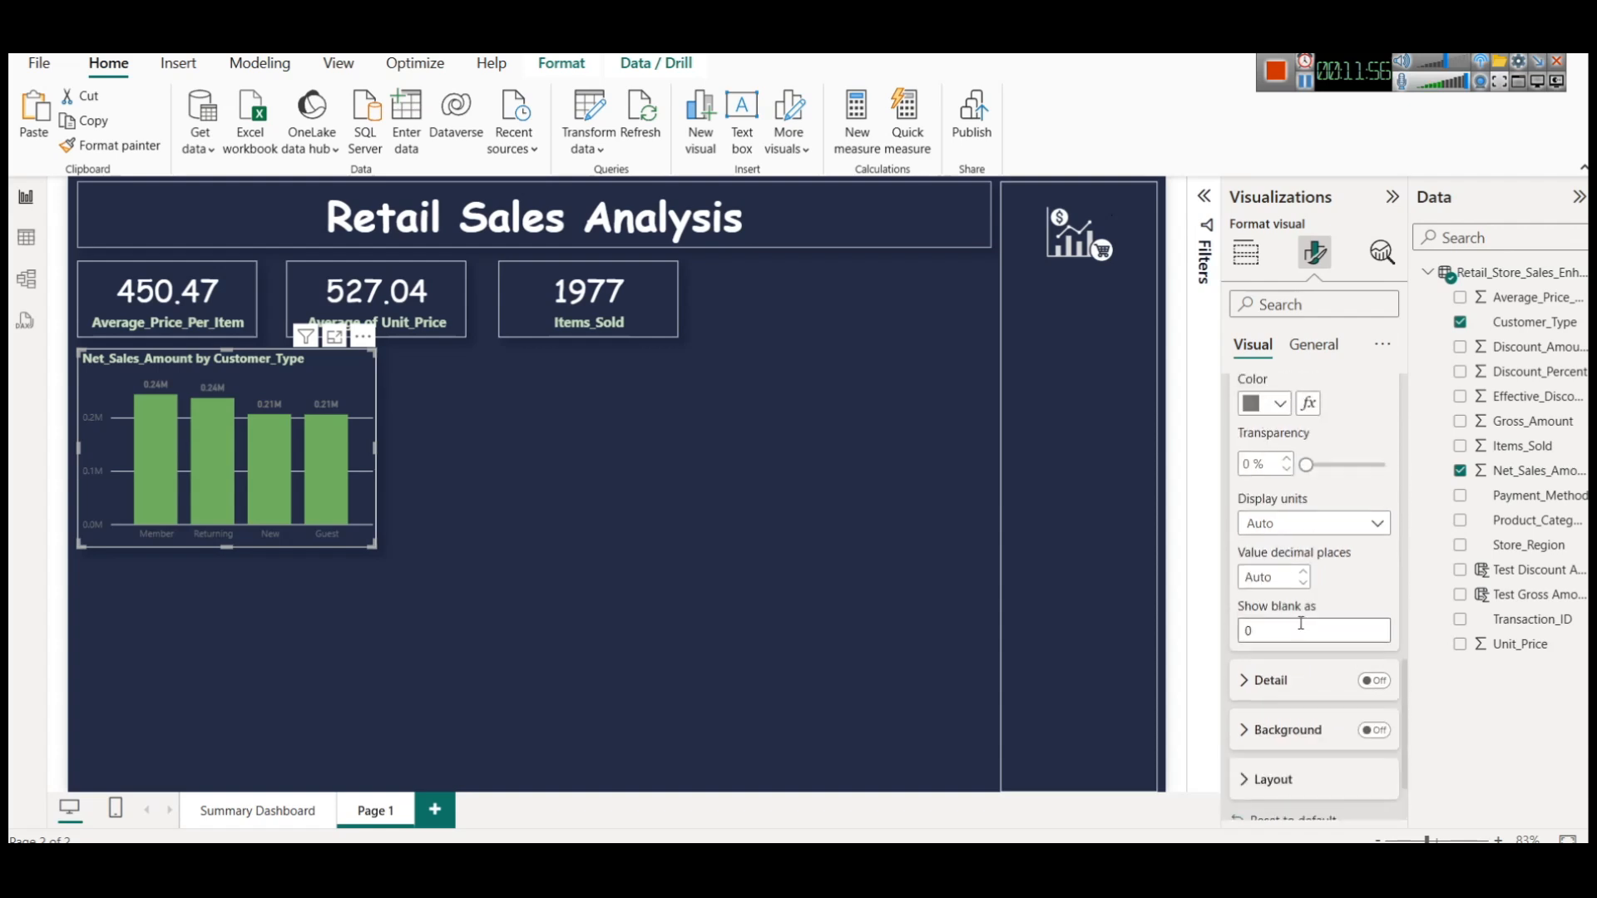
scroll(1311, 691, "up", 1)
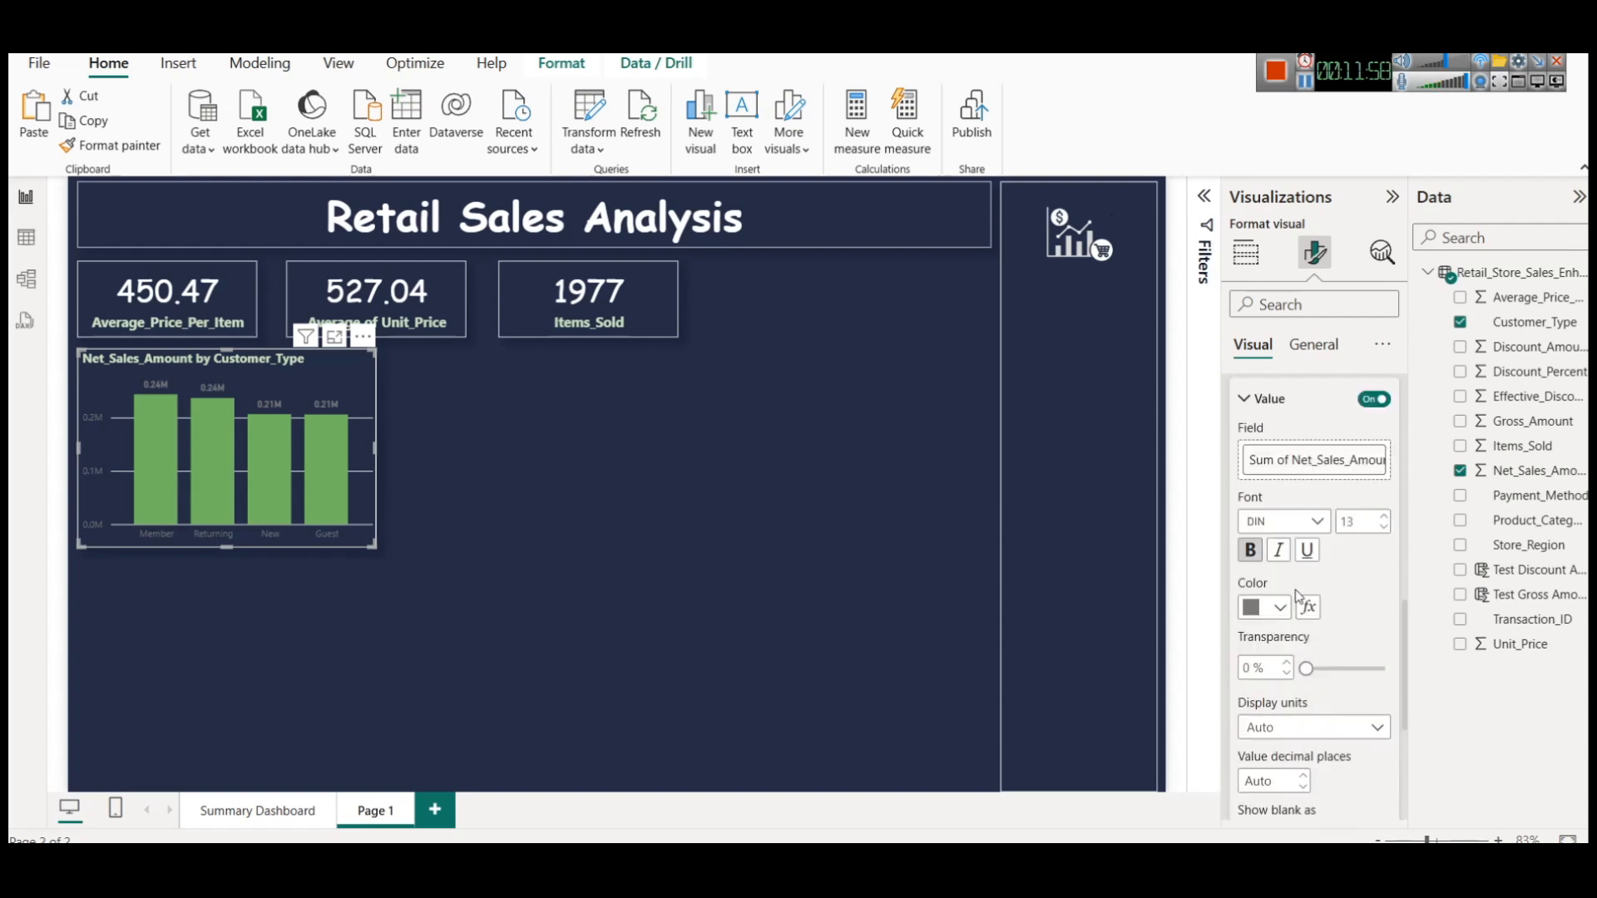
scroll(1338, 628, "down", 1)
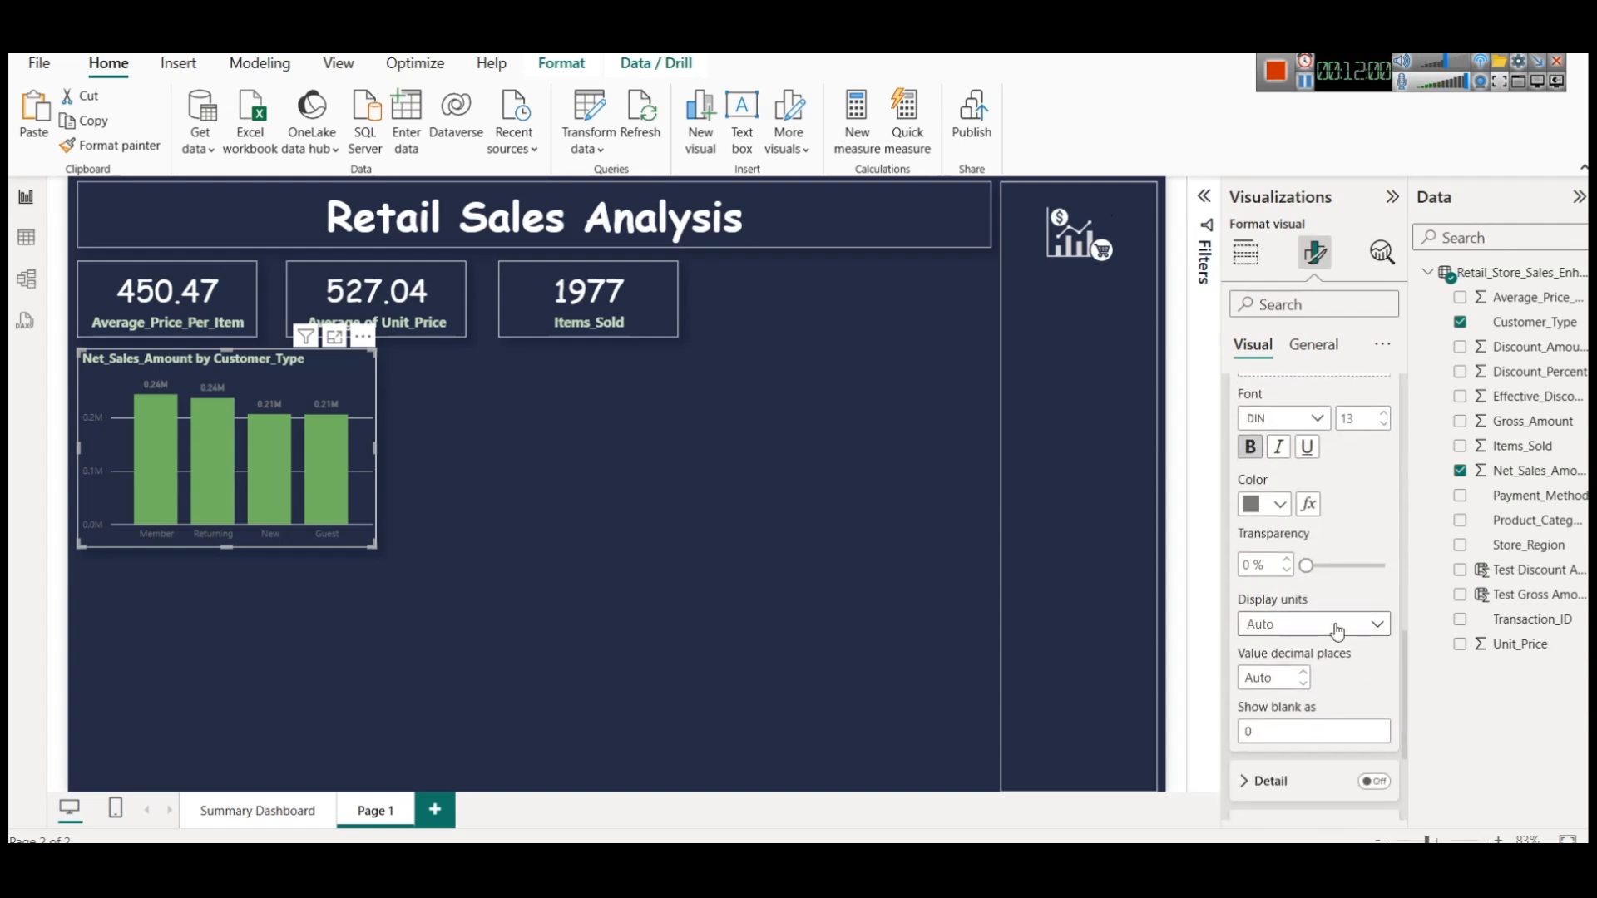
left_click(1337, 632)
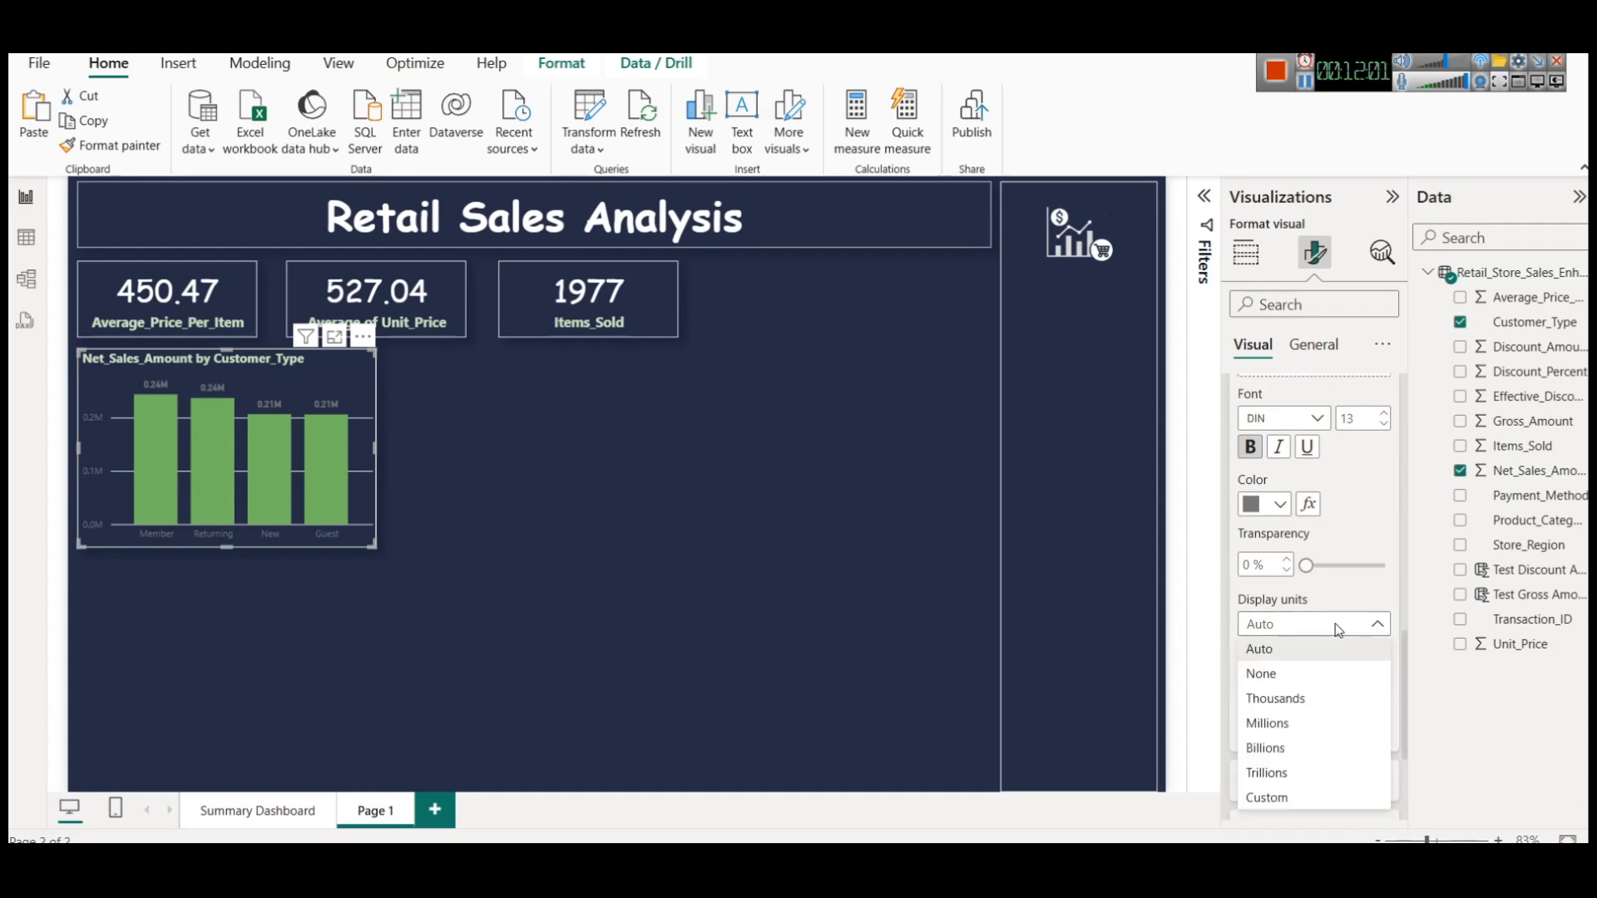
left_click(1307, 703)
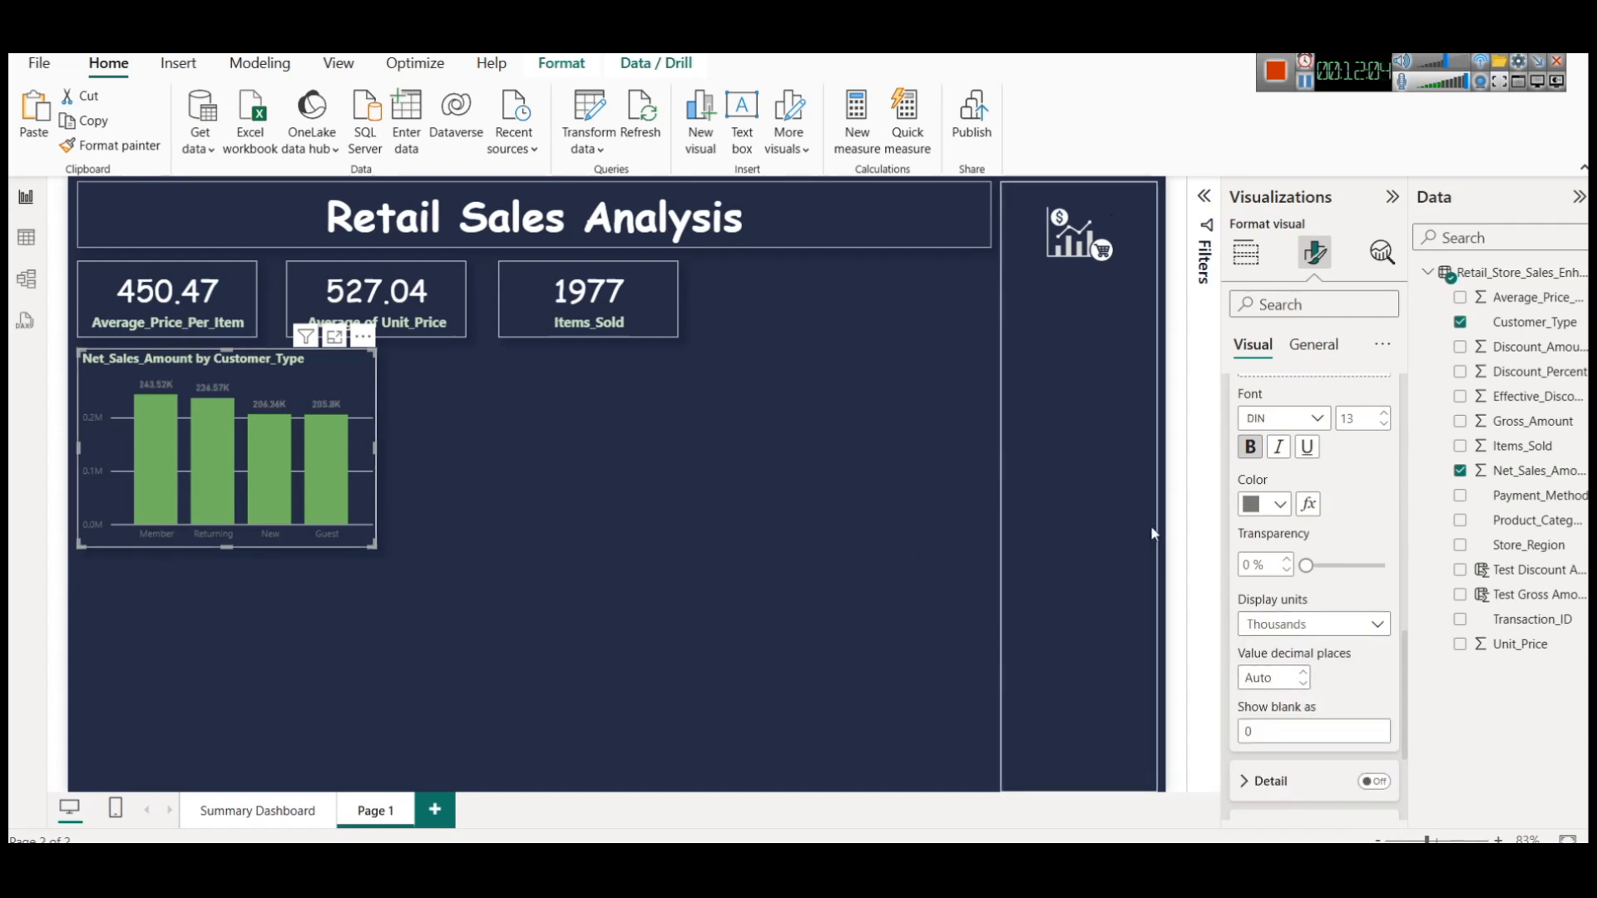
scroll(1314, 656, "up", 5)
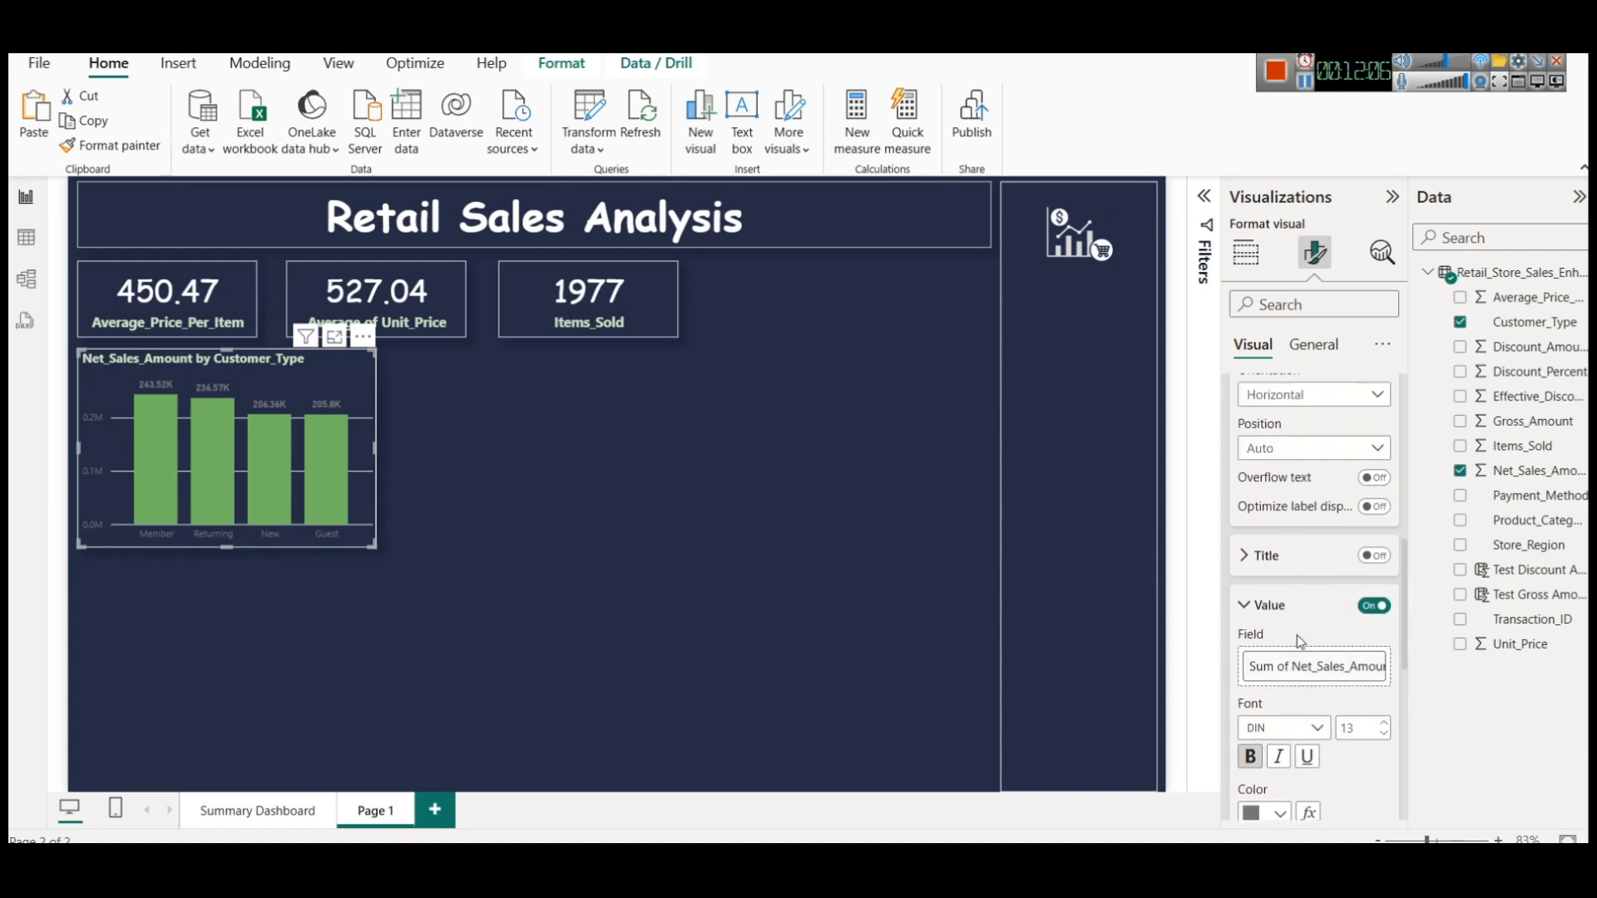
Step: Set the column chart's data label orientation to Vertical and the label position to Inside end
left_click(1285, 606)
scroll(1298, 606, "up", 2)
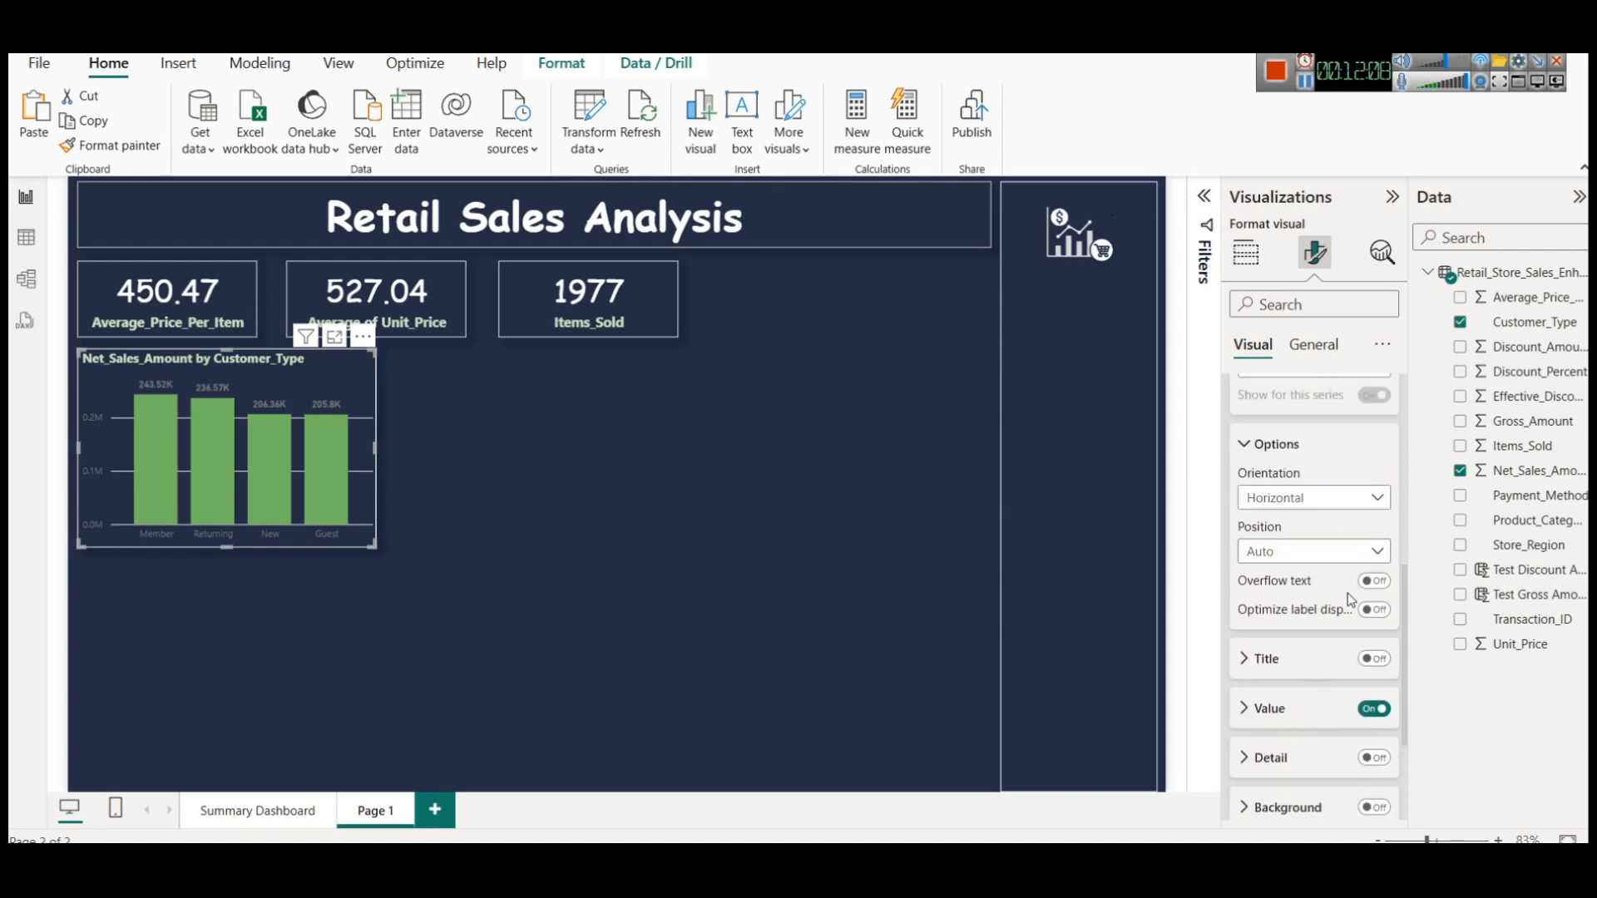
left_click(1317, 499)
left_click(1314, 523)
scroll(1306, 599, "up", 2)
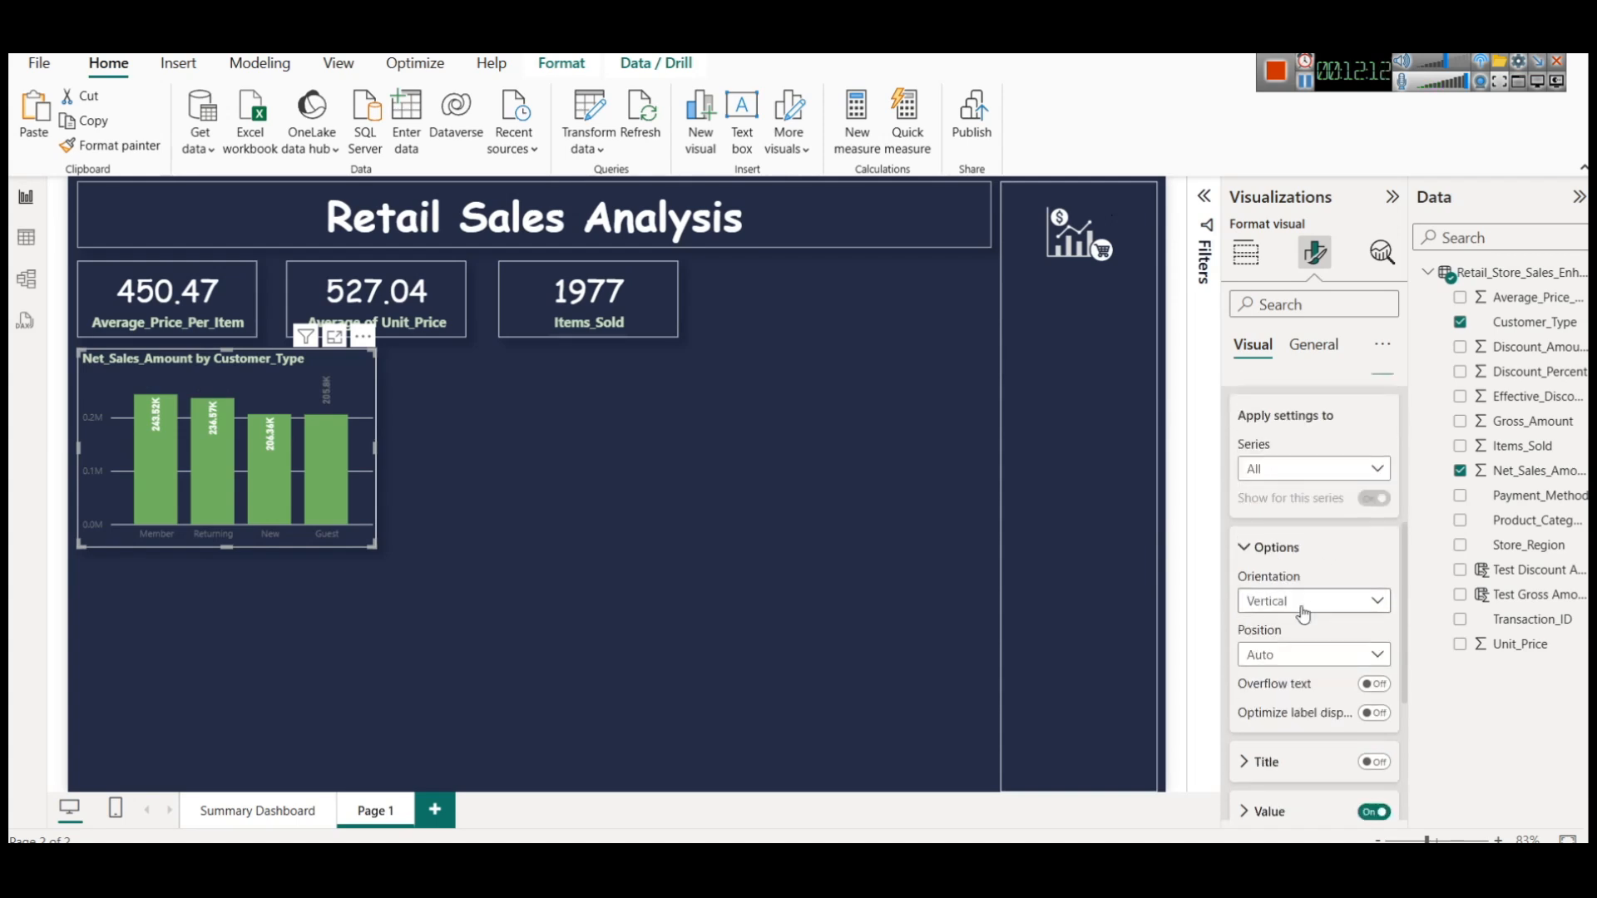
left_click(1302, 657)
left_click(1292, 703)
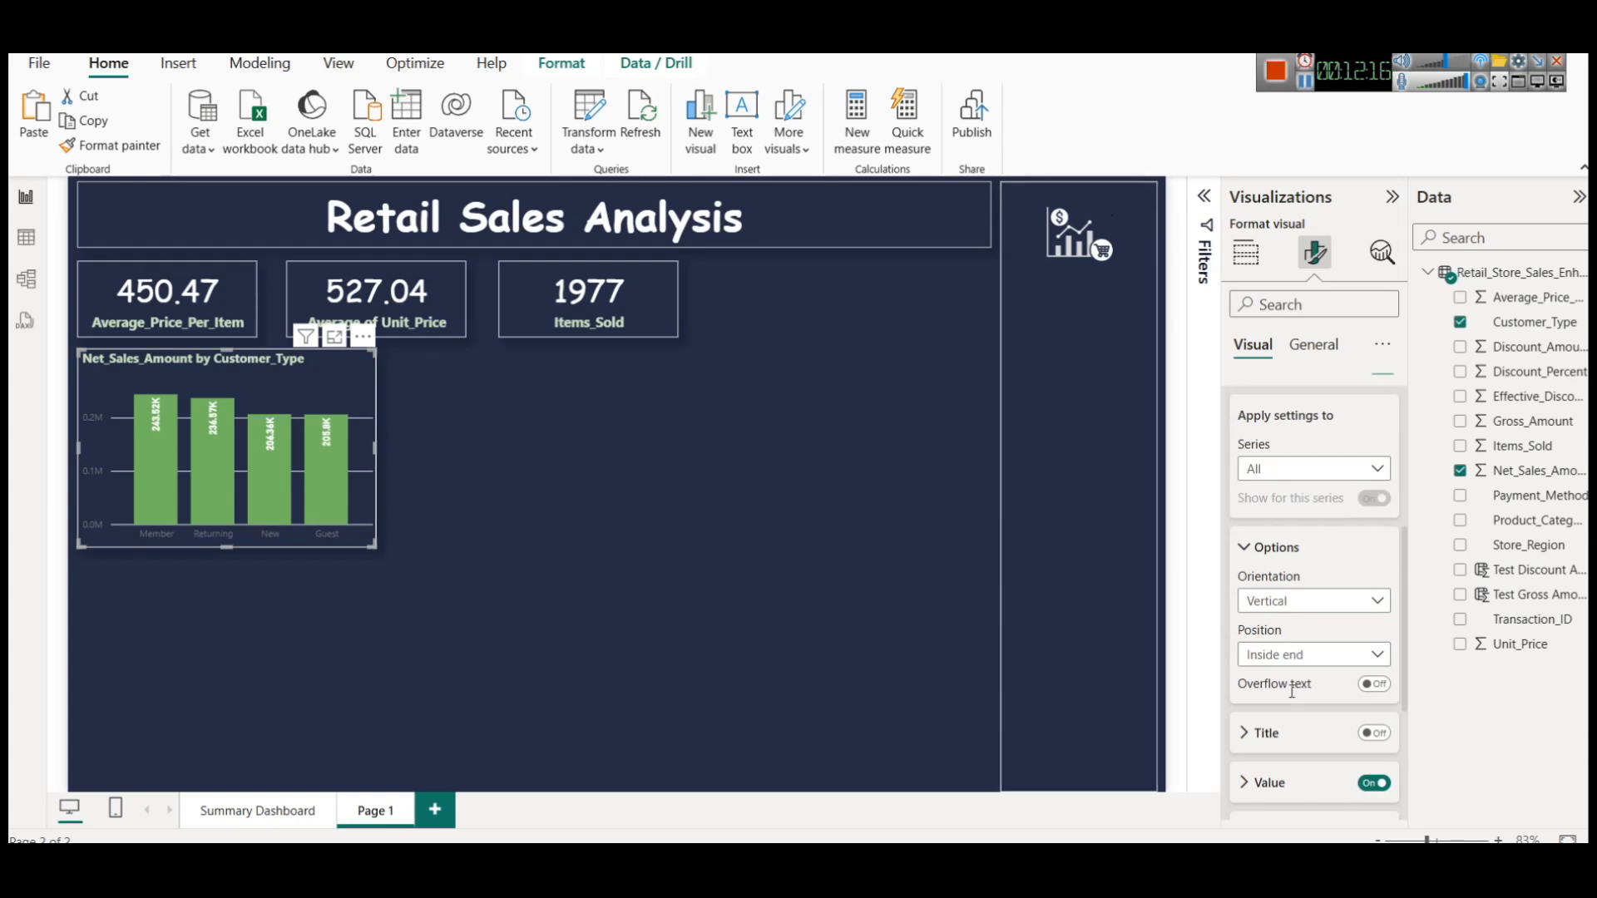
Step: Change the colour of the column chart's data label values to dark navy
scroll(1343, 657, "down", 5)
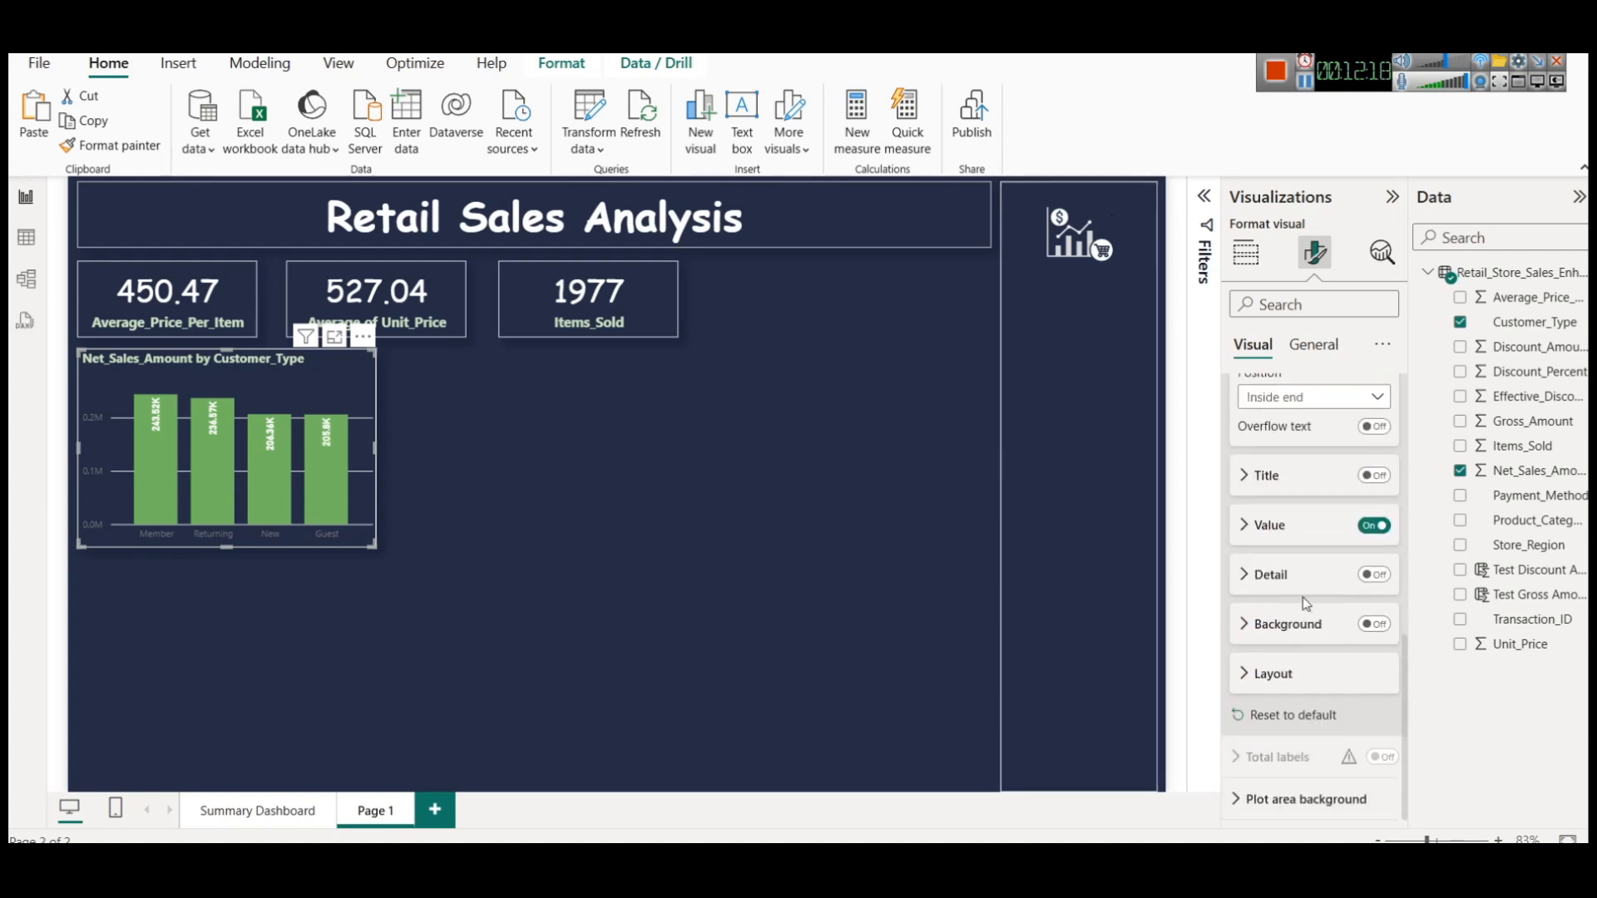
left_click(1271, 533)
left_click(1271, 735)
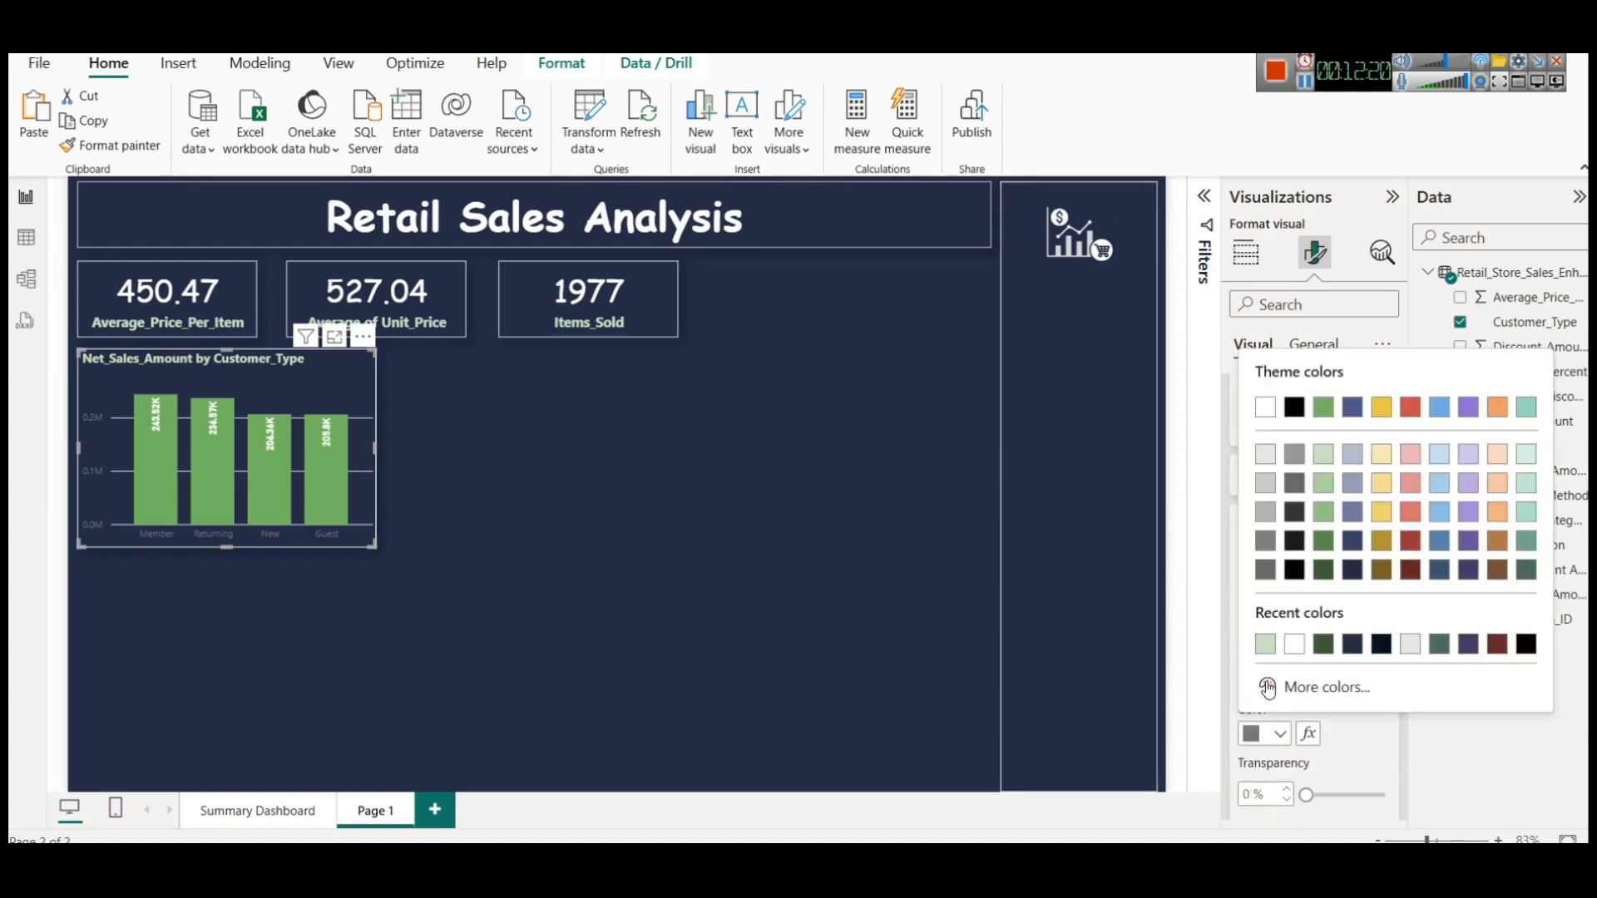
left_click(1343, 582)
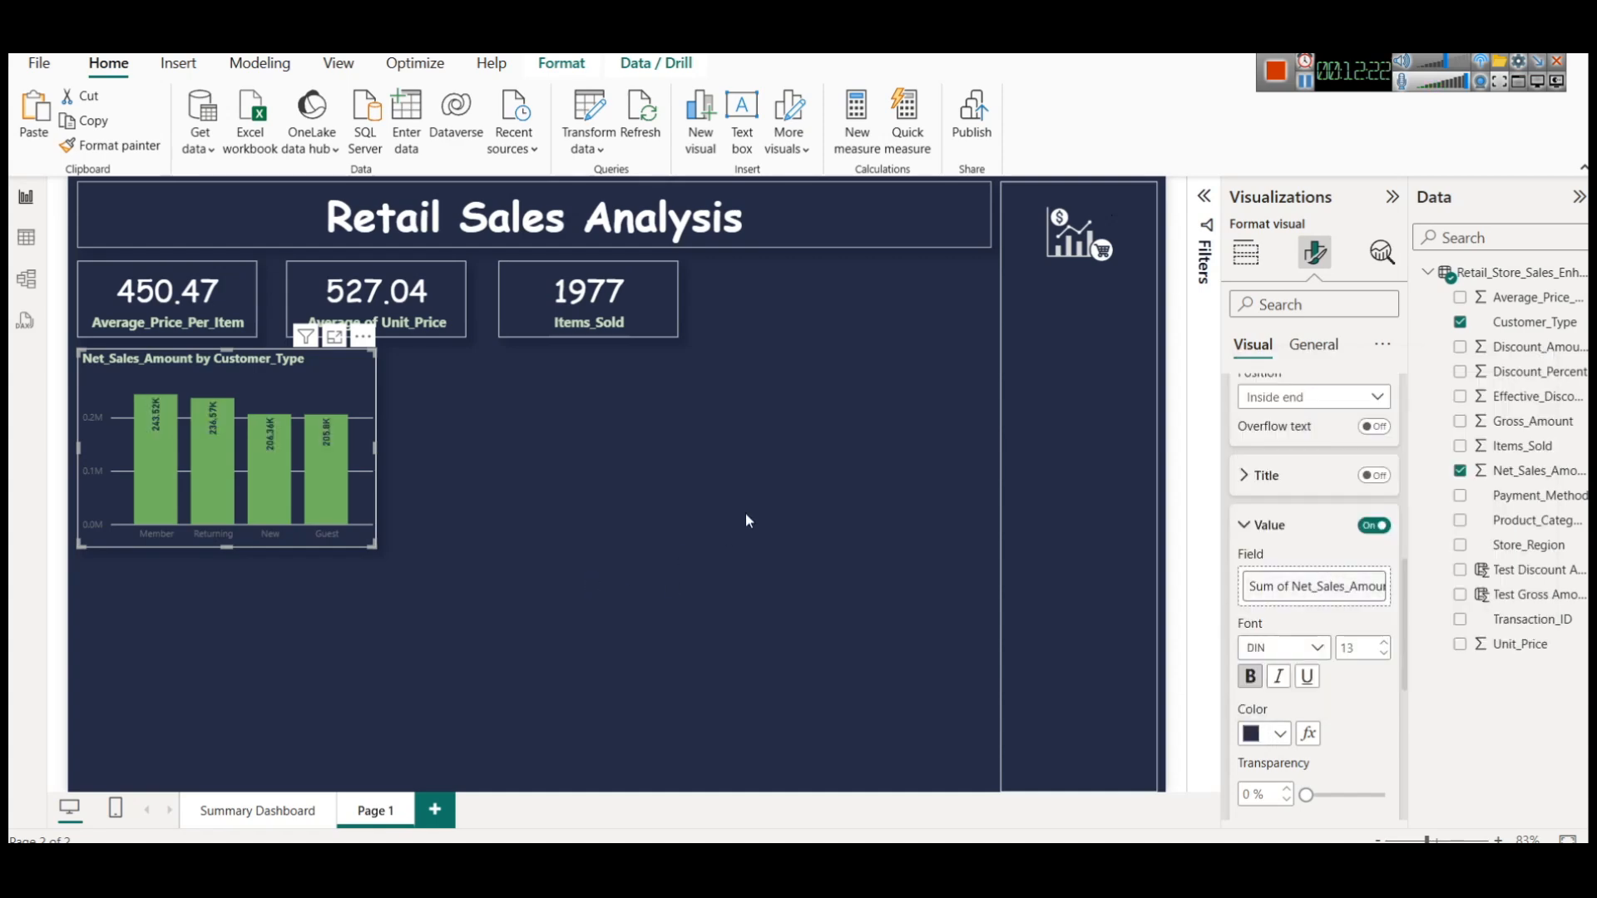
left_click(472, 569)
Step: On the Summary Dashboard page, examine the Store_Region treemap's fields, data label formatting and region tooltips
left_click(227, 807)
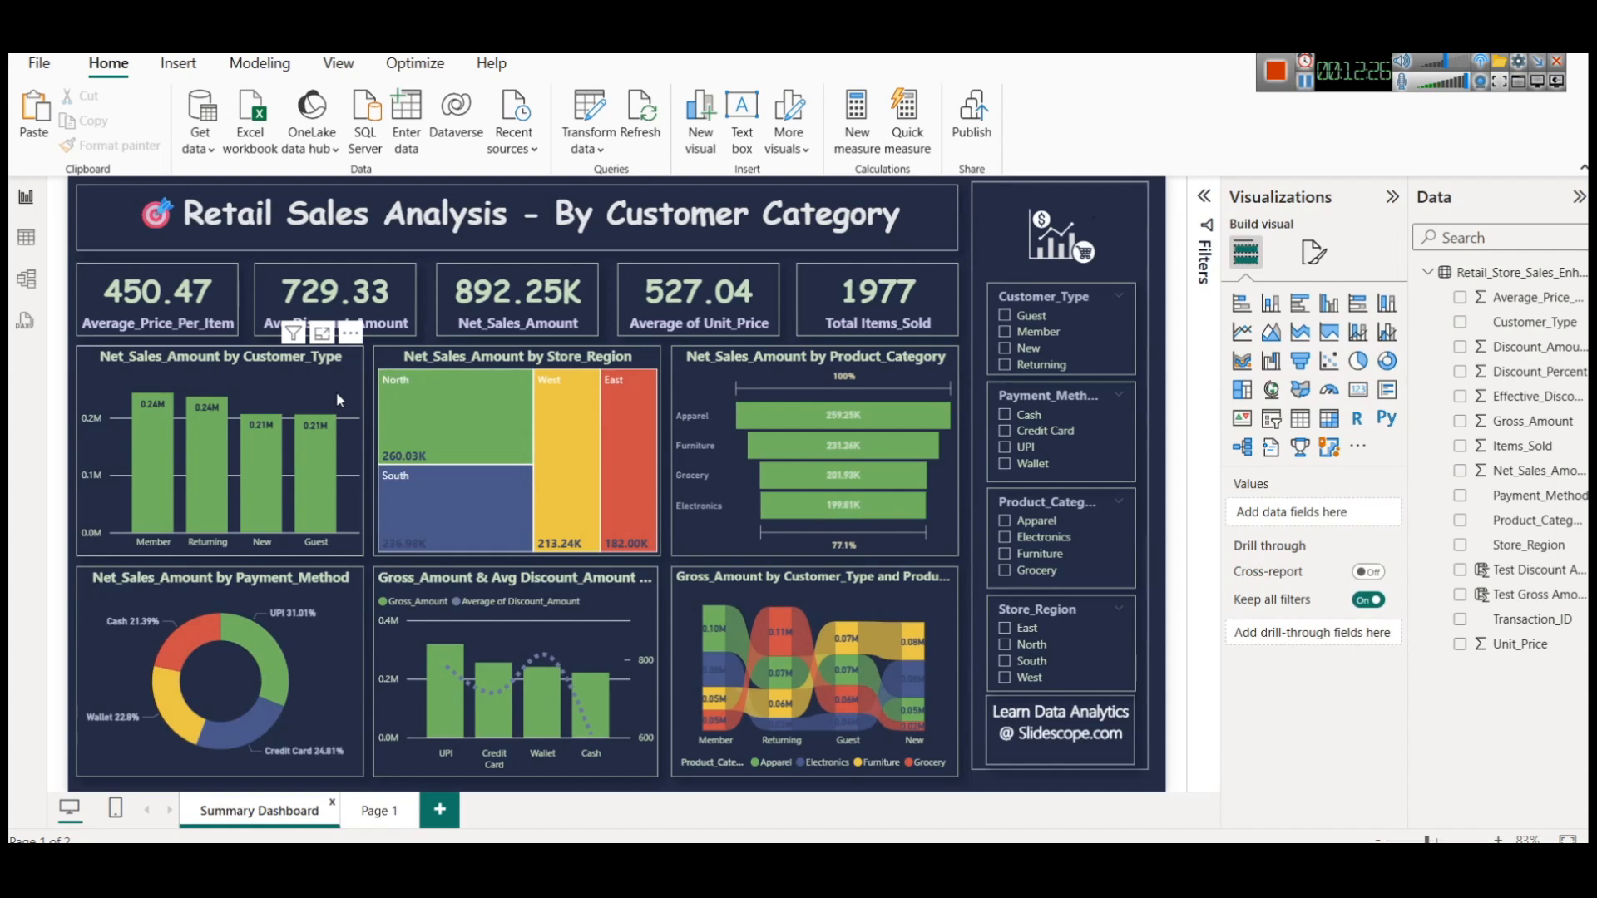
left_click(504, 360)
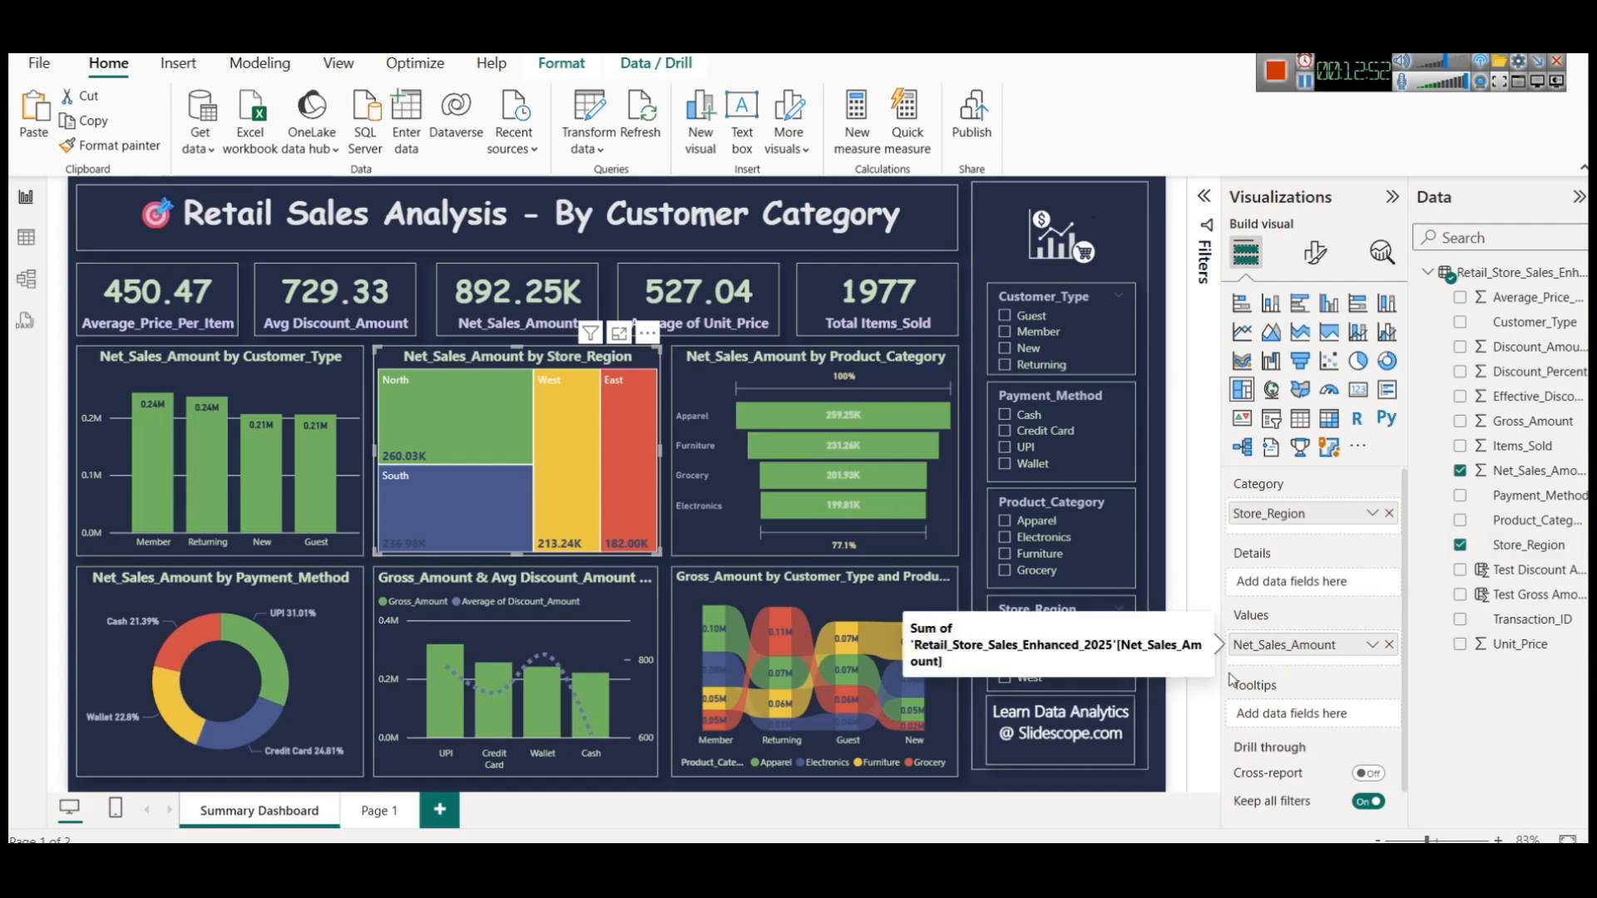
mouse_move(442, 420)
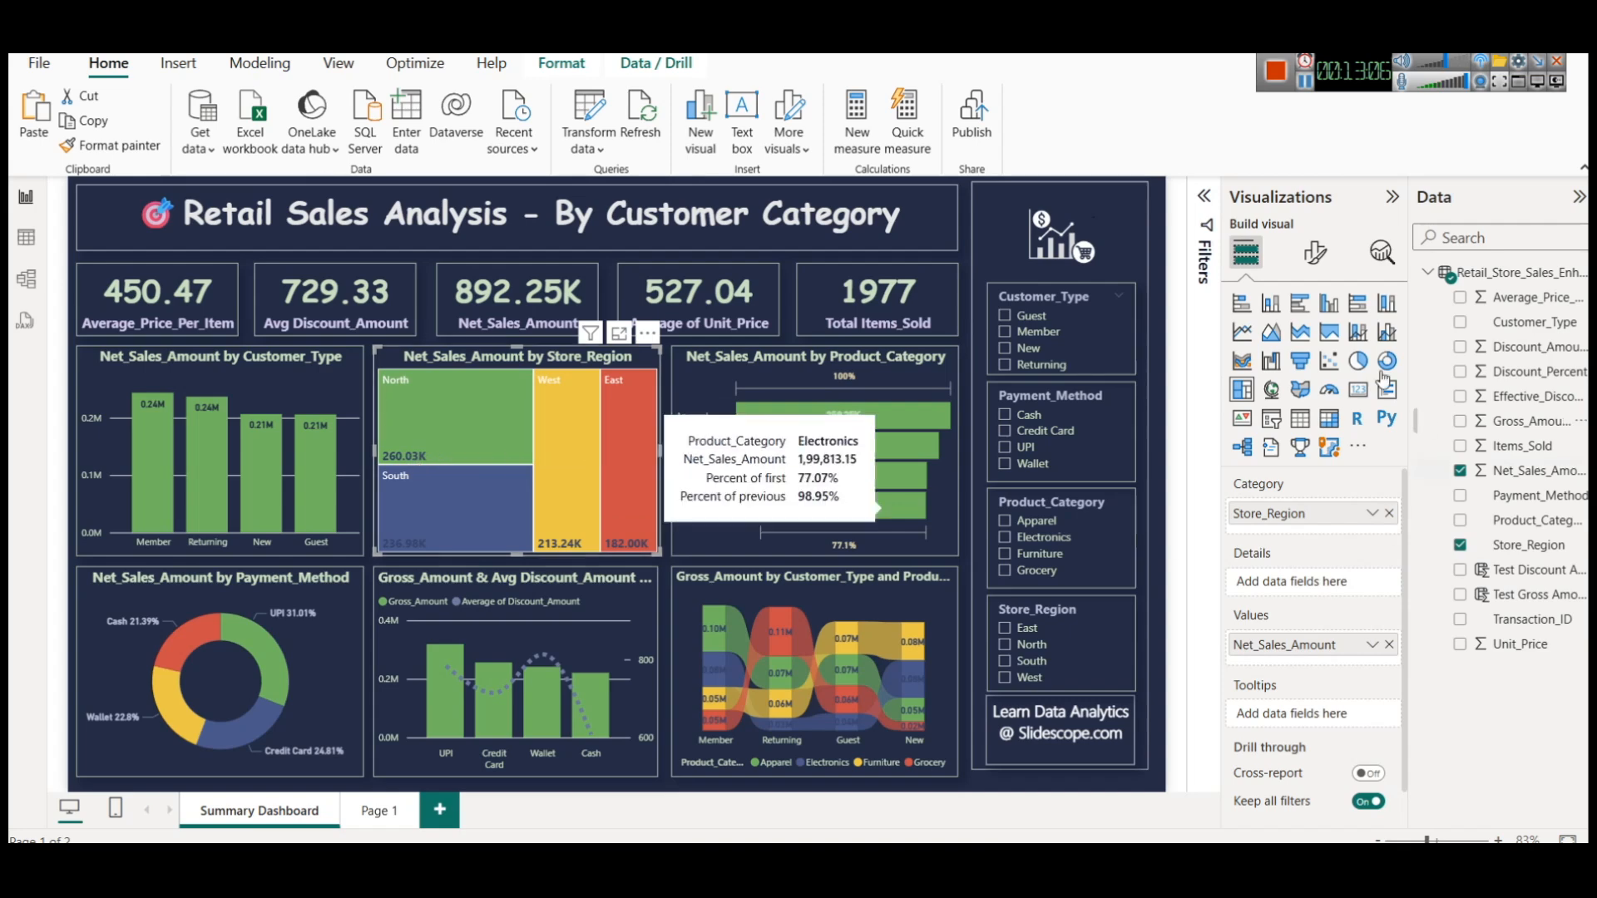
left_click(1328, 256)
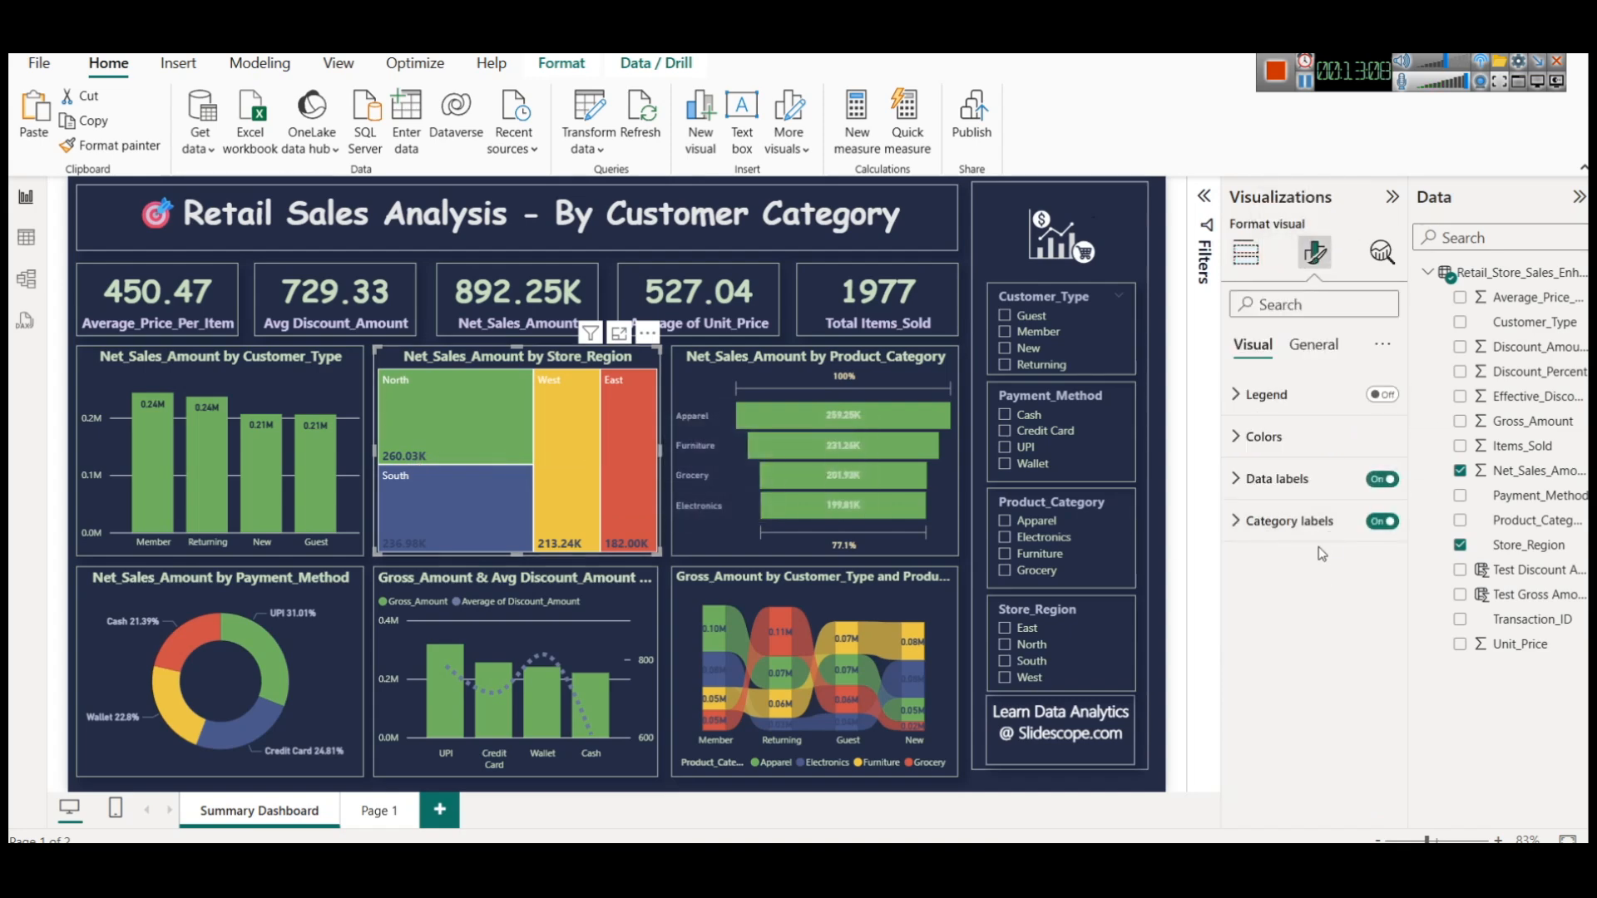
left_click(1288, 479)
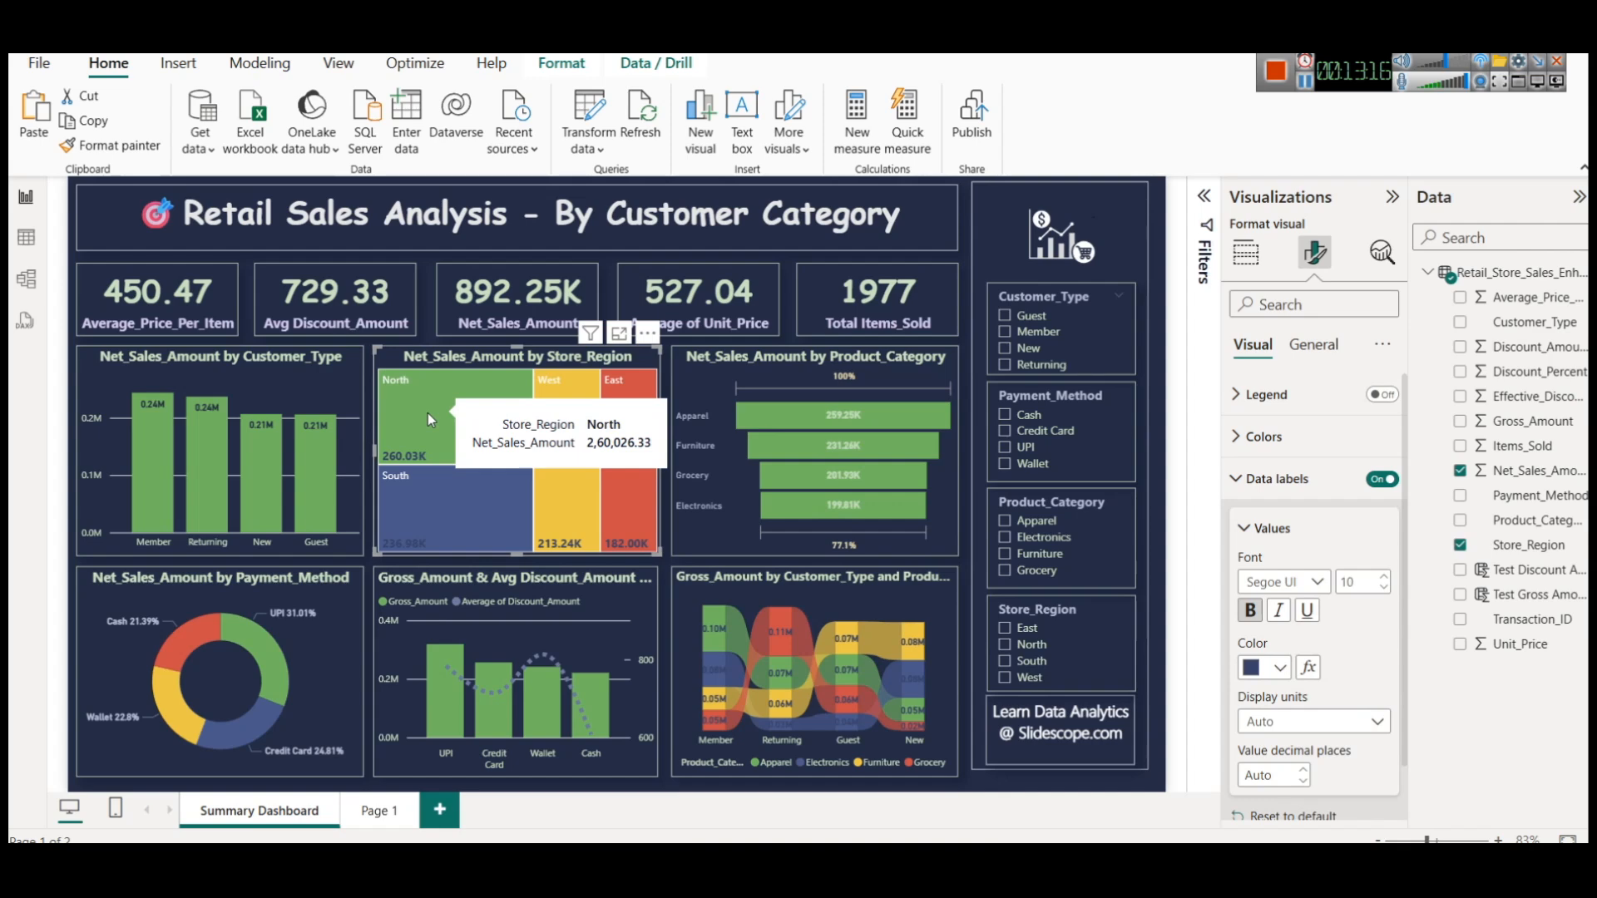
mouse_move(540, 471)
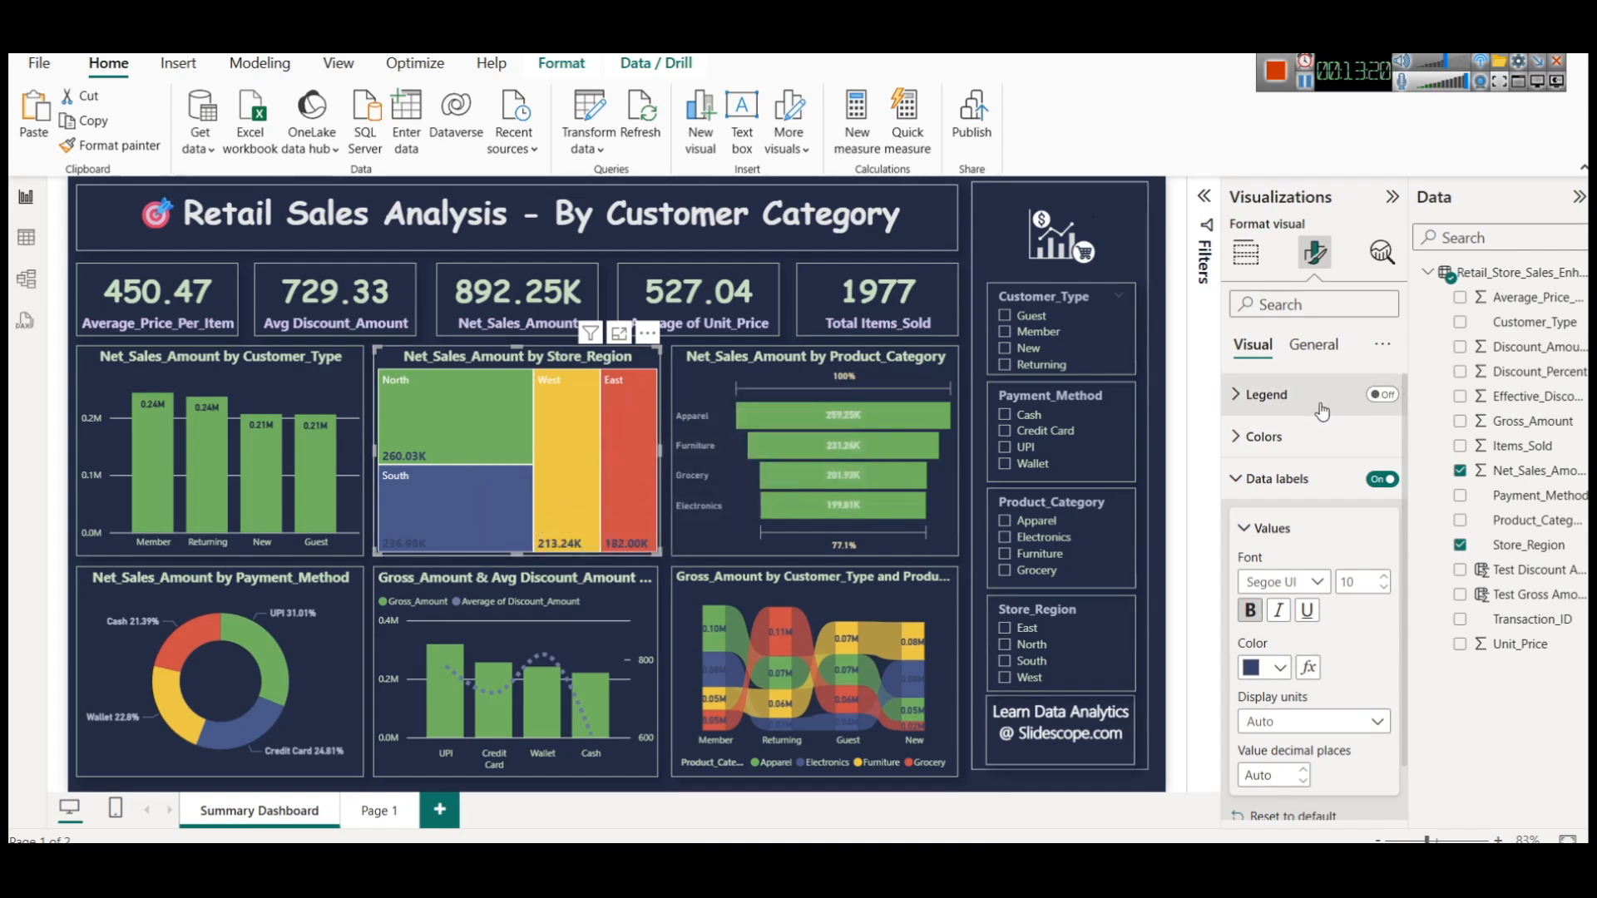
Step: Examine the Product_Category funnel chart's fields, check the source columns in the data table, and return to the report
left_click(952, 358)
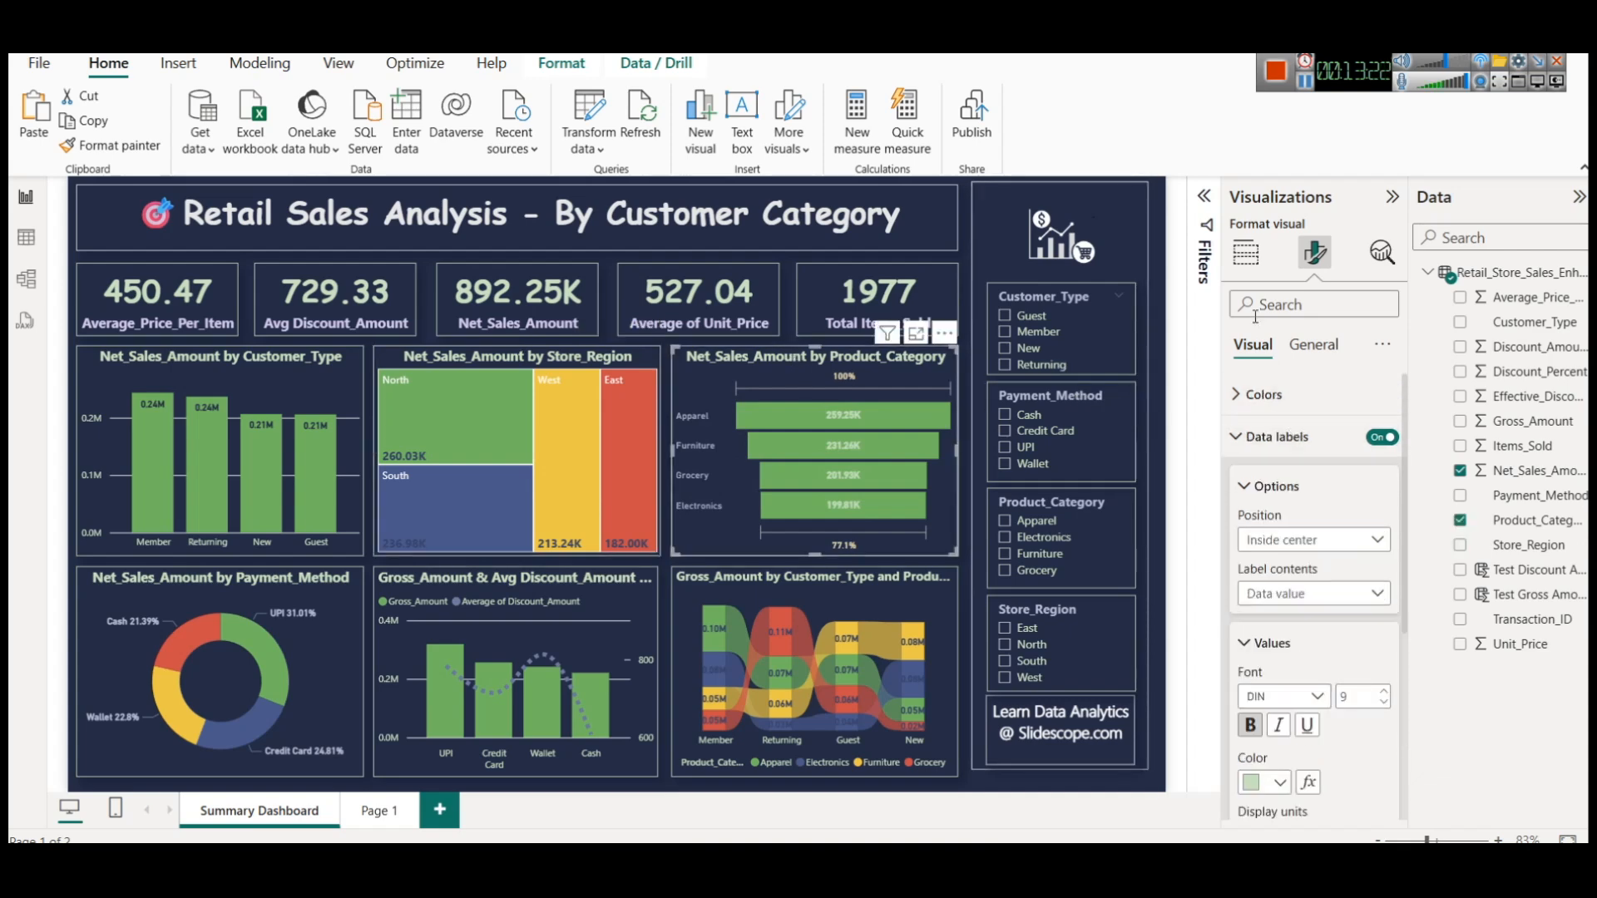
left_click(1245, 252)
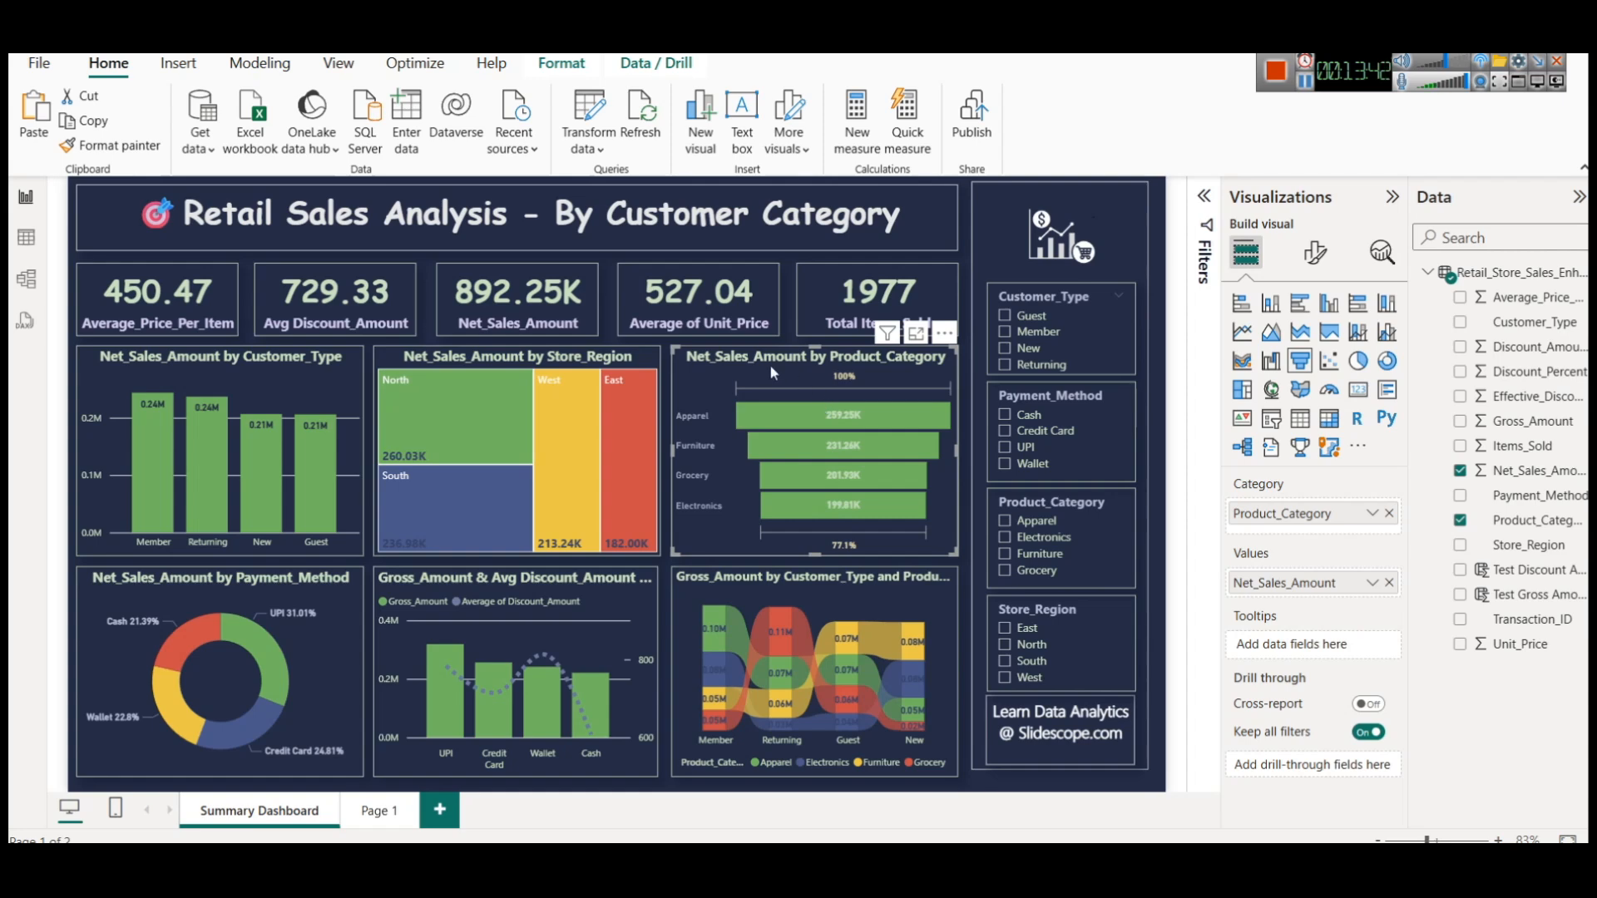
left_click(30, 244)
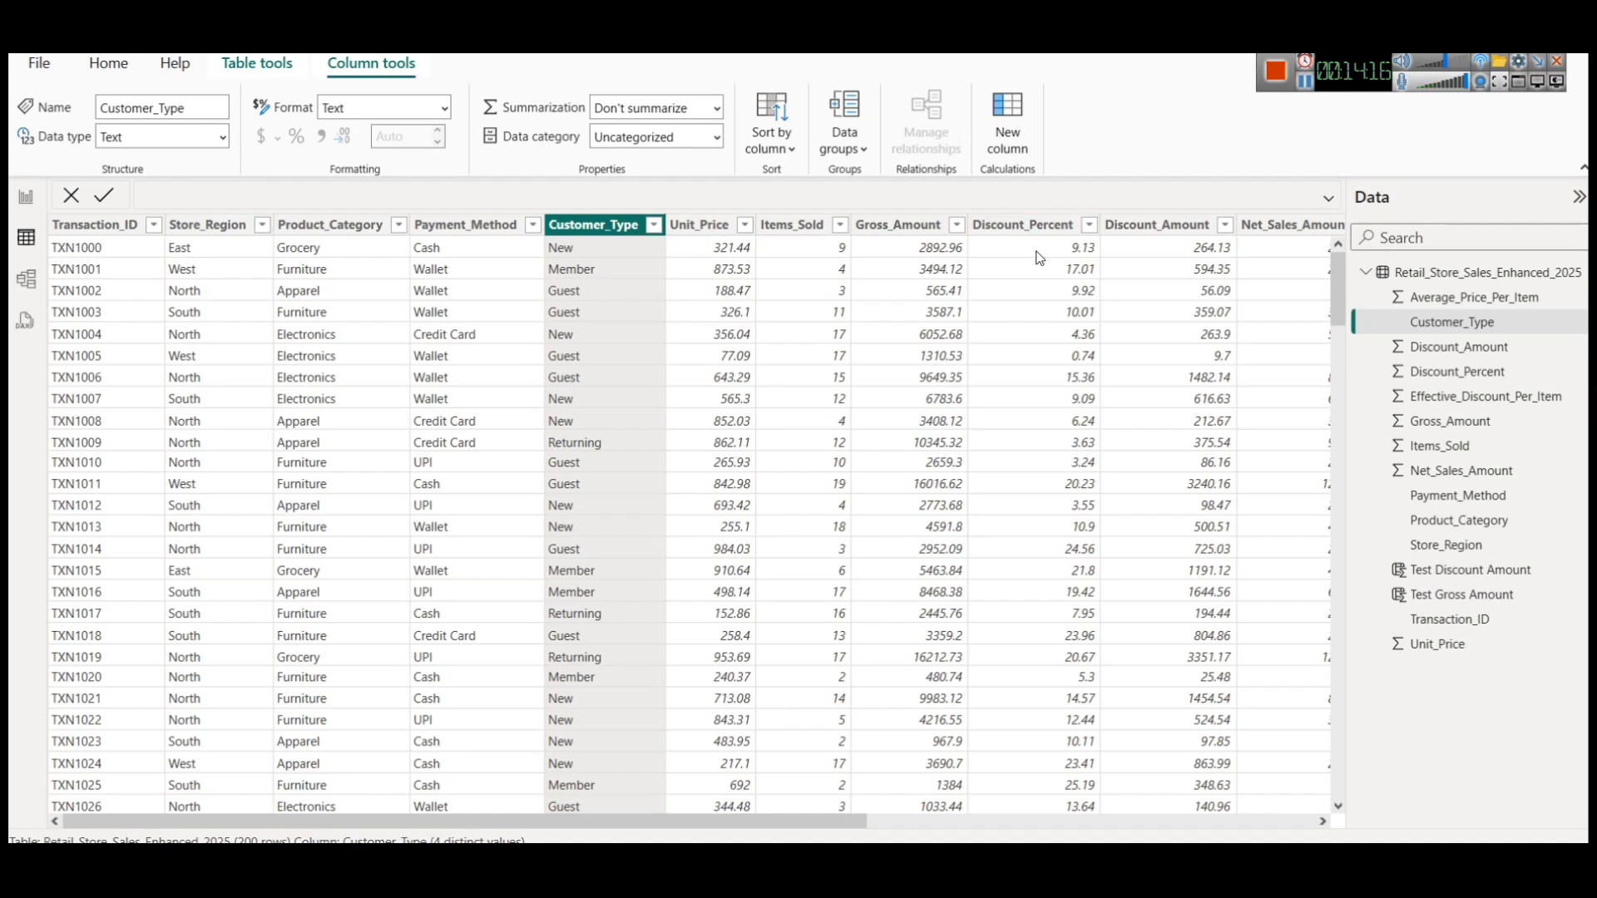
left_click(26, 196)
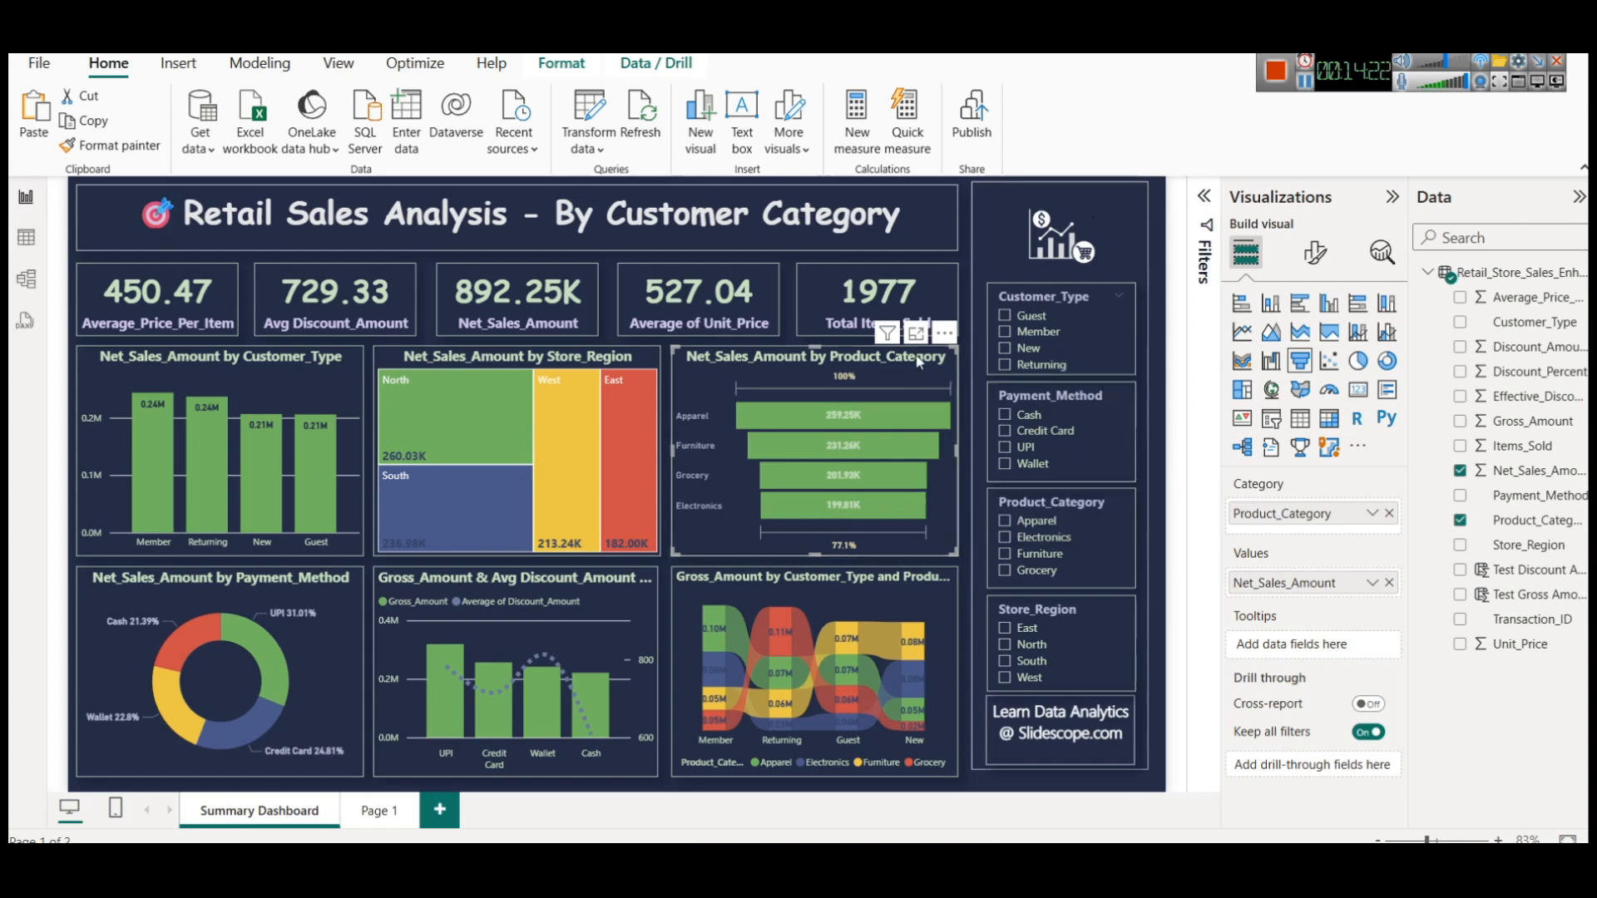
Step: View the Product_Category funnel chart in focus mode, read its bar tooltips, and return to the report
left_click(917, 334)
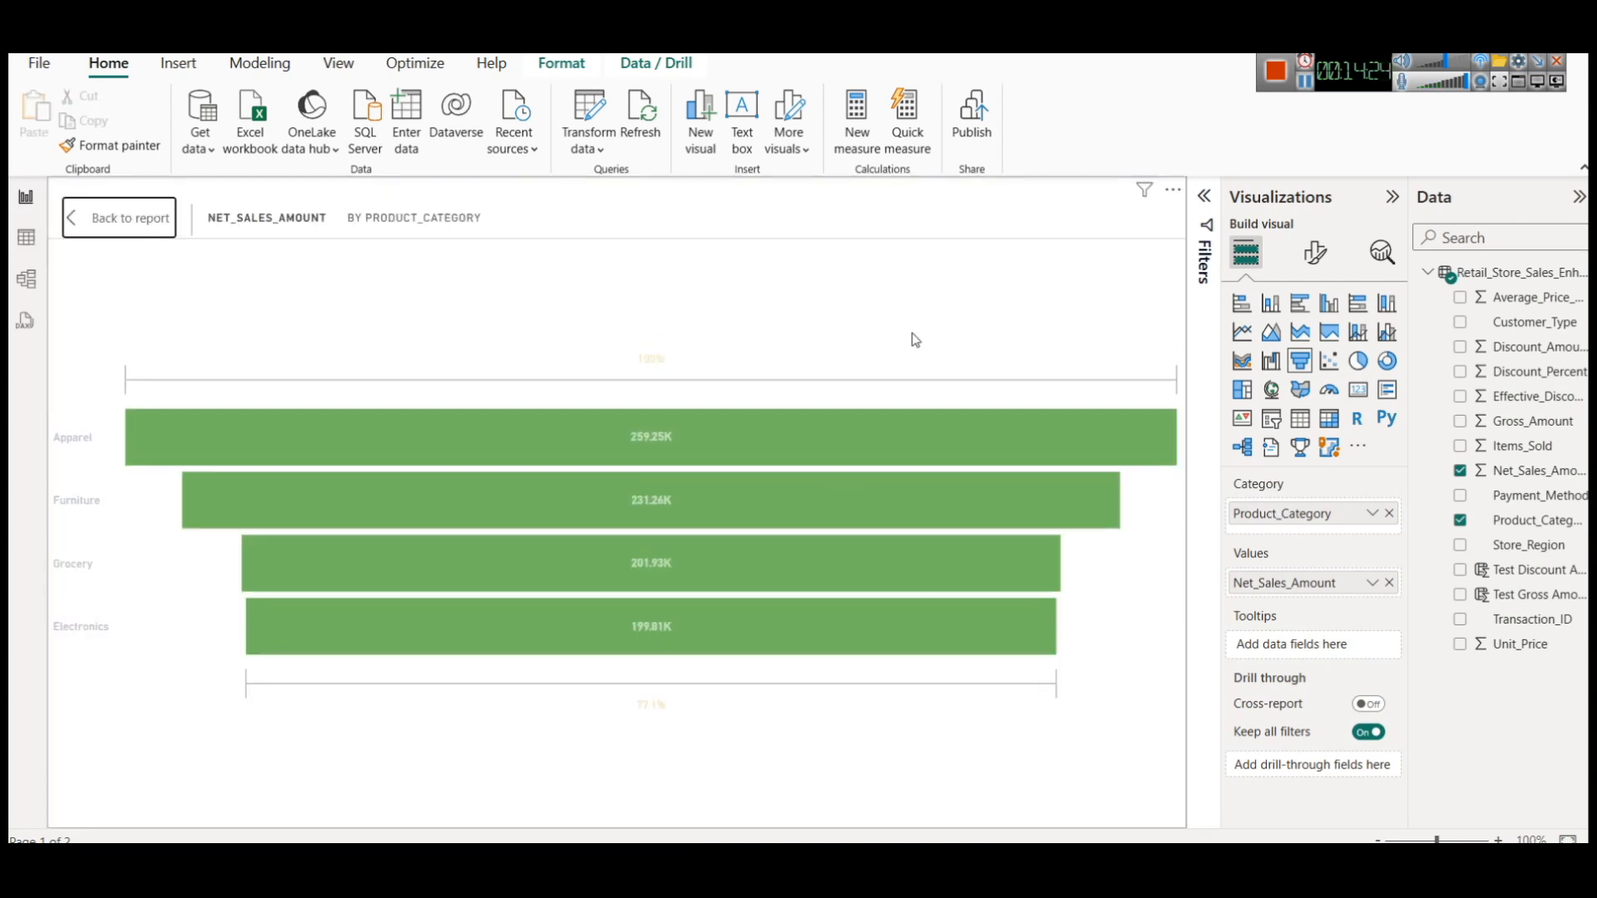
mouse_move(628, 451)
mouse_move(664, 569)
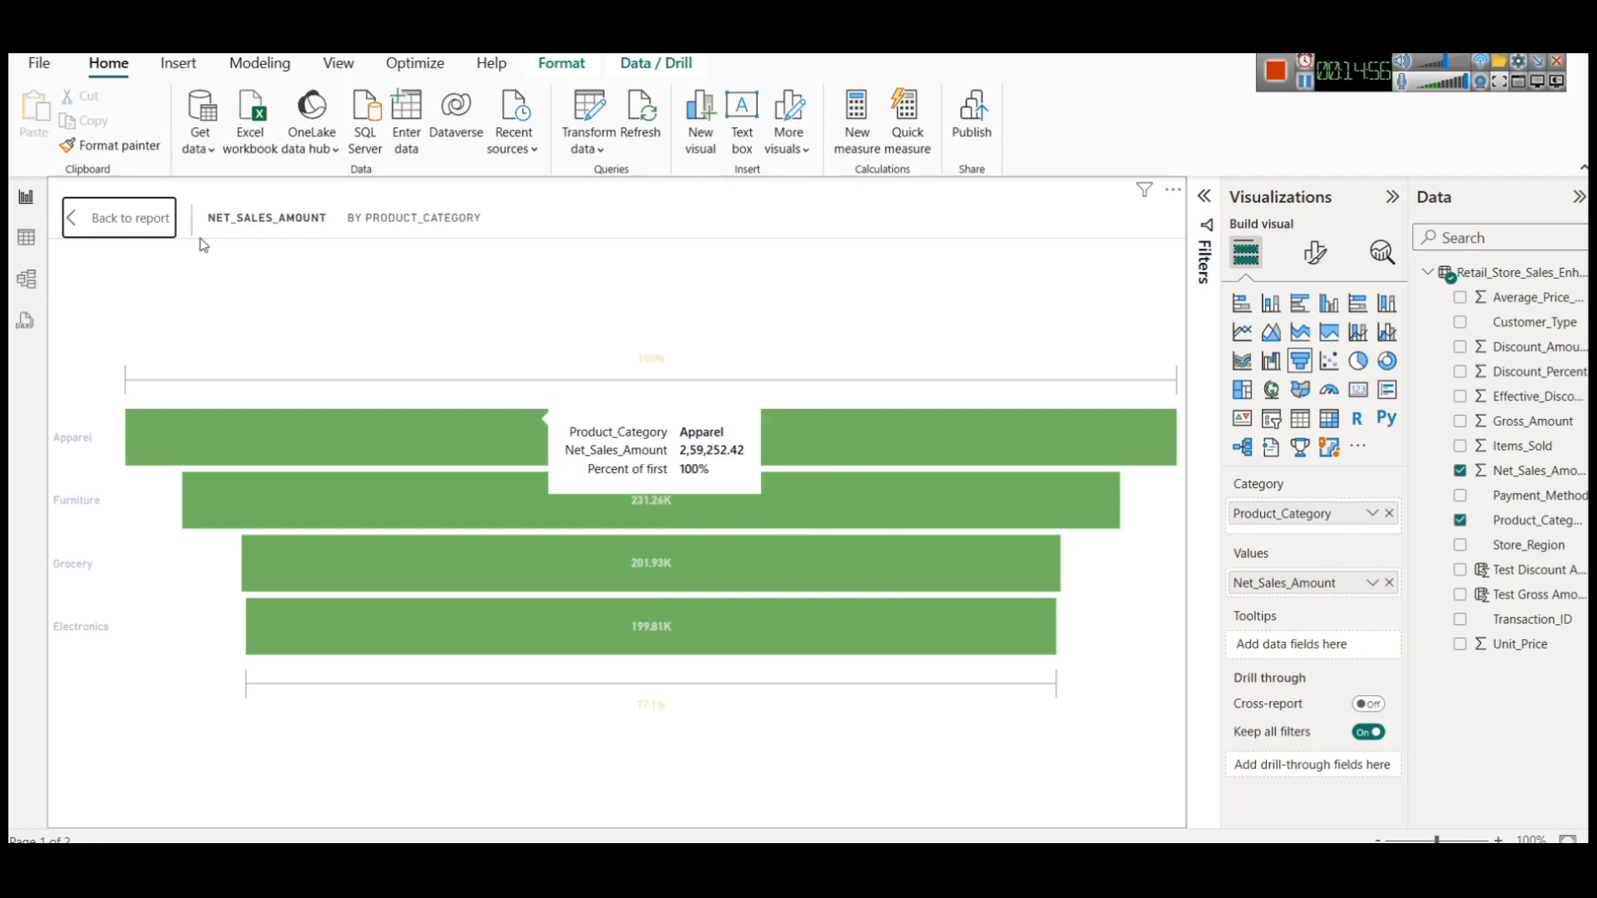
right_click(136, 211)
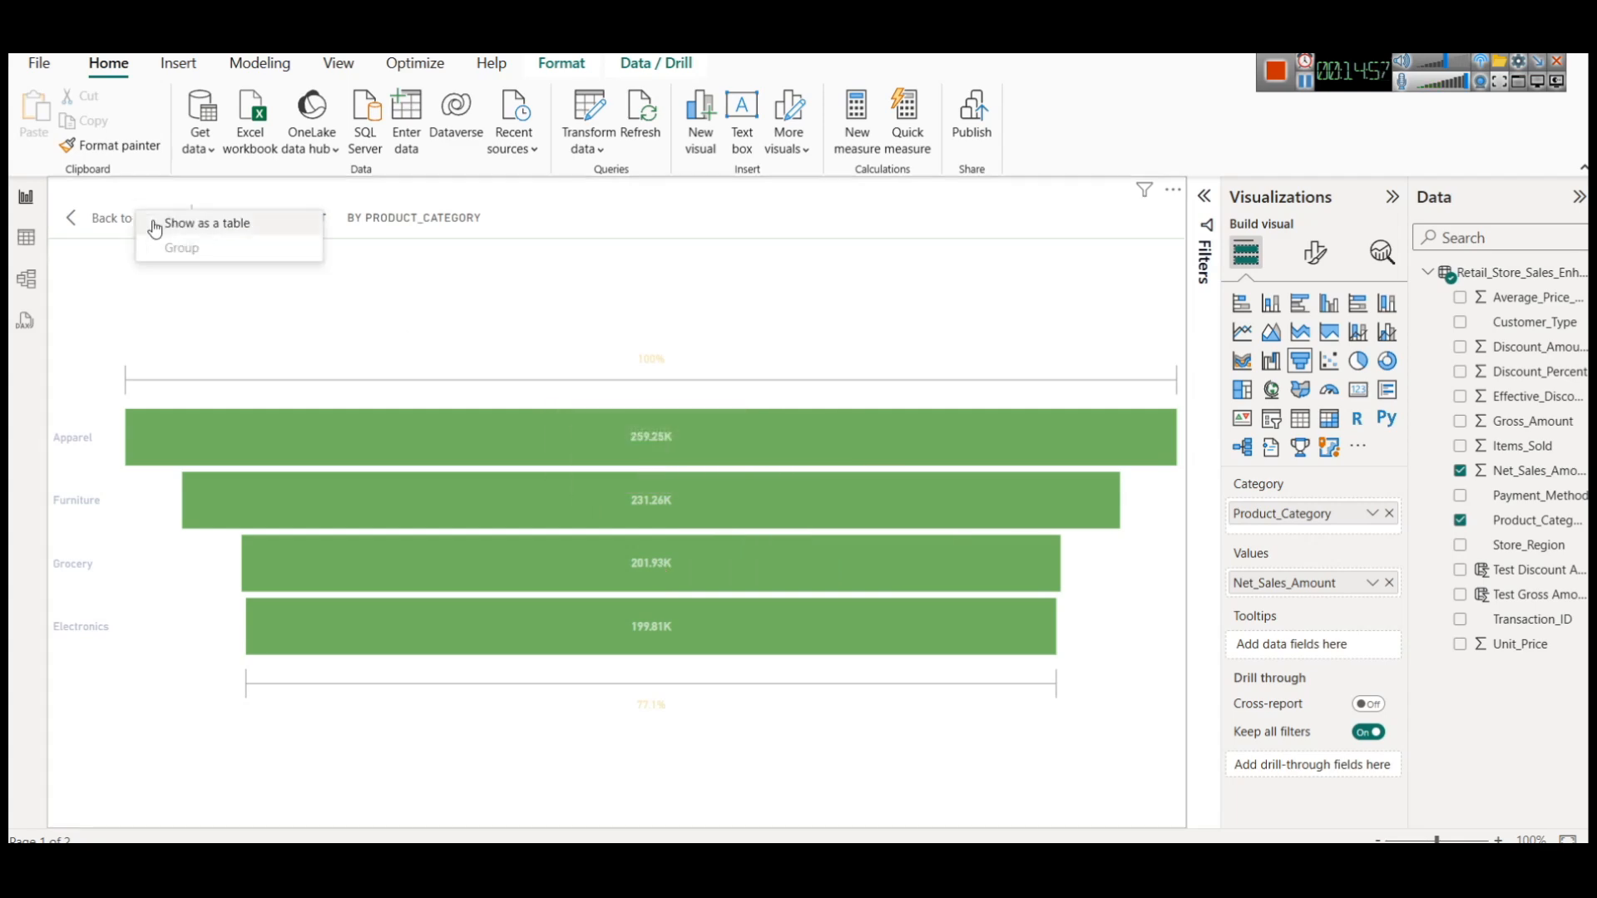
left_click(87, 217)
mouse_move(817, 486)
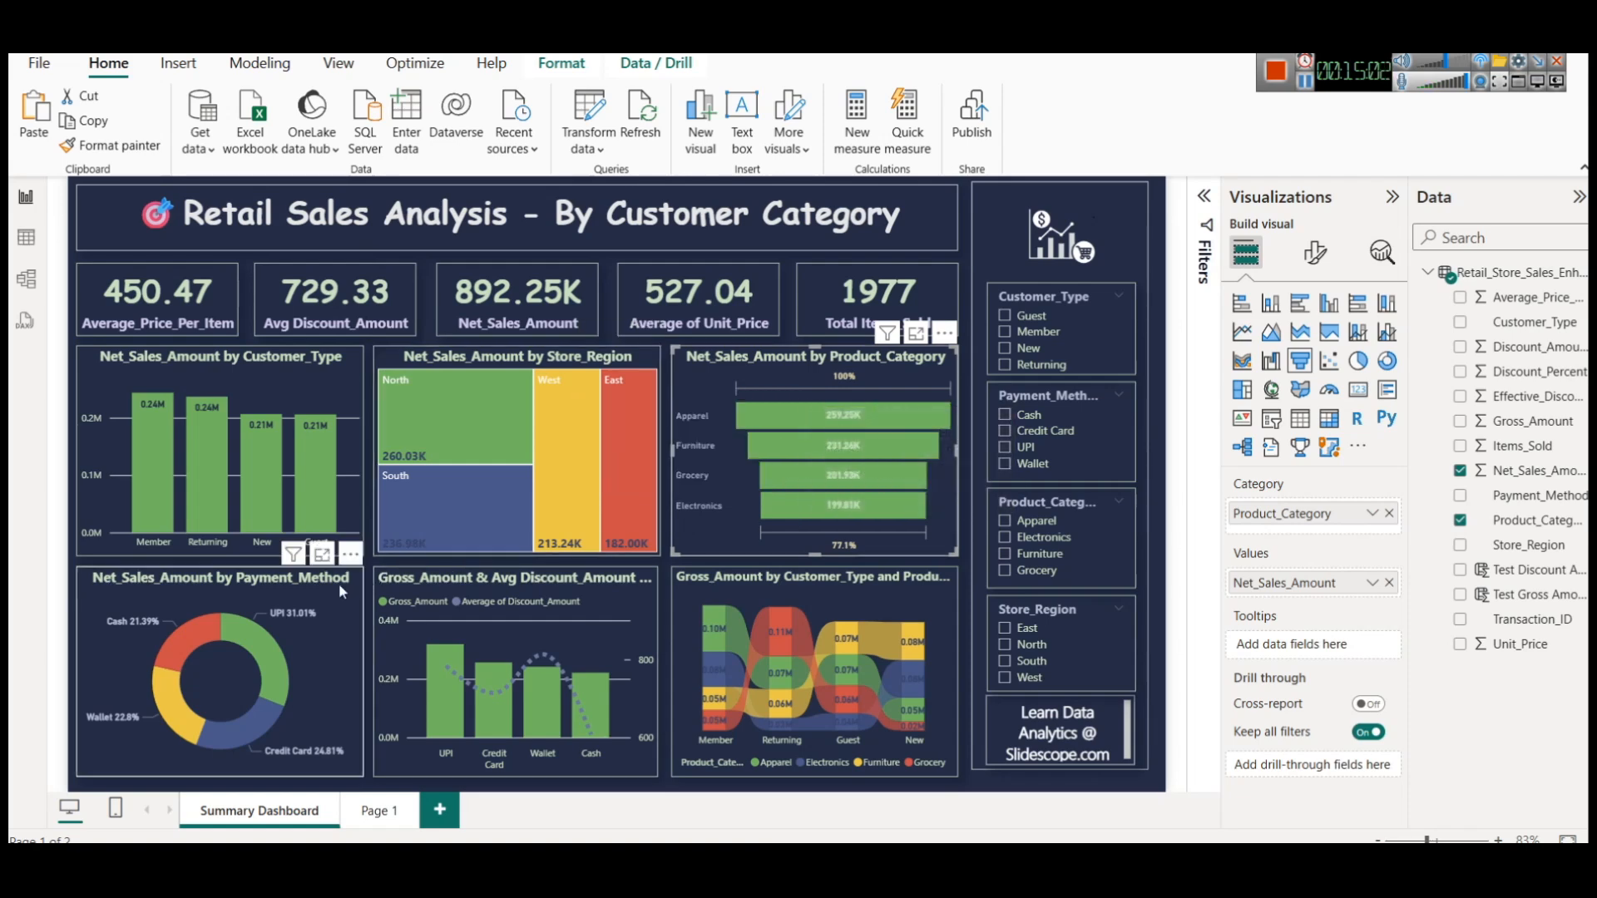
Step: Examine the Payment_Method donut chart's fields and the distinct Payment_Method values in the data table, returning to the report
left_click(208, 591)
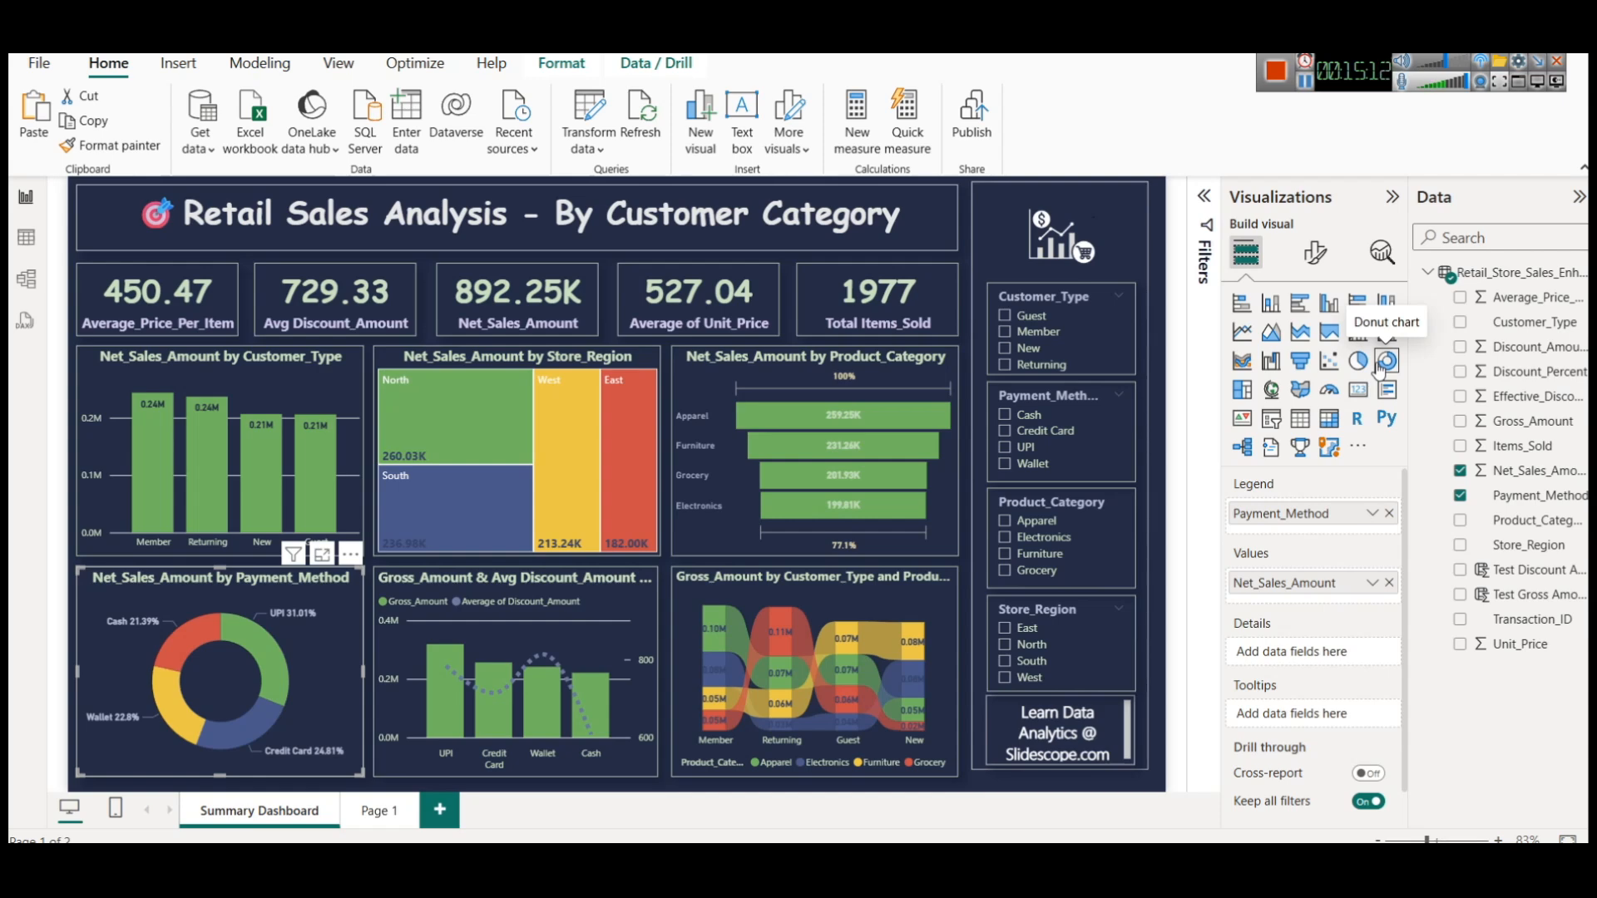
left_click(18, 236)
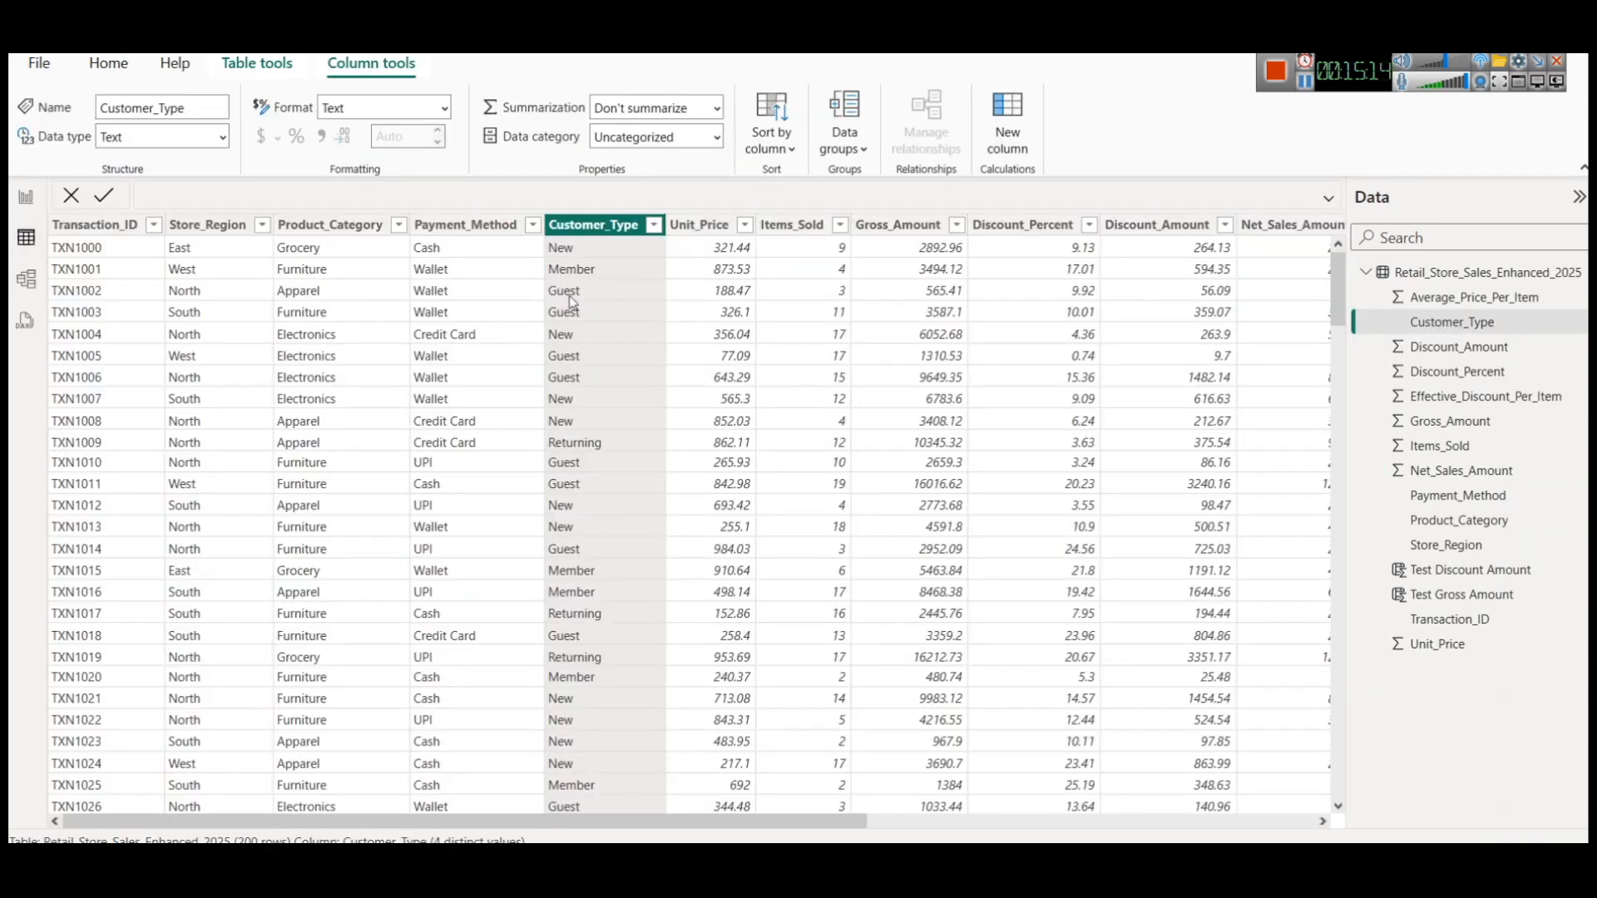
left_click(534, 227)
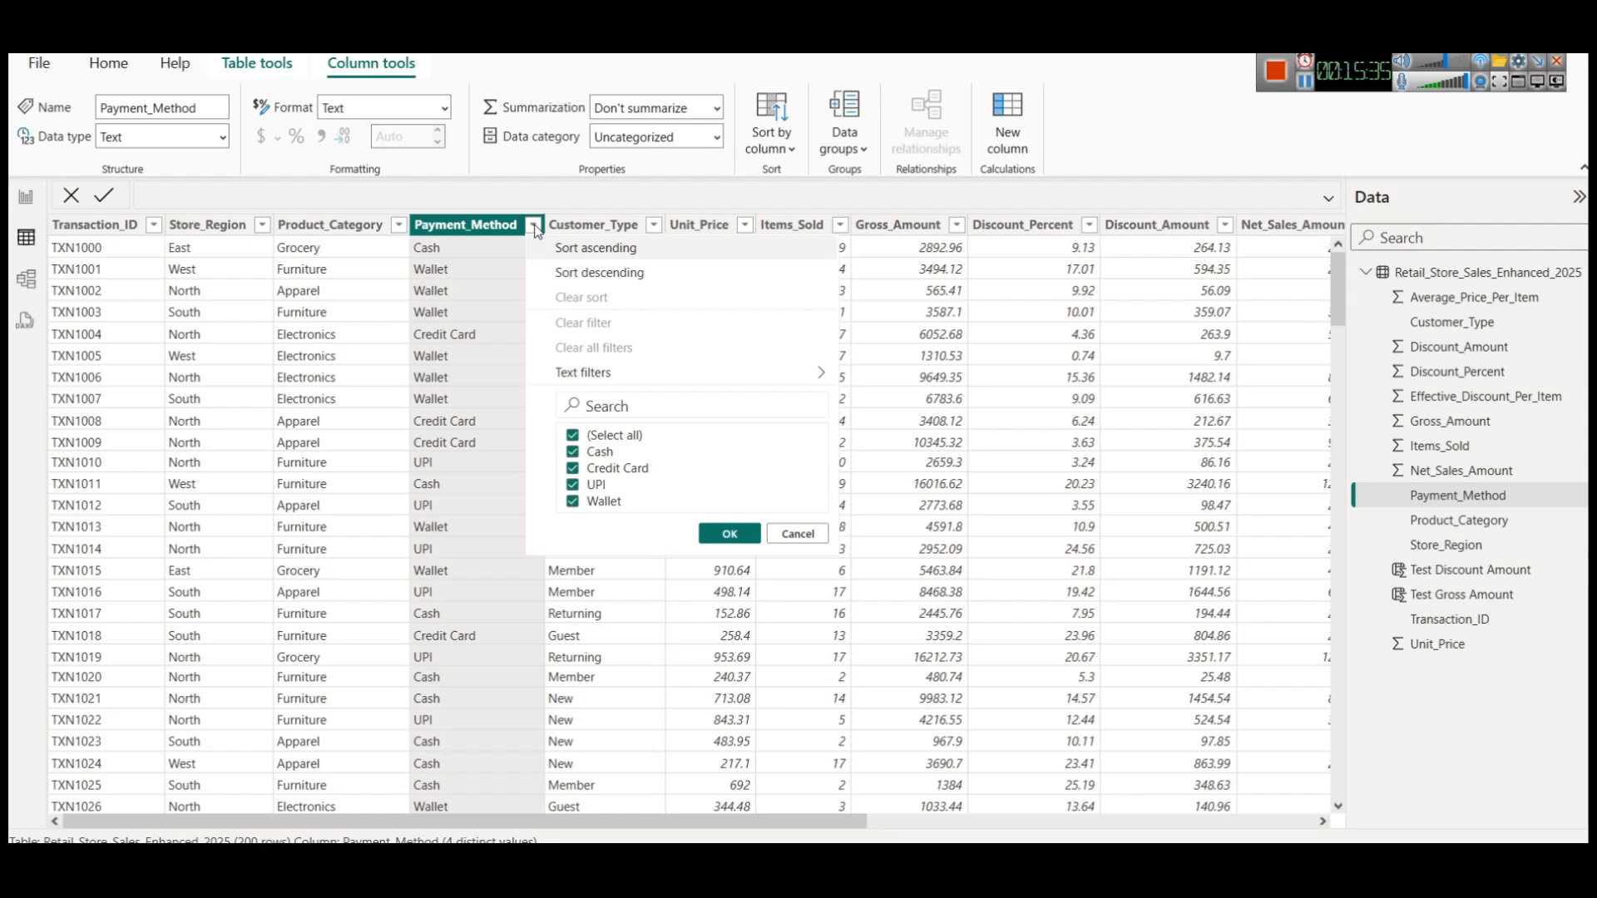
left_click(26, 197)
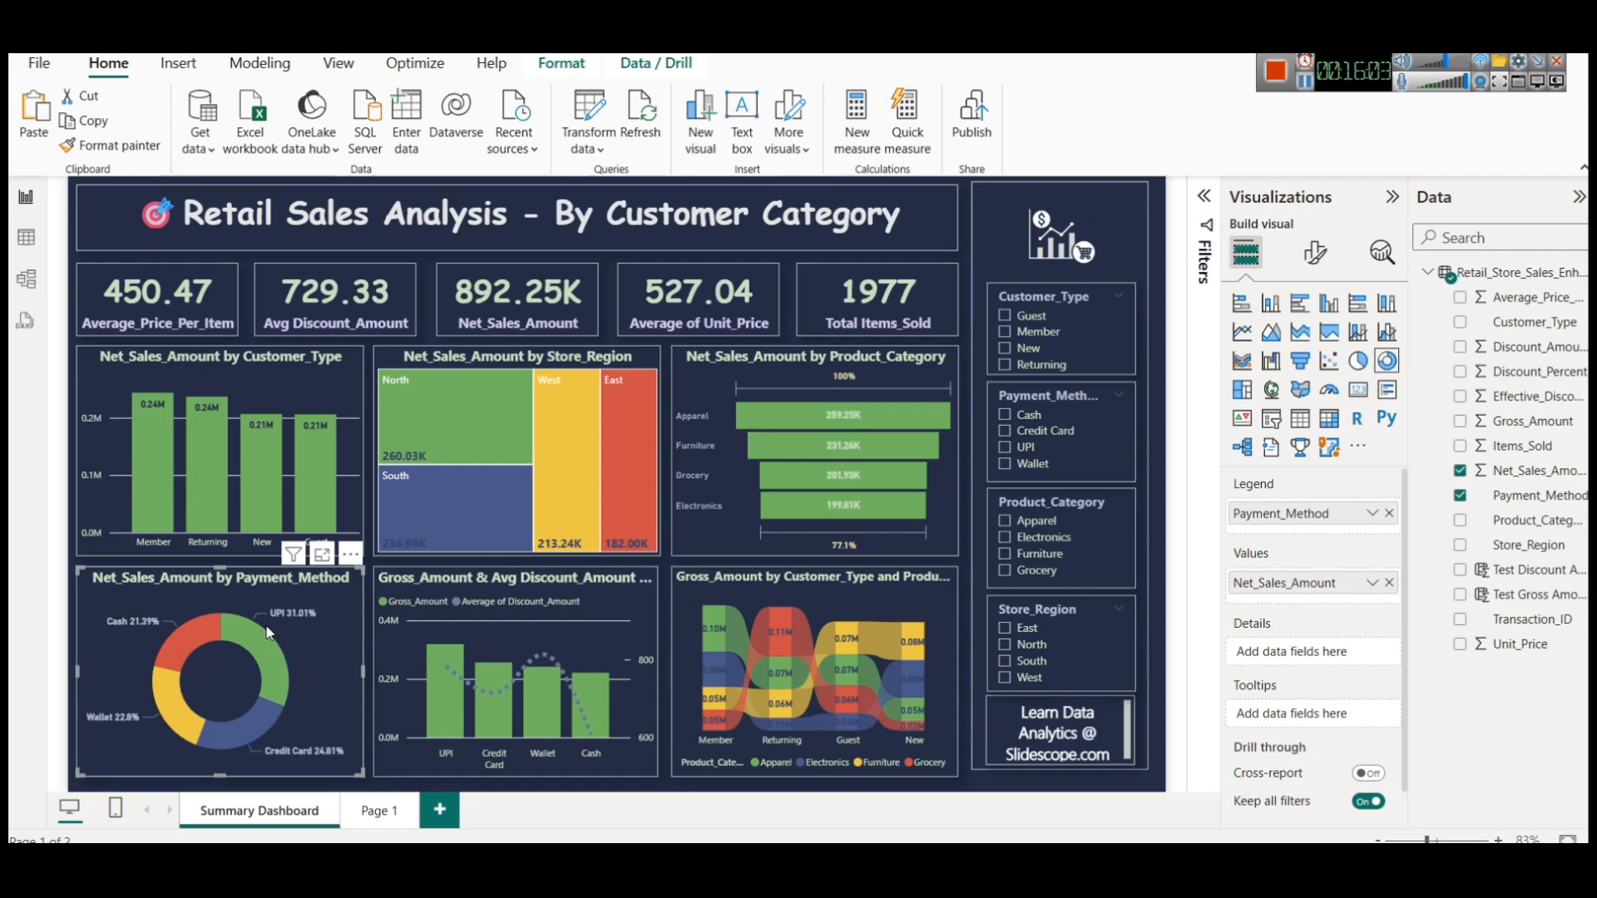
Step: Examine the Gross_Amount and average Discount_Amount combo chart's axis fields, line aggregation options and enlarged view
left_click(1011, 186)
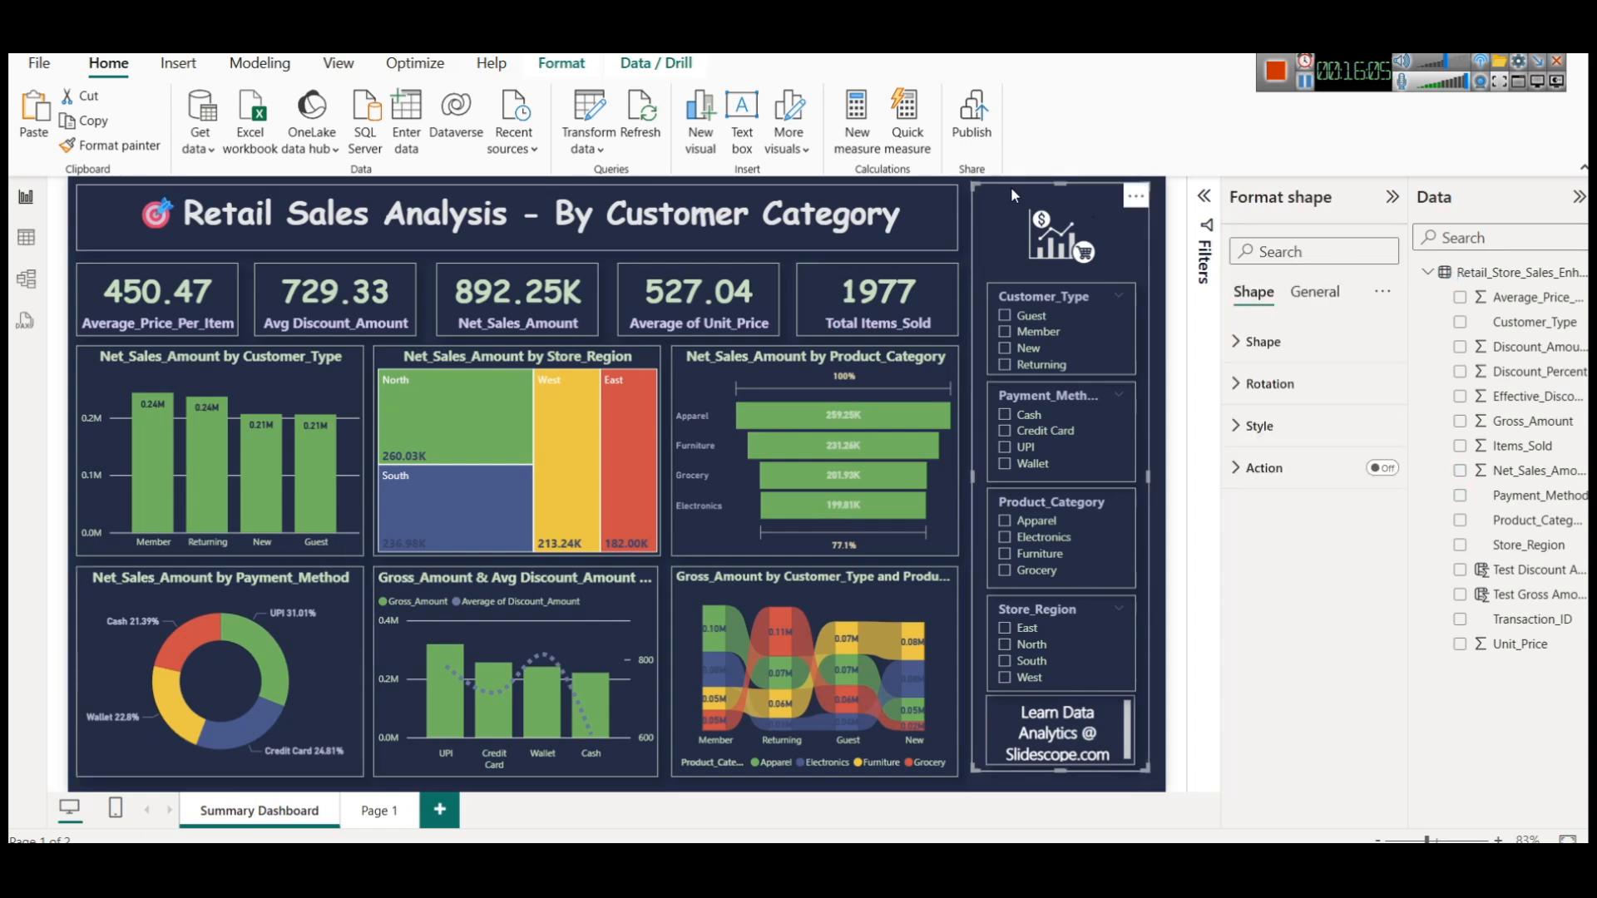
left_click(531, 580)
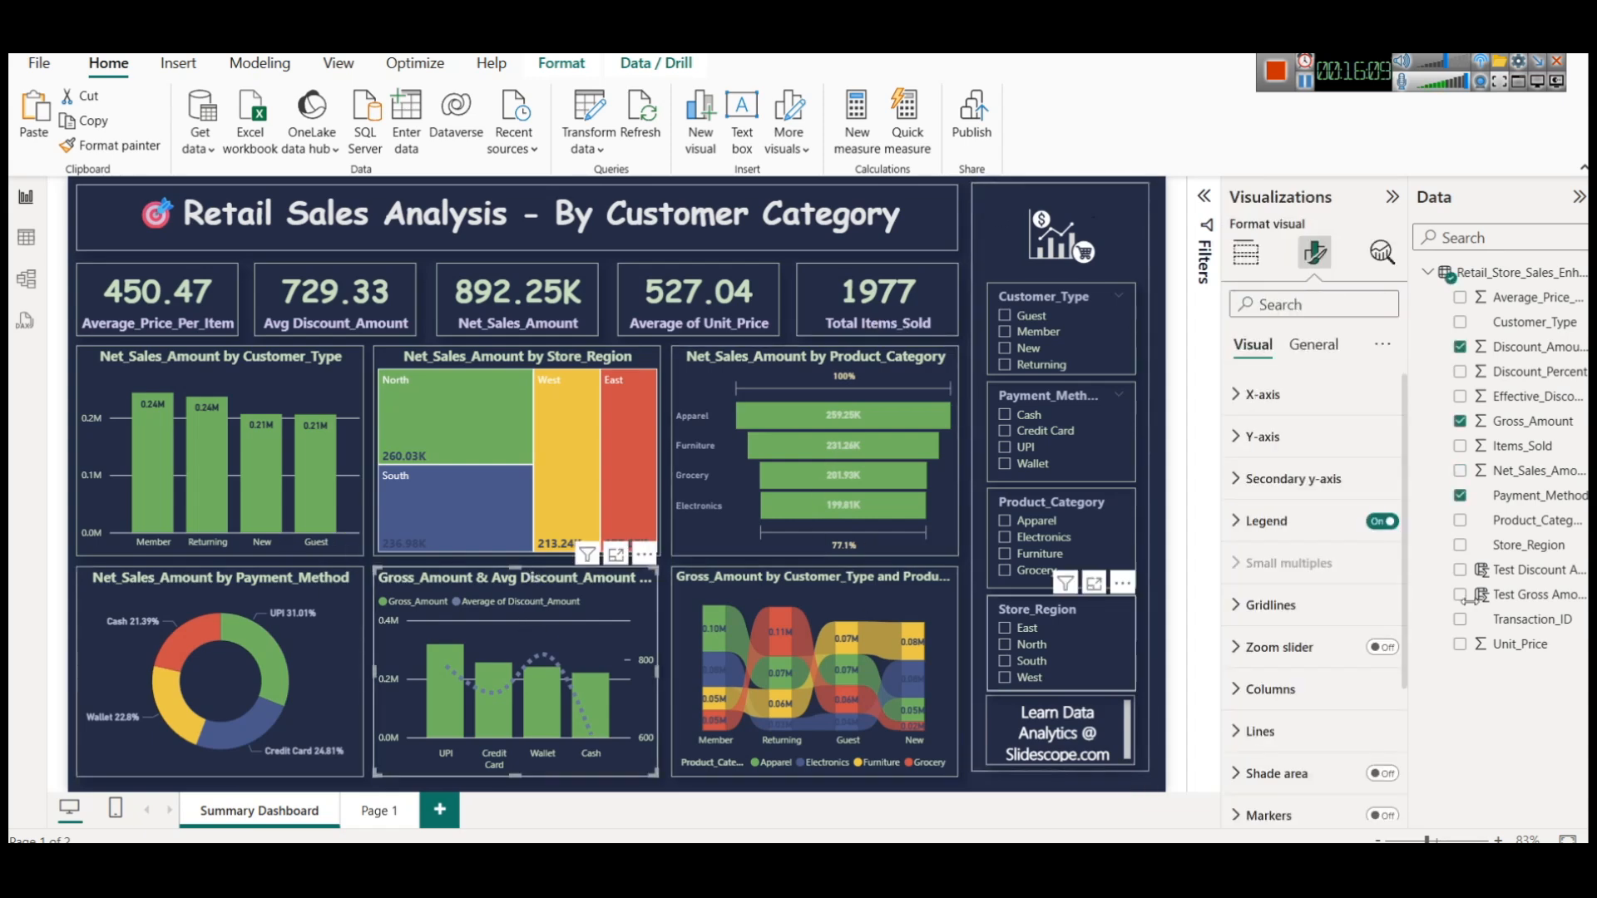
left_click(1245, 252)
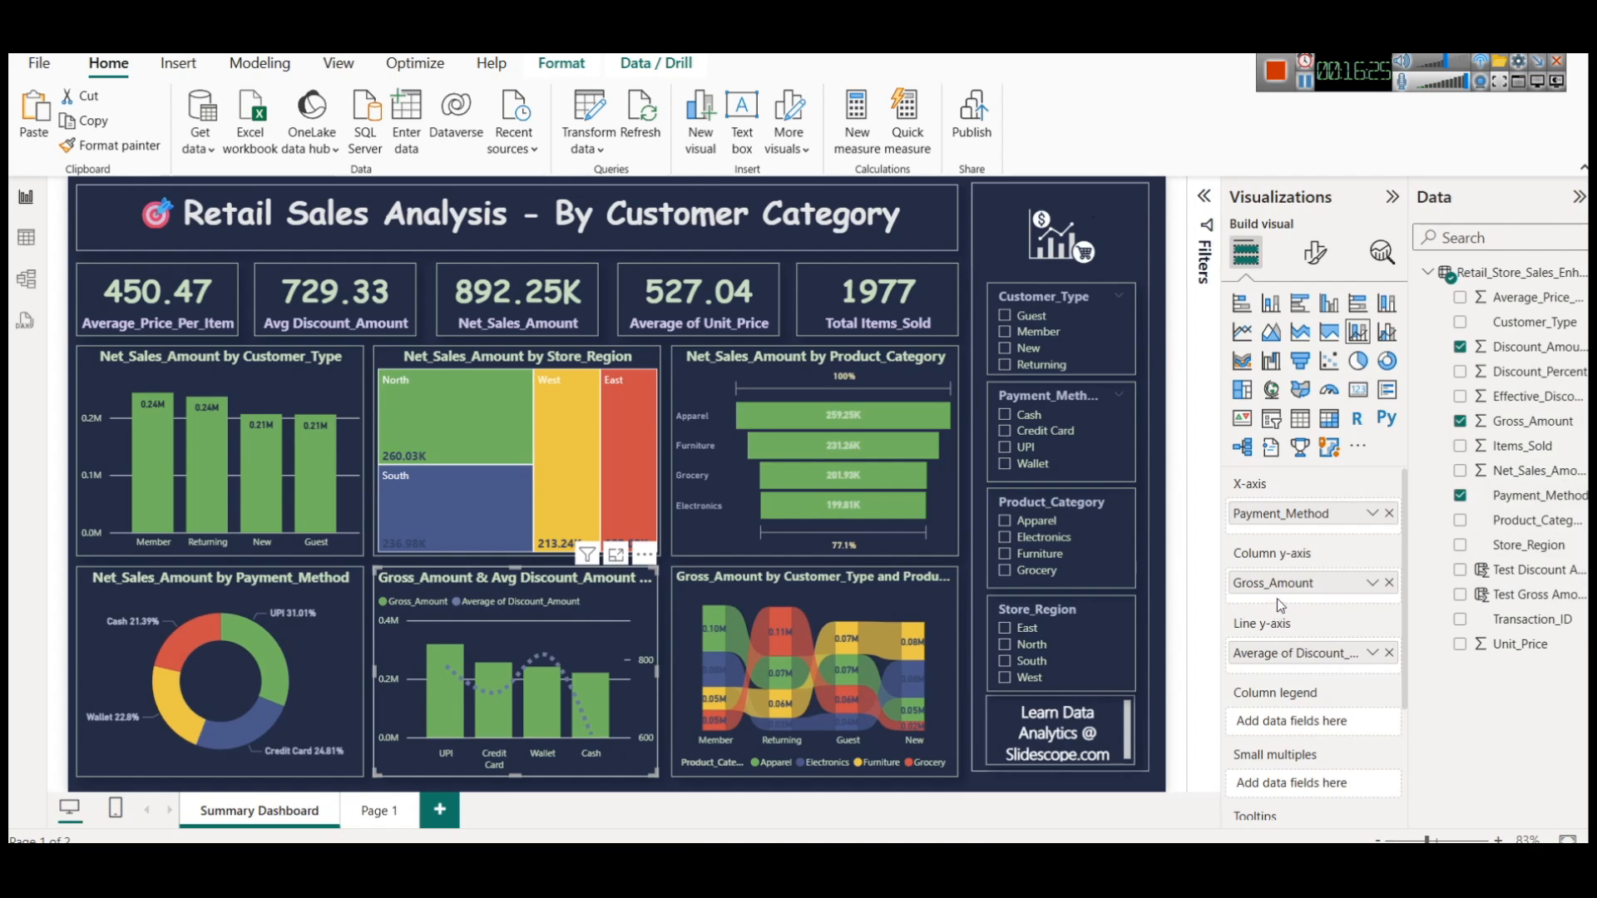
left_click(1372, 653)
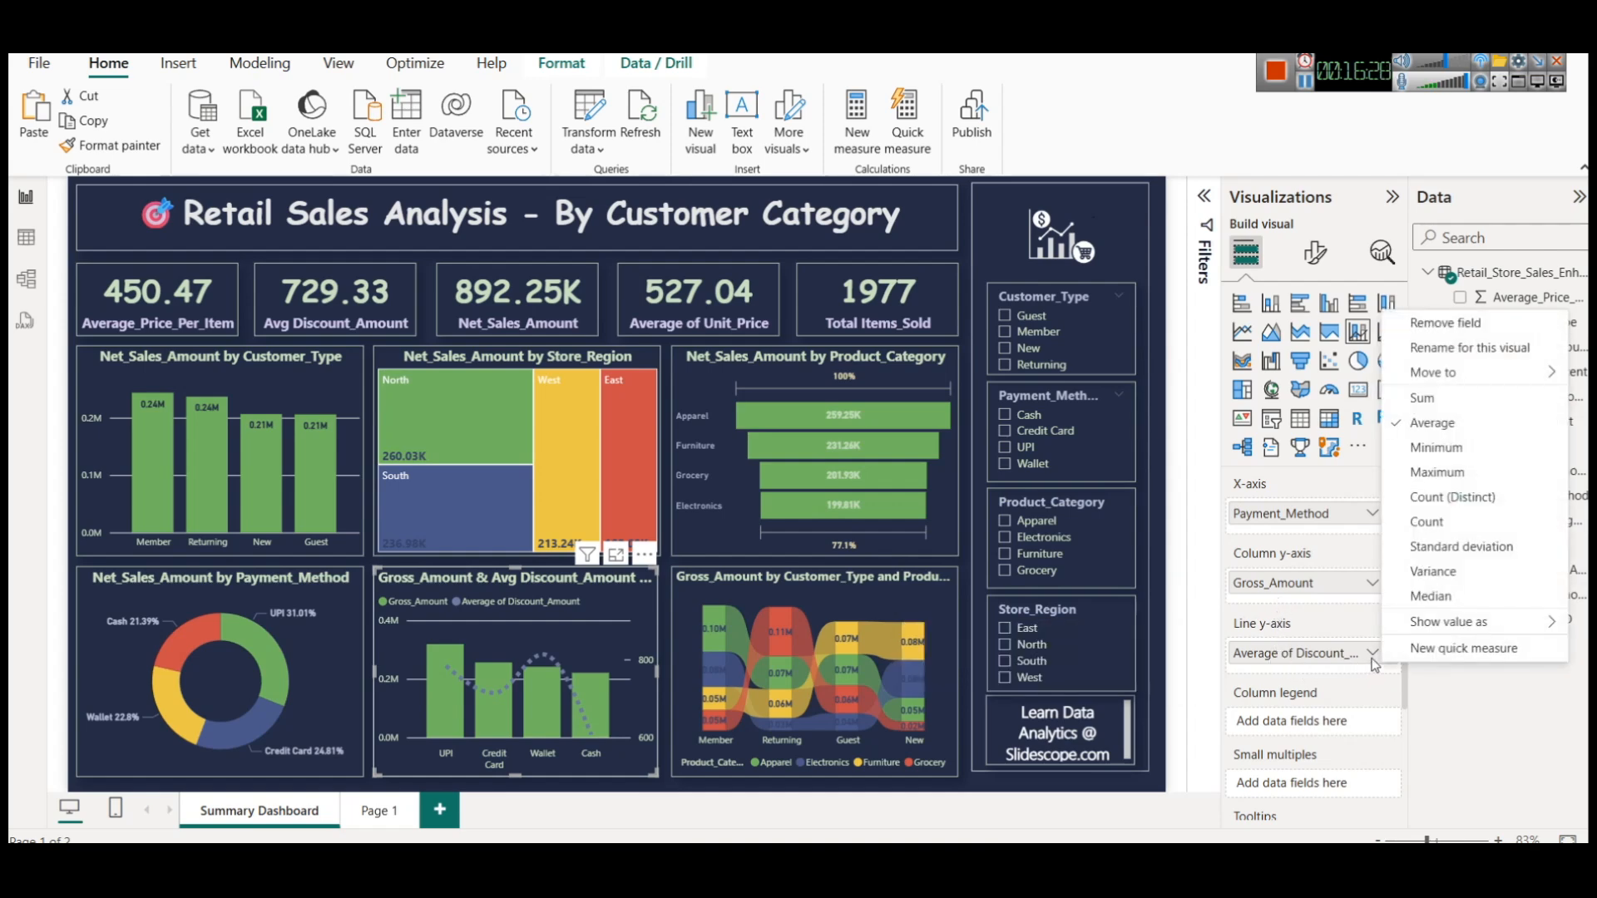
left_click(1486, 732)
left_click(616, 555)
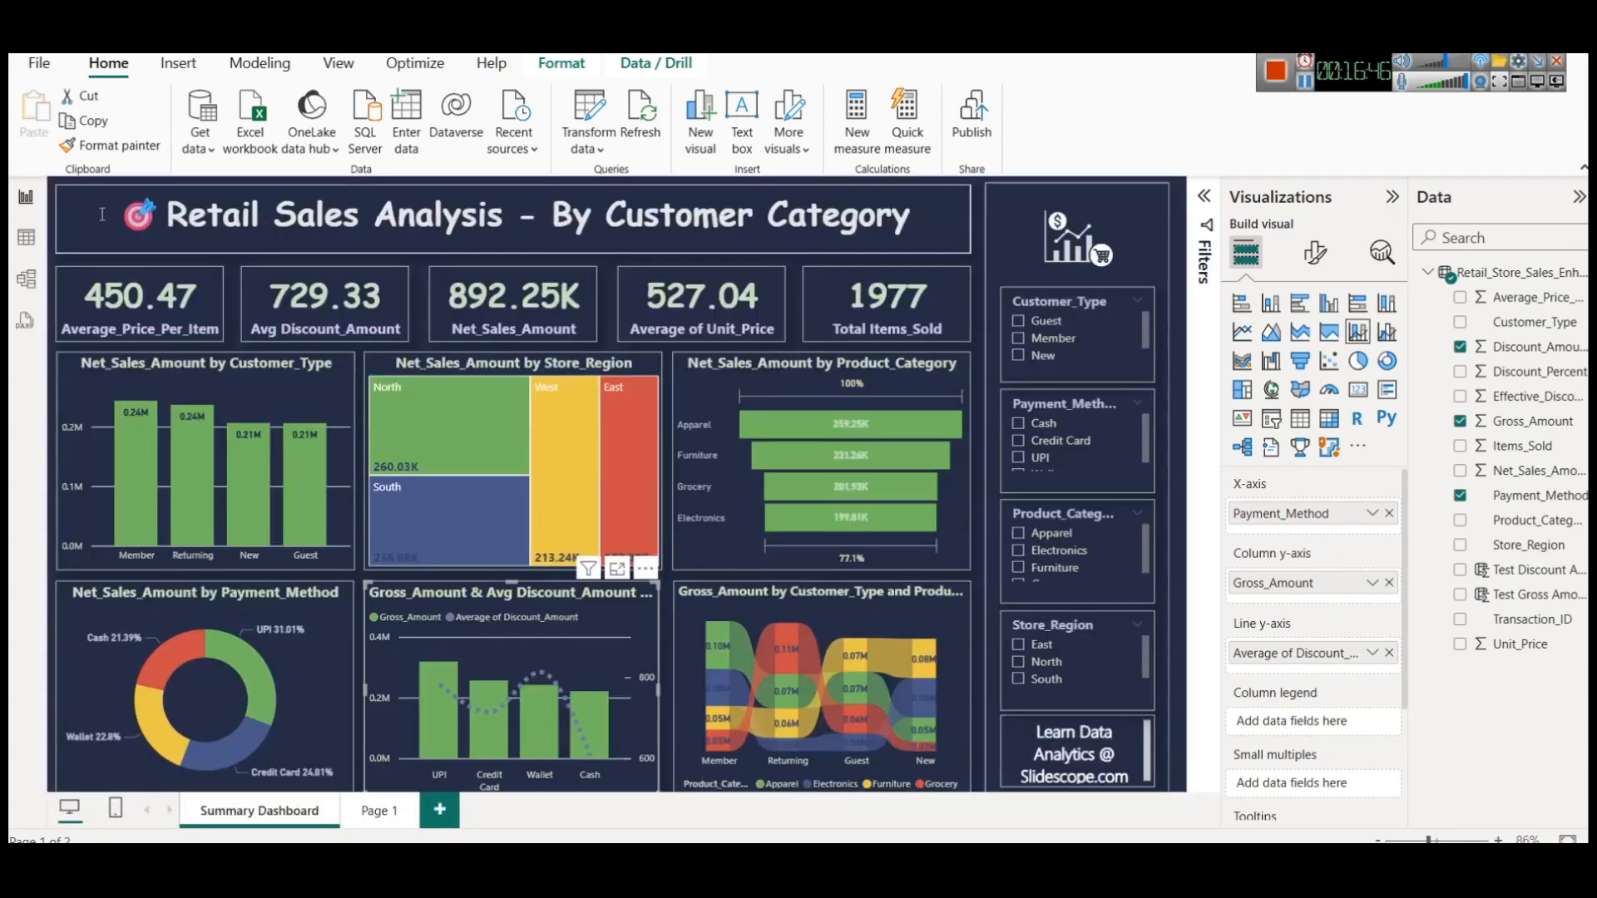
left_click(102, 219)
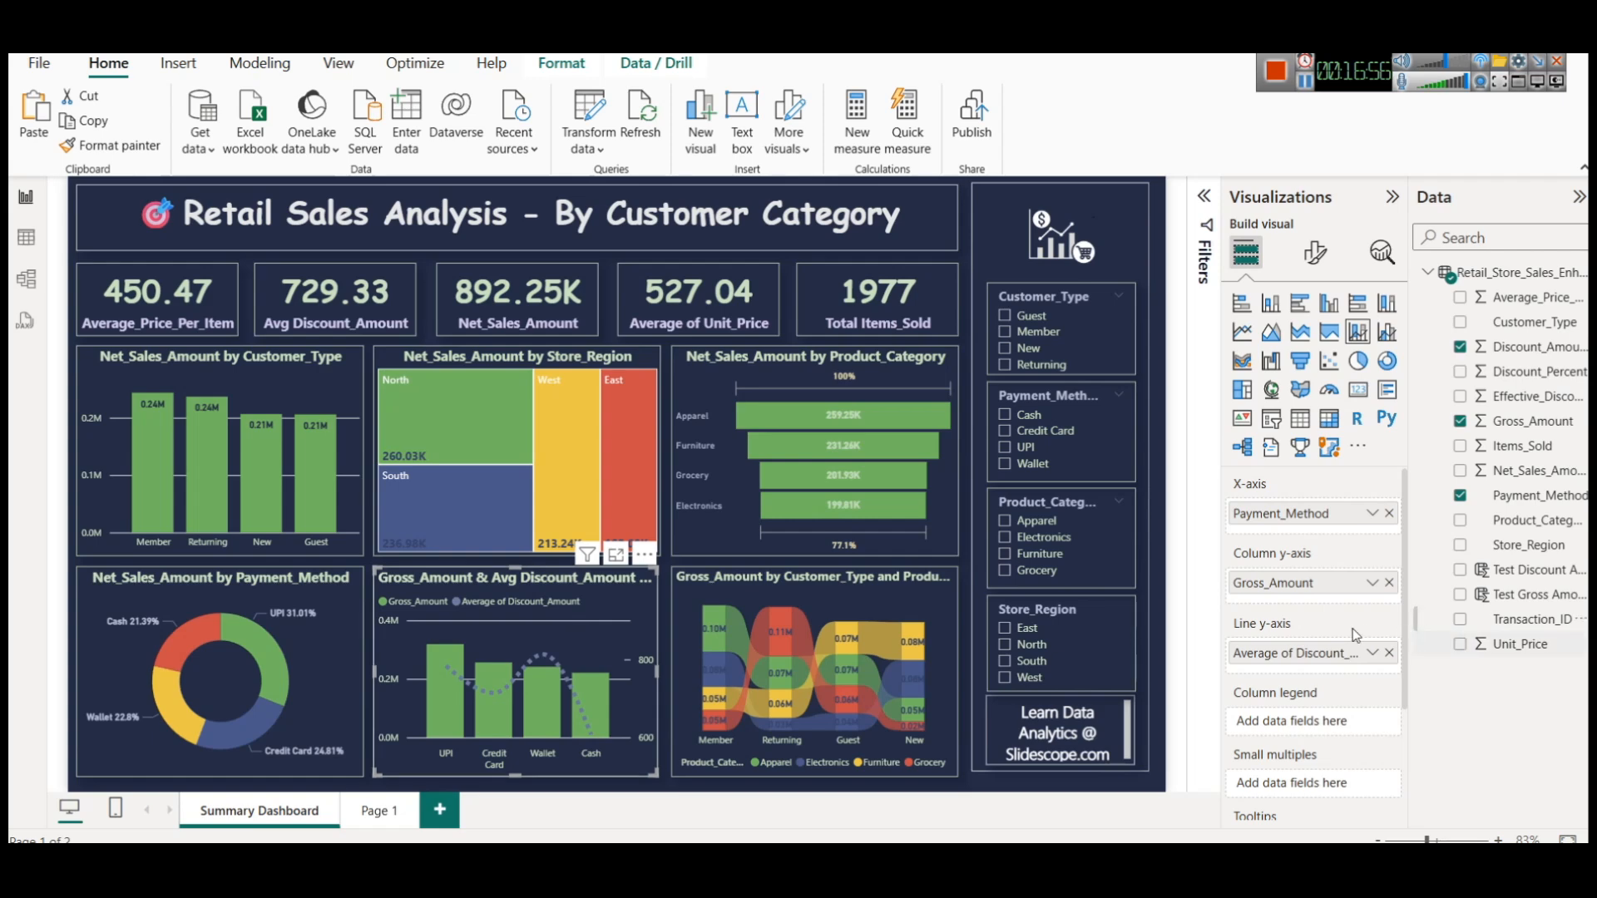
Step: Swap the combo chart's values so average Discount_Amount is on the column y-axis and Gross_Amount on the line y-axis
mouse_move(1313, 582)
left_mouse_down()
mouse_move(1319, 657)
mouse_move(1313, 597)
left_mouse_up()
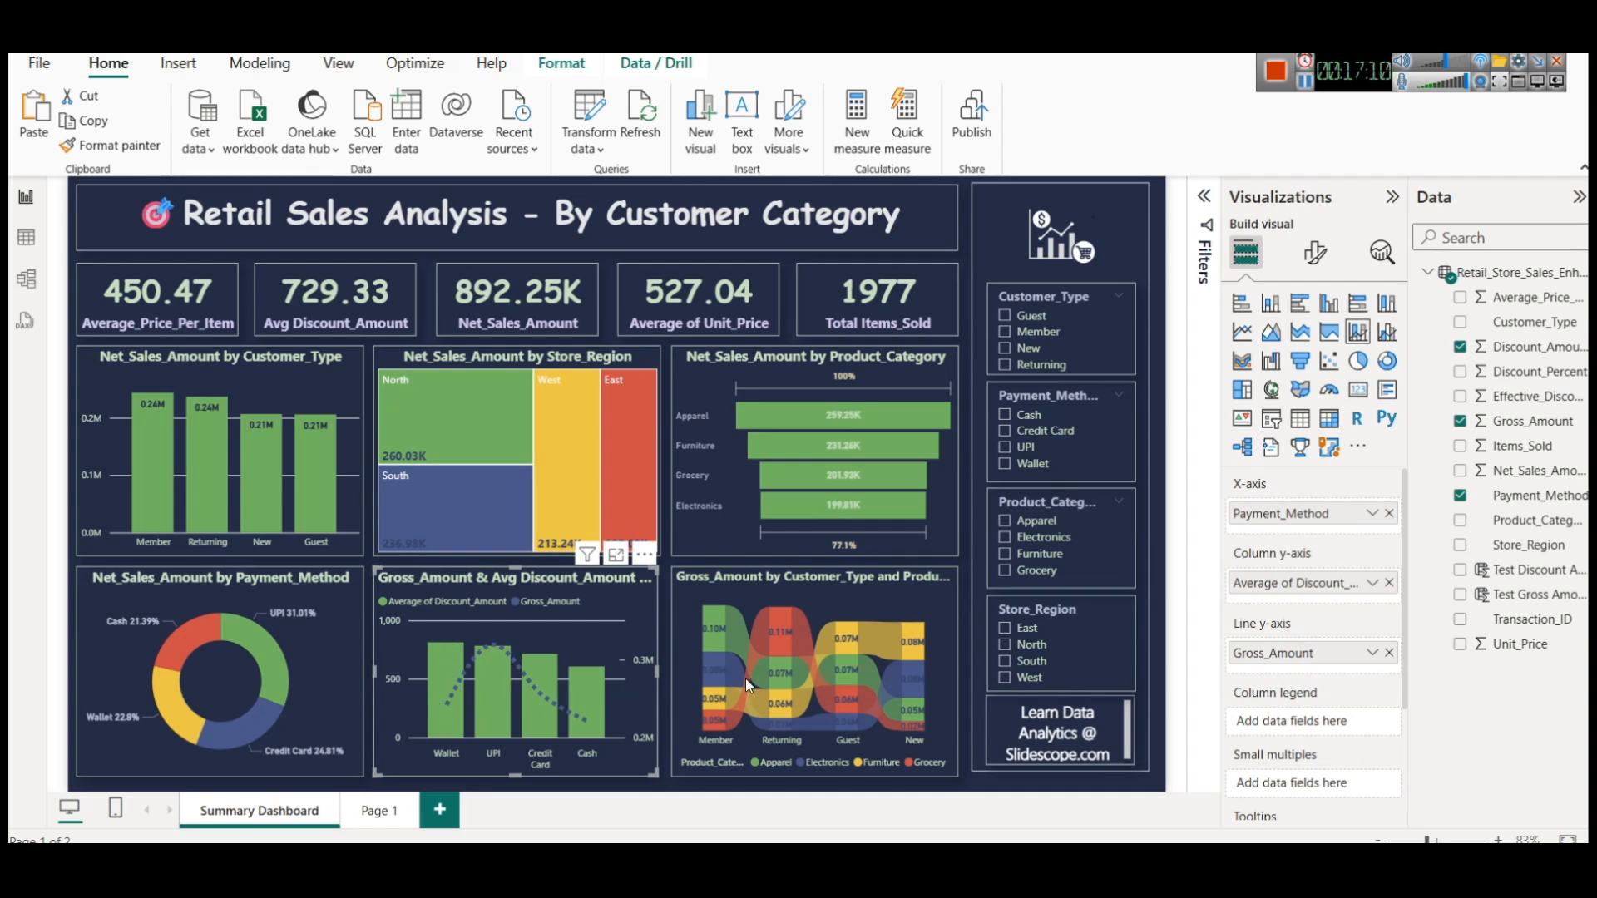
mouse_move(431, 666)
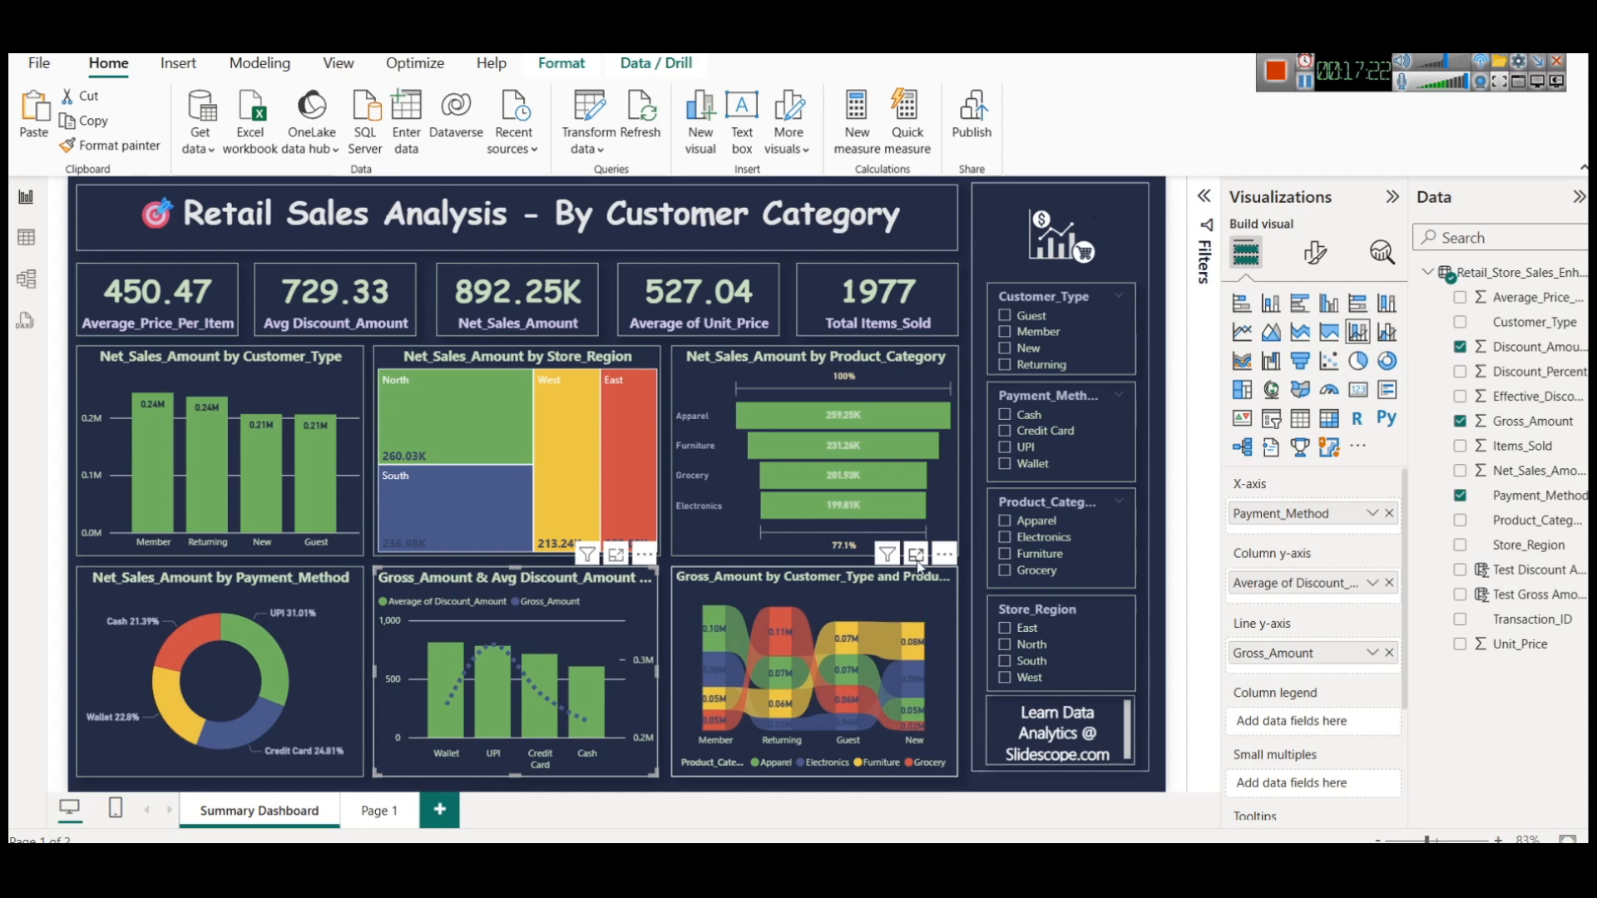
Step: View the Customer_Type and Product_Category ribbon chart in focus mode, then check its fields back on the page
left_click(916, 554)
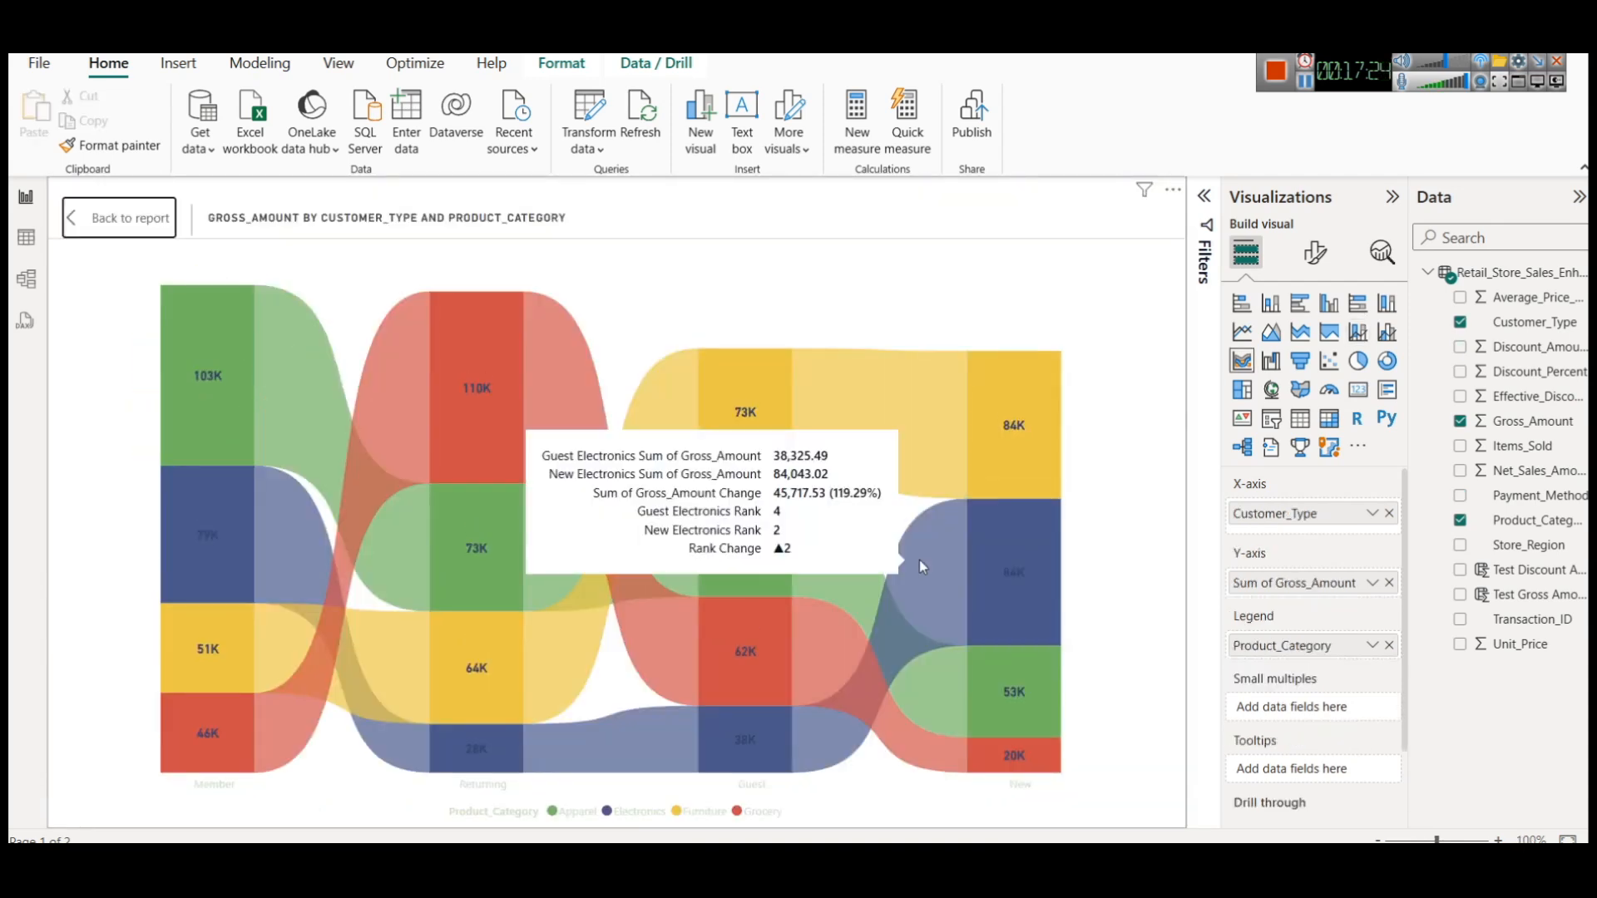
left_click(119, 217)
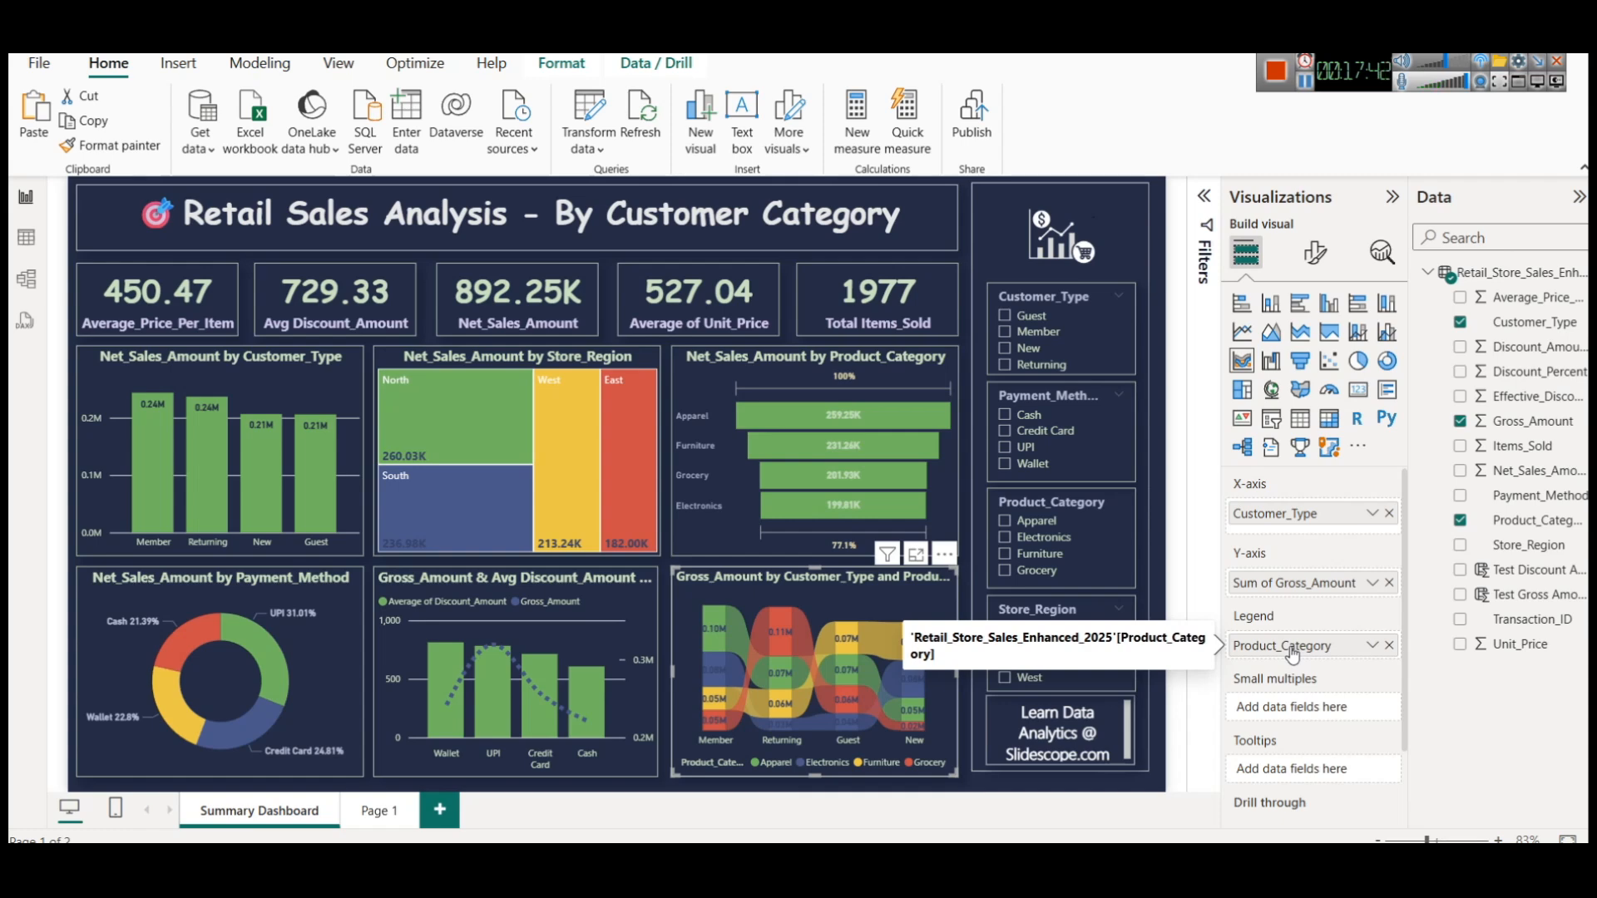
left_click(601, 357)
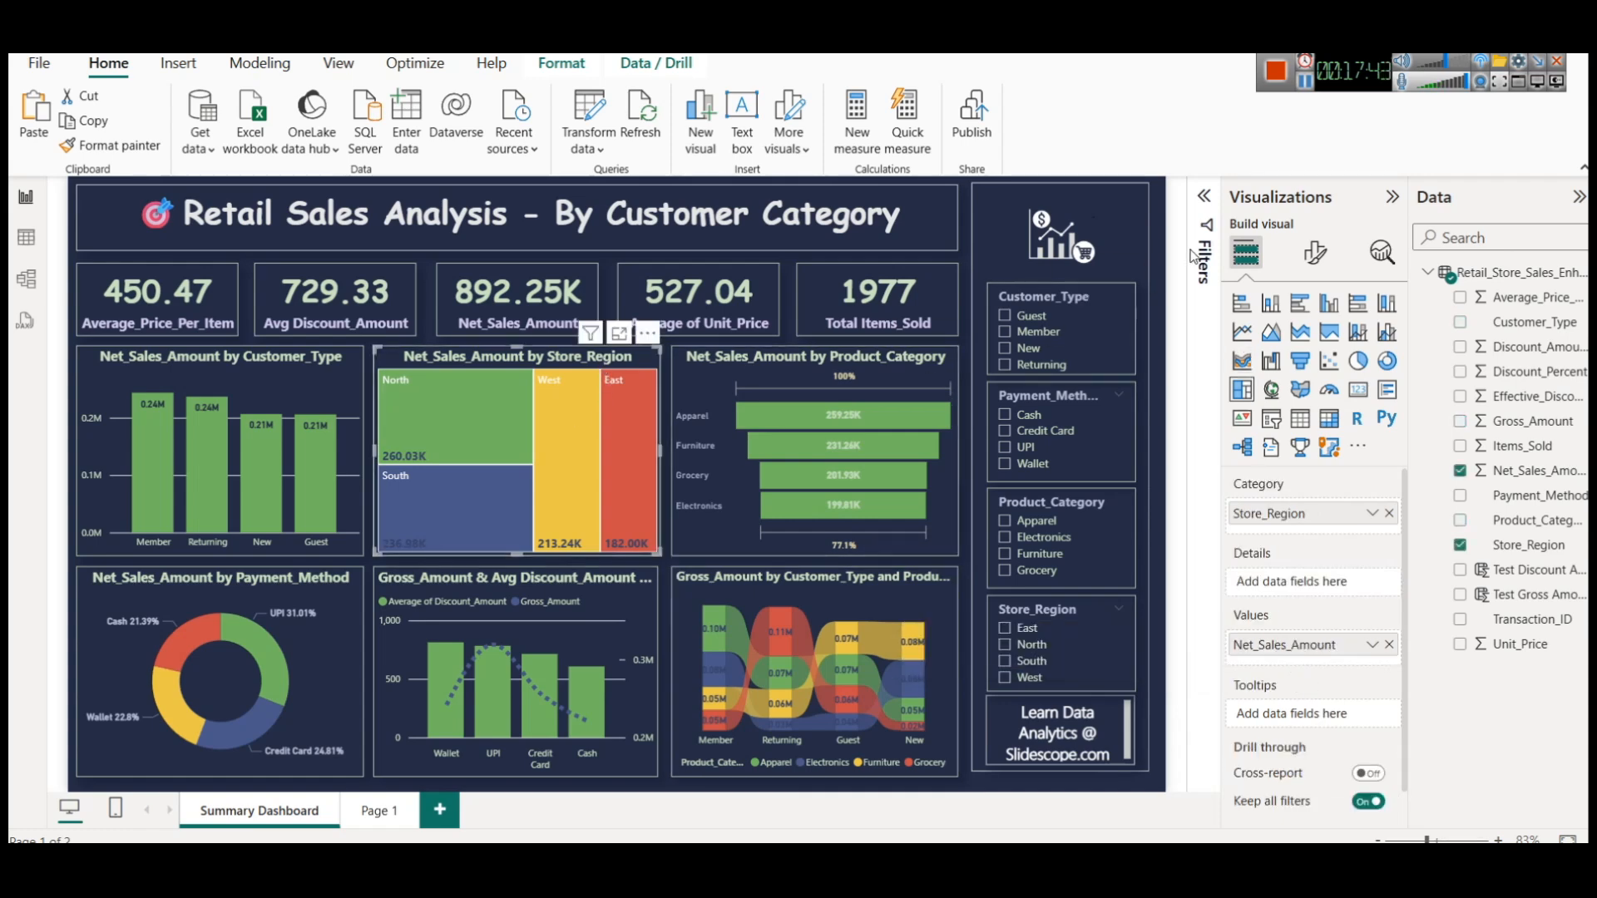
Step: Turn the legend on and back off for the Store_Region treemap and the Payment_Method donut chart
left_click(1315, 252)
left_click(1289, 396)
right_click(1289, 393)
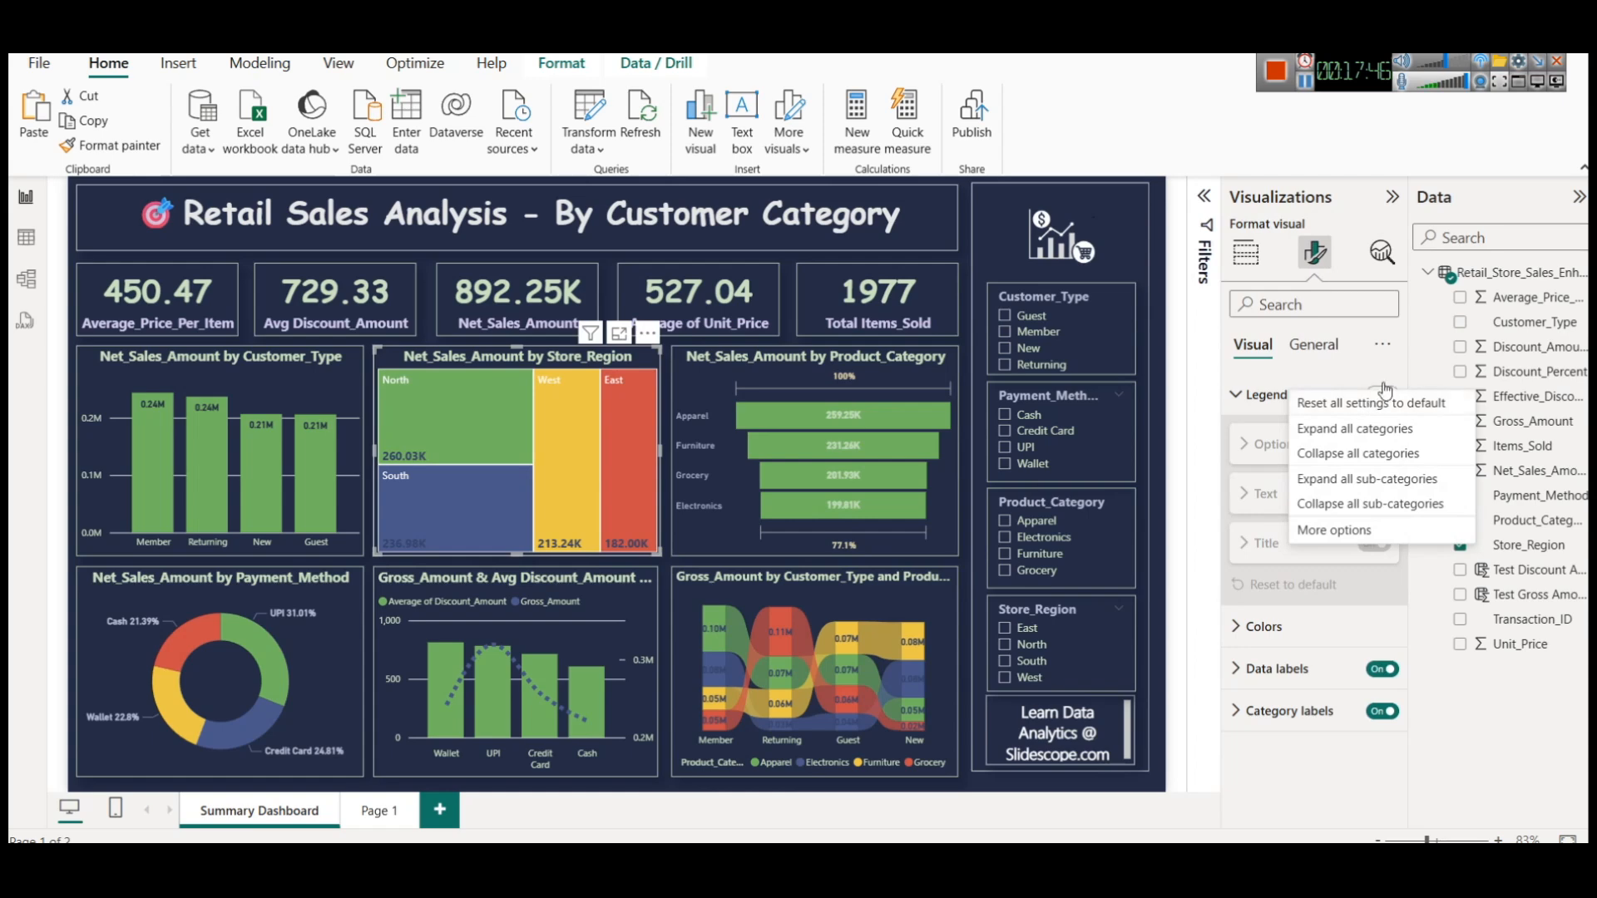
left_click(1386, 390)
left_click(1386, 394)
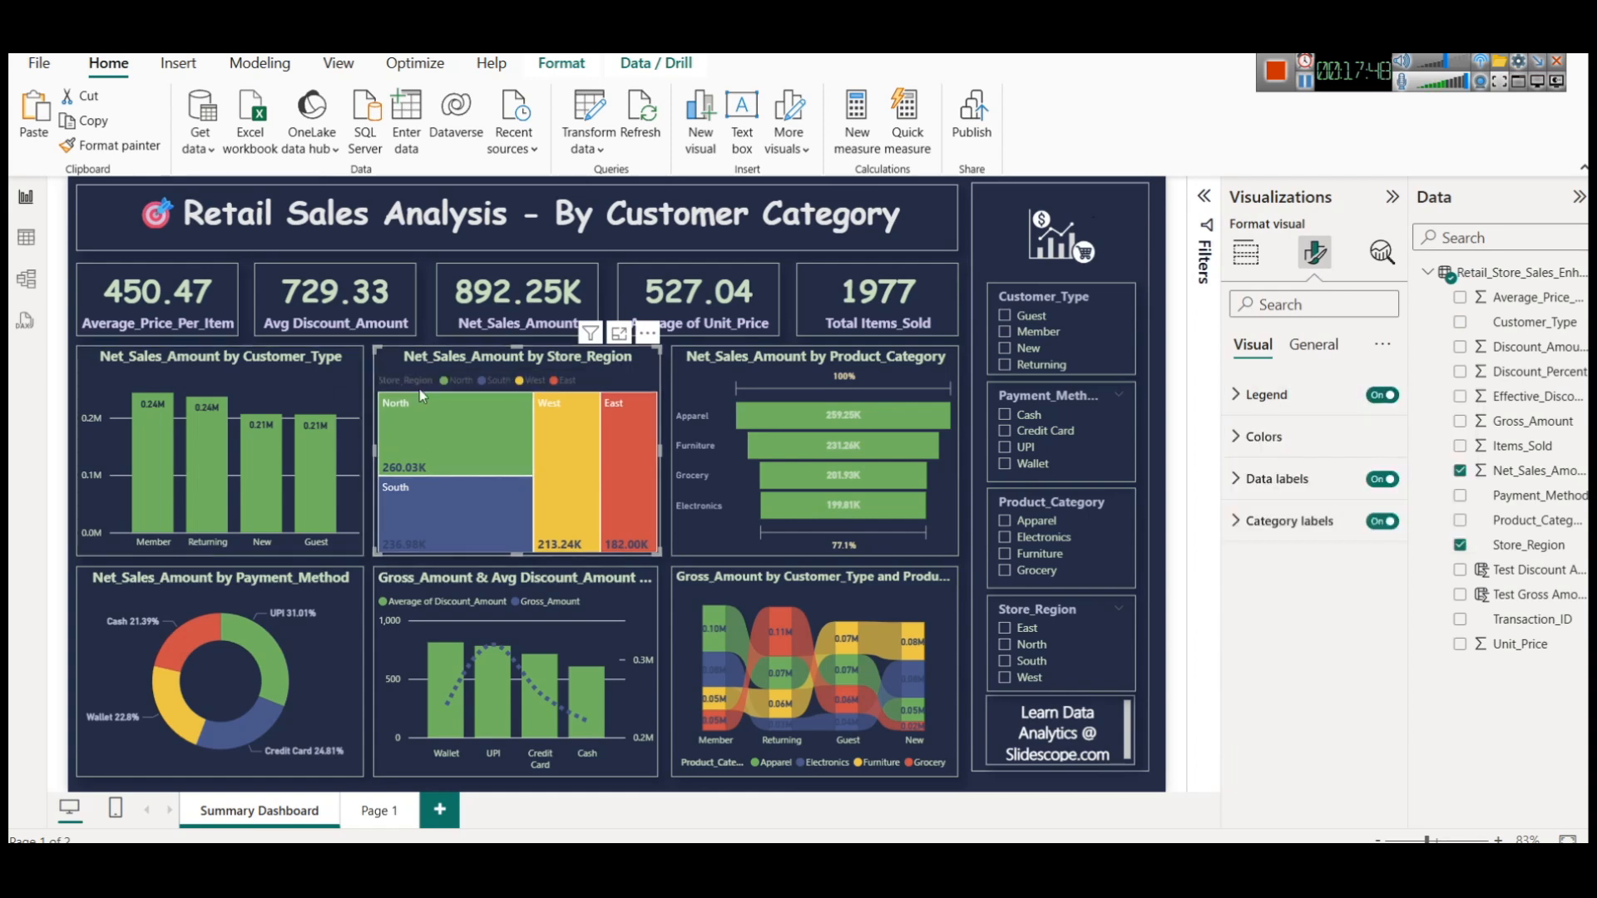
left_click(1385, 396)
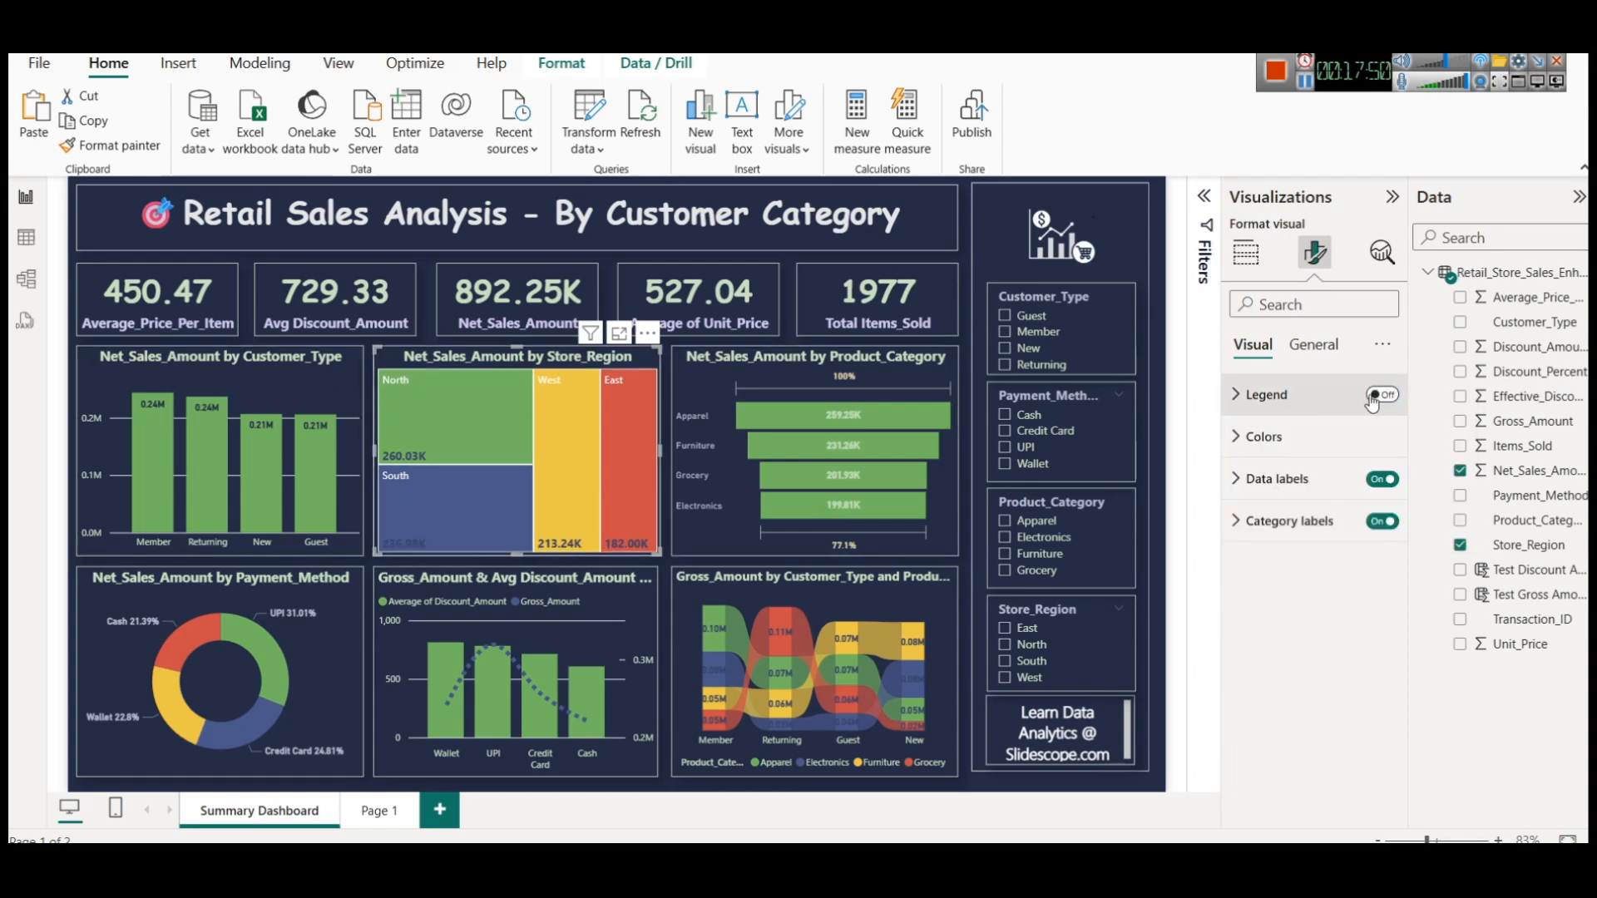
left_click(328, 592)
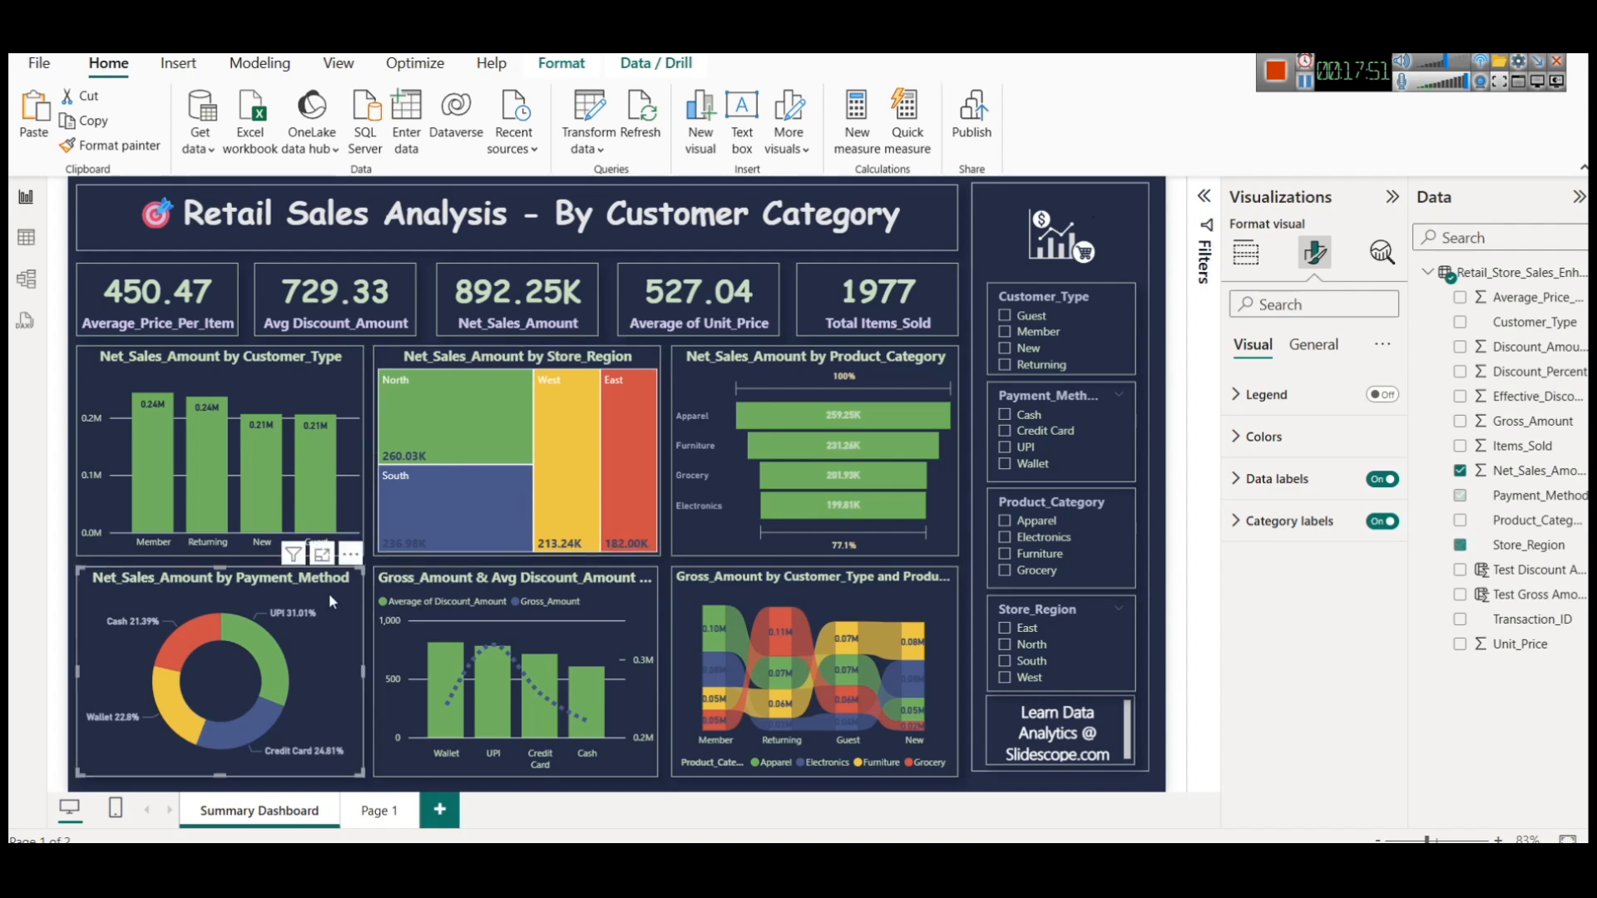
left_click(1388, 398)
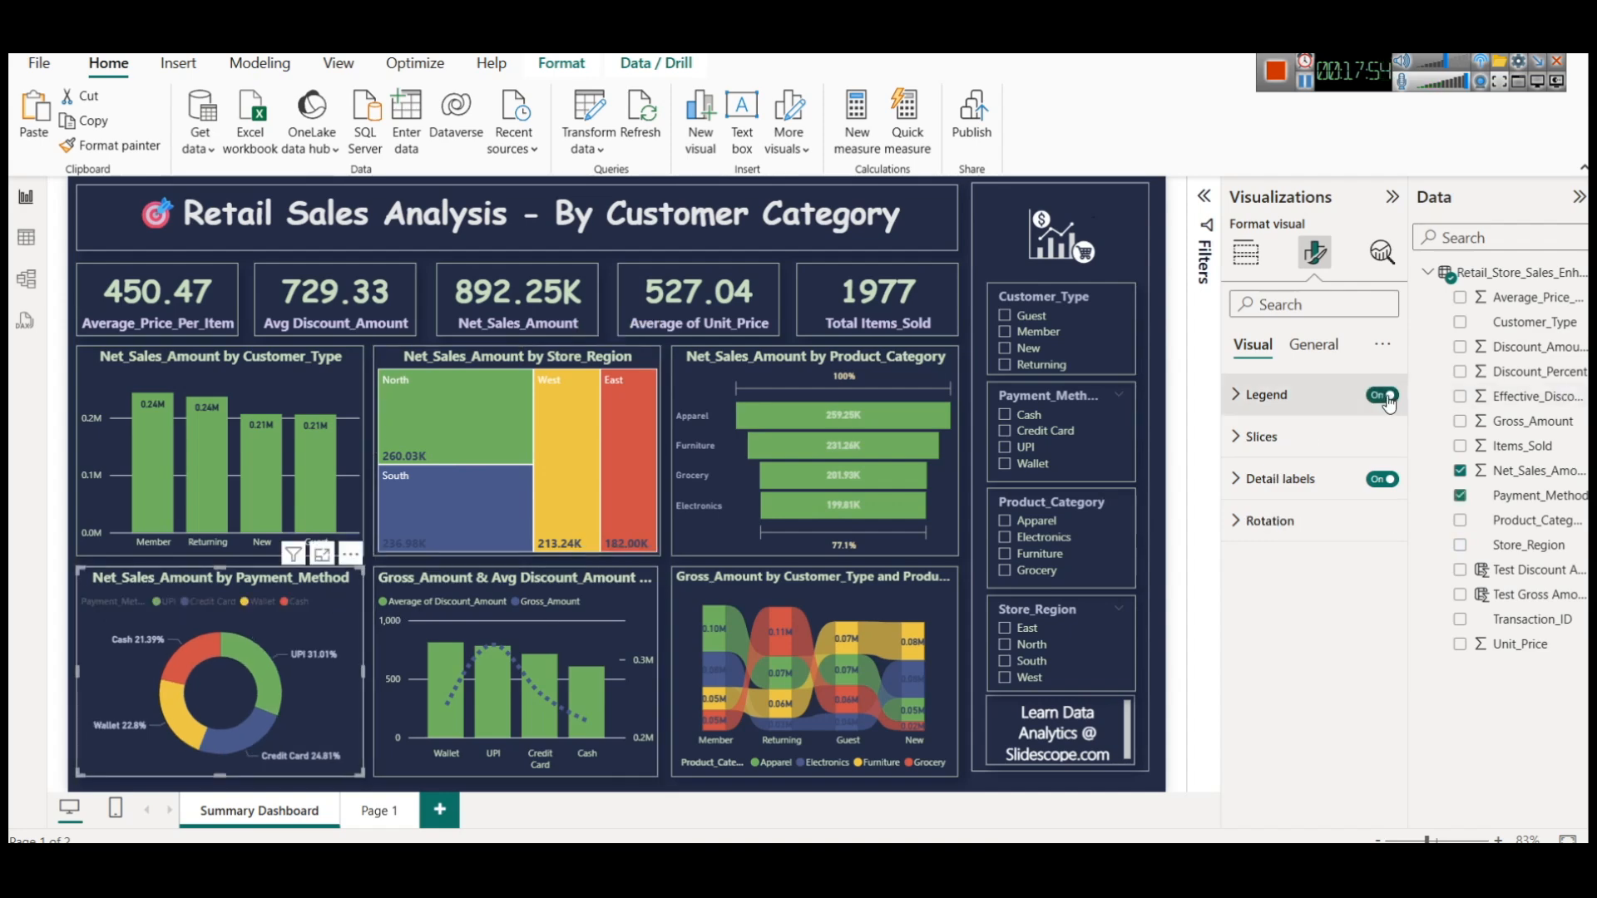
left_click(1386, 398)
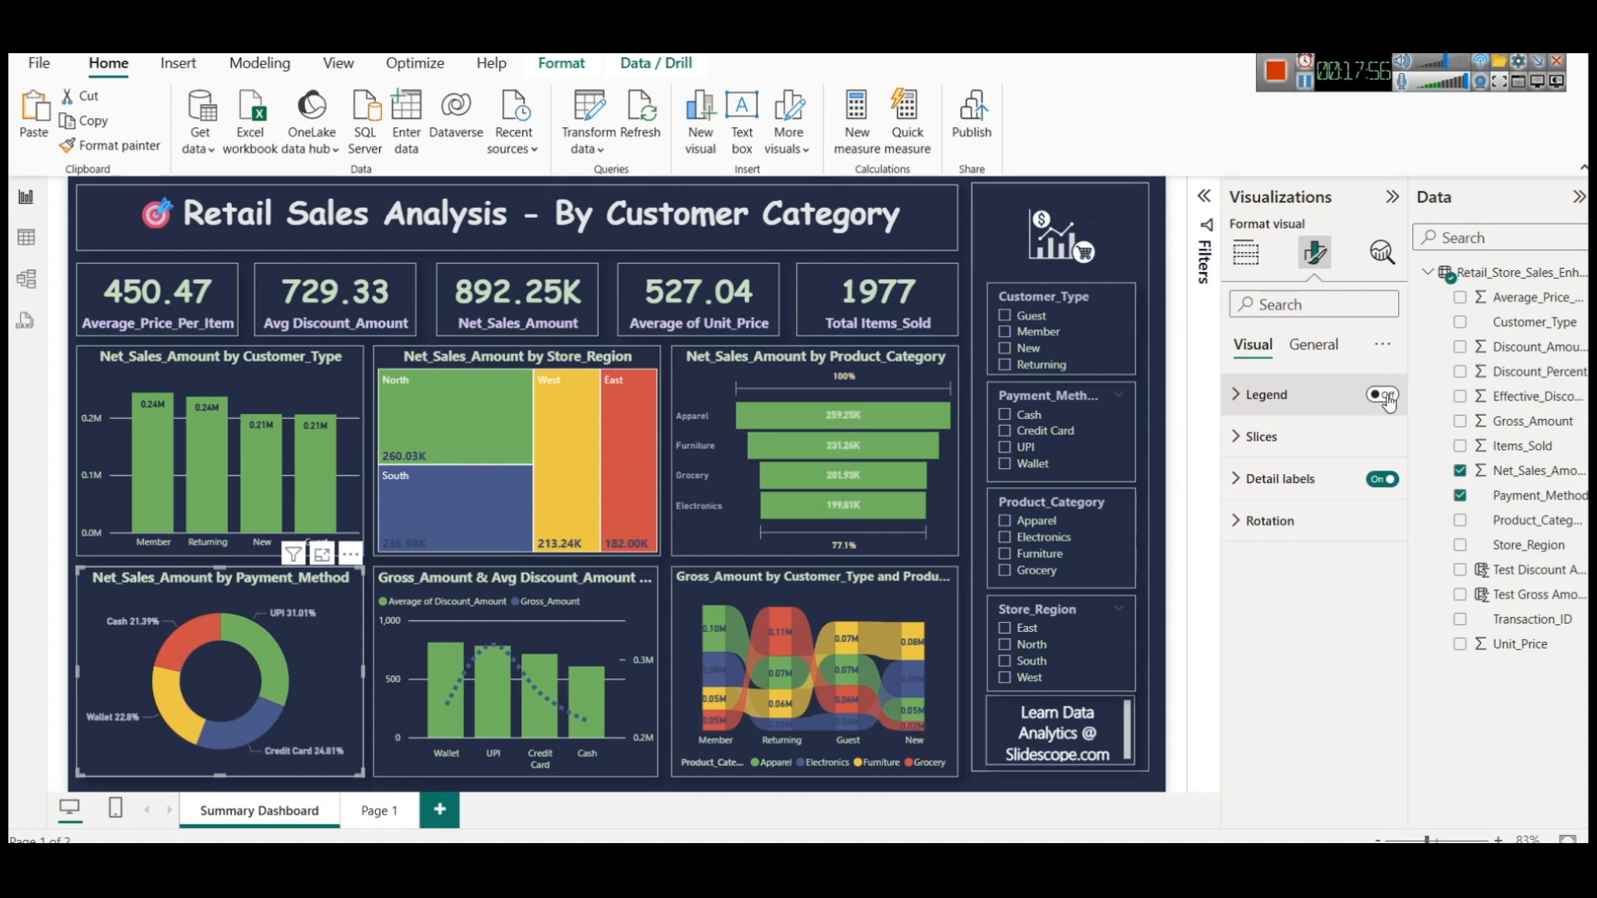
Step: Examine the ribbon chart's format options, fields and segment values in focus mode, returning to the report
left_click(906, 582)
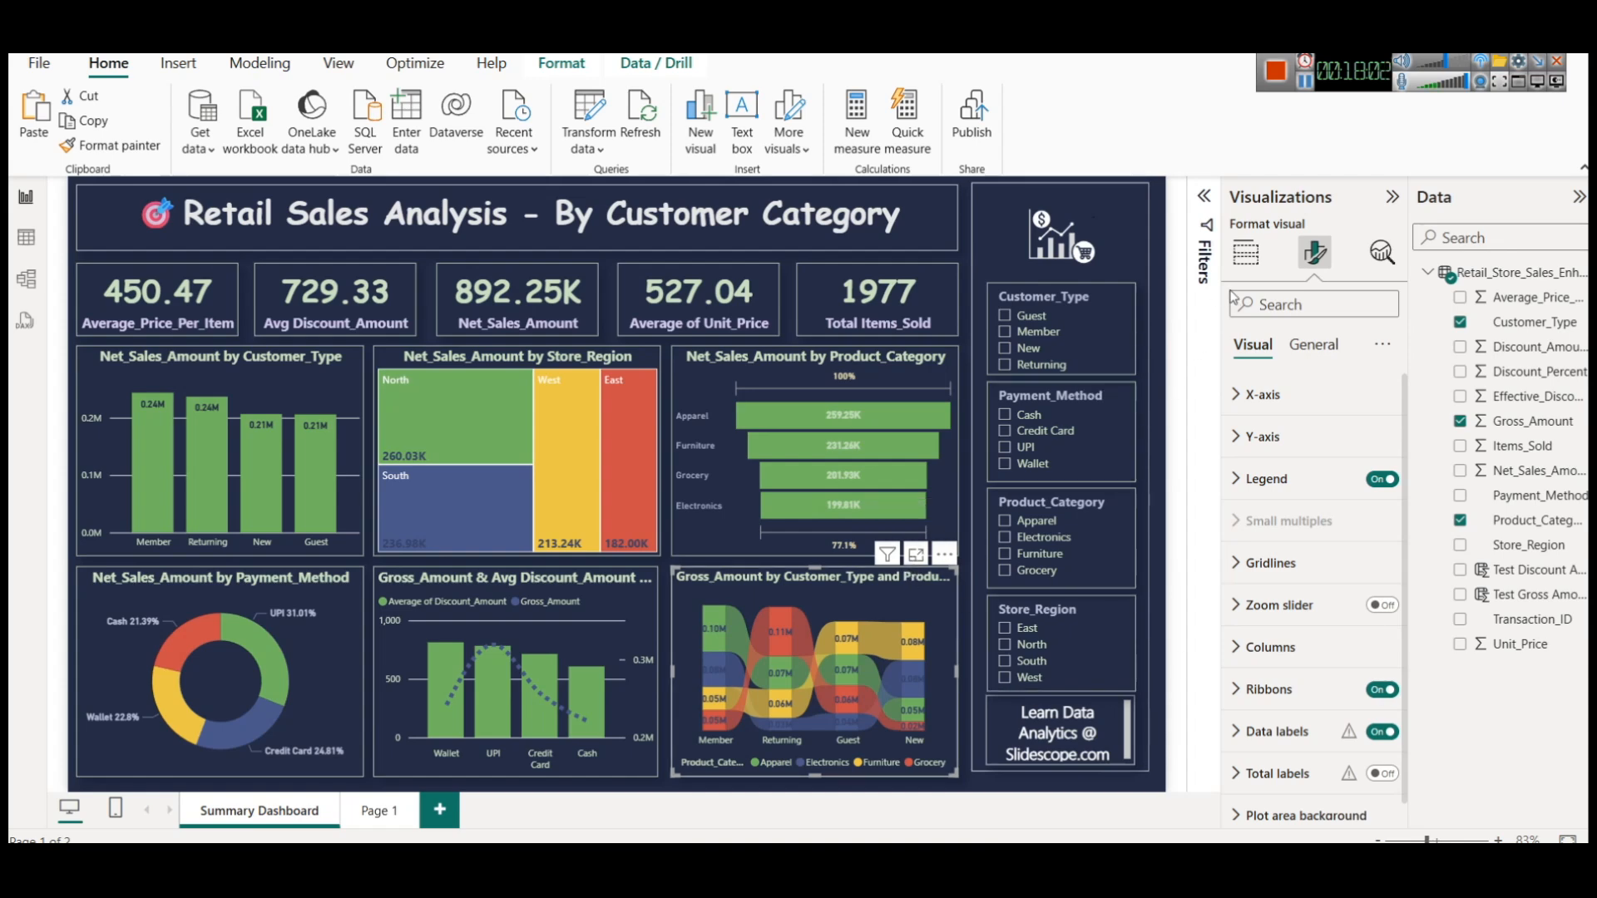
left_click(1245, 252)
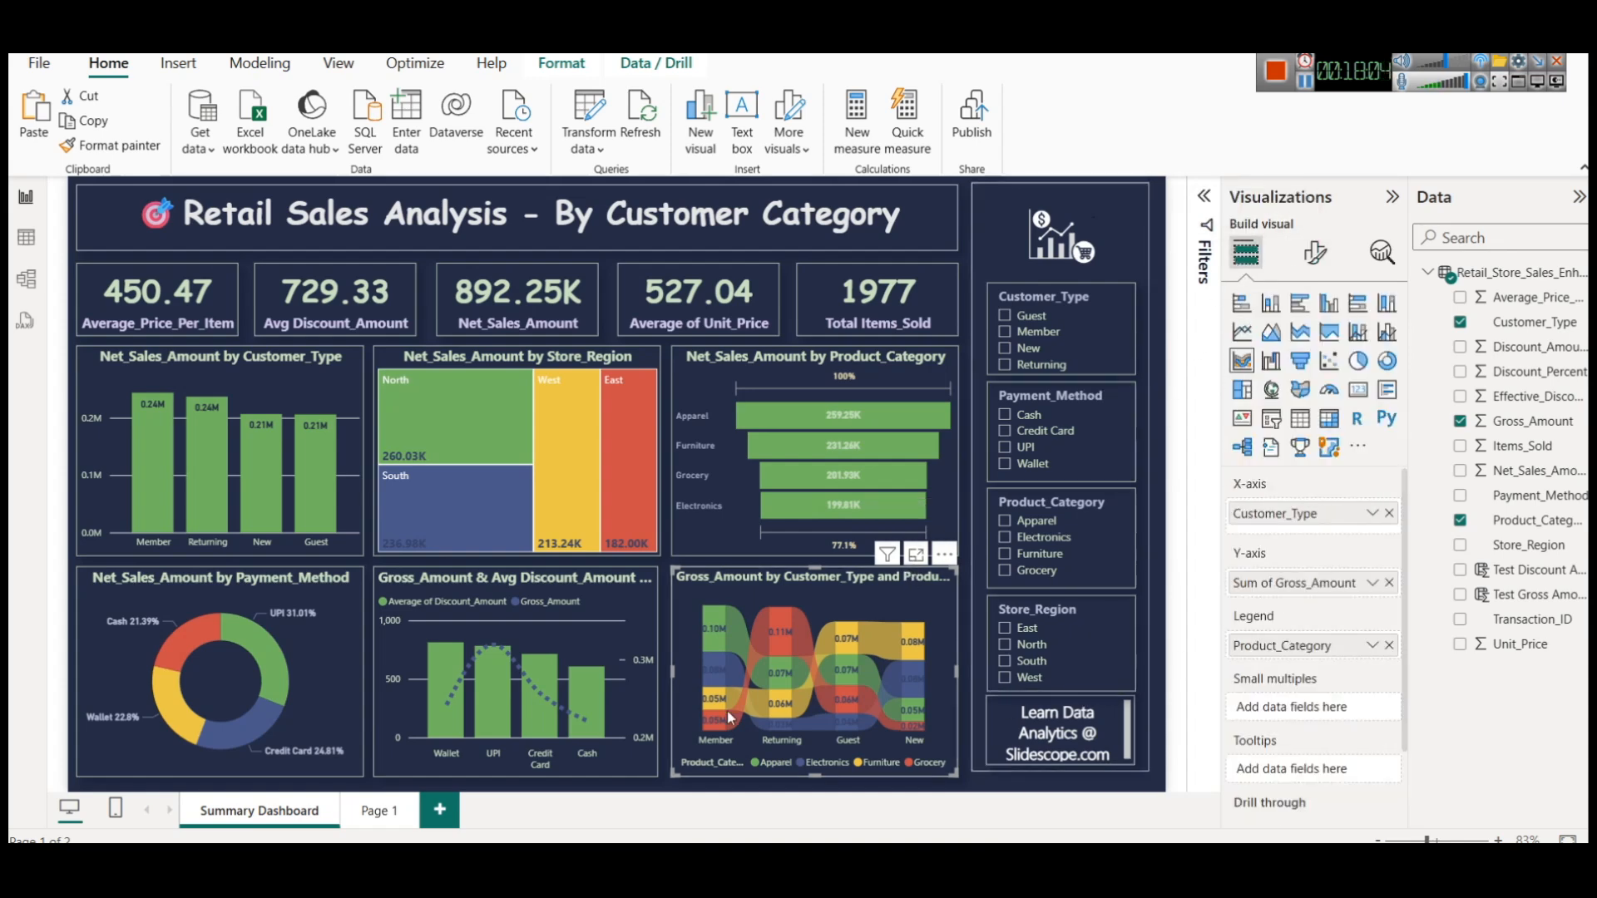
left_click(916, 556)
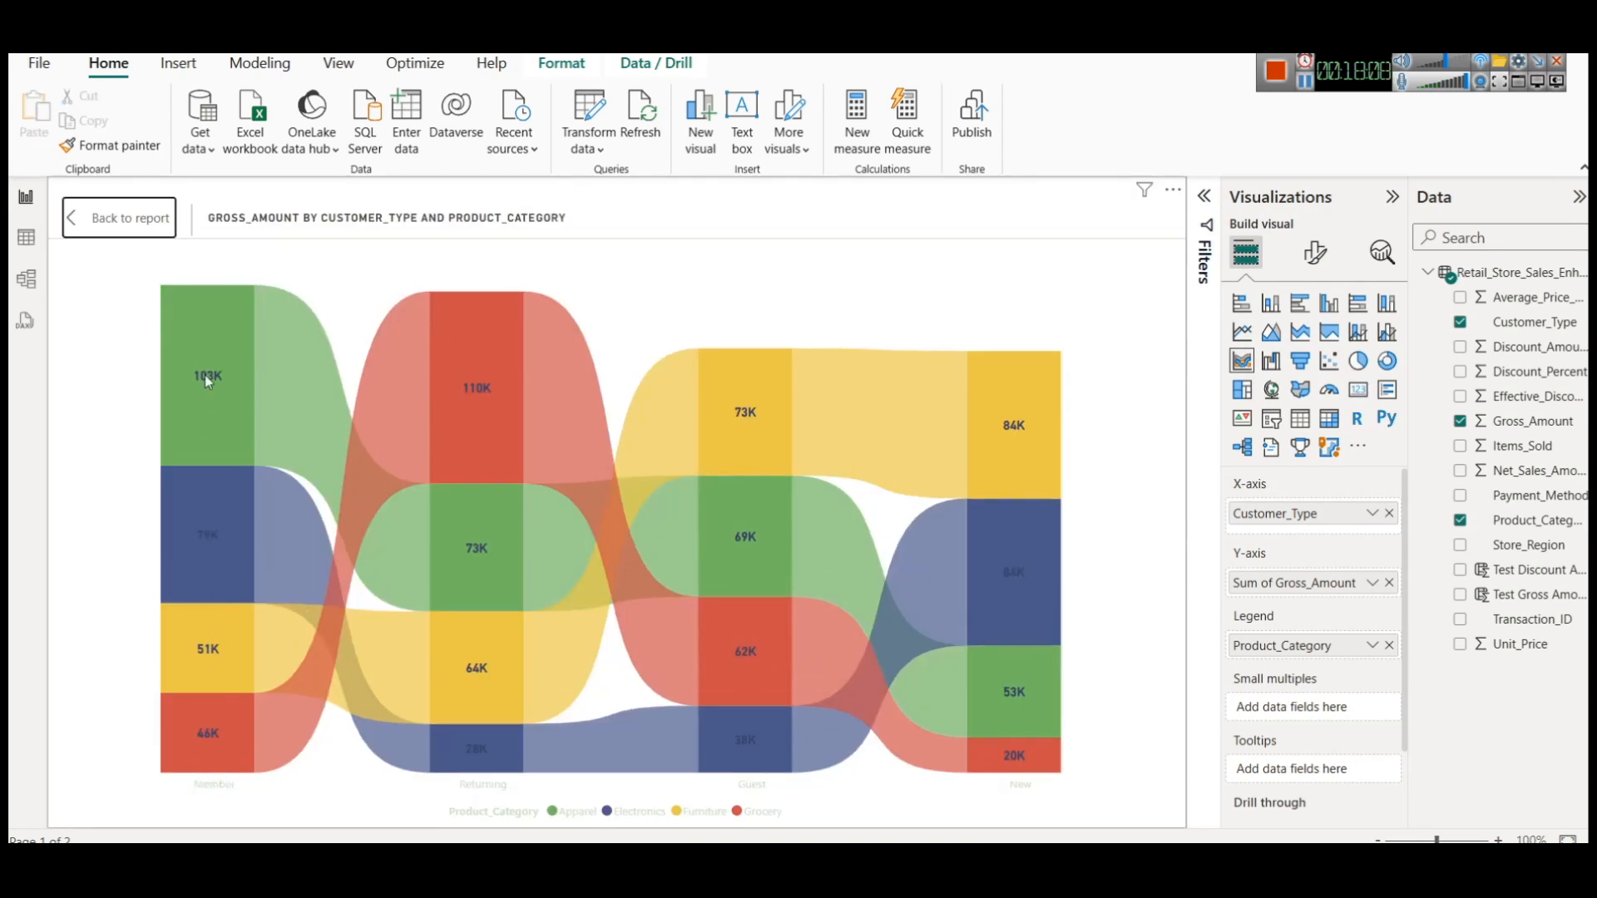
mouse_move(211, 351)
mouse_move(470, 336)
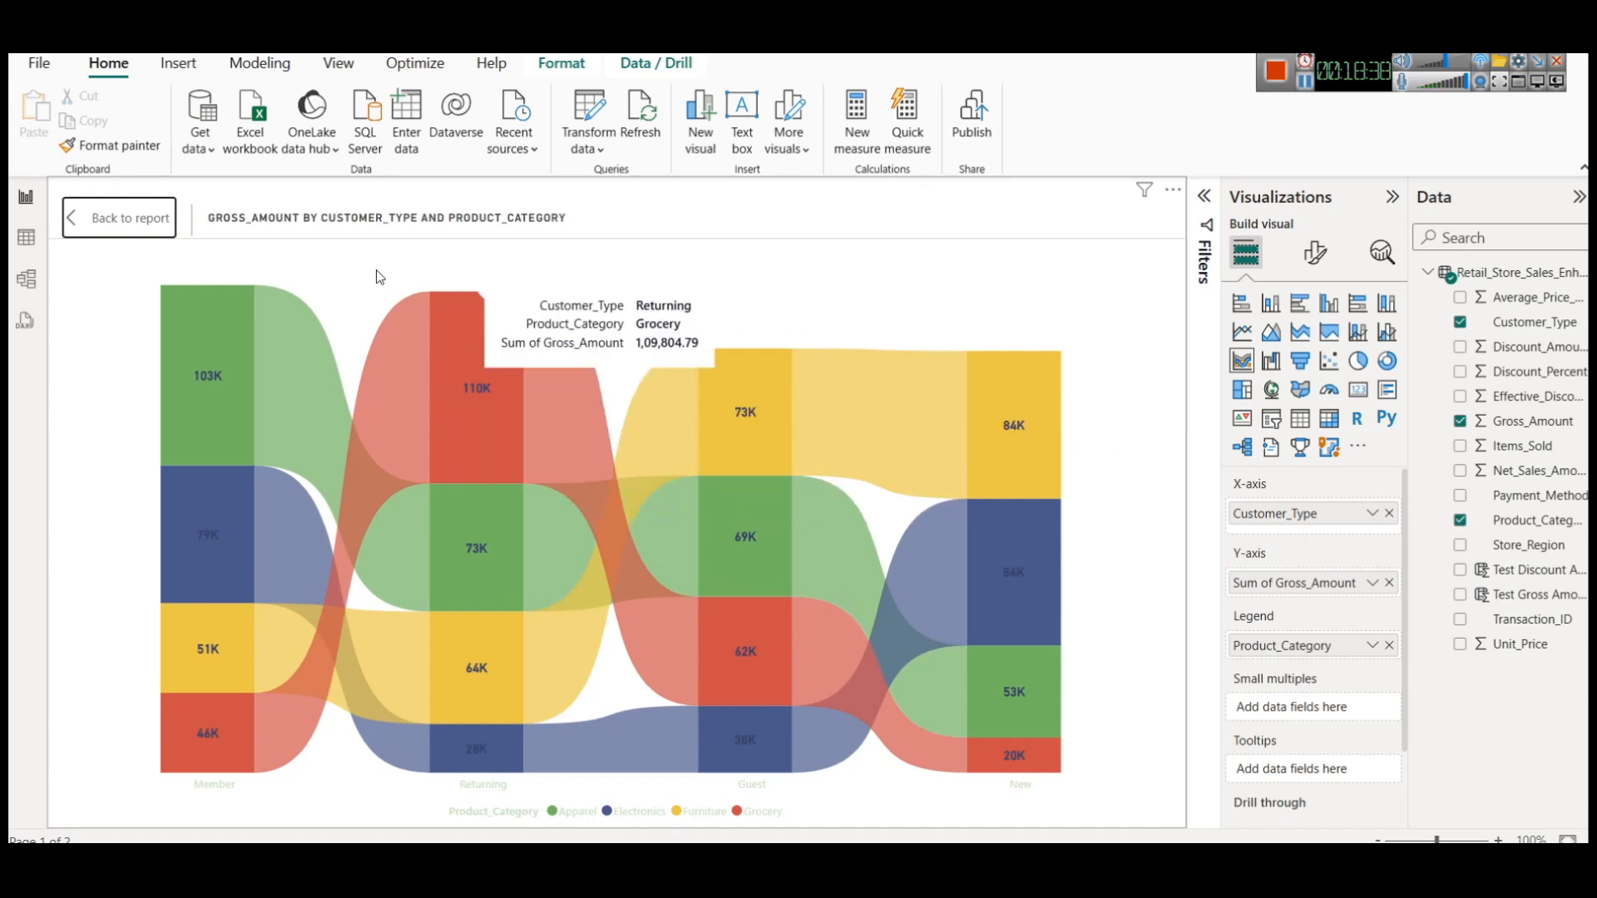
left_click(1316, 252)
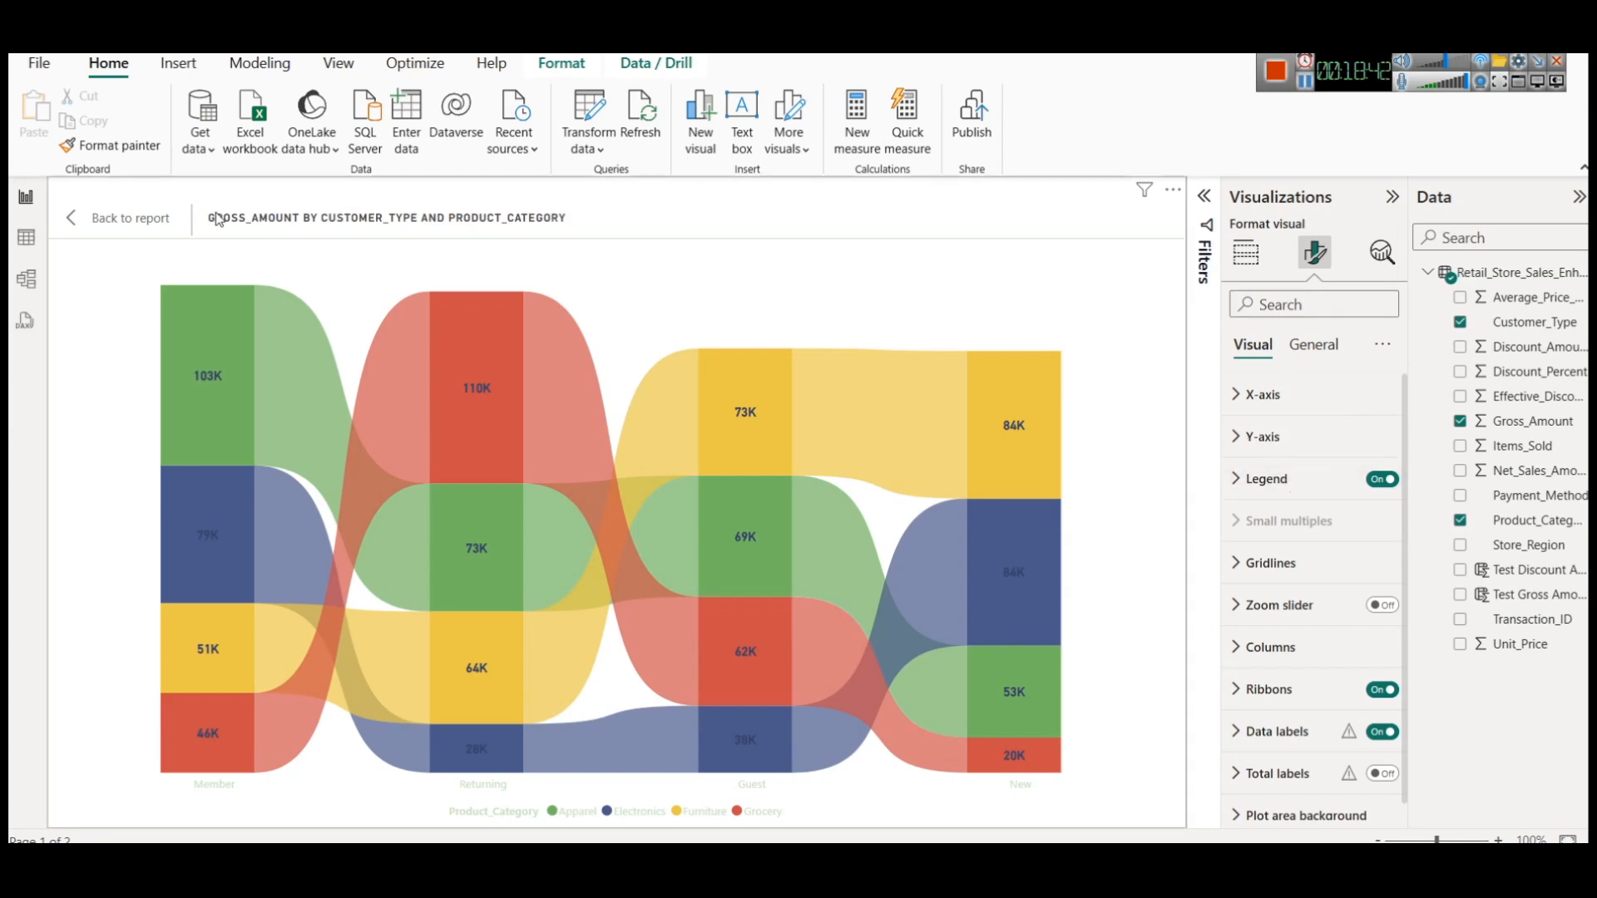
left_click(112, 218)
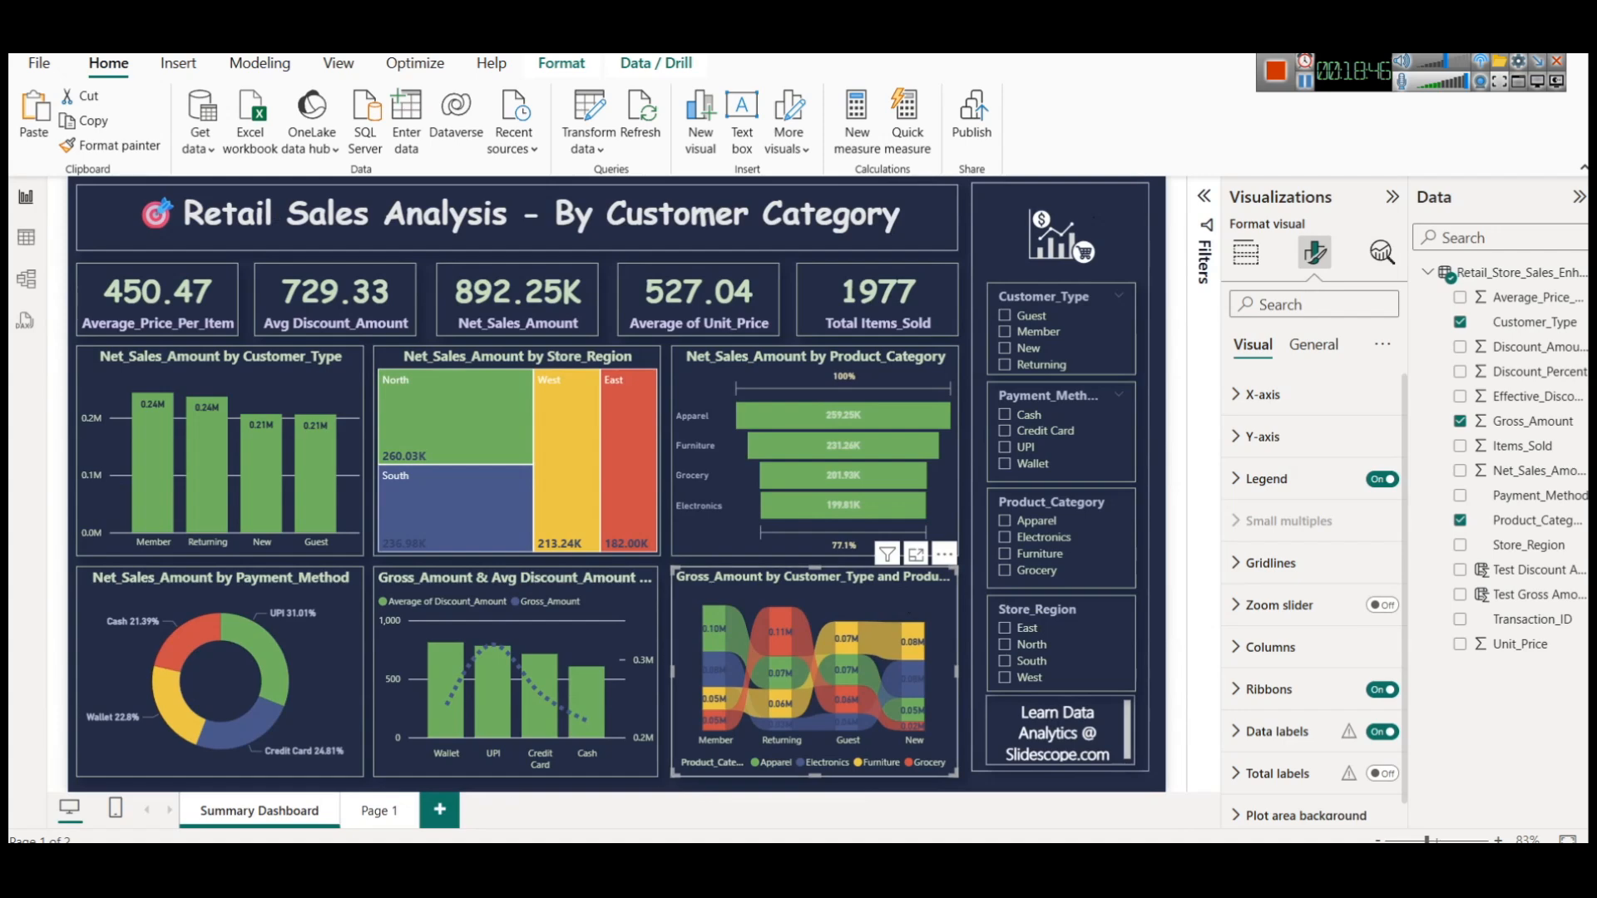
Step: Copy the ribbon chart onto Page 1 and resize it beside the Customer_Type column chart, matching its height and ending at the title box's right edge
left_click(385, 813)
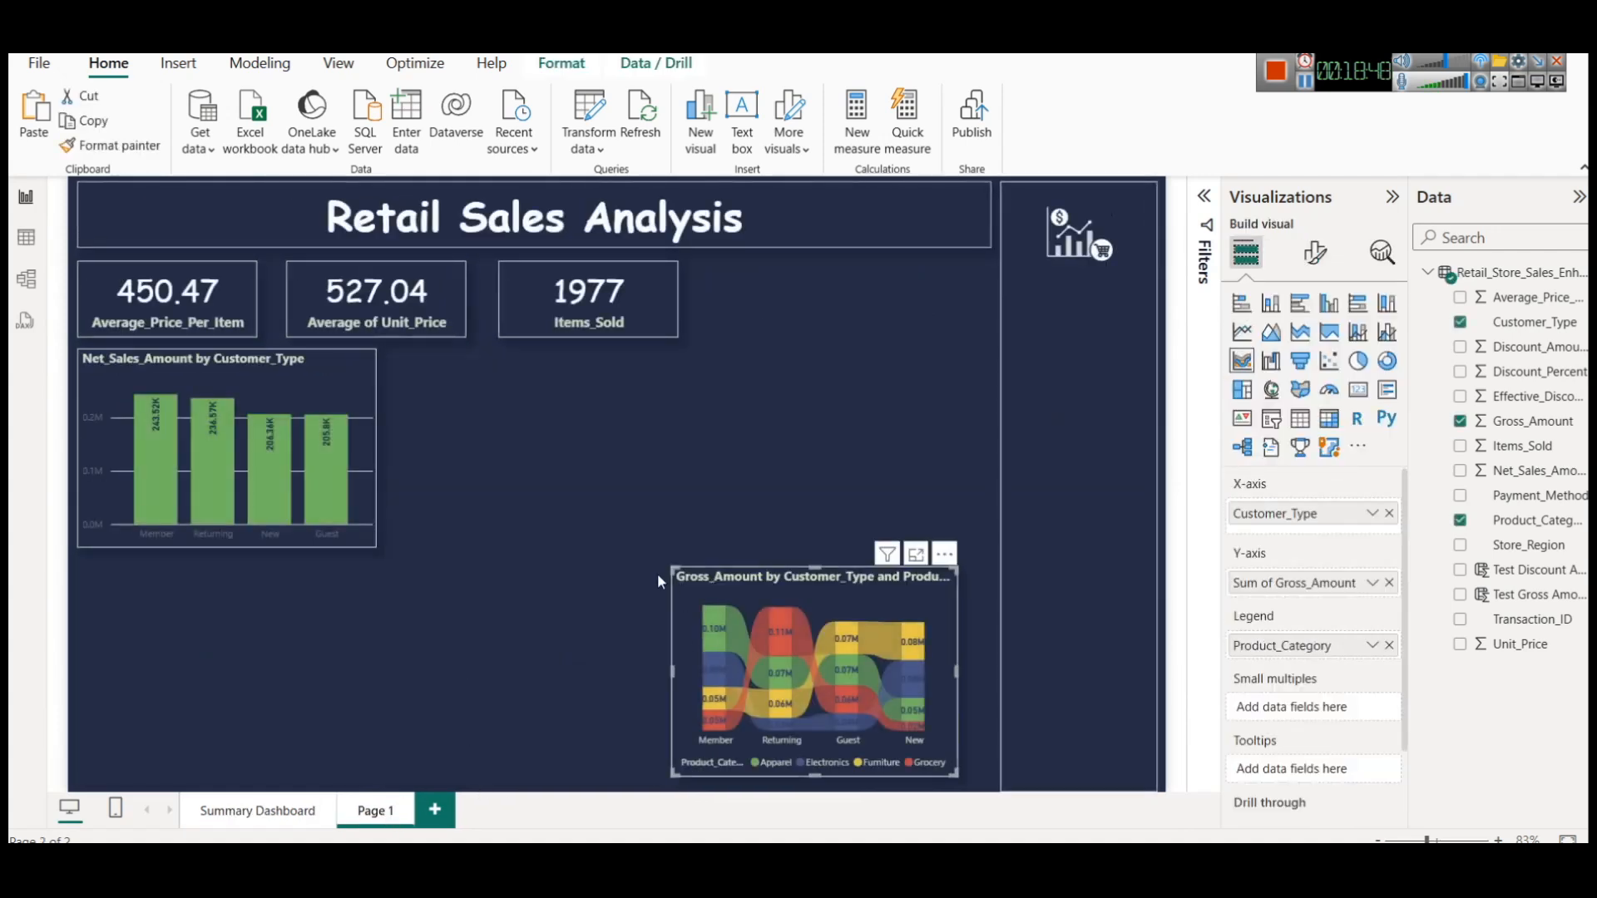
left_click_drag(672, 569, 376, 396)
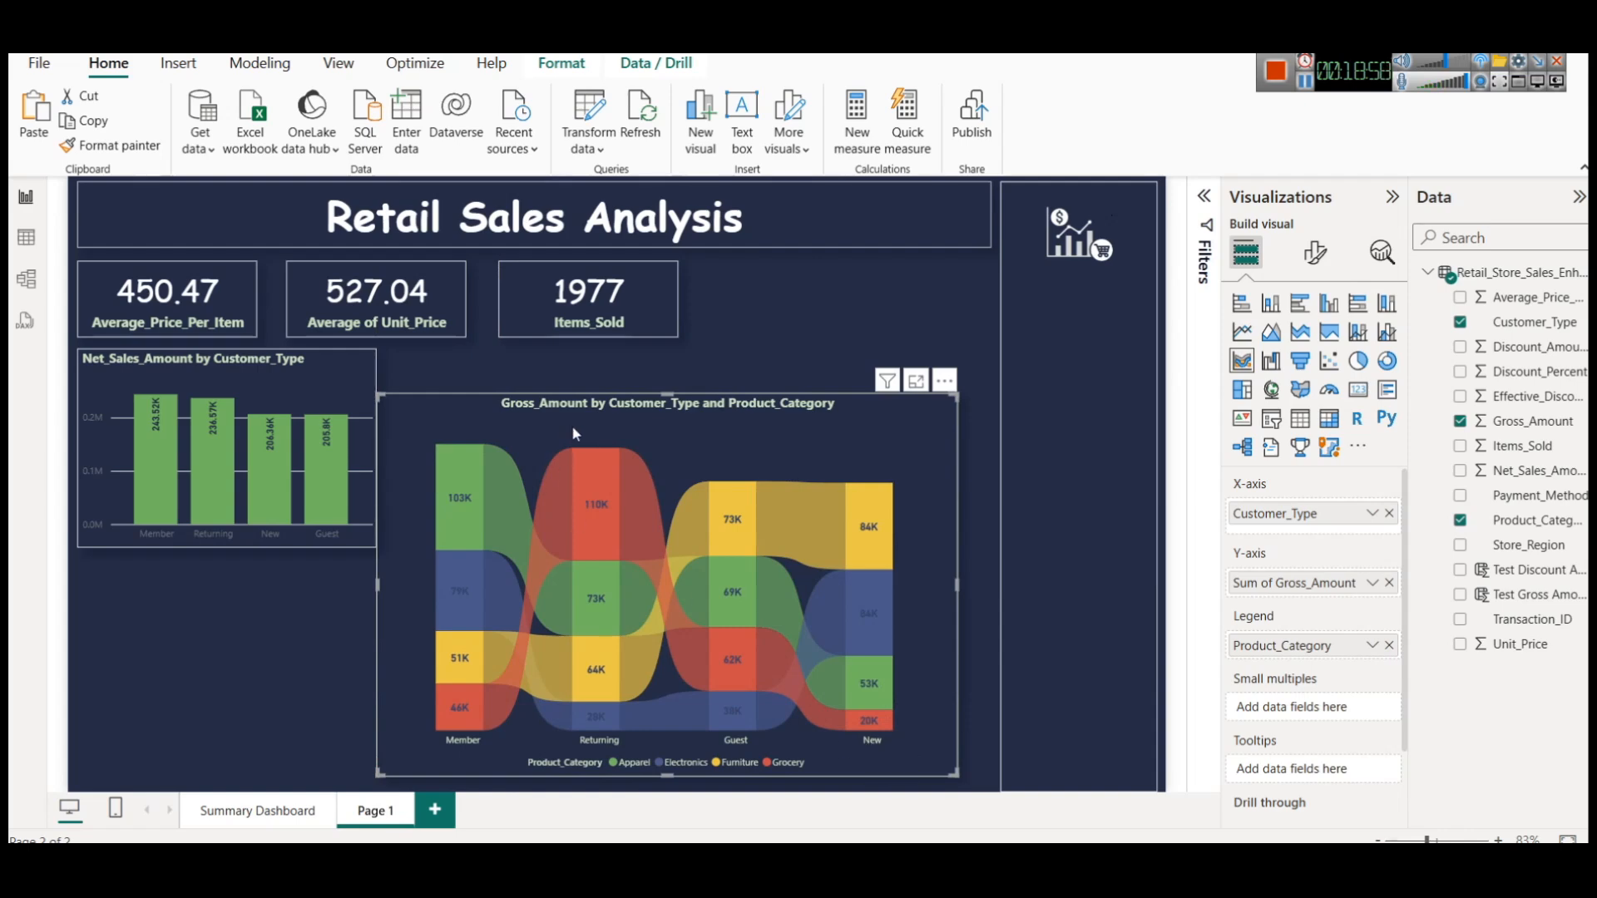
left_click_drag(572, 426, 624, 398)
left_click(612, 382)
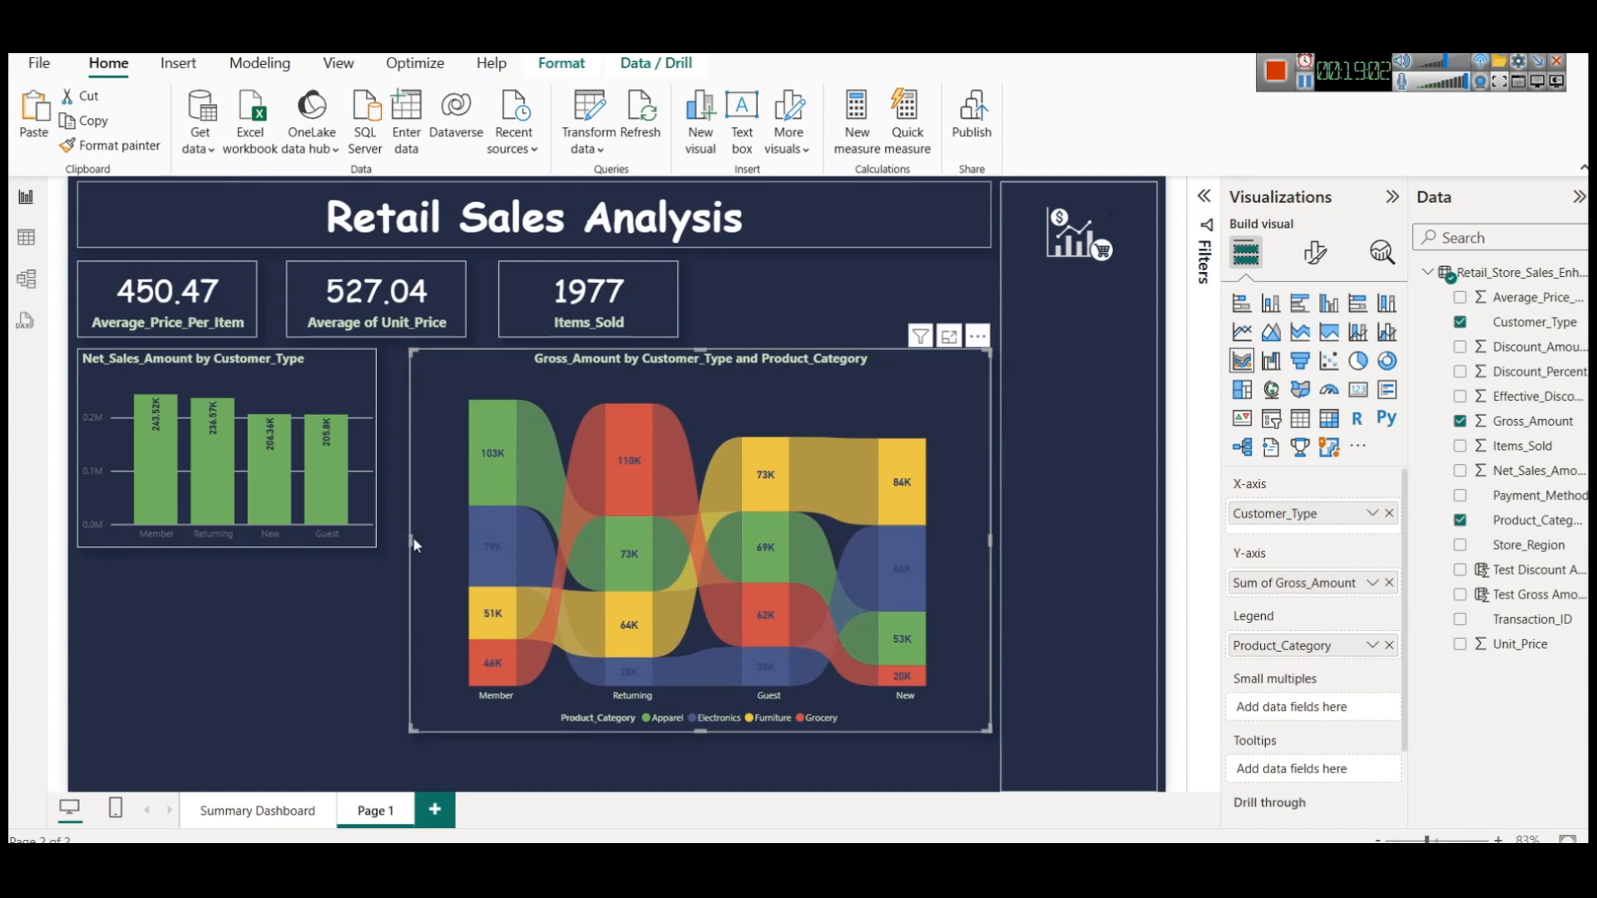
left_click_drag(413, 542, 631, 548)
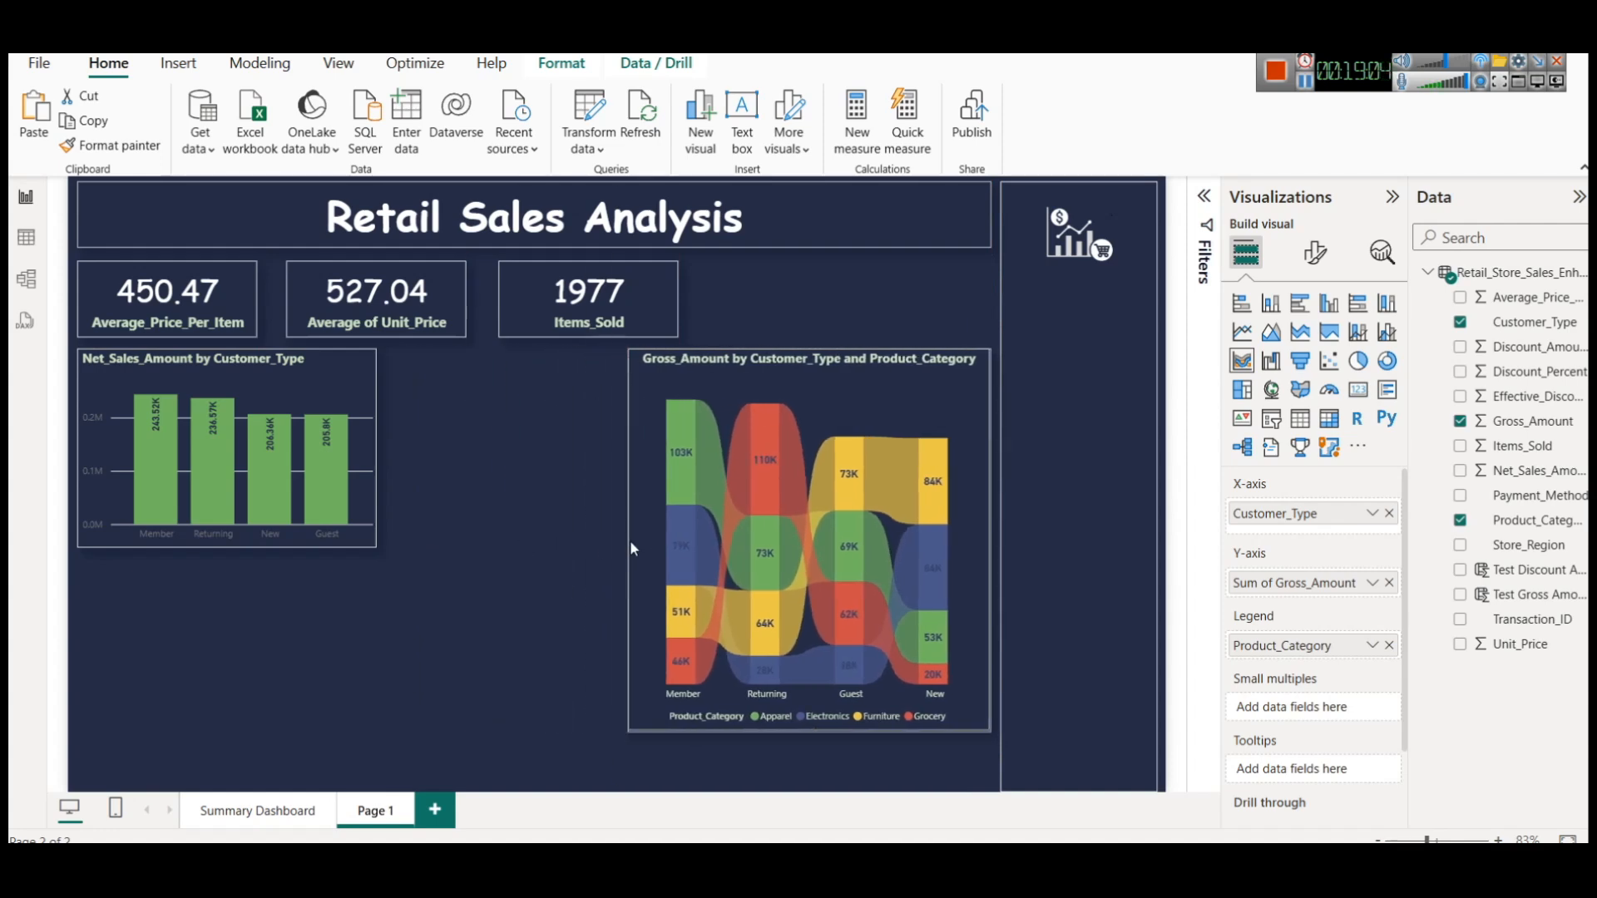
left_click_drag(812, 730, 818, 547)
left_click(823, 622)
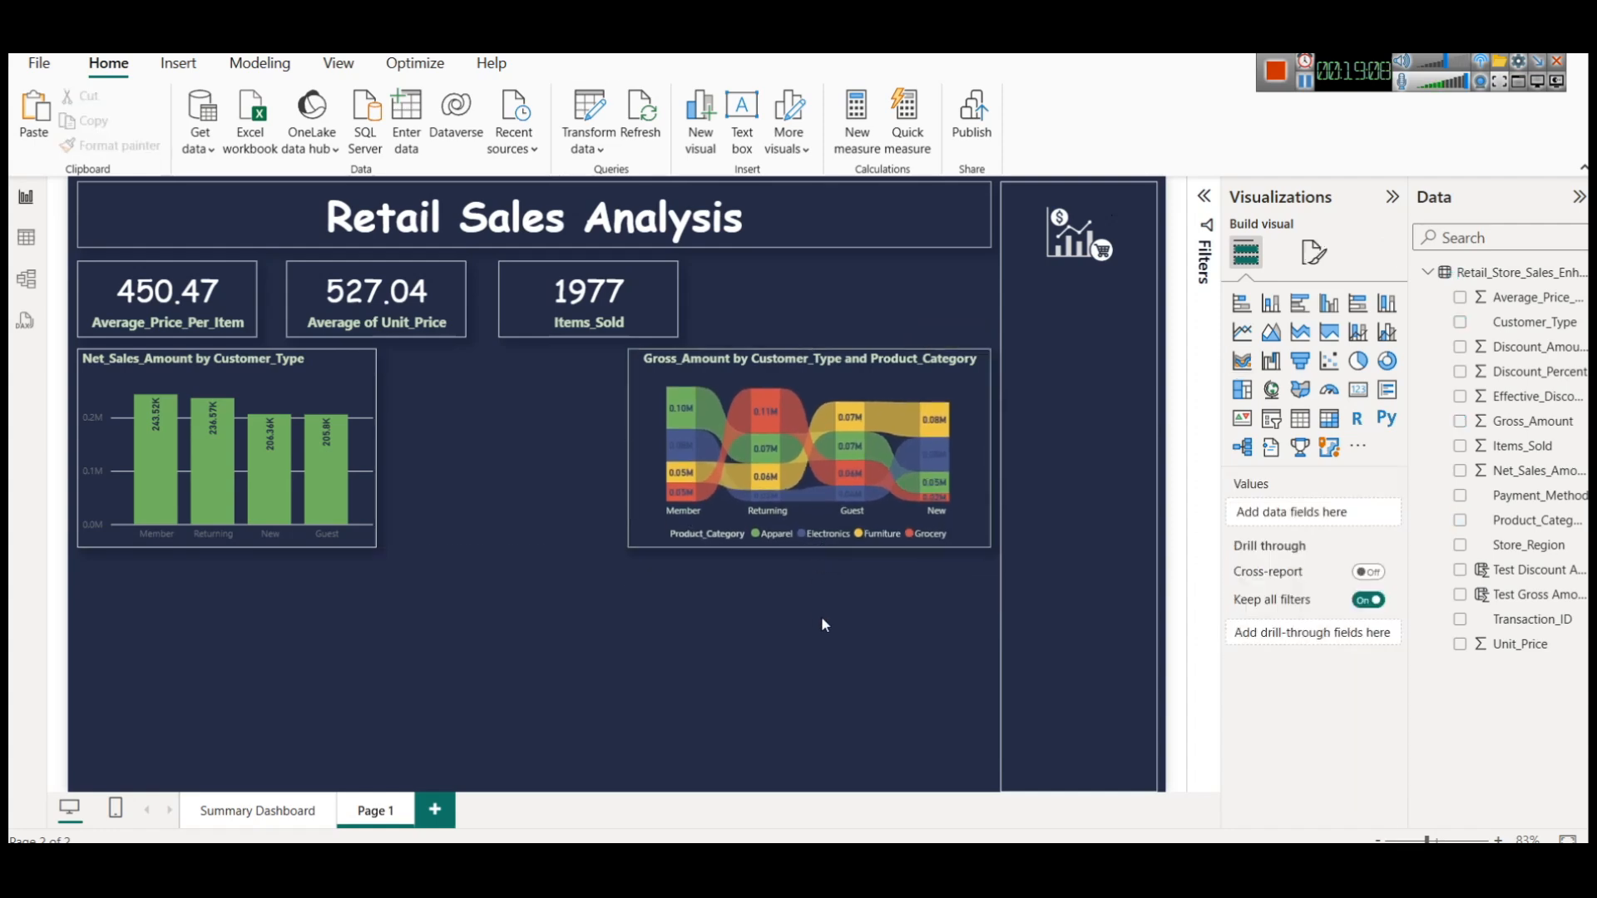
Step: Add a Customer_Type slicer to Page 1, sized to fit the side panel just below the logo
left_click(224, 811)
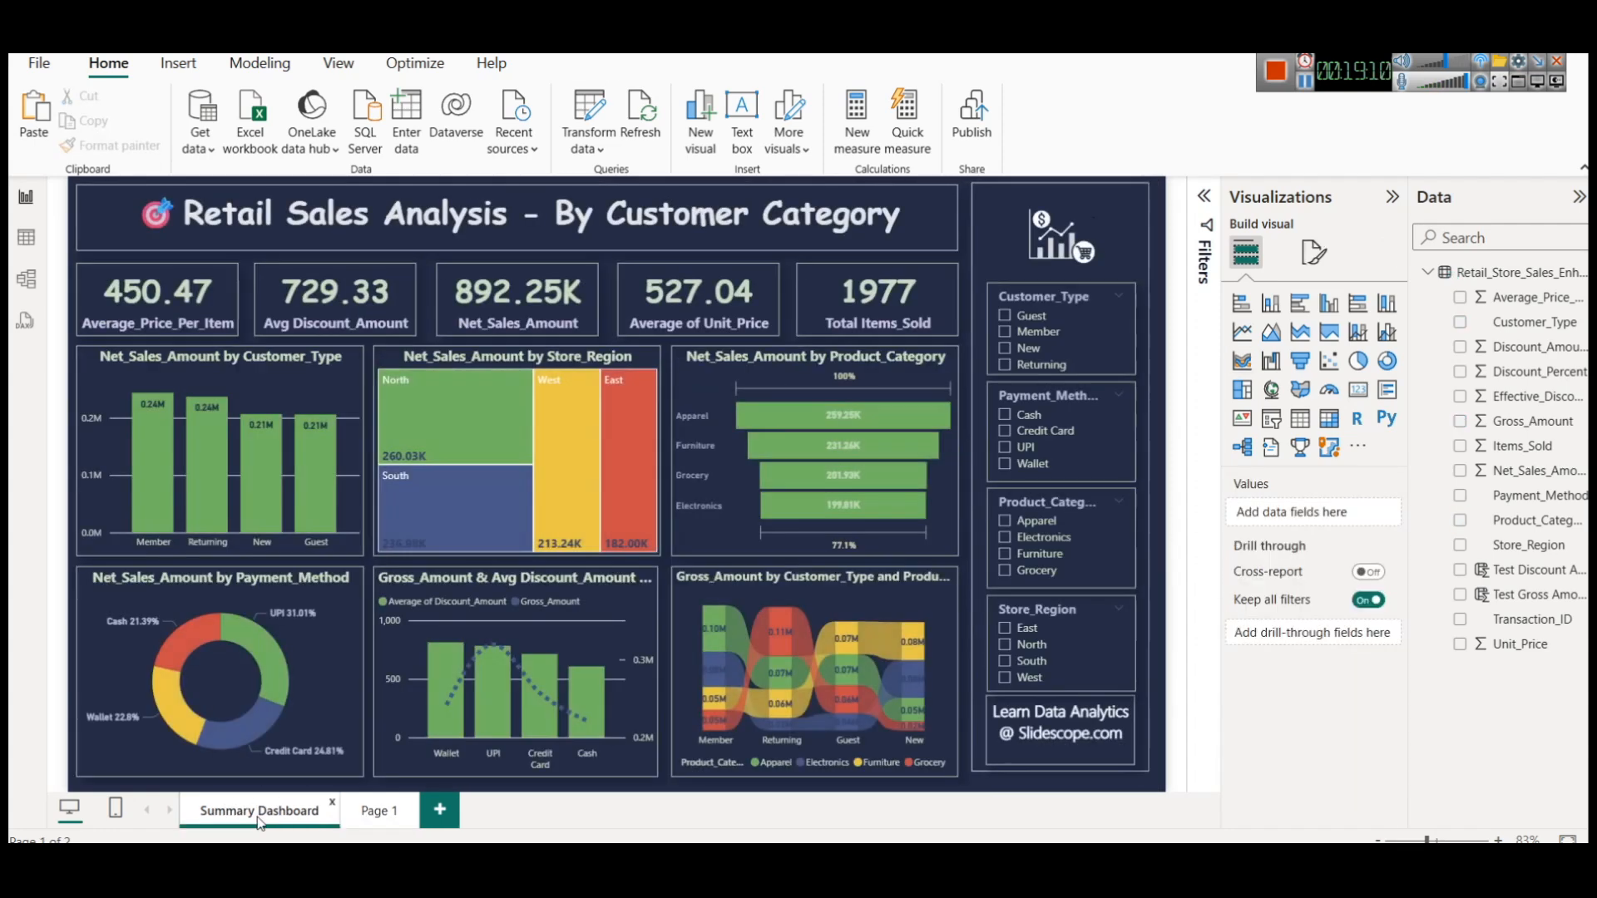
left_click(385, 813)
left_click(1081, 374)
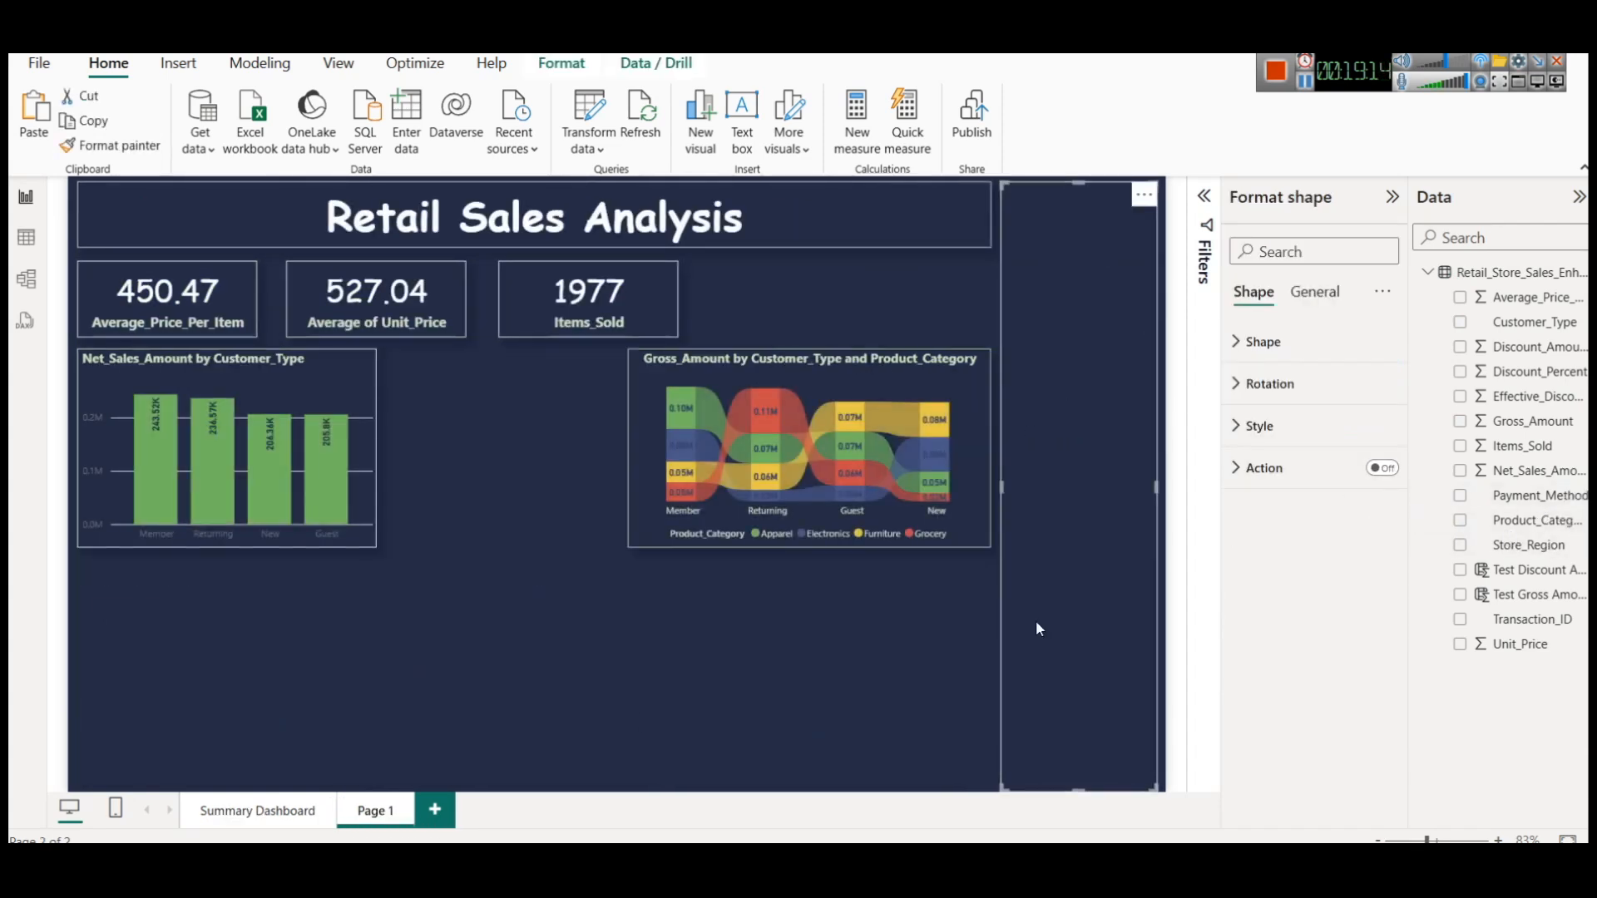
left_click(896, 621)
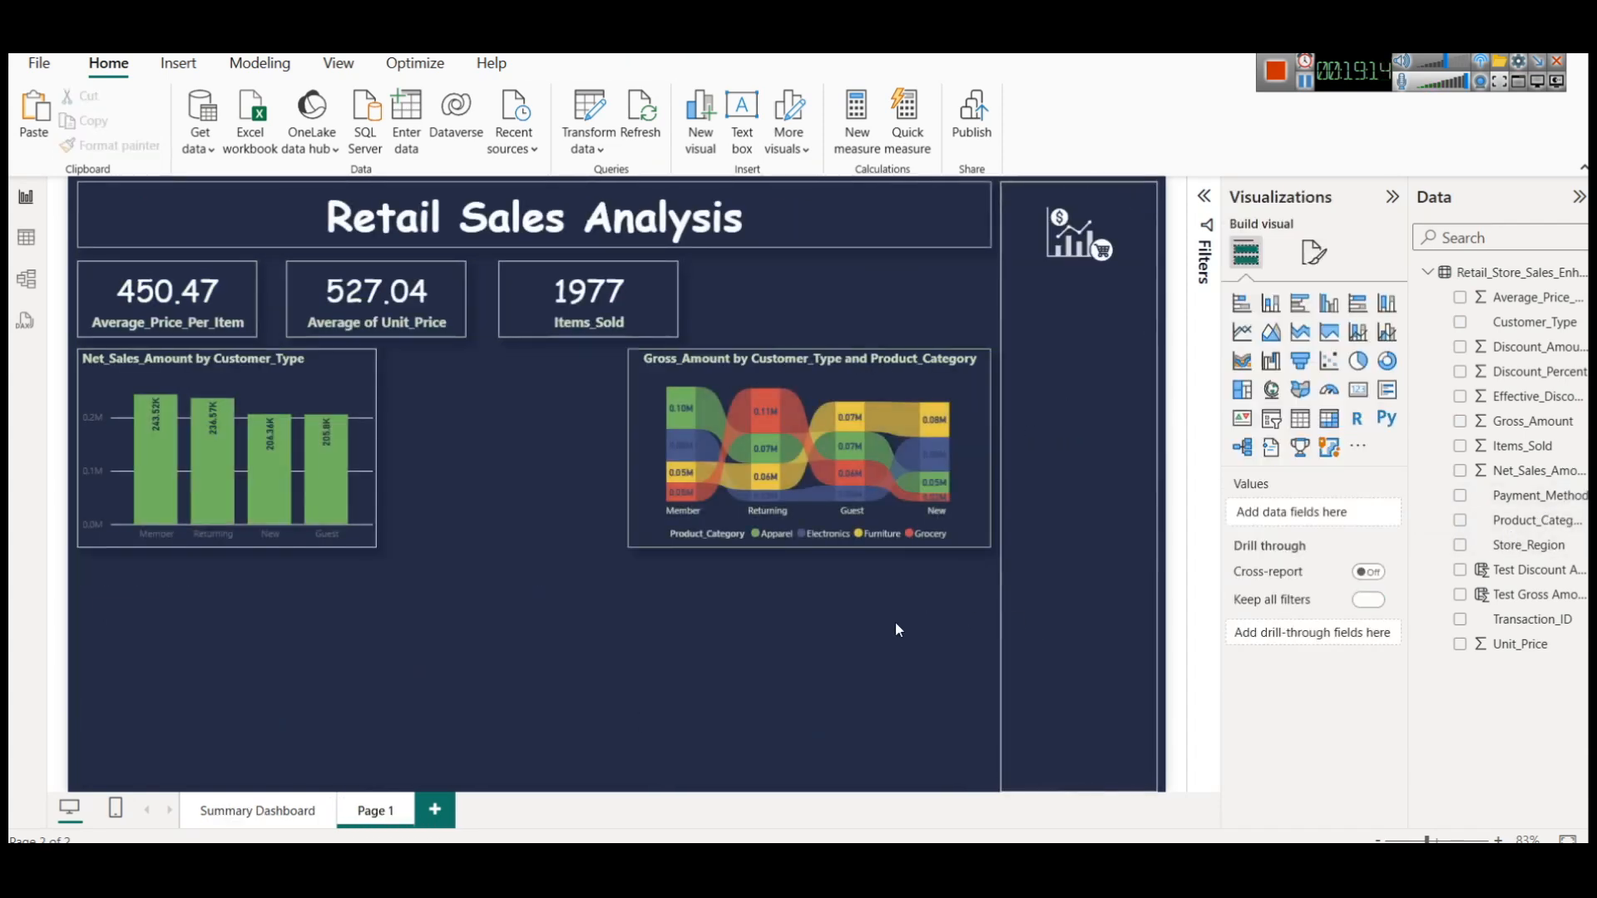
left_click(1271, 418)
left_click_drag(198, 650, 990, 416)
left_click_drag(848, 420, 1009, 420)
left_click_drag(1082, 543, 1079, 363)
left_click_drag(1516, 331, 1093, 401)
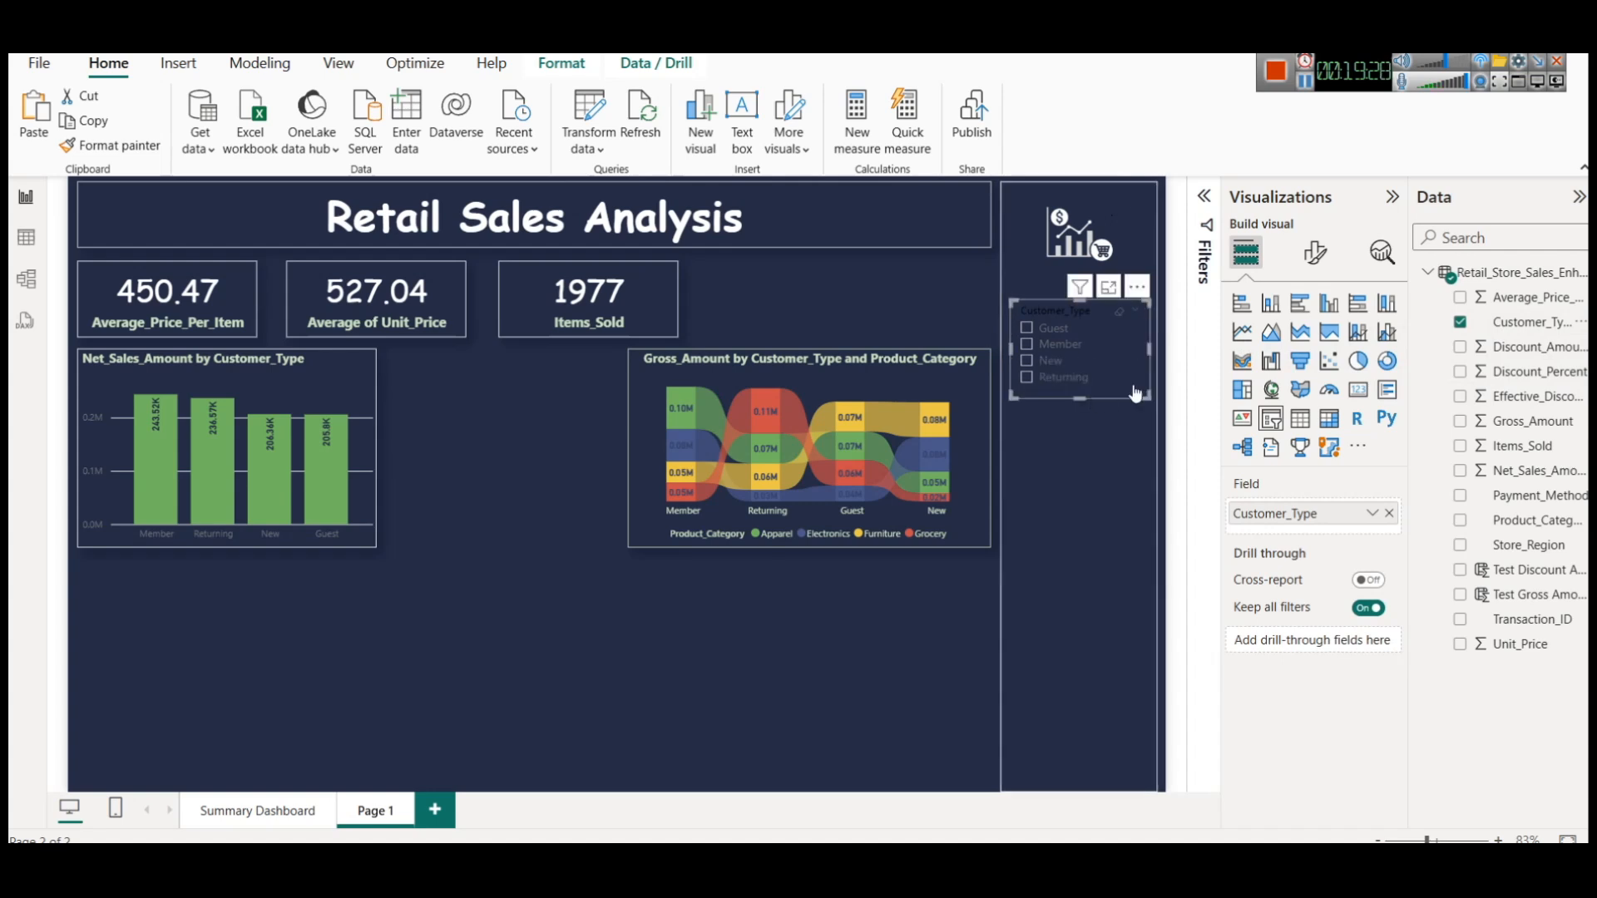
Step: Format the Customer_Type slicer header as bold, light grey text at size 11
left_click(1314, 252)
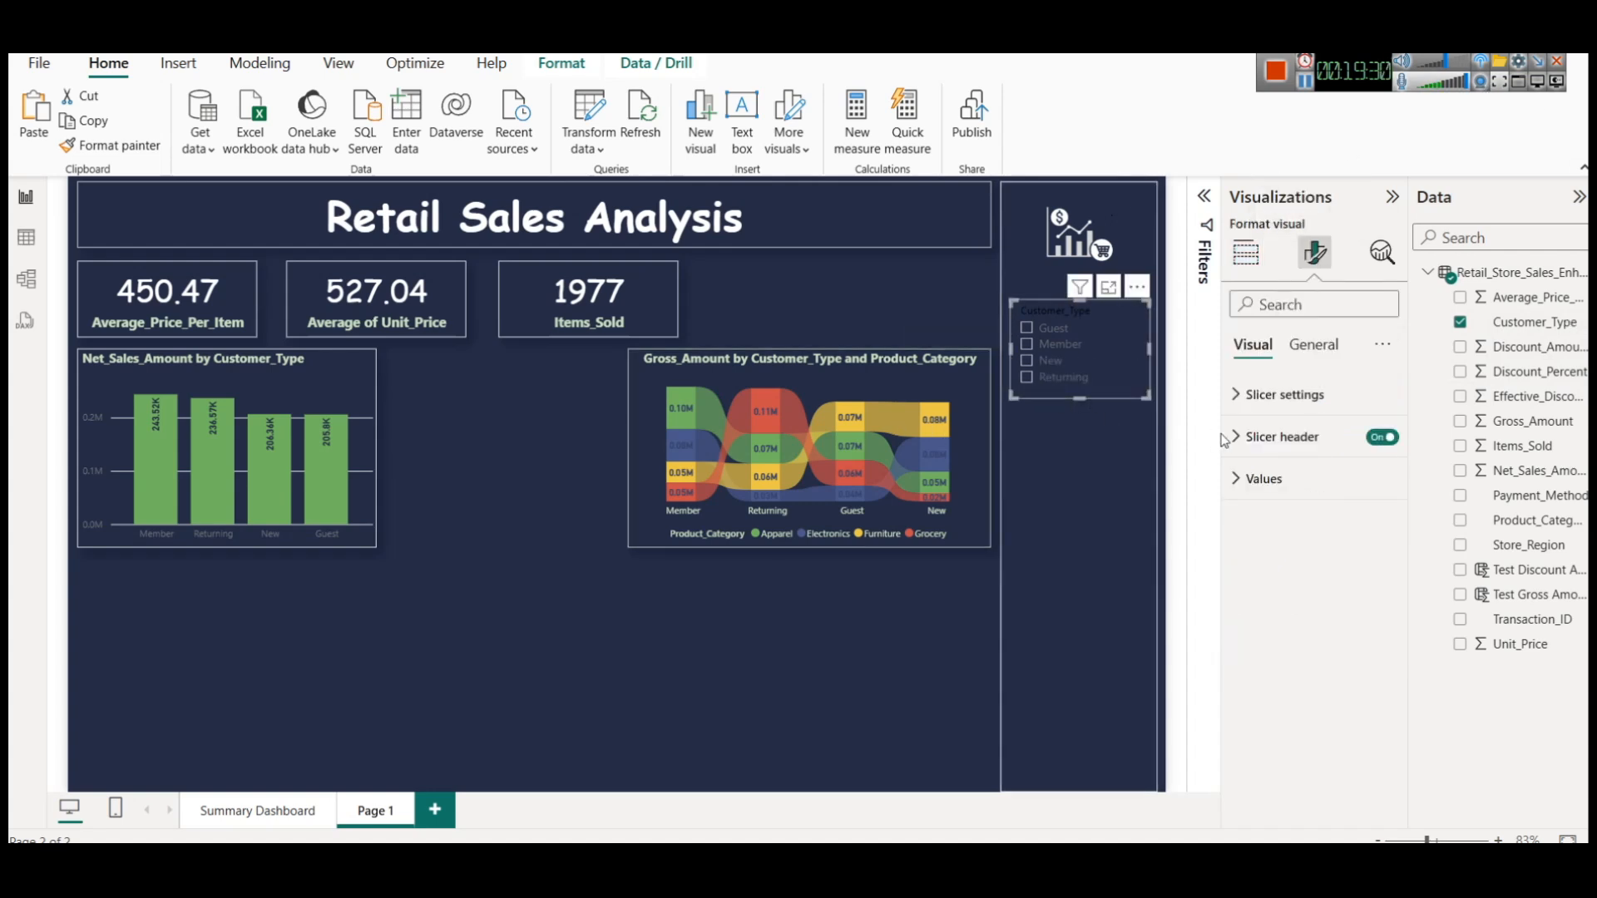
left_click(1281, 437)
left_click(1272, 679)
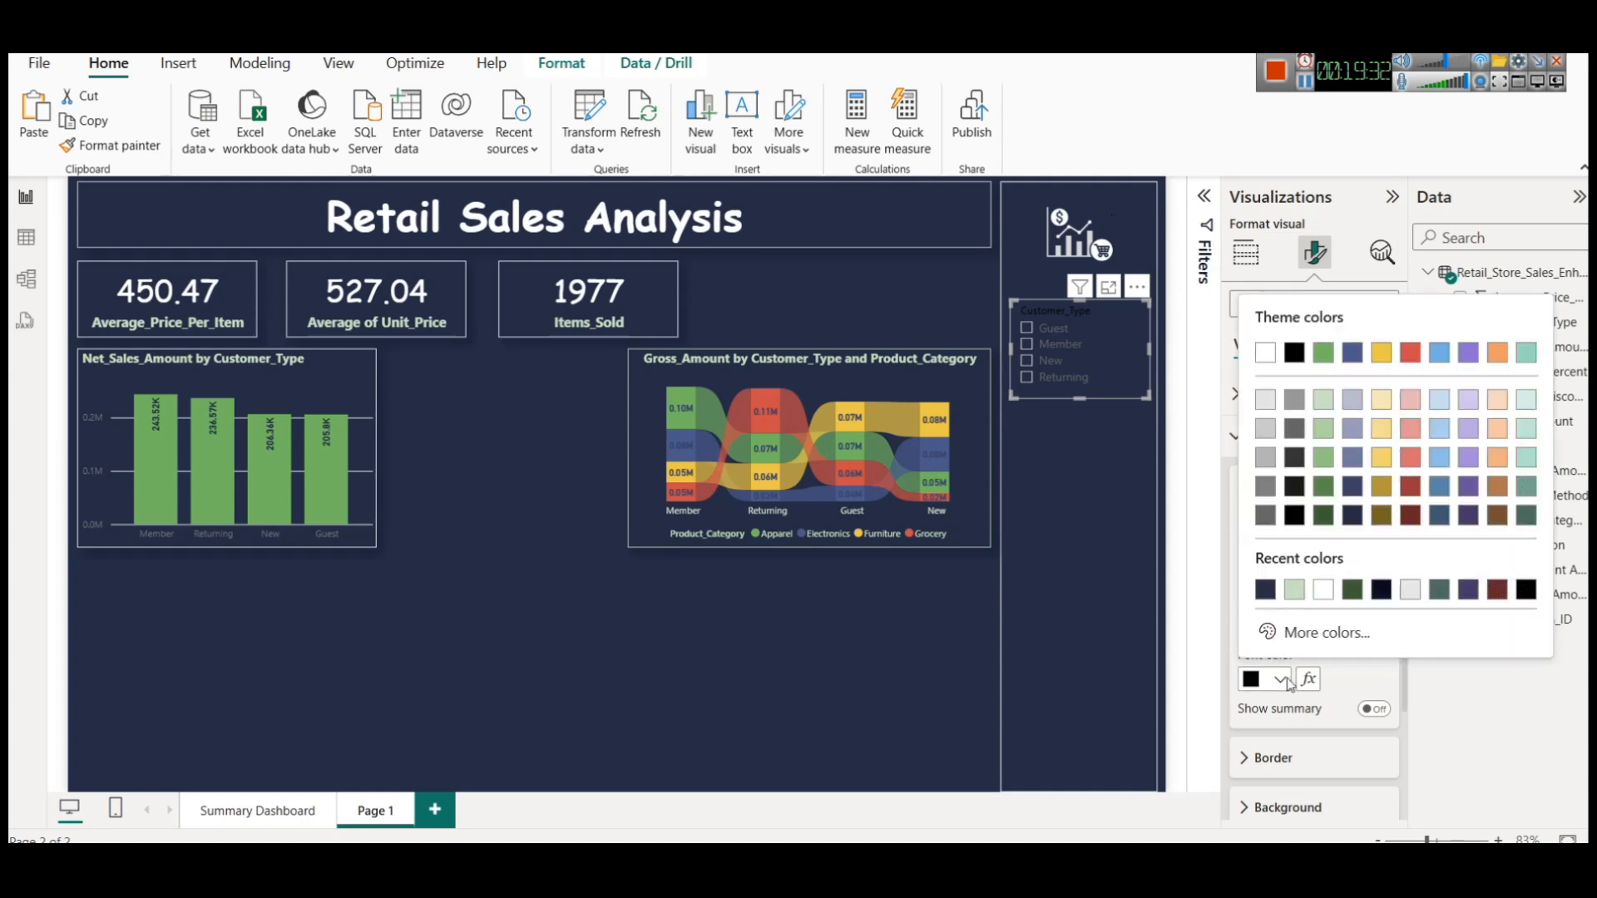
left_click(1263, 391)
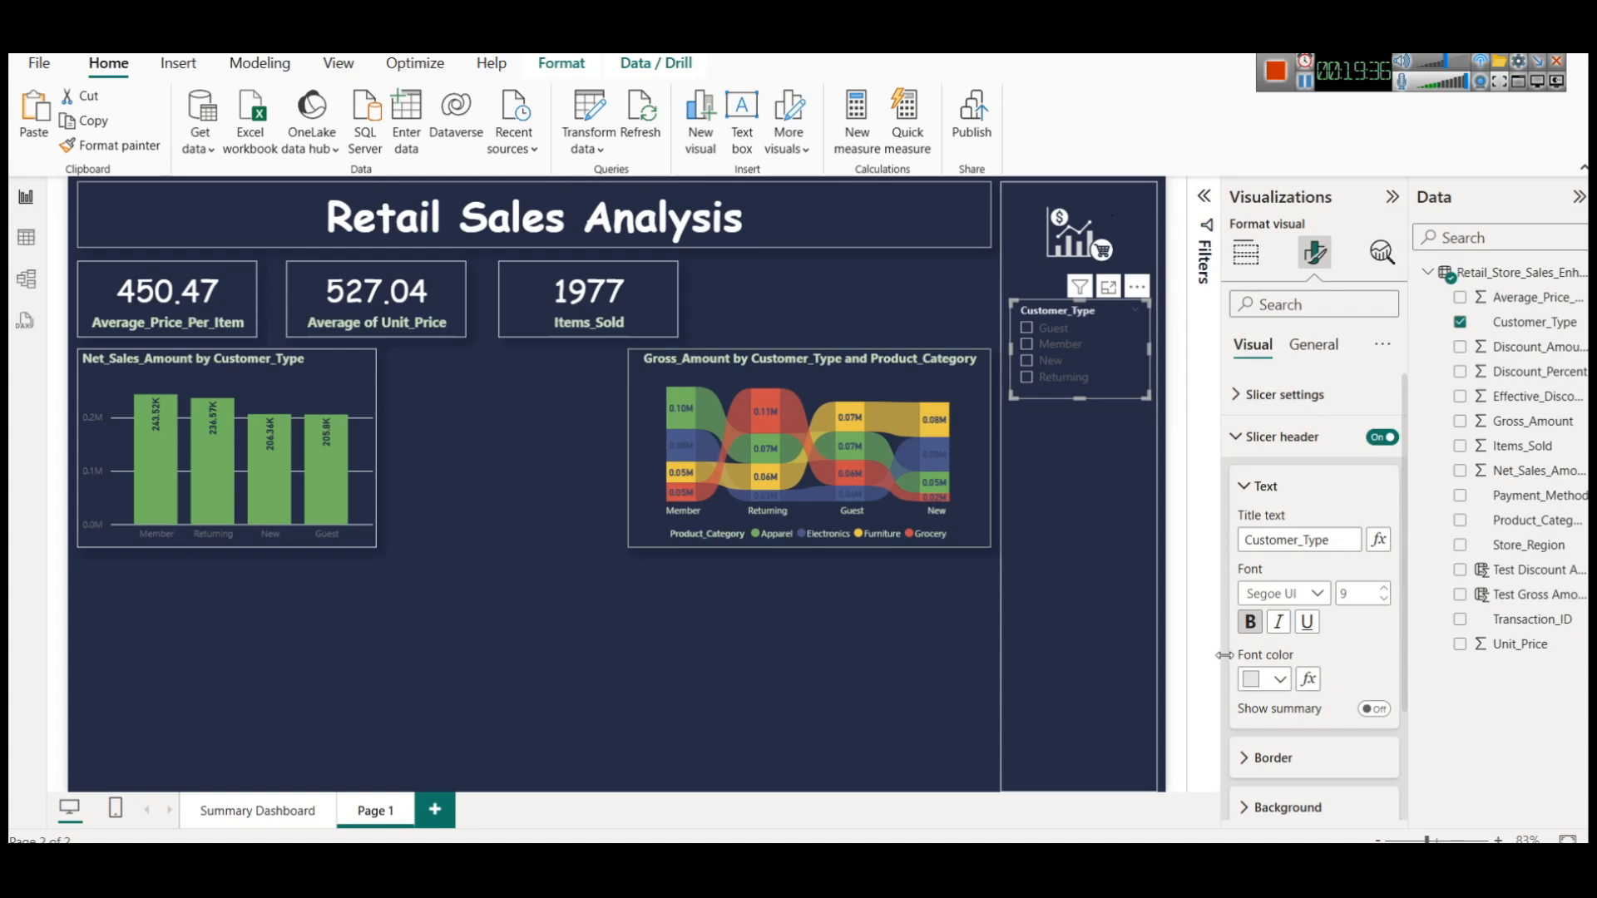
left_click(1385, 592)
left_click(1385, 591)
Step: Set the font color of the Customer_Type slicer's values to light grey
scroll(1340, 699, "down", 5)
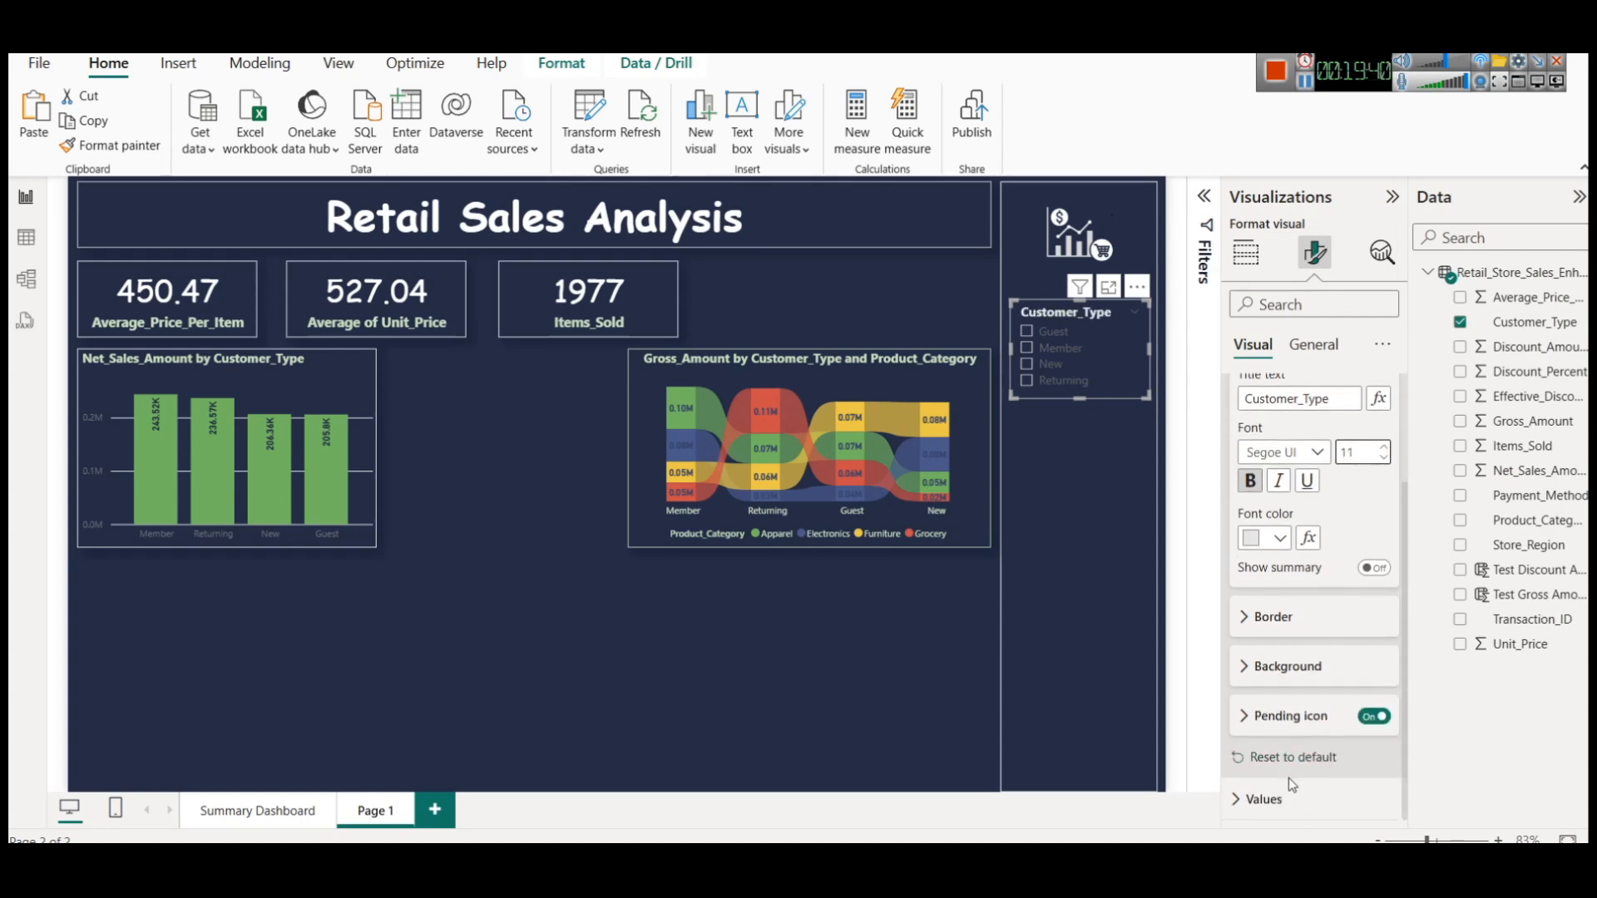
left_click(1281, 680)
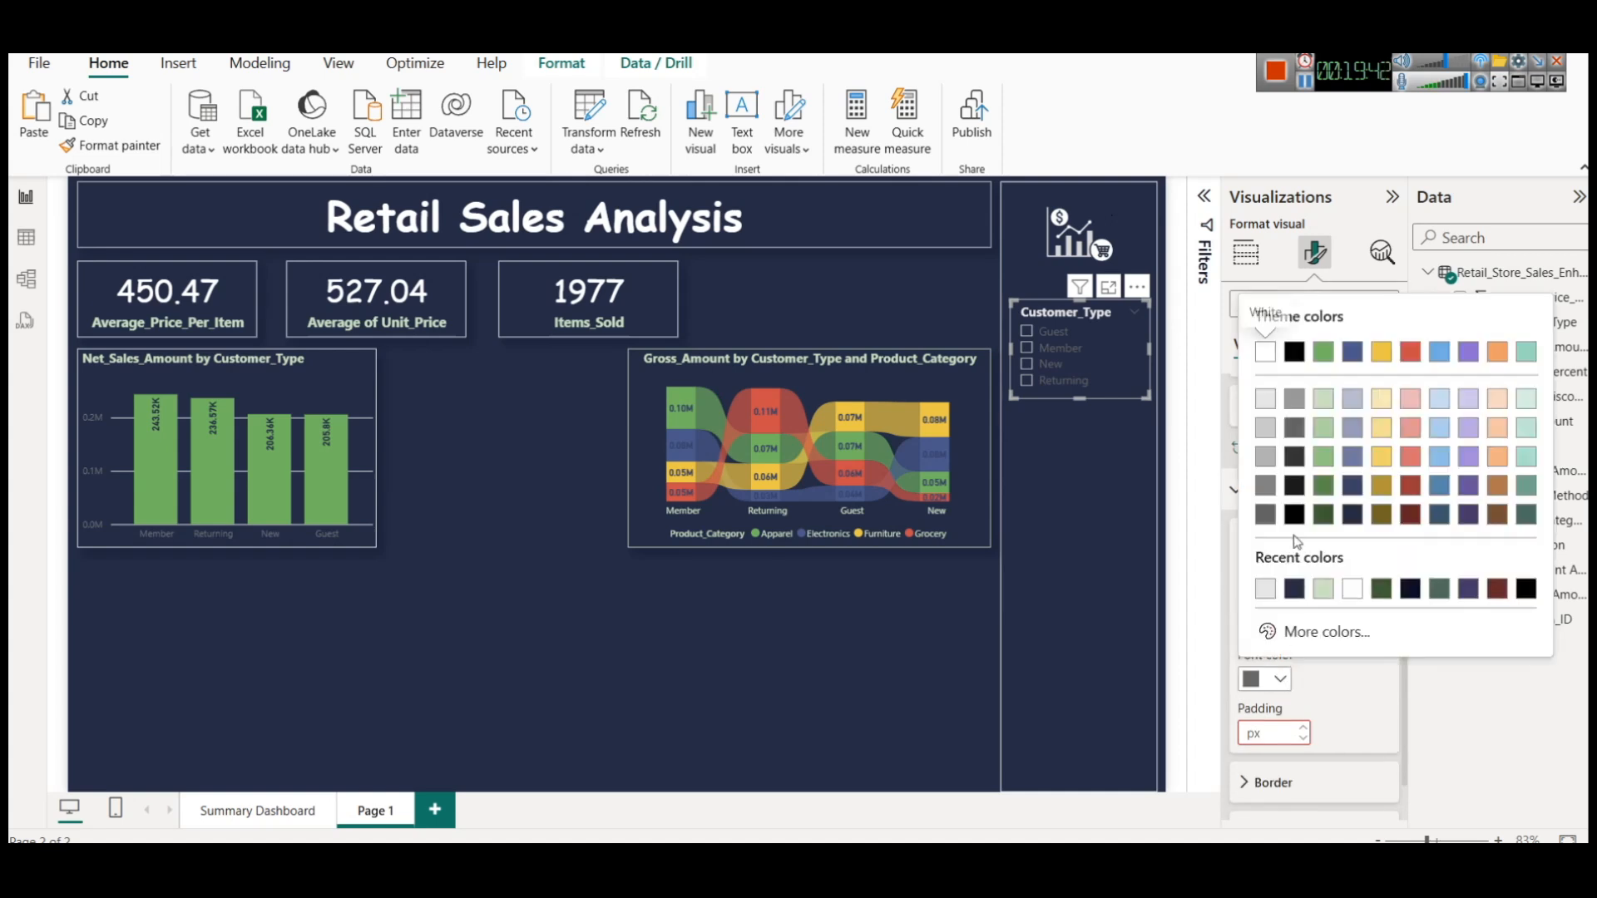
left_click(1266, 402)
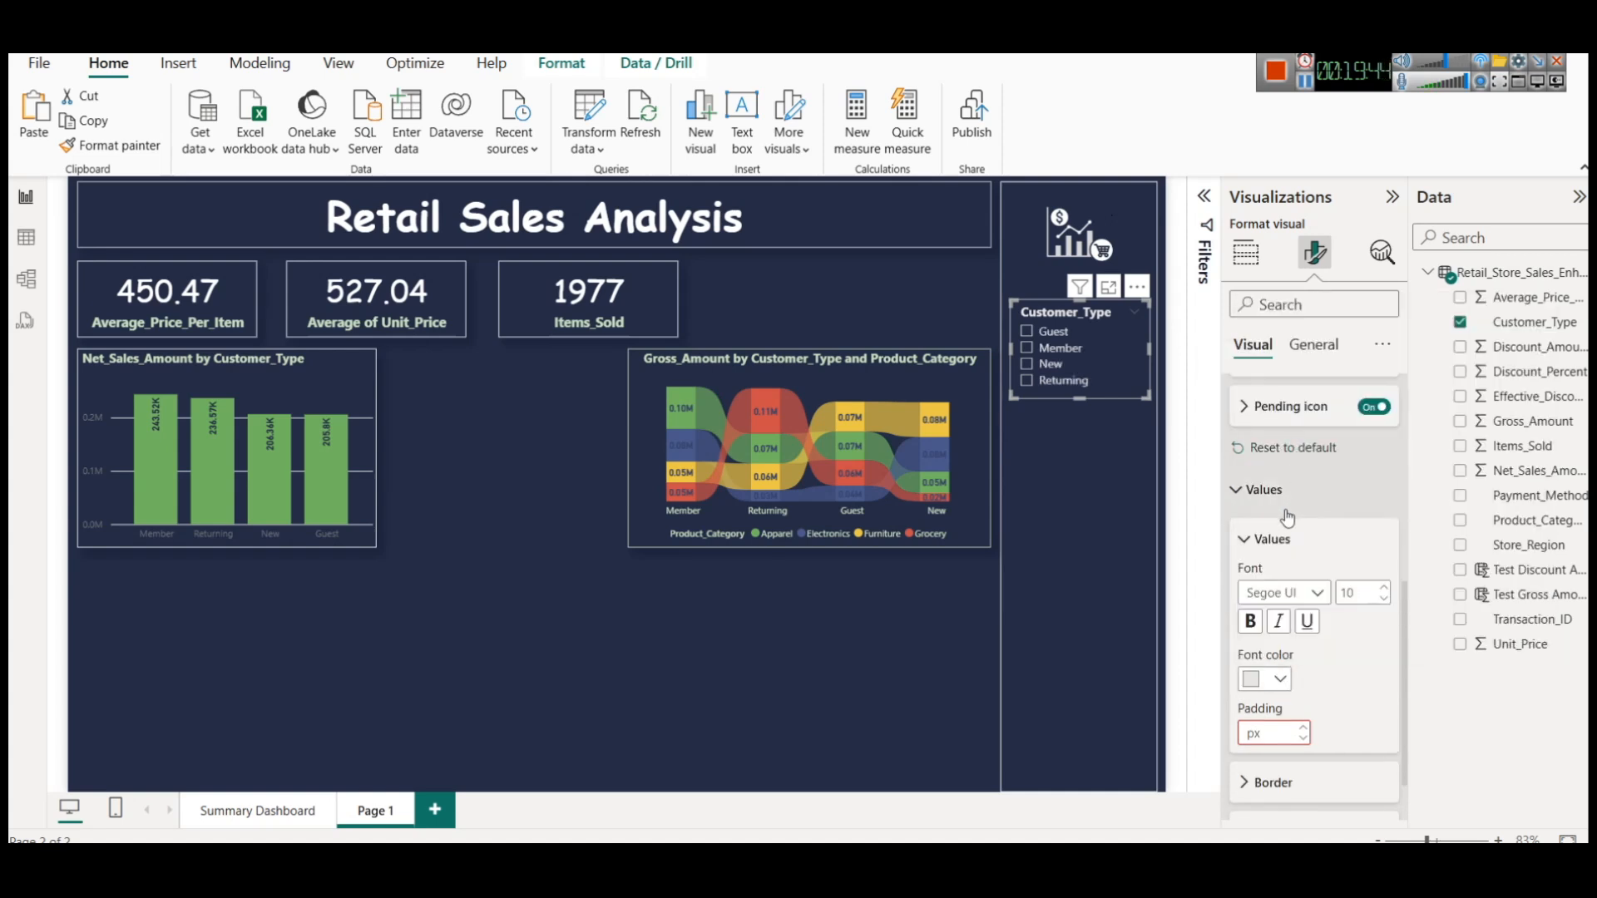
Step: Give the Customer_Type slicer a shadow and a light grey visual border
left_click(1312, 346)
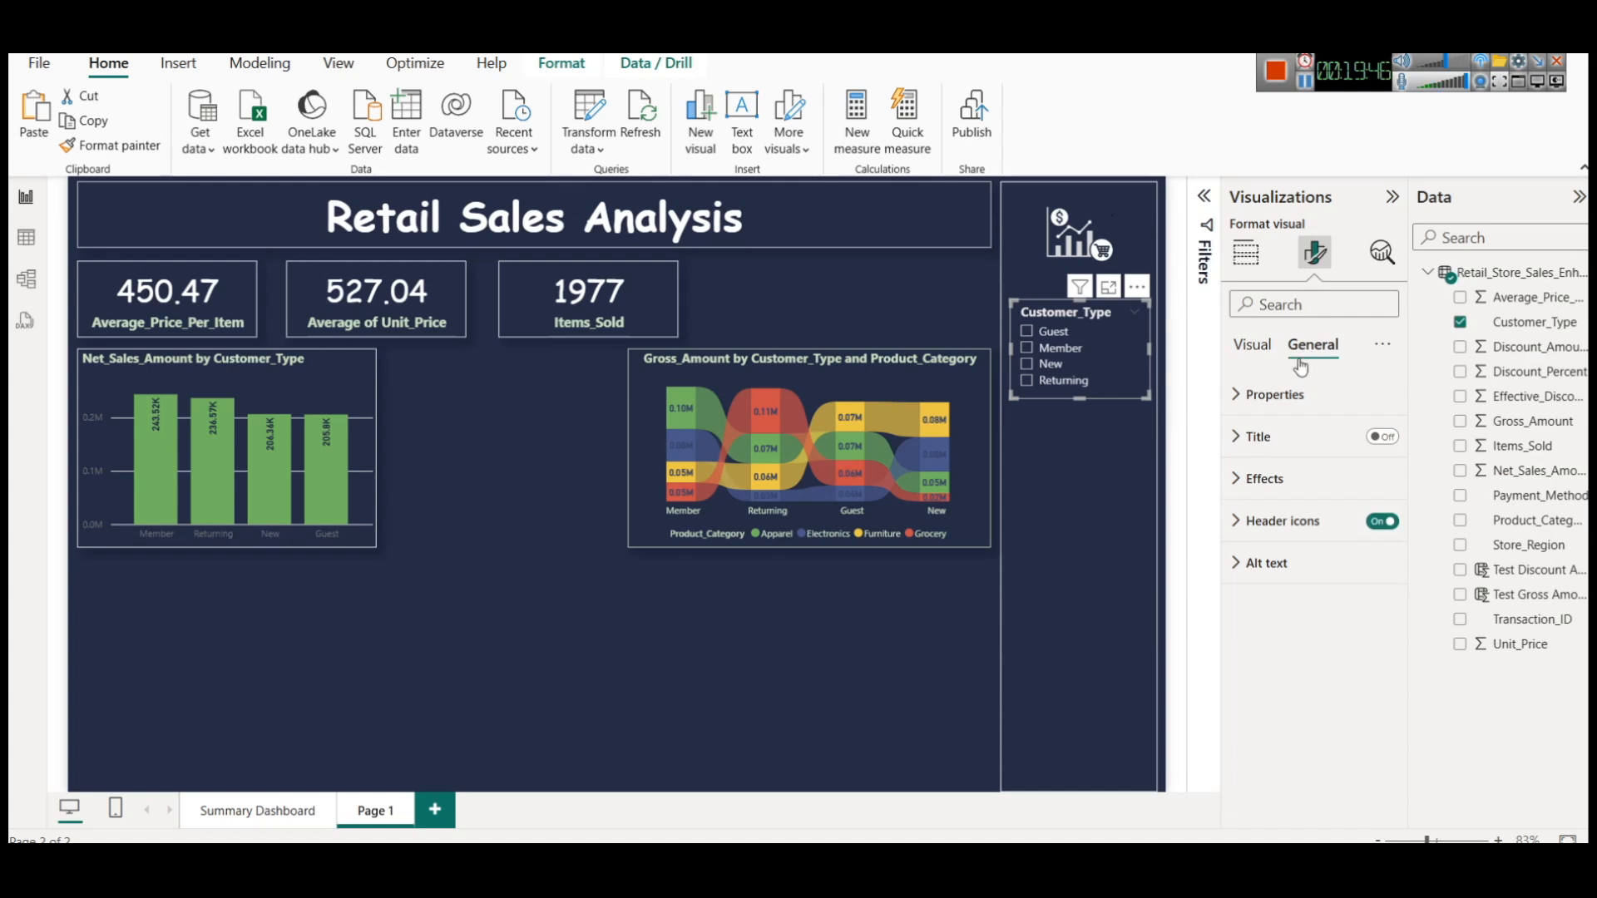
left_click(1281, 479)
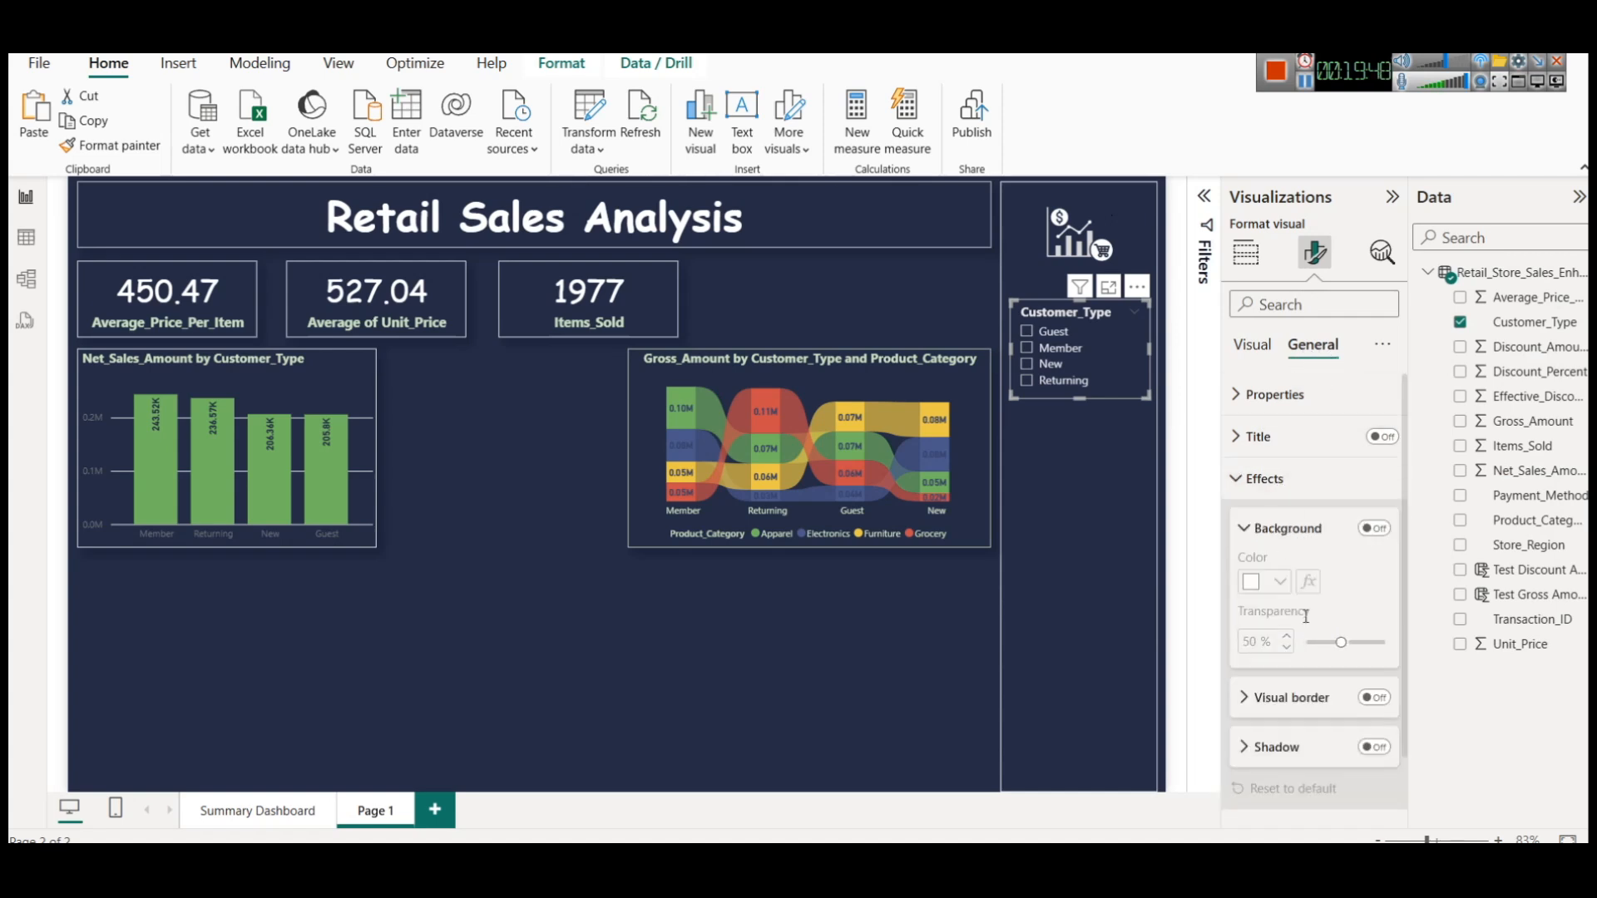
scroll(1305, 630, "down", 1)
left_click(1377, 674)
left_click(1374, 624)
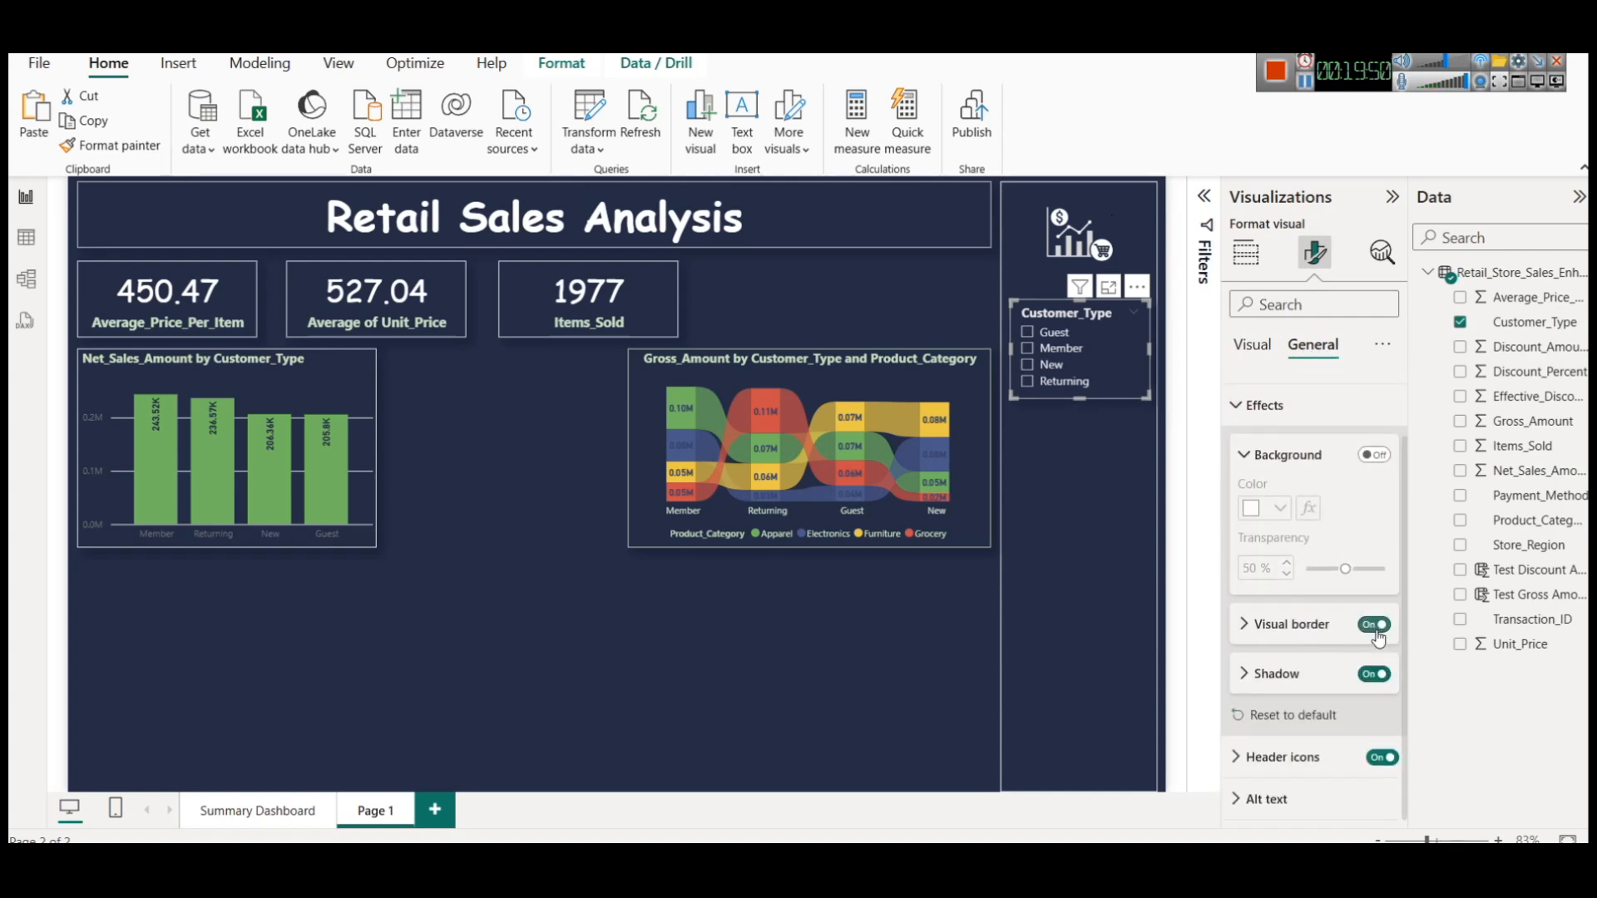
left_click(1247, 633)
left_click(1251, 677)
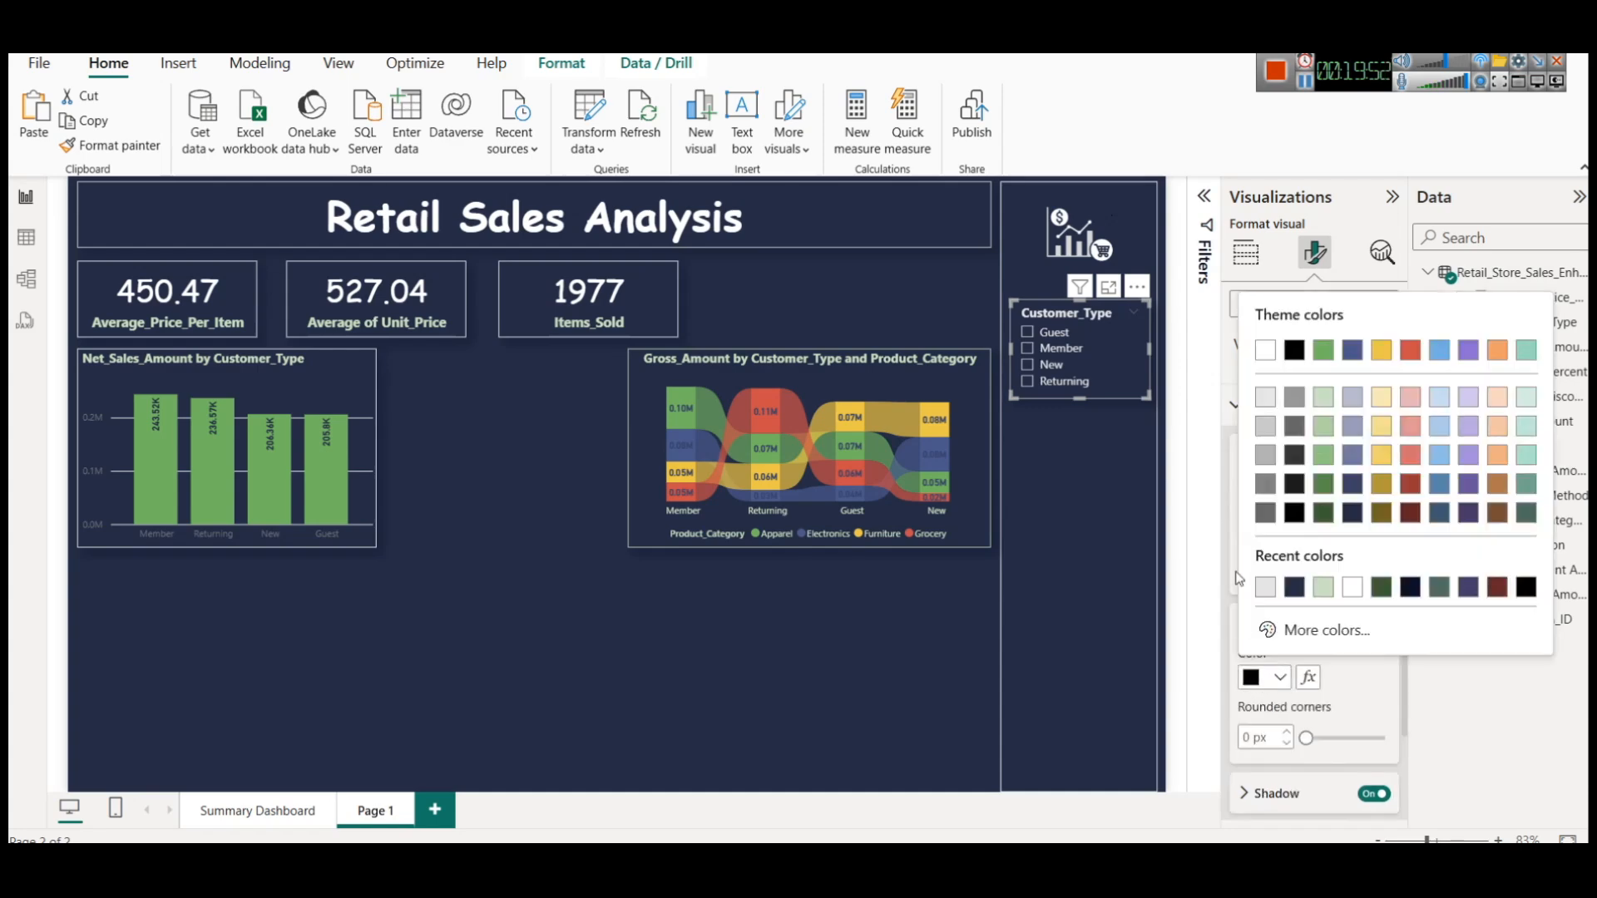
left_click(1266, 403)
left_click(728, 666)
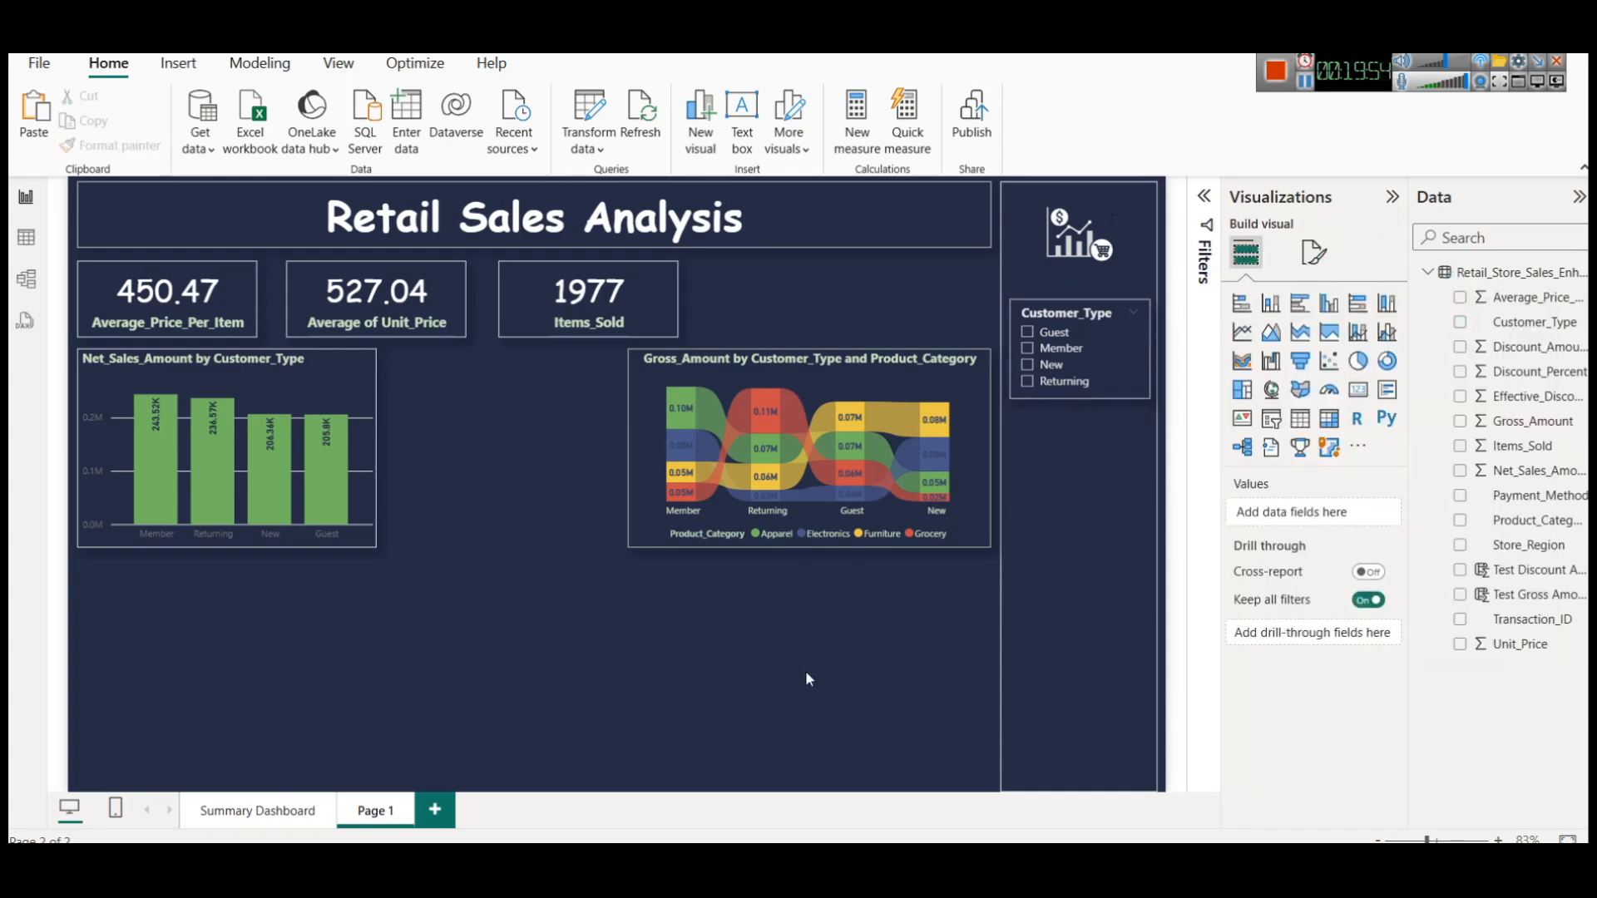
Step: Duplicate the Customer_Type slicer and align the copy directly below the original in the side panel
left_click(1030, 310)
key("ctrl+c")
key("ctrl+v")
left_click_drag(1042, 326, 1035, 429)
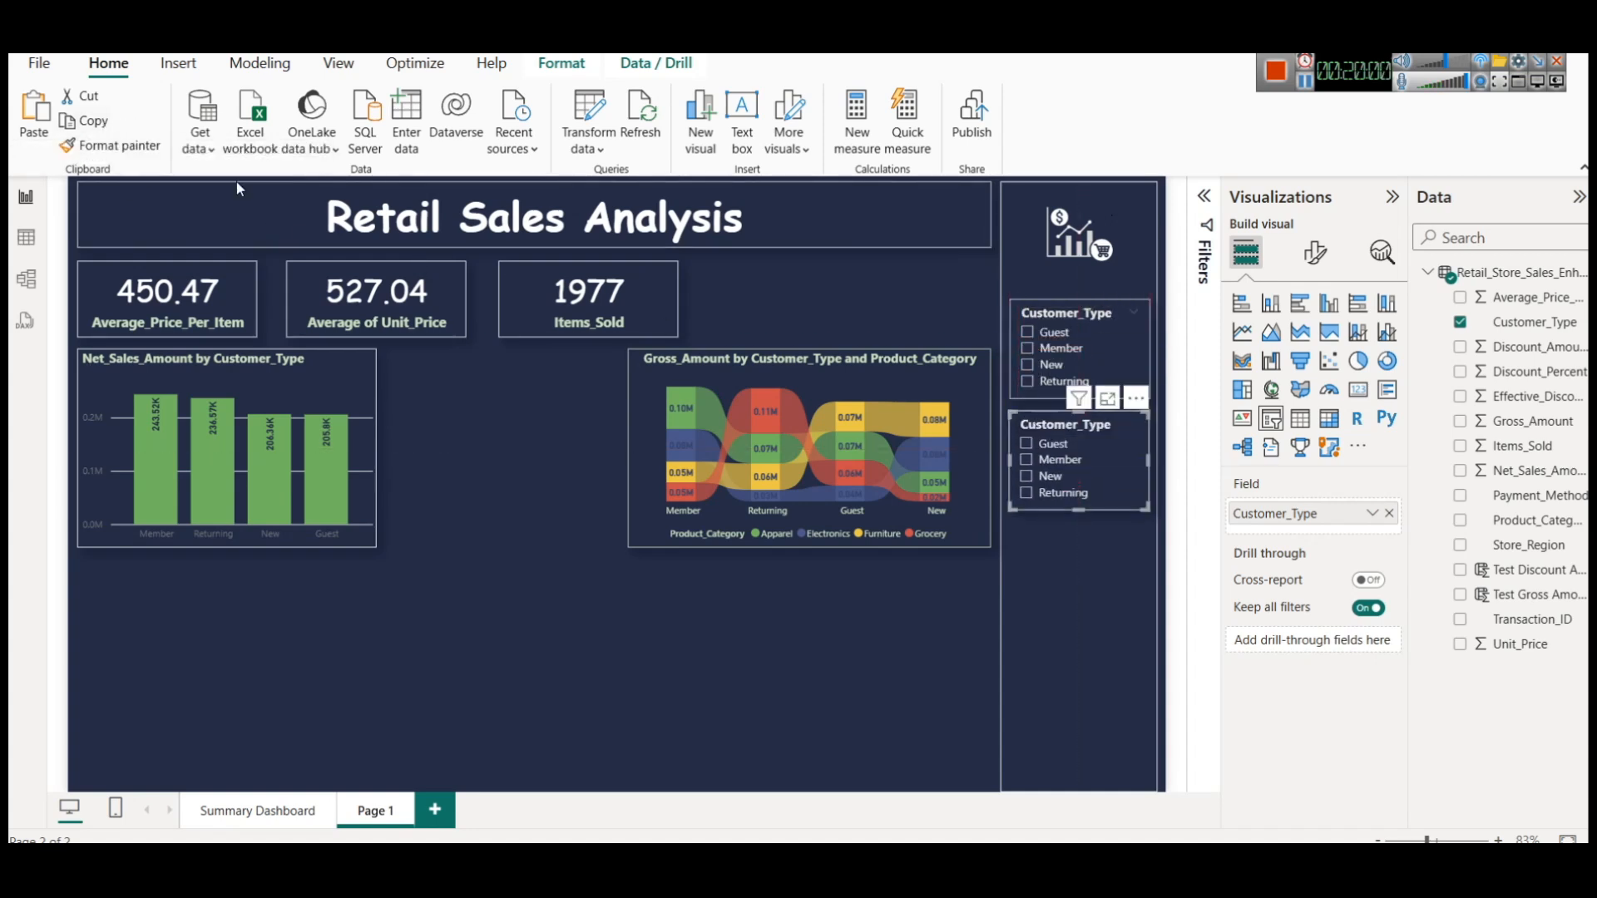
left_click_drag(1037, 425, 1038, 424)
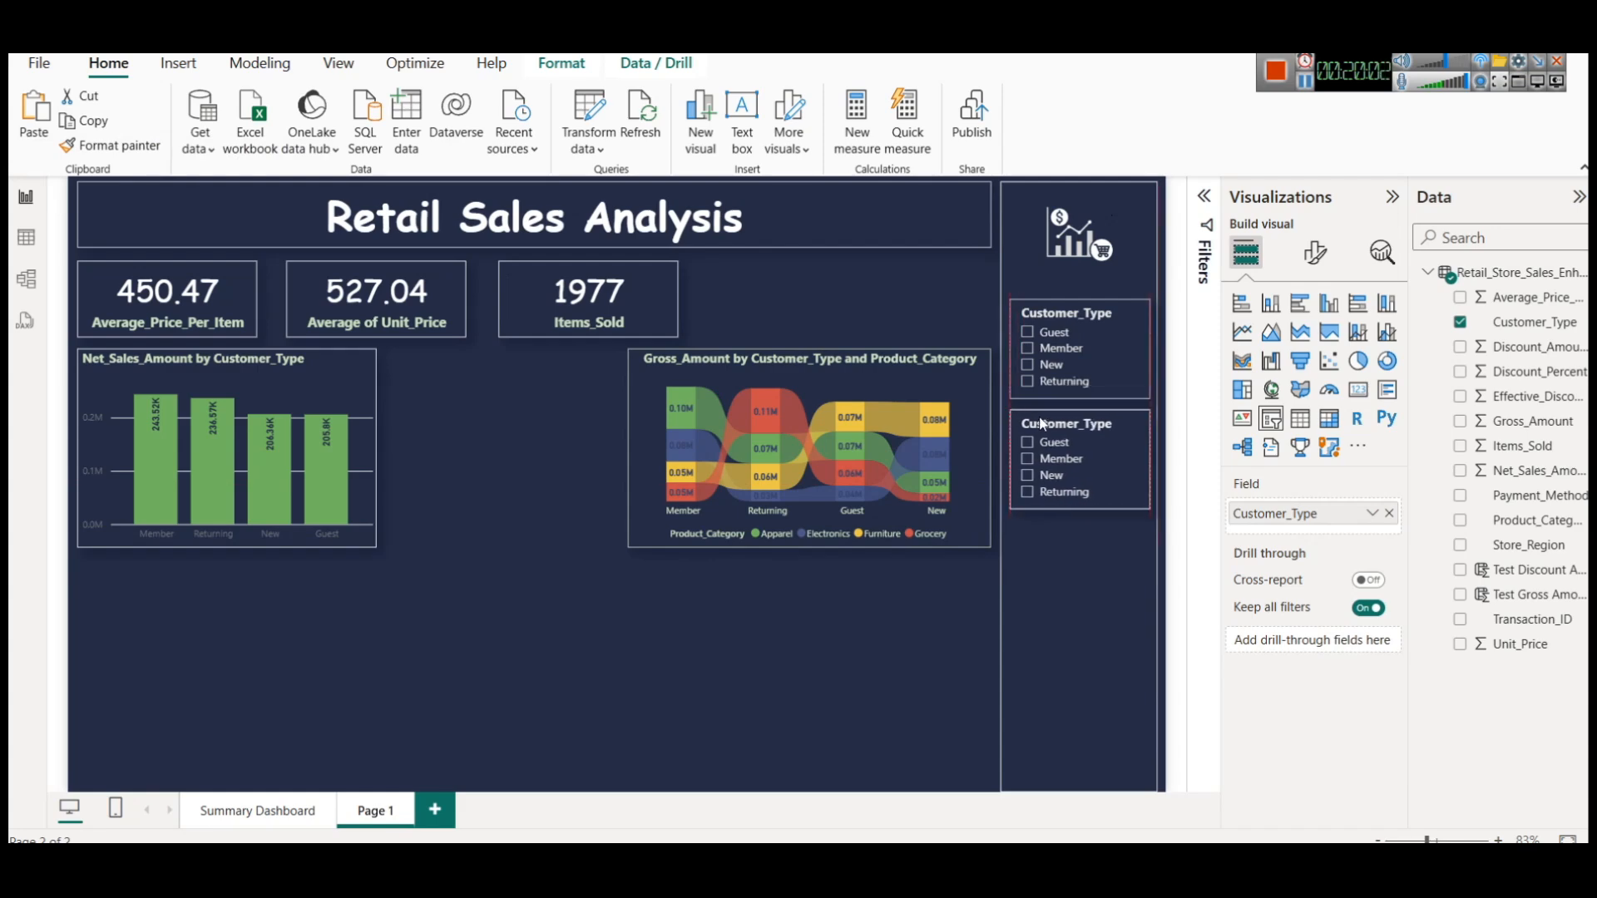
left_click(1082, 574)
left_click(700, 650)
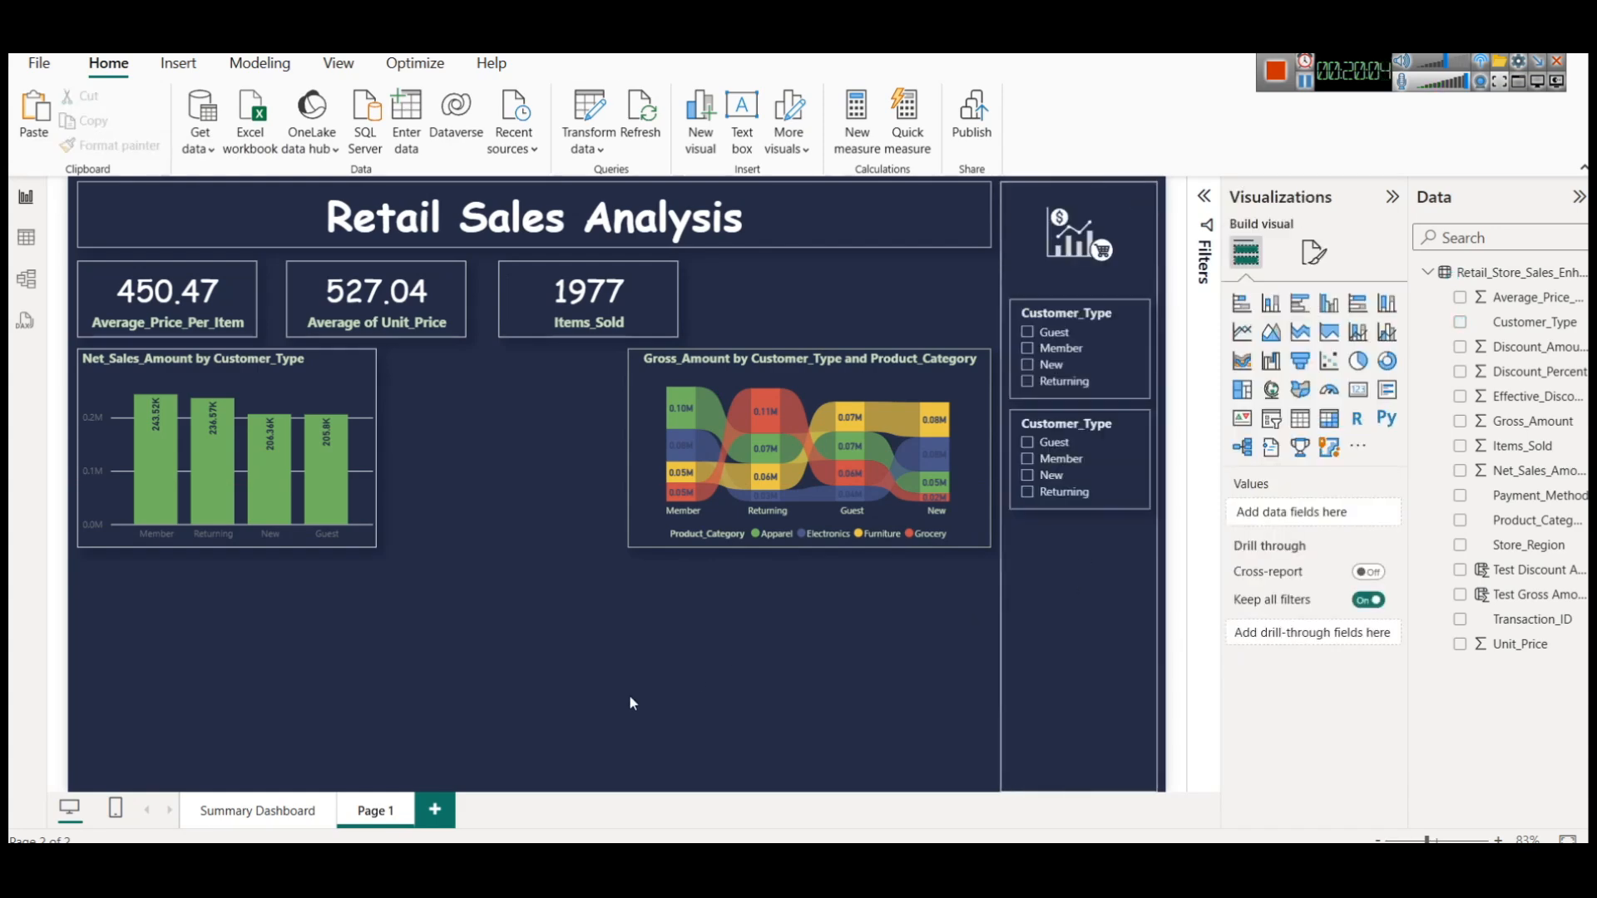
Step: Check the slicer fields on the Summary Dashboard page and replace the duplicated Customer_Type slicer's field on Page 1 with Payment_Method
left_click(237, 816)
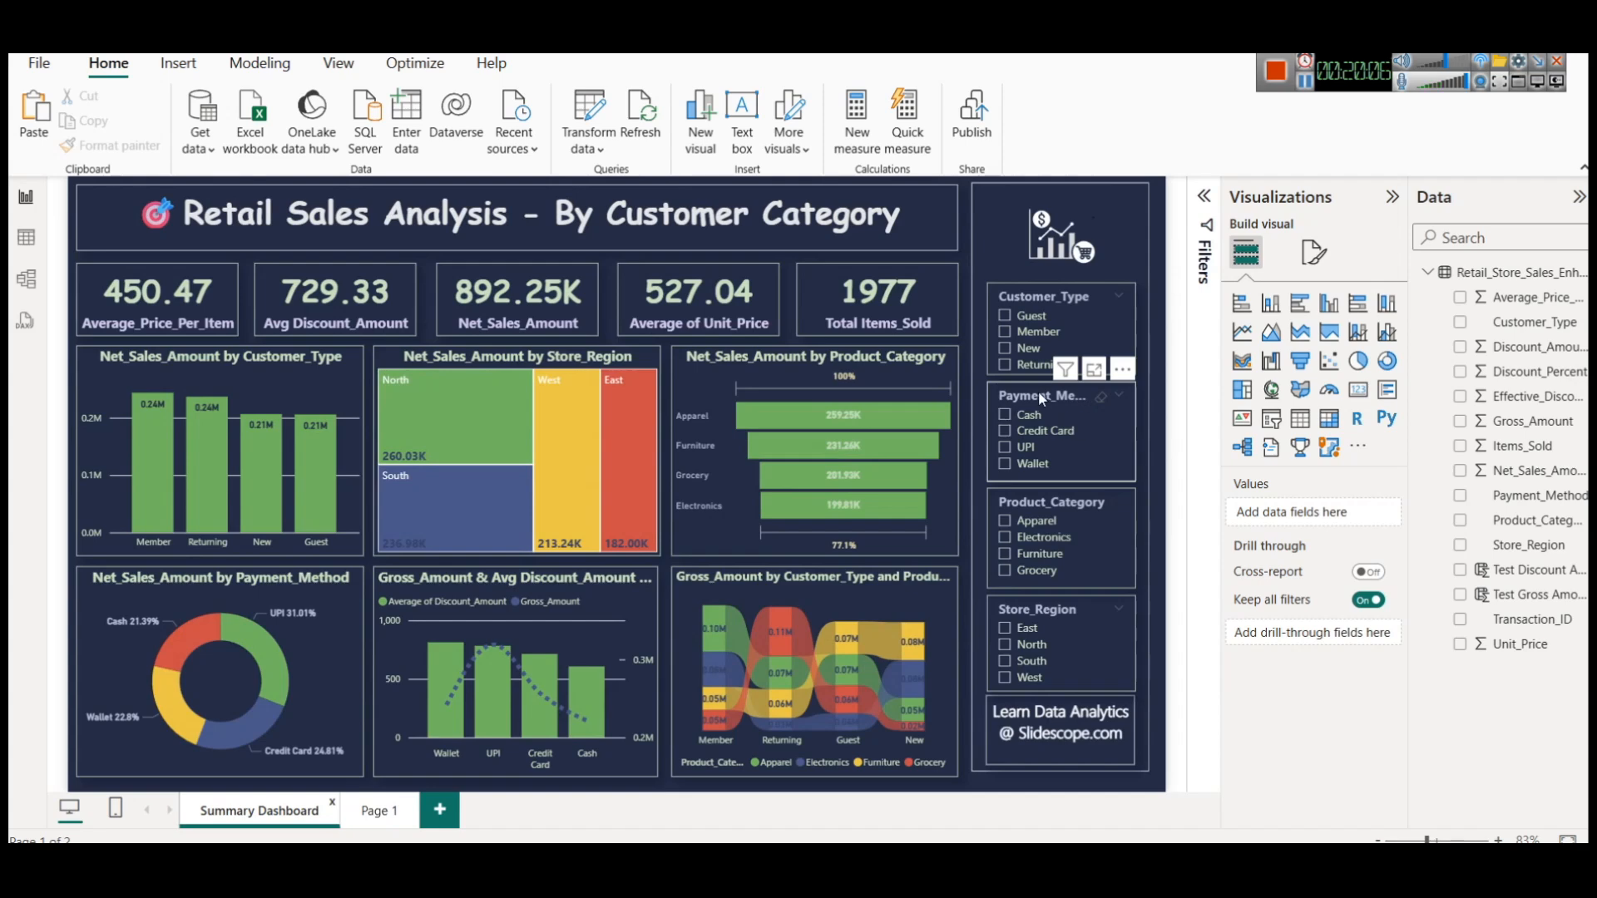
left_click(1039, 399)
left_click(1041, 494)
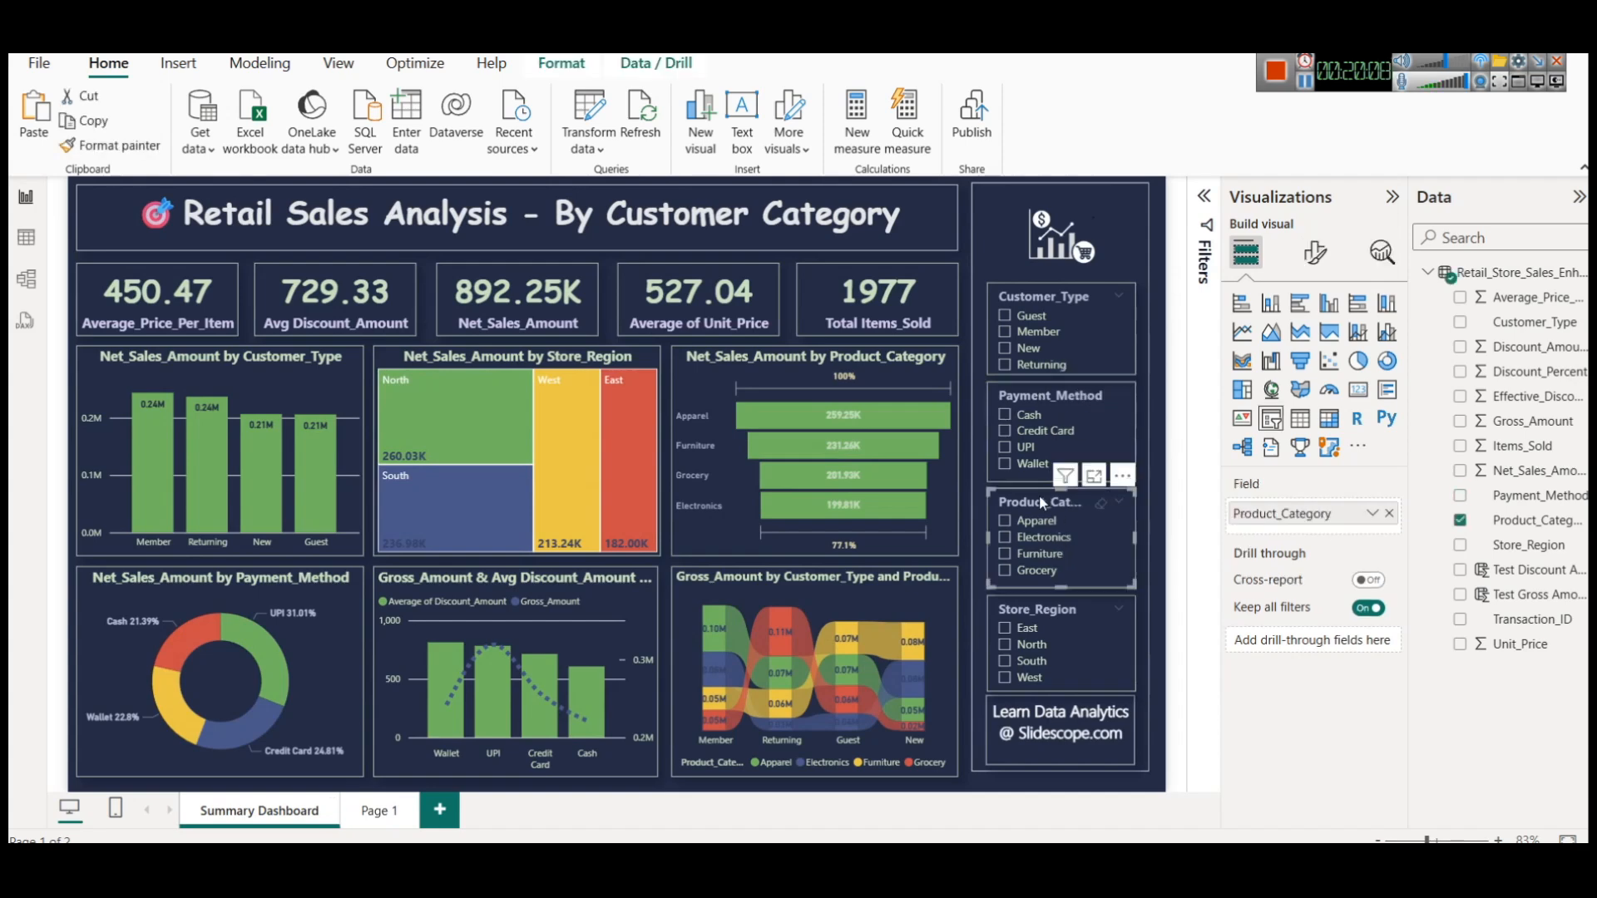
left_click(1041, 612)
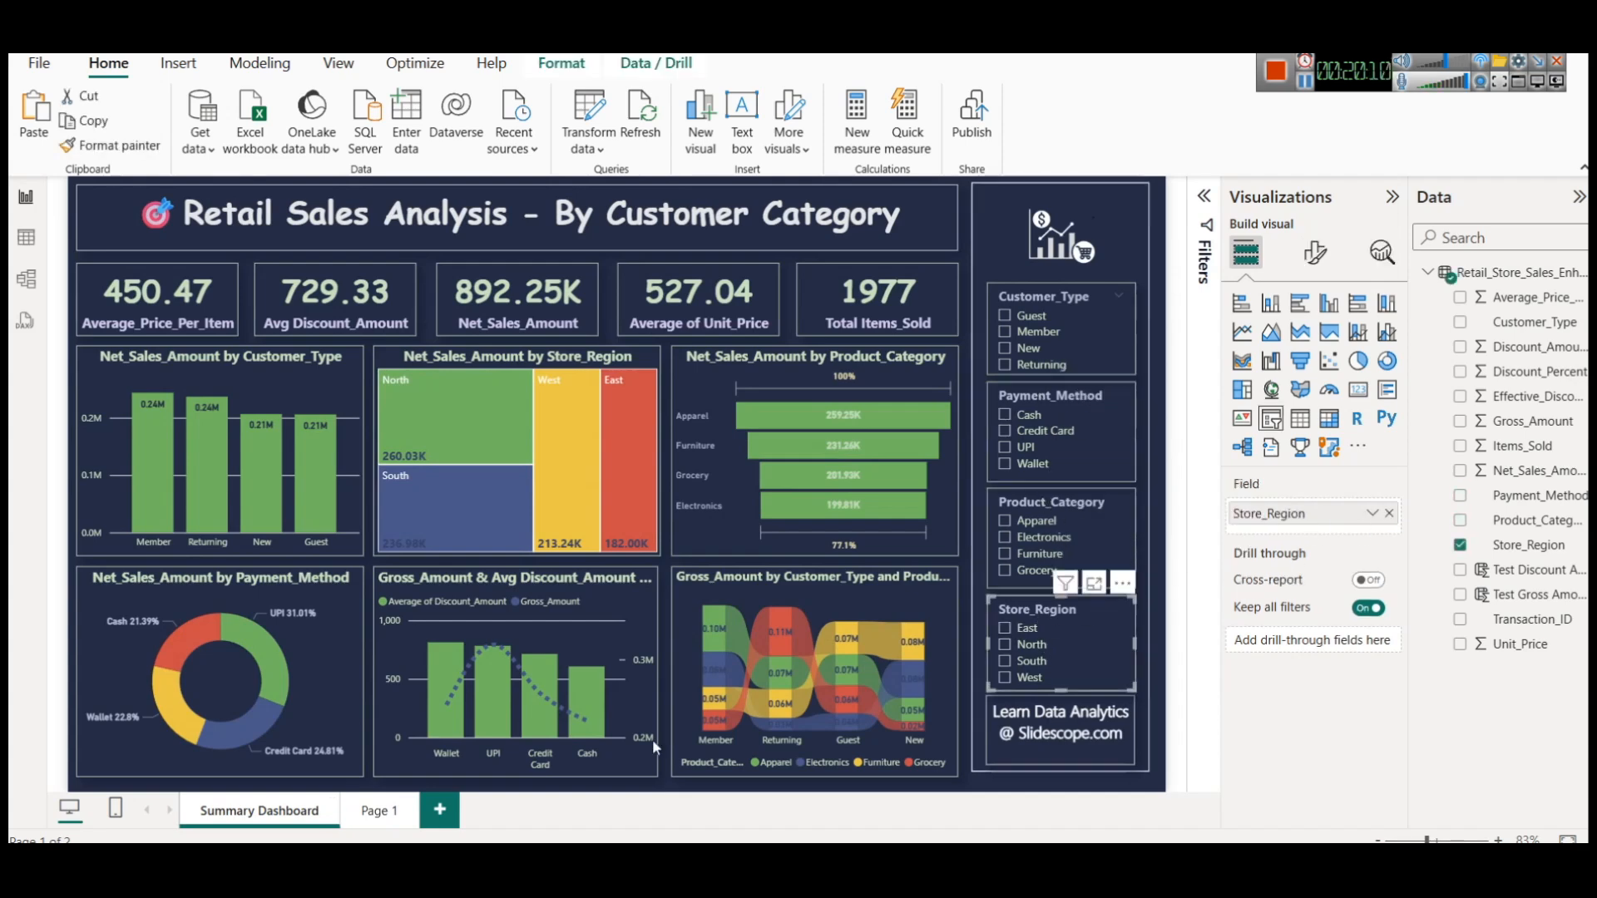
left_click(401, 809)
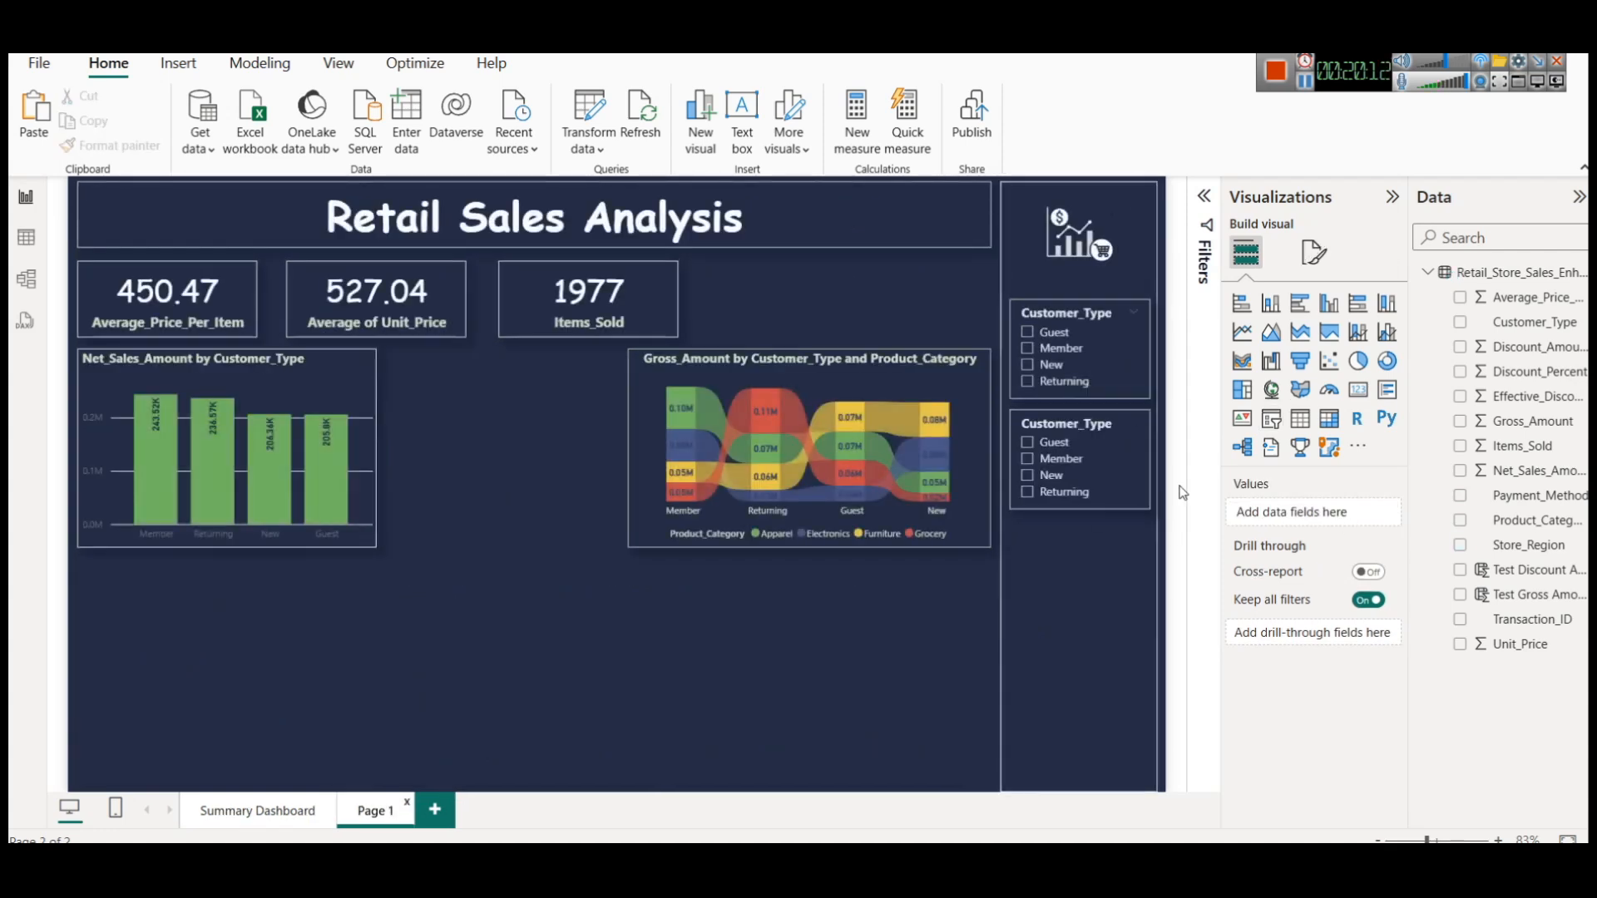
left_click(1076, 426)
left_click(1382, 511)
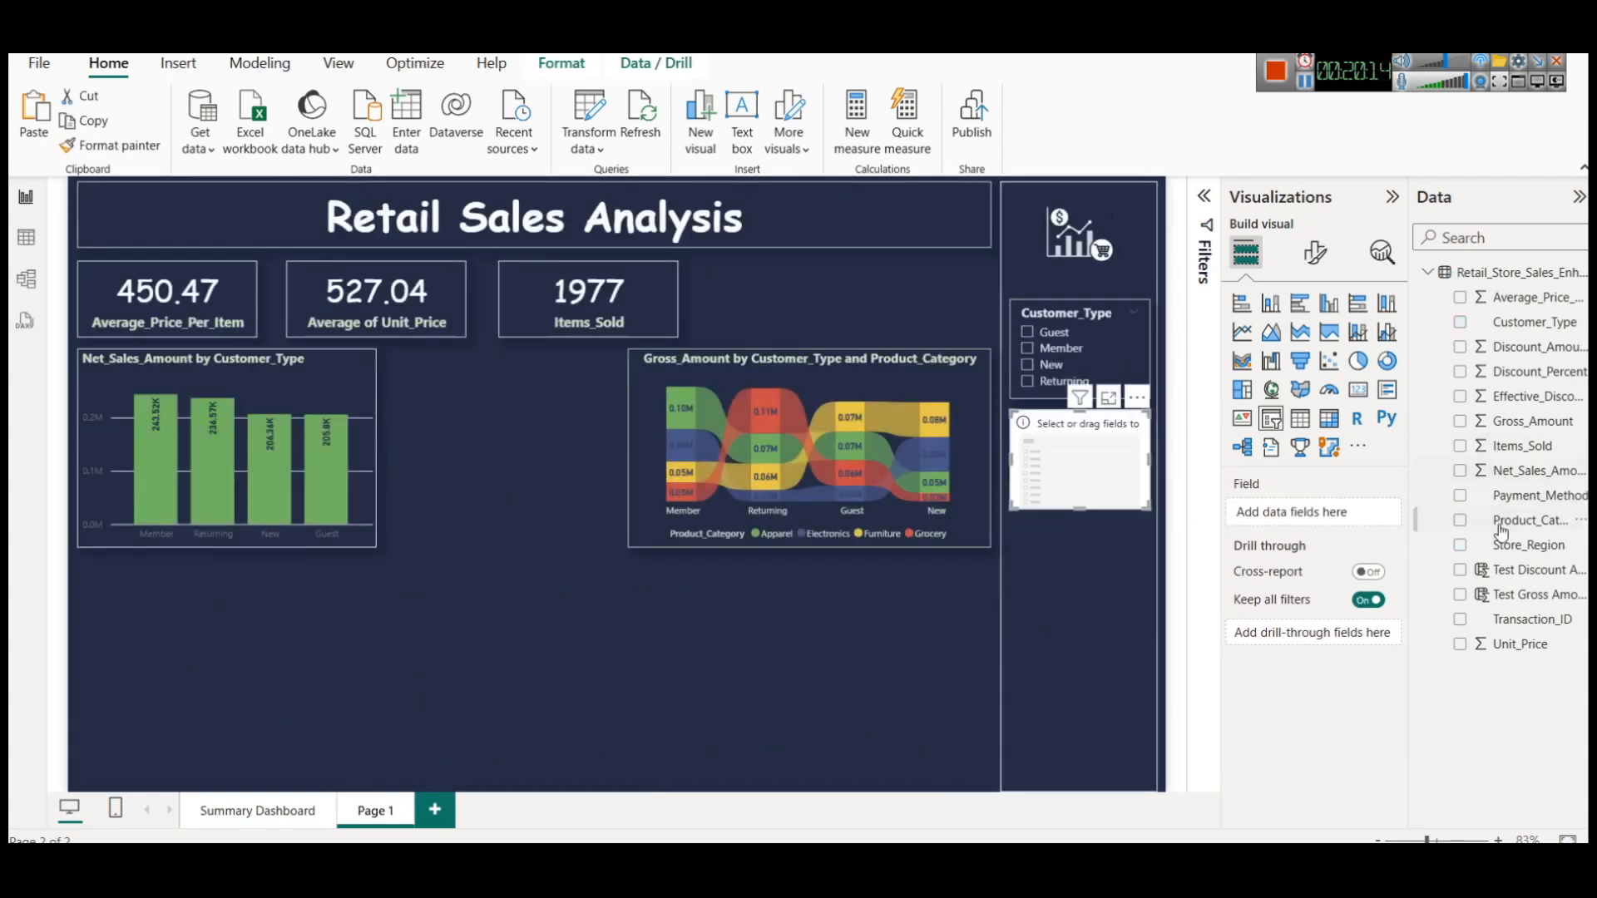
left_click_drag(1527, 506, 1310, 511)
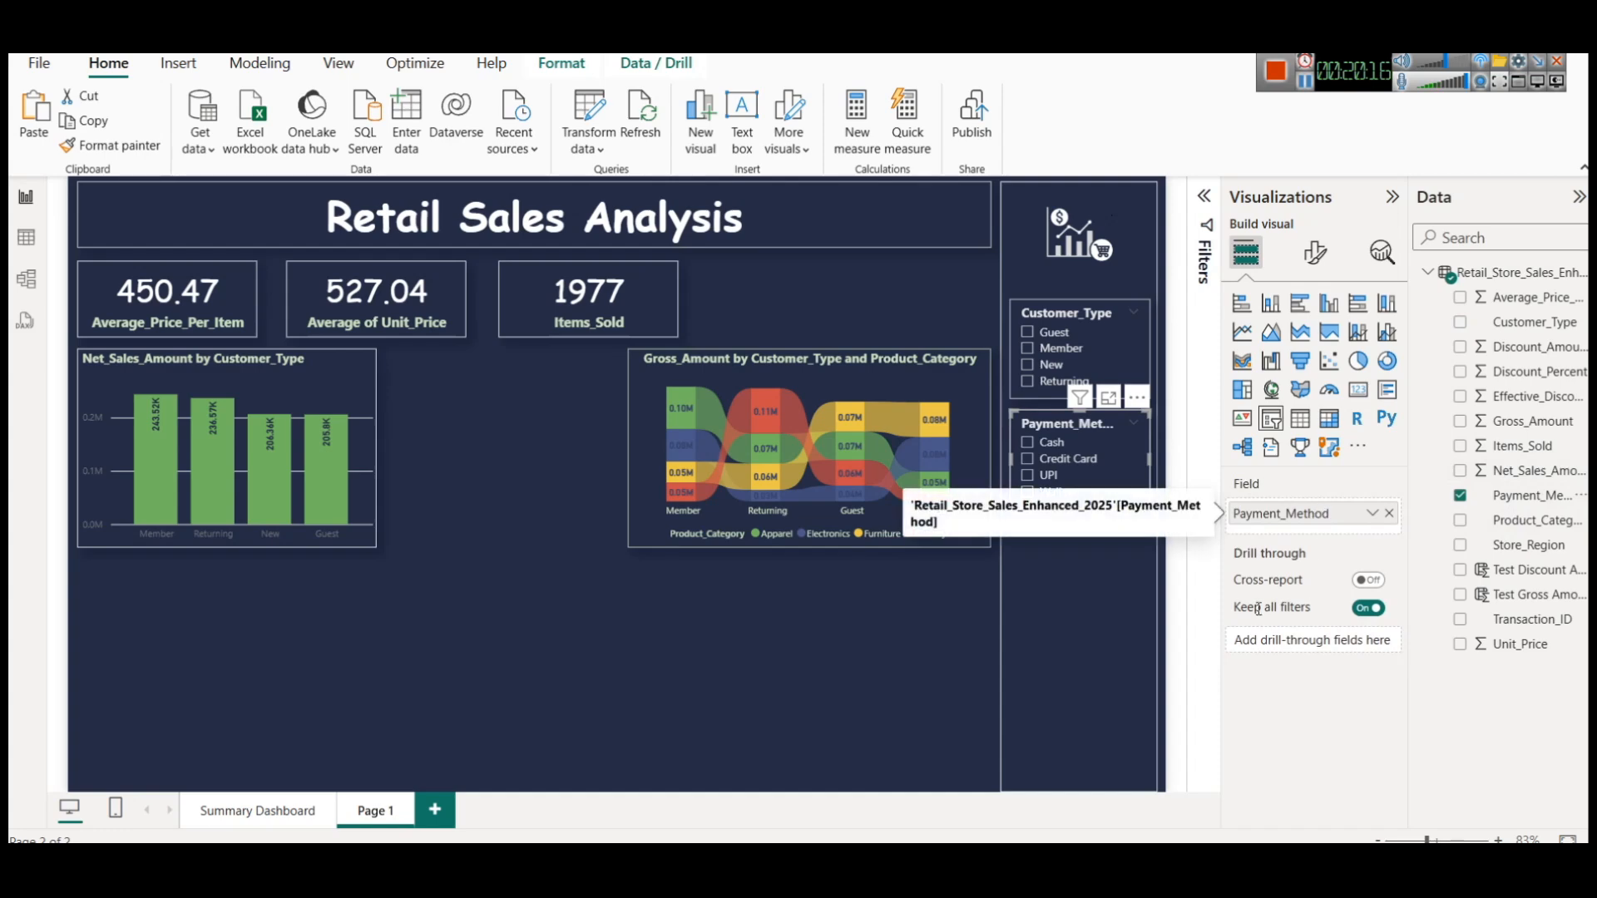
Step: Extend the bottom edge of the slicer side panel's background shape slightly downward on the Summary Dashboard page
left_click(227, 809)
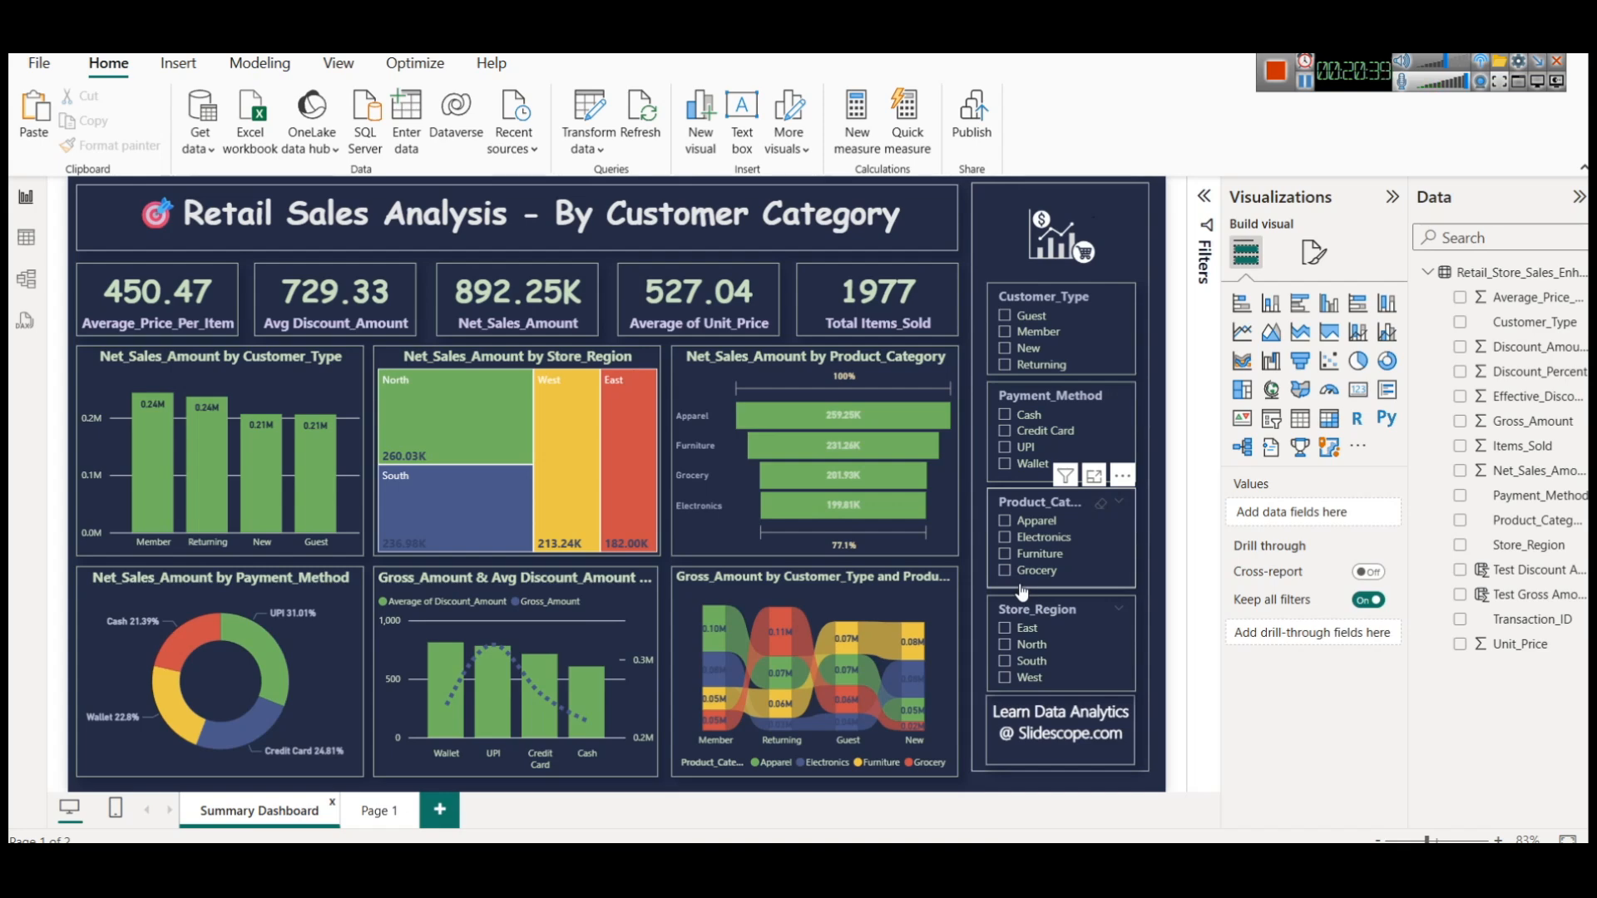
left_click(1042, 771)
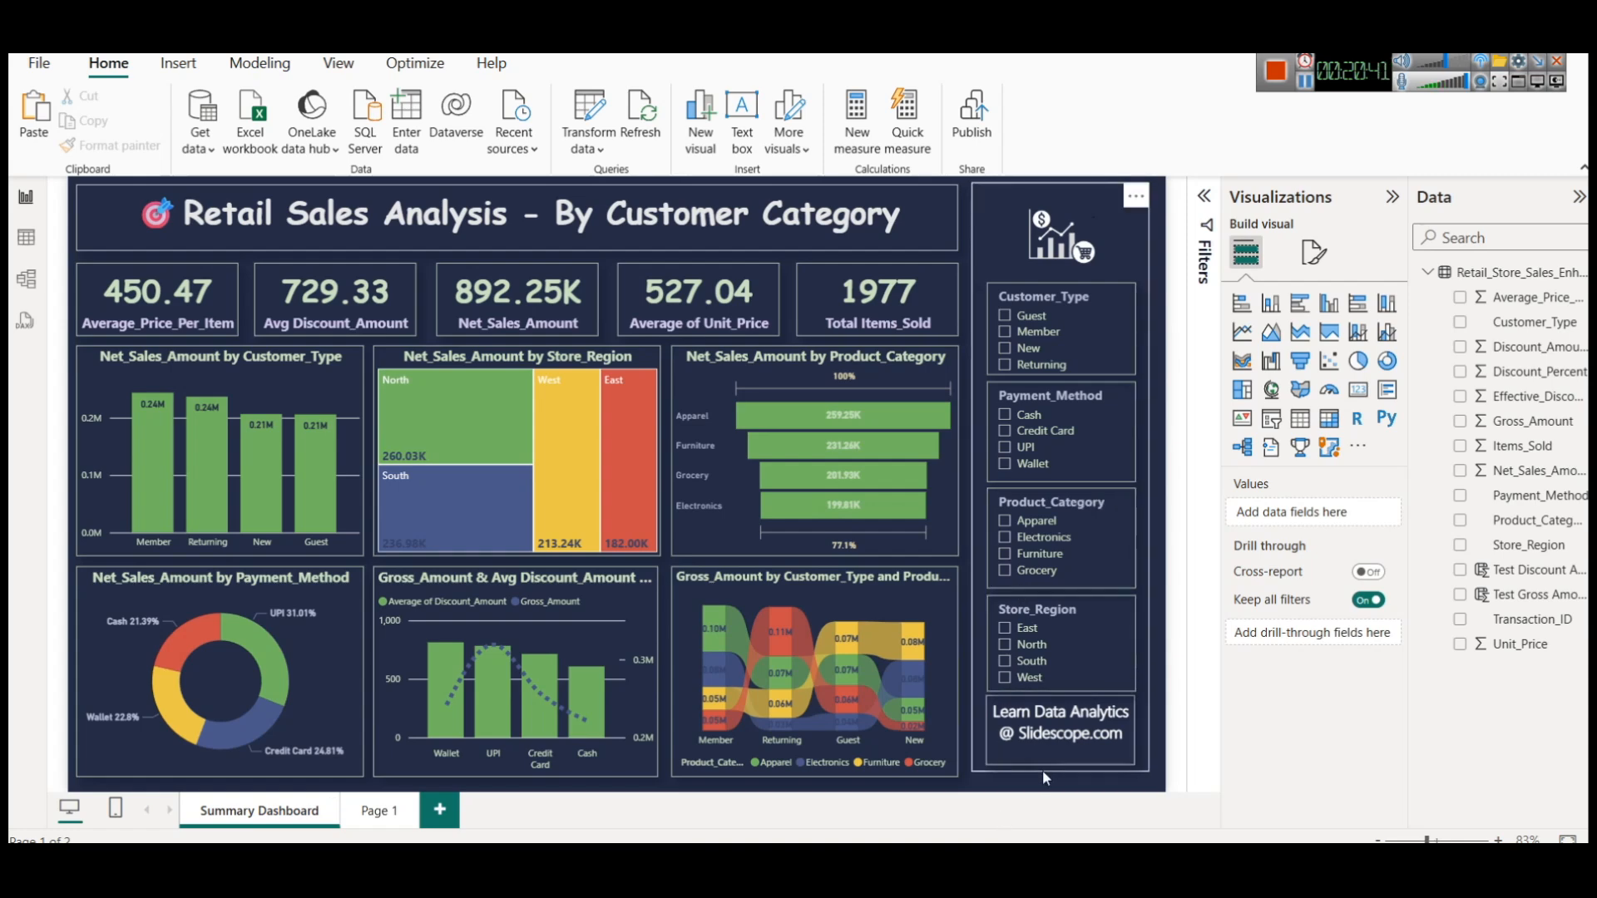
left_click_drag(1056, 772, 1060, 782)
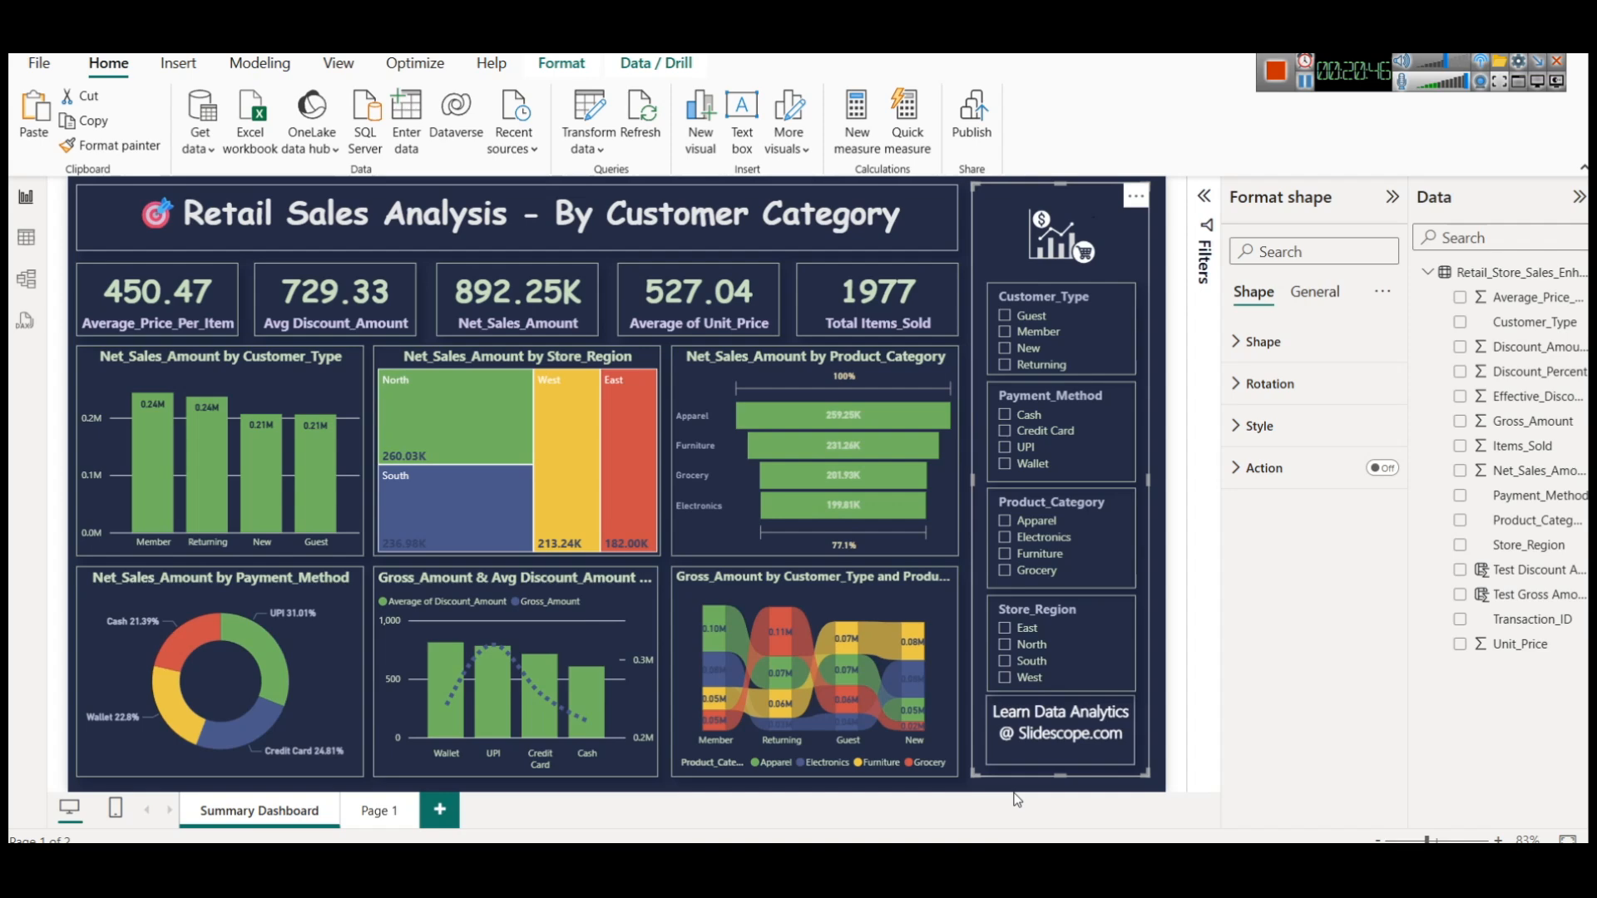
left_click(951, 795)
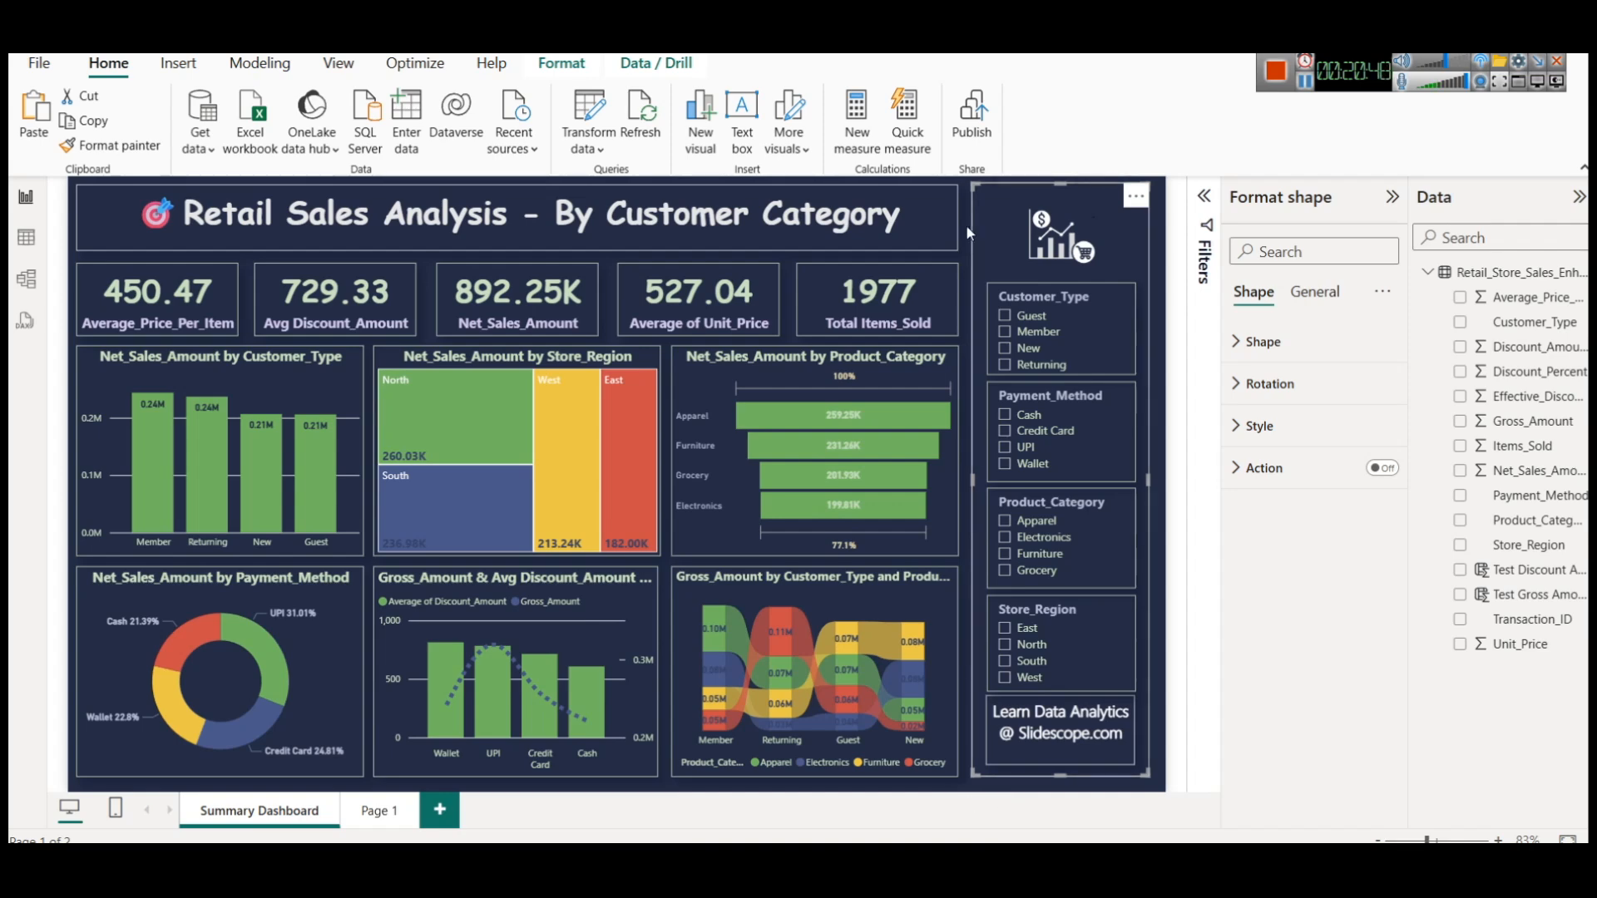